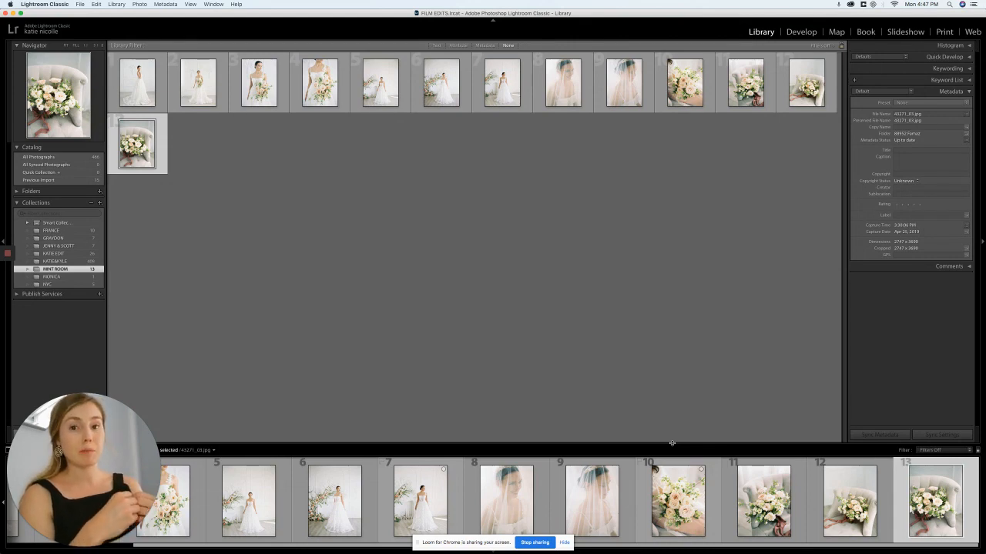
Step: Open the KATIE EDIT collection and examine its wedding photos one by one in an enlarged view
{"action": "left_click", "coordinate": [53, 254]}
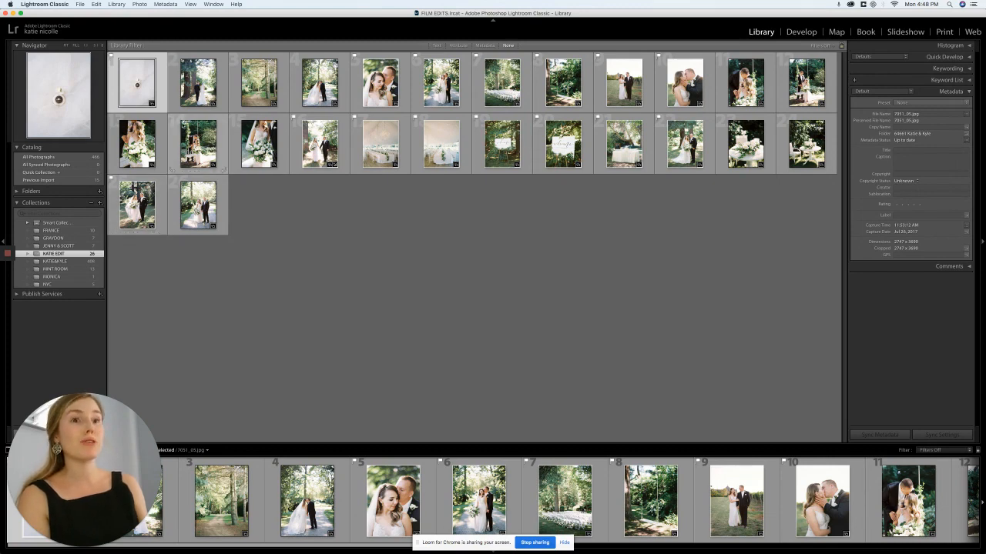
{"action": "key", "text": "e"}
{"action": "key", "text": "Right"}
{"action": "key", "text": "Right"}
{"action": "key", "text": "Right"}
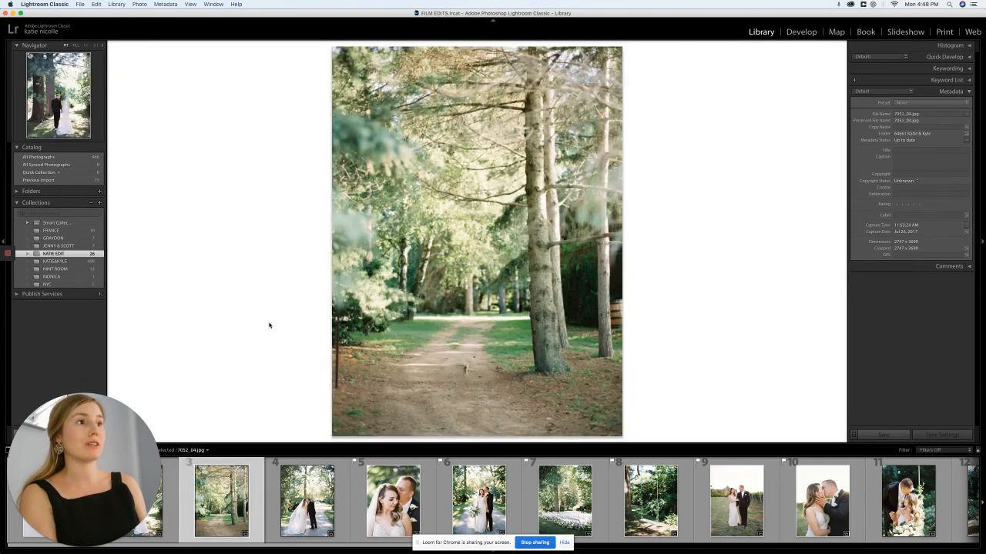
{"action": "key", "text": "Right"}
{"action": "key", "text": "Right"}
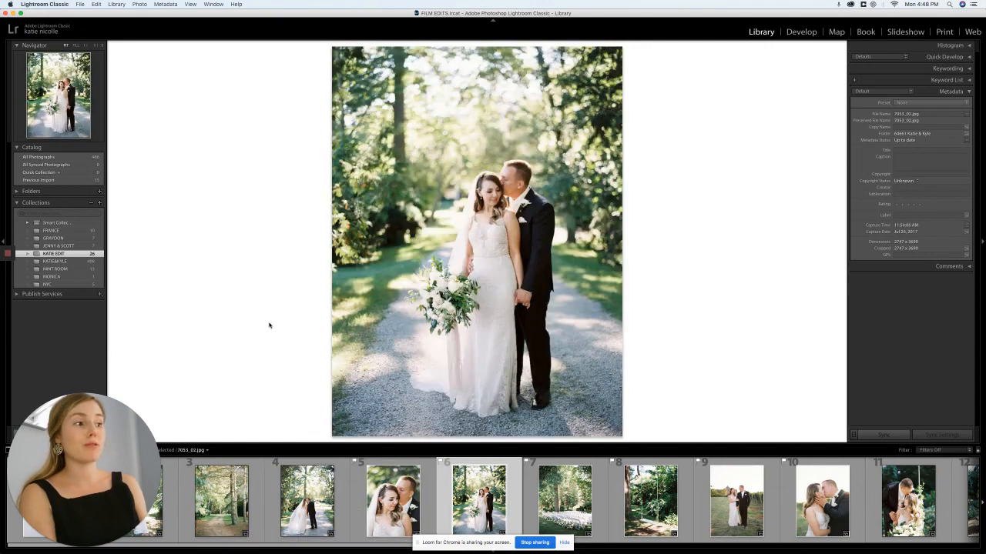
{"action": "key", "text": "Right"}
{"action": "key", "text": "Right"}
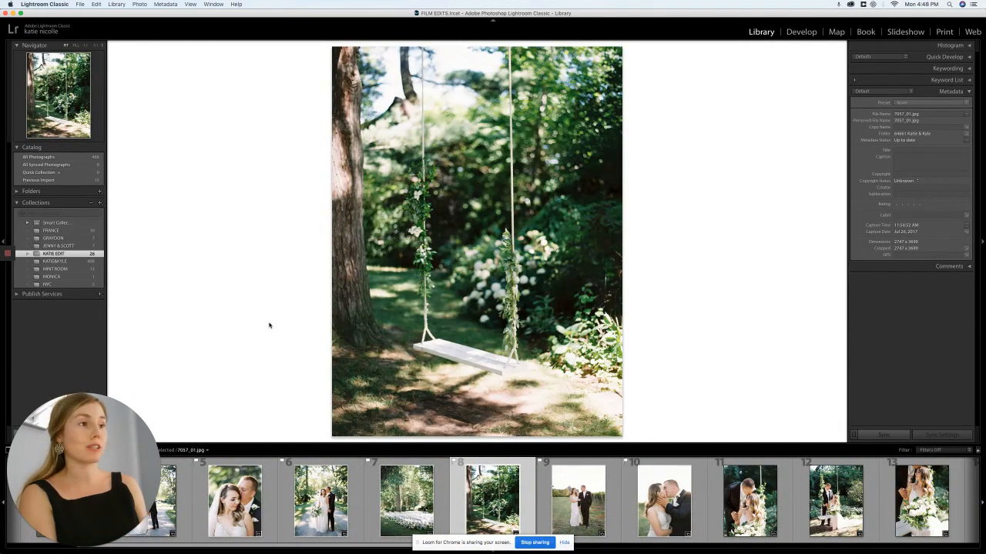
{"action": "key", "text": "Right"}
{"action": "key", "text": "Right"}
{"action": "key", "text": "Right"}
{"action": "key", "text": "Right"}
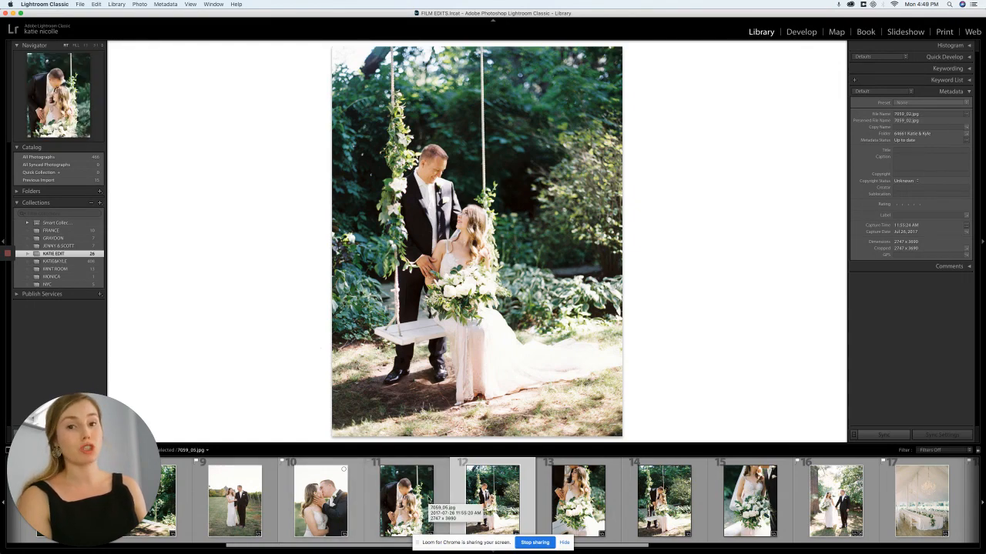
Step: Return to the first photo, the ring in its box, and set its lens correction vignetting amount to +60 in Develop
{"action": "left_click_drag", "start_coordinate": [633, 545], "coordinate": [408, 548]}
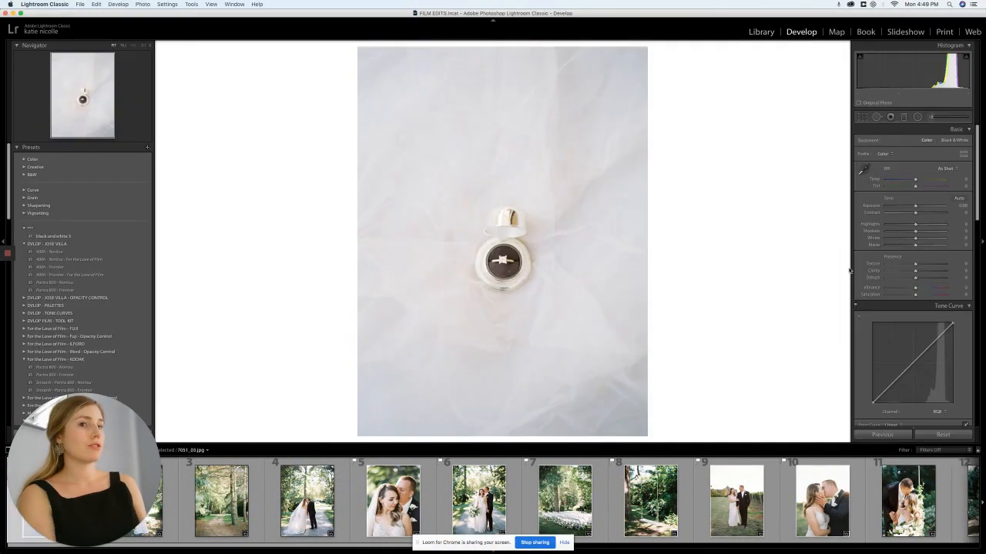
{"action": "scroll", "coordinate": [957, 391], "scroll_direction": "down", "scroll_amount": 15}
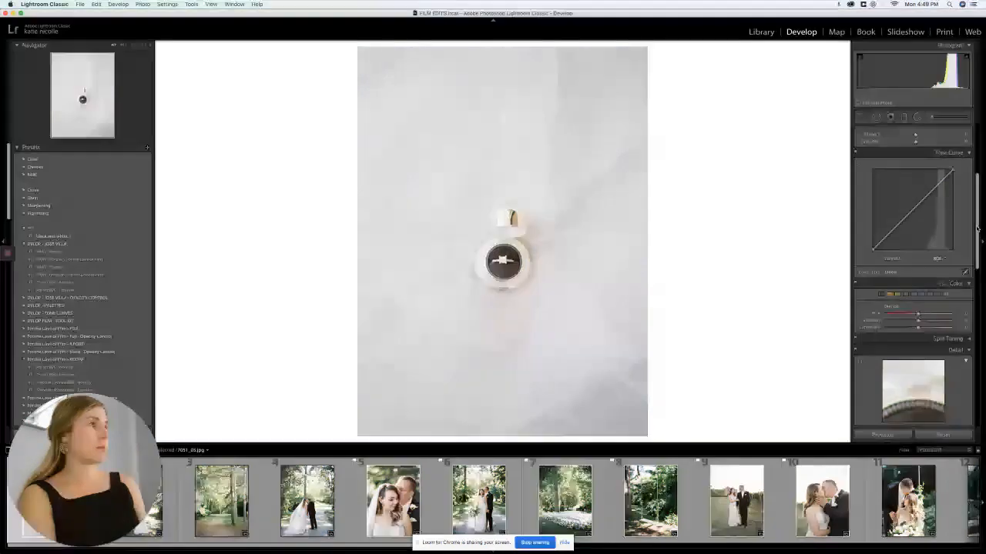
{"action": "scroll", "coordinate": [928, 235], "scroll_direction": "up", "scroll_amount": 3}
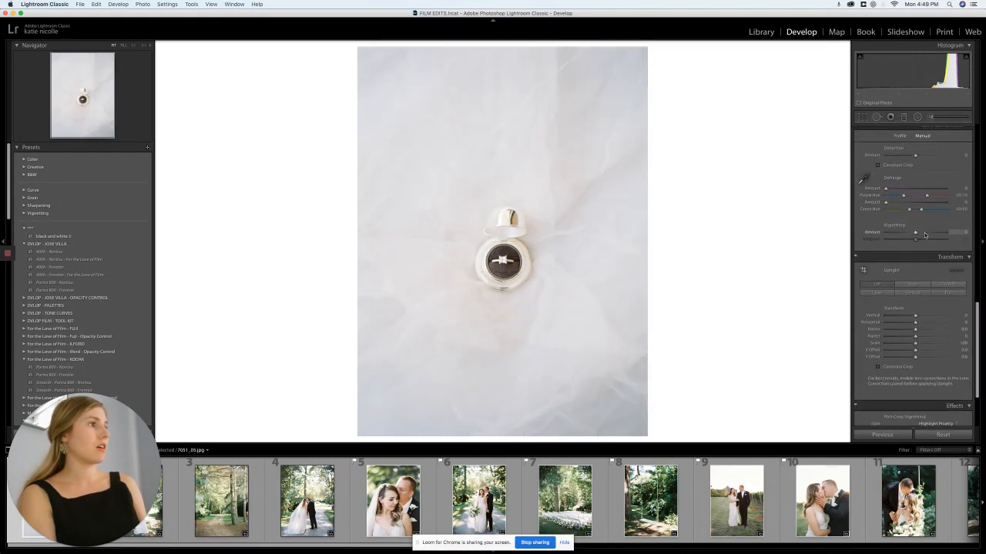
{"action": "left_click_drag", "start_coordinate": [929, 235], "coordinate": [933, 232]}
Step: Set the ring photo's luminance noise reduction to 20 and its sharpening amount to 59
{"action": "scroll", "coordinate": [931, 237], "scroll_direction": "up", "scroll_amount": 3}
{"action": "scroll", "coordinate": [932, 237], "scroll_direction": "up", "scroll_amount": 2}
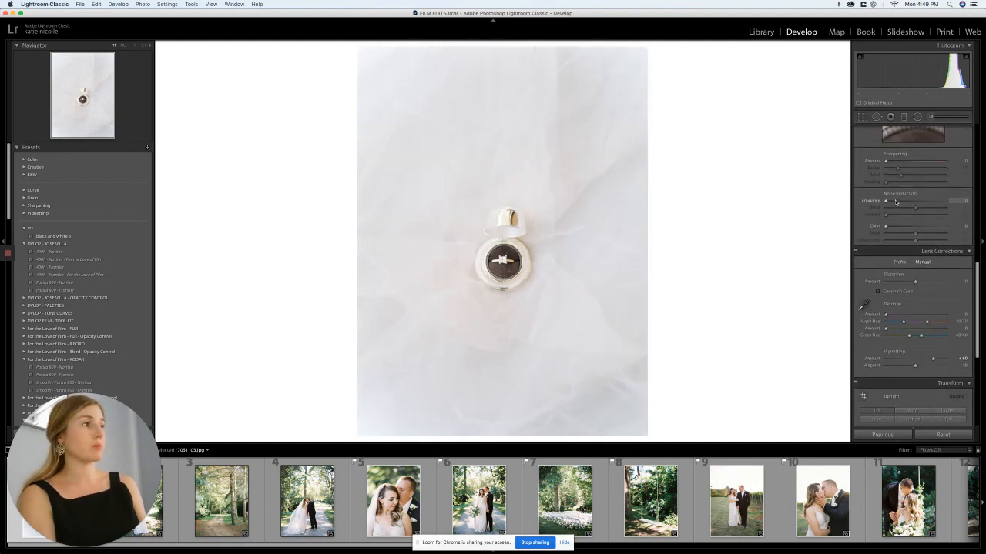
{"action": "left_click_drag", "start_coordinate": [896, 202], "coordinate": [896, 202]}
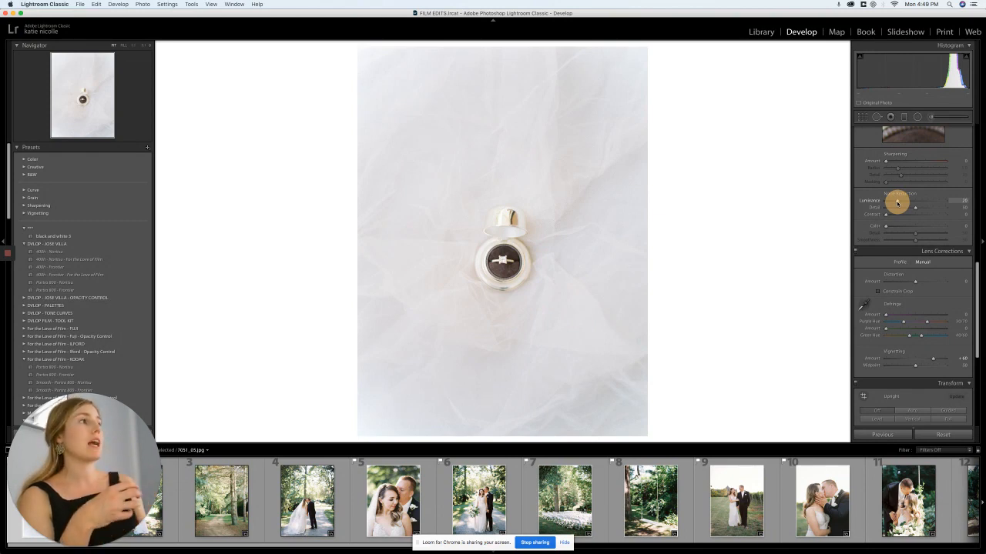
{"action": "left_click_drag", "start_coordinate": [896, 202], "coordinate": [896, 203]}
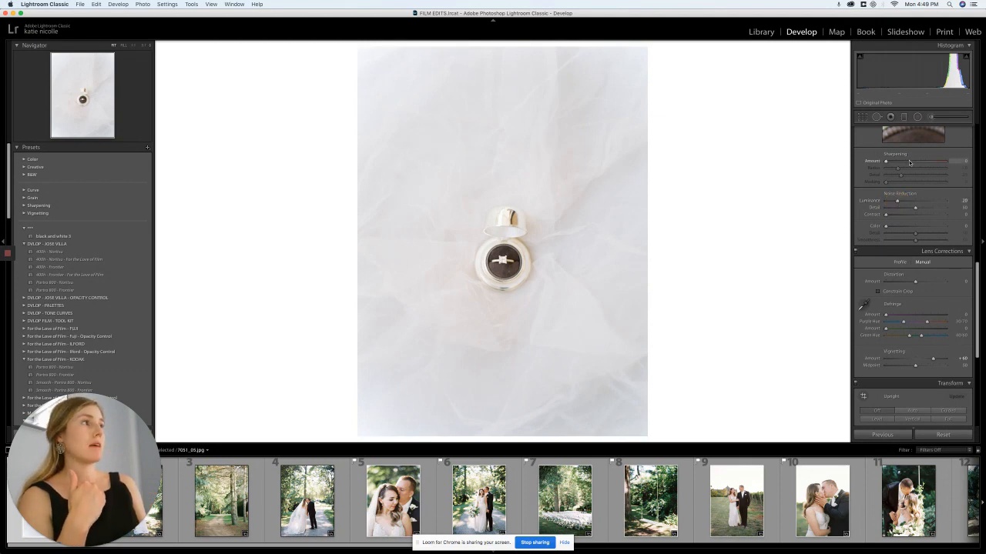
{"action": "left_click_drag", "start_coordinate": [911, 161], "coordinate": [913, 164]}
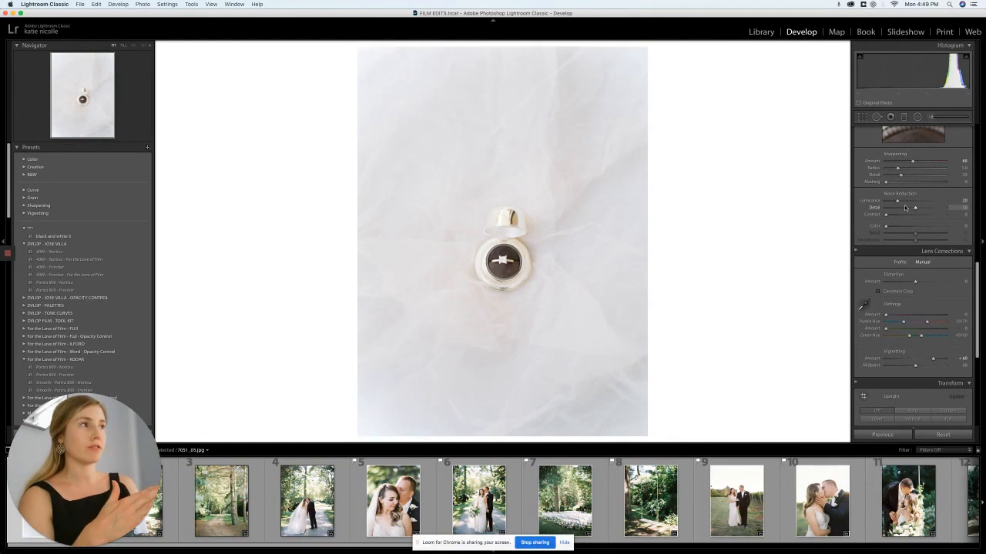
{"action": "left_click", "coordinate": [931, 162]}
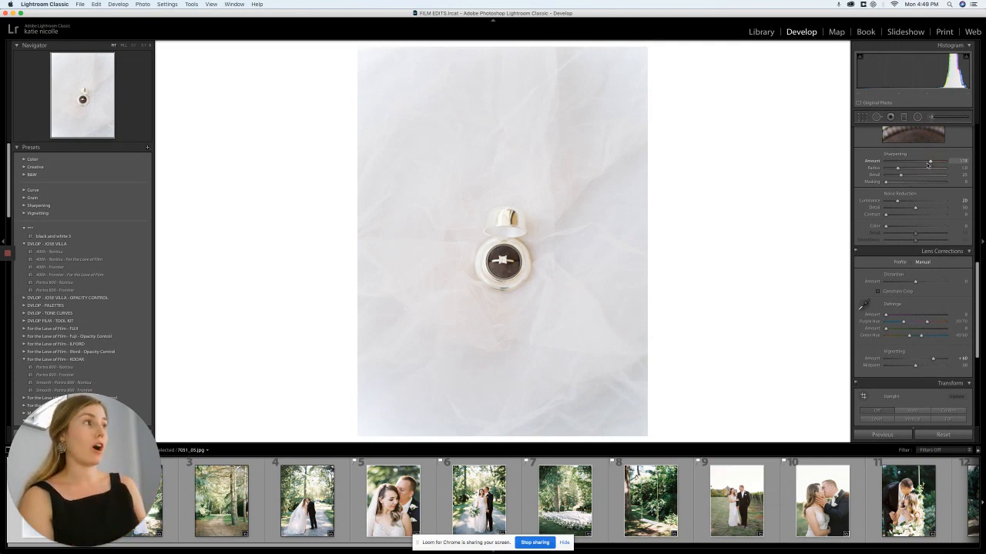
{"action": "left_click", "coordinate": [912, 161]}
{"action": "left_click_drag", "start_coordinate": [912, 160], "coordinate": [910, 161]}
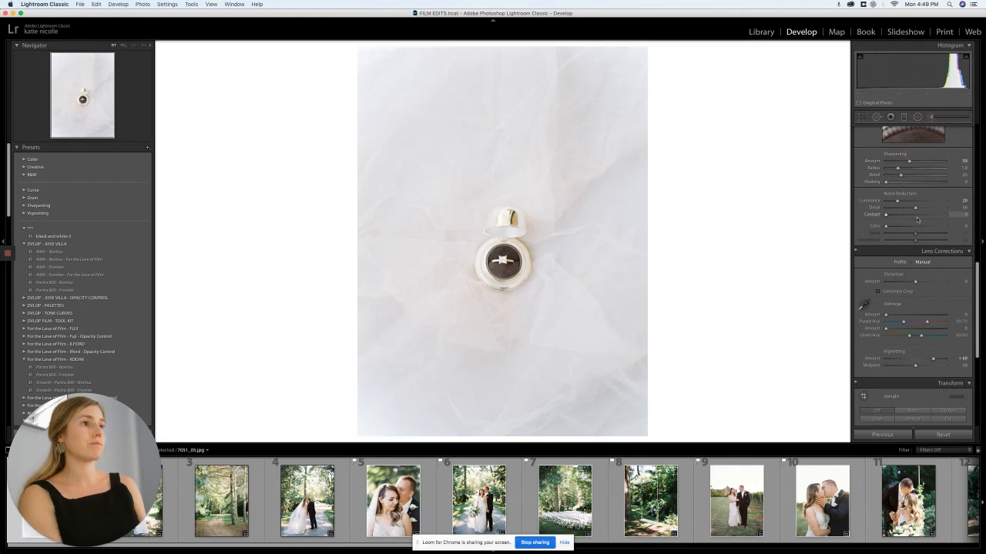
Step: Fine-tune the ring photo's RGB tone curve with highlight, midtone and shadow points, lifting the highlights slightly
{"action": "scroll", "coordinate": [915, 221], "scroll_direction": "up", "scroll_amount": 10}
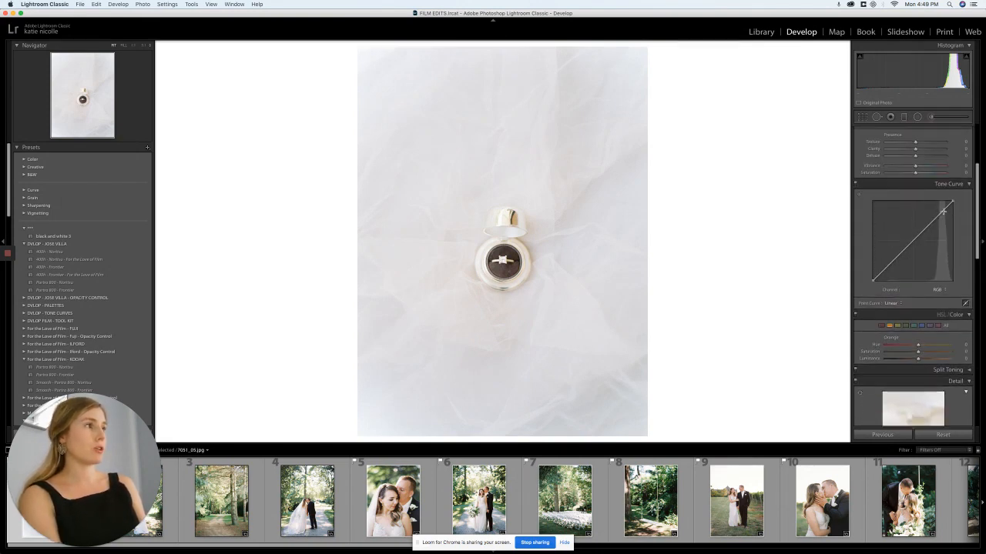
{"action": "left_click_drag", "start_coordinate": [939, 215], "coordinate": [940, 213]}
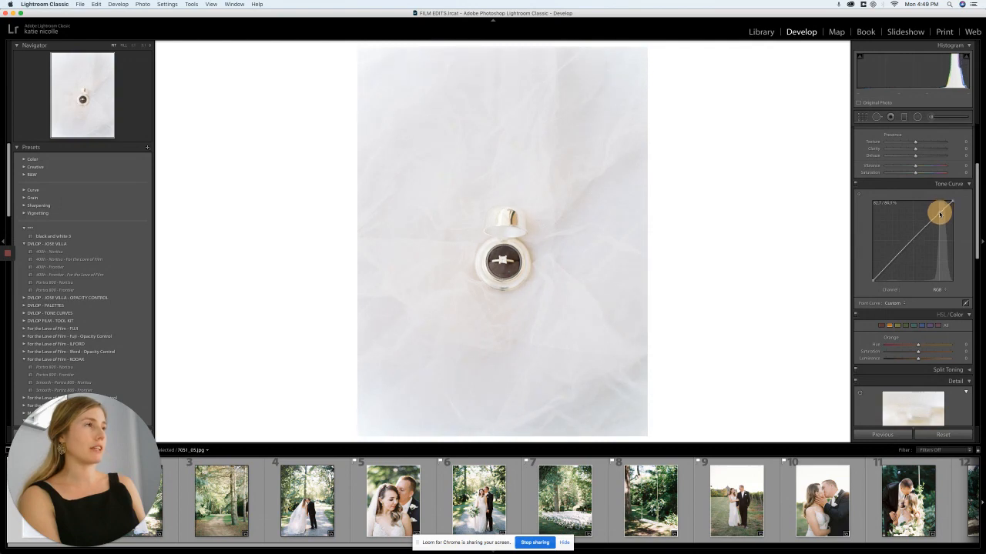
{"action": "left_click", "coordinate": [909, 241]}
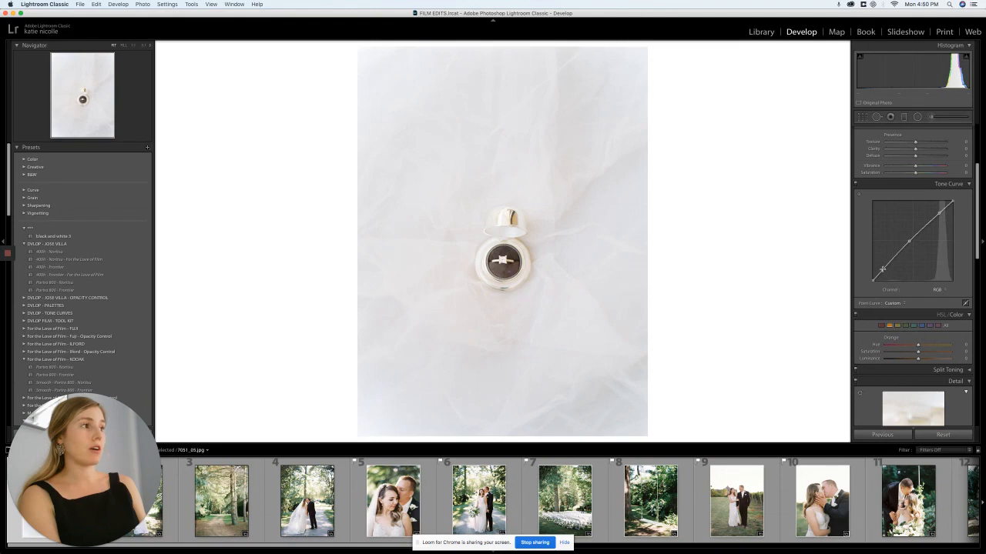
{"action": "left_click", "coordinate": [883, 269]}
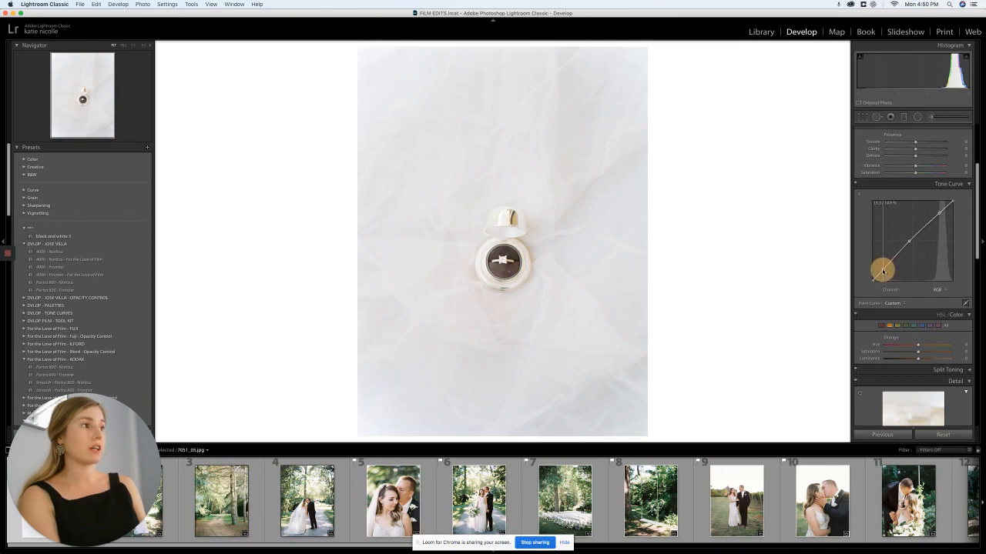
{"action": "left_click_drag", "start_coordinate": [882, 271], "coordinate": [883, 270]}
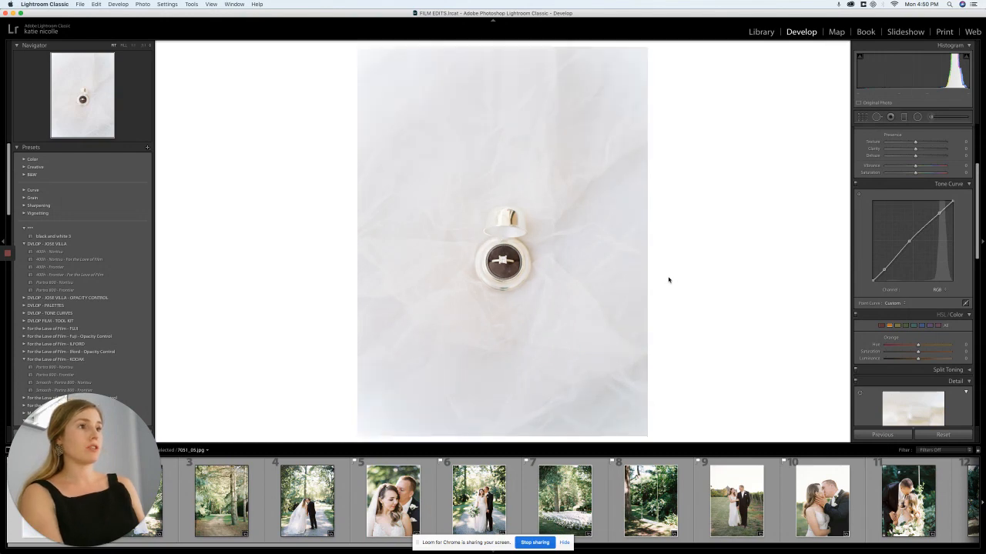
Step: Compare the ring photo's original and edited versions repeatedly
{"action": "key", "text": "backslash"}
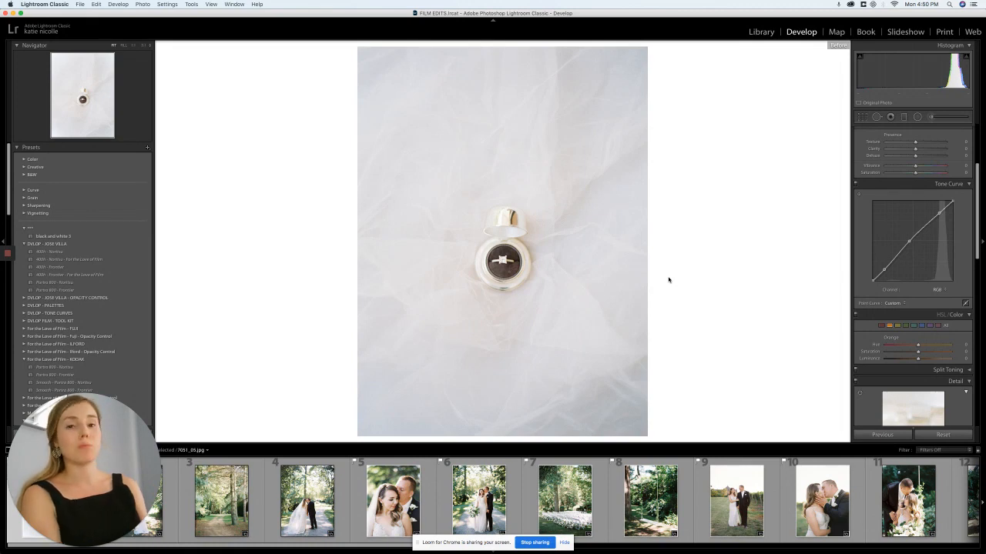
{"action": "key", "text": "backslash"}
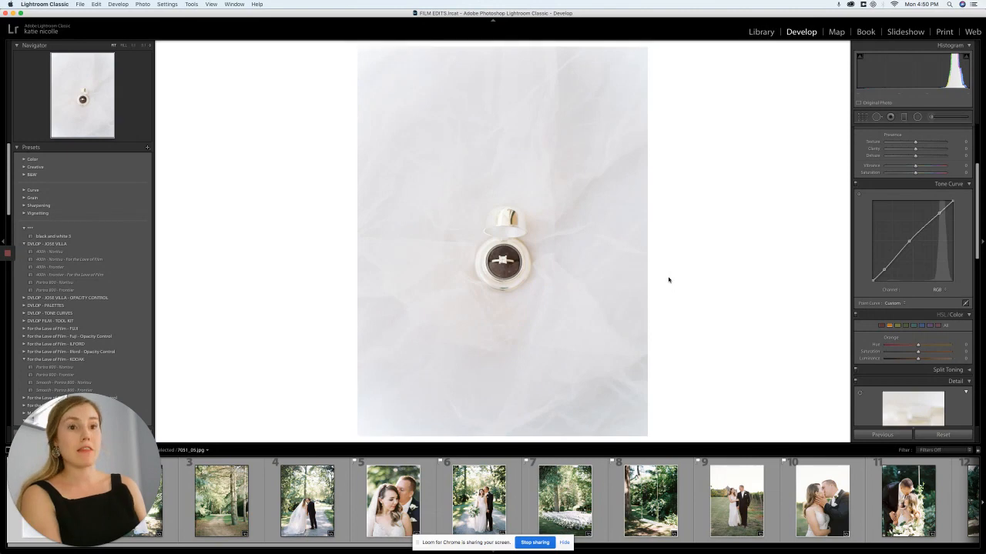
{"action": "key", "text": "backslash"}
{"action": "key", "text": "backslash"}
{"action": "key", "text": "backslash"}
{"action": "key", "text": "backslash"}
{"action": "key", "text": "backslash"}
{"action": "key", "text": "backslash"}
{"action": "key", "text": "backslash"}
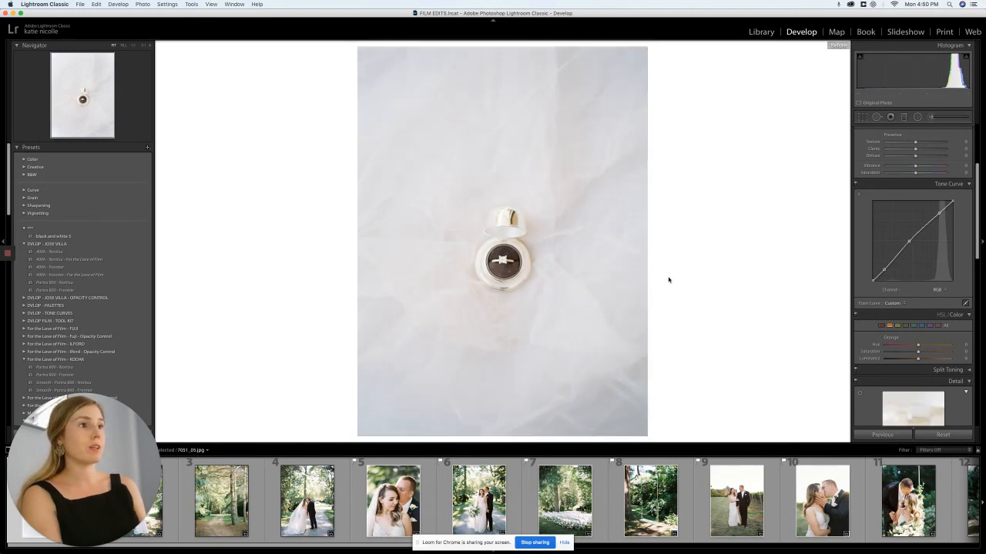
{"action": "key", "text": "backslash"}
{"action": "key", "text": "backslash"}
{"action": "key", "text": "backslash"}
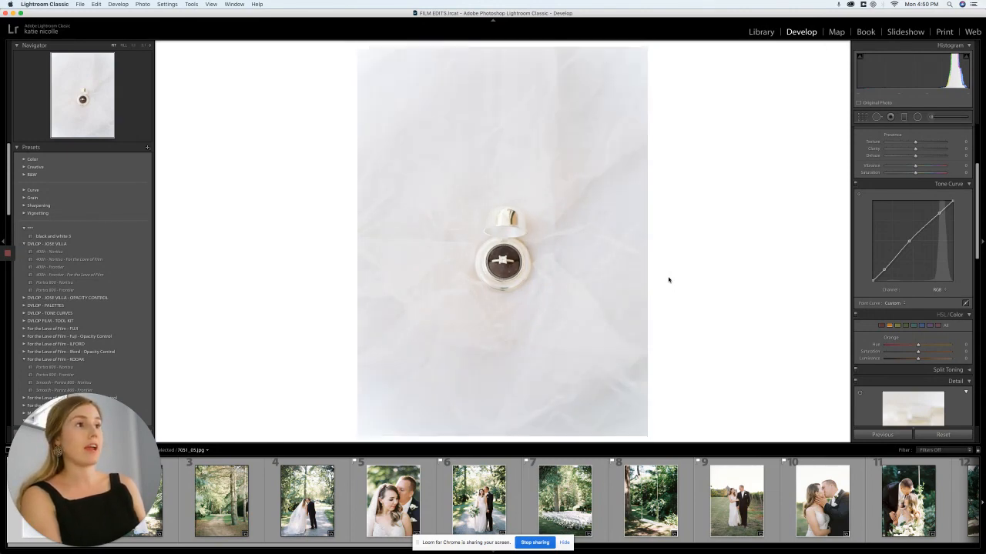
Step: Apply luminance noise reduction and sharpening to the second photo, the couple seen from behind under the trees
{"action": "key", "text": "Right"}
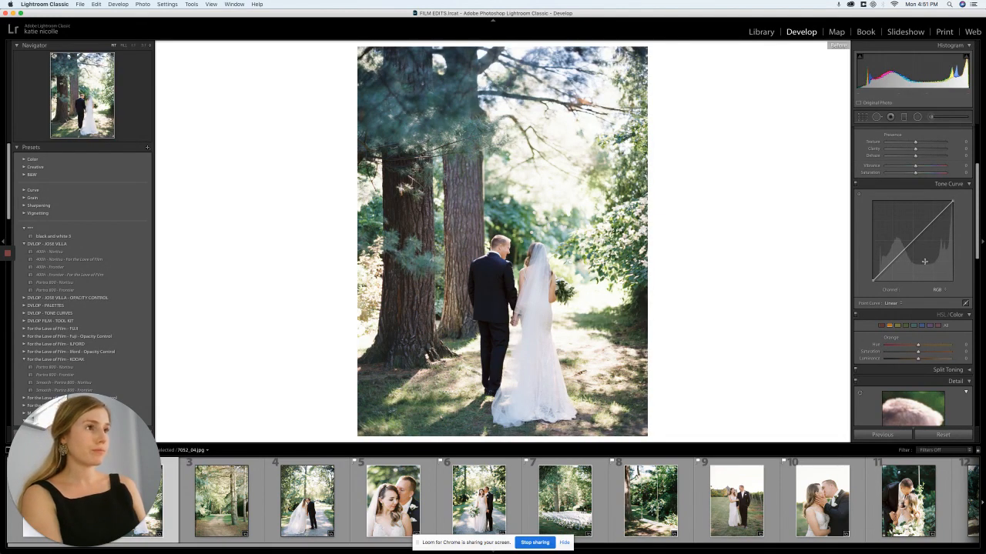
{"action": "scroll", "coordinate": [896, 276], "scroll_direction": "down", "scroll_amount": 6}
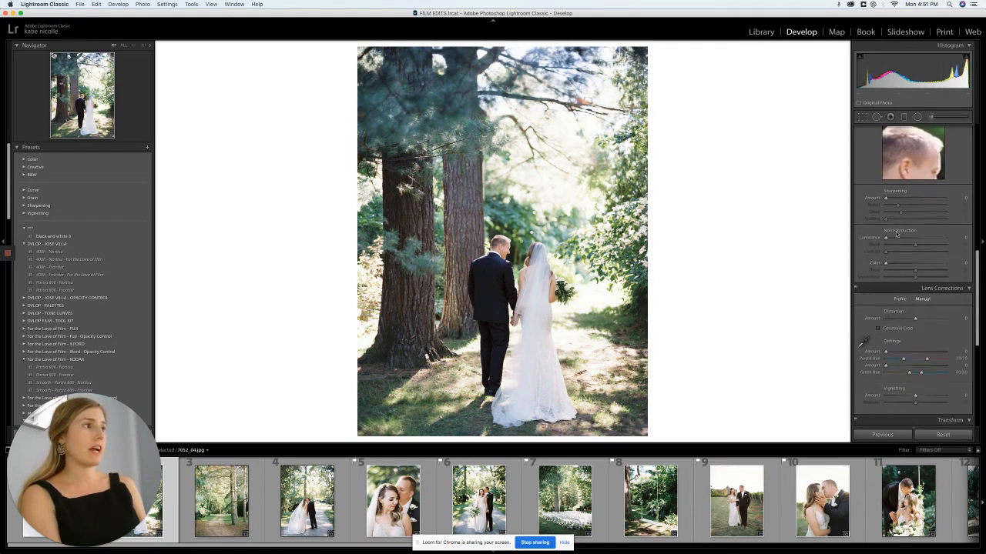
{"action": "left_click_drag", "start_coordinate": [886, 238], "coordinate": [898, 238]}
{"action": "left_click_drag", "start_coordinate": [912, 197], "coordinate": [917, 198]}
Step: Add highlight and midtone points to the couple photo's RGB tone curve, lifting the midtones slightly
{"action": "scroll", "coordinate": [866, 260], "scroll_direction": "up", "scroll_amount": 4}
{"action": "scroll", "coordinate": [866, 259], "scroll_direction": "up", "scroll_amount": 4}
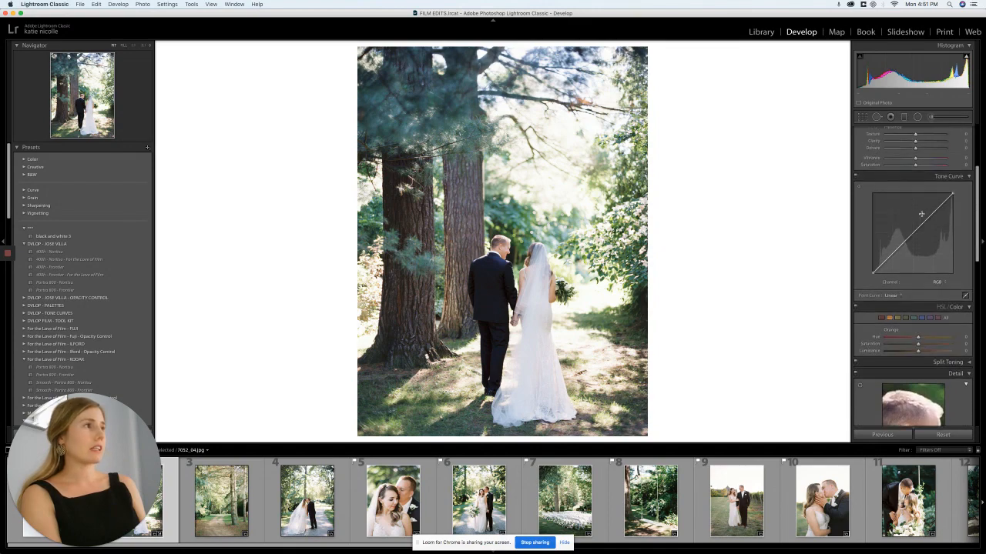
{"action": "left_click", "coordinate": [940, 205]}
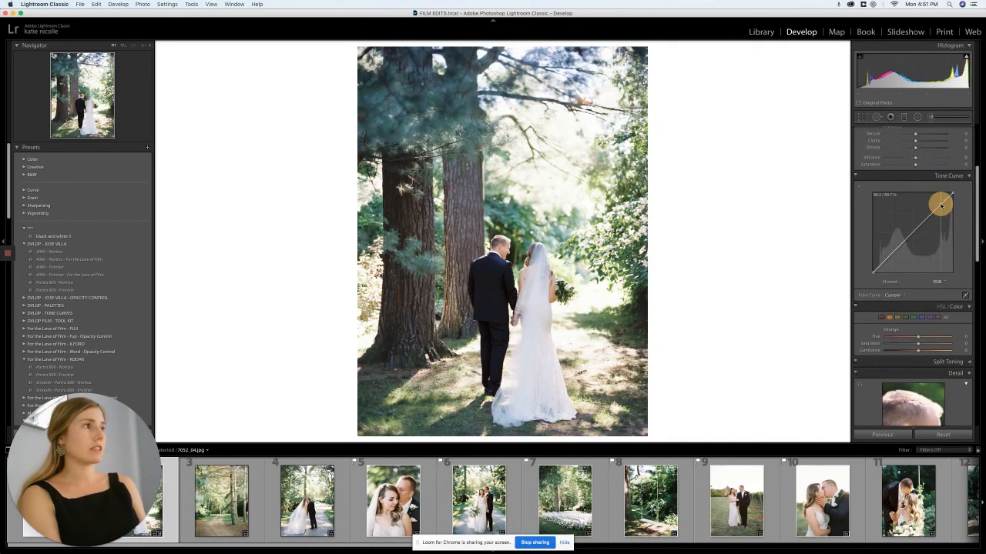
{"action": "left_click_drag", "start_coordinate": [916, 229], "coordinate": [909, 234]}
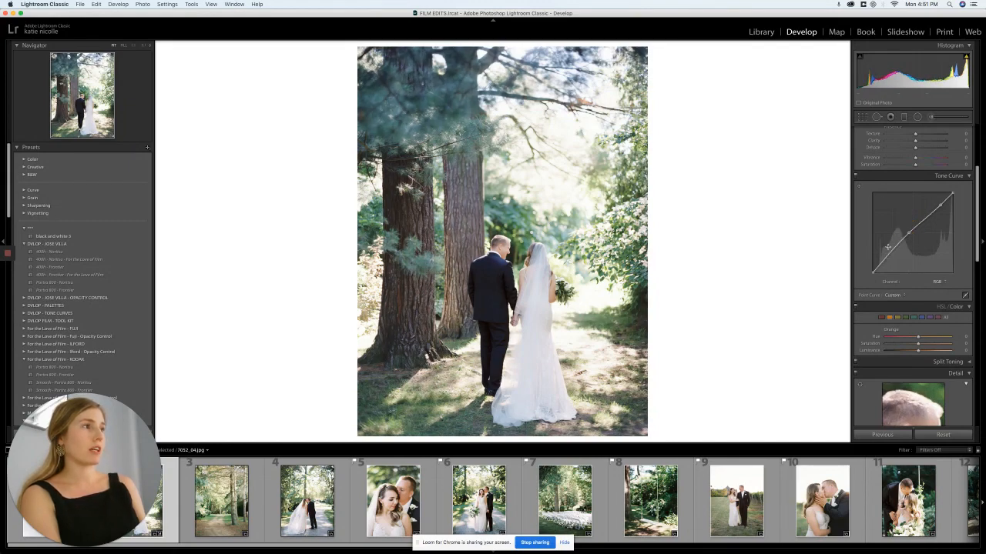
Step: Set the couple photo's contrast to -7, tint to +4 and temperature to -1, keeping the photo in the collection
{"action": "scroll", "coordinate": [888, 253], "scroll_direction": "up", "scroll_amount": 1}
{"action": "scroll", "coordinate": [910, 253], "scroll_direction": "up", "scroll_amount": 5}
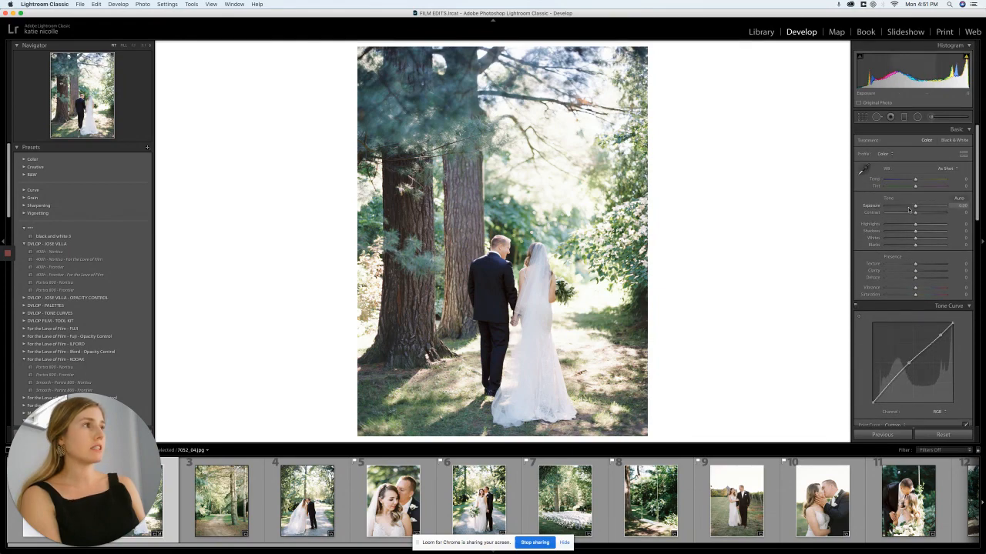
{"action": "left_click_drag", "start_coordinate": [910, 215], "coordinate": [914, 215]}
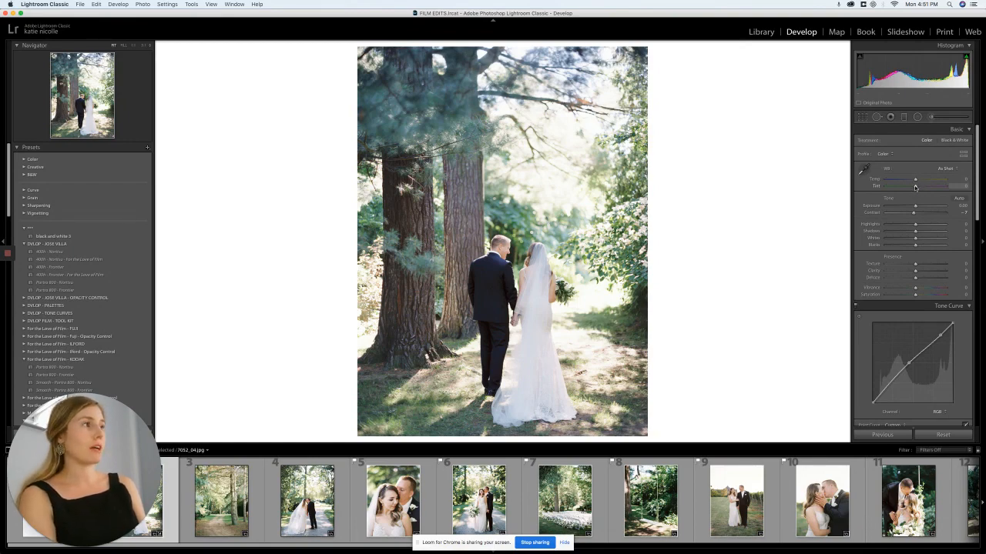
{"action": "left_click_drag", "start_coordinate": [915, 187], "coordinate": [917, 191]}
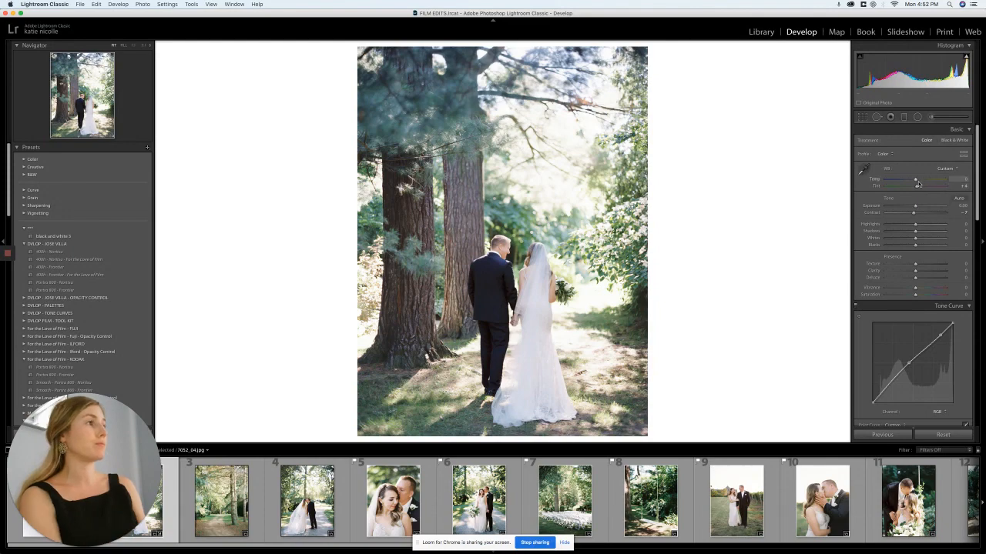
{"action": "left_click_drag", "start_coordinate": [916, 180], "coordinate": [914, 181]}
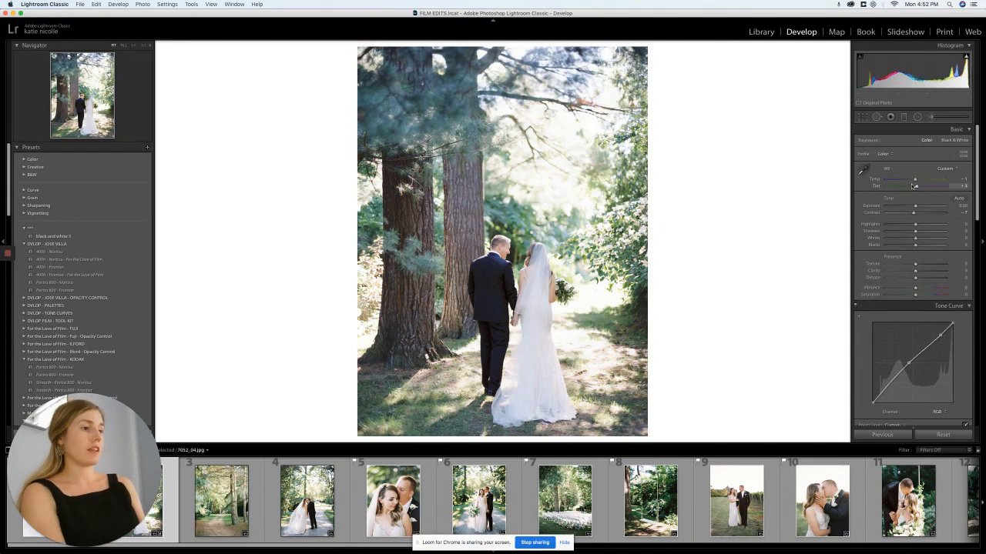
{"action": "key", "text": "BackSpace"}
{"action": "key", "text": "super+z"}
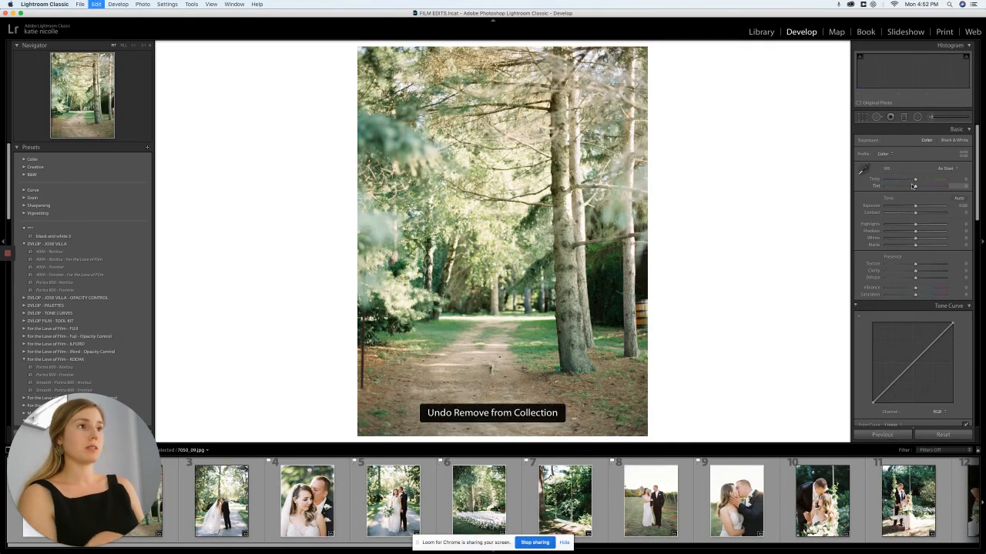
Step: Crop the third photo, the tree-lined path, slightly tighter to trim its left edge, and check the tree trunk up close
{"action": "key", "text": "Right"}
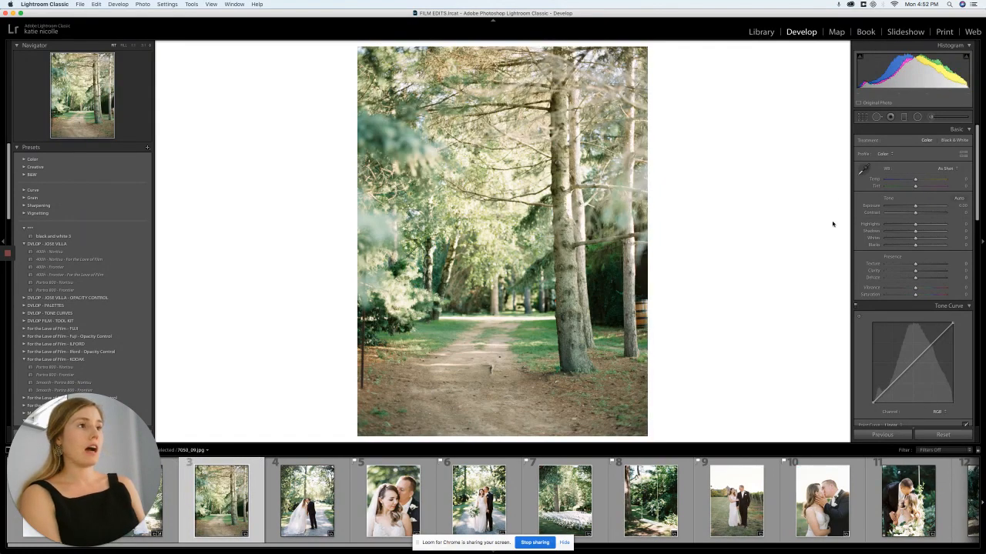
{"action": "left_click", "coordinate": [862, 117]}
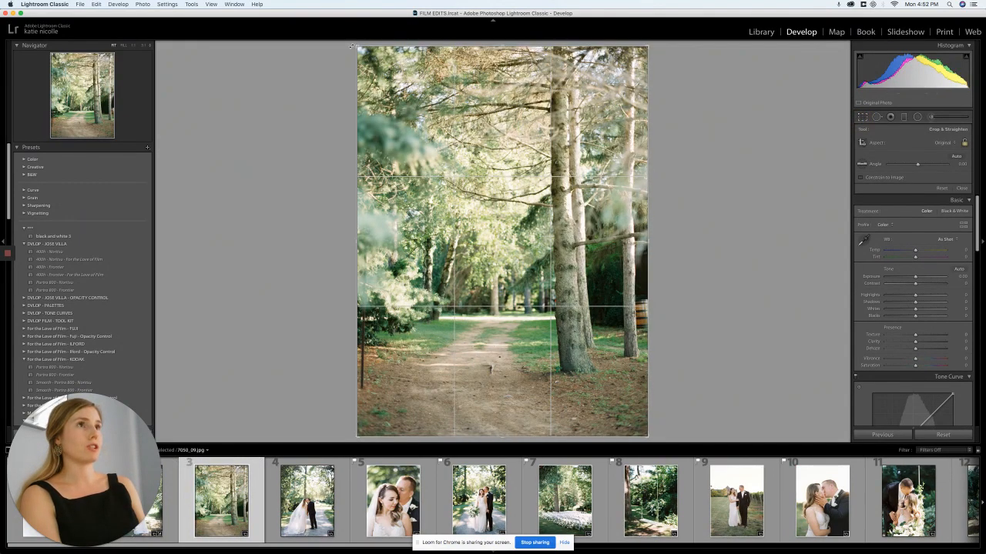
{"action": "left_click_drag", "start_coordinate": [352, 46], "coordinate": [357, 52]}
{"action": "key", "text": "Return"}
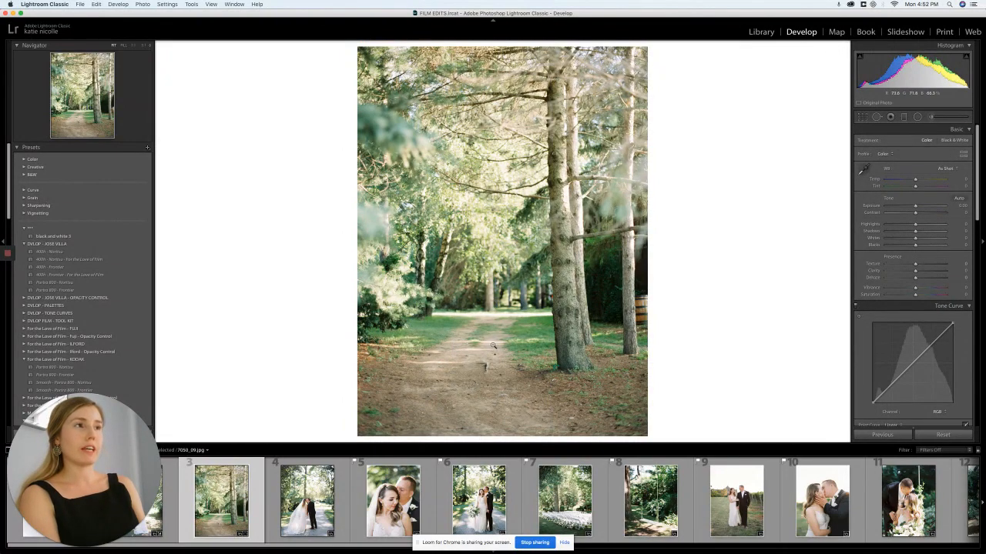
{"action": "left_click", "coordinate": [560, 294]}
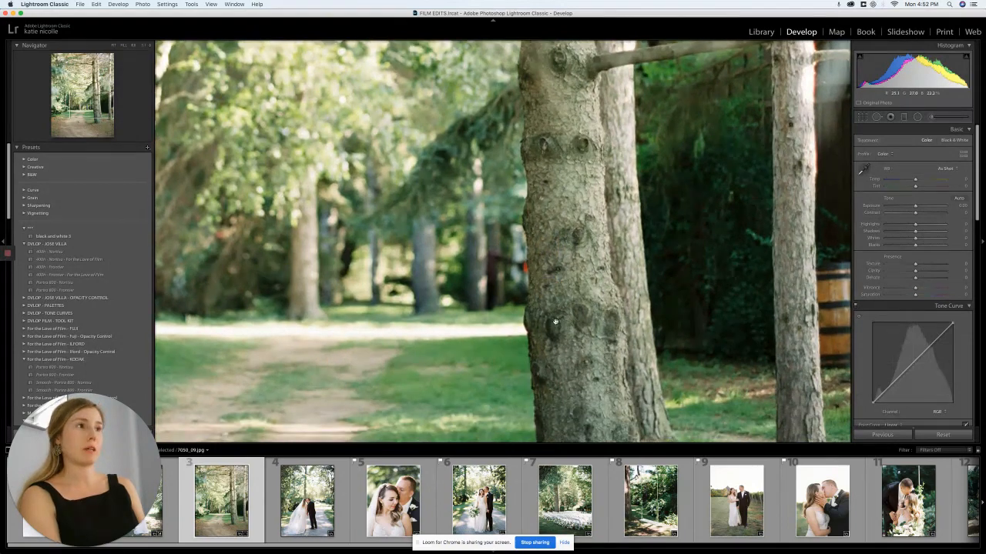
{"action": "left_click", "coordinate": [553, 318]}
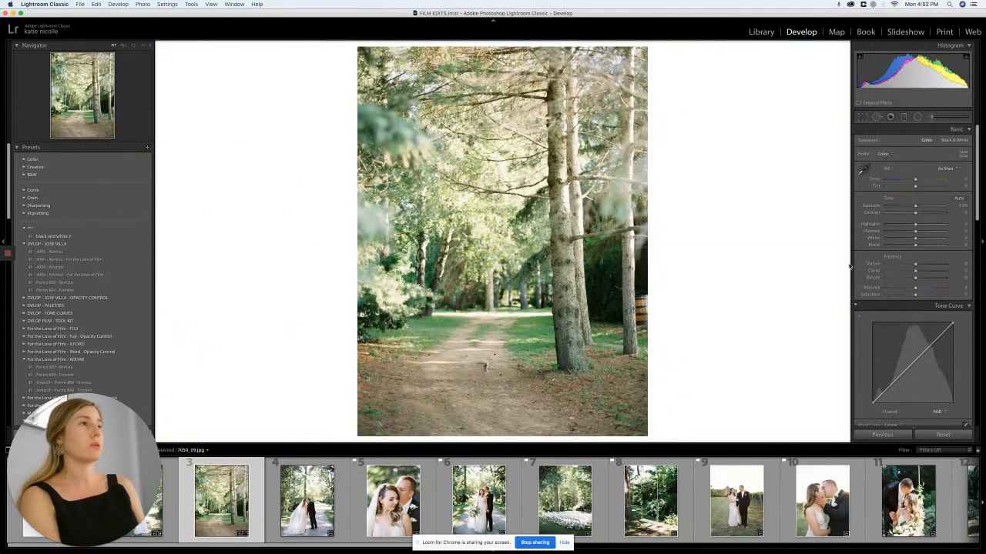
Step: Set the path photo's tint to +13, compare it with the original, and add sharpening
{"action": "left_click", "coordinate": [916, 187]}
{"action": "left_click_drag", "start_coordinate": [916, 186], "coordinate": [920, 187]}
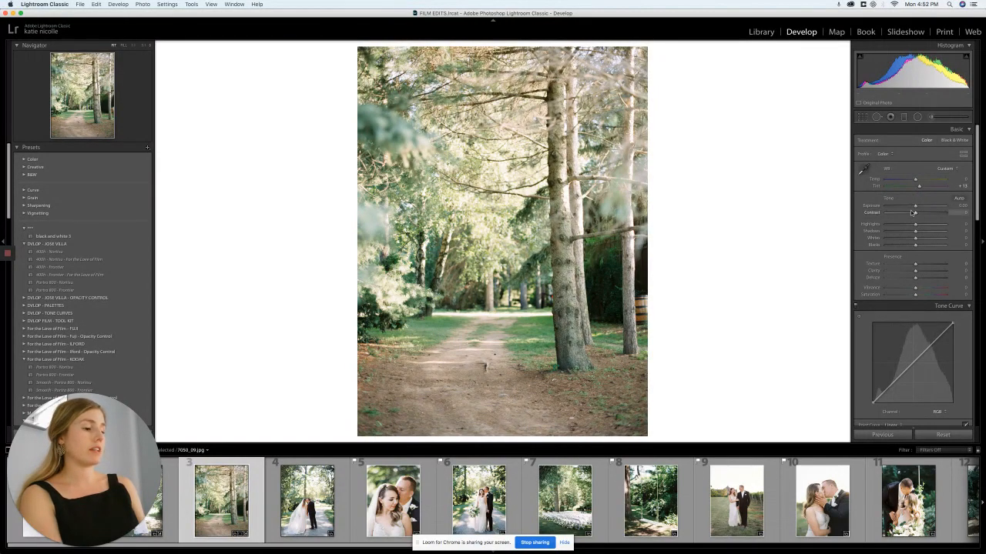
{"action": "key", "text": "backslash"}
{"action": "key", "text": "backslash"}
{"action": "key", "text": "backslash"}
{"action": "key", "text": "backslash"}
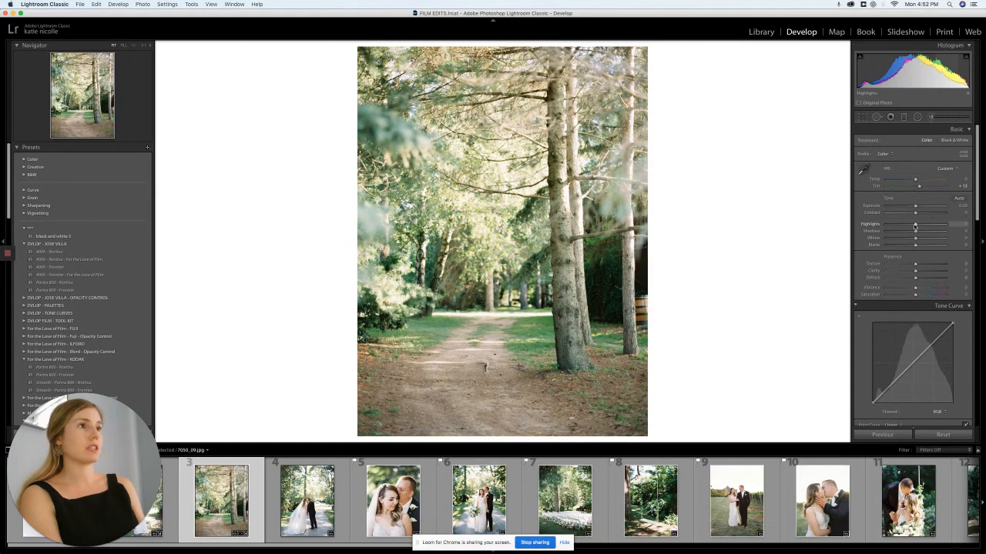
{"action": "scroll", "coordinate": [913, 225], "scroll_direction": "down", "scroll_amount": 15}
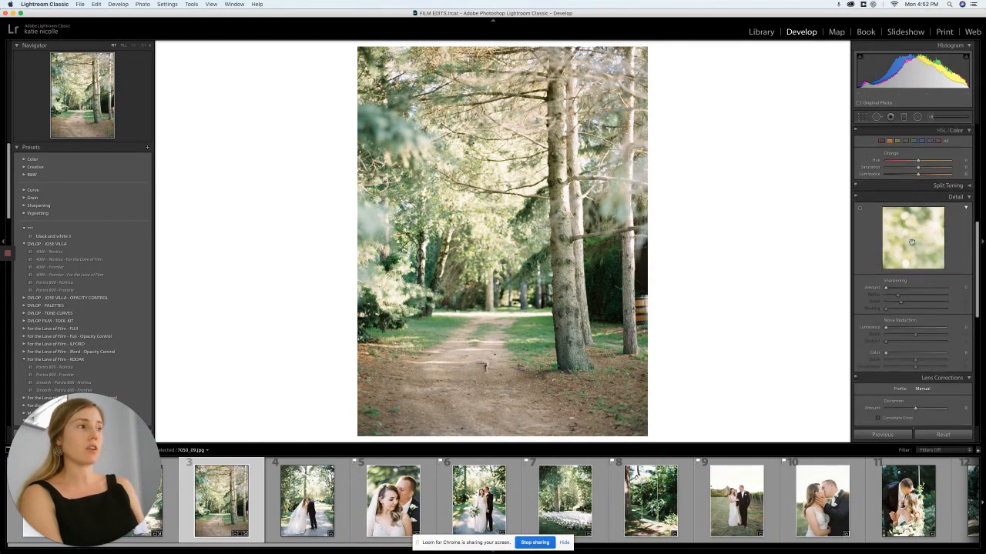
{"action": "left_click_drag", "start_coordinate": [907, 277], "coordinate": [916, 276]}
Step: Set luminance noise reduction to 21 and sharpening amount to 81 on the fourth photo, the couple kissing on the path
{"action": "key", "text": "Right"}
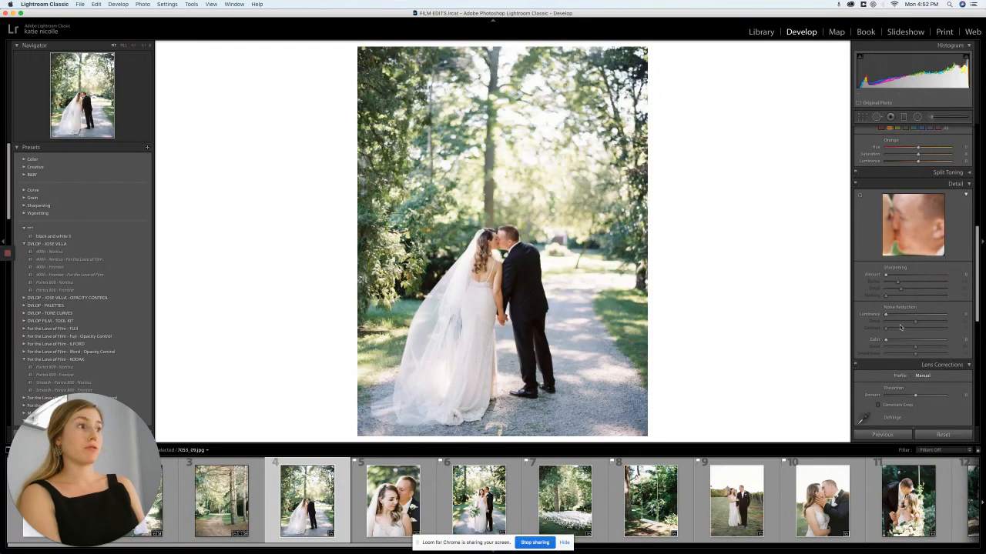
{"action": "left_click", "coordinate": [897, 315]}
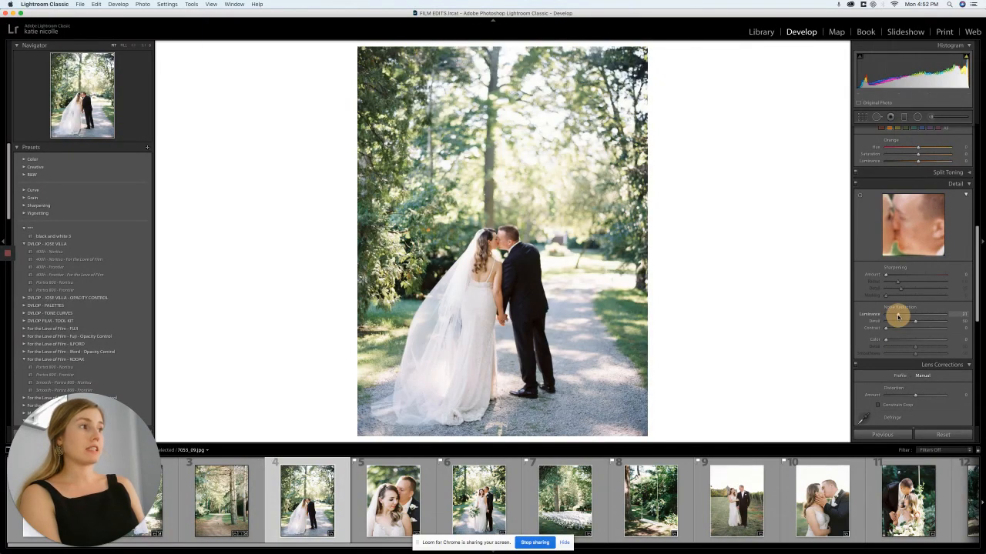
{"action": "left_click", "coordinate": [917, 277]}
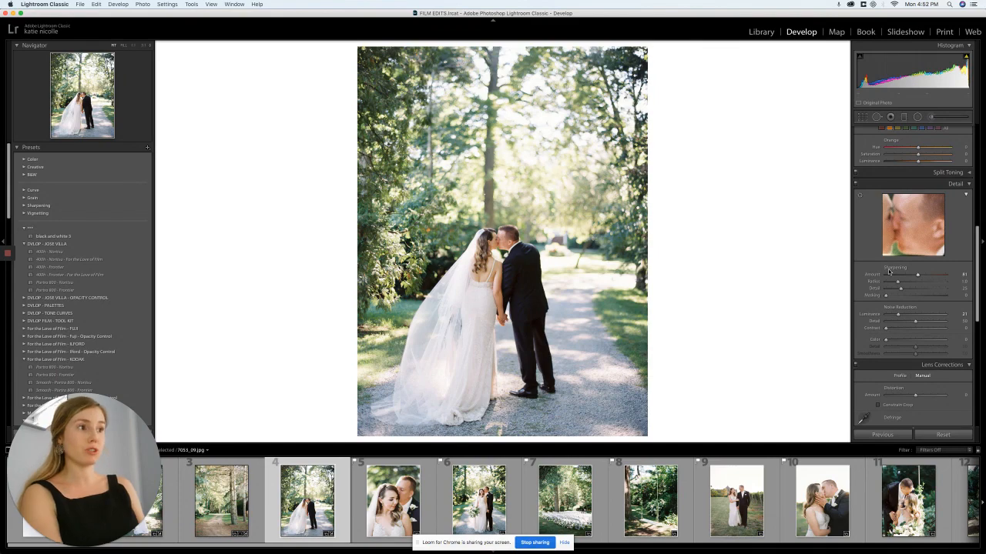
Step: Add highlight and midtone points to the kissing photo's RGB tone curve, lifting the midtones slightly, and set shadows to +13
{"action": "scroll", "coordinate": [890, 271], "scroll_direction": "up", "scroll_amount": 3}
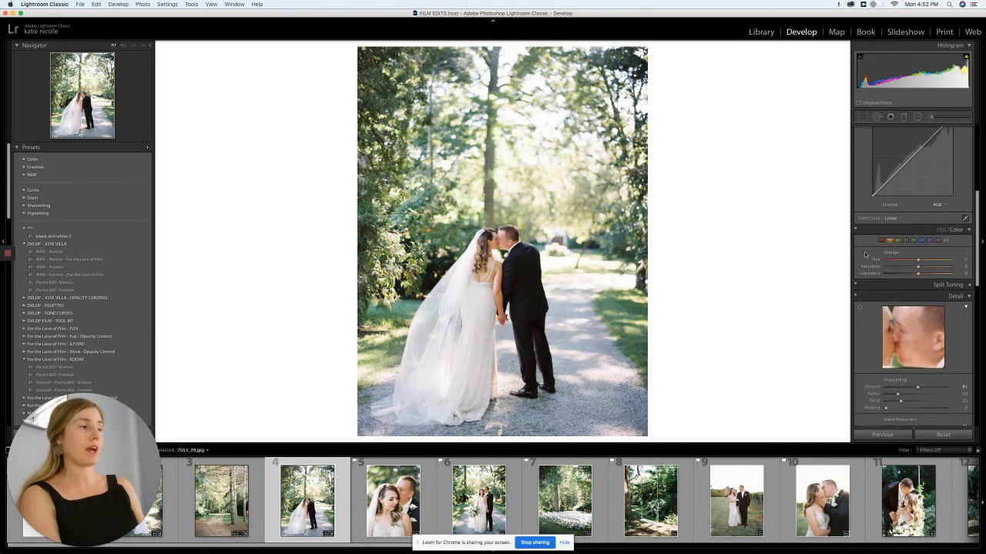
{"action": "scroll", "coordinate": [953, 191], "scroll_direction": "up", "scroll_amount": 3}
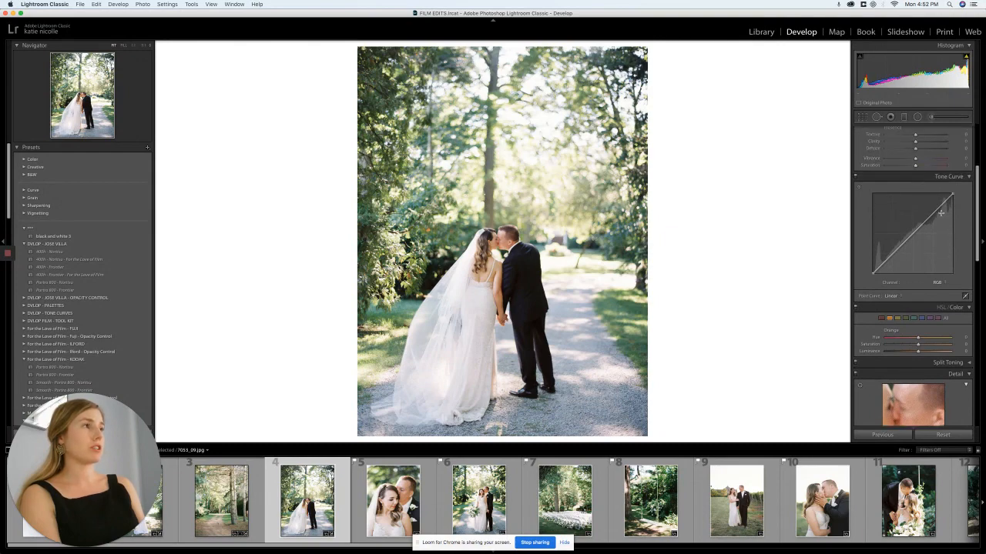
{"action": "left_click", "coordinate": [941, 206]}
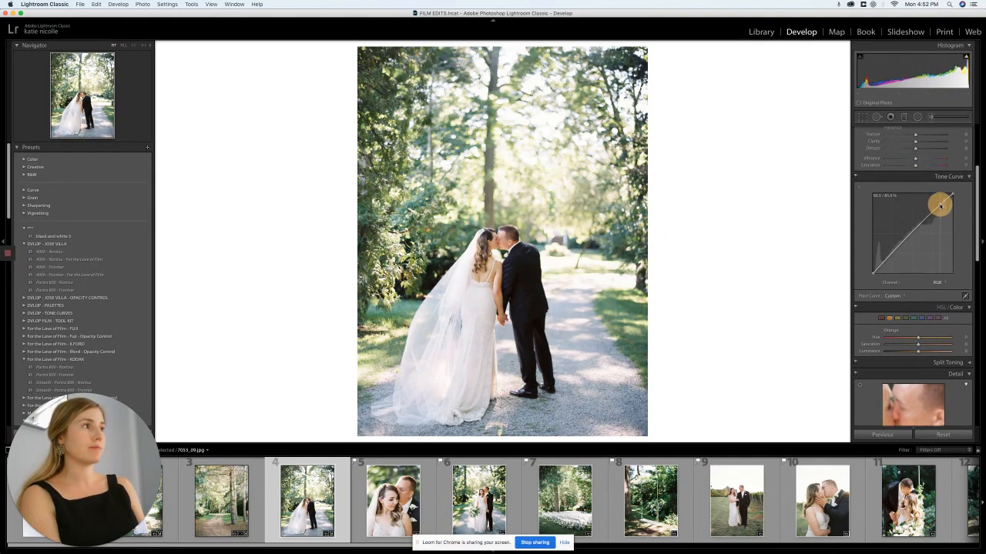
{"action": "left_click_drag", "start_coordinate": [909, 235], "coordinate": [907, 232]}
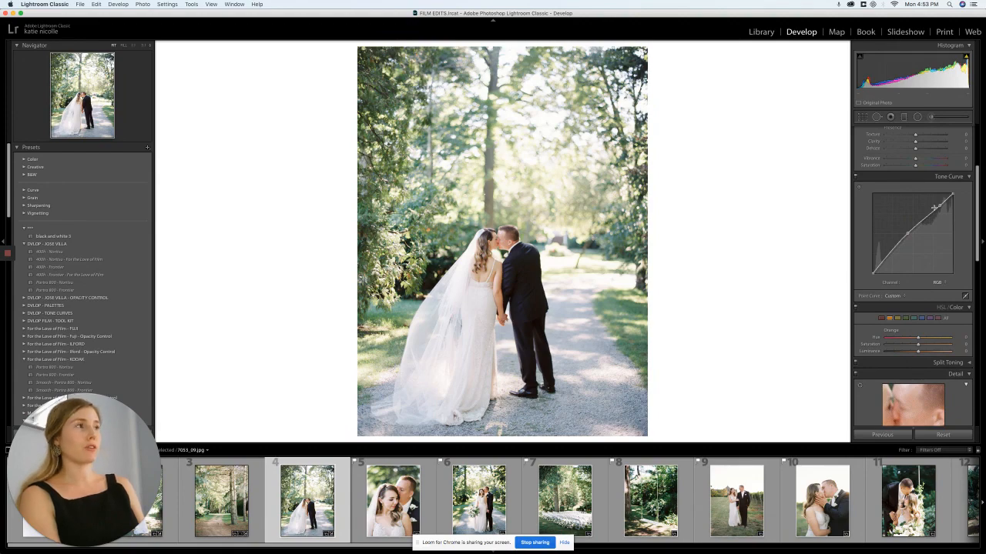
{"action": "scroll", "coordinate": [916, 201], "scroll_direction": "up", "scroll_amount": 5}
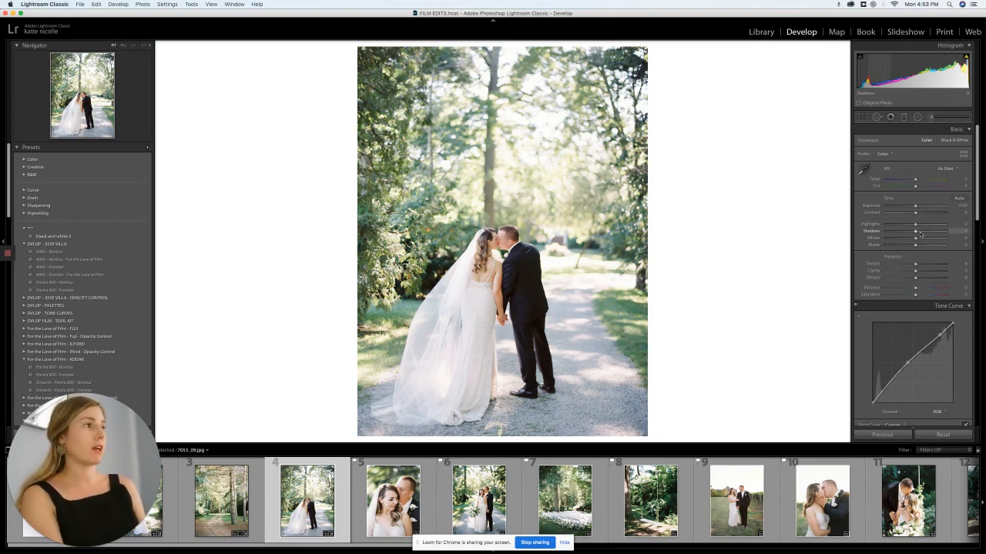
{"action": "left_click_drag", "start_coordinate": [921, 232], "coordinate": [916, 235]}
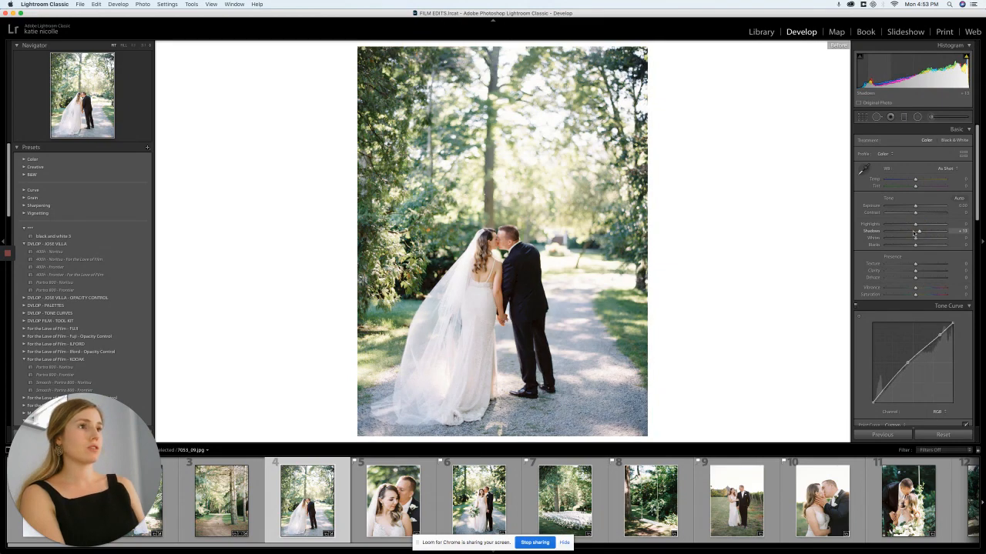
Step: Compare the kissing photo's original and edited versions repeatedly, checking the tone changes
{"action": "key", "text": "backslash"}
{"action": "key", "text": "backslash"}
{"action": "key", "text": "backslash"}
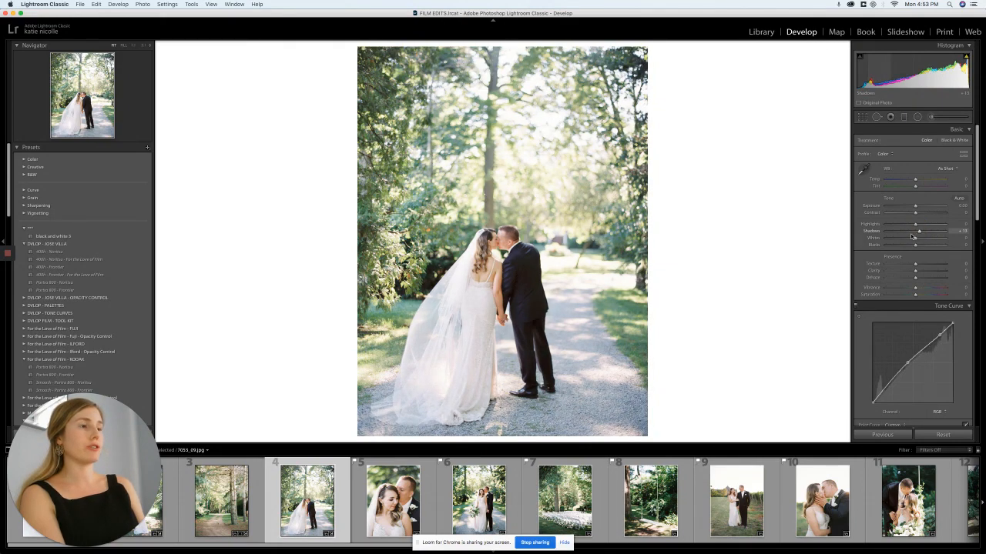
{"action": "key", "text": "backslash"}
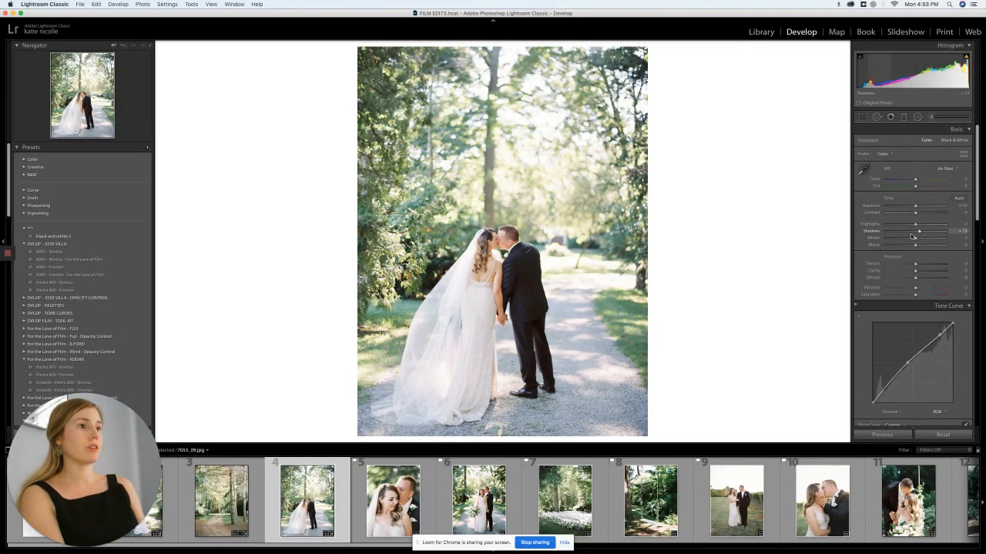
{"action": "key", "text": "backslash"}
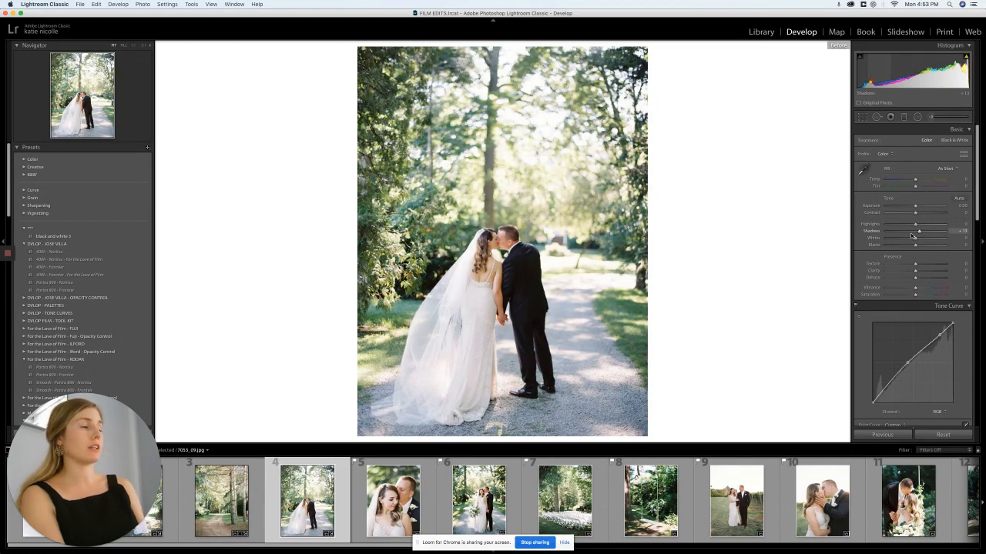
{"action": "key", "text": "backslash"}
{"action": "key", "text": "backslash"}
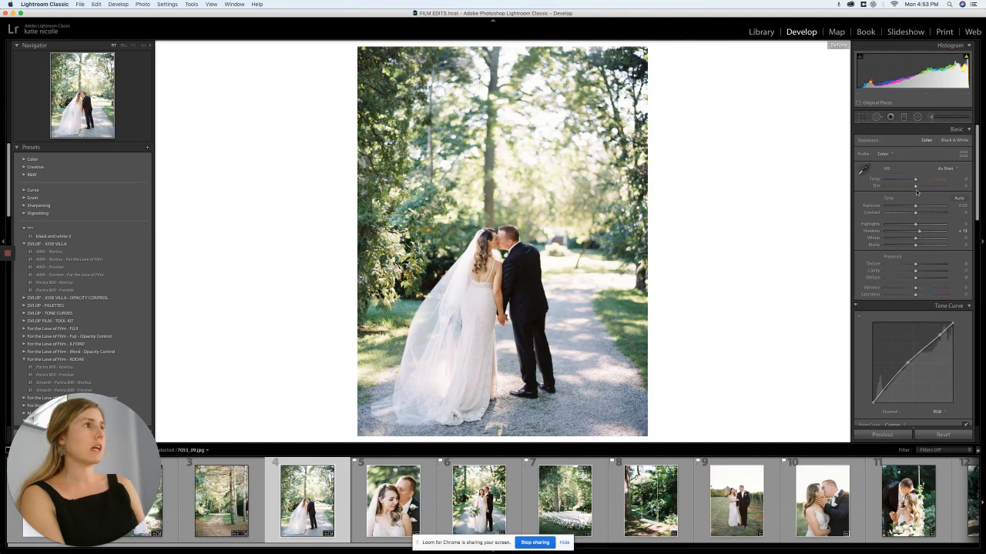
{"action": "key", "text": "backslash"}
Step: Set the kissing photo's temperature to +2 and tint to +10, undoing the accidental tone curve change
{"action": "mouse_move", "coordinate": [916, 189]}
{"action": "left_mouse_down"}
{"action": "mouse_move", "coordinate": [922, 194]}
{"action": "mouse_move", "coordinate": [916, 179]}
{"action": "left_mouse_up"}
{"action": "left_click", "coordinate": [915, 180]}
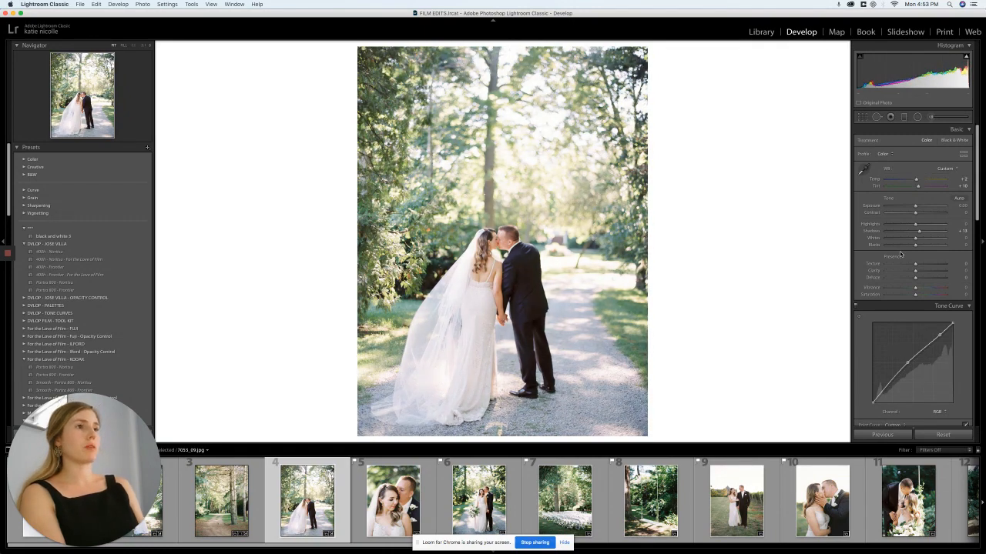
{"action": "scroll", "coordinate": [899, 252], "scroll_direction": "down", "scroll_amount": 6}
{"action": "scroll", "coordinate": [899, 252], "scroll_direction": "down", "scroll_amount": 2}
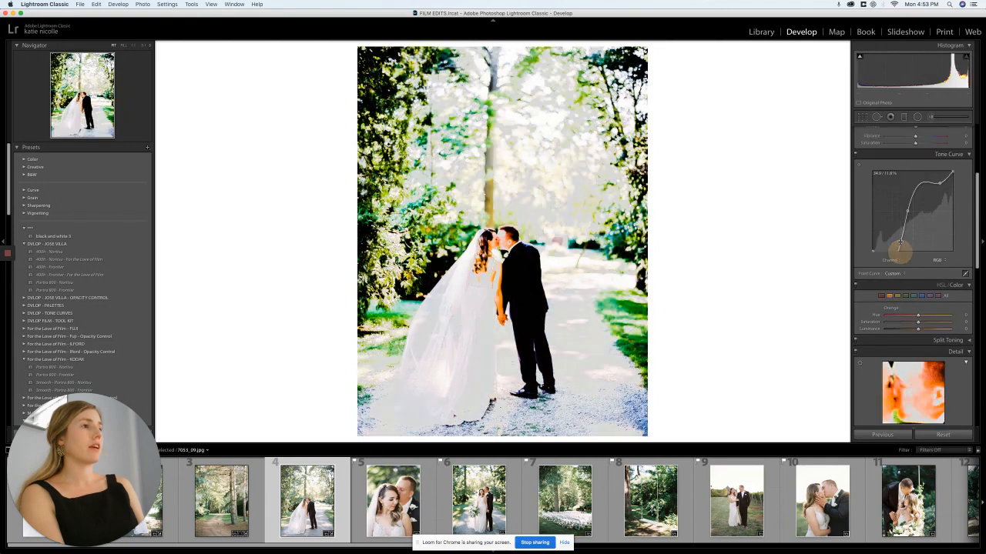
{"action": "key", "text": "super+z"}
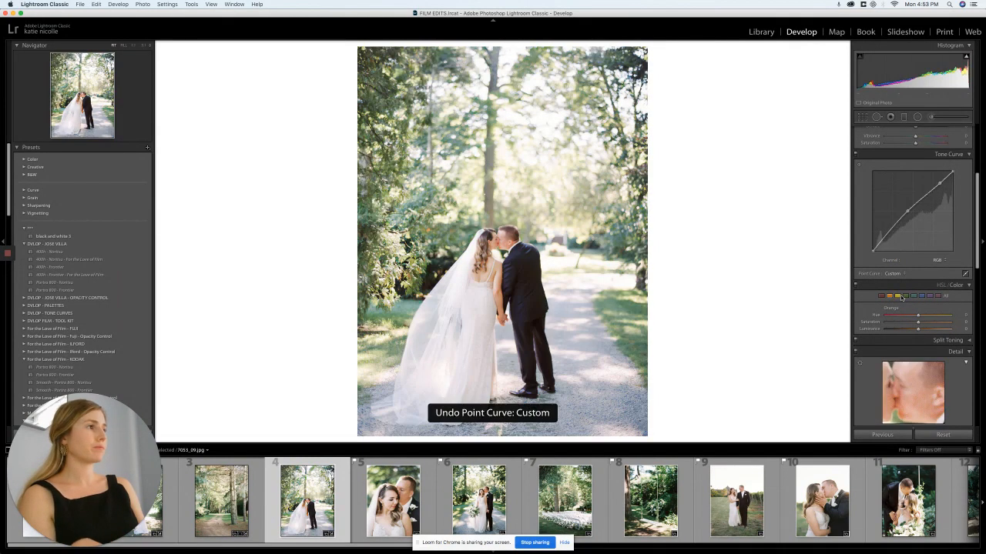
Step: Try different yellow hue shifts on the kissing photo and settle on -17
{"action": "scroll", "coordinate": [909, 265], "scroll_direction": "down", "scroll_amount": 2}
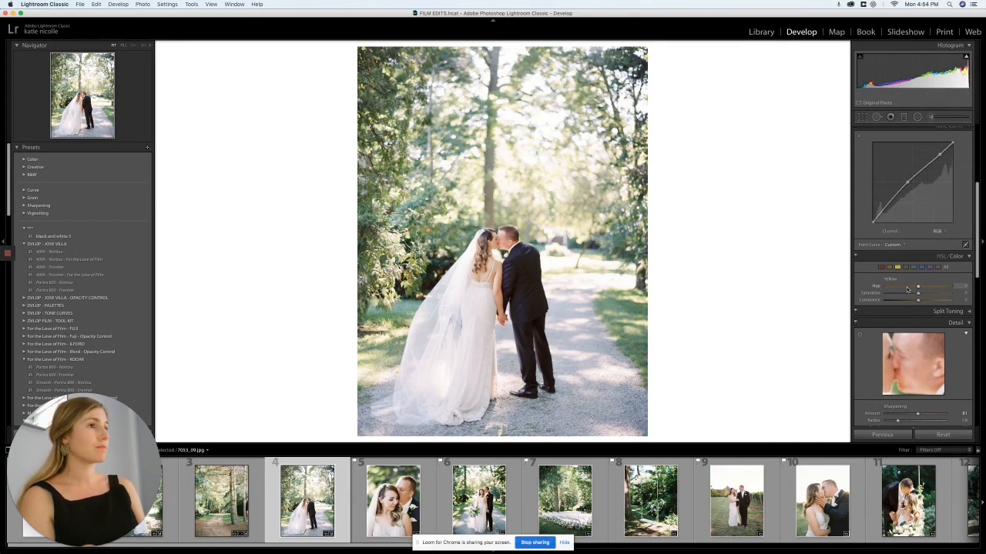
{"action": "left_click", "coordinate": [897, 288]}
{"action": "left_click_drag", "start_coordinate": [937, 289], "coordinate": [916, 288]}
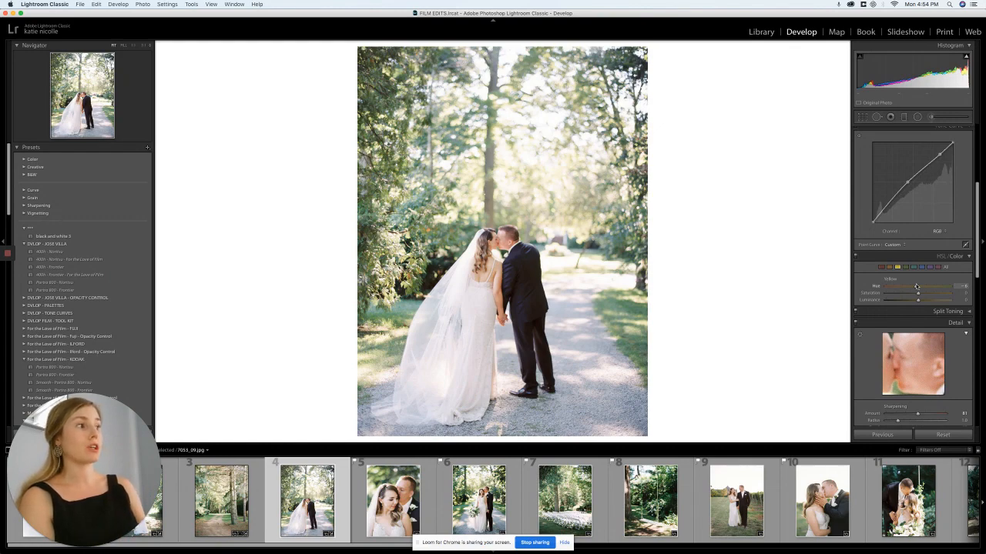
{"action": "left_click_drag", "start_coordinate": [907, 289], "coordinate": [899, 288]}
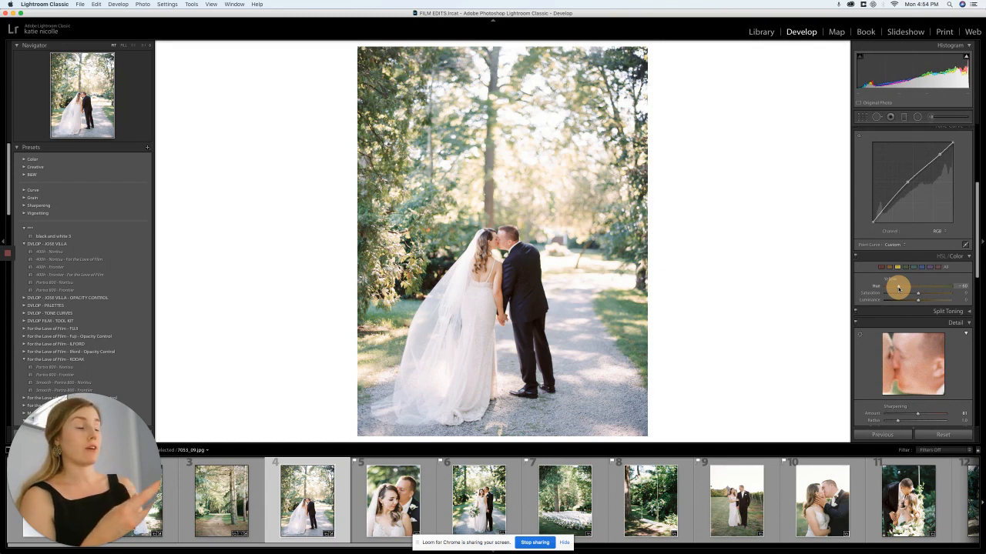
{"action": "mouse_move", "coordinate": [898, 288]}
{"action": "left_mouse_down"}
{"action": "mouse_move", "coordinate": [935, 292]}
{"action": "mouse_move", "coordinate": [913, 293]}
{"action": "left_mouse_up"}
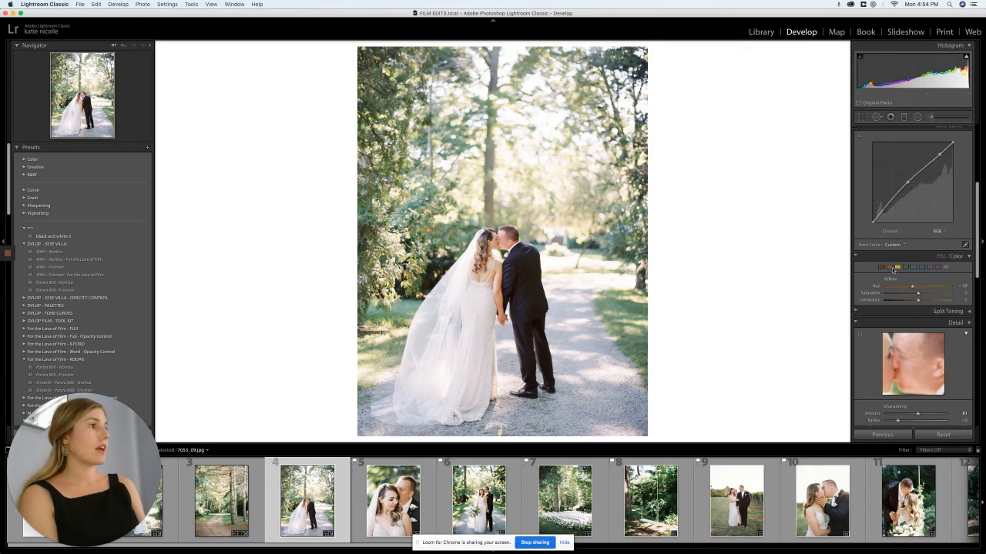
Step: Shift the kissing photo's red hue slightly negative and set its blue saturation to -29
{"action": "left_click", "coordinate": [892, 268]}
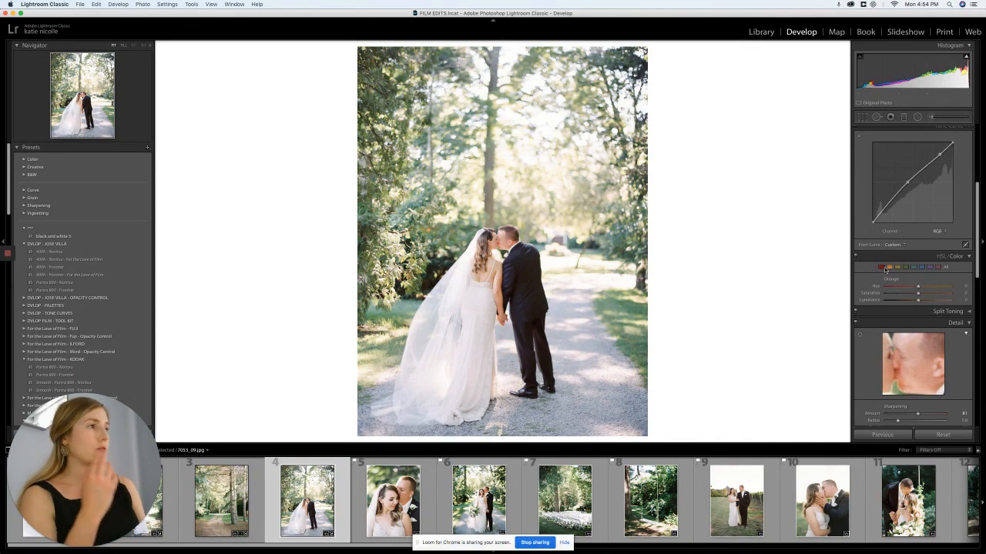
{"action": "mouse_move", "coordinate": [917, 285]}
{"action": "left_mouse_down"}
{"action": "mouse_move", "coordinate": [898, 286]}
{"action": "mouse_move", "coordinate": [929, 285]}
{"action": "mouse_move", "coordinate": [898, 286]}
{"action": "mouse_move", "coordinate": [926, 287]}
{"action": "mouse_move", "coordinate": [917, 286]}
{"action": "left_mouse_up"}
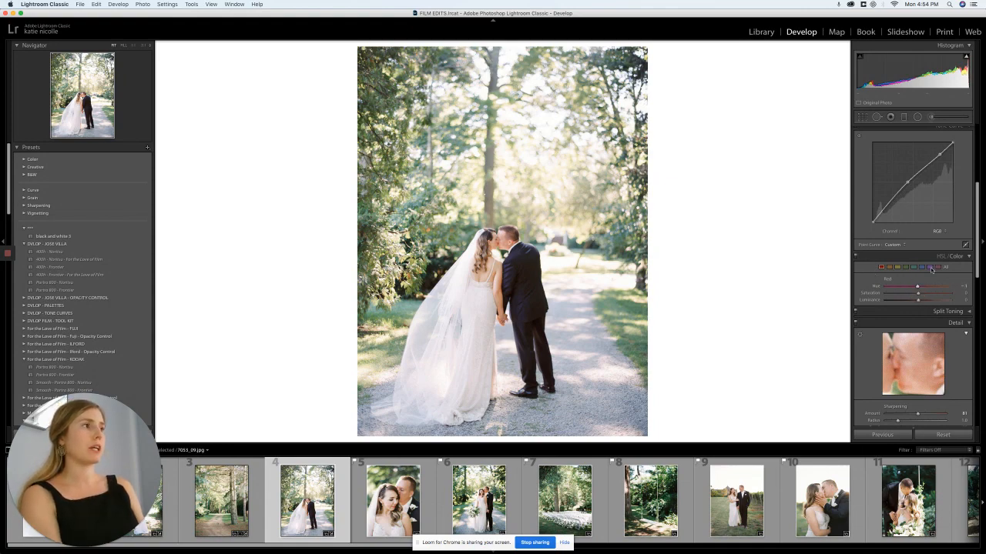
{"action": "left_click", "coordinate": [920, 267]}
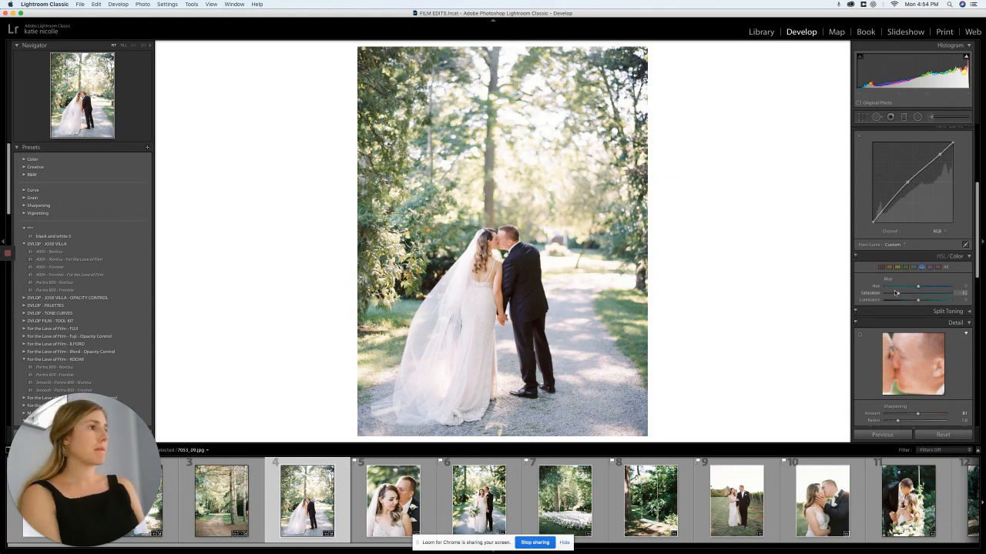
{"action": "mouse_move", "coordinate": [891, 291]}
{"action": "left_mouse_down"}
{"action": "mouse_move", "coordinate": [934, 290]}
{"action": "mouse_move", "coordinate": [898, 291]}
{"action": "mouse_move", "coordinate": [934, 295]}
{"action": "mouse_move", "coordinate": [900, 291]}
{"action": "mouse_move", "coordinate": [908, 293]}
{"action": "left_mouse_up"}
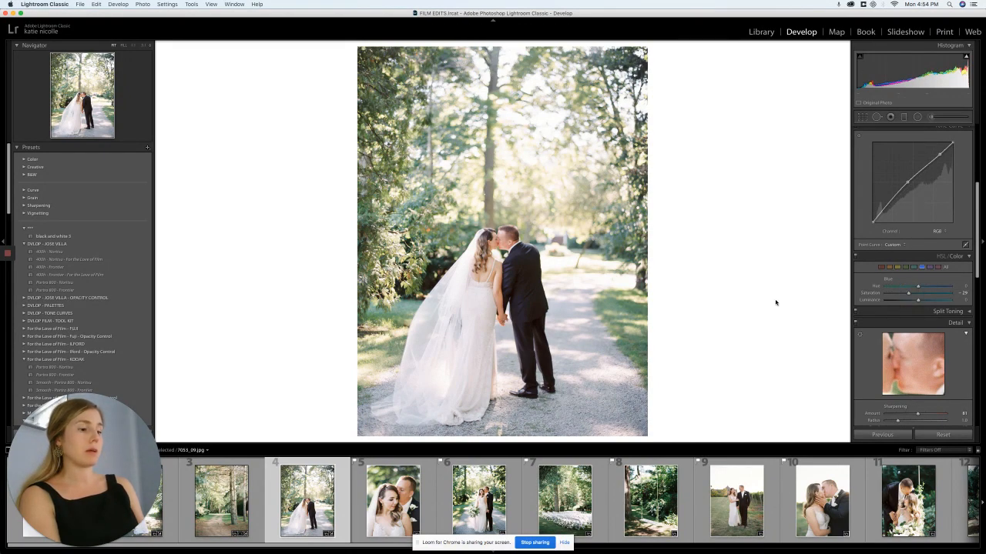
Step: Compare the kissing photo before and after the colour adjustments
{"action": "key", "text": "backslash"}
{"action": "key", "text": "backslash"}
{"action": "key", "text": "backslash"}
{"action": "key", "text": "backslash"}
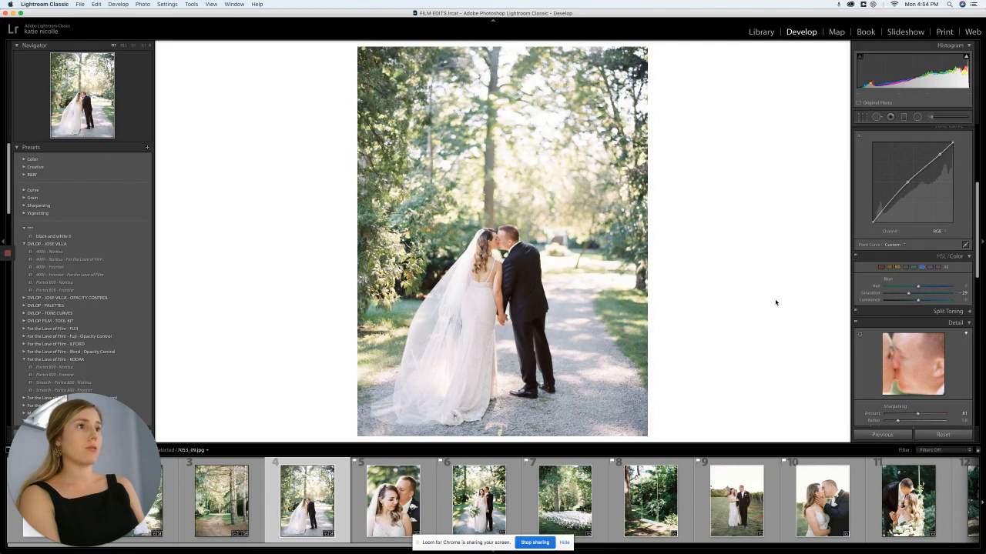
Step: On the close-up portrait of the couple, set luminance noise reduction to 20 and sharpening amount to 81
{"action": "key", "text": "Right"}
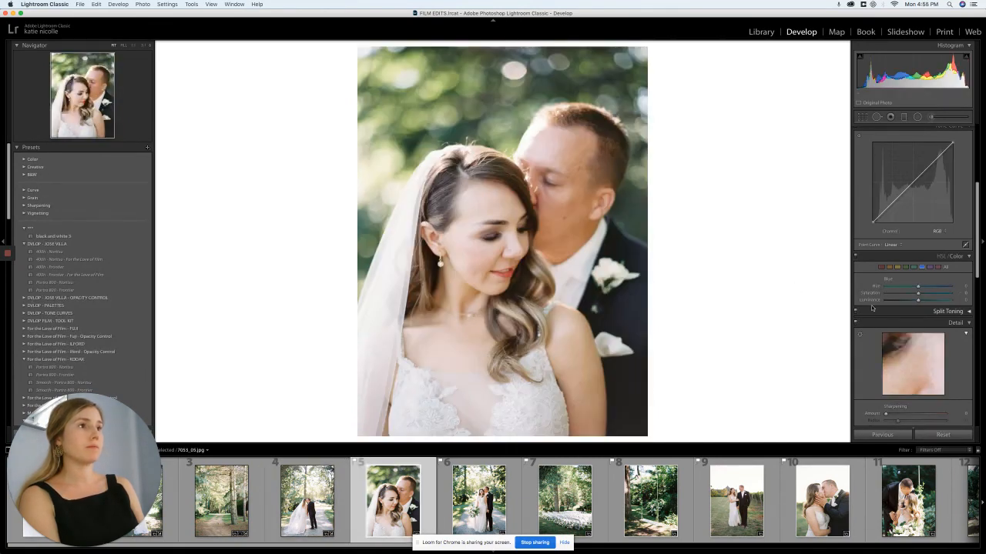
{"action": "scroll", "coordinate": [885, 308], "scroll_direction": "down", "scroll_amount": 5}
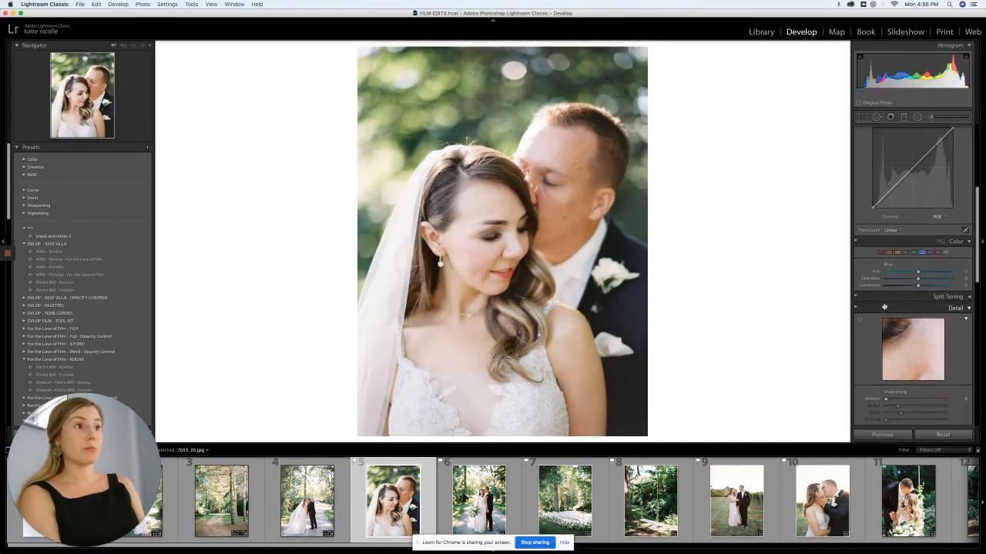
{"action": "left_click", "coordinate": [897, 371]}
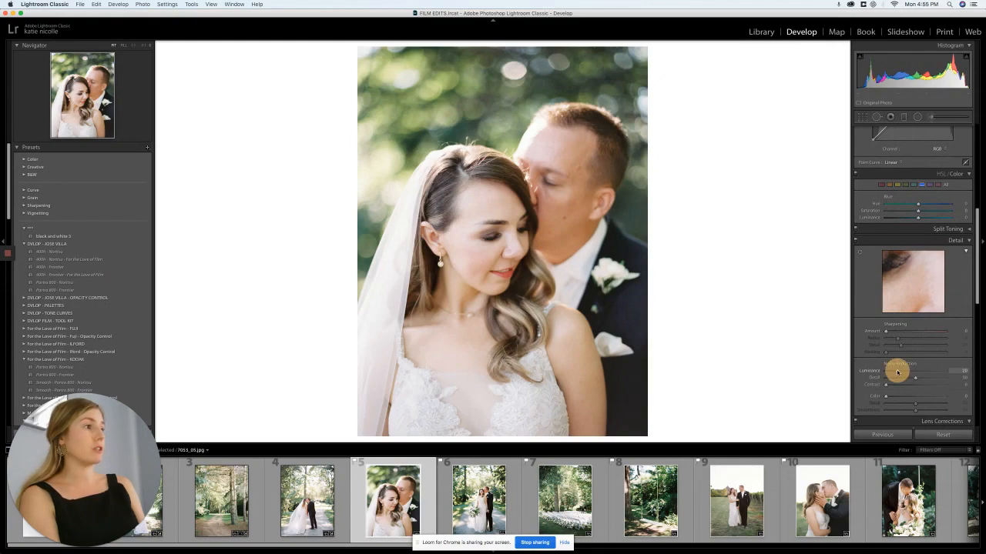
{"action": "left_click", "coordinate": [923, 330]}
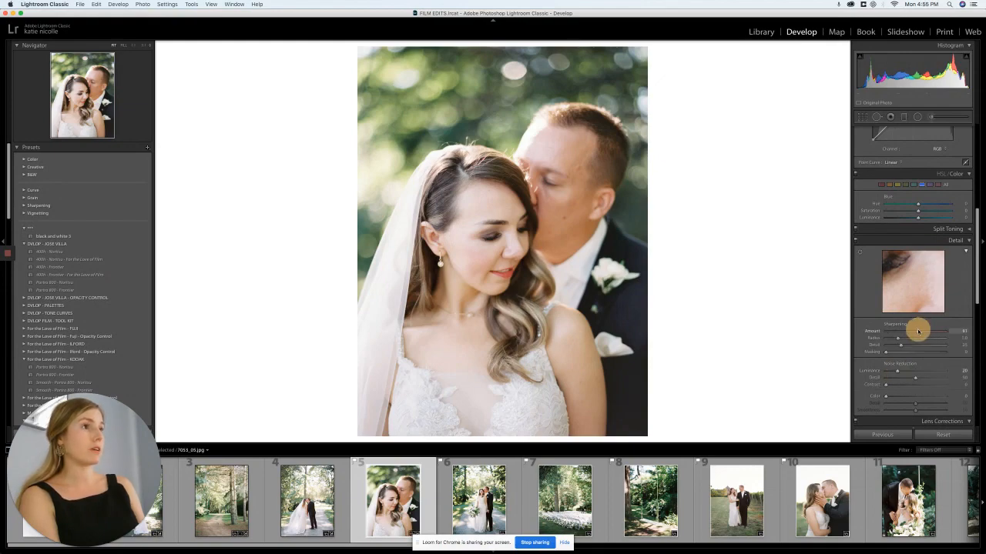
Step: Brighten the close-up portrait with the RGB tone curve by adding a highlight point and raising the lower midtones slightly
{"action": "scroll", "coordinate": [921, 331], "scroll_direction": "up", "scroll_amount": 10}
{"action": "left_click_drag", "start_coordinate": [940, 248], "coordinate": [941, 244]}
{"action": "mouse_move", "coordinate": [908, 282]}
{"action": "left_mouse_down"}
{"action": "mouse_move", "coordinate": [892, 280]}
{"action": "mouse_move", "coordinate": [903, 282]}
{"action": "left_mouse_up"}
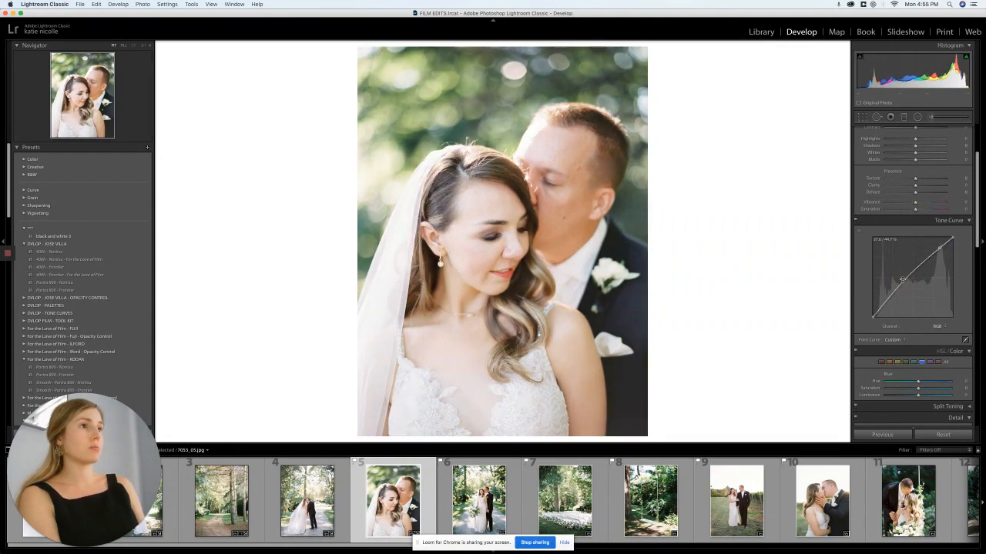
Step: Set the close-up portrait's contrast to -10, blacks to +19 and tint to +10
{"action": "scroll", "coordinate": [904, 277], "scroll_direction": "up", "scroll_amount": 2}
{"action": "scroll", "coordinate": [904, 277], "scroll_direction": "up", "scroll_amount": 3}
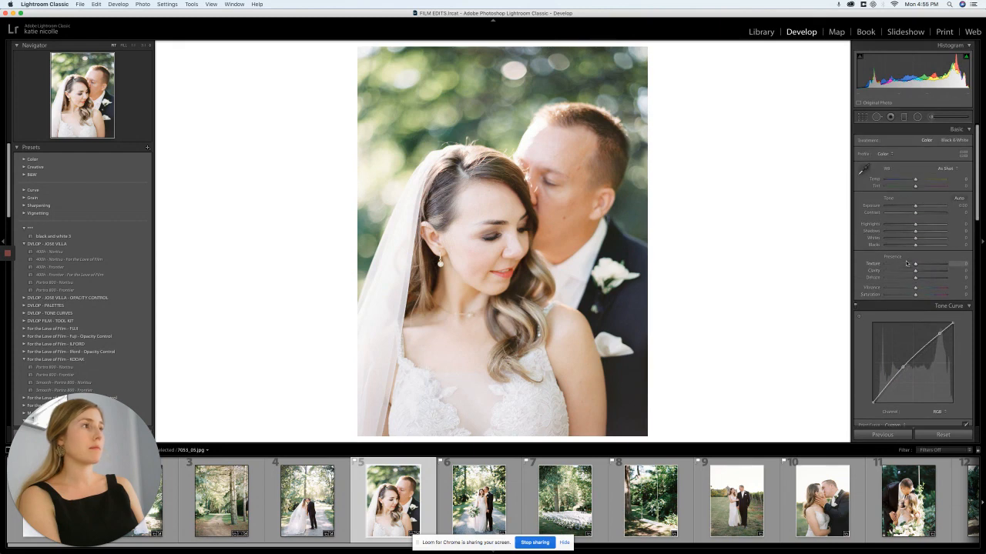
{"action": "left_click_drag", "start_coordinate": [915, 214], "coordinate": [921, 245]}
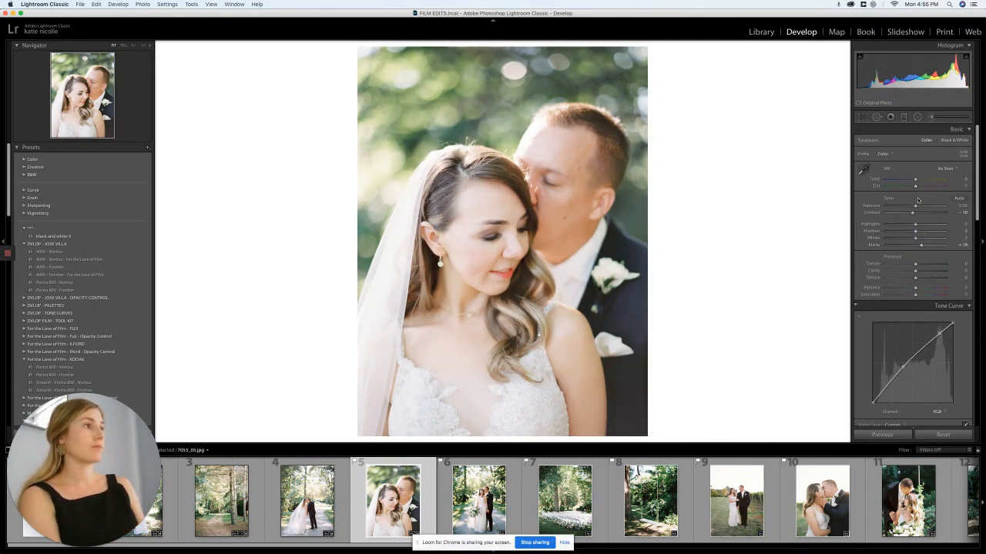
{"action": "left_click_drag", "start_coordinate": [915, 187], "coordinate": [918, 190]}
Step: Heal the red blemishes on the groom's forehead and temple with Spot Removal, enlarging the brush to cover them
{"action": "scroll", "coordinate": [912, 208], "scroll_direction": "down", "scroll_amount": 3}
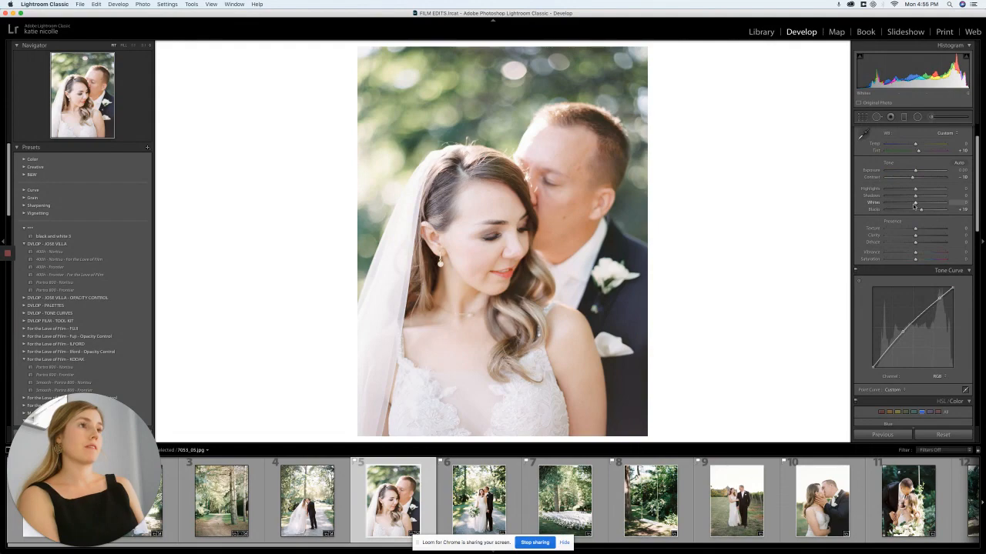
{"action": "scroll", "coordinate": [915, 224], "scroll_direction": "down", "scroll_amount": 2}
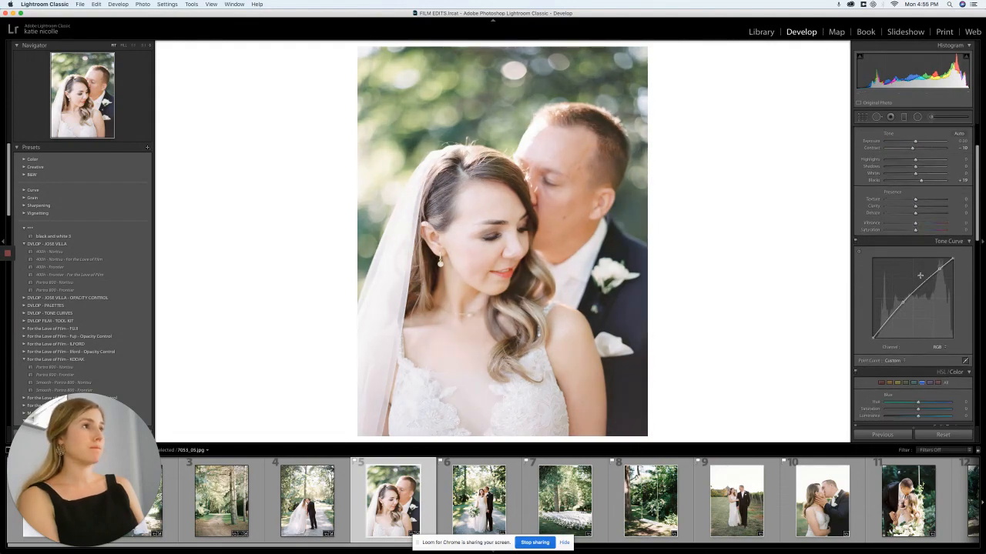
{"action": "left_click", "coordinate": [576, 165]}
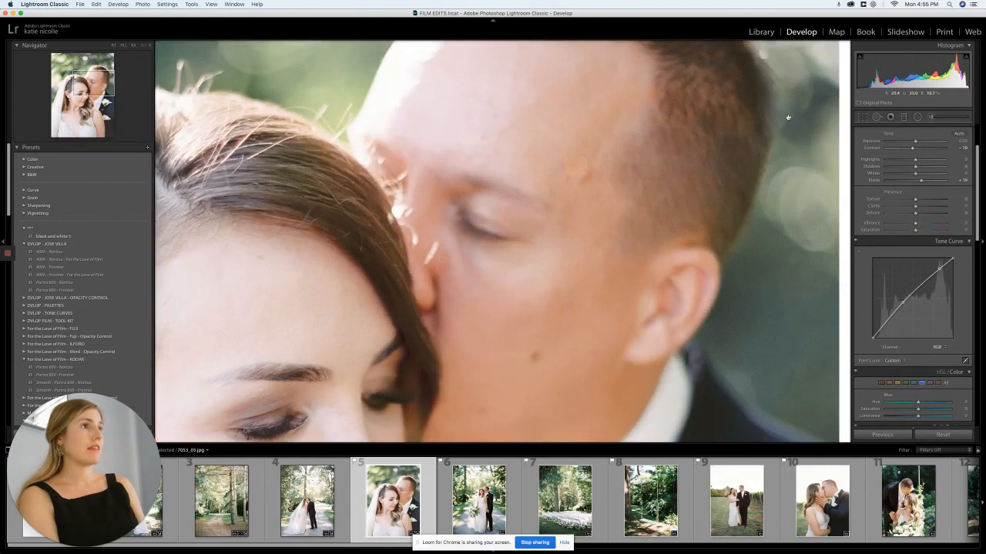
{"action": "left_click", "coordinate": [876, 116]}
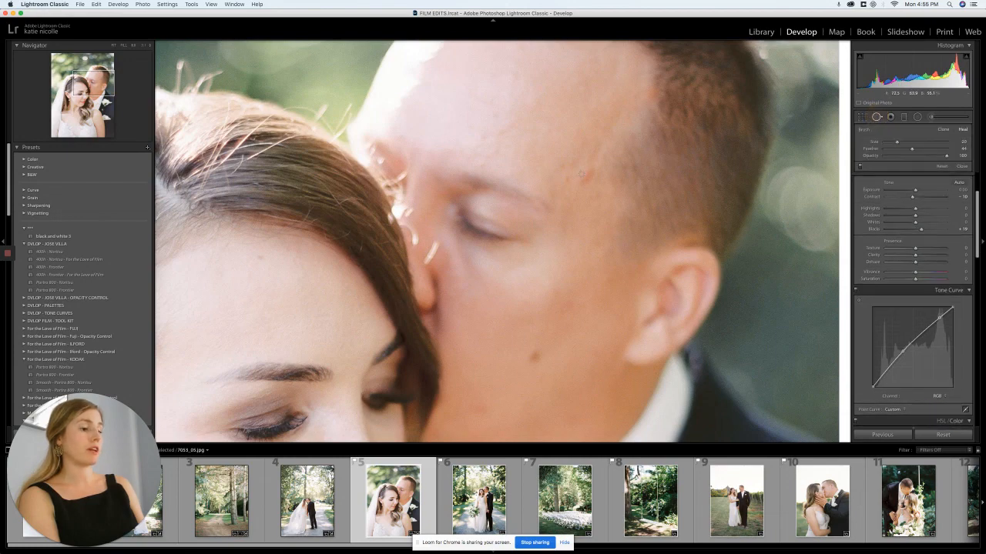
{"action": "scroll", "coordinate": [579, 177], "scroll_direction": "up", "scroll_amount": 5}
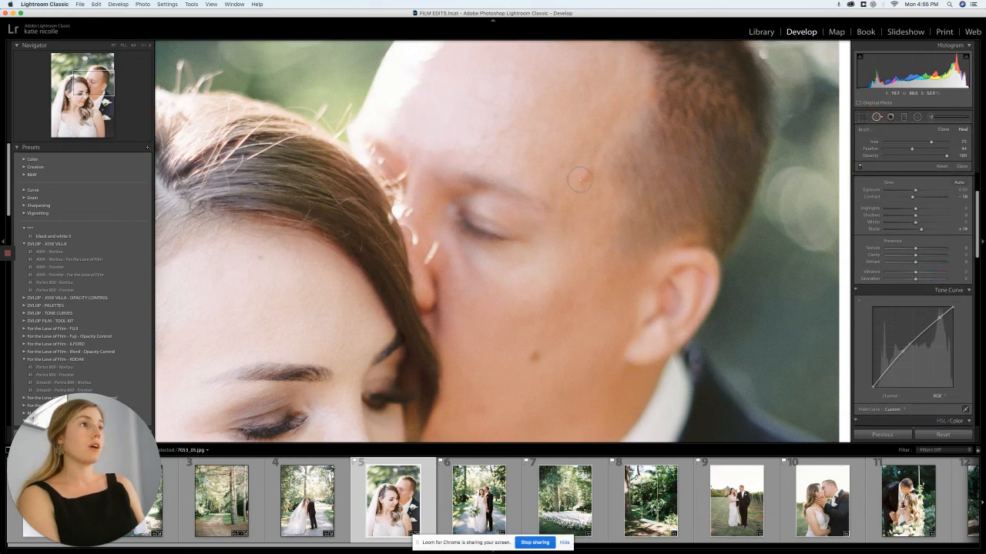
{"action": "left_click", "coordinate": [579, 175]}
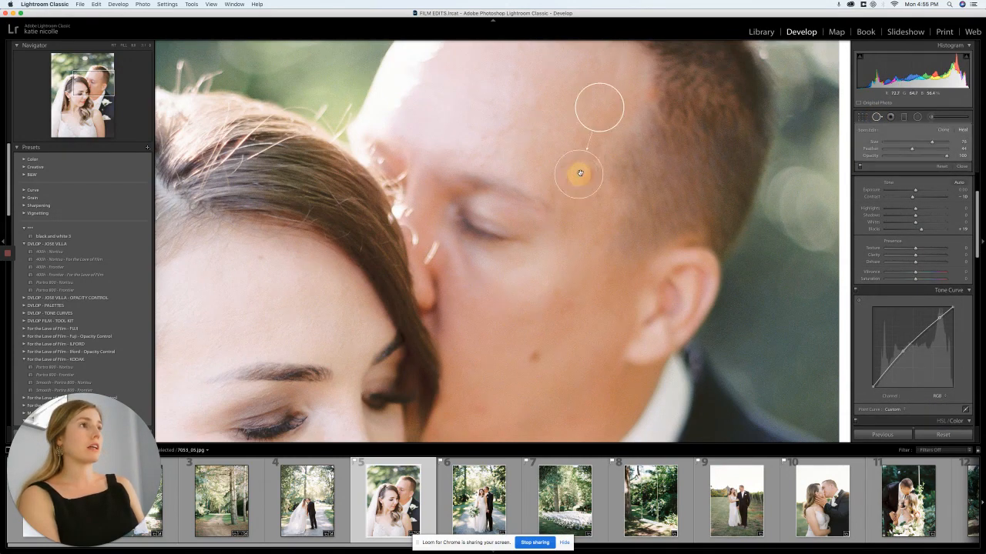
{"action": "key", "text": "q"}
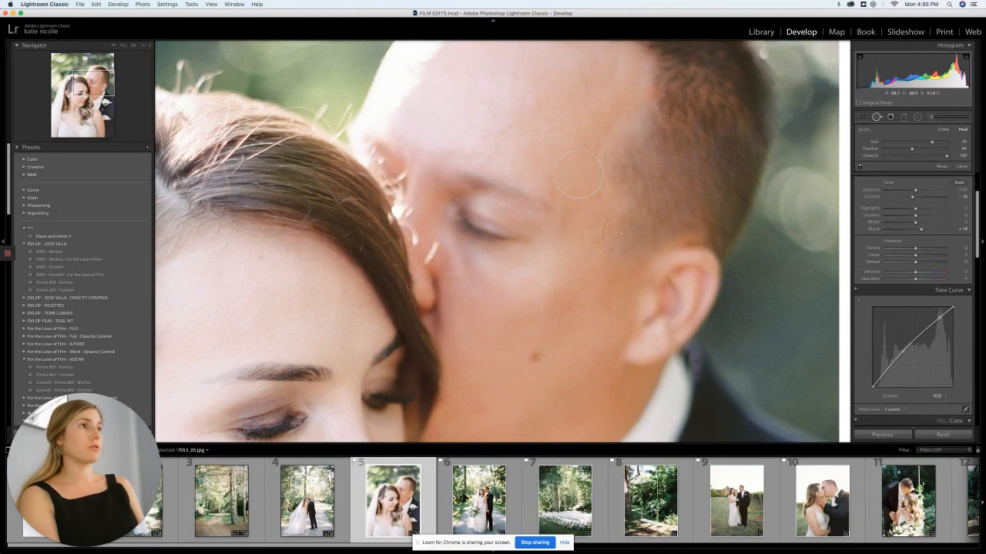
{"action": "left_click", "coordinate": [616, 248]}
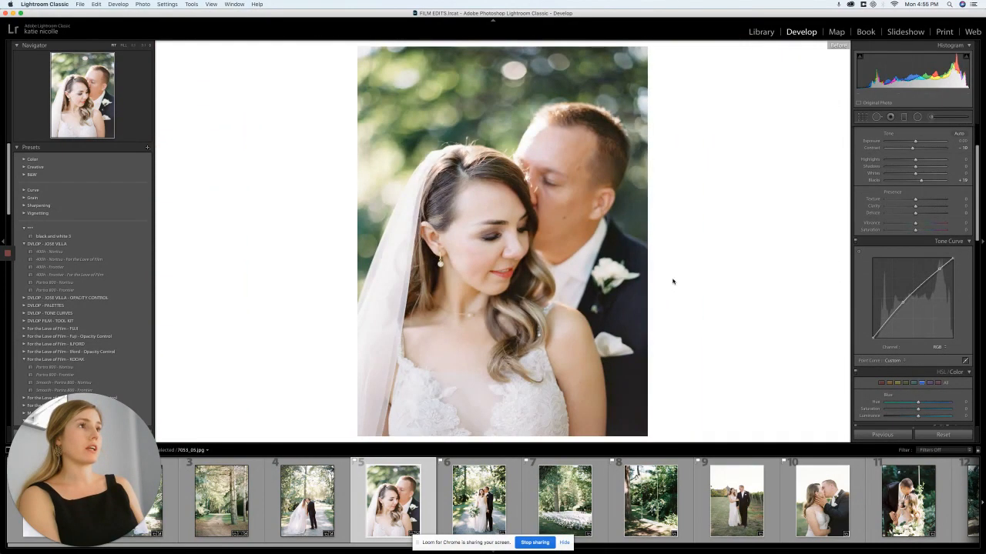
Step: Switch the close-up portrait's tone curve to the Red channel and try small shifts of its highlight endpoint to warm the highlights
{"action": "left_click", "coordinate": [946, 350]}
{"action": "left_click", "coordinate": [944, 355]}
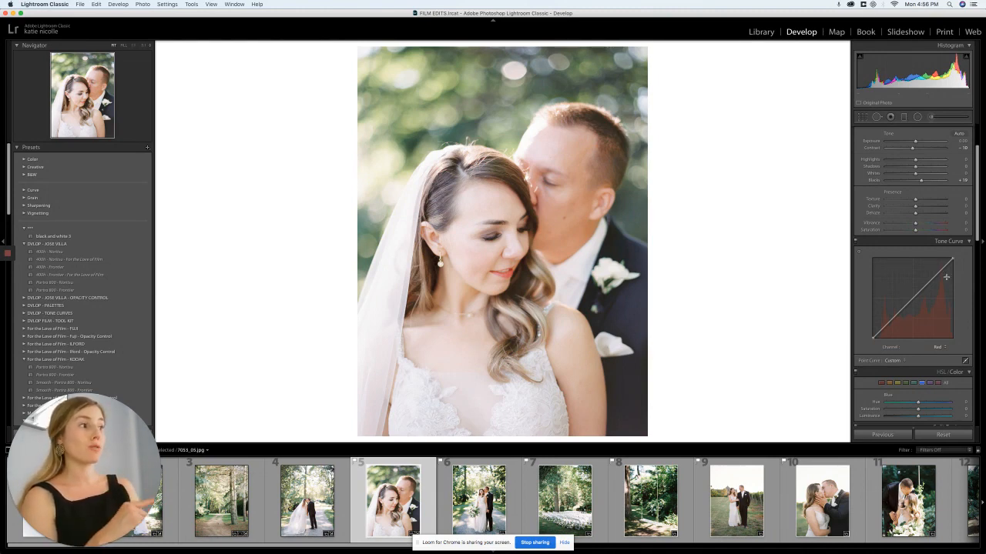
{"action": "left_click", "coordinate": [937, 348]}
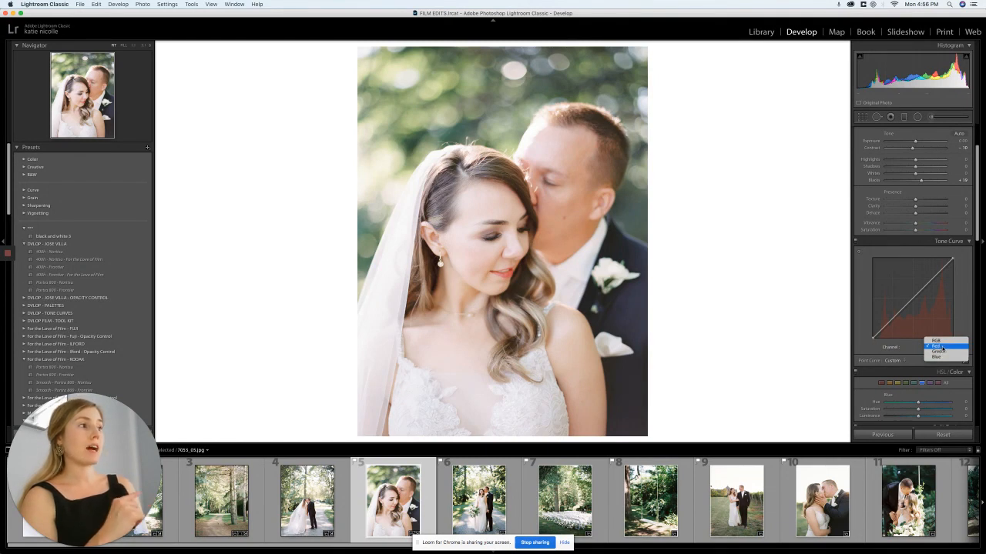
{"action": "left_click", "coordinate": [972, 292]}
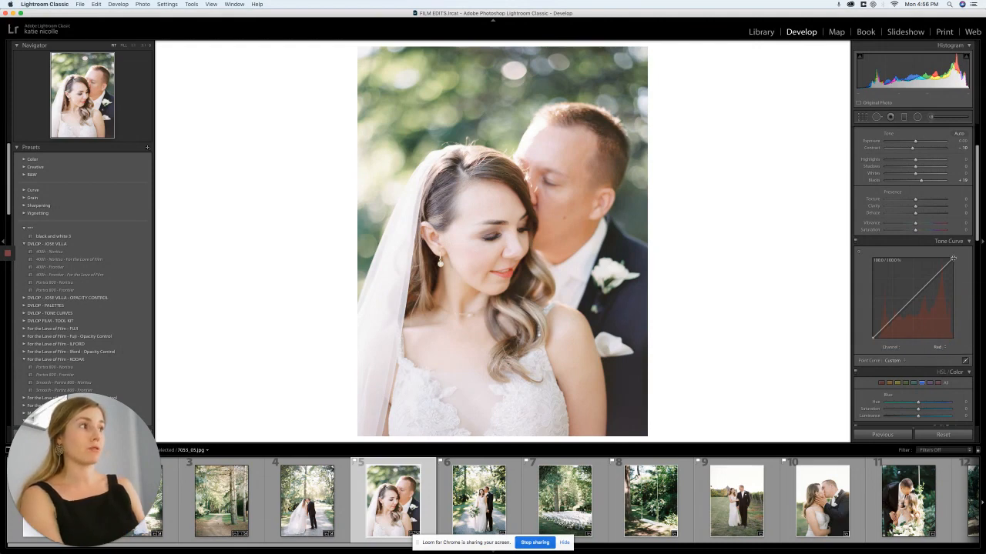
{"action": "left_click_drag", "start_coordinate": [953, 259], "coordinate": [957, 250]}
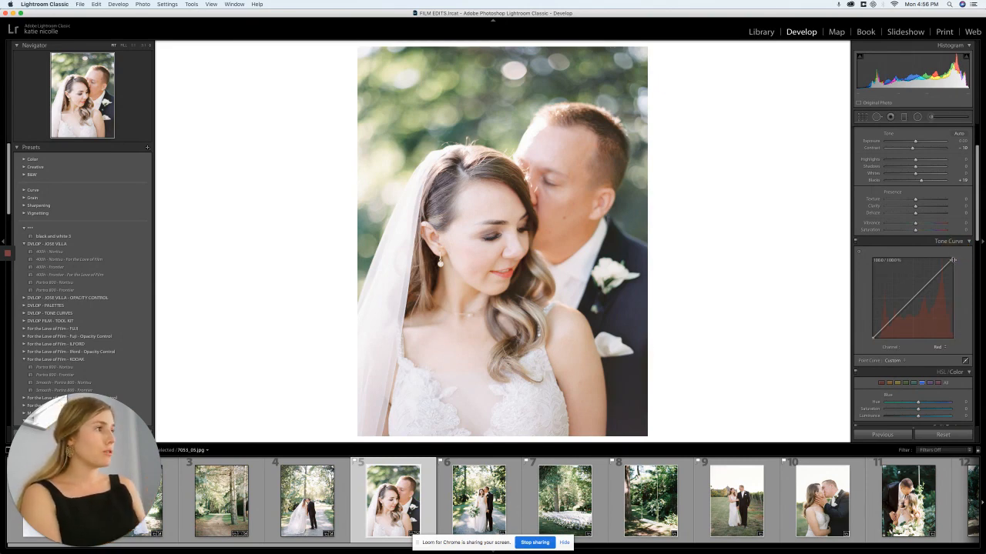
{"action": "left_click_drag", "start_coordinate": [953, 258], "coordinate": [951, 248]}
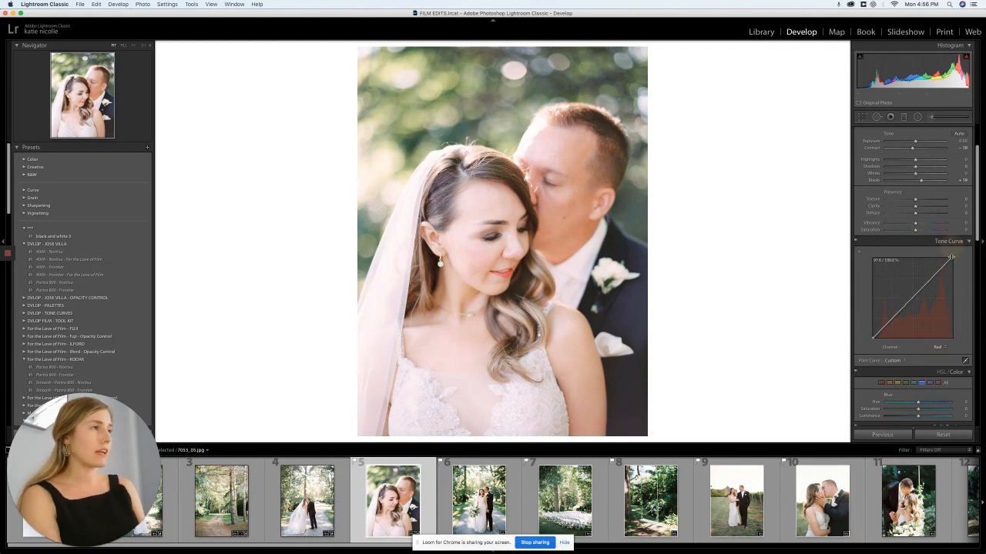
{"action": "left_click", "coordinate": [952, 258]}
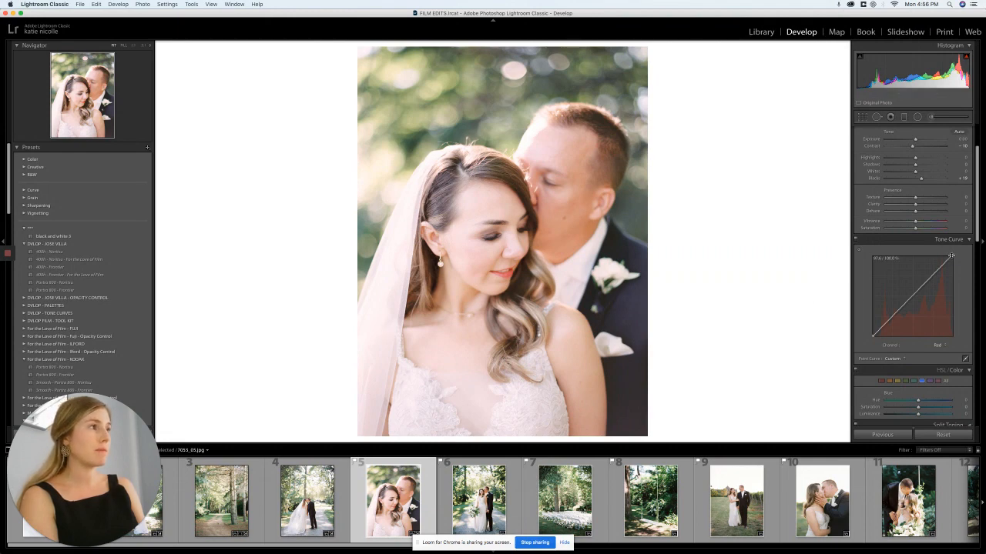
{"action": "mouse_move", "coordinate": [951, 256]}
{"action": "left_mouse_down"}
{"action": "mouse_move", "coordinate": [955, 240]}
{"action": "mouse_move", "coordinate": [950, 249]}
{"action": "left_mouse_up"}
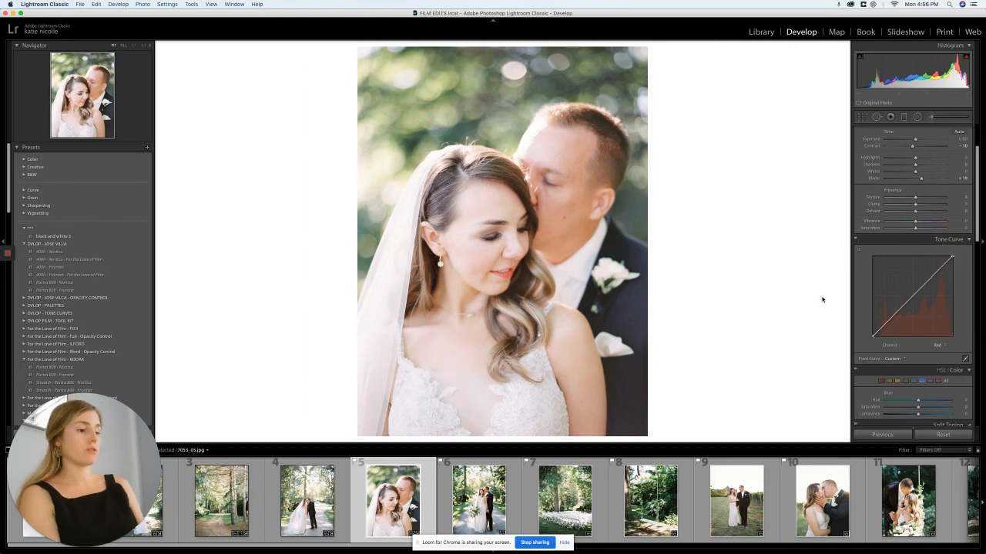
Step: Compare the close-up portrait before and after the edits and look at the background colour options around the photo
{"action": "key", "text": "backslash"}
{"action": "key", "text": "backslash"}
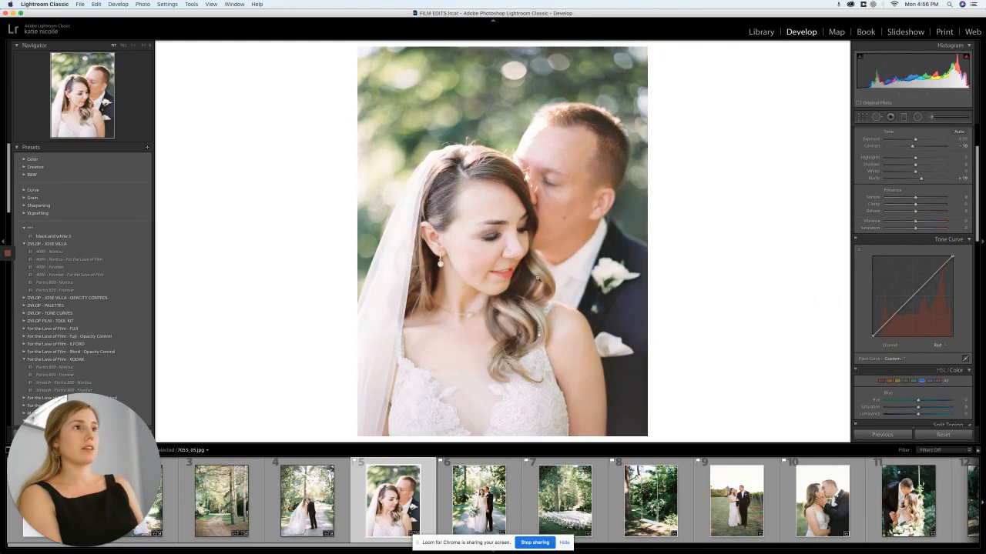
{"action": "right_click", "coordinate": [291, 291]}
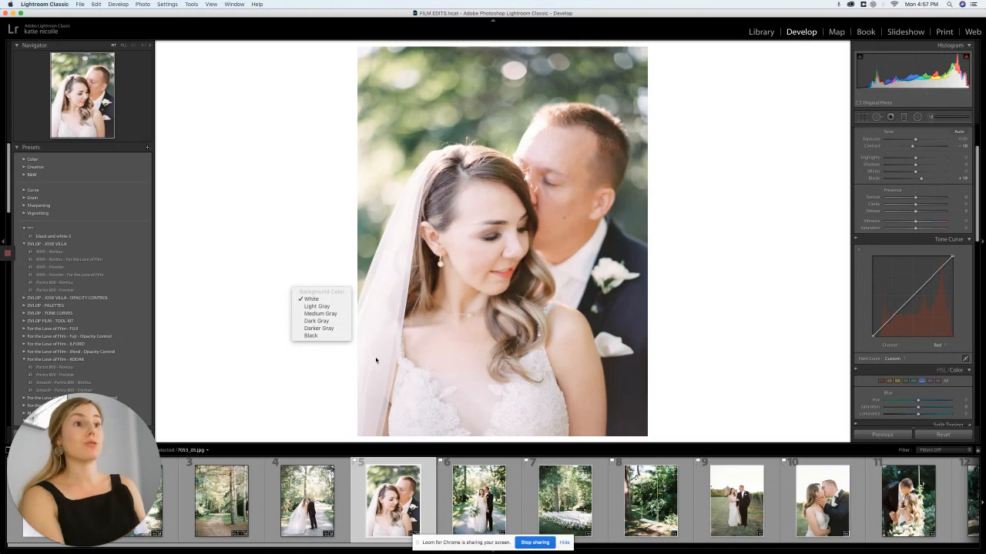
{"action": "left_click", "coordinate": [341, 381]}
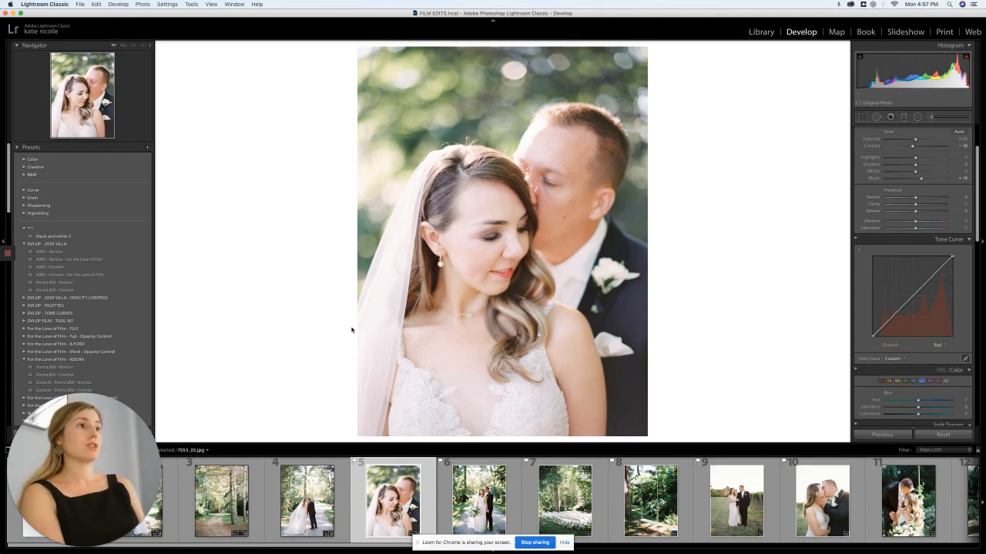
Step: Move to the full-length photo of the couple with the bouquet and try the previous photo's settings on it
{"action": "key", "text": "Right"}
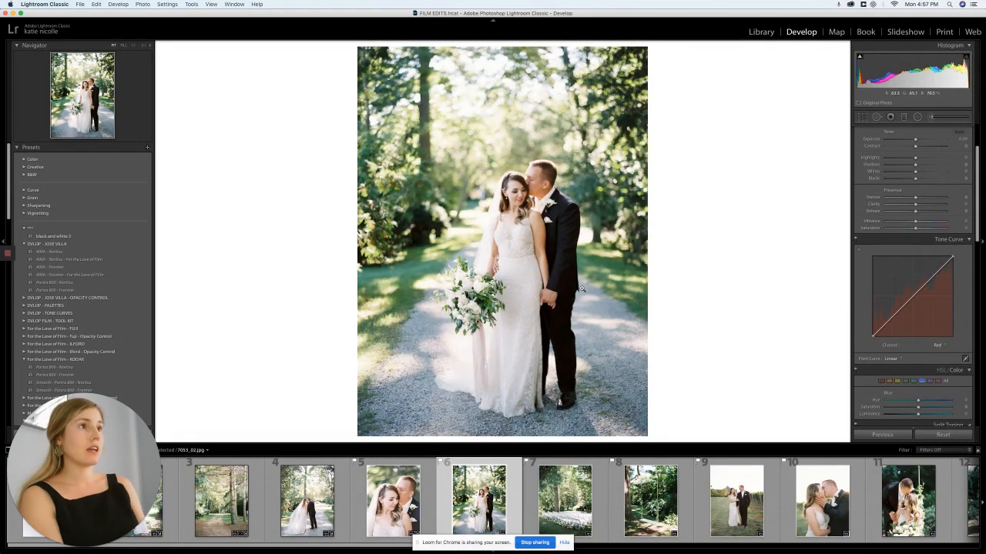
{"action": "left_click", "coordinate": [880, 436]}
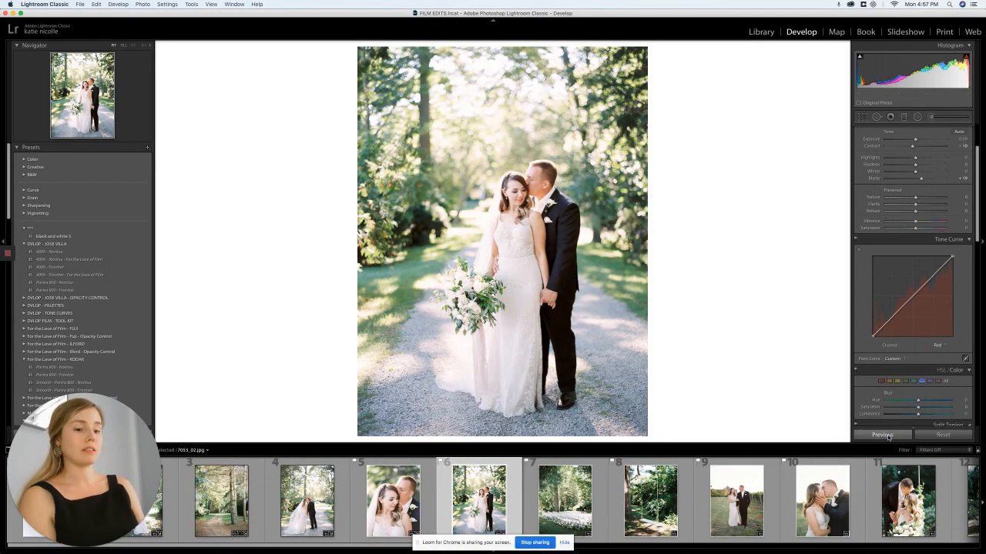
{"action": "key", "text": "super+z"}
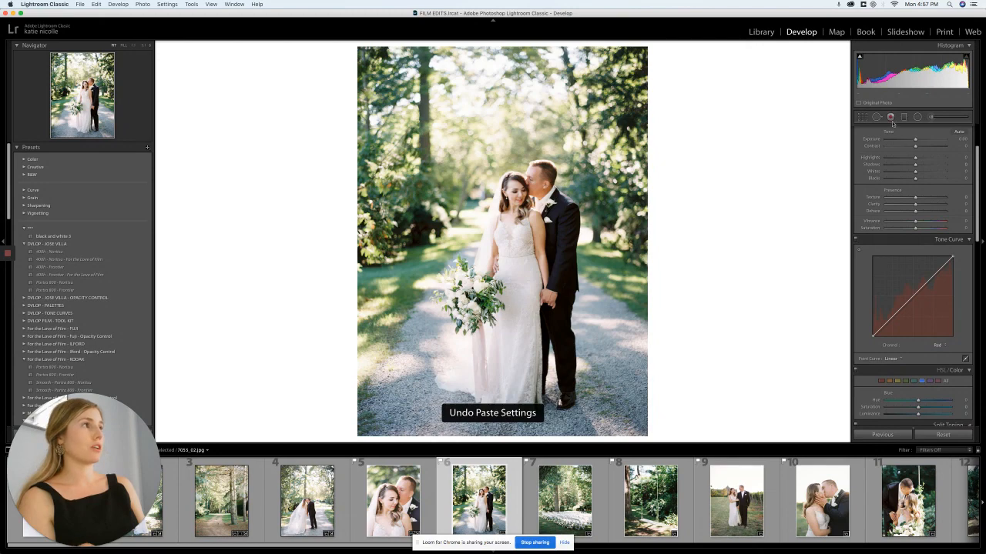
Step: Set the bouquet photo's sharpening amount to 70 and luminance noise reduction to 20
{"action": "scroll", "coordinate": [898, 254], "scroll_direction": "down", "scroll_amount": 15}
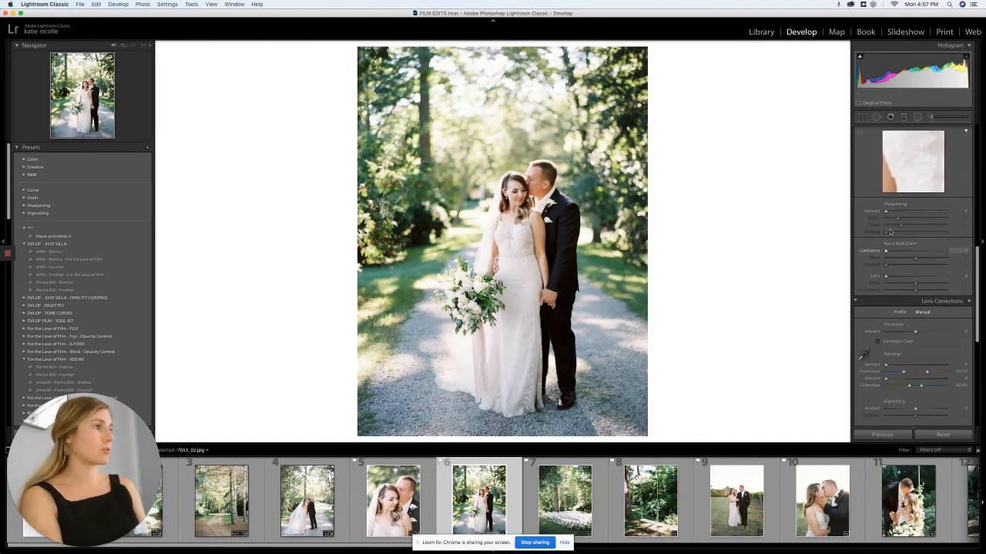
{"action": "scroll", "coordinate": [907, 220], "scroll_direction": "up", "scroll_amount": 8}
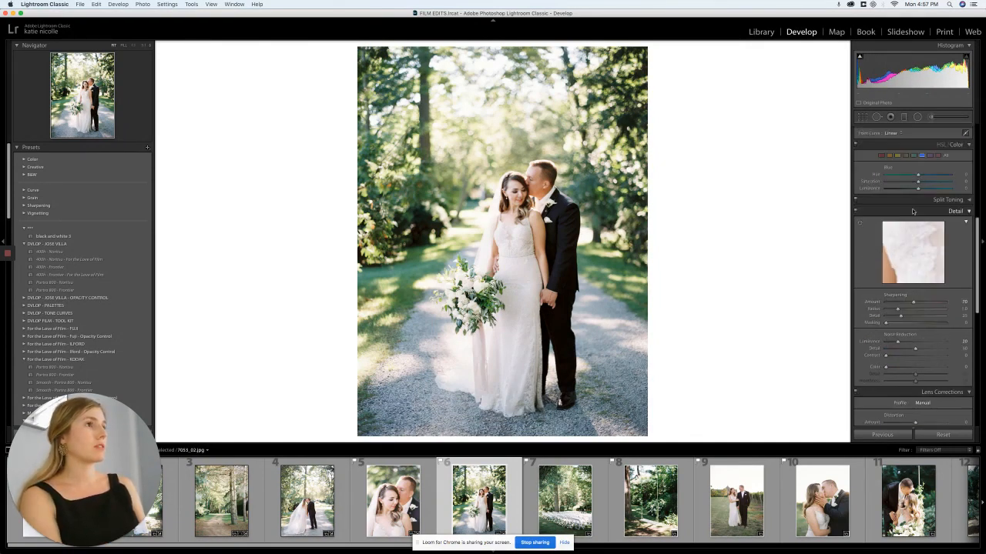
Step: Return the bouquet photo's tone curve to the RGB channel, anchor the highlights and raise the midtones
{"action": "scroll", "coordinate": [908, 216], "scroll_direction": "up", "scroll_amount": 1}
{"action": "left_click", "coordinate": [939, 259]}
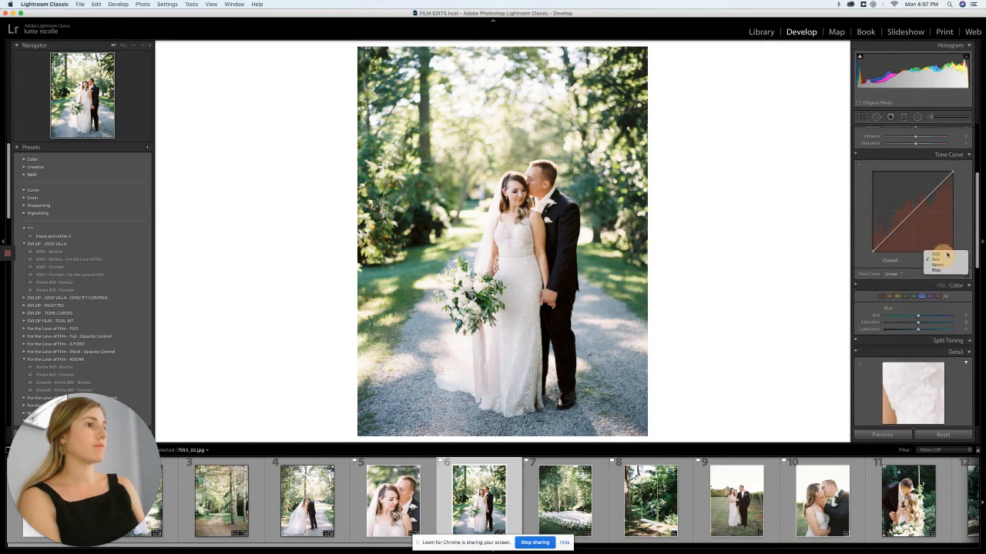
{"action": "left_click", "coordinate": [938, 251]}
{"action": "left_click_drag", "start_coordinate": [940, 185], "coordinate": [940, 185]}
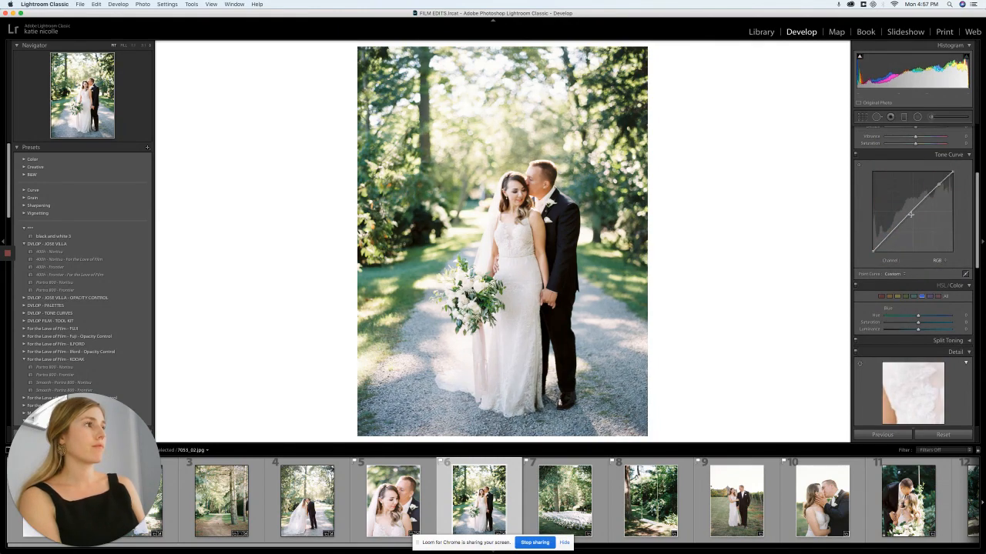
{"action": "left_click_drag", "start_coordinate": [899, 224], "coordinate": [916, 208]}
Step: Set the bouquet photo's exposure to +0.10 and contrast to -9, then try stronger highlight reduction and settle on -9
{"action": "scroll", "coordinate": [902, 214], "scroll_direction": "up", "scroll_amount": 5}
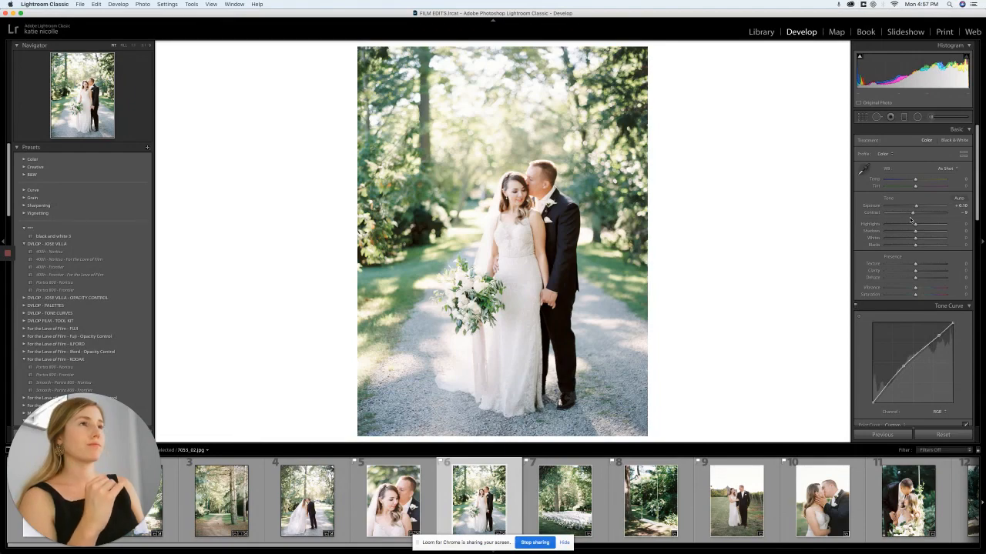
{"action": "mouse_move", "coordinate": [903, 224]}
{"action": "left_mouse_down"}
{"action": "mouse_move", "coordinate": [923, 231]}
{"action": "mouse_move", "coordinate": [899, 227]}
{"action": "left_mouse_up"}
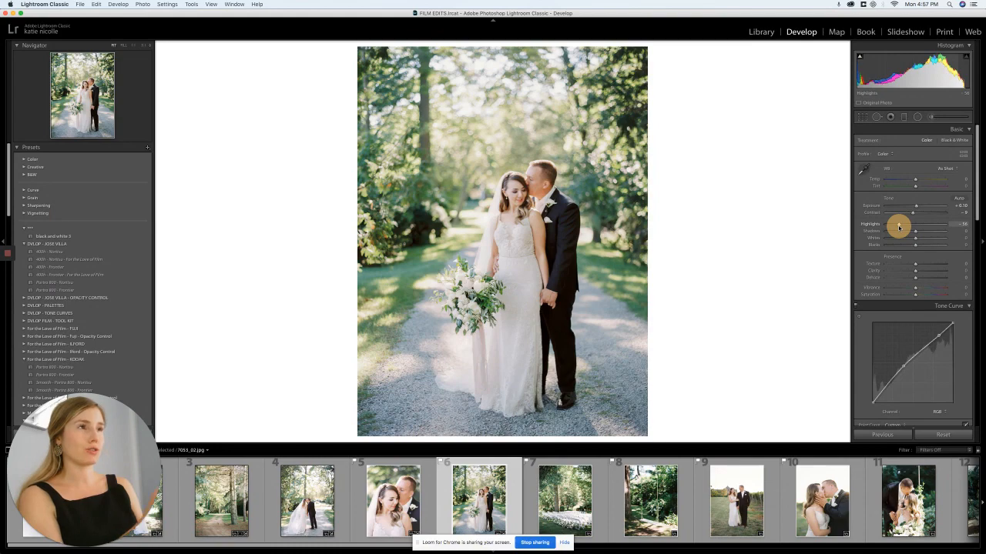
{"action": "left_click_drag", "start_coordinate": [898, 228], "coordinate": [911, 228]}
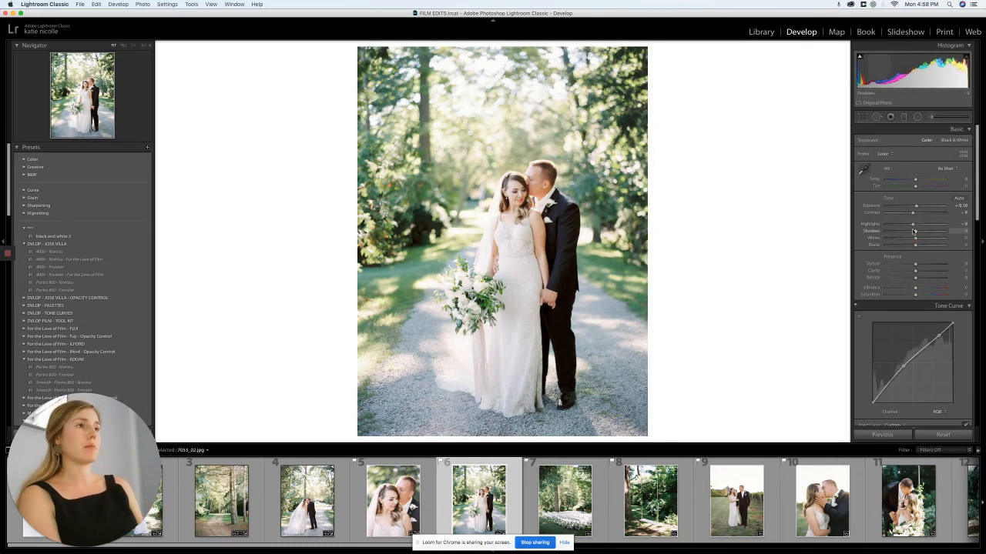
Step: Shift the bouquet photo's tint towards magenta to +9
{"action": "scroll", "coordinate": [909, 227], "scroll_direction": "down", "scroll_amount": 4}
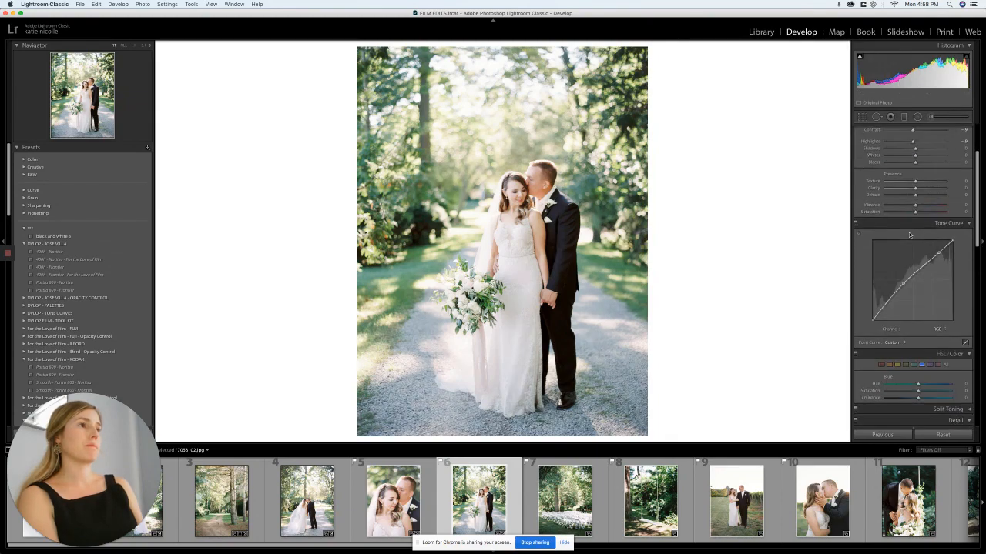
{"action": "scroll", "coordinate": [907, 226], "scroll_direction": "up", "scroll_amount": 2}
{"action": "scroll", "coordinate": [908, 224], "scroll_direction": "up", "scroll_amount": 3}
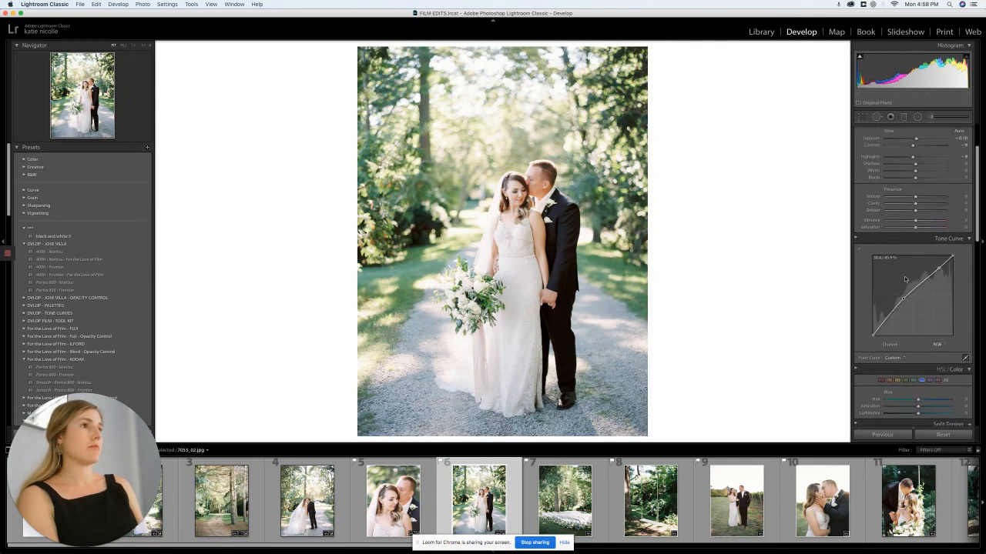
{"action": "left_click_drag", "start_coordinate": [914, 187], "coordinate": [918, 188]}
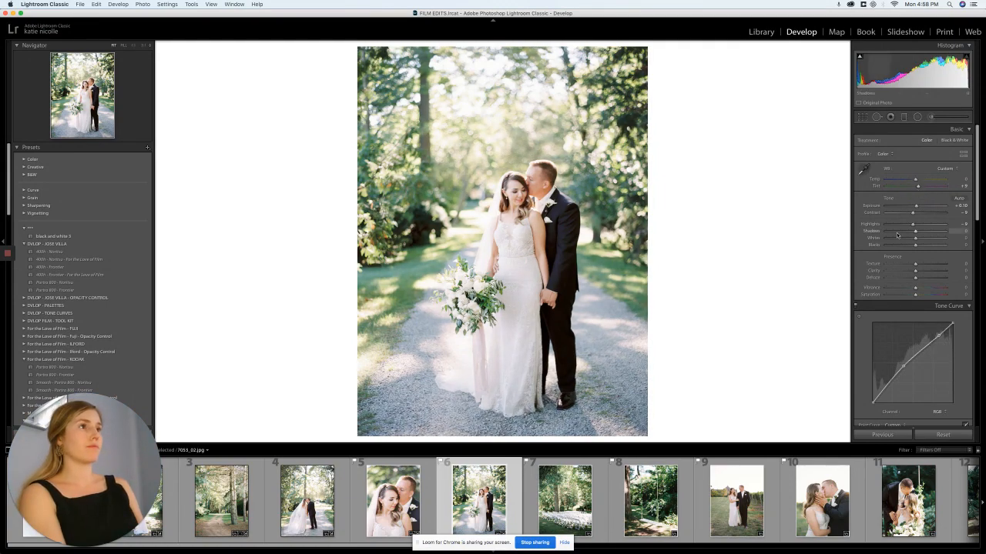
Step: Set the bouquet photo's yellow hue to -31 and yellow luminance to +21
{"action": "scroll", "coordinate": [896, 232], "scroll_direction": "down", "scroll_amount": 4}
{"action": "scroll", "coordinate": [897, 233], "scroll_direction": "down", "scroll_amount": 4}
{"action": "left_click", "coordinate": [897, 204]}
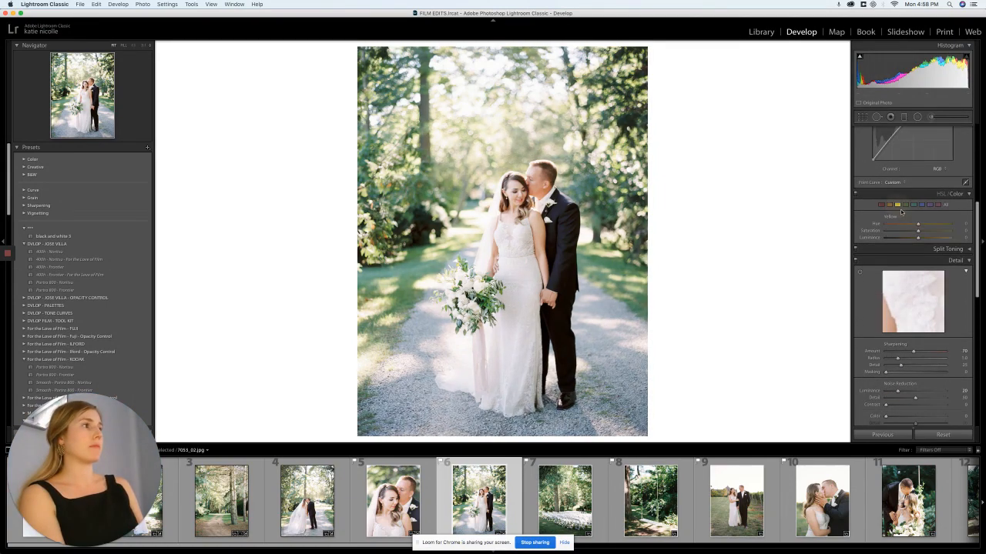
{"action": "left_click_drag", "start_coordinate": [905, 222], "coordinate": [924, 247]}
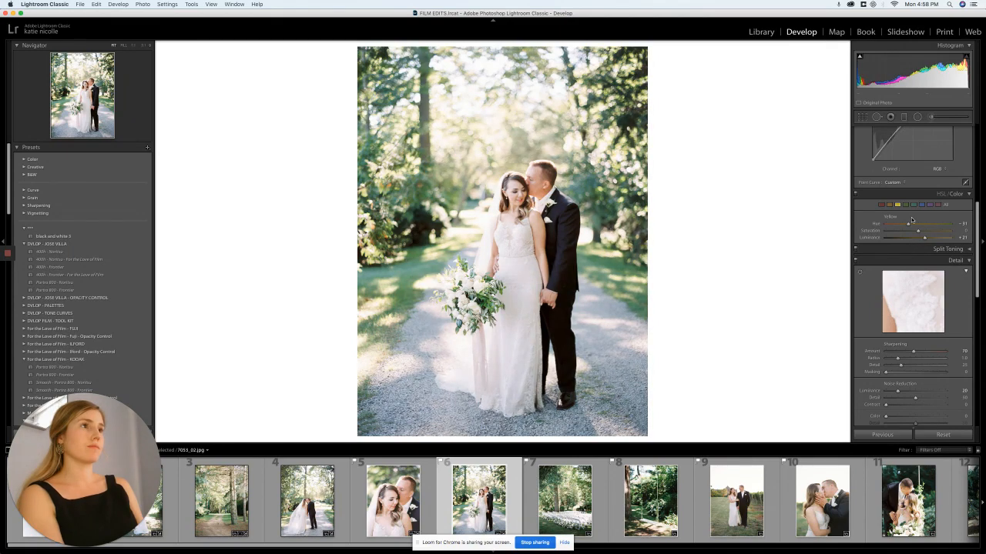
Step: Reduce the bouquet photo's blue saturation to -18
{"action": "scroll", "coordinate": [909, 197], "scroll_direction": "up", "scroll_amount": 5}
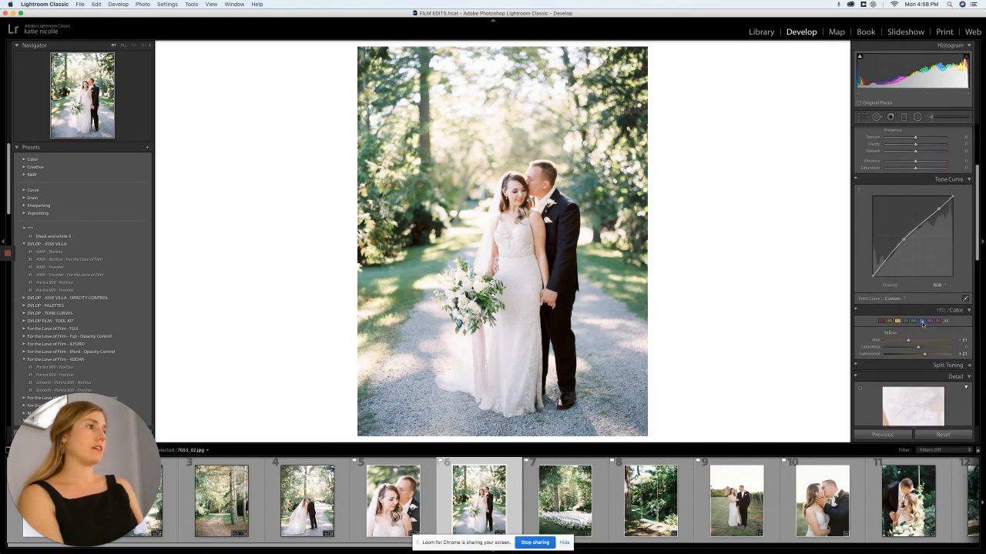
{"action": "left_click", "coordinate": [922, 322]}
{"action": "mouse_move", "coordinate": [915, 346]}
{"action": "left_mouse_down"}
{"action": "mouse_move", "coordinate": [902, 348]}
{"action": "mouse_move", "coordinate": [911, 348]}
{"action": "left_mouse_up"}
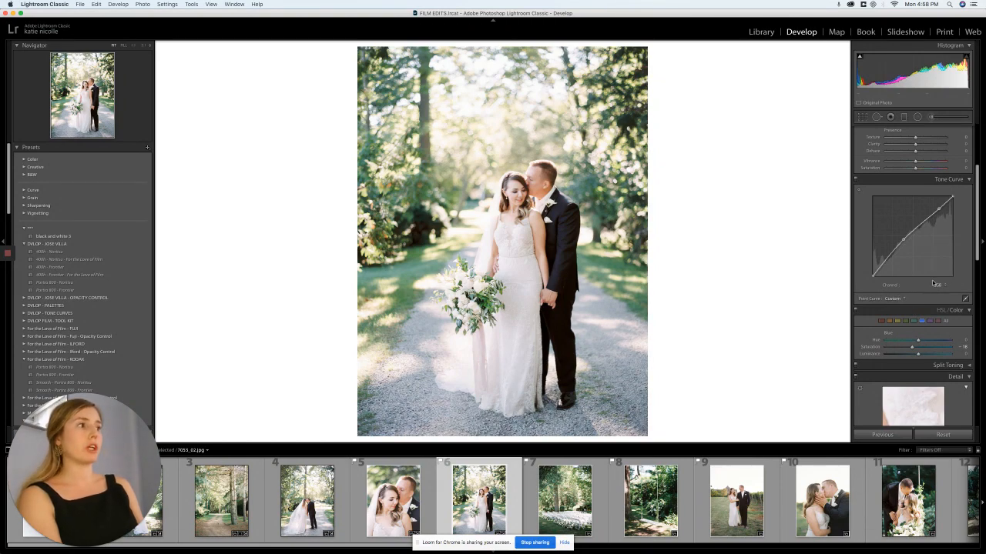
Step: Pull the highlight endpoint of the bouquet photo's red tone curve slightly inward and compare the edit with the original
{"action": "left_click", "coordinate": [933, 284]}
{"action": "left_click", "coordinate": [940, 292]}
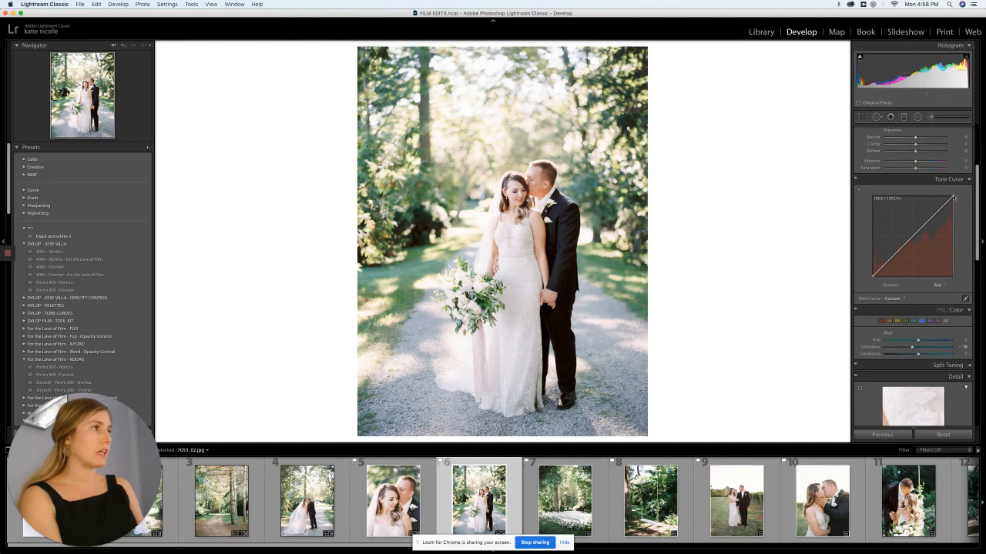
{"action": "left_click_drag", "start_coordinate": [953, 198], "coordinate": [952, 191]}
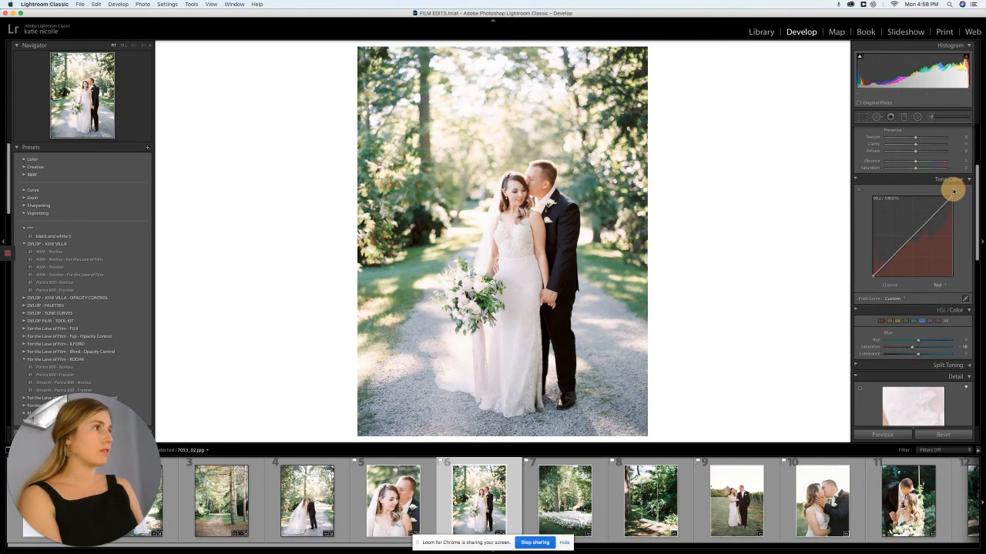
{"action": "key", "text": "backslash"}
{"action": "key", "text": "backslash"}
{"action": "key", "text": "backslash"}
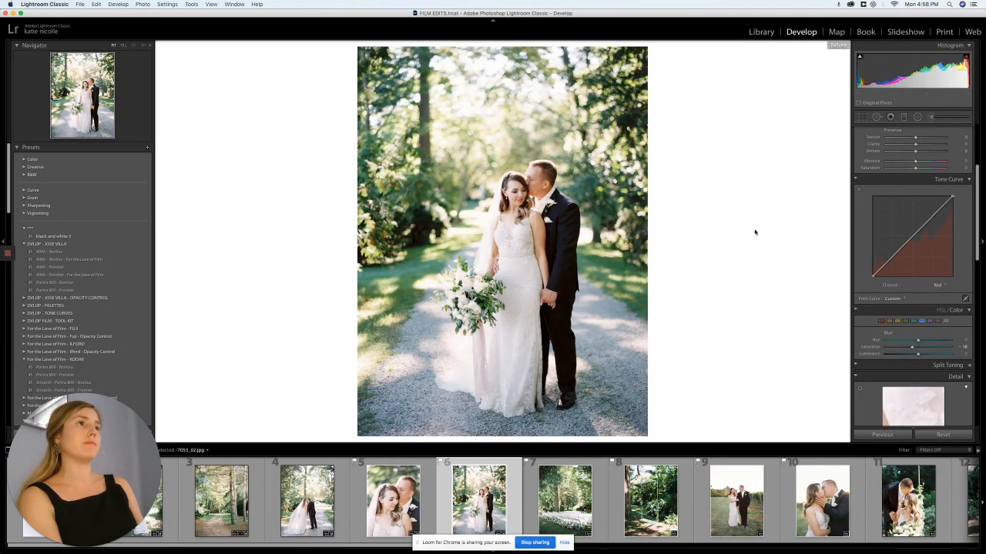
{"action": "key", "text": "backslash"}
Step: Move to the ceremony chairs photo and set luminance noise reduction to 21, sharpening amount to 114 and radius to 1.5
{"action": "key", "text": "Right"}
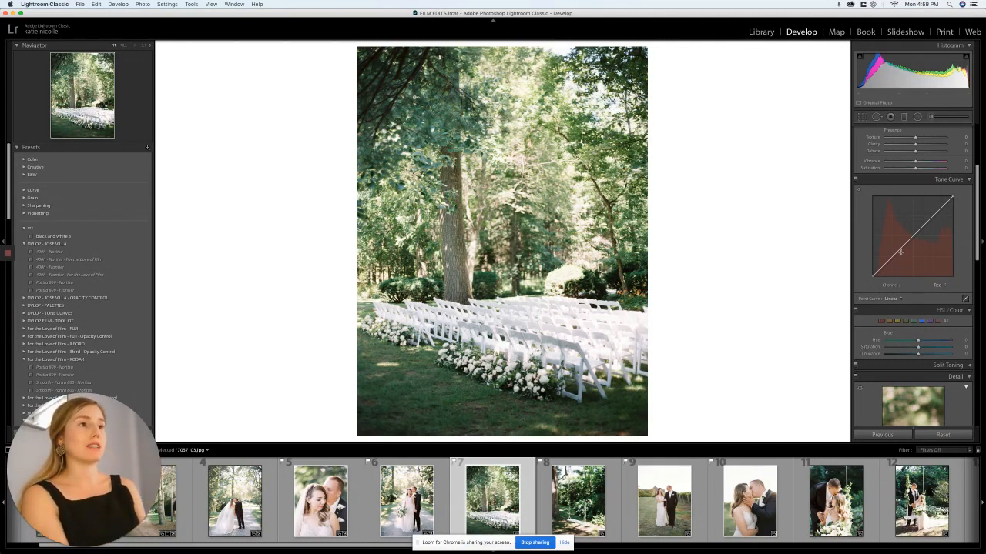
{"action": "scroll", "coordinate": [900, 251], "scroll_direction": "down", "scroll_amount": 5}
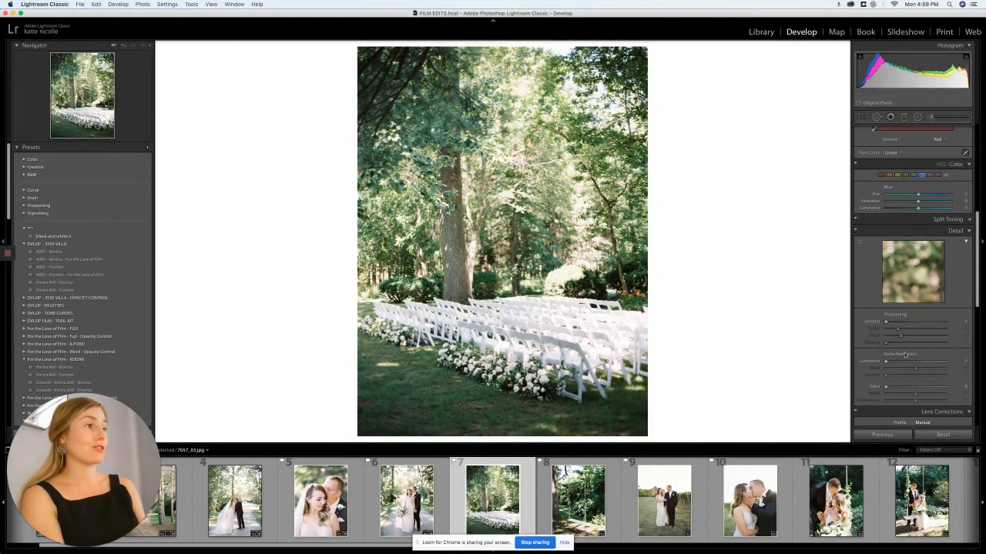
{"action": "left_click_drag", "start_coordinate": [894, 365], "coordinate": [898, 363]}
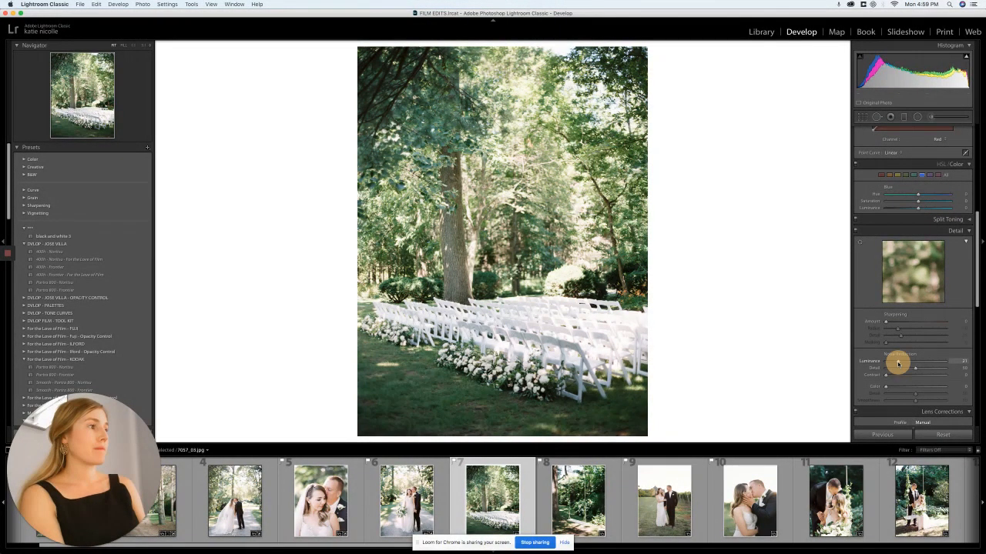
{"action": "mouse_move", "coordinate": [910, 325]}
{"action": "left_mouse_down"}
{"action": "mouse_move", "coordinate": [931, 324]}
{"action": "mouse_move", "coordinate": [899, 331]}
{"action": "mouse_move", "coordinate": [909, 331]}
{"action": "left_mouse_up"}
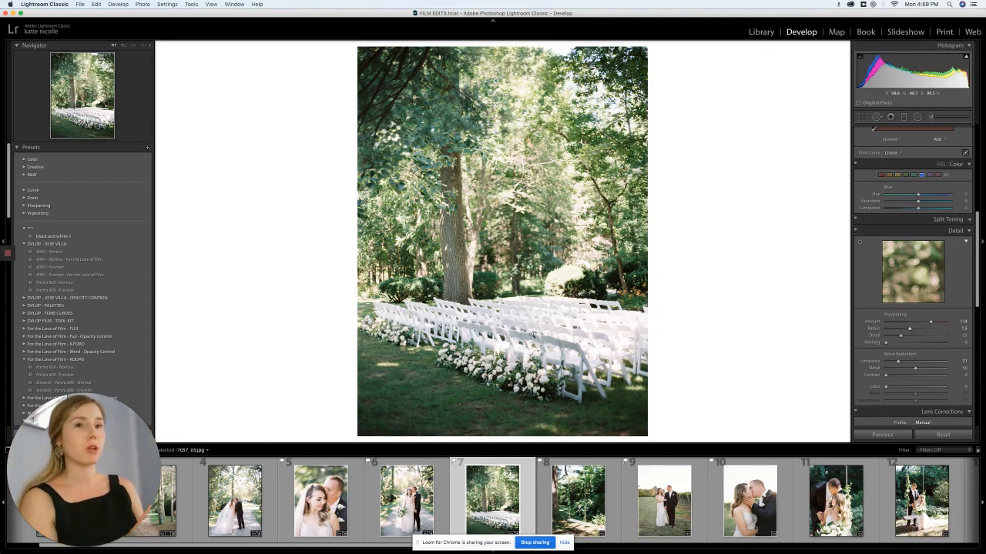
Step: Examine the sharpening up close on the chairs, flowers, tree trunk and foliage of the ceremony photo
{"action": "left_click", "coordinate": [532, 335]}
{"action": "left_click_drag", "start_coordinate": [582, 286], "coordinate": [402, 391]}
{"action": "left_click_drag", "start_coordinate": [347, 341], "coordinate": [556, 418]}
{"action": "left_click_drag", "start_coordinate": [429, 324], "coordinate": [515, 260]}
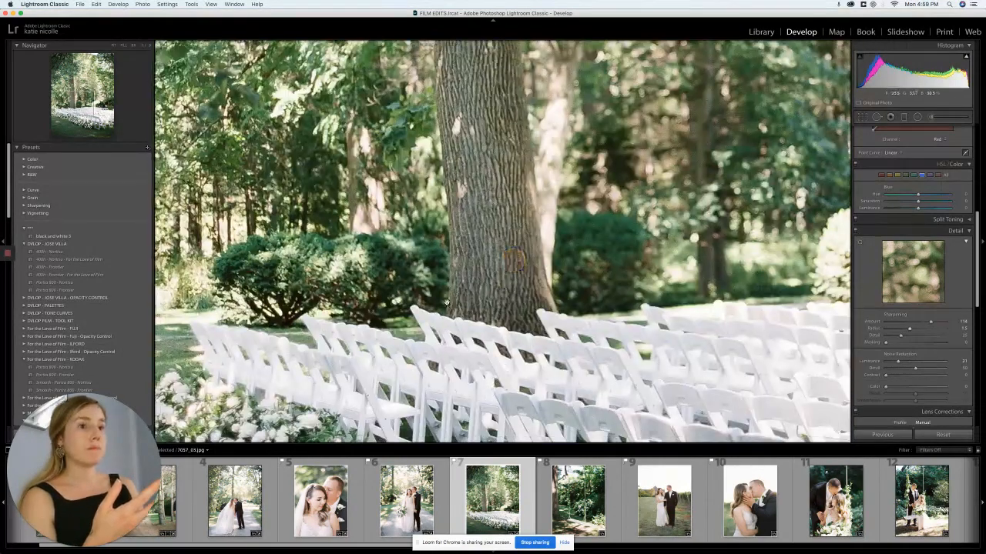
{"action": "key", "text": "super+minus"}
{"action": "left_click", "coordinate": [518, 259]}
{"action": "left_click", "coordinate": [457, 150]}
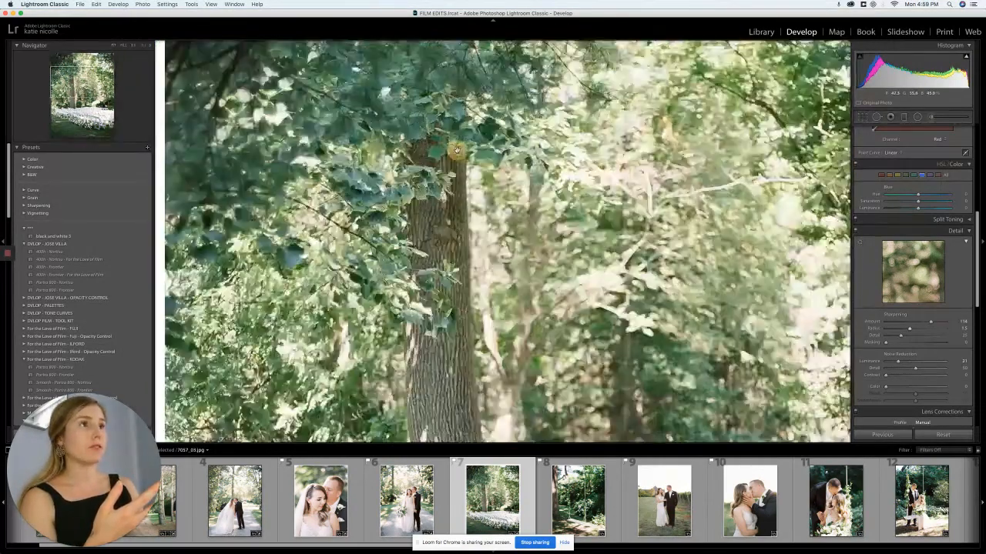
{"action": "left_click", "coordinate": [445, 179]}
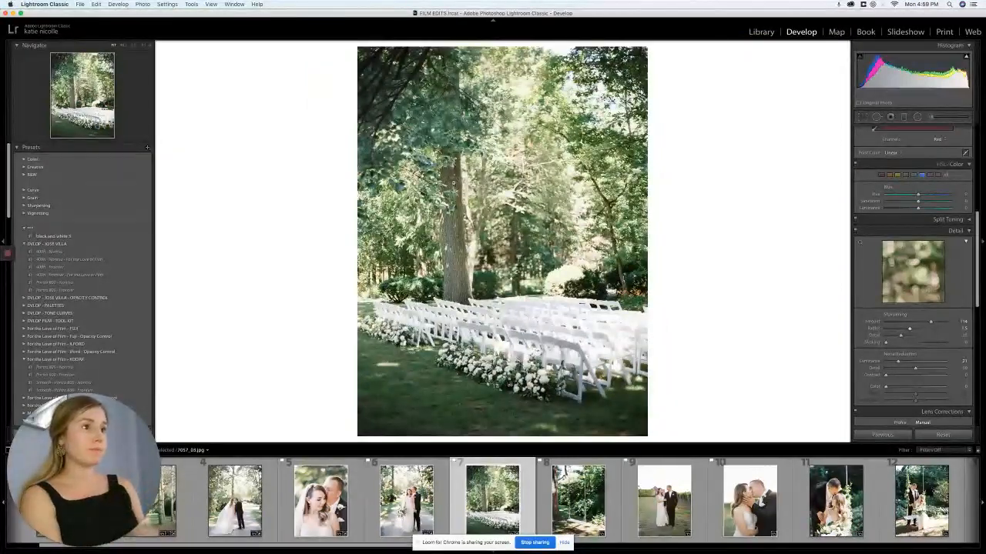
Step: Brighten the ceremony photo's dark corners with a manual vignetting correction of about +50
{"action": "scroll", "coordinate": [923, 245], "scroll_direction": "down", "scroll_amount": 2}
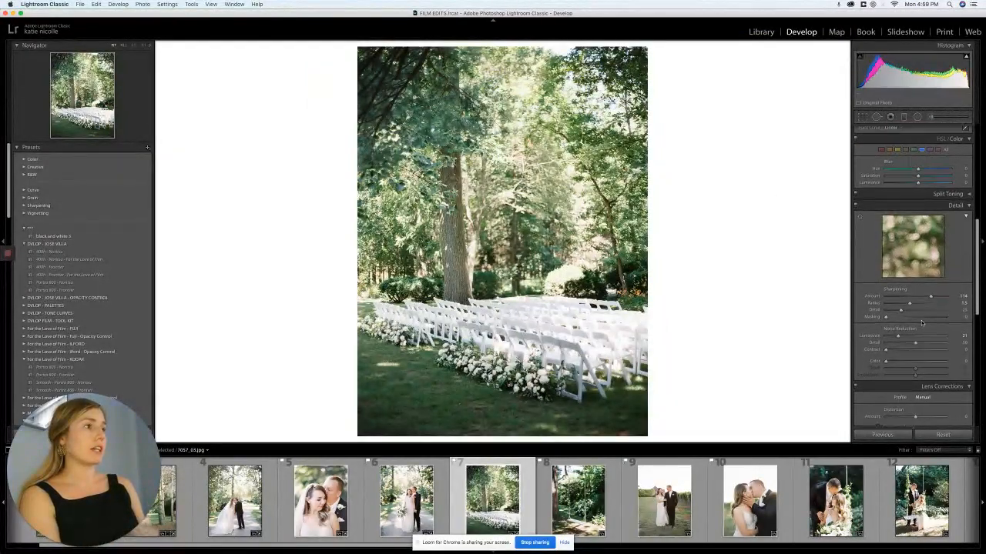
{"action": "scroll", "coordinate": [921, 324], "scroll_direction": "down", "scroll_amount": 2}
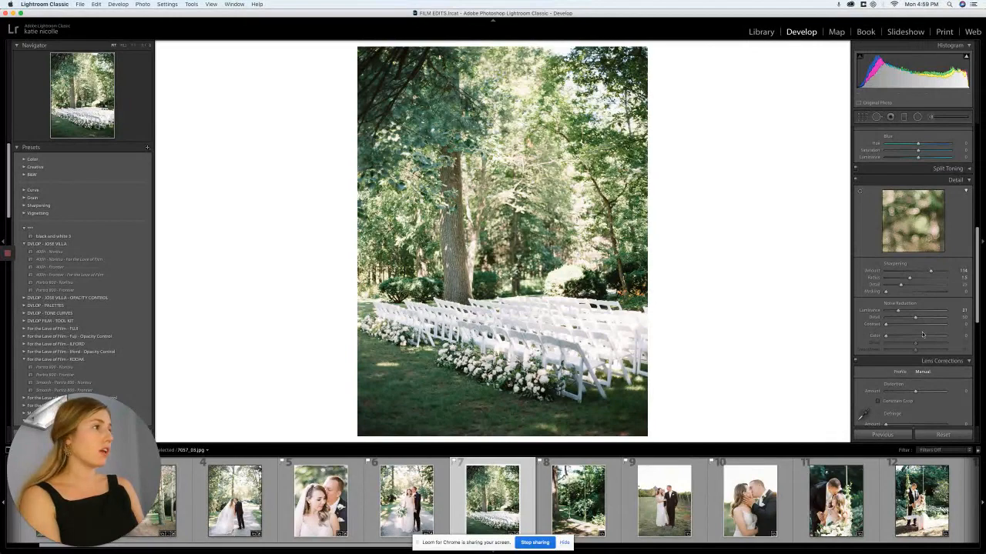
{"action": "scroll", "coordinate": [922, 334], "scroll_direction": "down", "scroll_amount": 8}
{"action": "left_click", "coordinate": [932, 358]}
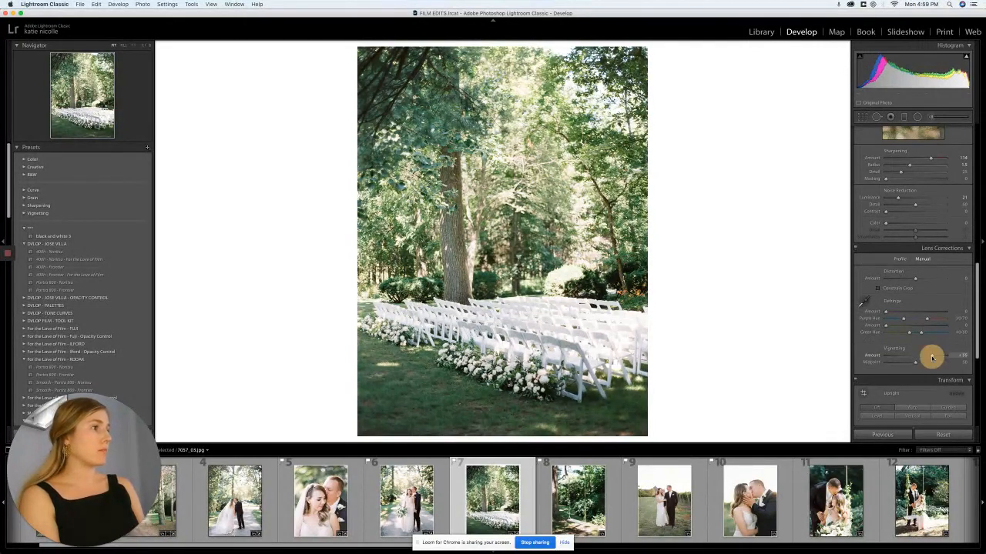
{"action": "left_click_drag", "start_coordinate": [932, 358], "coordinate": [932, 358]}
Step: Switch the ceremony photo's tone curve to the RGB channel, anchor the highlights, raise the midtones and add a shadow point
{"action": "scroll", "coordinate": [932, 358], "scroll_direction": "up", "scroll_amount": 10}
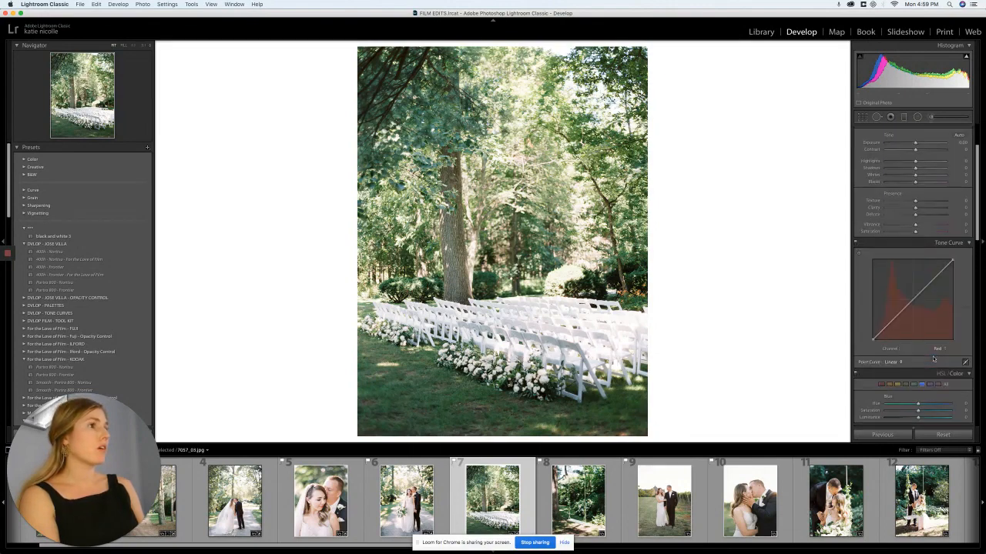
{"action": "left_click", "coordinate": [939, 354]}
{"action": "left_click", "coordinate": [937, 345]}
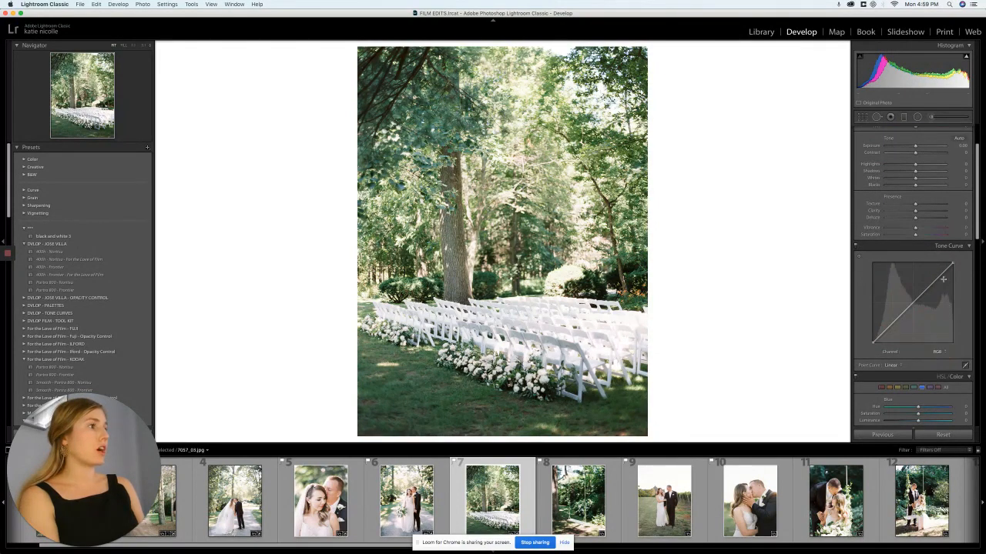
{"action": "left_click_drag", "start_coordinate": [941, 274], "coordinate": [939, 274]}
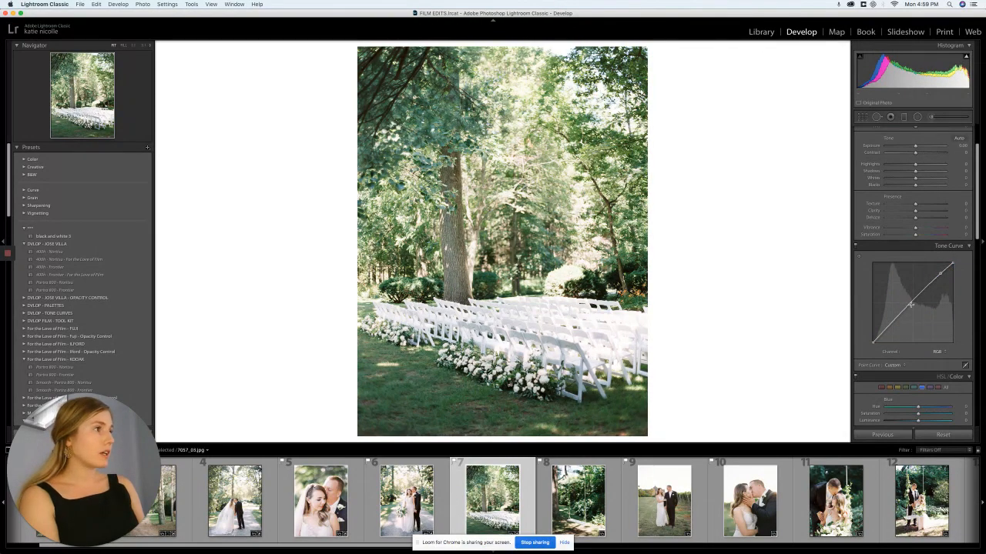
{"action": "left_click_drag", "start_coordinate": [910, 305], "coordinate": [882, 333]}
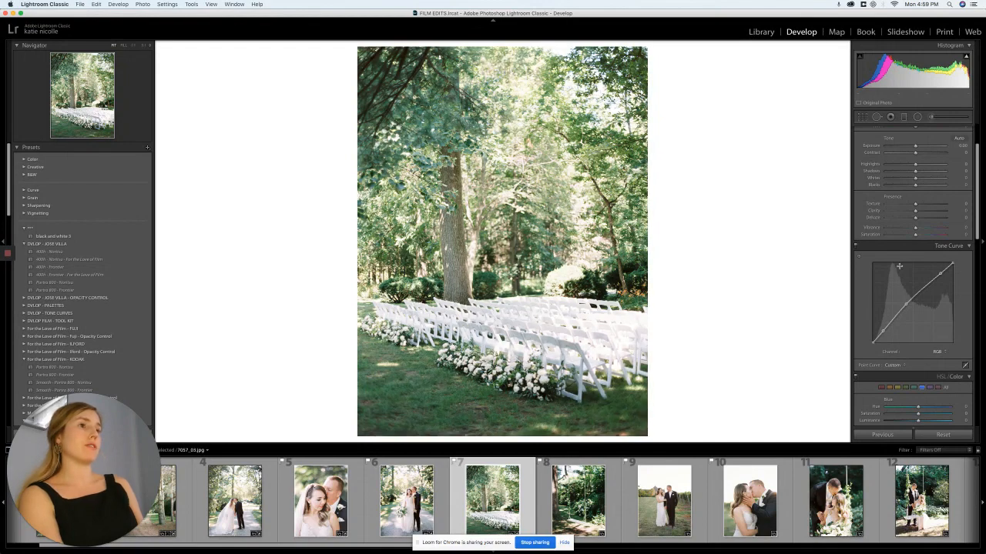
Step: Try stronger magenta tints on the ceremony photo, then settle on tint +18 and temperature +5
{"action": "scroll", "coordinate": [914, 204], "scroll_direction": "up", "scroll_amount": 3}
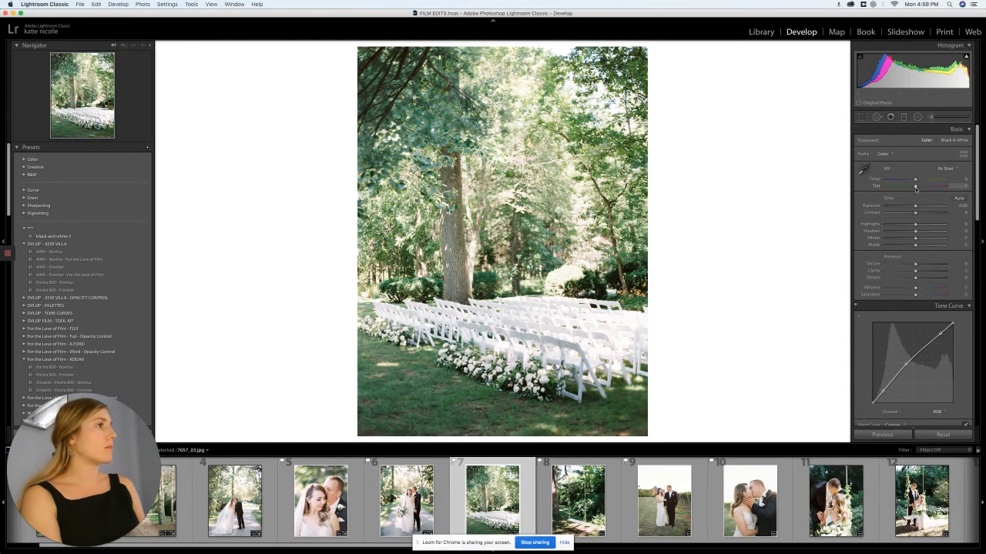
{"action": "left_click_drag", "start_coordinate": [914, 189], "coordinate": [927, 191]}
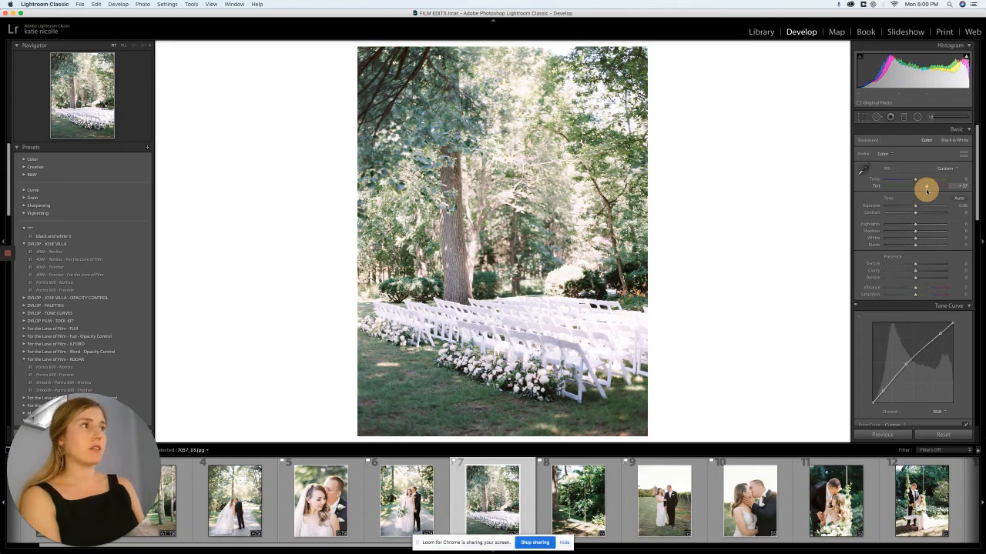
{"action": "left_click_drag", "start_coordinate": [927, 190], "coordinate": [924, 190]}
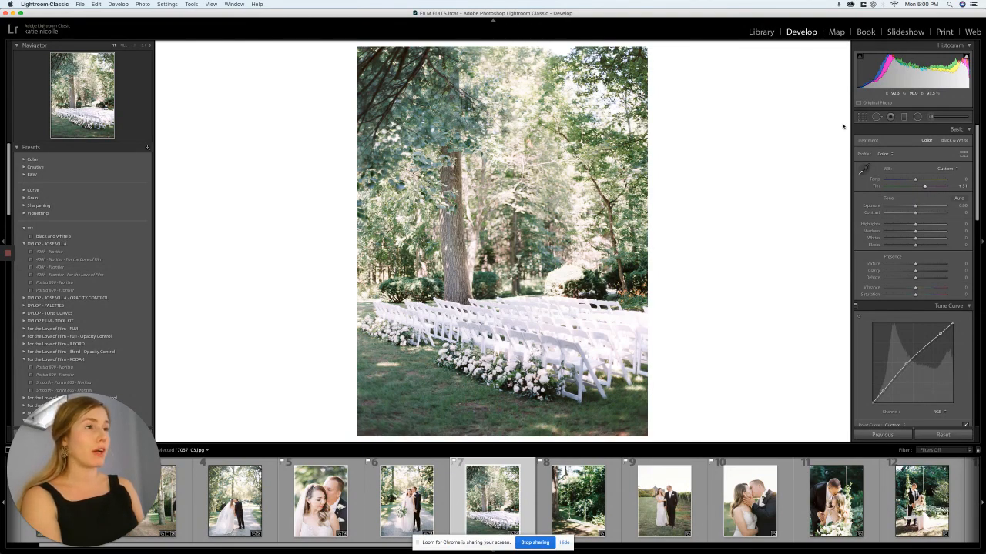
{"action": "left_click", "coordinate": [925, 187]}
{"action": "left_click_drag", "start_coordinate": [926, 187], "coordinate": [916, 182]}
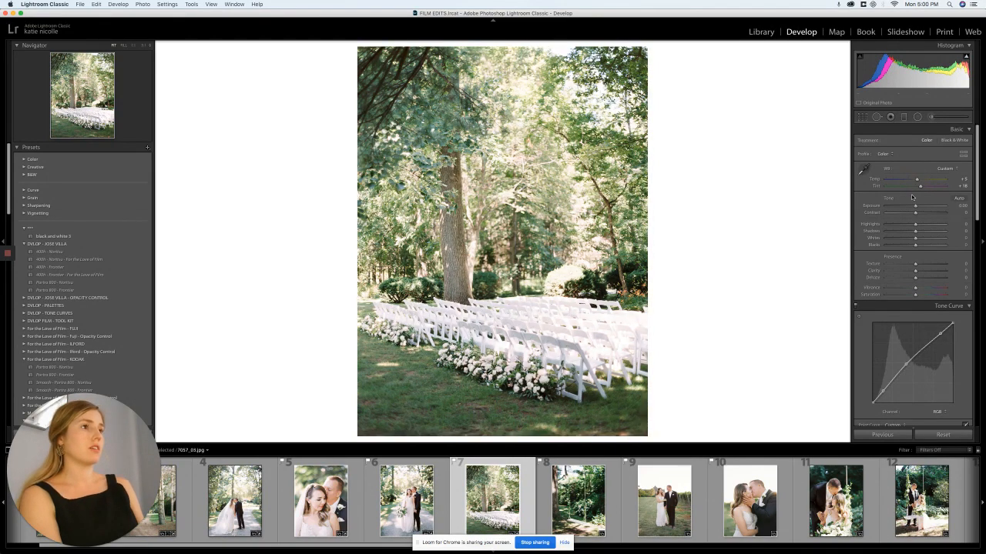
Step: Set the ceremony photo's green hue to -12, saturation to -25 and luminance to +25, then compare with the original
{"action": "scroll", "coordinate": [911, 194], "scroll_direction": "down", "scroll_amount": 5}
{"action": "left_click", "coordinate": [907, 287]}
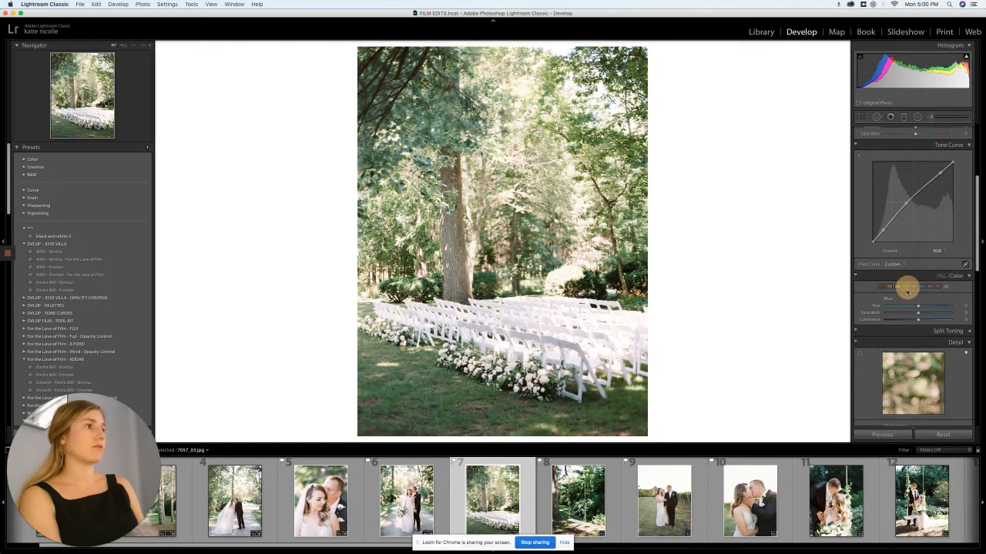
{"action": "left_click_drag", "start_coordinate": [897, 306], "coordinate": [924, 321]}
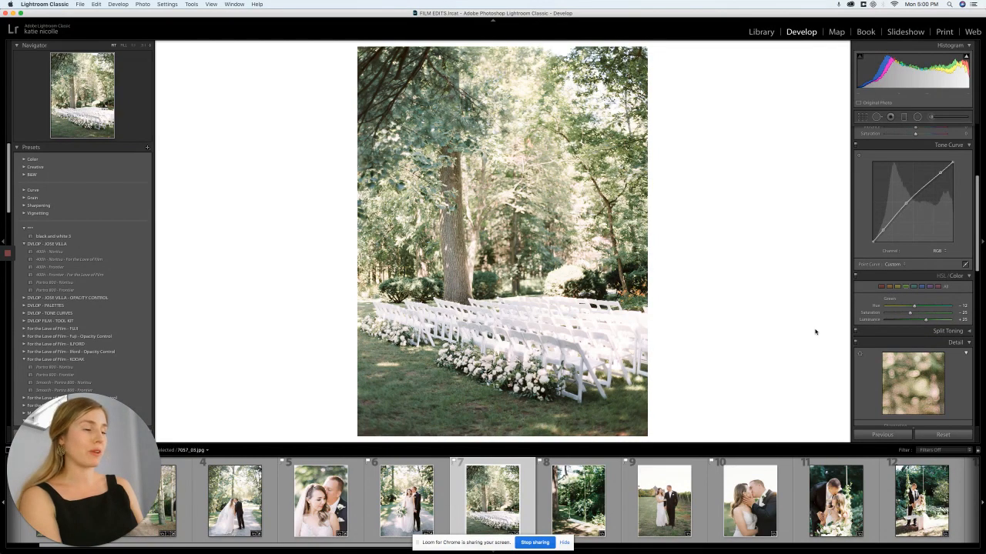
{"action": "key", "text": "backslash"}
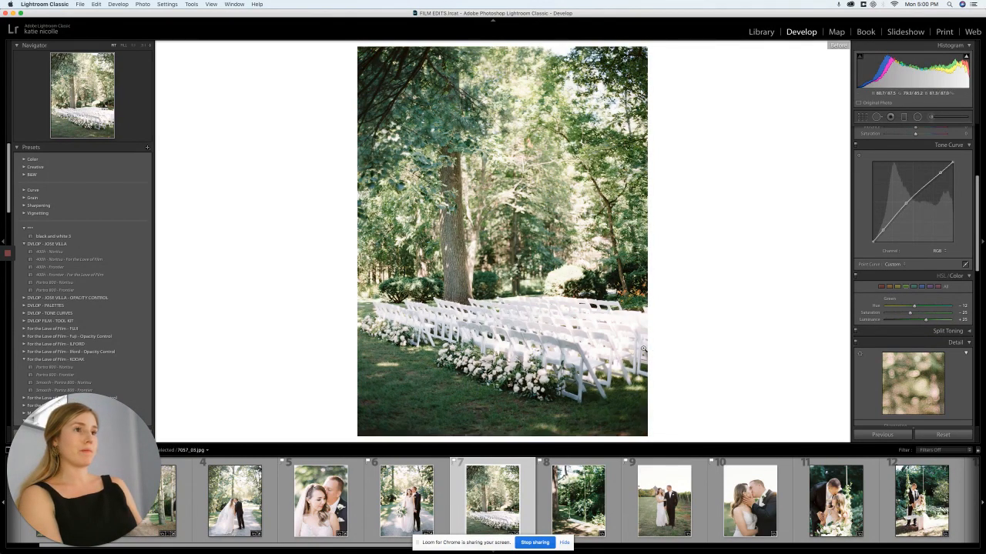
{"action": "key", "text": "backslash"}
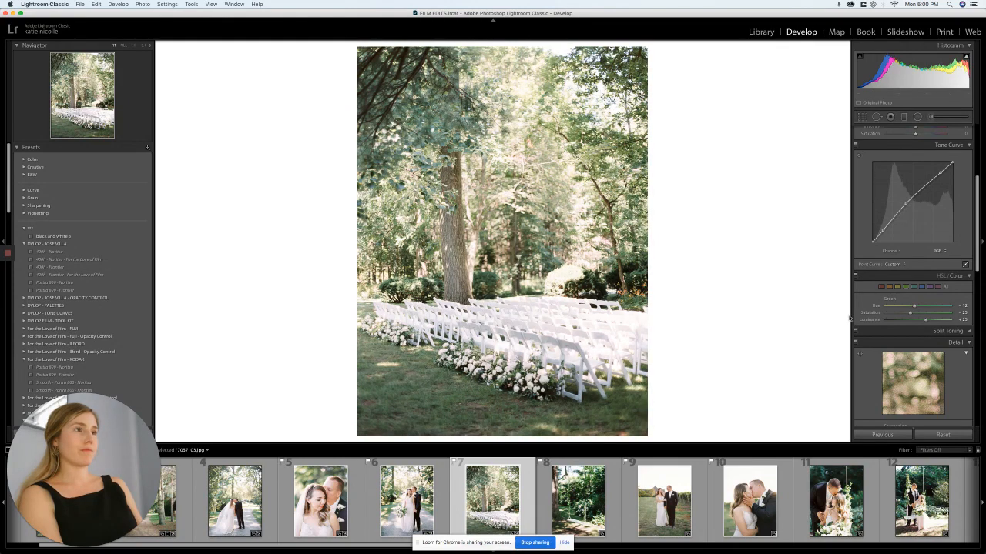
Step: Set the ceremony photo's yellow hue to -27 and luminance to +28, then compare the edit with the original
{"action": "left_click", "coordinate": [897, 286]}
{"action": "mouse_move", "coordinate": [915, 307]}
{"action": "left_mouse_down"}
{"action": "mouse_move", "coordinate": [897, 307]}
{"action": "mouse_move", "coordinate": [933, 311]}
{"action": "mouse_move", "coordinate": [909, 311]}
{"action": "left_mouse_up"}
{"action": "left_click_drag", "start_coordinate": [907, 312], "coordinate": [926, 318]}
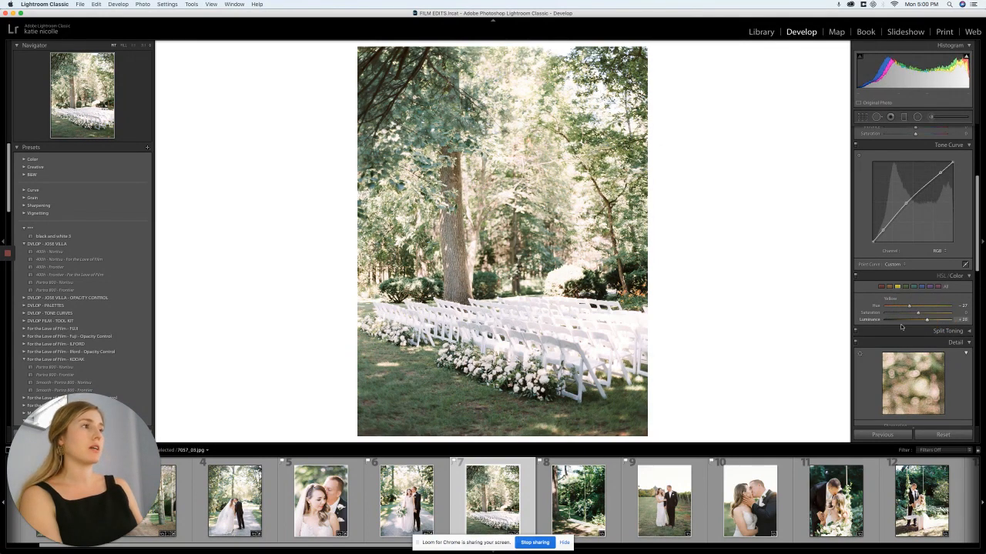
{"action": "key", "text": "backslash"}
{"action": "key", "text": "backslash"}
{"action": "key", "text": "backslash"}
{"action": "key", "text": "backslash"}
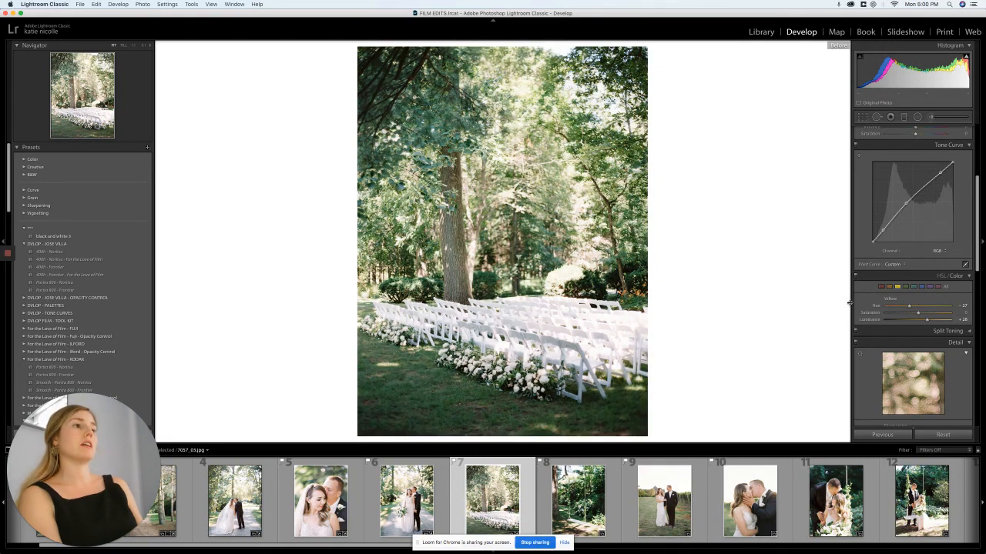
{"action": "key", "text": "backslash"}
{"action": "key", "text": "backslash"}
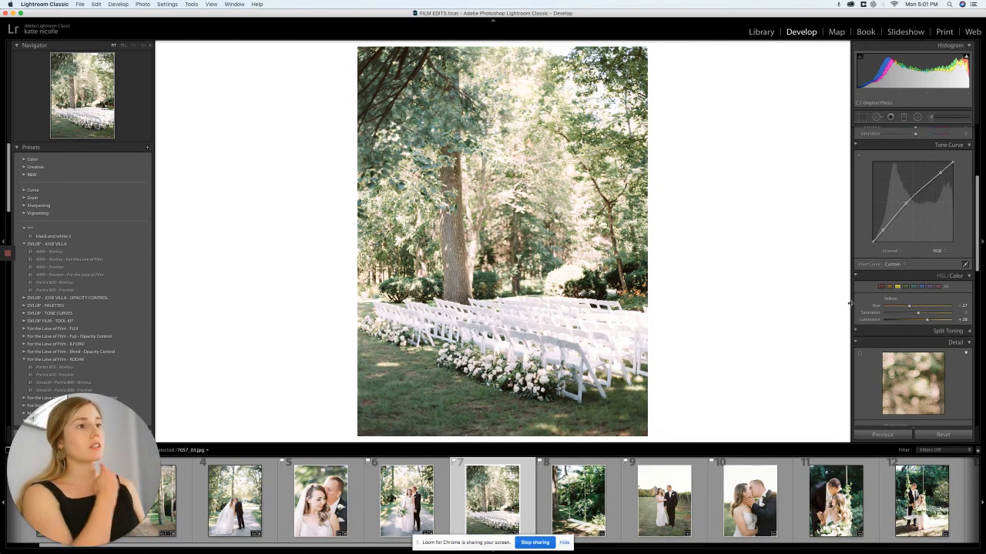
Step: Move on to the empty swing photo and set its luminance noise reduction to 22 and sharpening amount to 64
{"action": "key", "text": "Right"}
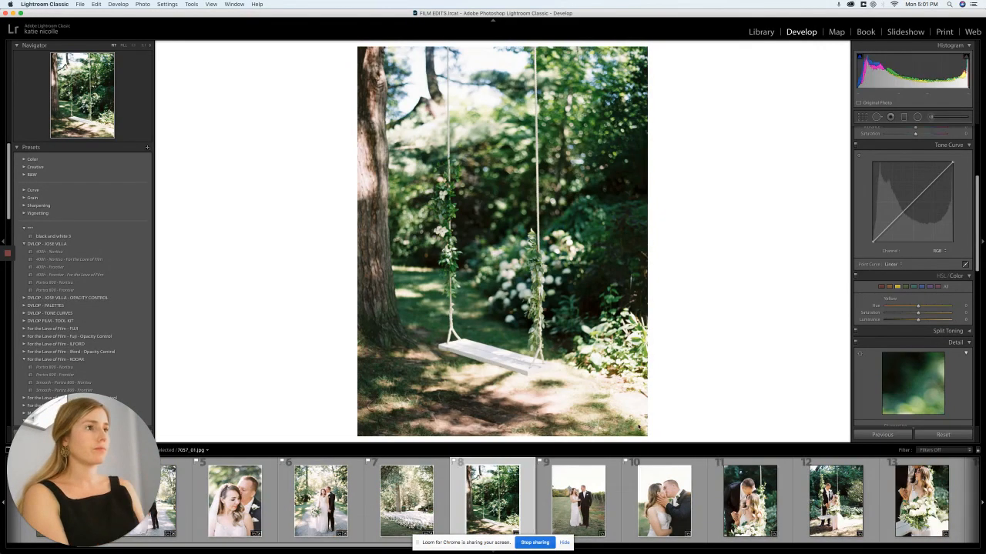
{"action": "scroll", "coordinate": [885, 293], "scroll_direction": "down", "scroll_amount": 5}
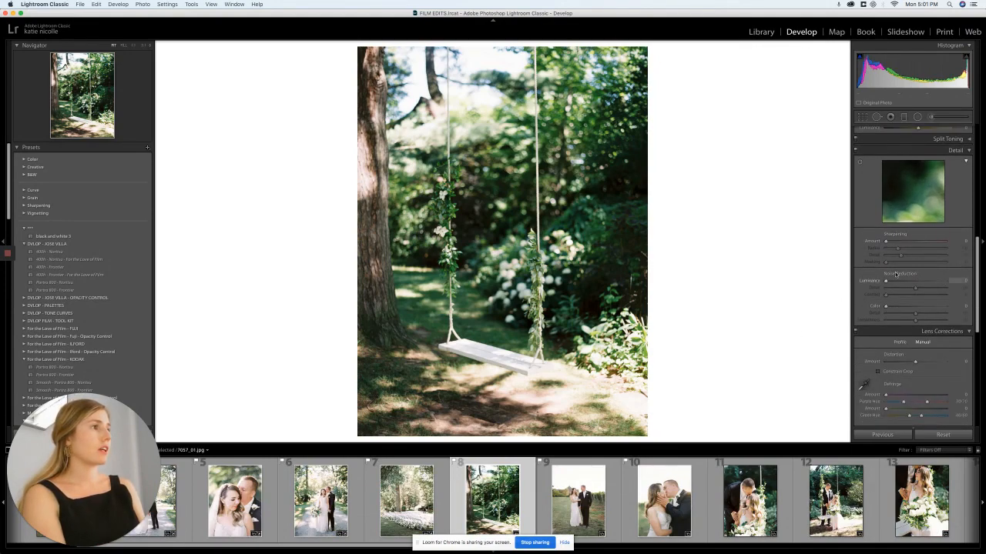
{"action": "scroll", "coordinate": [908, 254], "scroll_direction": "up", "scroll_amount": 5}
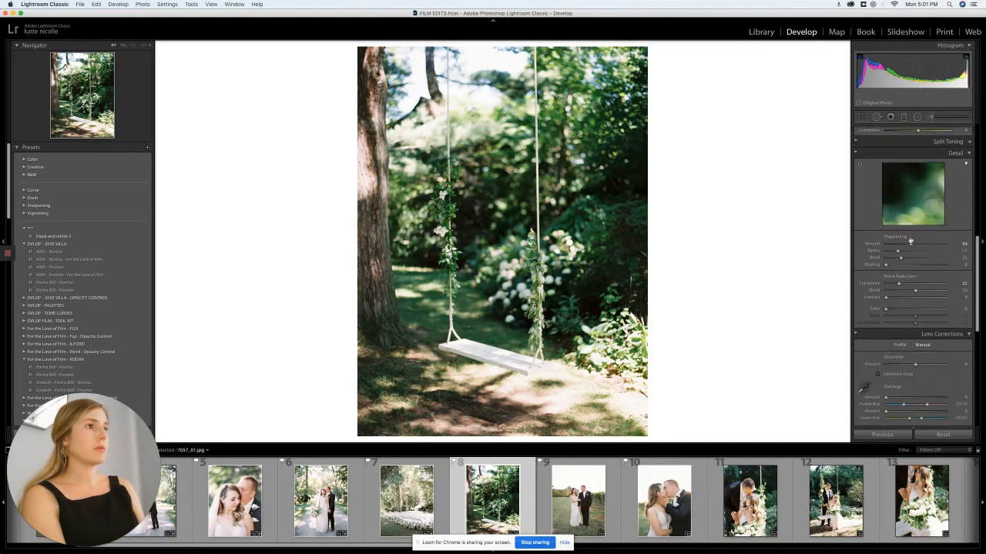
Step: Anchor the highlights of the swing photo's RGB tone curve and raise its midtones
{"action": "scroll", "coordinate": [917, 239], "scroll_direction": "up", "scroll_amount": 3}
{"action": "left_click_drag", "start_coordinate": [943, 214], "coordinate": [941, 214]}
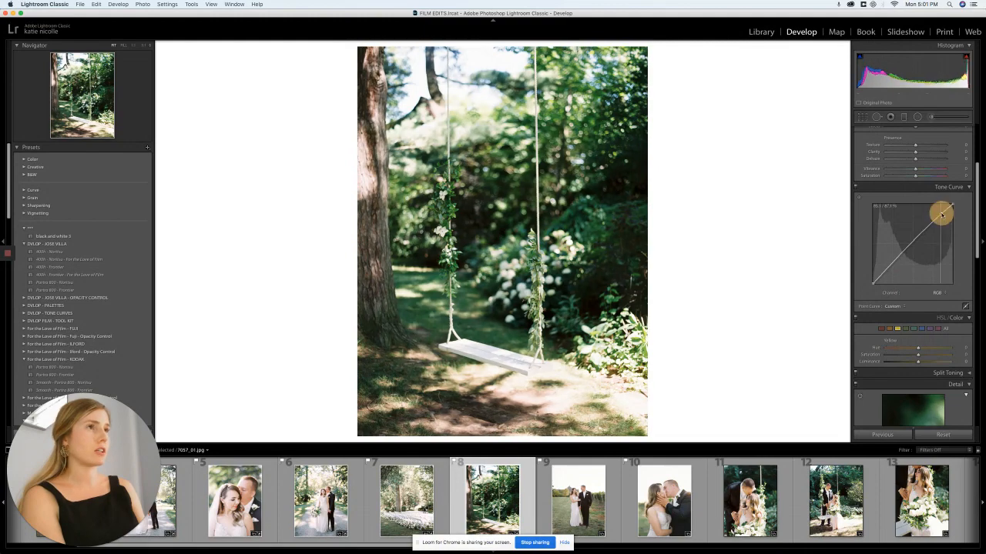
{"action": "left_click_drag", "start_coordinate": [908, 249], "coordinate": [904, 247]}
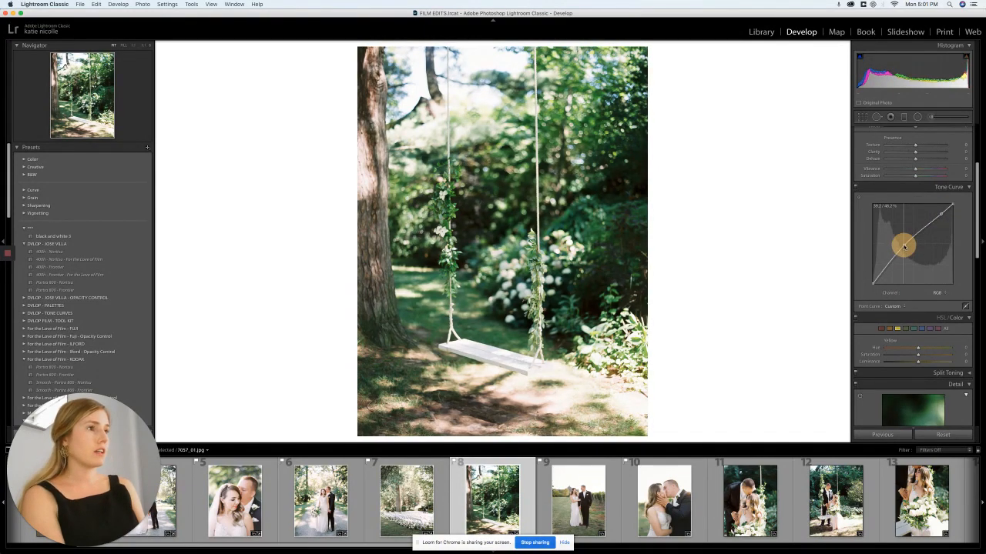
Step: Set the swing photo's exposure to +0.10, contrast to -22 and tint to +13
{"action": "scroll", "coordinate": [908, 231], "scroll_direction": "up", "scroll_amount": 5}
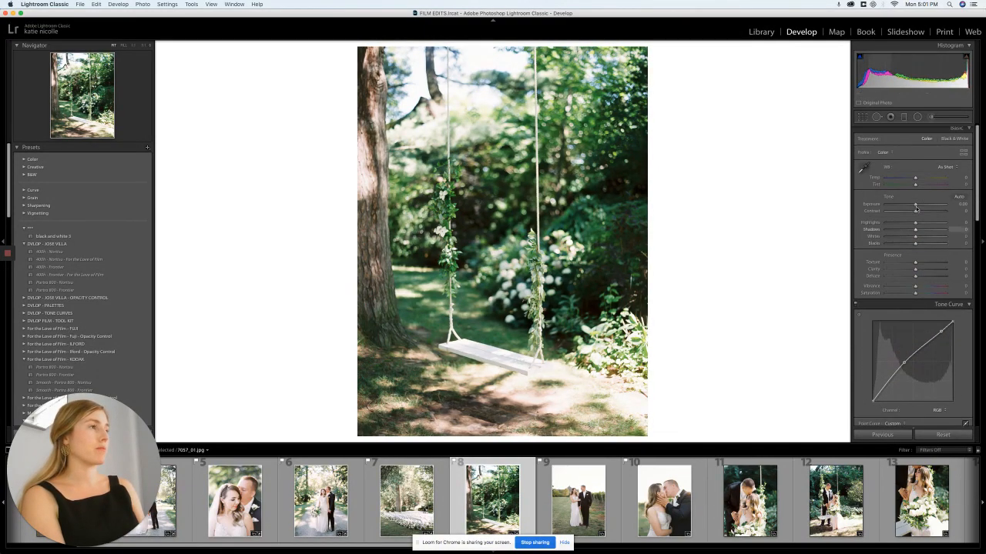
{"action": "left_click", "coordinate": [910, 212]}
{"action": "left_click_drag", "start_coordinate": [910, 212], "coordinate": [920, 186]}
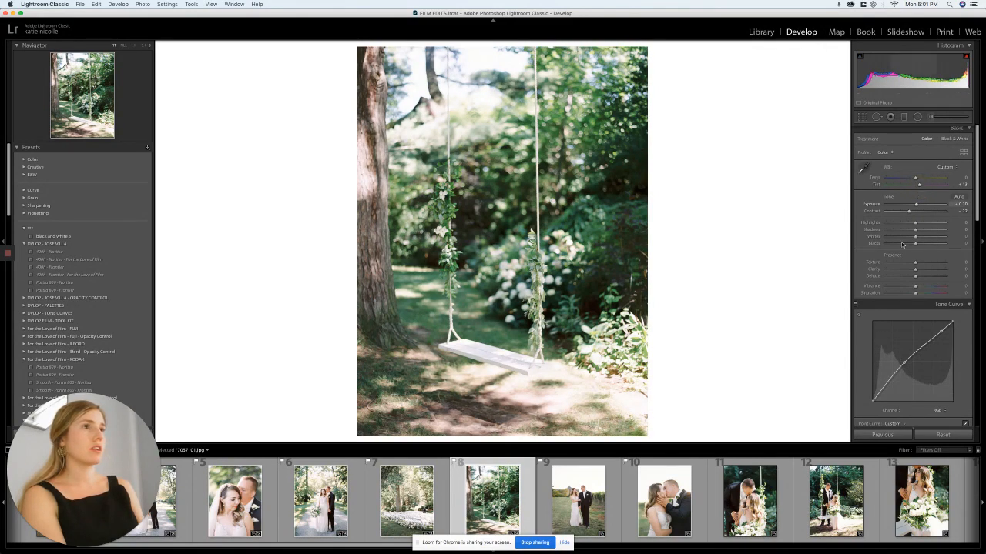
Step: Correct the swing photo's vignetting with an amount of +24 and set its yellow hue to -25
{"action": "scroll", "coordinate": [901, 261], "scroll_direction": "down", "scroll_amount": 8}
{"action": "scroll", "coordinate": [898, 282], "scroll_direction": "down", "scroll_amount": 4}
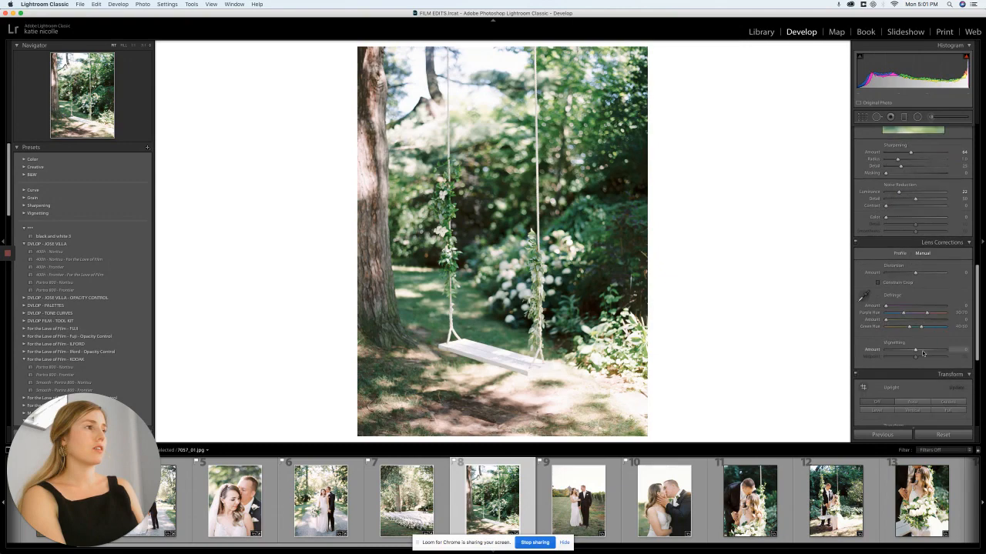
{"action": "left_click_drag", "start_coordinate": [924, 351], "coordinate": [928, 351]}
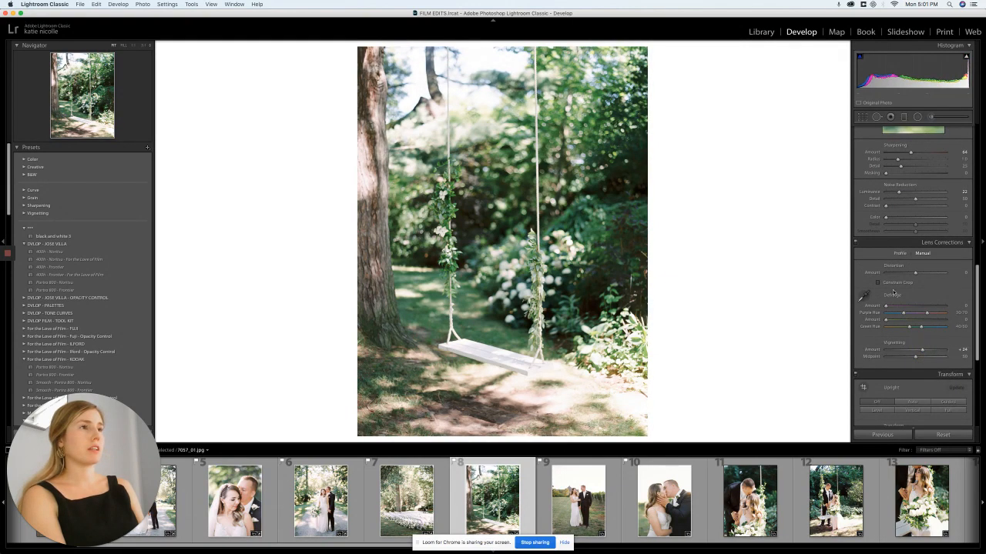
{"action": "scroll", "coordinate": [908, 269], "scroll_direction": "up", "scroll_amount": 5}
{"action": "left_click_drag", "start_coordinate": [929, 271], "coordinate": [899, 274]}
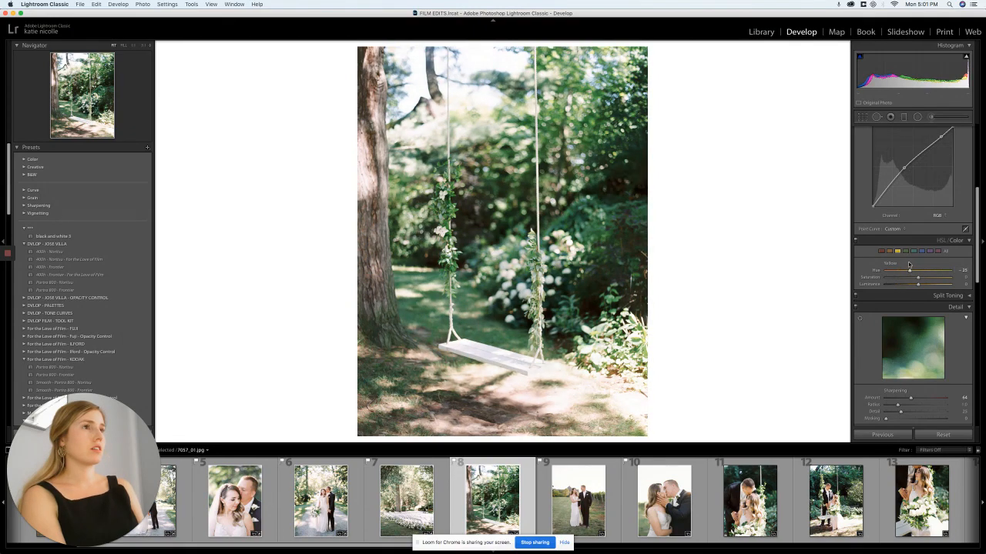
Step: Move on to the vineyard couple photo and set its luminance noise reduction to 21 and sharpening amount to about 72
{"action": "key", "text": "Right"}
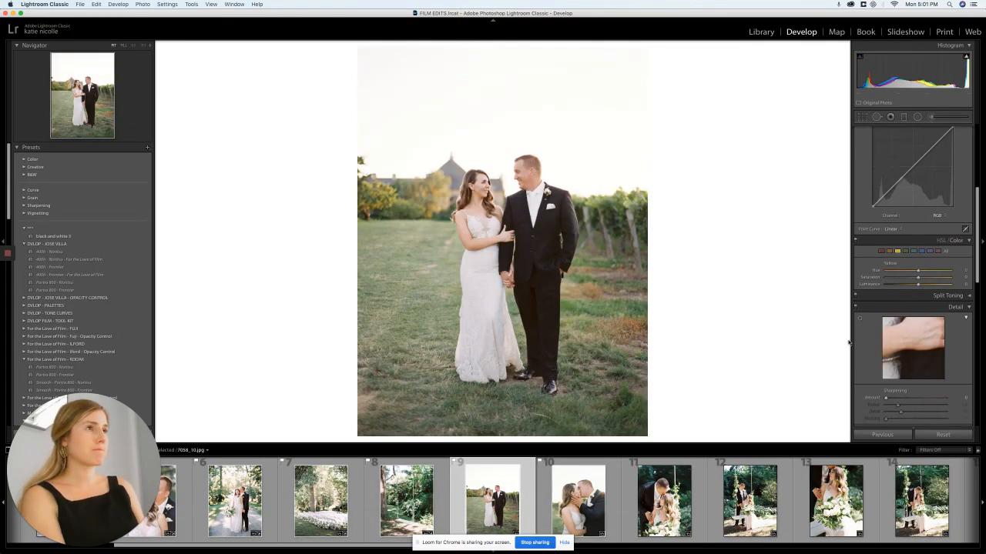
{"action": "scroll", "coordinate": [962, 318], "scroll_direction": "down", "scroll_amount": 3}
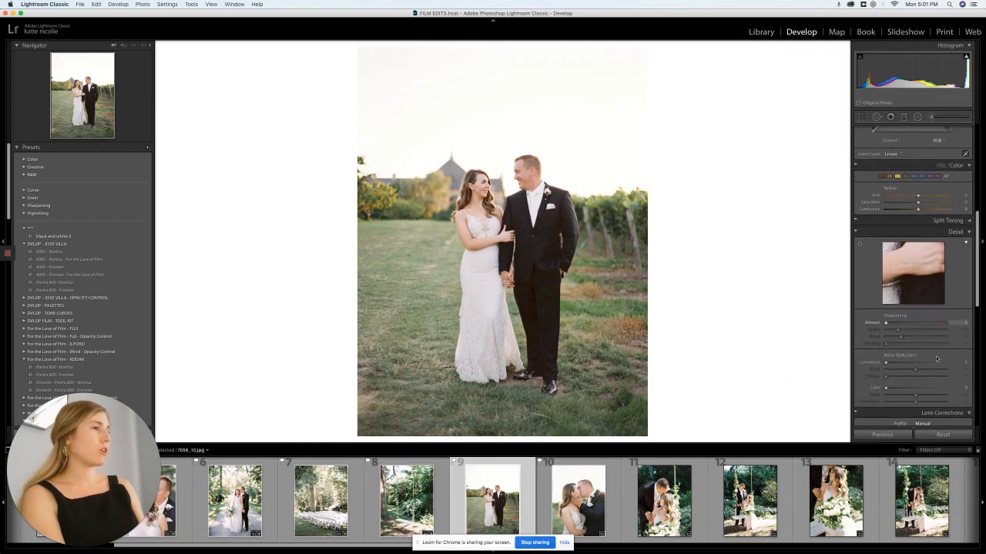
{"action": "left_click", "coordinate": [897, 362]}
{"action": "left_click", "coordinate": [912, 321]}
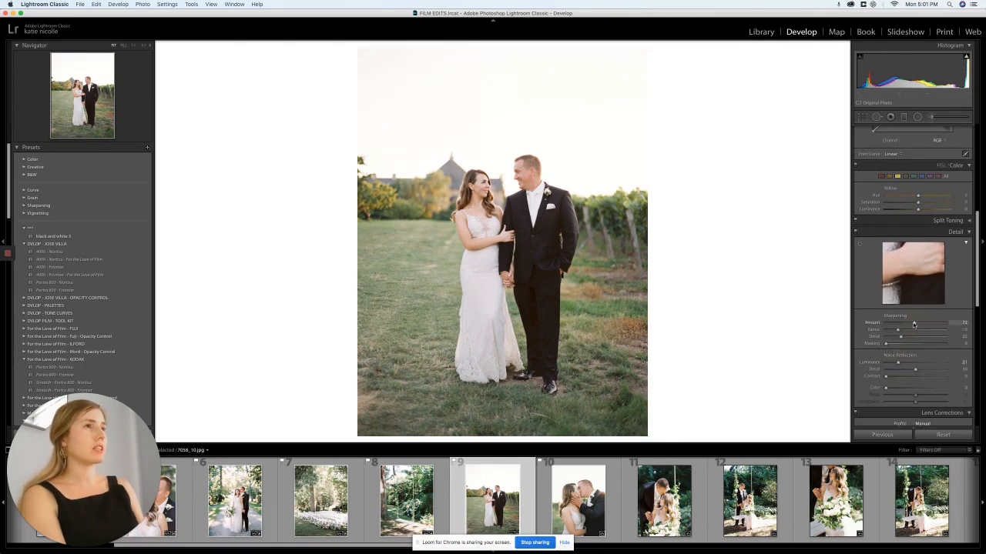
Step: Set the kissing couple photo's luminance noise reduction to 18 and sharpening amount to 79, and inspect the faces up close
{"action": "key", "text": "Right"}
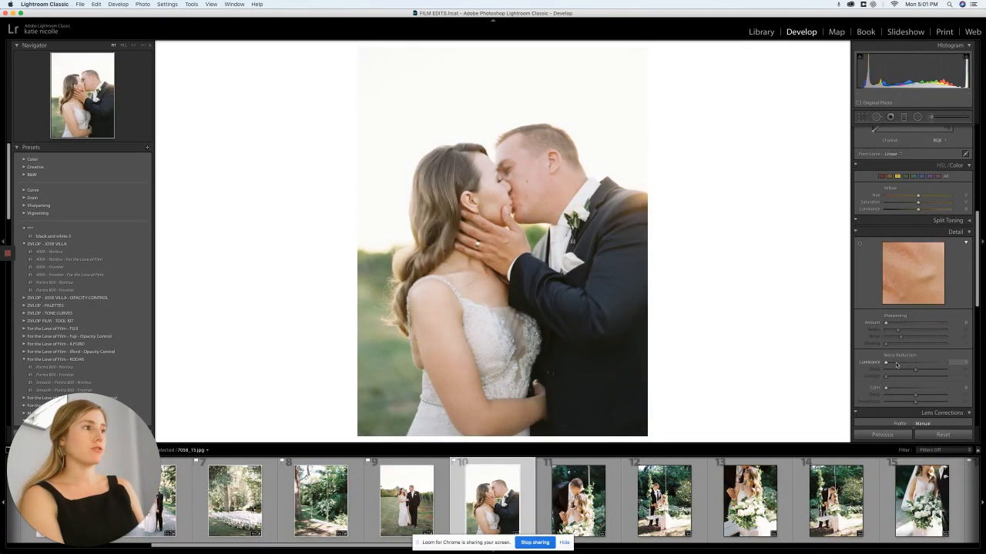
{"action": "left_click", "coordinate": [896, 362]}
{"action": "left_click", "coordinate": [917, 322]}
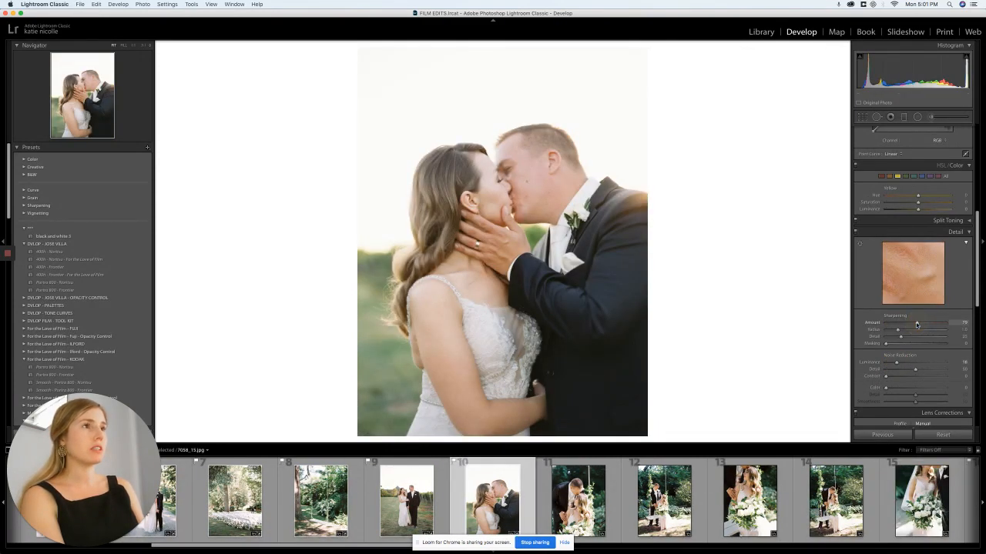
{"action": "left_click", "coordinate": [535, 191]}
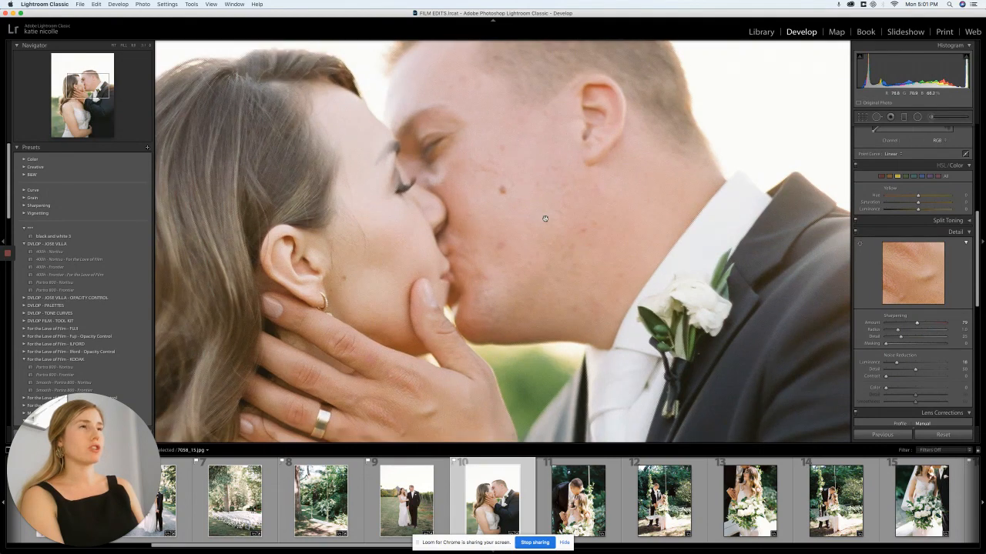
{"action": "left_click_drag", "start_coordinate": [531, 152], "coordinate": [554, 192]}
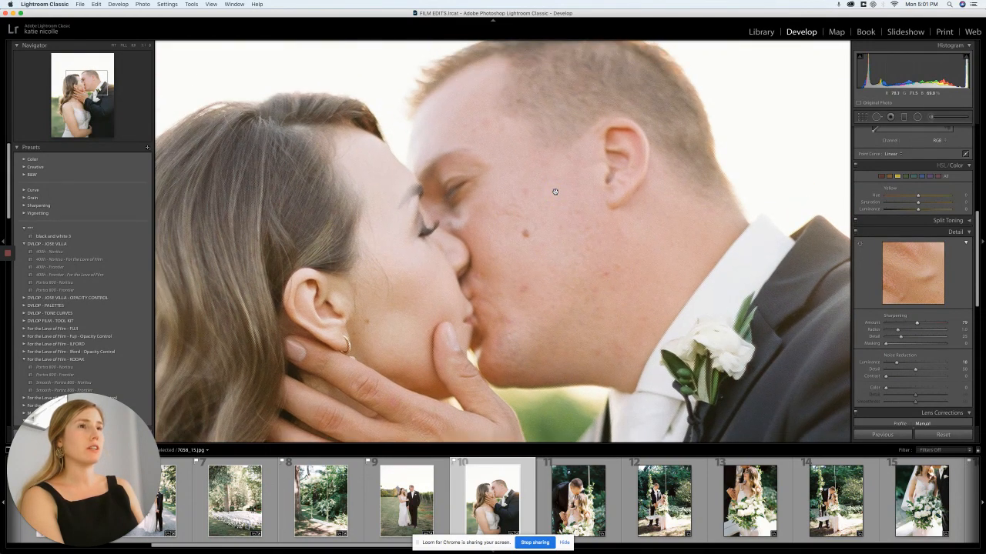
{"action": "left_click", "coordinate": [554, 192]}
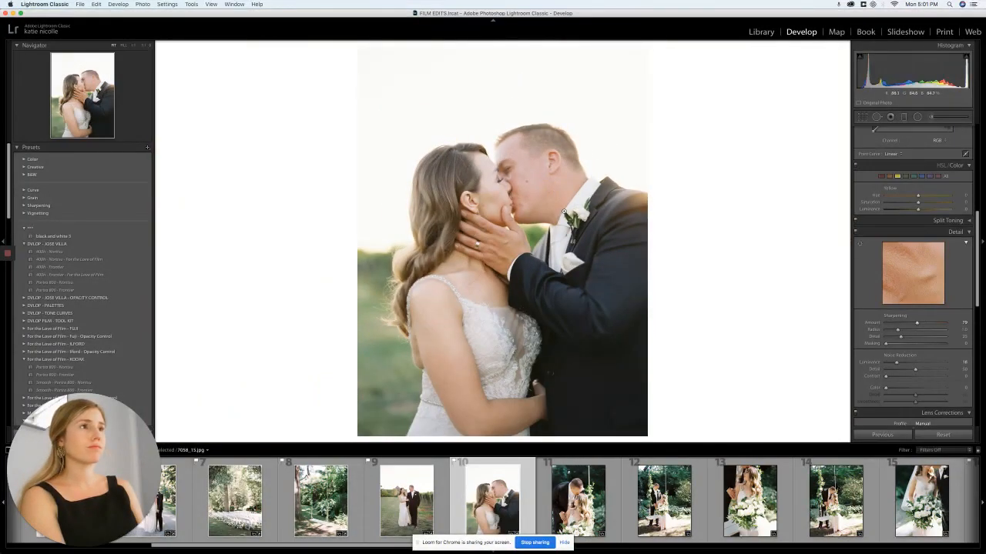
Step: Skip to the full-length couple-on-swing photo and set its luminance noise reduction to 22 and sharpening amount to 86
{"action": "key", "text": "Right"}
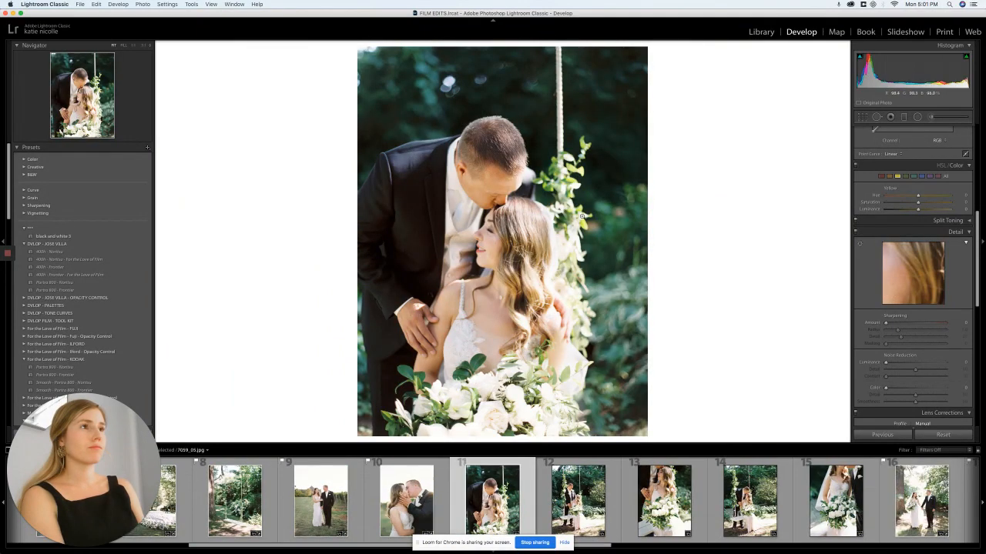
{"action": "key", "text": "Right"}
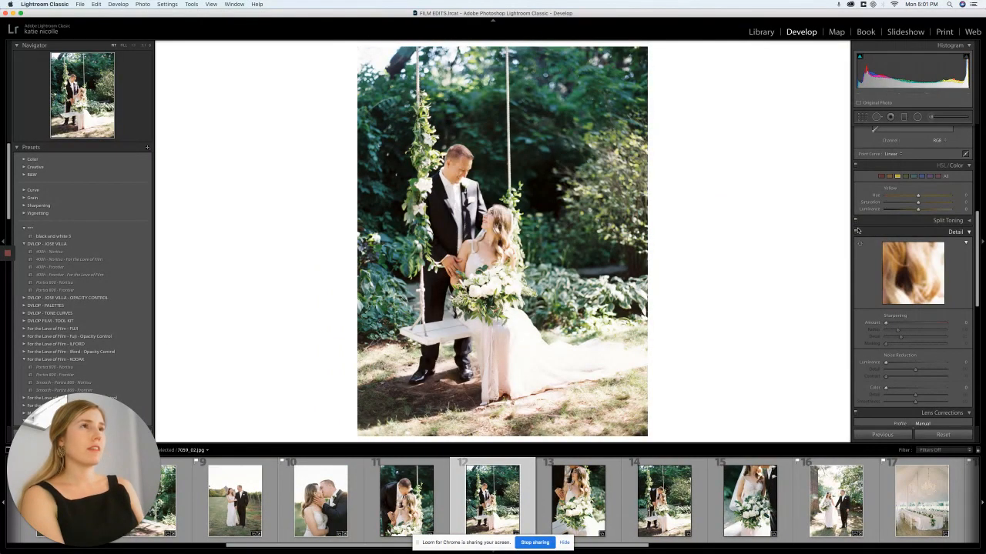
{"action": "scroll", "coordinate": [912, 270], "scroll_direction": "up", "scroll_amount": 3}
{"action": "scroll", "coordinate": [912, 308], "scroll_direction": "down", "scroll_amount": 2}
{"action": "left_click", "coordinate": [897, 395]}
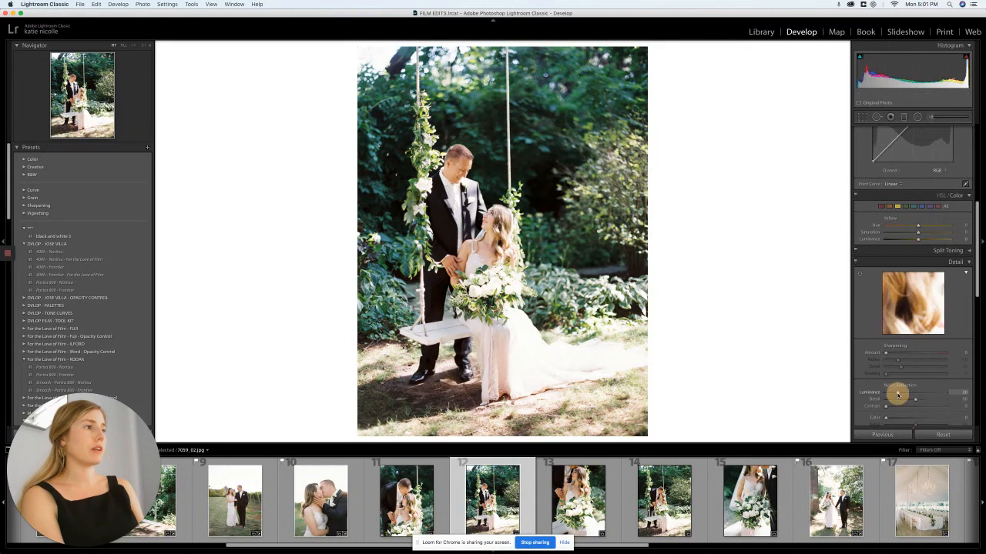
{"action": "left_click_drag", "start_coordinate": [905, 353], "coordinate": [919, 352]}
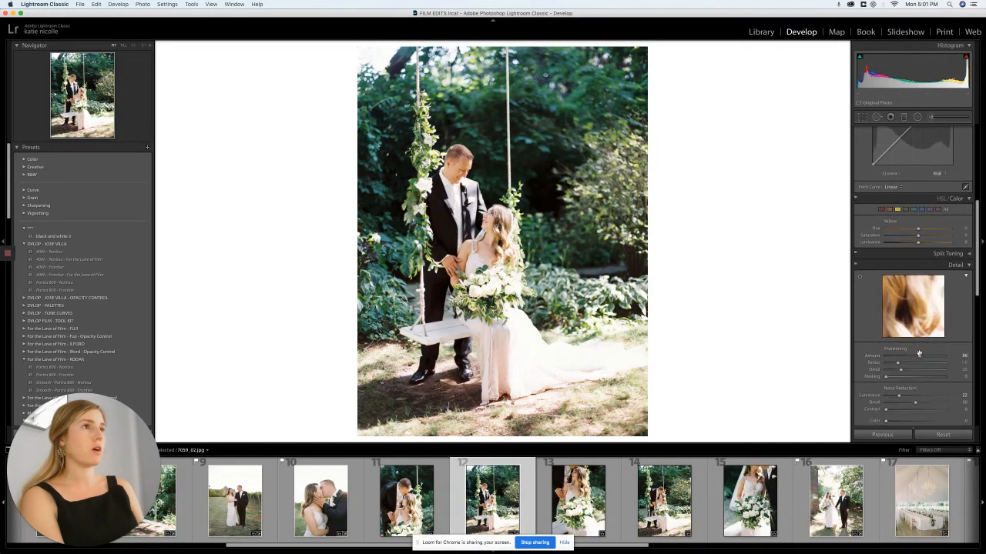
Step: Try lower highlights on the couple-on-swing photo's RGB tone curve, return them close to the diagonal and add a midtone point
{"action": "scroll", "coordinate": [936, 308], "scroll_direction": "up", "scroll_amount": 5}
{"action": "left_click_drag", "start_coordinate": [939, 219], "coordinate": [940, 219]}
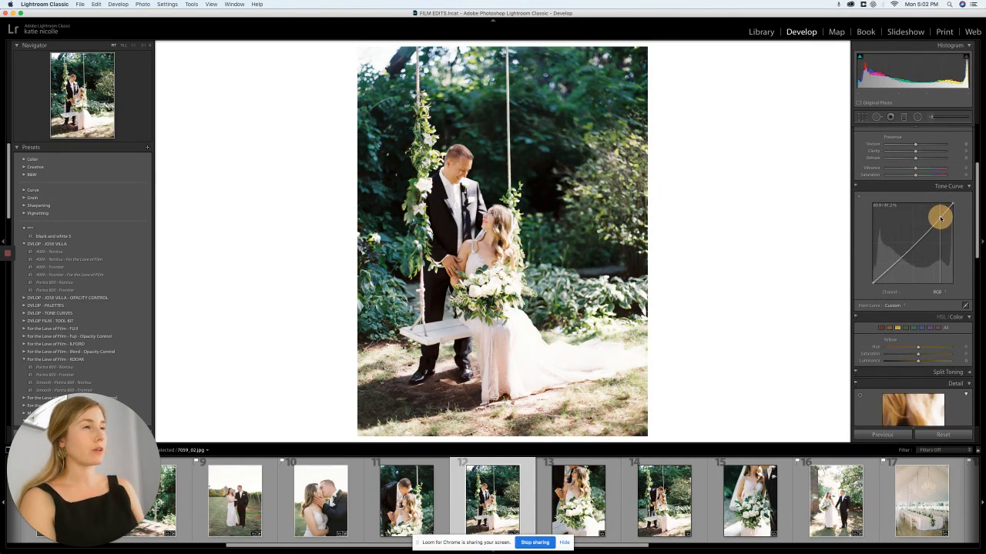
{"action": "left_click_drag", "start_coordinate": [940, 220], "coordinate": [940, 220]}
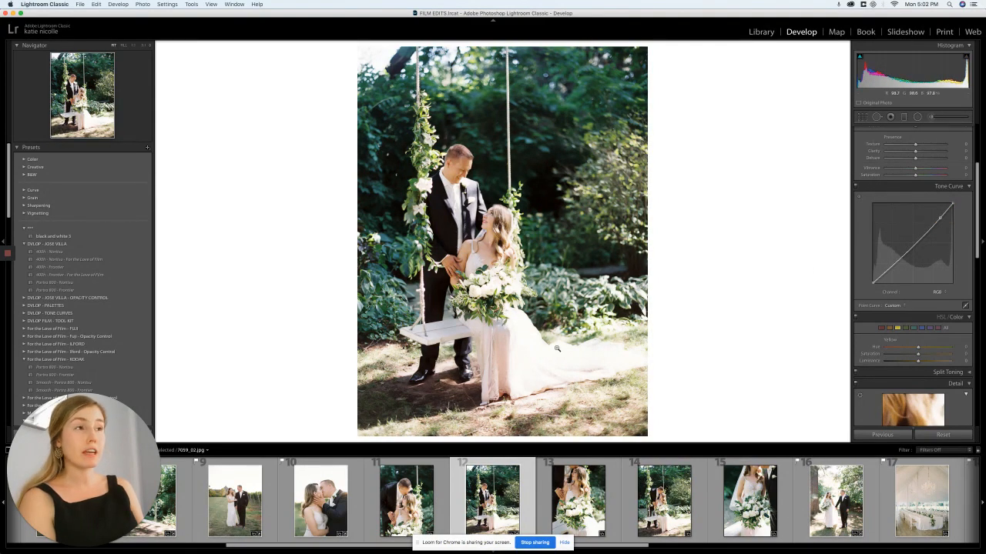
{"action": "left_click_drag", "start_coordinate": [557, 349], "coordinate": [548, 331]}
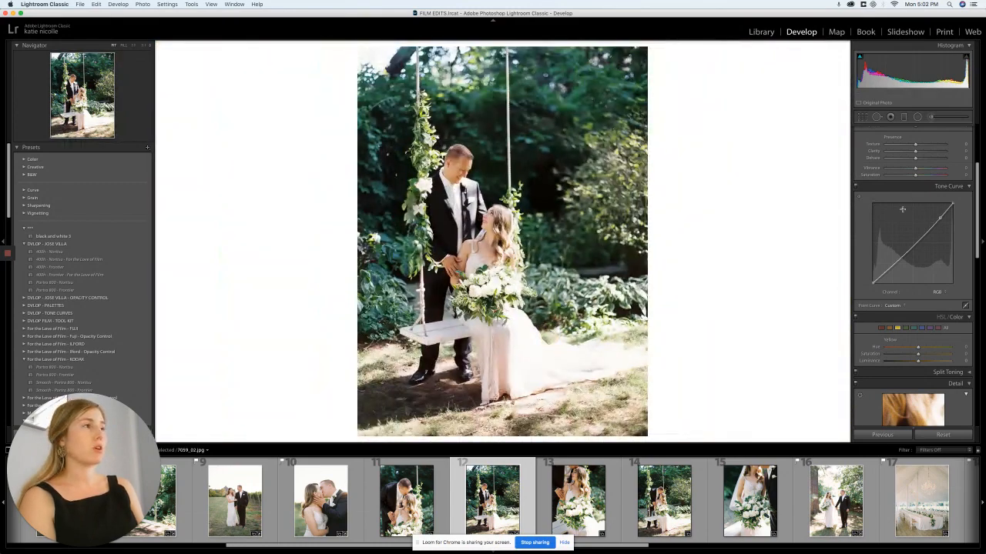
{"action": "left_click_drag", "start_coordinate": [941, 217], "coordinate": [937, 213]}
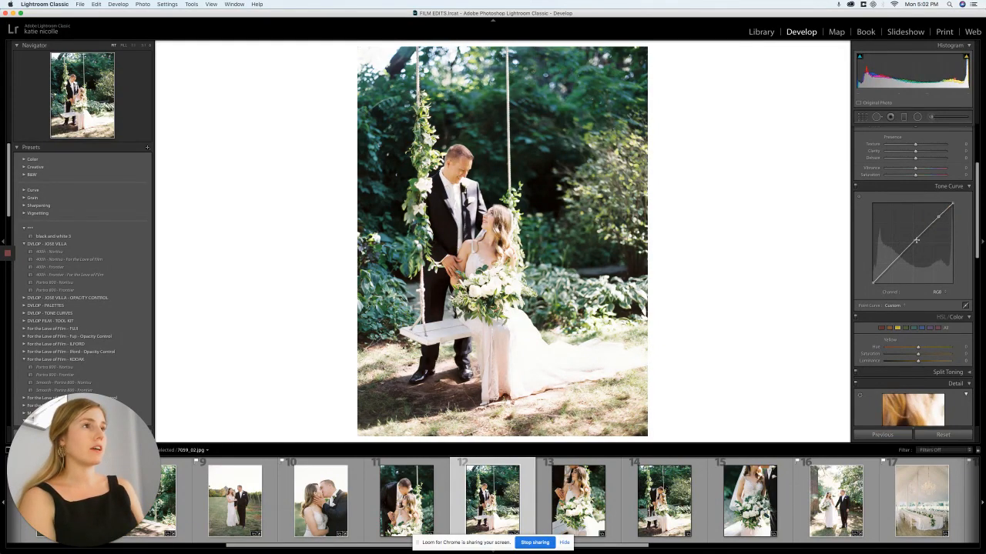
{"action": "left_click", "coordinate": [912, 242]}
Step: Set the couple-on-swing photo's contrast to -13 and adjust the tint to +12, judging it on a close view of the dress and ground
{"action": "left_click_drag", "start_coordinate": [911, 242], "coordinate": [919, 190]}
{"action": "scroll", "coordinate": [910, 243], "scroll_direction": "up", "scroll_amount": 3}
{"action": "left_click", "coordinate": [452, 402]}
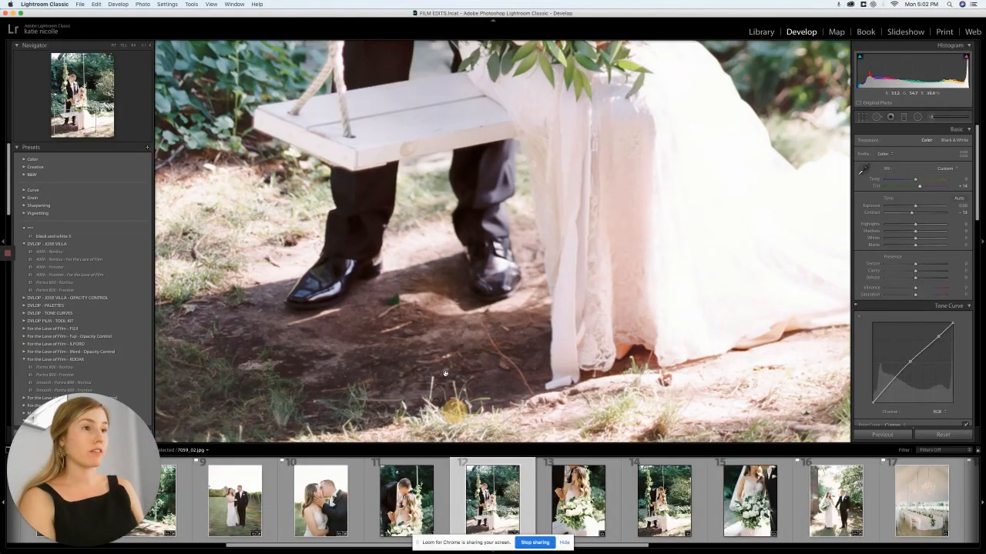
{"action": "left_click_drag", "start_coordinate": [446, 374], "coordinate": [461, 357]}
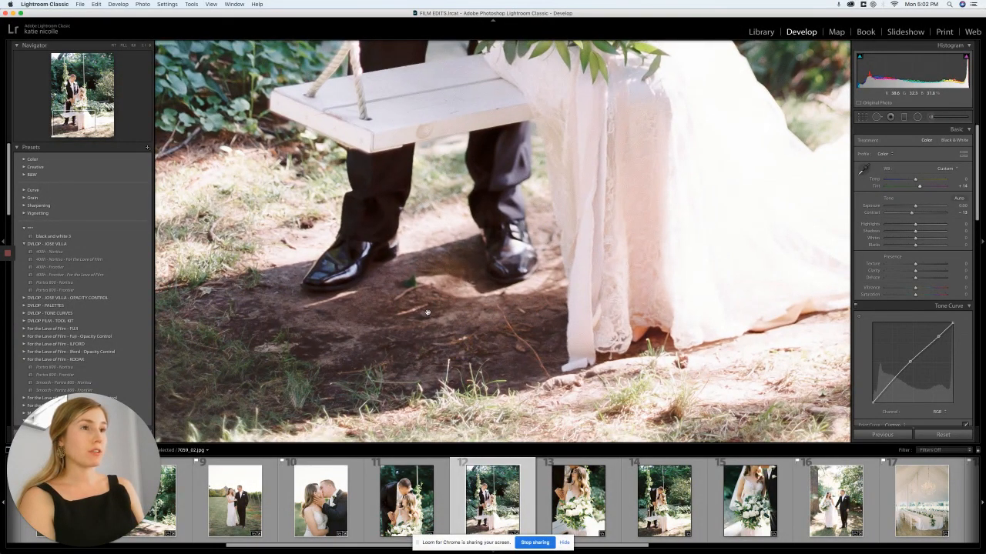
{"action": "mouse_move", "coordinate": [917, 185]}
{"action": "left_mouse_down"}
{"action": "mouse_move", "coordinate": [909, 187]}
{"action": "mouse_move", "coordinate": [933, 187]}
{"action": "mouse_move", "coordinate": [907, 188]}
{"action": "mouse_move", "coordinate": [919, 187]}
{"action": "left_mouse_up"}
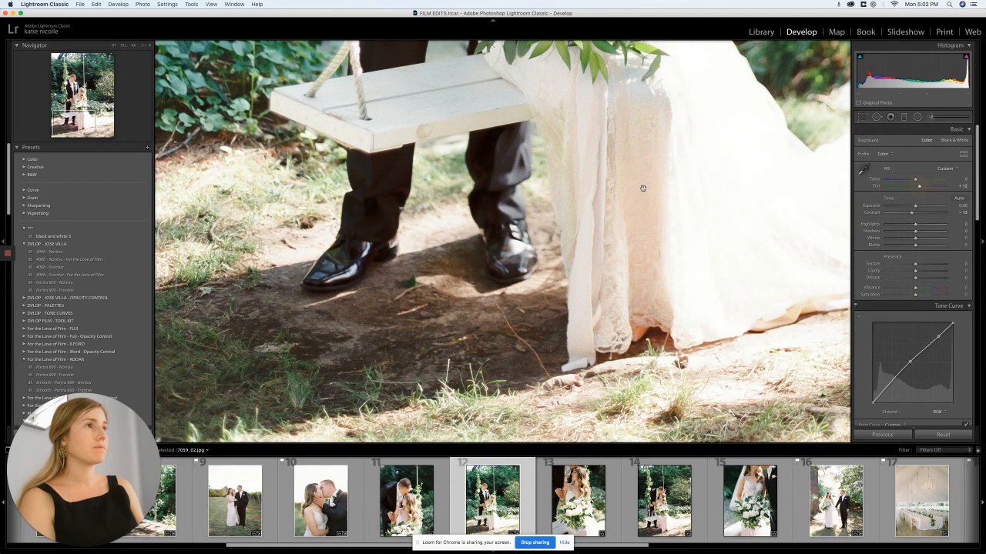
Step: Check the couple's skin up close, reduce the photo's tint to +7 and set the temperature to +2
{"action": "left_click", "coordinate": [574, 187]}
{"action": "left_click_drag", "start_coordinate": [486, 239], "coordinate": [481, 160]}
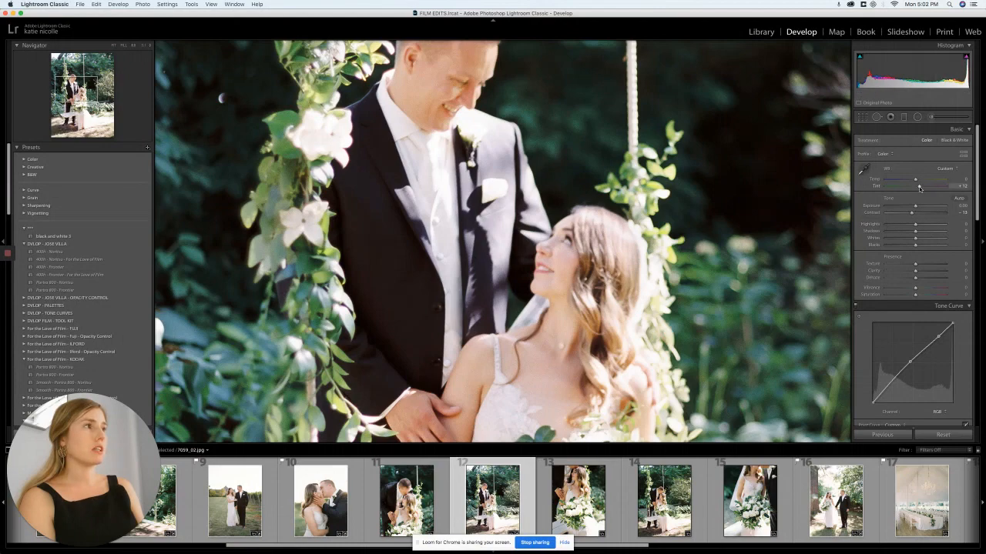
{"action": "left_click_drag", "start_coordinate": [919, 188], "coordinate": [918, 189]}
{"action": "left_click", "coordinate": [757, 212]}
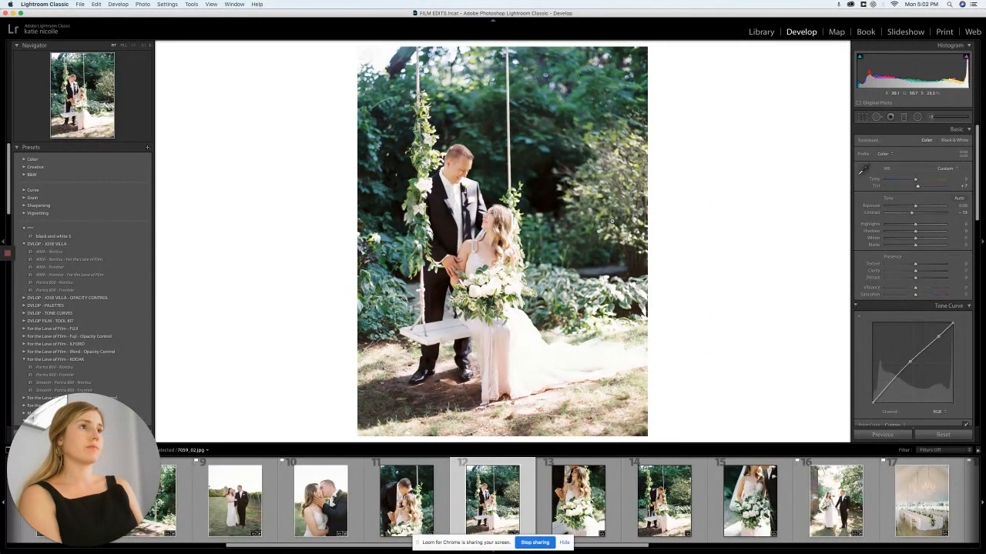
{"action": "left_click_drag", "start_coordinate": [916, 181], "coordinate": [916, 183]}
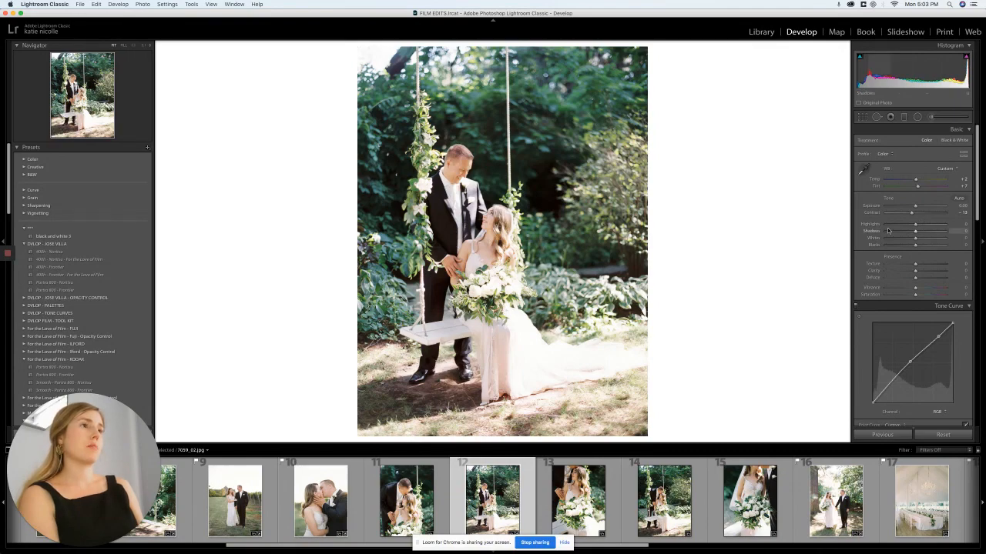
Step: Apply the previous photo's settings to the bouquet close-up and paint a brush adjustment with exposure -0.51 over the white flowers
{"action": "key", "text": "Right"}
{"action": "left_click", "coordinate": [888, 435]}
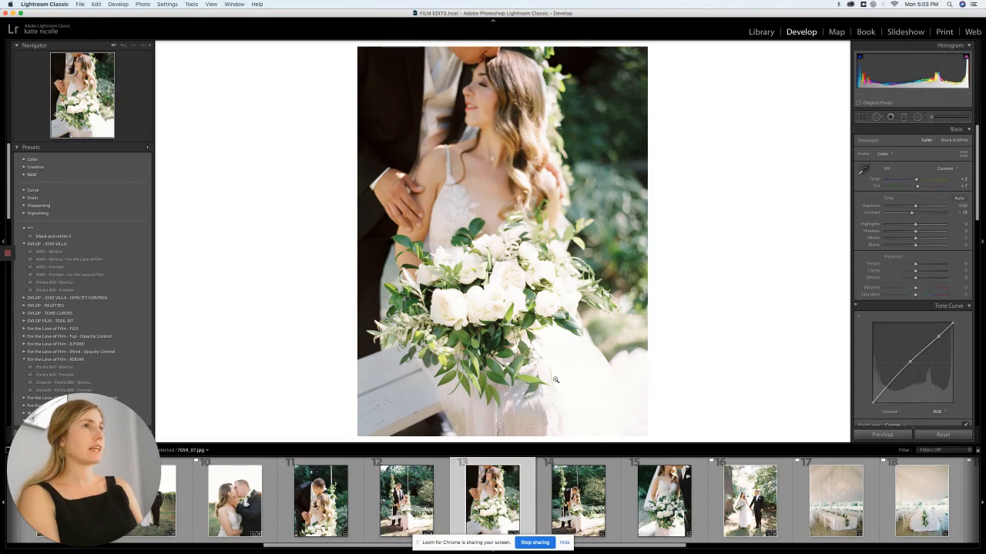
{"action": "left_click", "coordinate": [932, 117]}
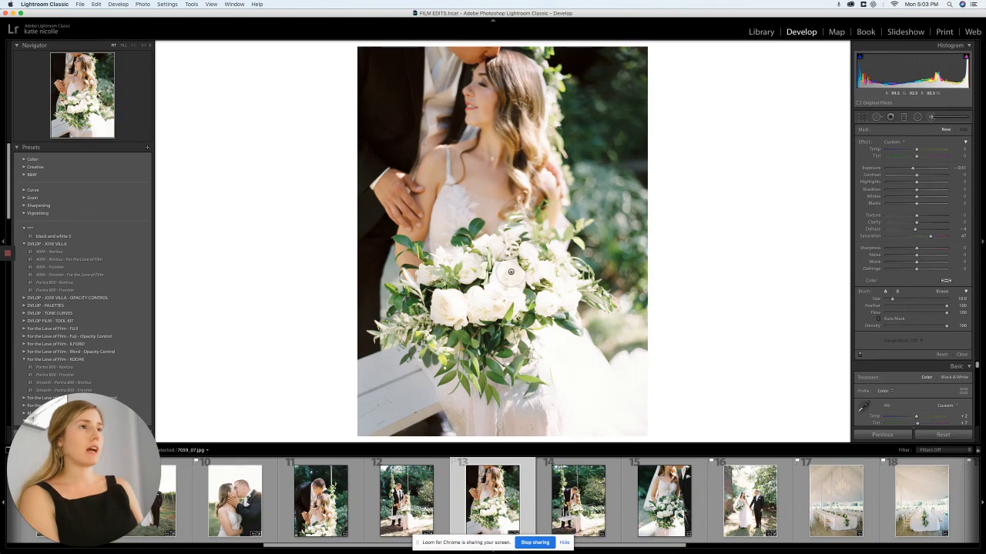
{"action": "left_click", "coordinate": [494, 300]}
{"action": "mouse_move", "coordinate": [494, 301]}
{"action": "left_mouse_down"}
{"action": "mouse_move", "coordinate": [531, 263]}
{"action": "mouse_move", "coordinate": [566, 300]}
{"action": "mouse_move", "coordinate": [549, 303]}
{"action": "mouse_move", "coordinate": [560, 307]}
{"action": "mouse_move", "coordinate": [550, 287]}
{"action": "mouse_move", "coordinate": [564, 300]}
{"action": "mouse_move", "coordinate": [513, 305]}
{"action": "mouse_move", "coordinate": [513, 272]}
{"action": "mouse_move", "coordinate": [554, 296]}
{"action": "mouse_move", "coordinate": [513, 282]}
{"action": "mouse_move", "coordinate": [528, 253]}
{"action": "mouse_move", "coordinate": [500, 254]}
{"action": "mouse_move", "coordinate": [468, 264]}
{"action": "mouse_move", "coordinate": [489, 272]}
{"action": "mouse_move", "coordinate": [453, 308]}
{"action": "mouse_move", "coordinate": [499, 304]}
{"action": "mouse_move", "coordinate": [468, 291]}
{"action": "mouse_move", "coordinate": [468, 276]}
{"action": "mouse_move", "coordinate": [493, 298]}
{"action": "mouse_move", "coordinate": [551, 301]}
{"action": "mouse_move", "coordinate": [542, 285]}
{"action": "mouse_move", "coordinate": [566, 293]}
{"action": "left_mouse_up"}
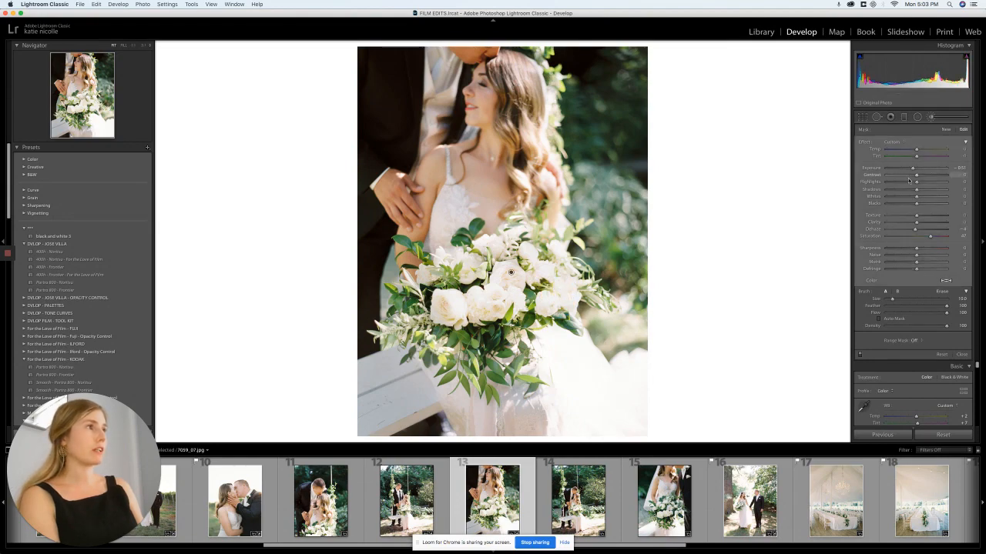
Step: Return the bouquet brush adjustment's exposure close to zero, lower its highlights over the white flowers and close the brush
{"action": "left_click_drag", "start_coordinate": [916, 169], "coordinate": [918, 168]}
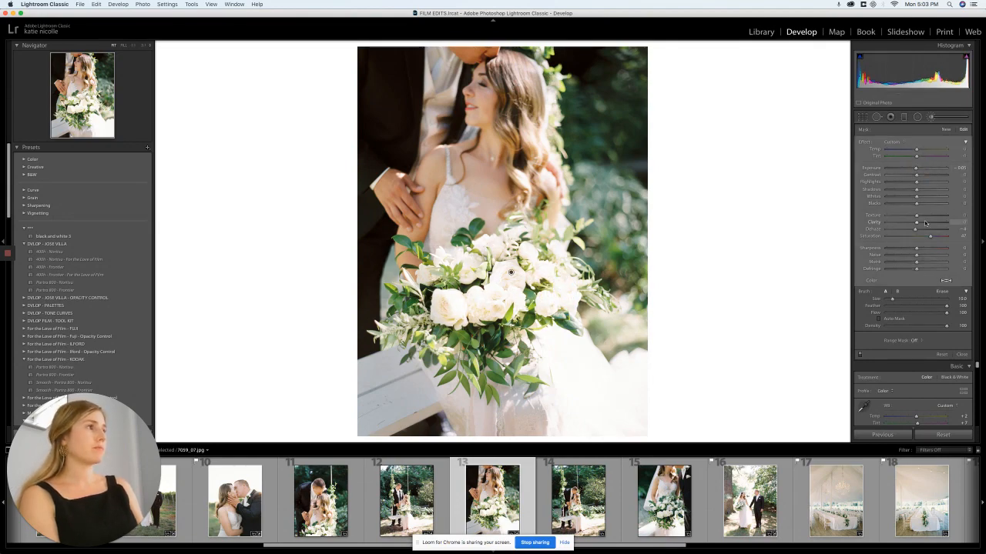
{"action": "left_click", "coordinate": [898, 181]}
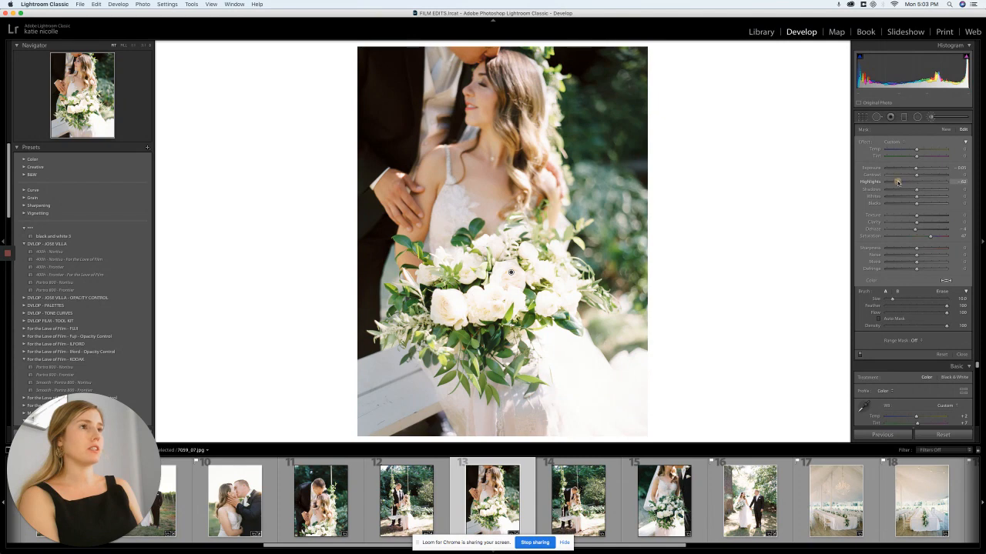
{"action": "mouse_move", "coordinate": [895, 180]}
{"action": "left_mouse_down"}
{"action": "mouse_move", "coordinate": [924, 185]}
{"action": "mouse_move", "coordinate": [905, 182]}
{"action": "left_mouse_up"}
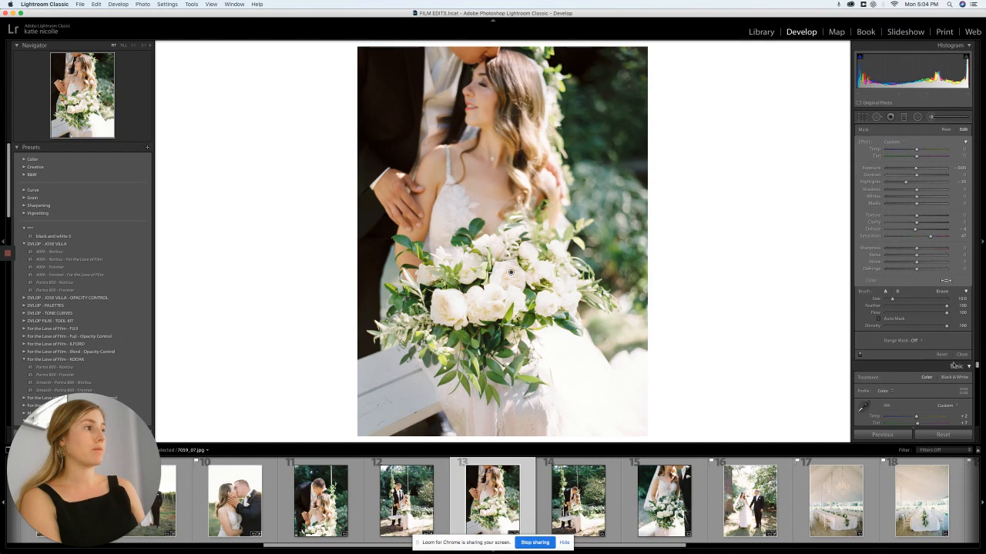
{"action": "left_click", "coordinate": [961, 355]}
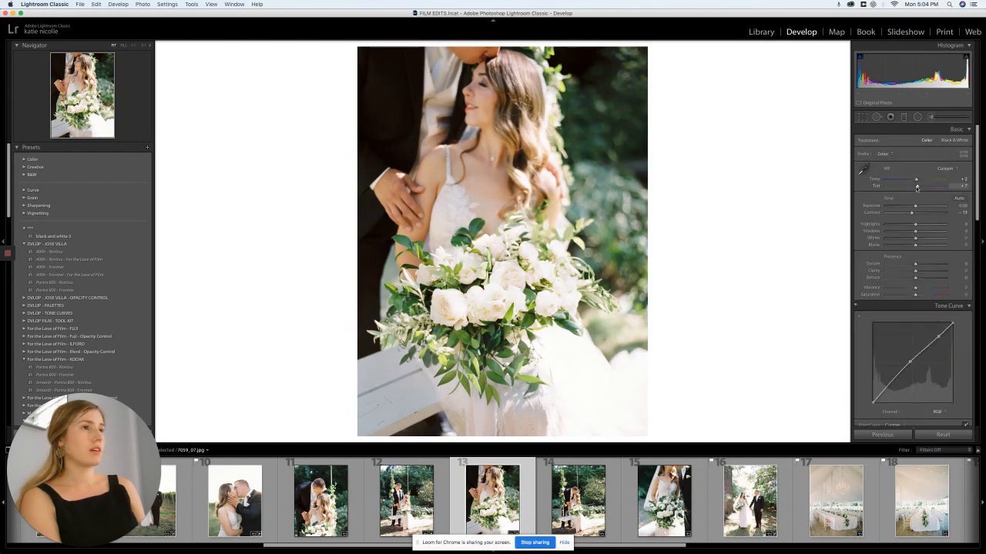
Step: Set the bouquet close-up's yellow hue to -23 and yellow luminance to -7
{"action": "scroll", "coordinate": [915, 232], "scroll_direction": "down", "scroll_amount": 5}
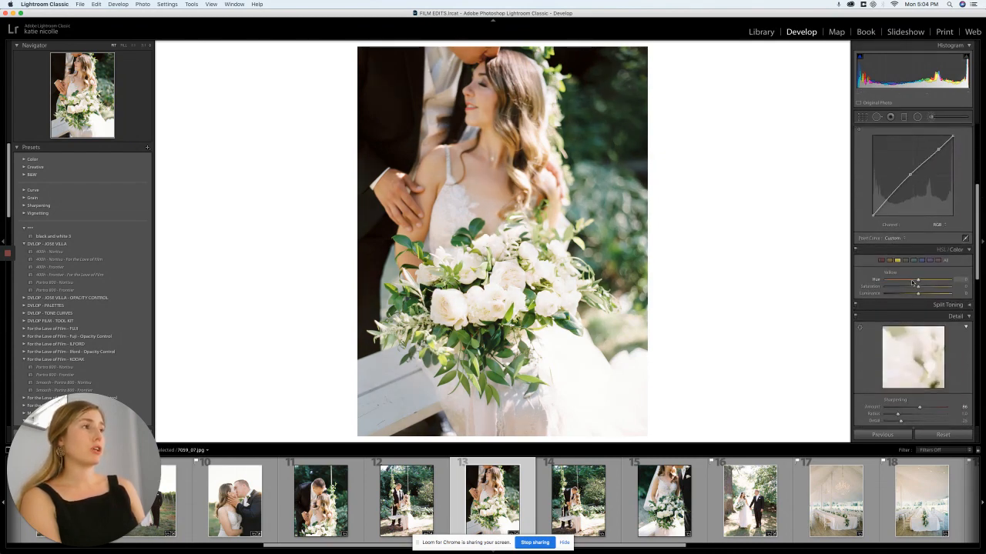
{"action": "left_click_drag", "start_coordinate": [903, 280], "coordinate": [956, 278]}
{"action": "left_click_drag", "start_coordinate": [951, 278], "coordinate": [915, 297]}
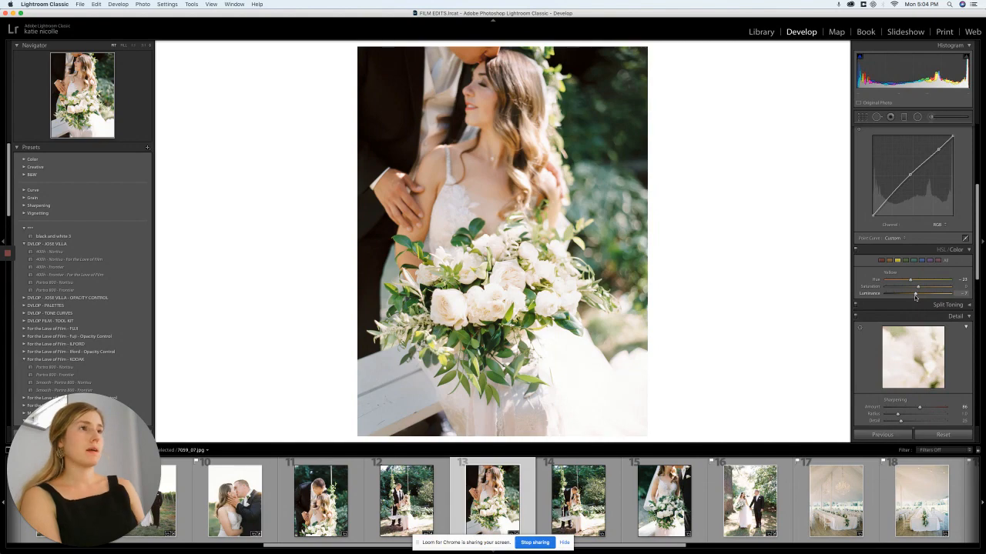
Step: Examine the photo of the couple walking under the trees, comparing it with its original and reviewing its tone, detail and lens correction settings
{"action": "key", "text": "Right"}
{"action": "key", "text": "Right"}
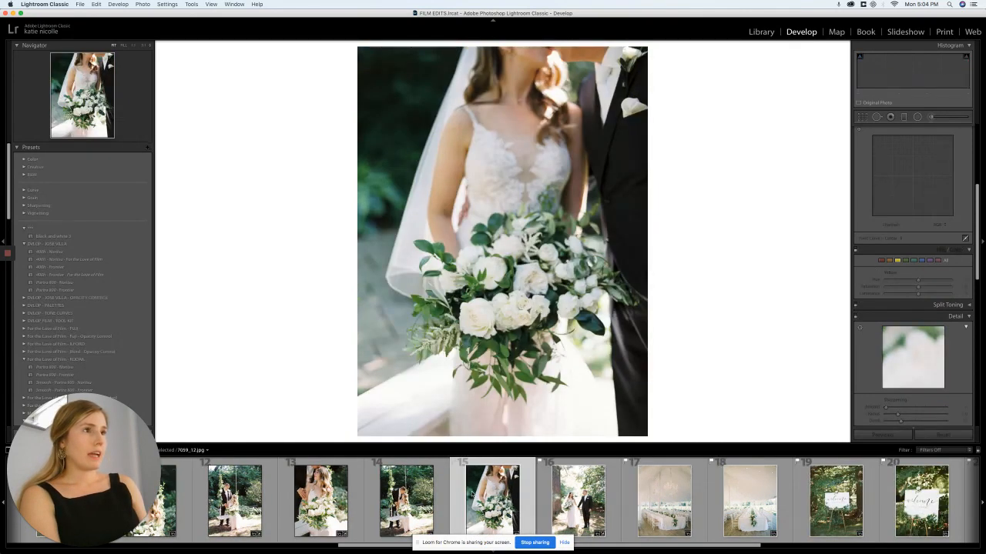
{"action": "key", "text": "Right"}
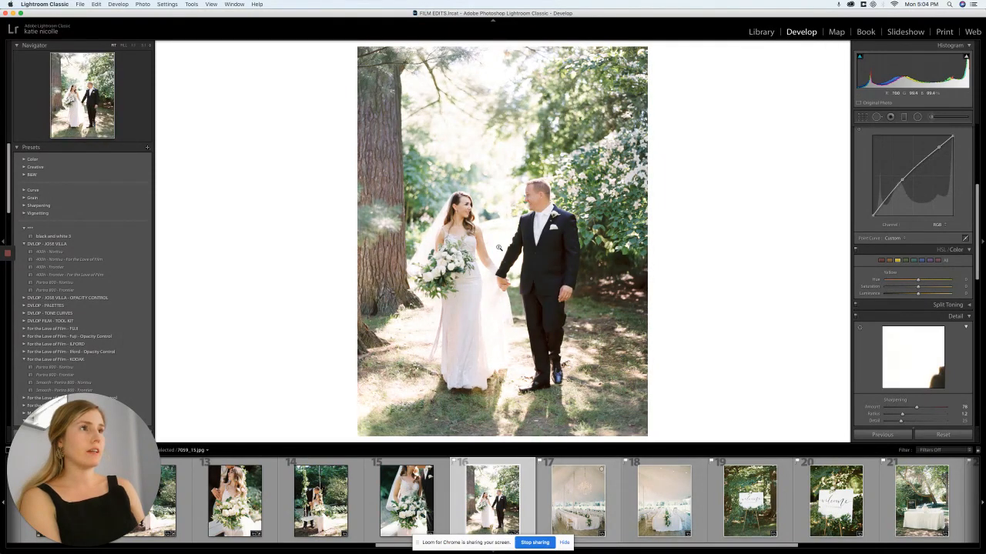
{"action": "key", "text": "backslash"}
{"action": "key", "text": "backslash"}
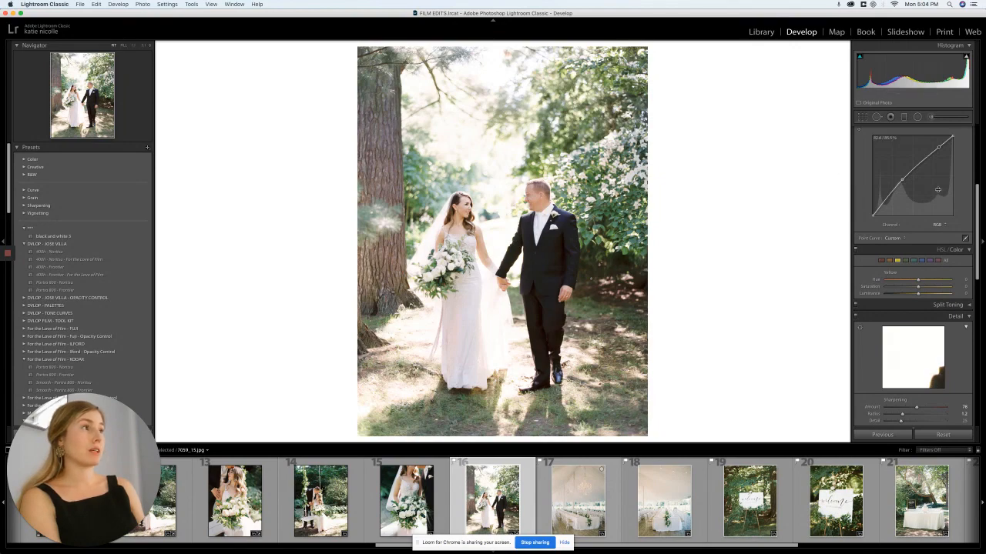
{"action": "scroll", "coordinate": [936, 191], "scroll_direction": "up", "scroll_amount": 3}
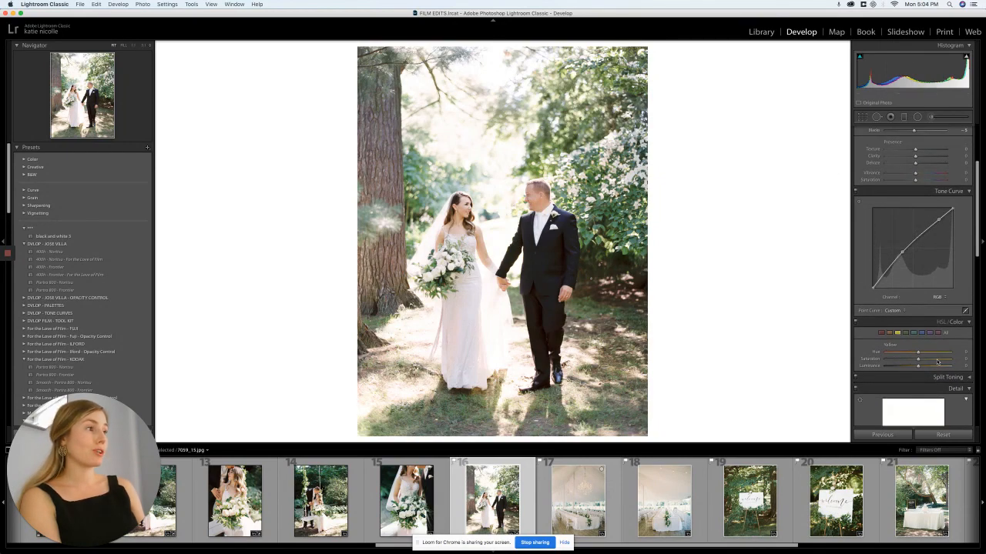
{"action": "scroll", "coordinate": [937, 362], "scroll_direction": "down", "scroll_amount": 10}
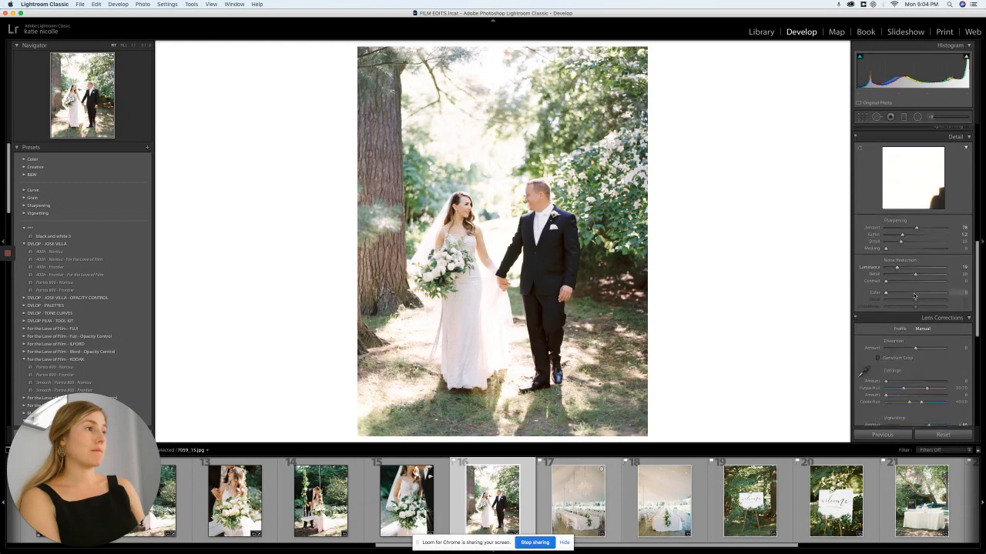
{"action": "scroll", "coordinate": [914, 297], "scroll_direction": "down", "scroll_amount": 1}
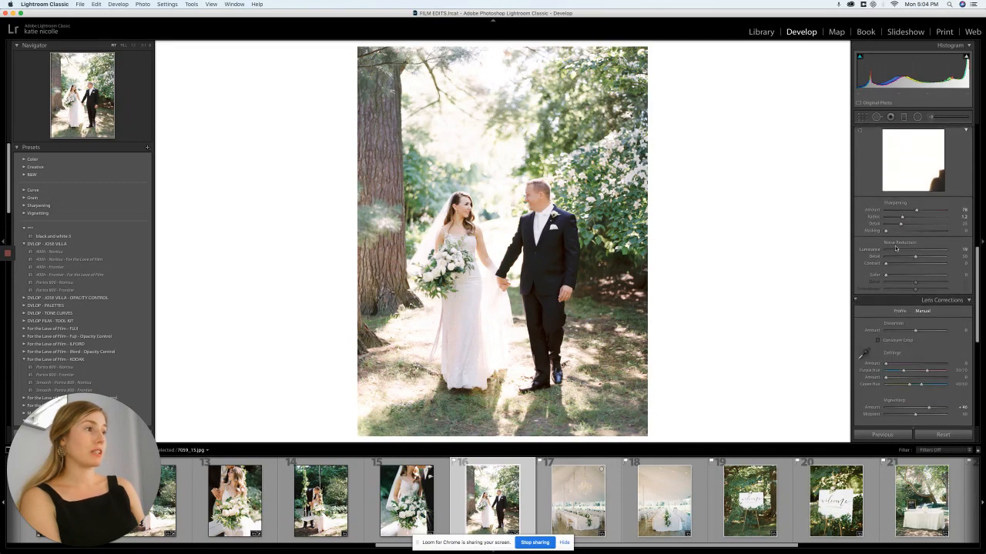
{"action": "scroll", "coordinate": [901, 277], "scroll_direction": "down", "scroll_amount": 2}
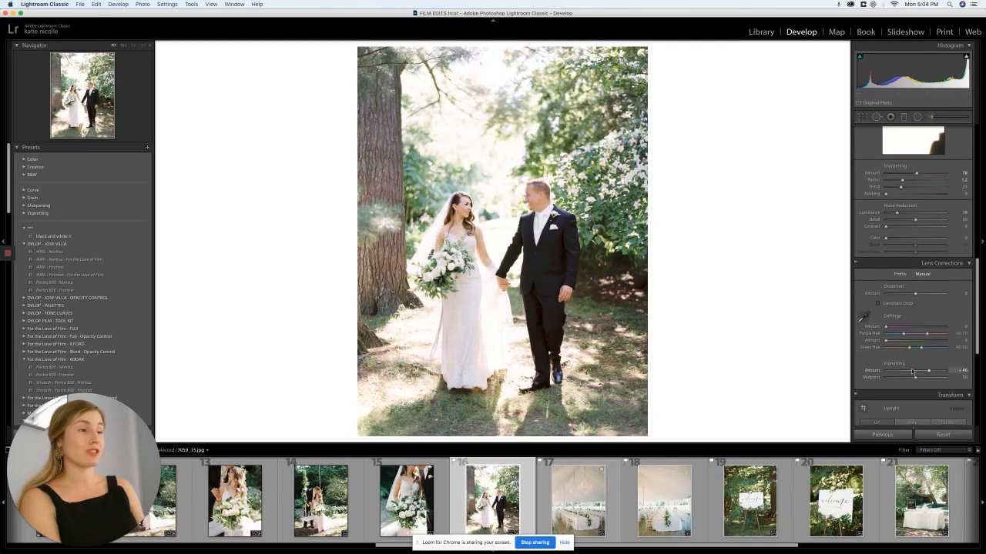
{"action": "scroll", "coordinate": [912, 372], "scroll_direction": "up", "scroll_amount": 15}
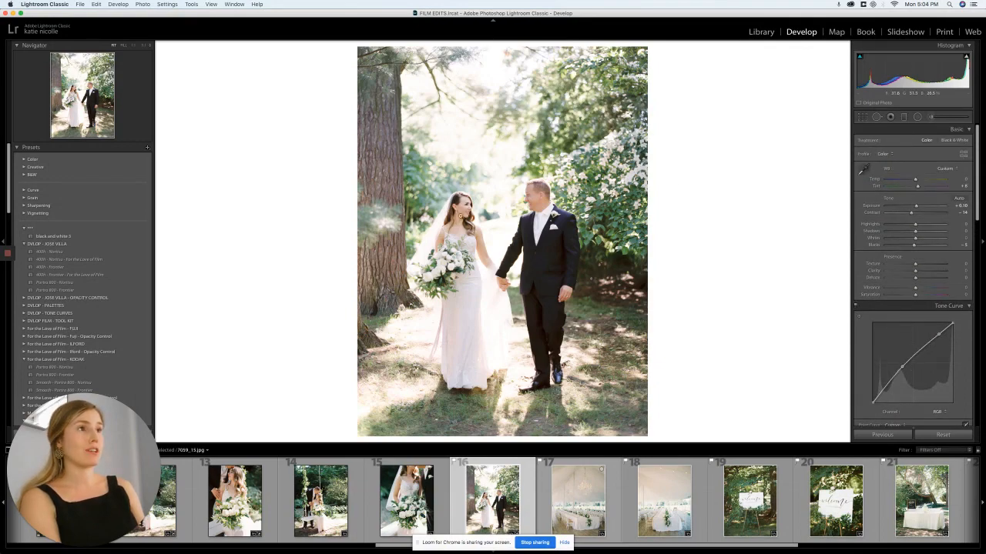
{"action": "left_click", "coordinate": [461, 216]}
{"action": "left_click", "coordinate": [535, 226]}
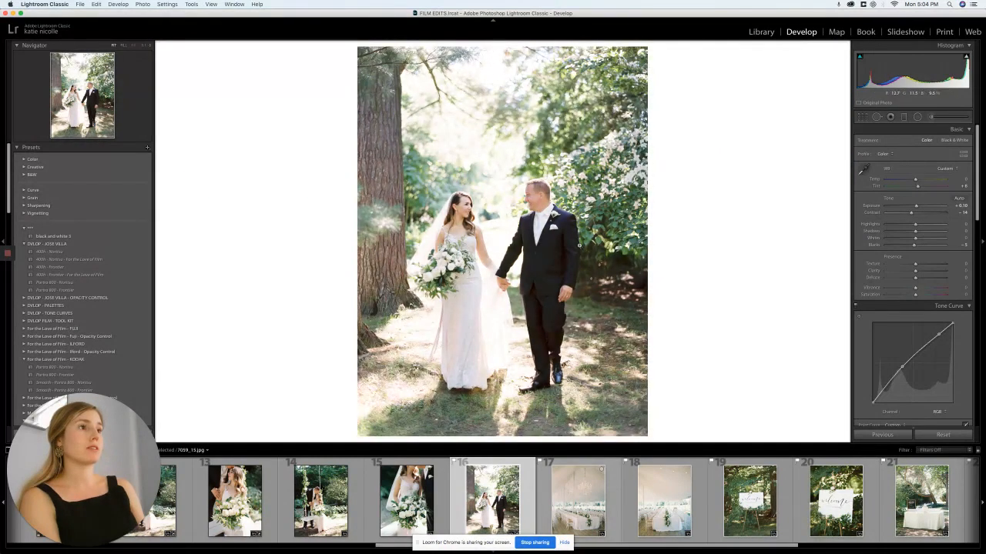
Step: Move on to the tent reception photo with the chandelier and set its luminance noise reduction to 11
{"action": "key", "text": "Right"}
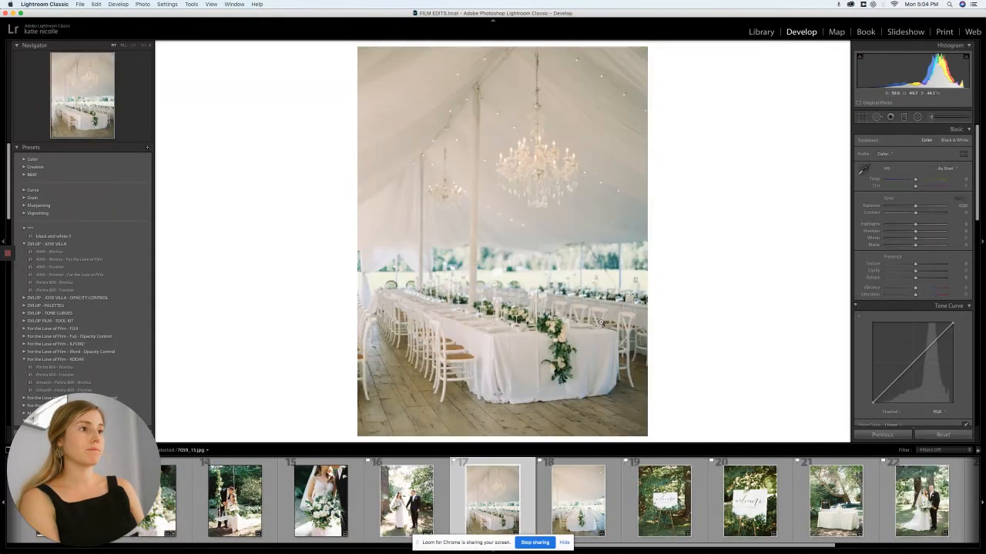
{"action": "scroll", "coordinate": [906, 287], "scroll_direction": "down", "scroll_amount": 10}
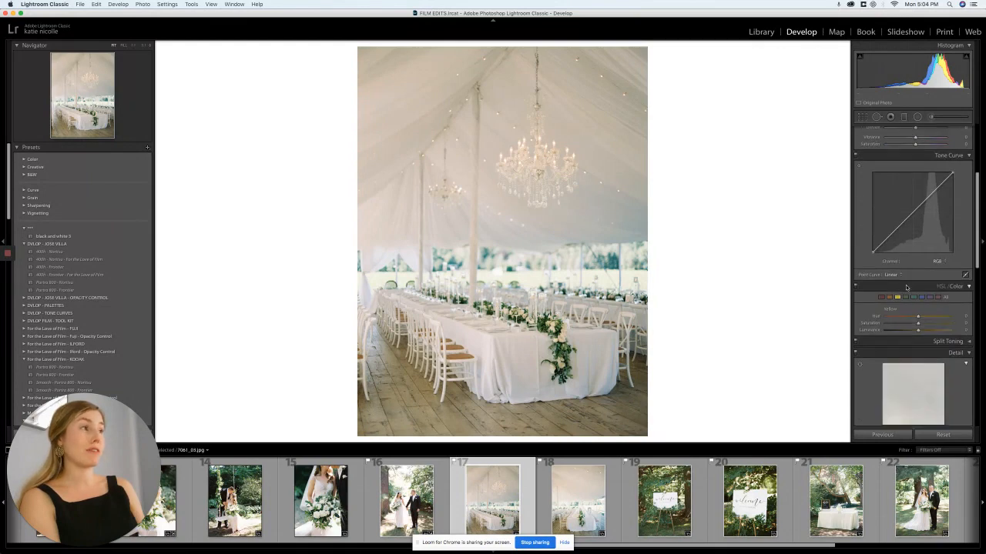
{"action": "scroll", "coordinate": [906, 287], "scroll_direction": "down", "scroll_amount": 5}
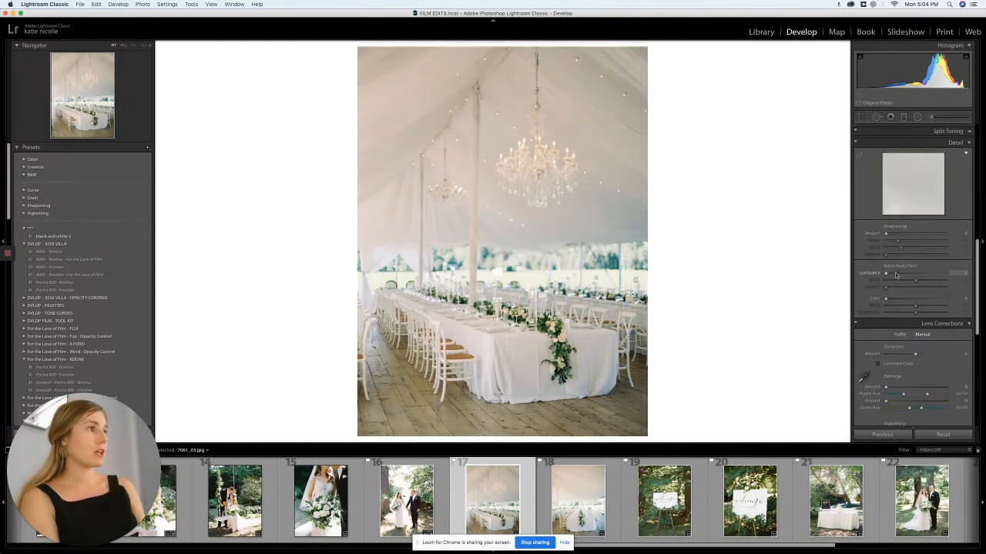
{"action": "left_click", "coordinate": [893, 274]}
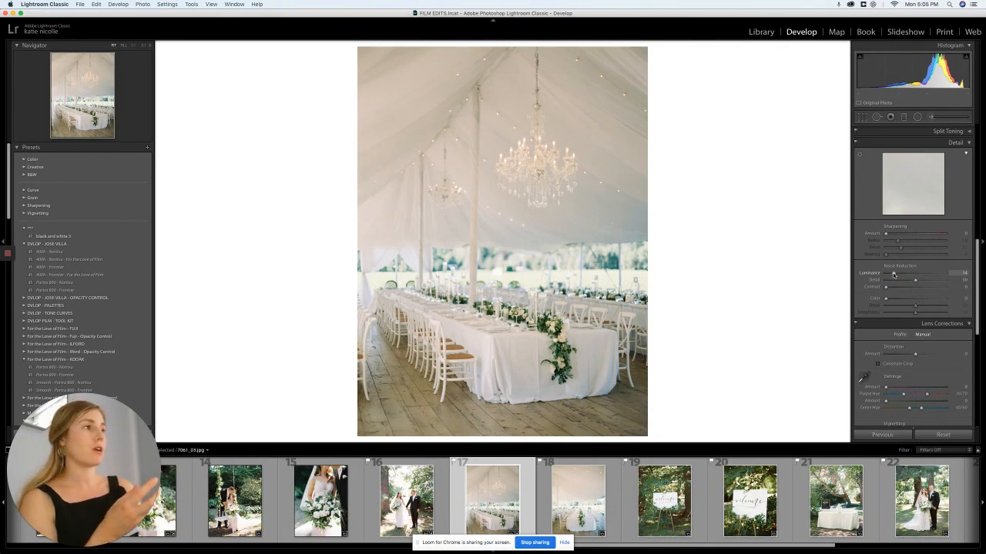
{"action": "left_click", "coordinate": [893, 275]}
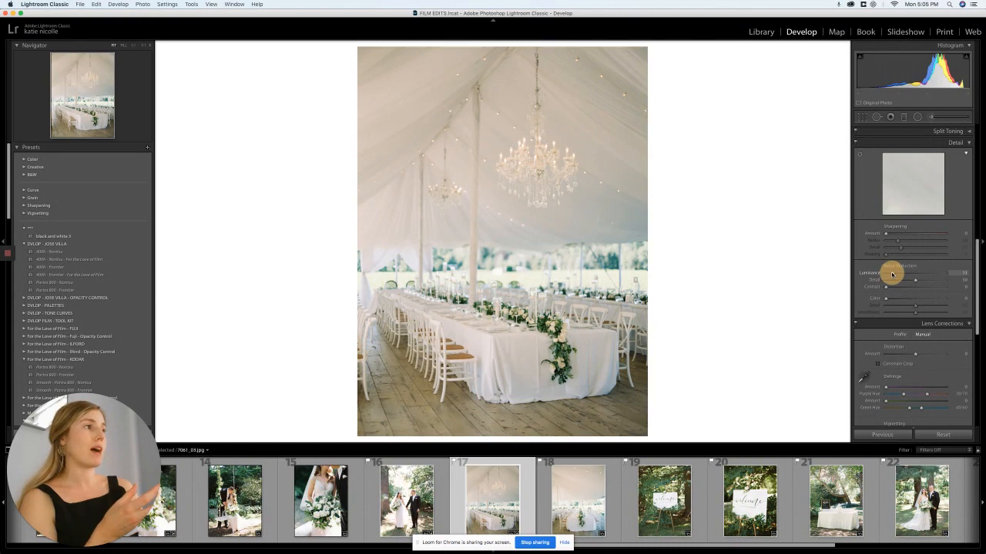
Step: Set the tent photo's sharpening amount to 80 and its lens vignetting correction to +42
{"action": "left_click", "coordinate": [915, 236]}
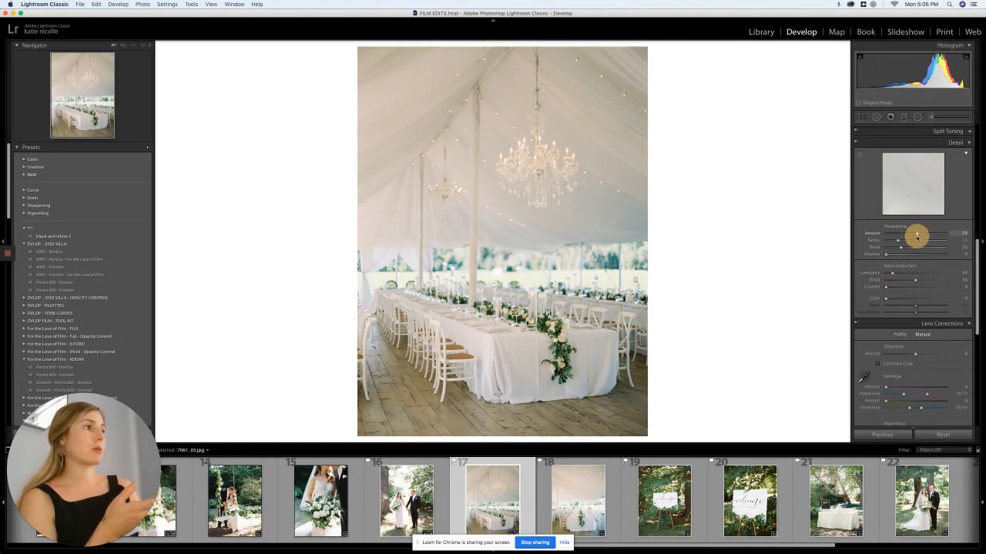
{"action": "left_click_drag", "start_coordinate": [914, 235], "coordinate": [918, 242]}
{"action": "scroll", "coordinate": [917, 242], "scroll_direction": "down", "scroll_amount": 5}
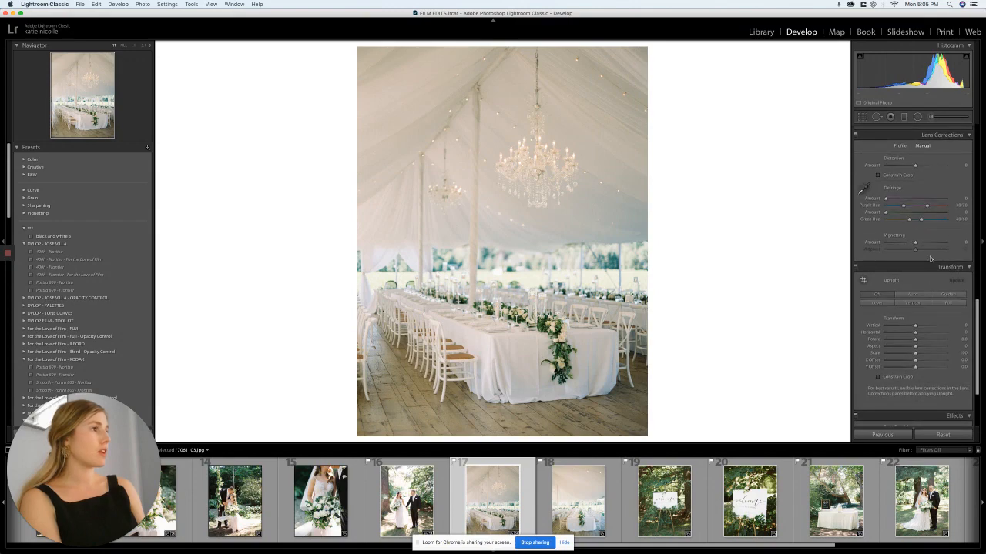
{"action": "left_click", "coordinate": [928, 245]}
Step: Brighten the tent photo by raising a highlight point and a shadow-midtone point on its RGB tone curve
{"action": "scroll", "coordinate": [928, 246], "scroll_direction": "up", "scroll_amount": 5}
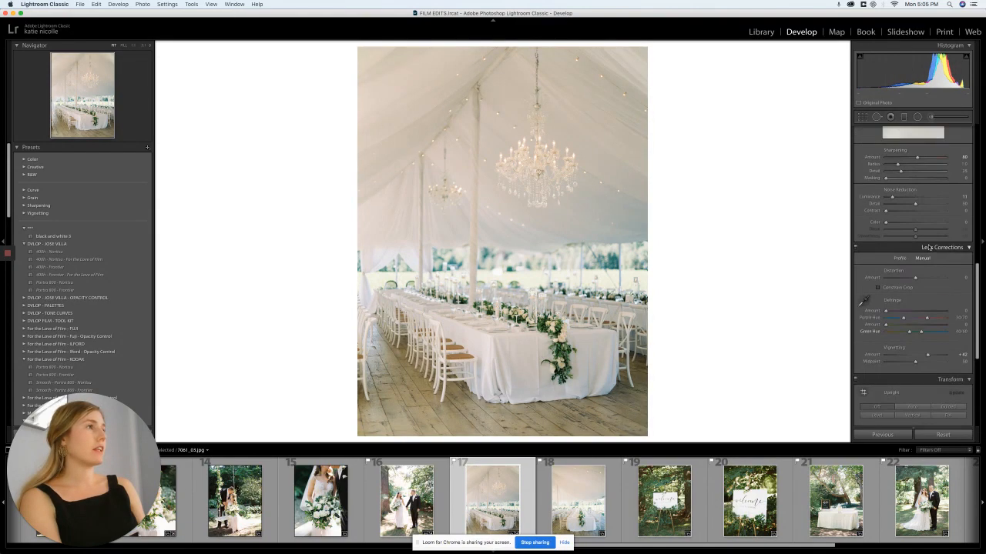
{"action": "scroll", "coordinate": [928, 246], "scroll_direction": "up", "scroll_amount": 3}
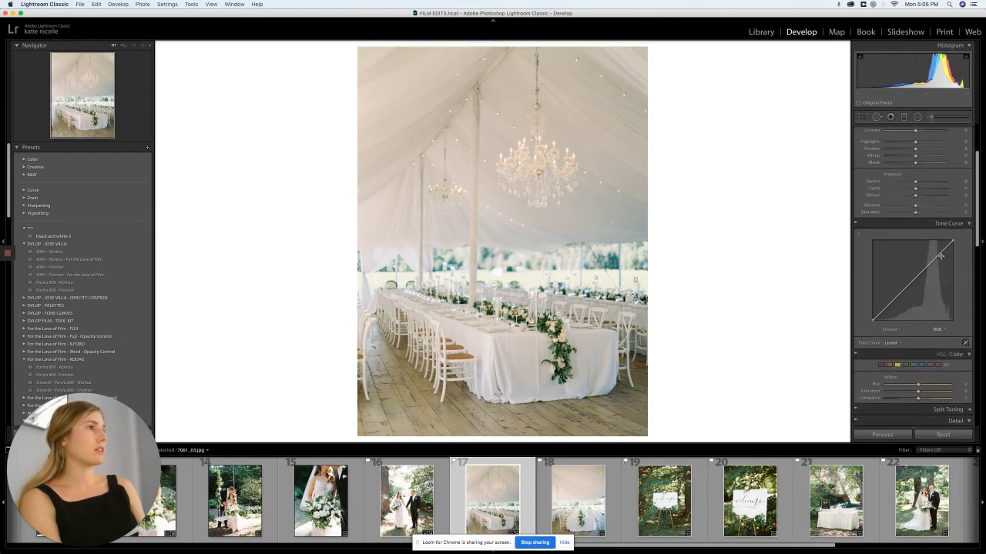
{"action": "left_click_drag", "start_coordinate": [940, 256], "coordinate": [933, 252]}
{"action": "left_click_drag", "start_coordinate": [905, 288], "coordinate": [898, 285]}
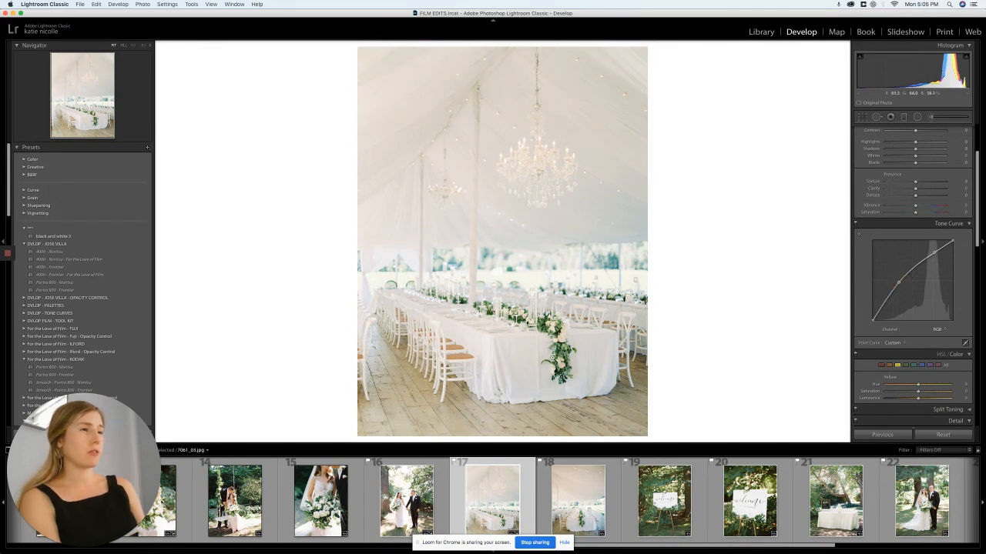
Step: Compare the brightened tent photo repeatedly with its unedited original, checking the canopy and tablecloth
{"action": "key", "text": "backslash"}
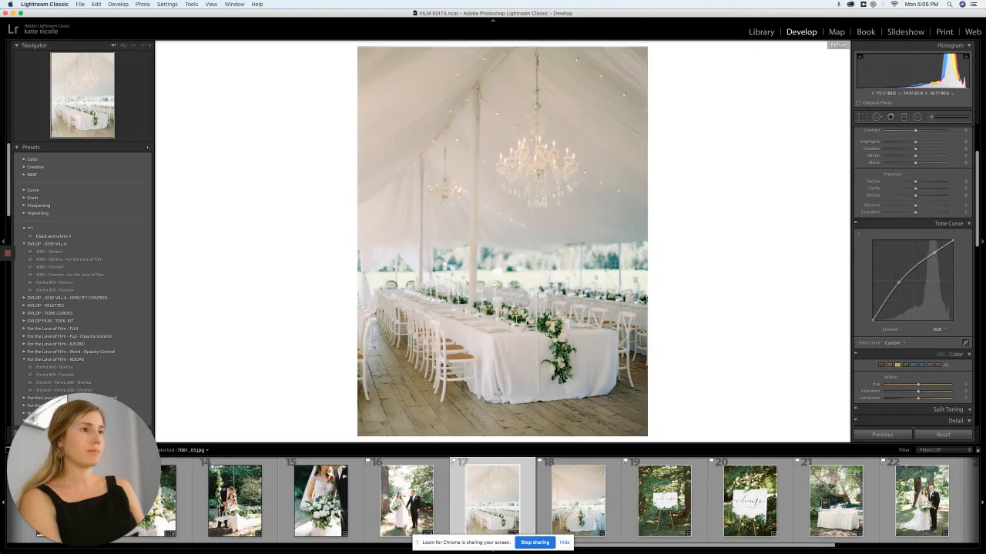
{"action": "key", "text": "backslash"}
{"action": "key", "text": "backslash"}
{"action": "key", "text": "backslash"}
{"action": "key", "text": "backslash"}
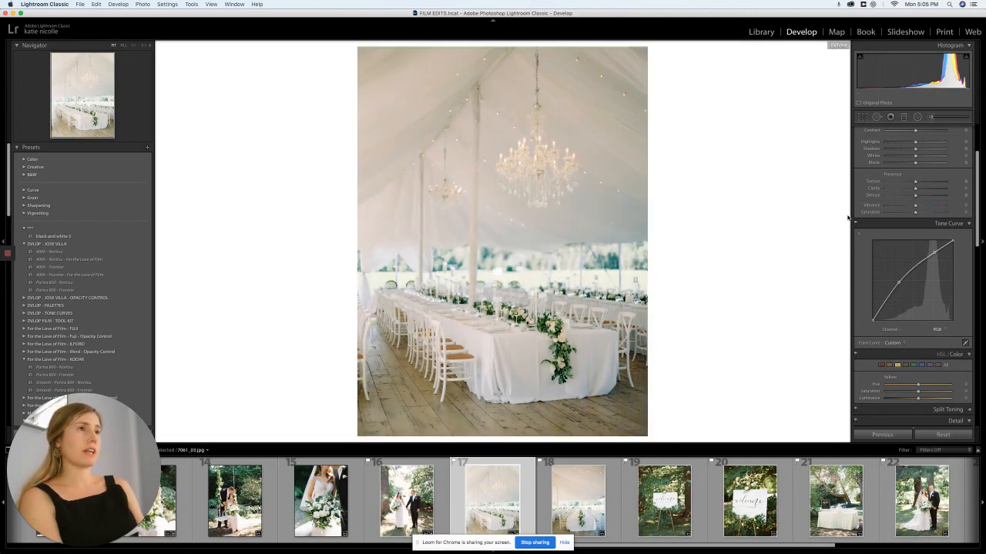
{"action": "key", "text": "backslash"}
{"action": "key", "text": "backslash"}
{"action": "key", "text": "backslash"}
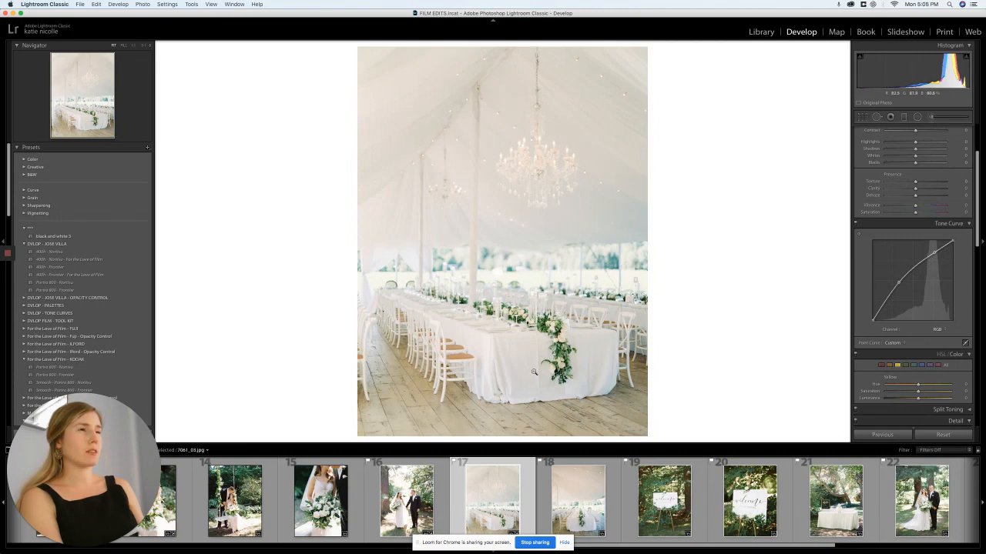
Step: Raise the tent photo's tint to +12 and compare the result with the original
{"action": "scroll", "coordinate": [945, 190], "scroll_direction": "up", "scroll_amount": 5}
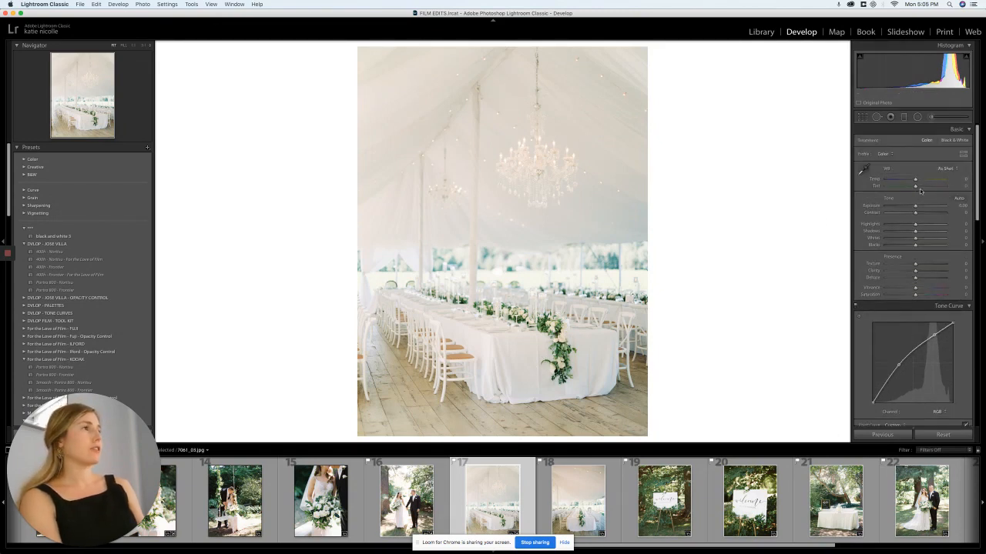
{"action": "left_click_drag", "start_coordinate": [915, 187], "coordinate": [917, 188]}
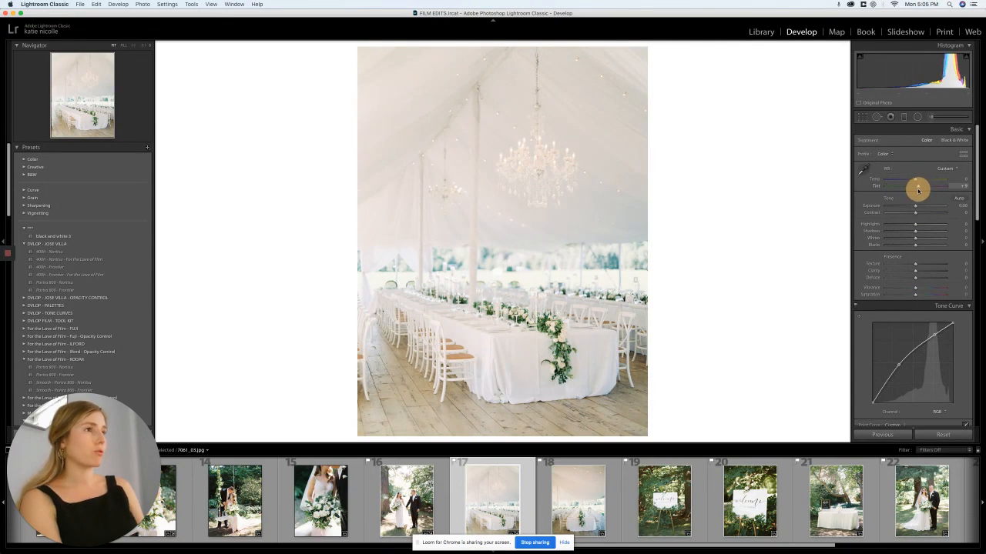
{"action": "mouse_move", "coordinate": [918, 191]}
{"action": "left_mouse_down"}
{"action": "mouse_move", "coordinate": [930, 194]}
{"action": "mouse_move", "coordinate": [898, 193]}
{"action": "mouse_move", "coordinate": [918, 194]}
{"action": "left_mouse_up"}
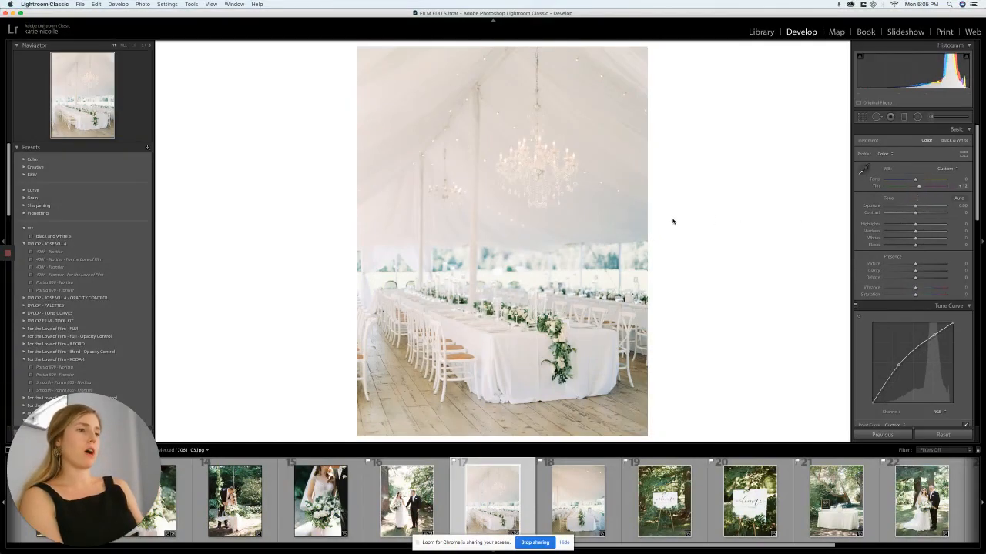
{"action": "key", "text": "backslash"}
{"action": "key", "text": "backslash"}
{"action": "key", "text": "backslash"}
{"action": "key", "text": "backslash"}
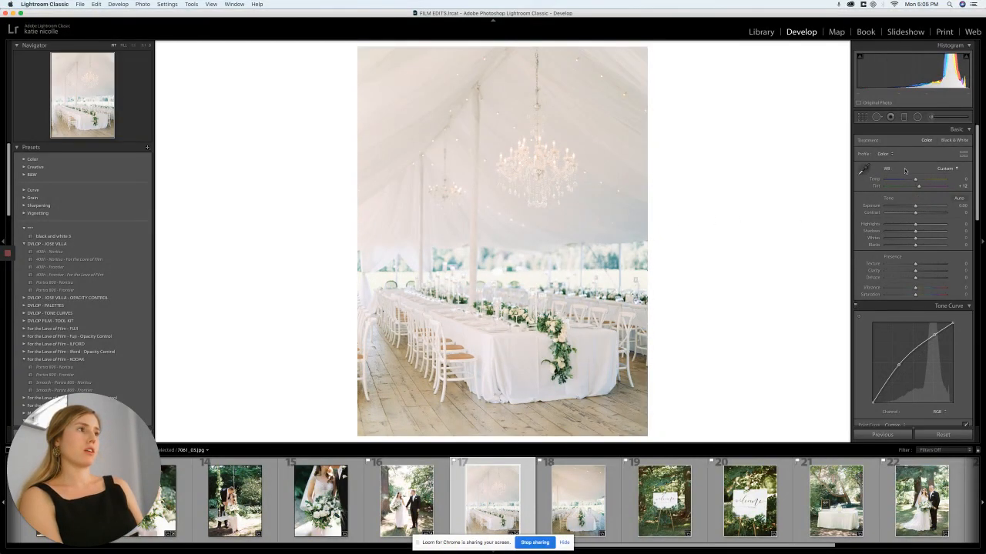
Step: Set the tent photo's tint to +16 and check it repeatedly against the unedited original
{"action": "left_click_drag", "start_coordinate": [918, 186], "coordinate": [920, 187]}
{"action": "key", "text": "backslash"}
{"action": "key", "text": "backslash"}
{"action": "key", "text": "backslash"}
{"action": "key", "text": "backslash"}
{"action": "key", "text": "backslash"}
{"action": "key", "text": "backslash"}
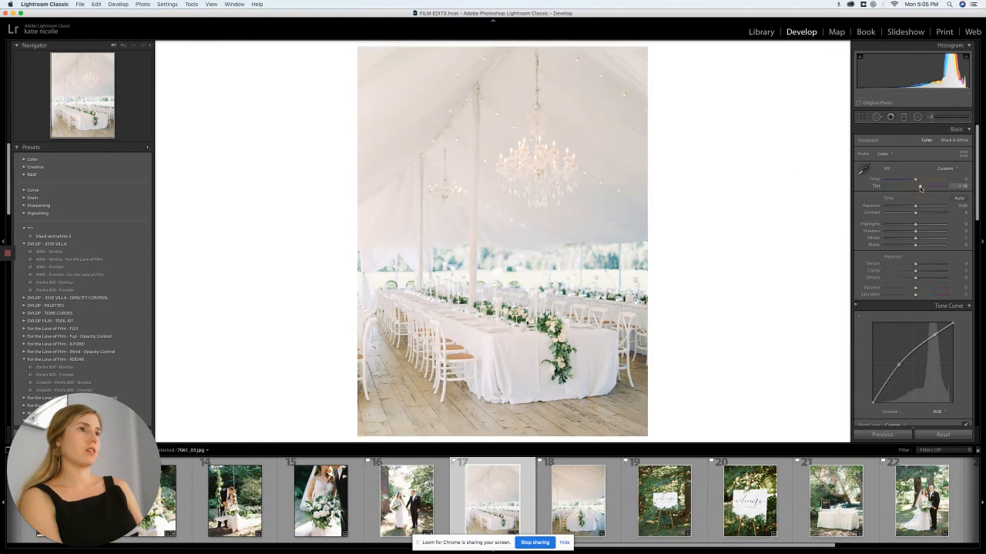
{"action": "key", "text": "backslash"}
{"action": "key", "text": "backslash"}
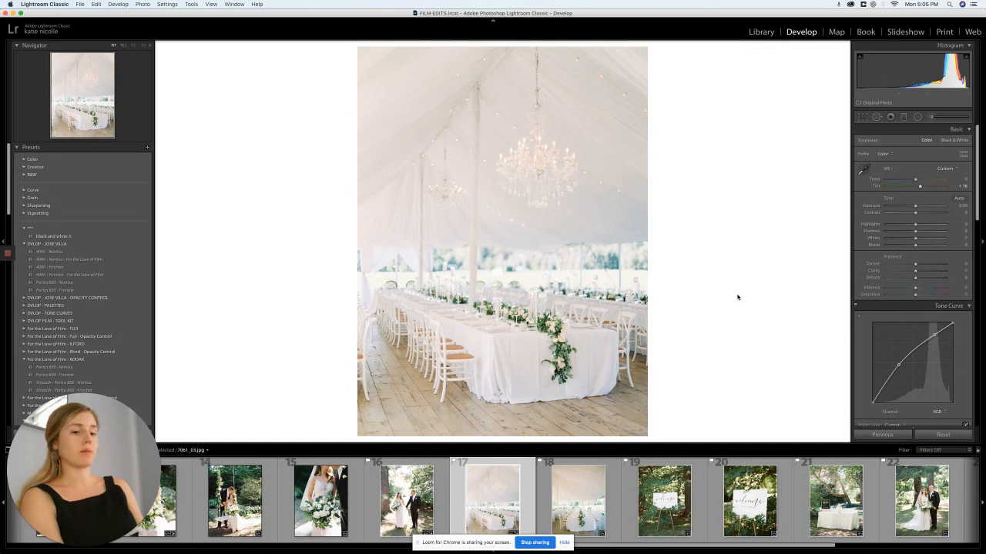
Step: Compare the edited chandelier tent photo side by side with the neighbouring unedited tent photo in Reference View
{"action": "key", "text": "shift+r"}
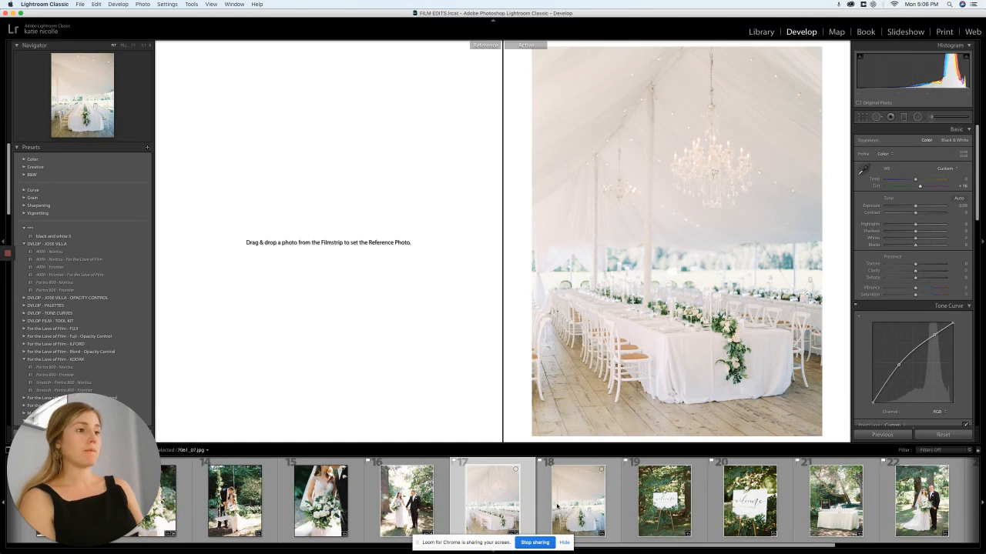
{"action": "left_click_drag", "start_coordinate": [568, 502], "coordinate": [327, 192]}
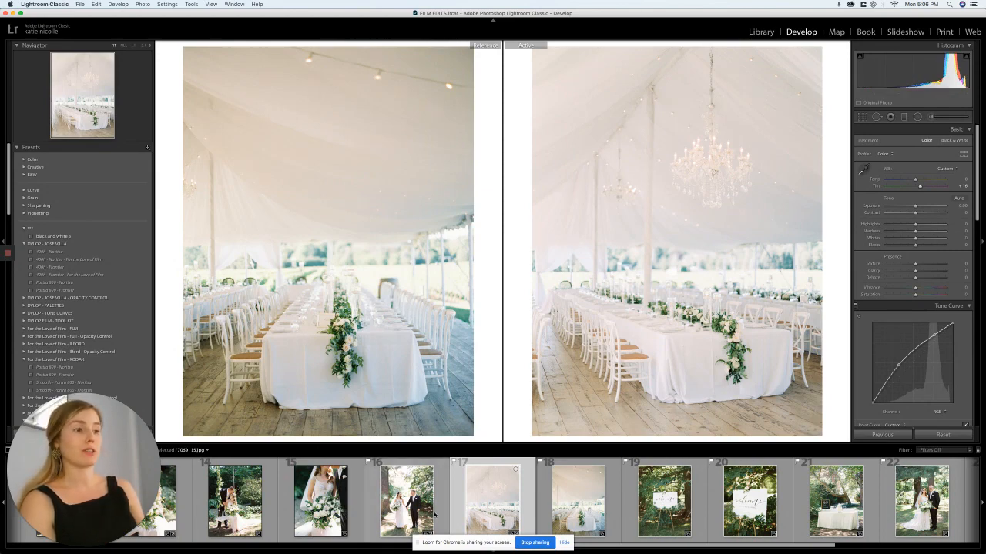
{"action": "left_click", "coordinate": [862, 117]}
{"action": "left_click", "coordinate": [570, 171]}
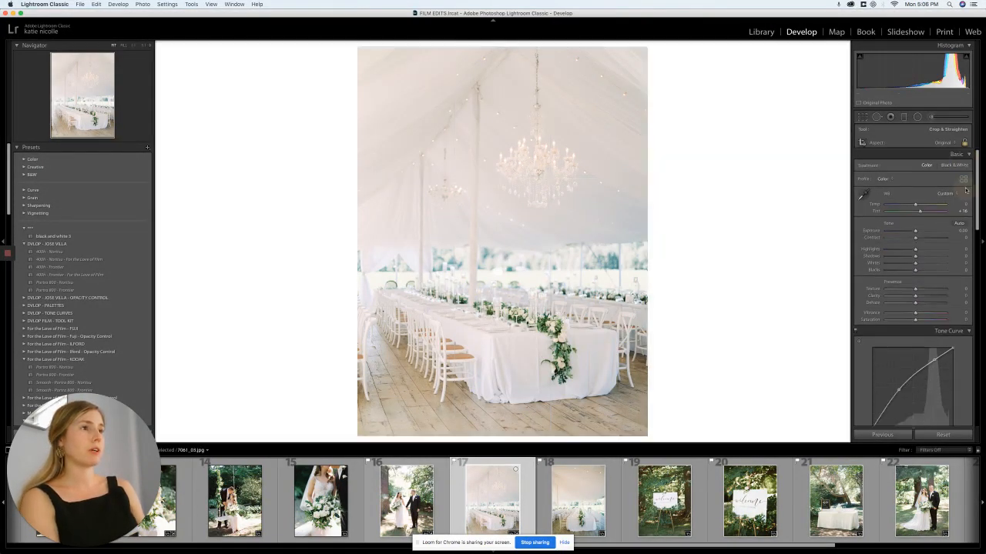
Step: Apply the chandelier tent photo's settings to the neighbouring tent photo and compare the result repeatedly with its unedited original
{"action": "key", "text": "Right"}
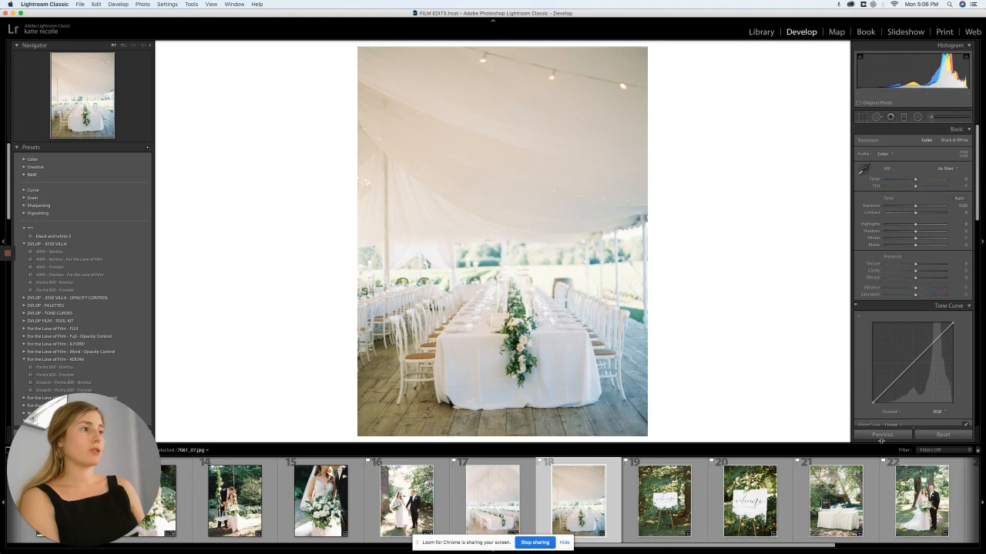
{"action": "left_click", "coordinate": [881, 436]}
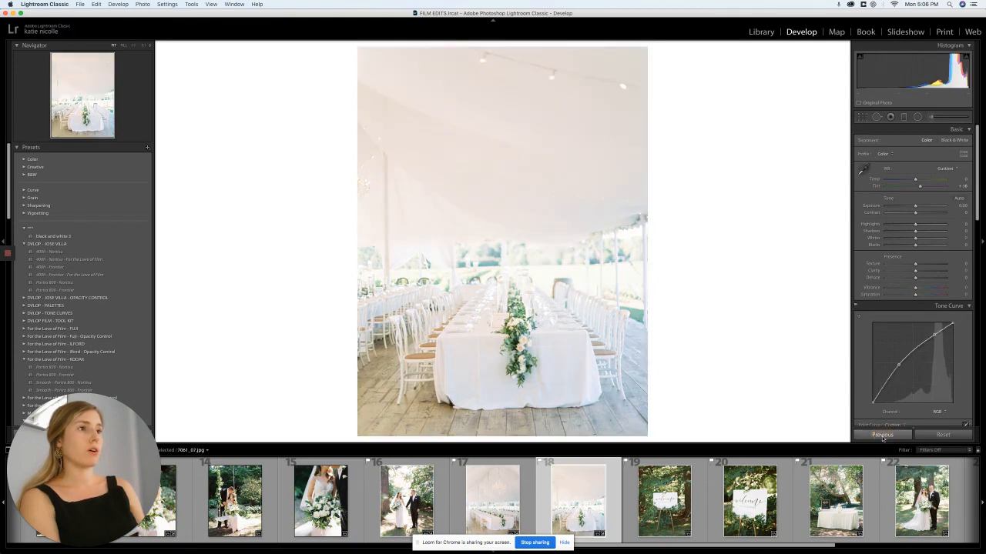
{"action": "key", "text": "backslash"}
{"action": "key", "text": "backslash"}
{"action": "key", "text": "backslash"}
{"action": "key", "text": "backslash"}
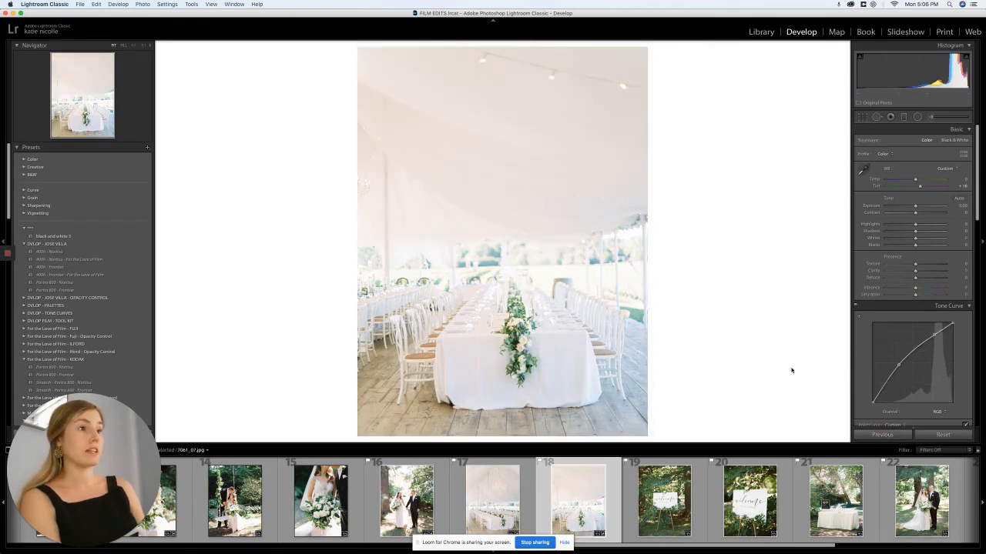
{"action": "key", "text": "backslash"}
{"action": "key", "text": "backslash"}
{"action": "key", "text": "backslash"}
{"action": "key", "text": "backslash"}
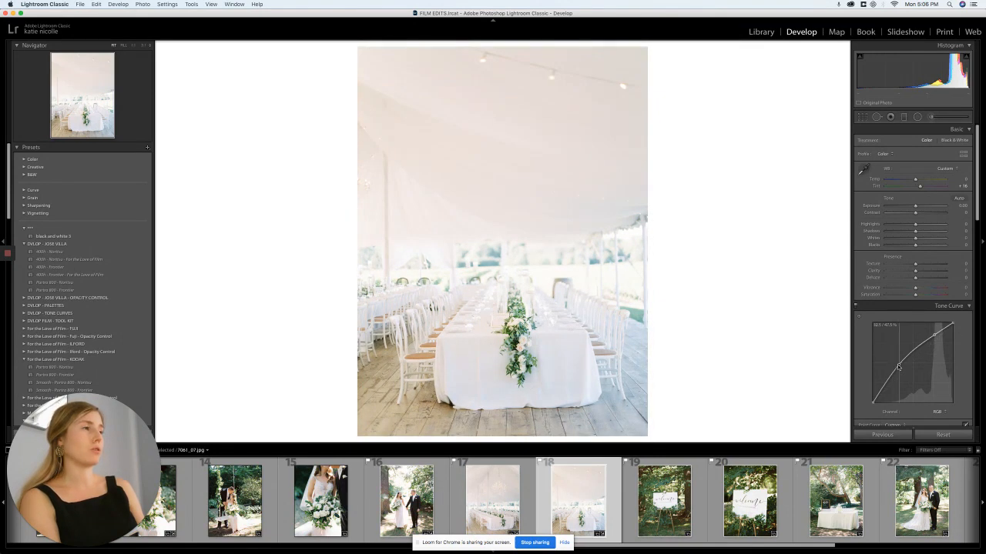
Step: Slightly lower the points on the second tent photo's RGB tone curve and check the result against the original
{"action": "left_click", "coordinate": [898, 366]}
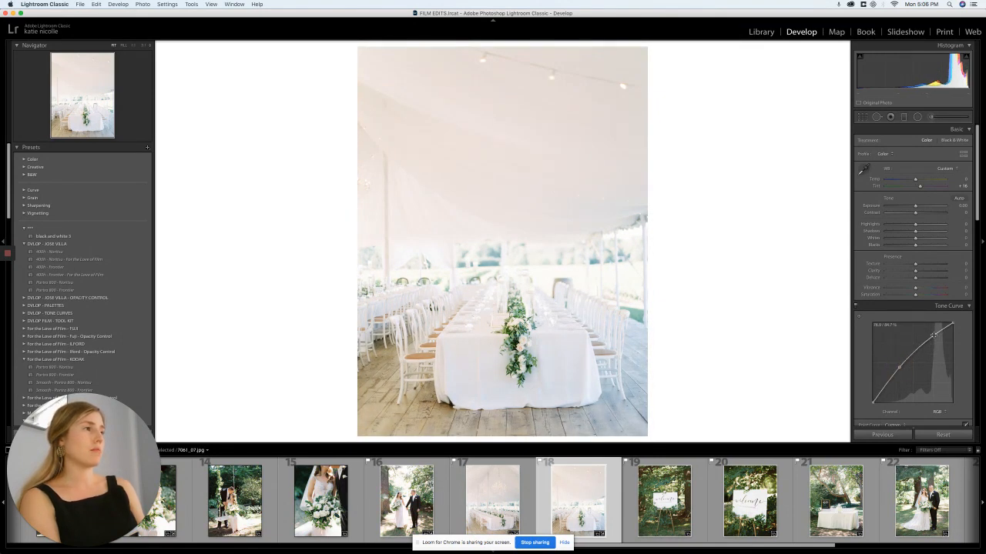
{"action": "key", "text": "backslash"}
{"action": "key", "text": "backslash"}
{"action": "key", "text": "backslash"}
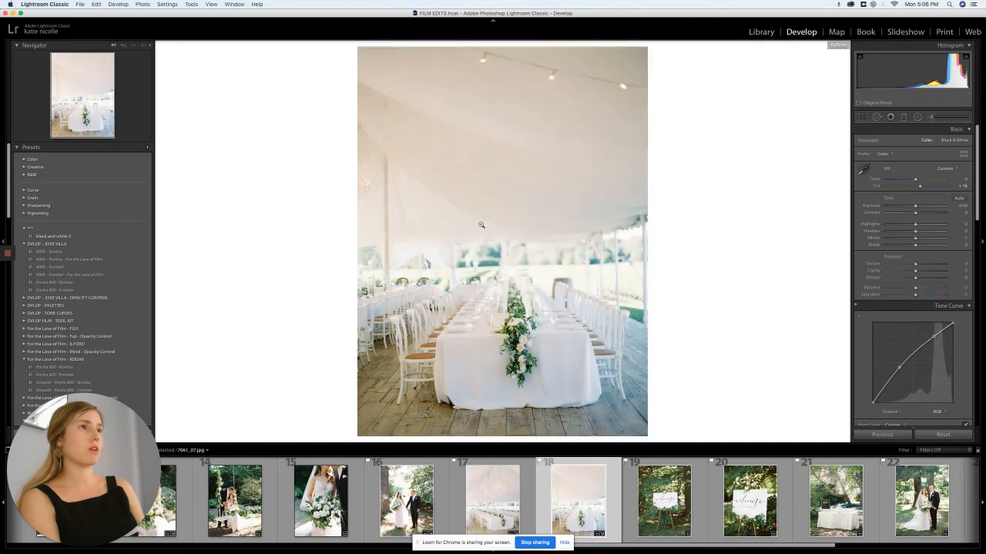
{"action": "key", "text": "backslash"}
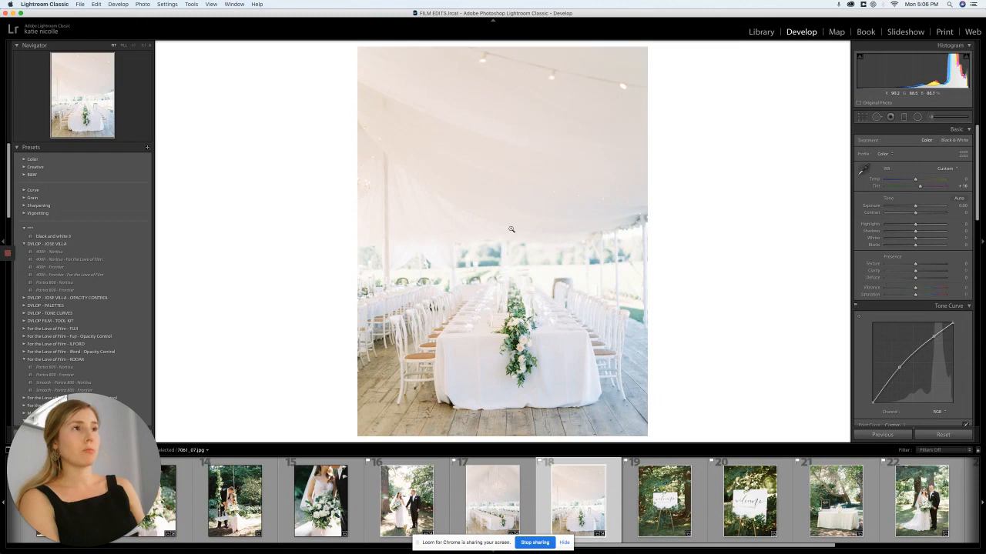
{"action": "key", "text": "backslash"}
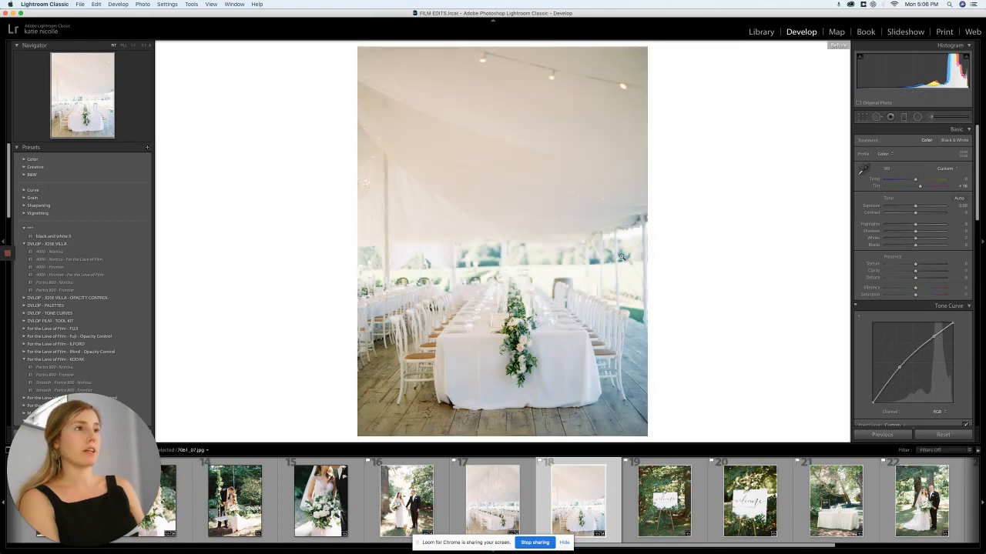
{"action": "key", "text": "backslash"}
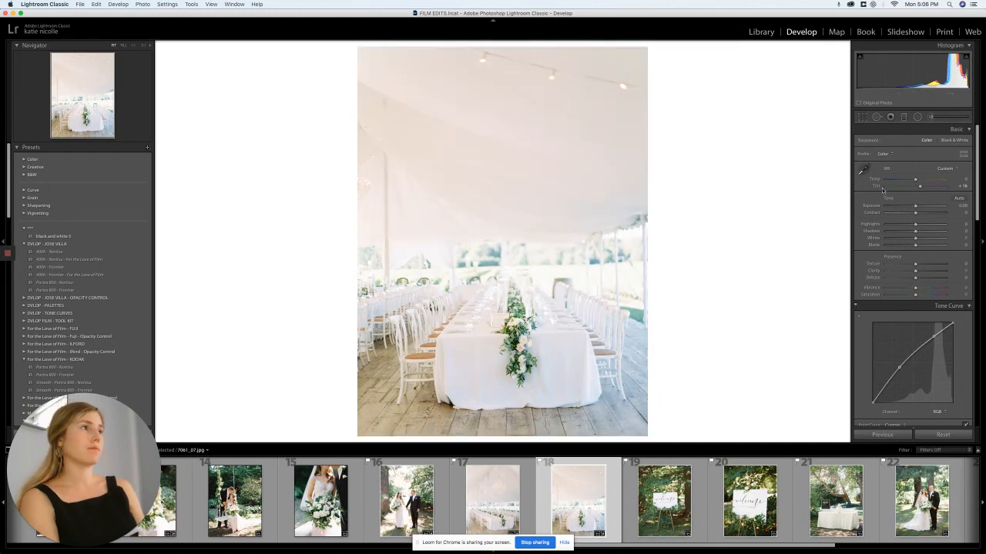
Step: Set the second tent photo's tint to +22 and compare it with the edited chandelier tent photo in Reference View
{"action": "left_click_drag", "start_coordinate": [920, 187], "coordinate": [922, 185]}
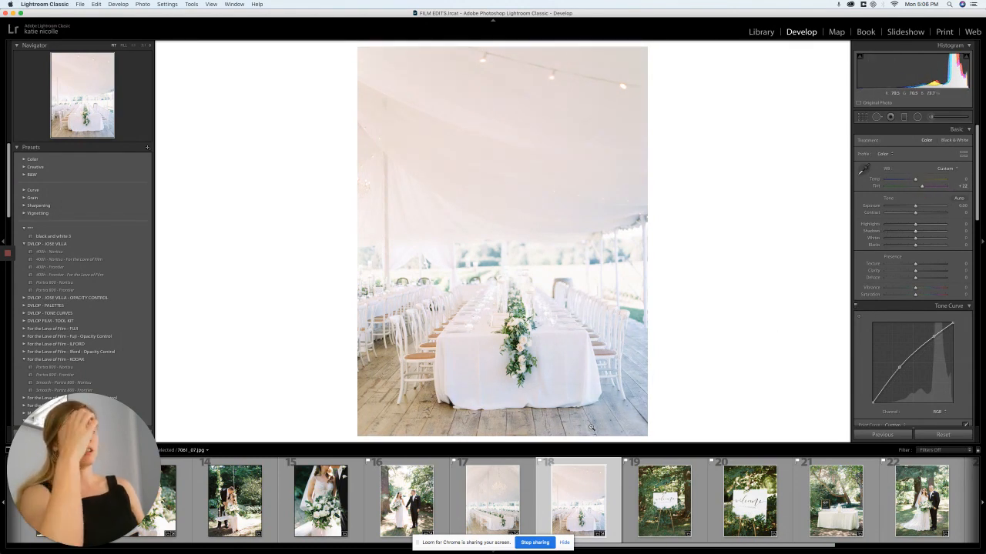
{"action": "key", "text": "y"}
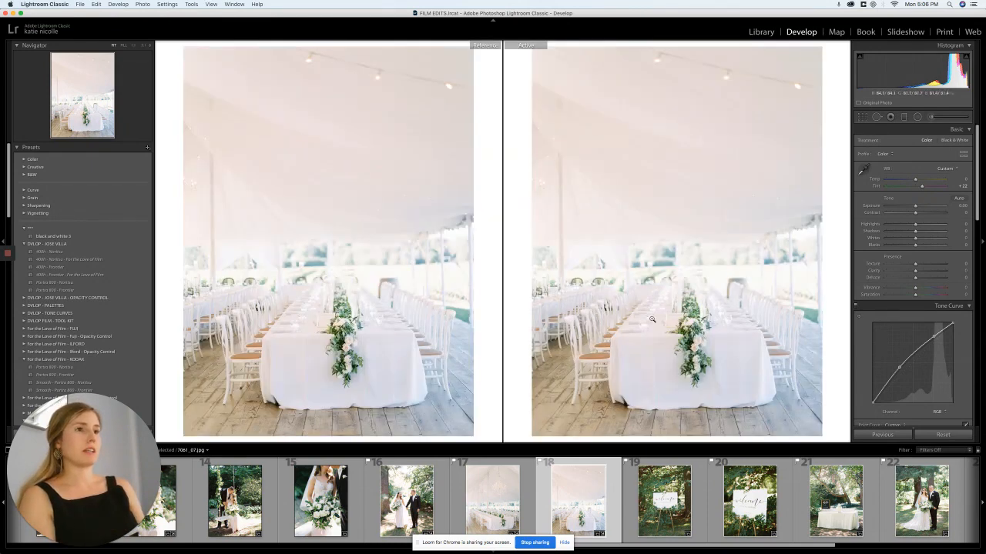
{"action": "left_click_drag", "start_coordinate": [506, 510], "coordinate": [401, 375]}
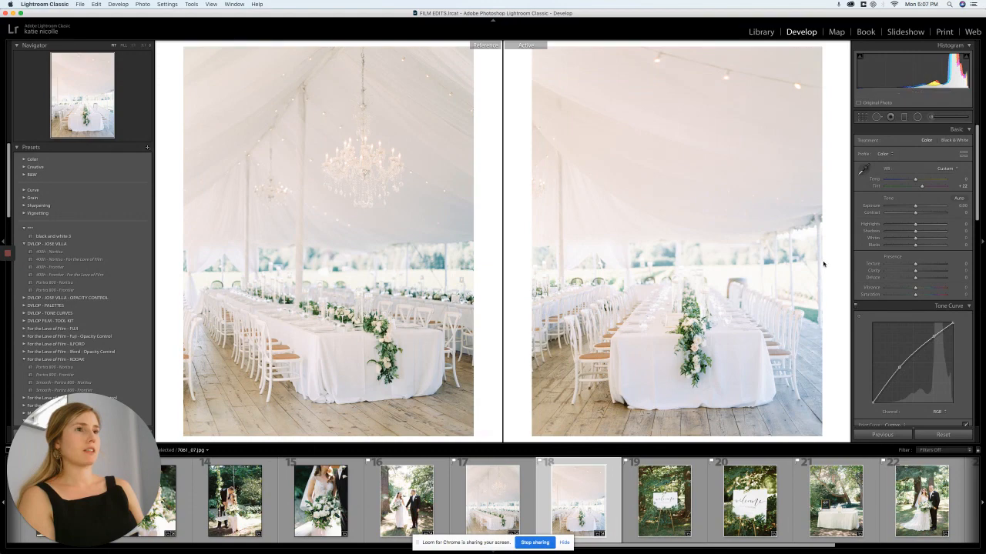
{"action": "left_click", "coordinate": [876, 116]}
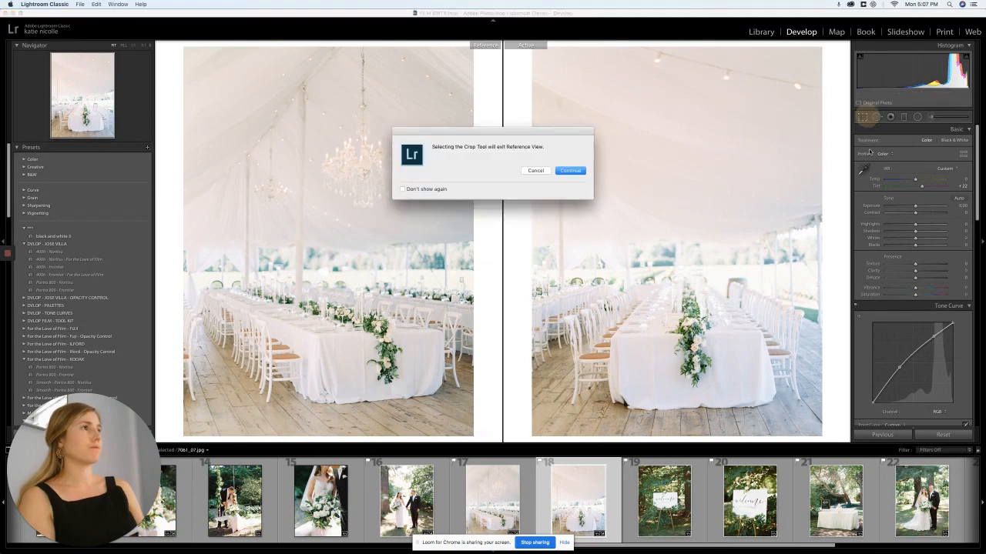
{"action": "key", "text": "Return"}
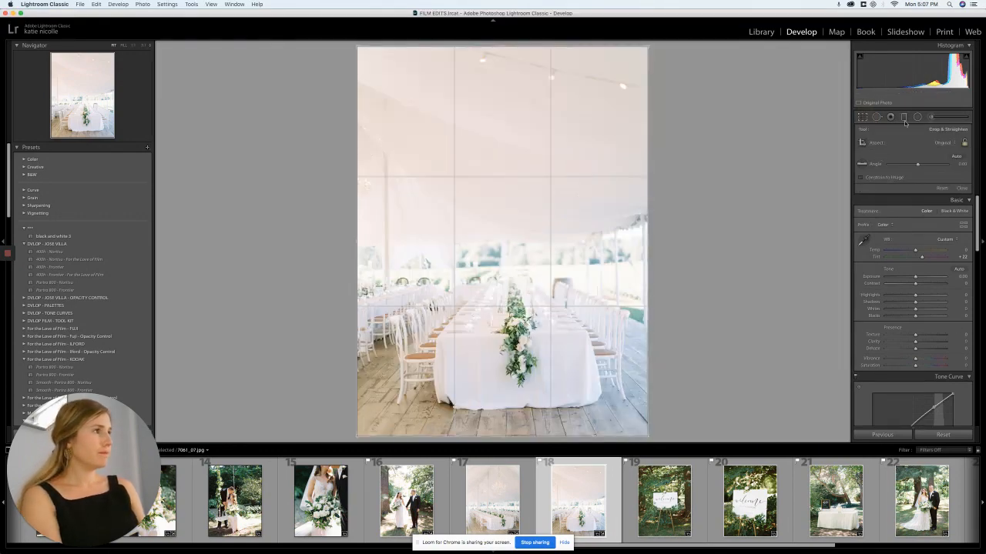
{"action": "left_click", "coordinate": [959, 189]}
Step: Raise the sharpening amount on the welcome sign photo and set its lens vignetting correction to +44
{"action": "key", "text": "Right"}
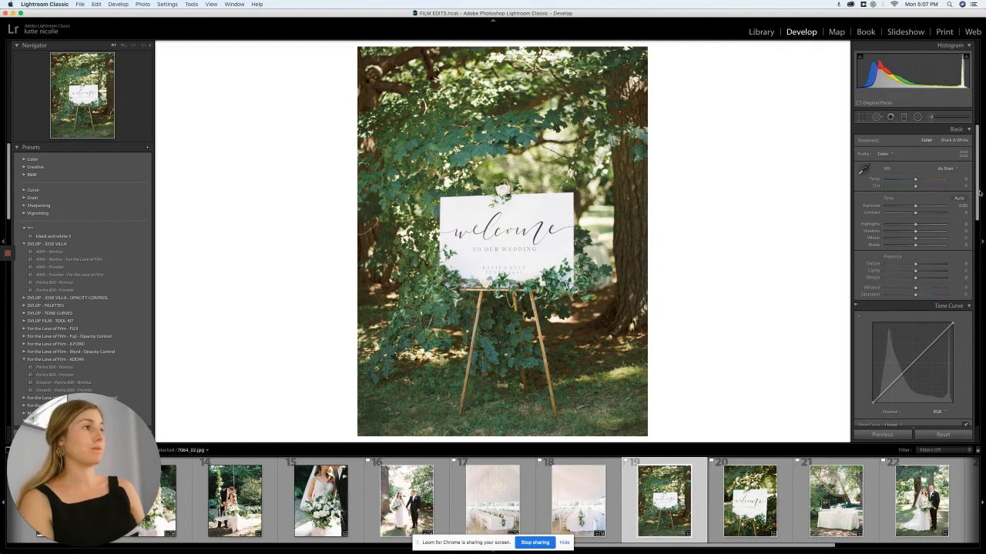
{"action": "scroll", "coordinate": [950, 247], "scroll_direction": "down", "scroll_amount": 5}
{"action": "scroll", "coordinate": [951, 247], "scroll_direction": "down", "scroll_amount": 6}
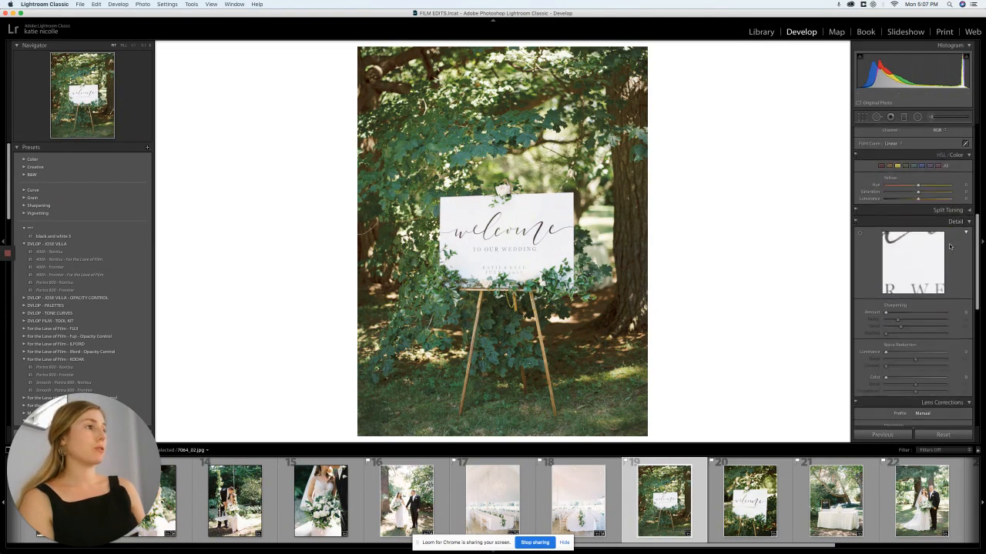
{"action": "left_click_drag", "start_coordinate": [901, 221], "coordinate": [922, 222]}
{"action": "scroll", "coordinate": [922, 231], "scroll_direction": "down", "scroll_amount": 3}
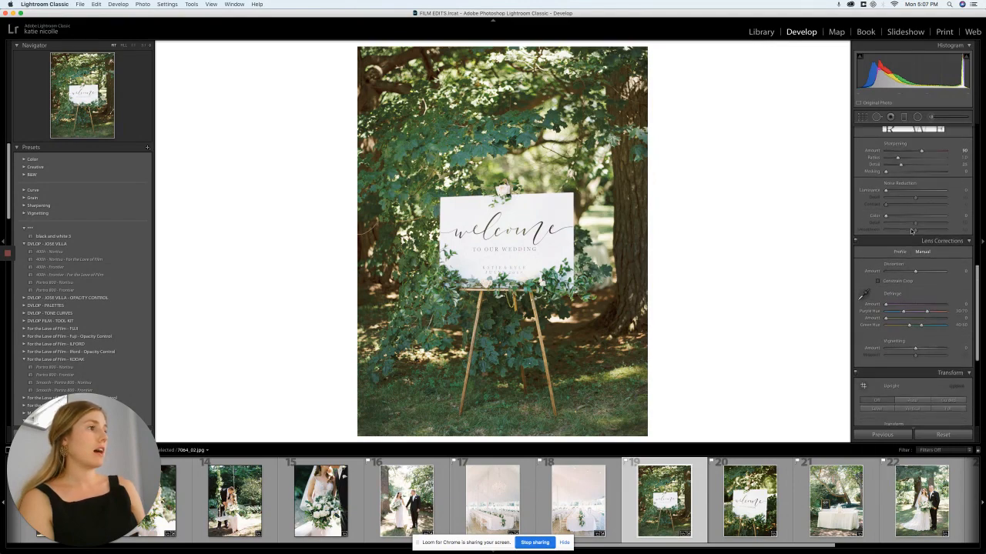
{"action": "left_click_drag", "start_coordinate": [926, 330], "coordinate": [928, 327]}
{"action": "scroll", "coordinate": [893, 266], "scroll_direction": "up", "scroll_amount": 1}
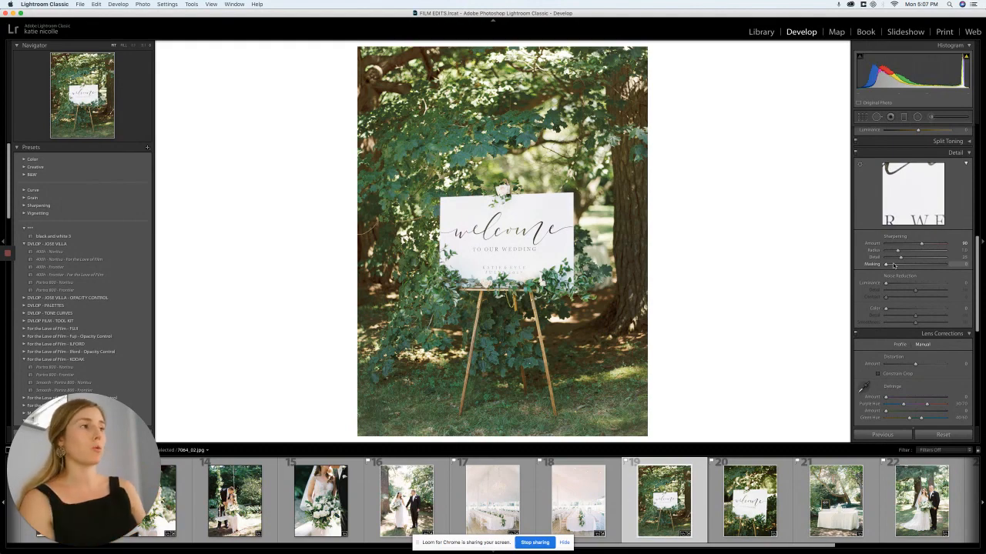
Step: Set the welcome sign photo's purple defringe amount to 5 while inspecting the sign's lettering up close
{"action": "left_click", "coordinate": [465, 247]}
{"action": "left_click_drag", "start_coordinate": [521, 240], "coordinate": [510, 257]}
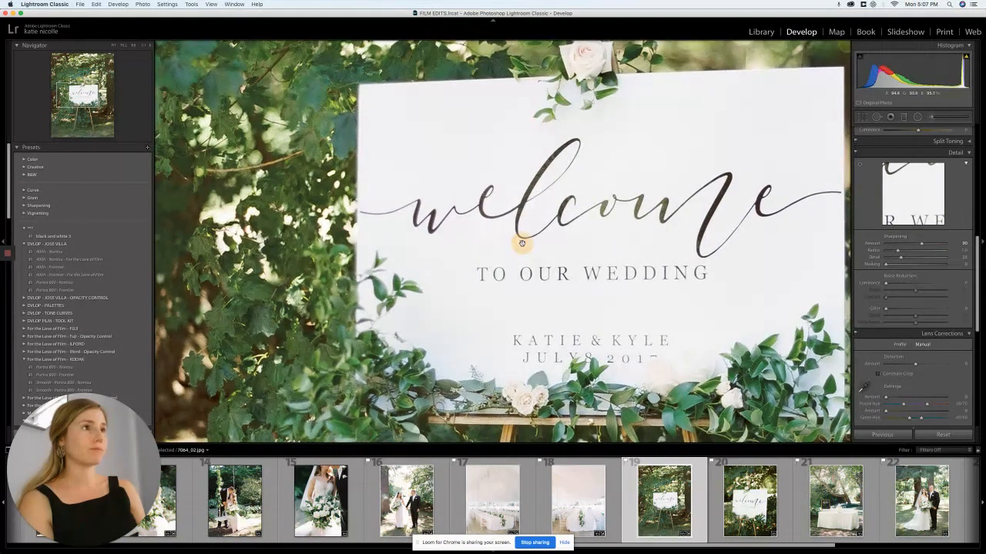
{"action": "left_click", "coordinate": [653, 222]}
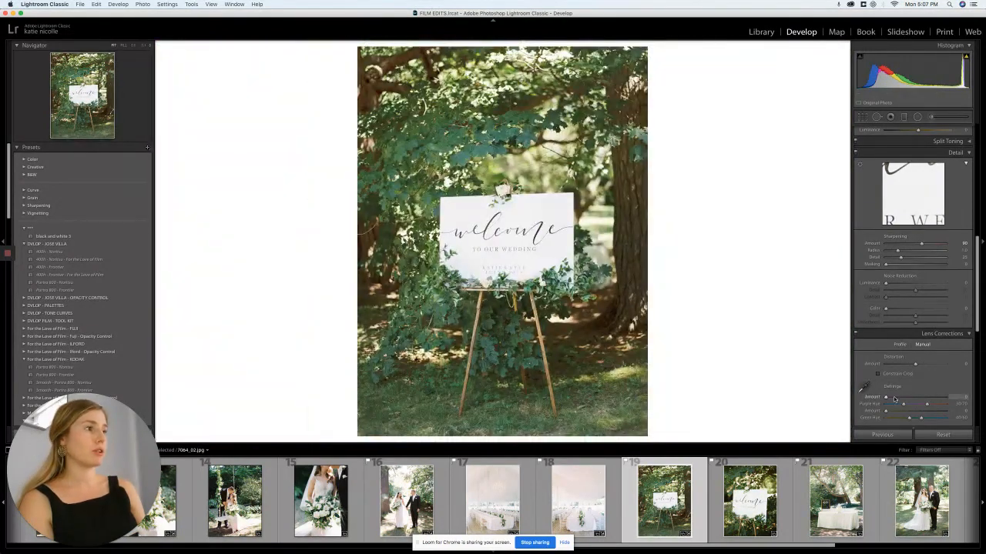
{"action": "left_click", "coordinate": [463, 240]}
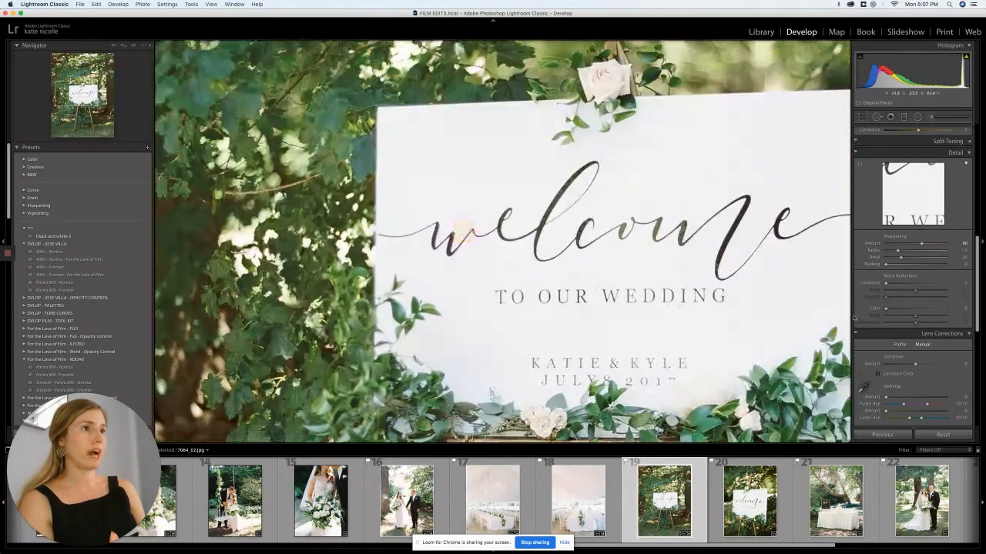
{"action": "left_click", "coordinate": [901, 399]}
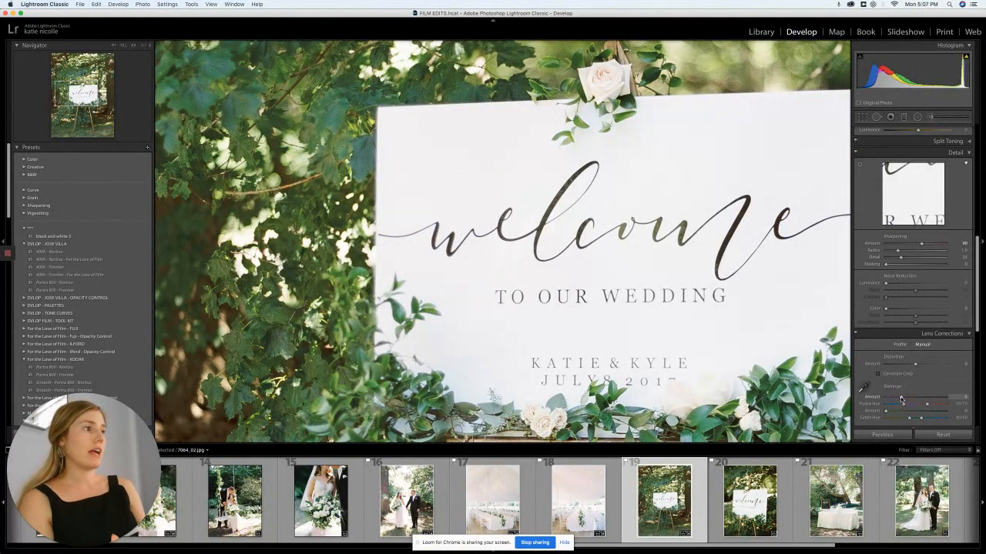
{"action": "scroll", "coordinate": [876, 360], "scroll_direction": "down", "scroll_amount": 2}
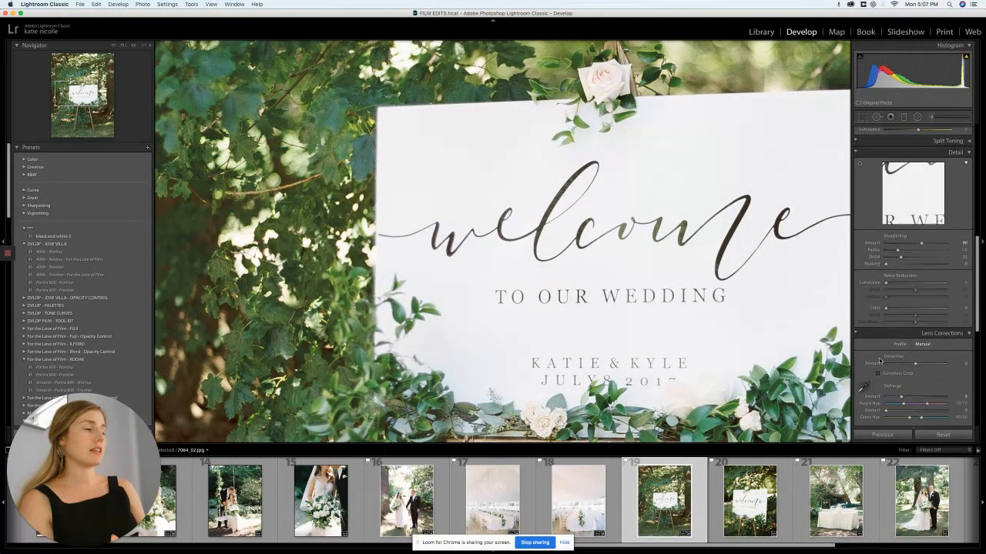
{"action": "scroll", "coordinate": [755, 308], "scroll_direction": "down", "scroll_amount": 2}
{"action": "left_click_drag", "start_coordinate": [661, 240], "coordinate": [603, 274]}
{"action": "scroll", "coordinate": [909, 361], "scroll_direction": "down", "scroll_amount": 2}
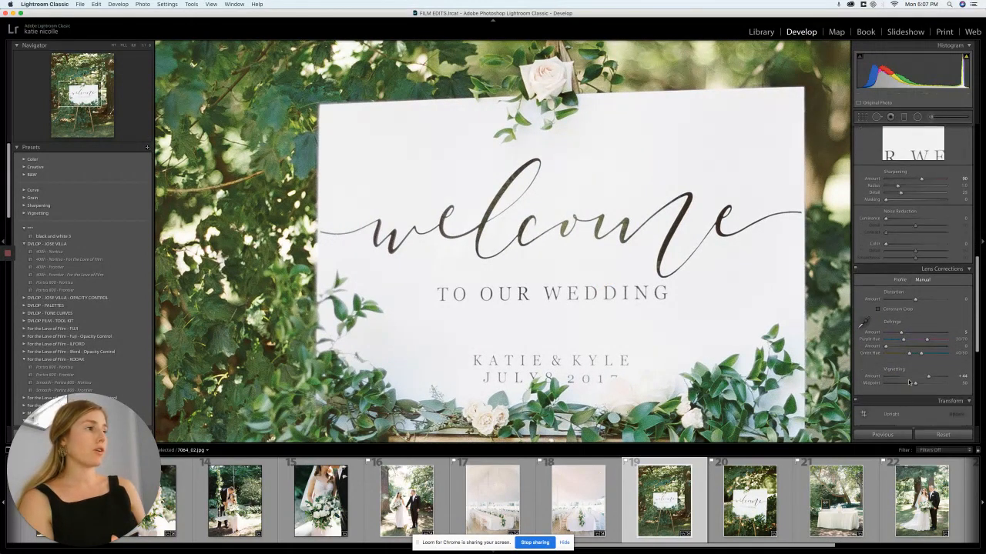
Step: Check the lettering without purple defringe, set the amount to 4 and return to the full view of the sign photo
{"action": "left_click", "coordinate": [900, 279]}
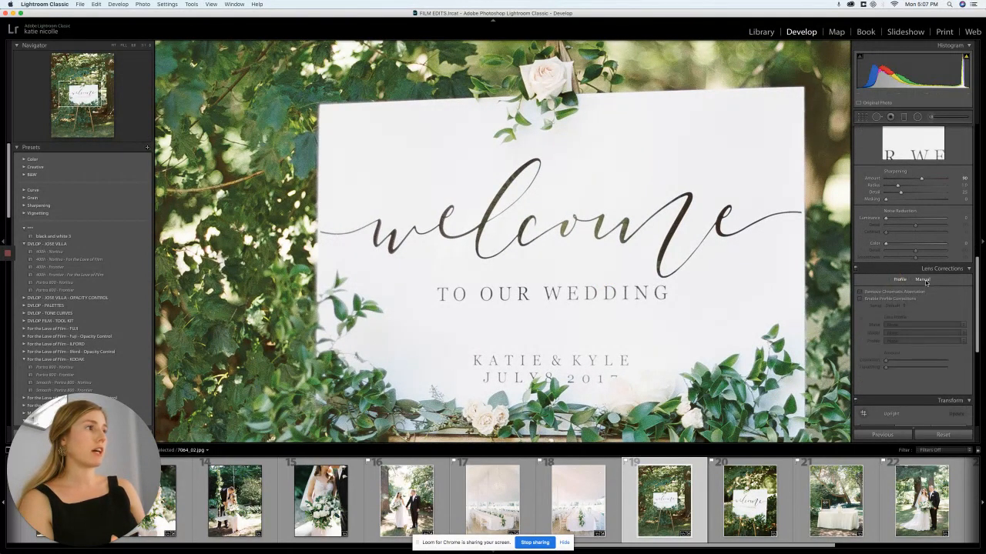
{"action": "left_click", "coordinate": [923, 280]}
{"action": "mouse_move", "coordinate": [882, 333]}
{"action": "left_mouse_down"}
{"action": "mouse_move", "coordinate": [937, 339]}
{"action": "mouse_move", "coordinate": [884, 333]}
{"action": "left_mouse_up"}
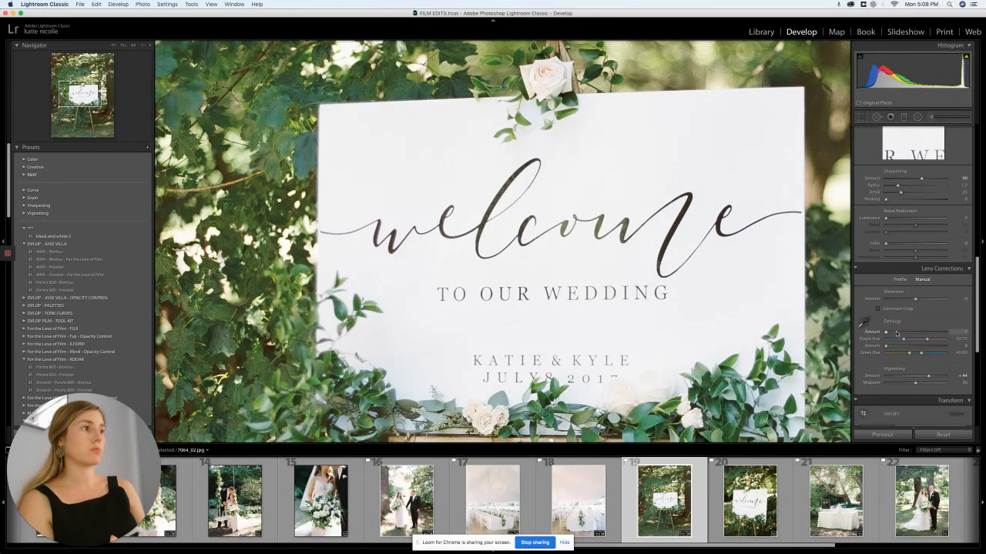
{"action": "left_click", "coordinate": [893, 332]}
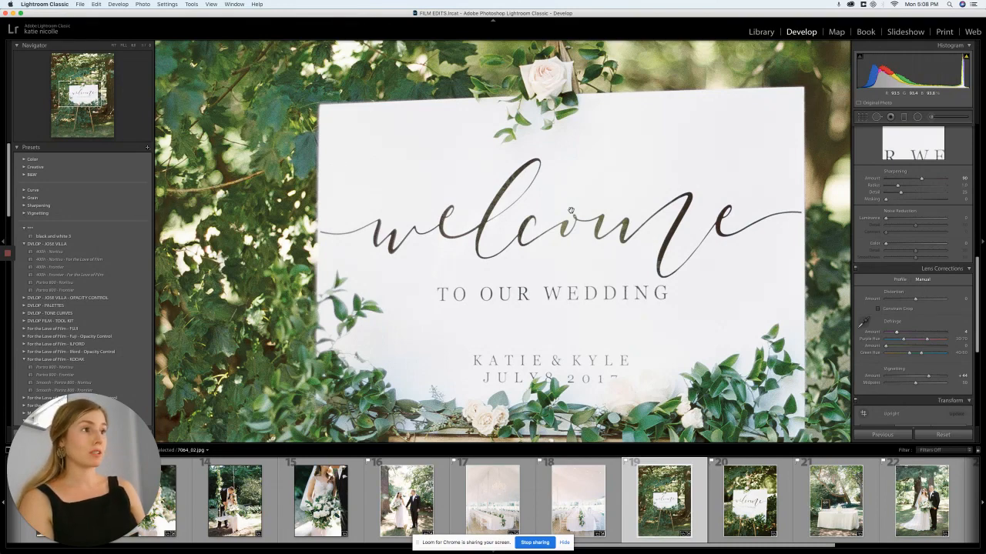
{"action": "left_click", "coordinate": [440, 241]}
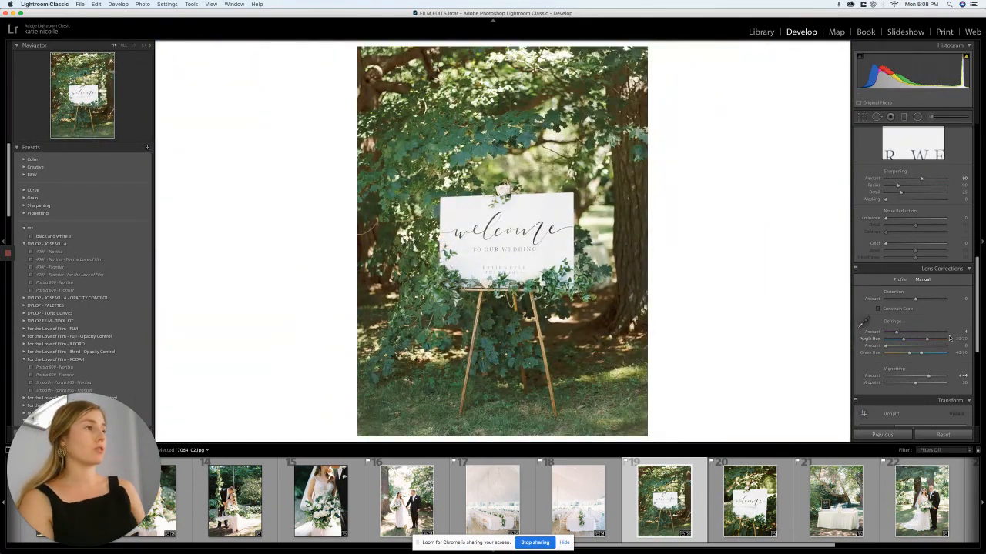
Step: Shape the sign photo's RGB tone curve with slightly raised highlight and midtone points and a slightly lowered deep-shadow point
{"action": "scroll", "coordinate": [950, 331], "scroll_direction": "up", "scroll_amount": 10}
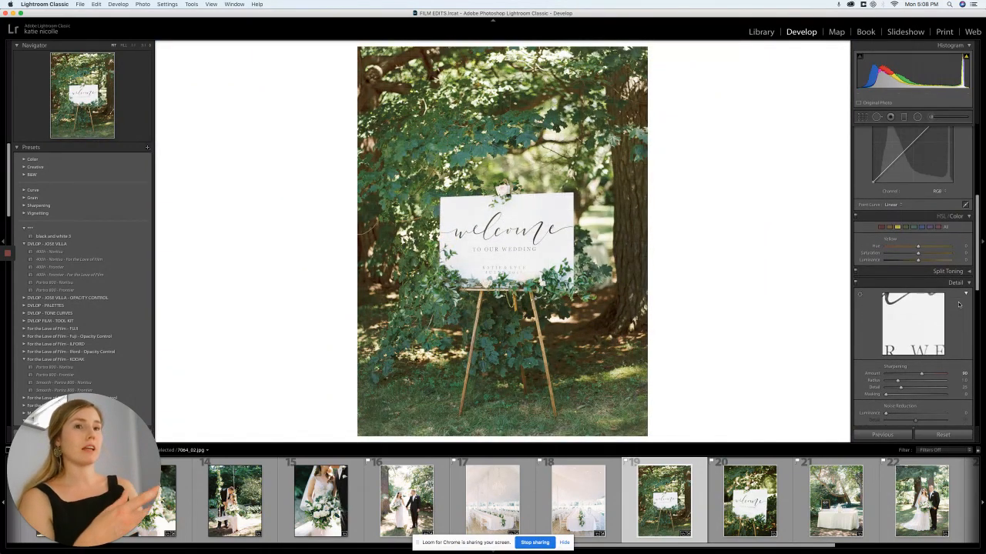
{"action": "scroll", "coordinate": [959, 246], "scroll_direction": "up", "scroll_amount": 4}
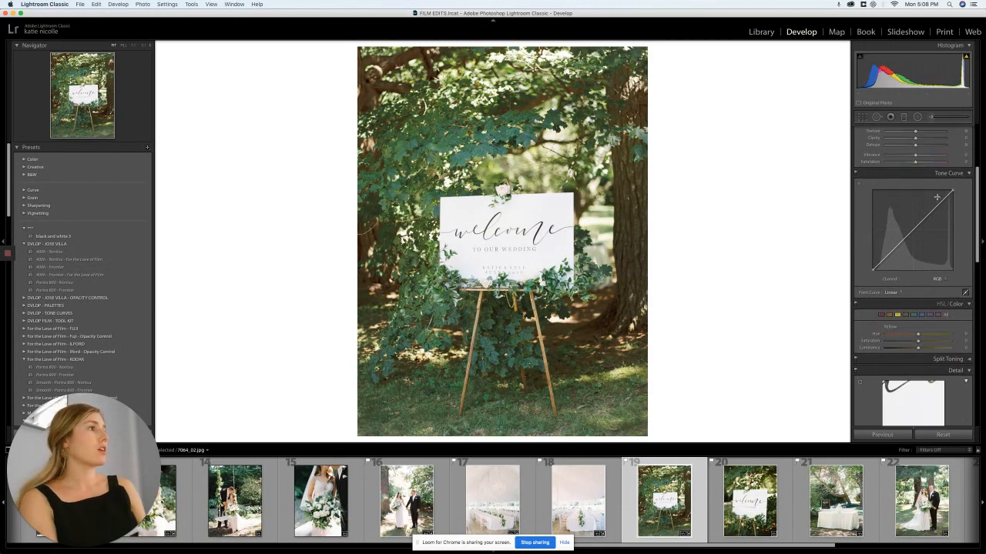
{"action": "left_click_drag", "start_coordinate": [939, 204], "coordinate": [900, 235]}
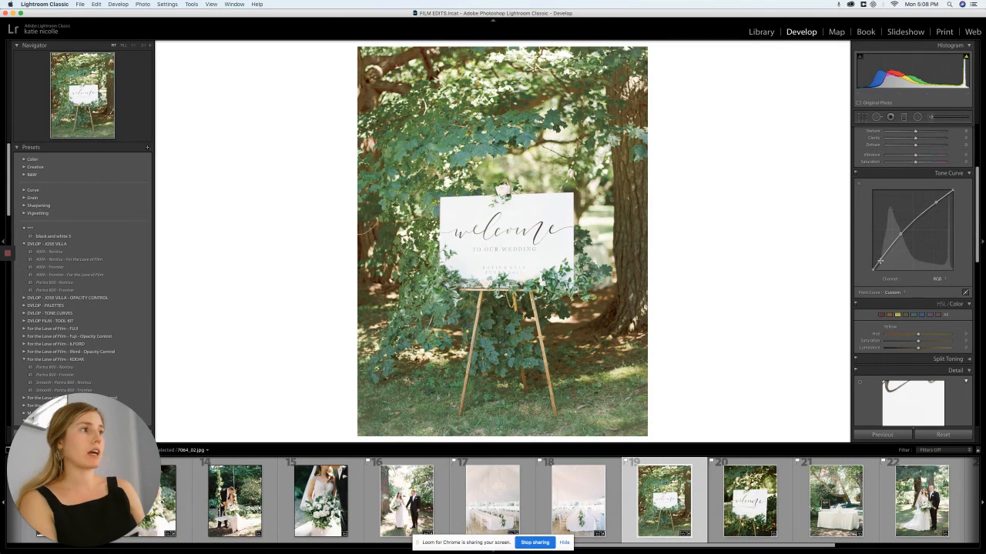
{"action": "left_click_drag", "start_coordinate": [880, 260], "coordinate": [881, 264]}
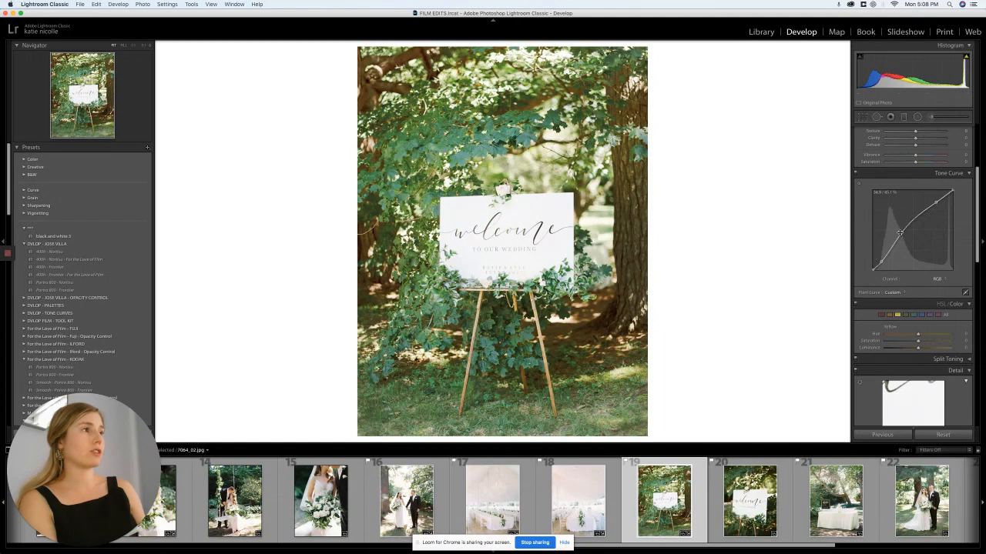
Step: Lower the midtone point of the sign photo's RGB curve slightly, and set the white balance to temperature -2 and tint +33
{"action": "left_click_drag", "start_coordinate": [901, 232], "coordinate": [899, 237]}
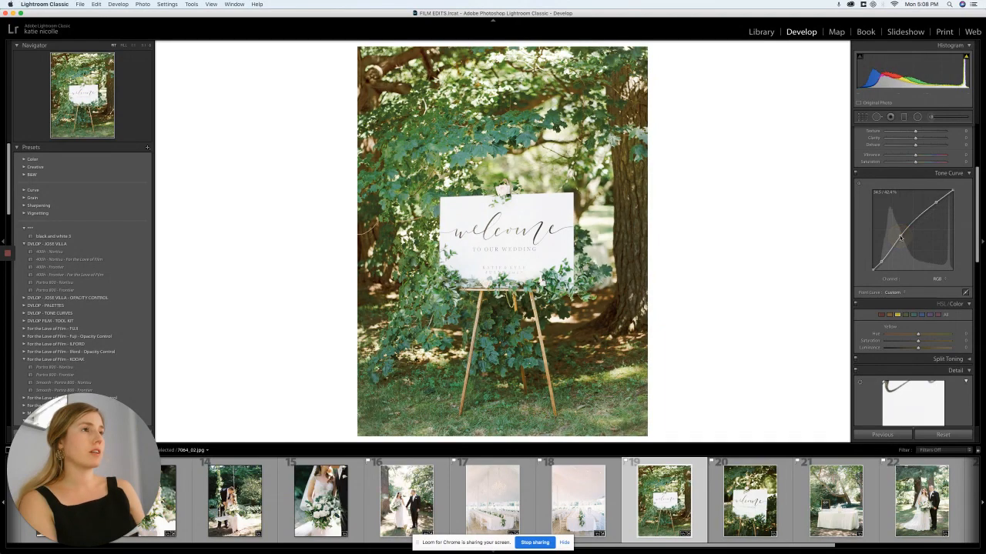
{"action": "scroll", "coordinate": [917, 224], "scroll_direction": "up", "scroll_amount": 5}
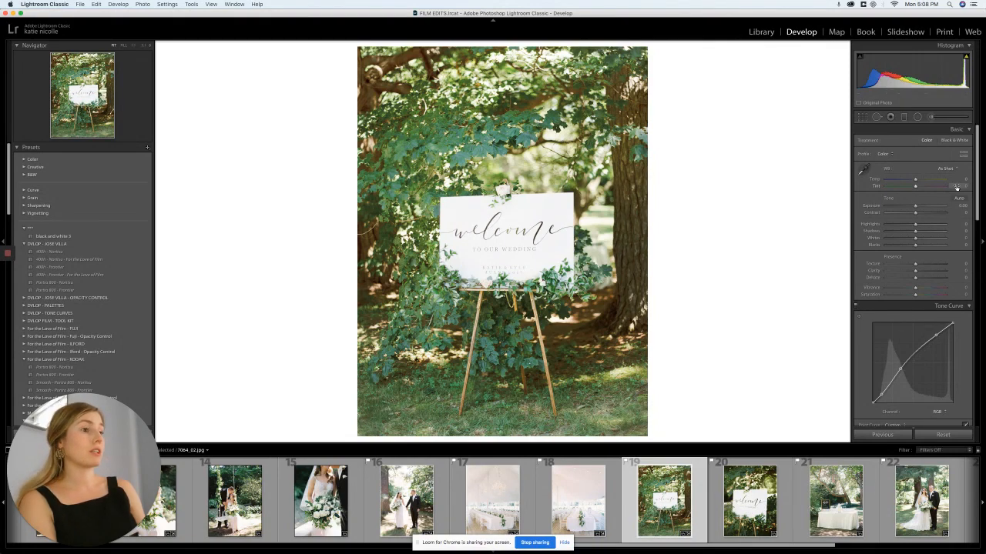
{"action": "mouse_move", "coordinate": [916, 187]}
{"action": "left_mouse_down"}
{"action": "mouse_move", "coordinate": [930, 192]}
{"action": "mouse_move", "coordinate": [914, 182]}
{"action": "left_mouse_up"}
{"action": "key", "text": "backslash"}
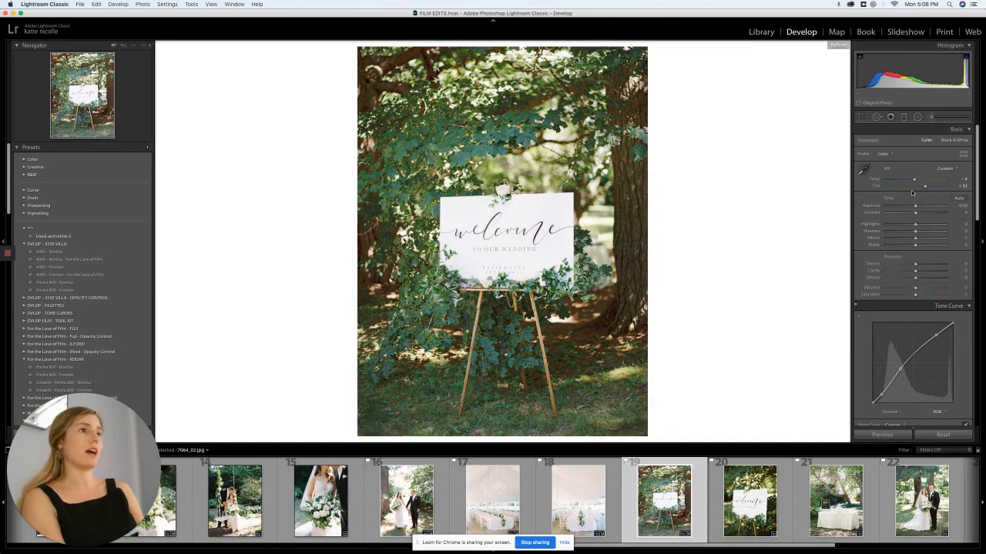
{"action": "key", "text": "backslash"}
{"action": "left_click", "coordinate": [914, 180]}
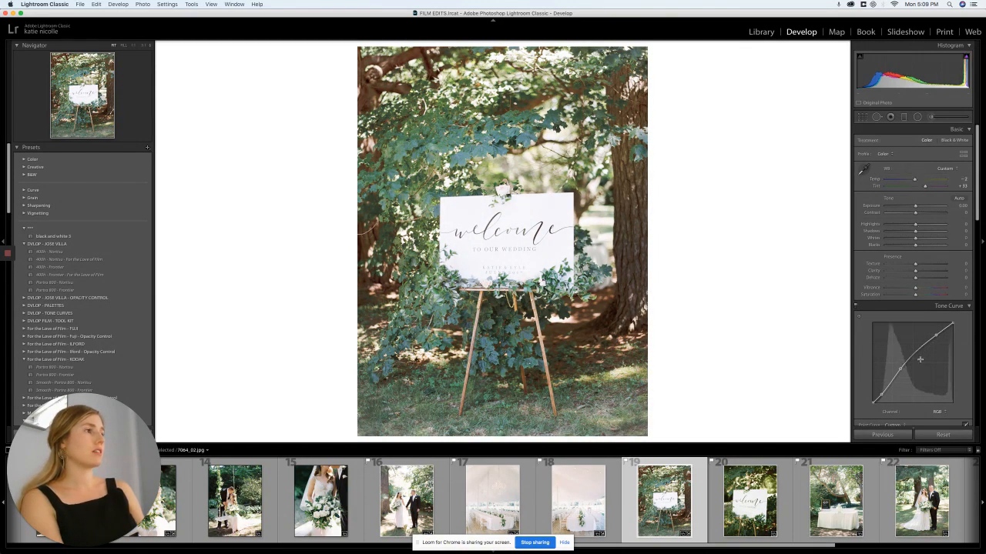
Step: Fine-tune the midtone and highlight points of the sign photo's RGB curve and compare the edit with the original
{"action": "left_click_drag", "start_coordinate": [899, 369], "coordinate": [902, 369]}
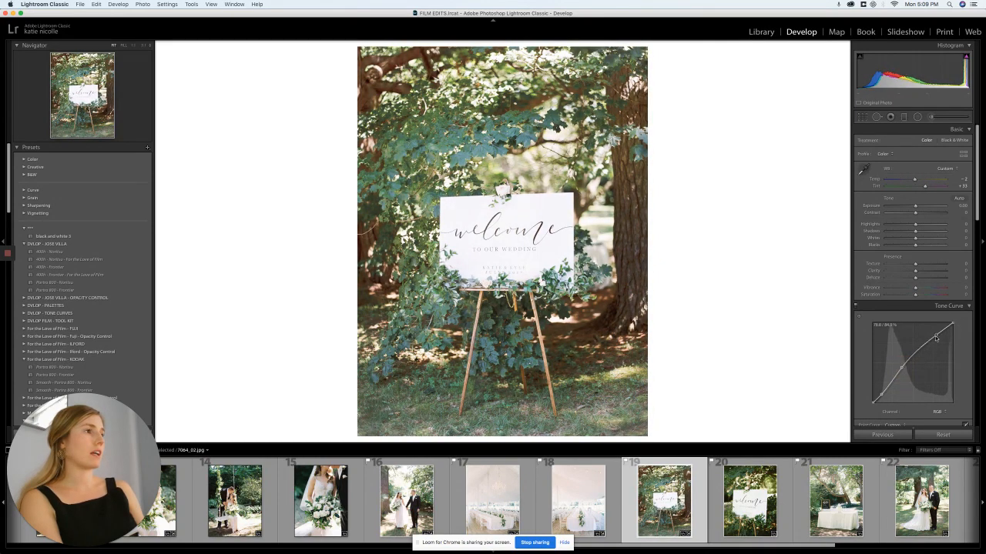
{"action": "left_click_drag", "start_coordinate": [935, 336], "coordinate": [935, 336]}
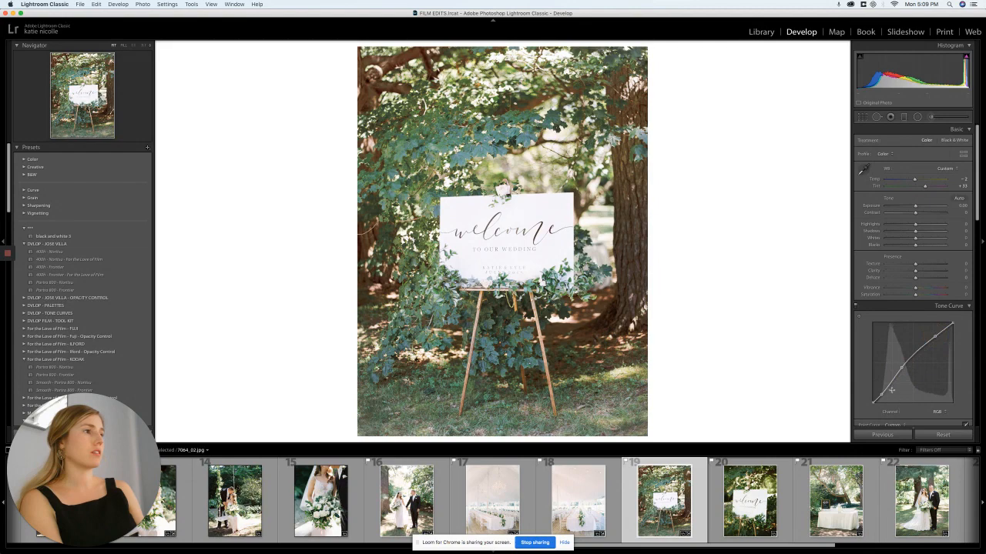
{"action": "key", "text": "backslash"}
{"action": "key", "text": "backslash"}
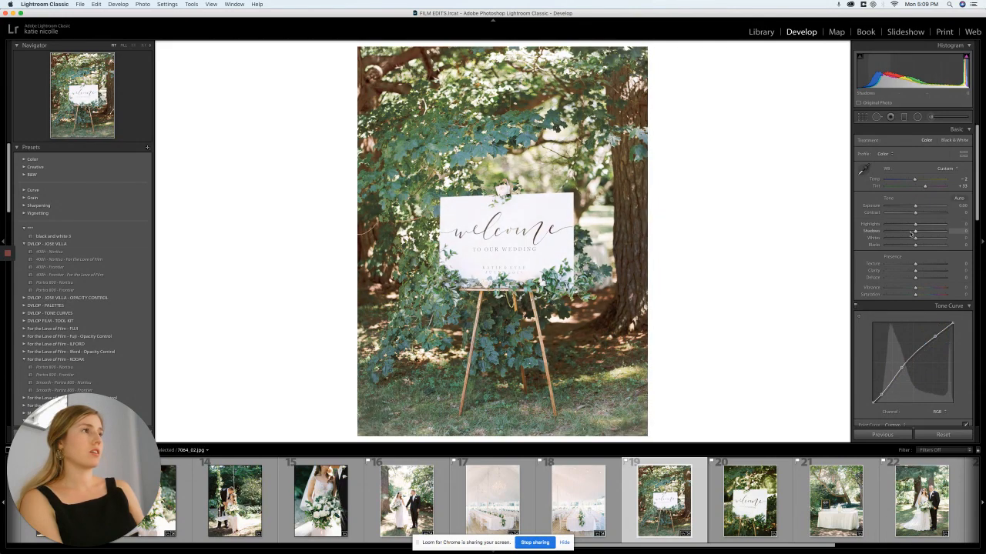
Step: Set the sign photo's highlights to -32, shadows to -9 and tint to +30
{"action": "left_click_drag", "start_coordinate": [915, 231], "coordinate": [906, 226]}
{"action": "left_click", "coordinate": [901, 223]}
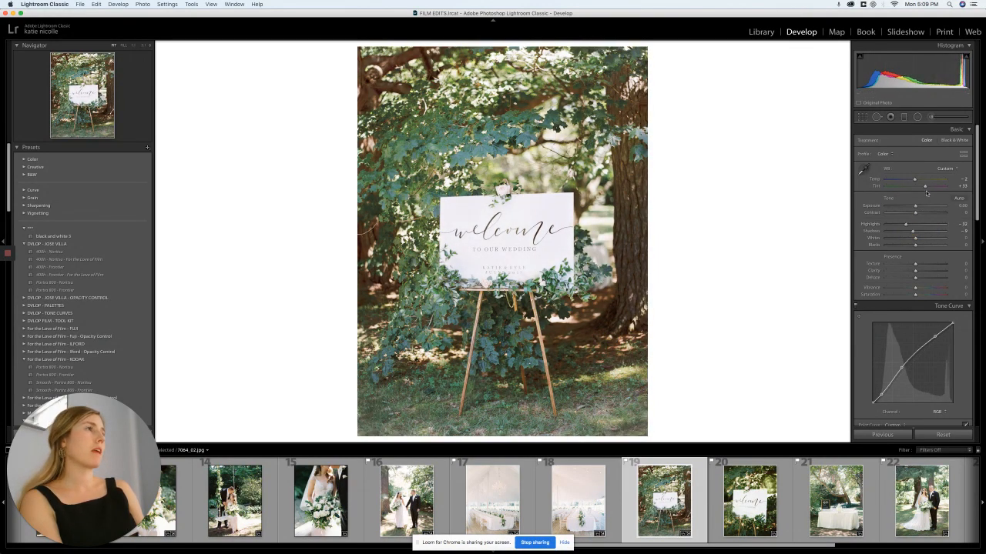
{"action": "left_click_drag", "start_coordinate": [925, 187], "coordinate": [924, 191]}
{"action": "scroll", "coordinate": [938, 275], "scroll_direction": "down", "scroll_amount": 4}
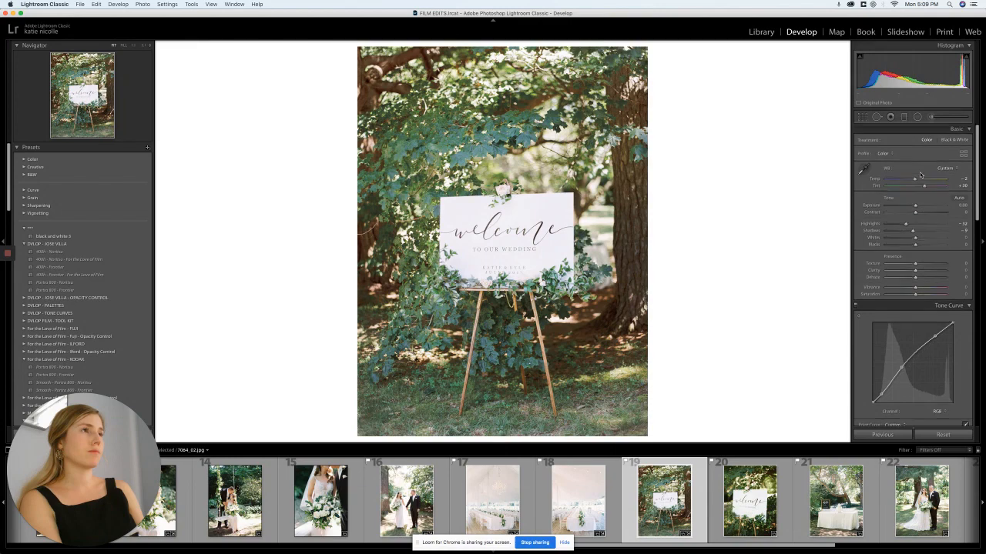
Step: Shift the sign photo's green hue slightly toward yellow and nudge up the deep-shadow point of its RGB curve
{"action": "scroll", "coordinate": [938, 275], "scroll_direction": "down", "scroll_amount": 3}
{"action": "mouse_move", "coordinate": [908, 256]}
{"action": "left_mouse_down"}
{"action": "mouse_move", "coordinate": [896, 255]}
{"action": "mouse_move", "coordinate": [940, 258]}
{"action": "mouse_move", "coordinate": [896, 260]}
{"action": "mouse_move", "coordinate": [942, 255]}
{"action": "mouse_move", "coordinate": [908, 257]}
{"action": "mouse_move", "coordinate": [900, 269]}
{"action": "mouse_move", "coordinate": [931, 276]}
{"action": "mouse_move", "coordinate": [900, 273]}
{"action": "mouse_move", "coordinate": [918, 278]}
{"action": "mouse_move", "coordinate": [931, 278]}
{"action": "mouse_move", "coordinate": [893, 257]}
{"action": "mouse_move", "coordinate": [926, 259]}
{"action": "mouse_move", "coordinate": [916, 258]}
{"action": "left_mouse_up"}
{"action": "left_click", "coordinate": [905, 237]}
{"action": "scroll", "coordinate": [910, 248], "scroll_direction": "up", "scroll_amount": 2}
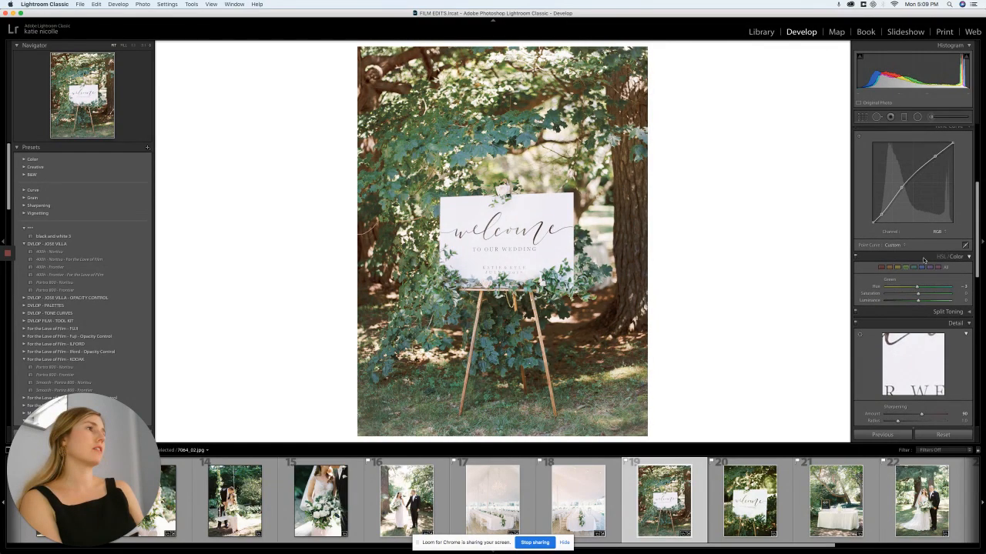
{"action": "left_click_drag", "start_coordinate": [881, 217], "coordinate": [881, 215]}
Step: Try the previous photo's settings on the close-up welcome sign photo and reset it
{"action": "key", "text": "Right"}
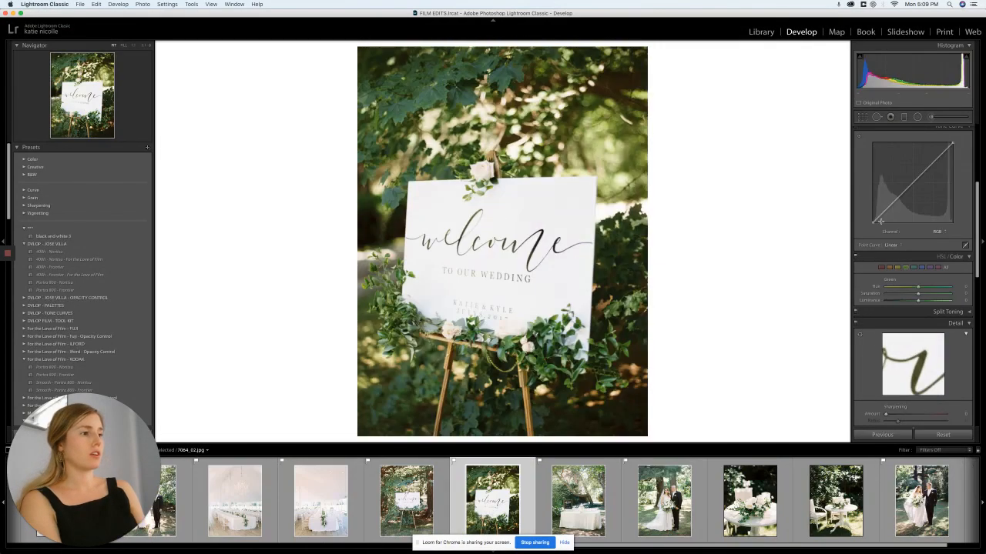
{"action": "left_click", "coordinate": [882, 436]}
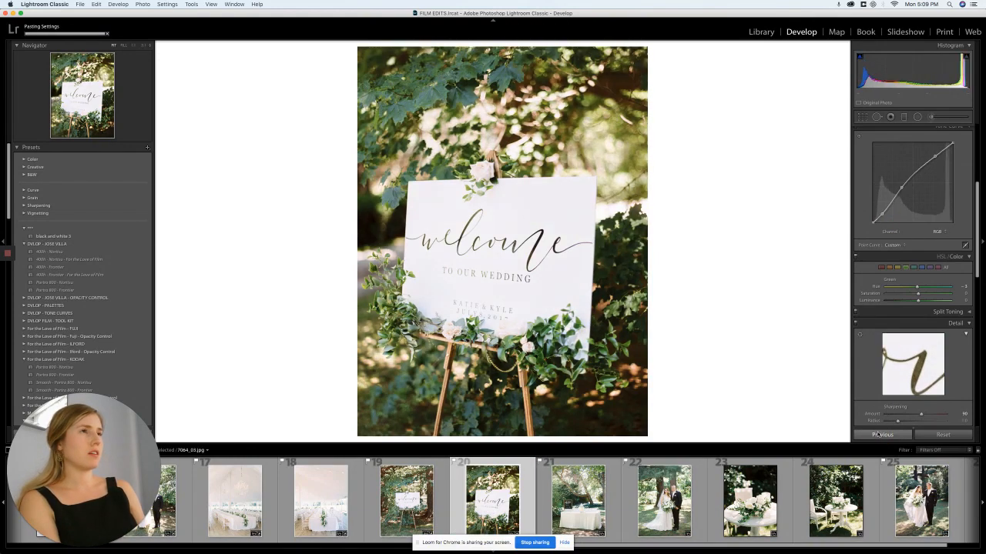
{"action": "left_click", "coordinate": [943, 435]}
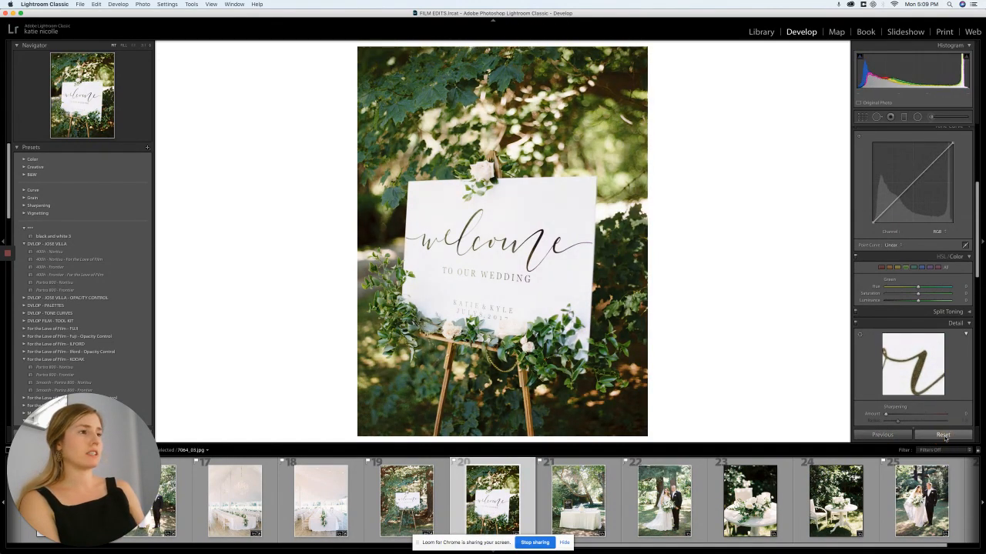
Step: Switch to the seven-photo wedding collection and open the floral centerpiece photo 20581_10.jpg for developing
{"action": "key", "text": "Right"}
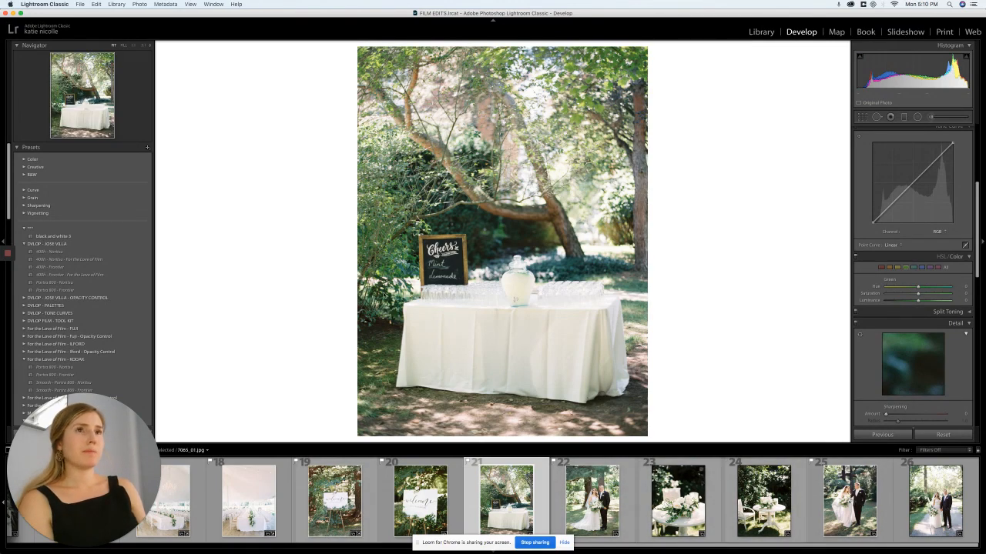
{"action": "key", "text": "g"}
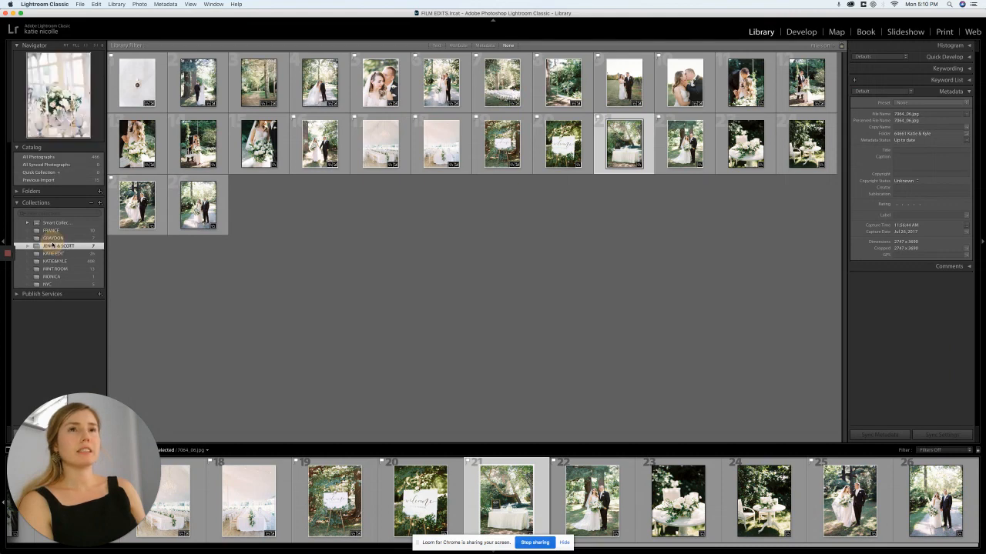
{"action": "key", "text": "e"}
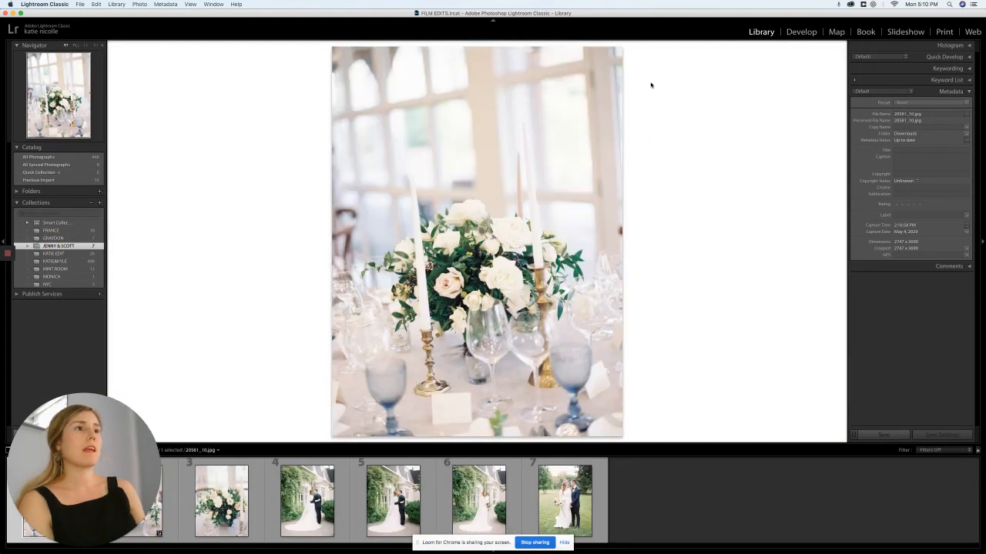
{"action": "left_click", "coordinate": [796, 32]}
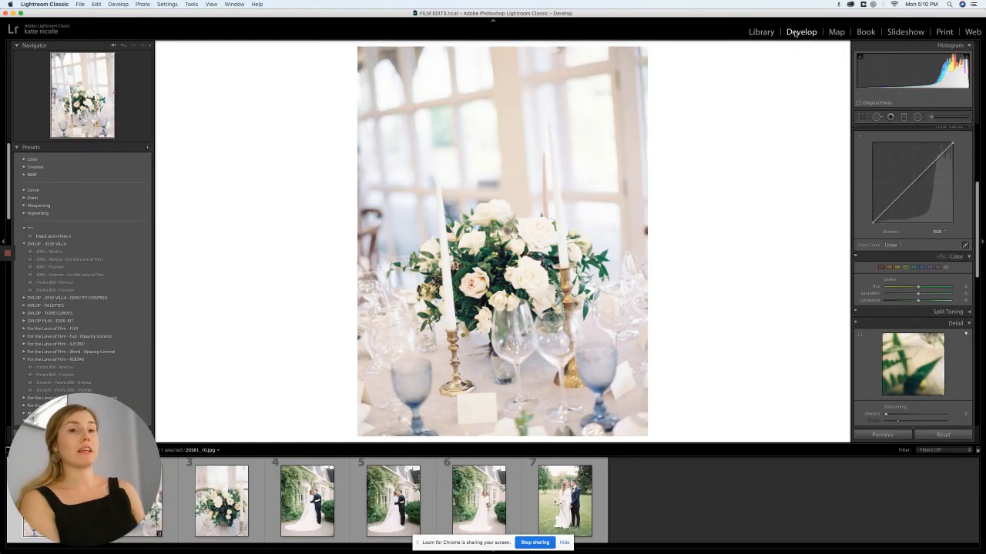
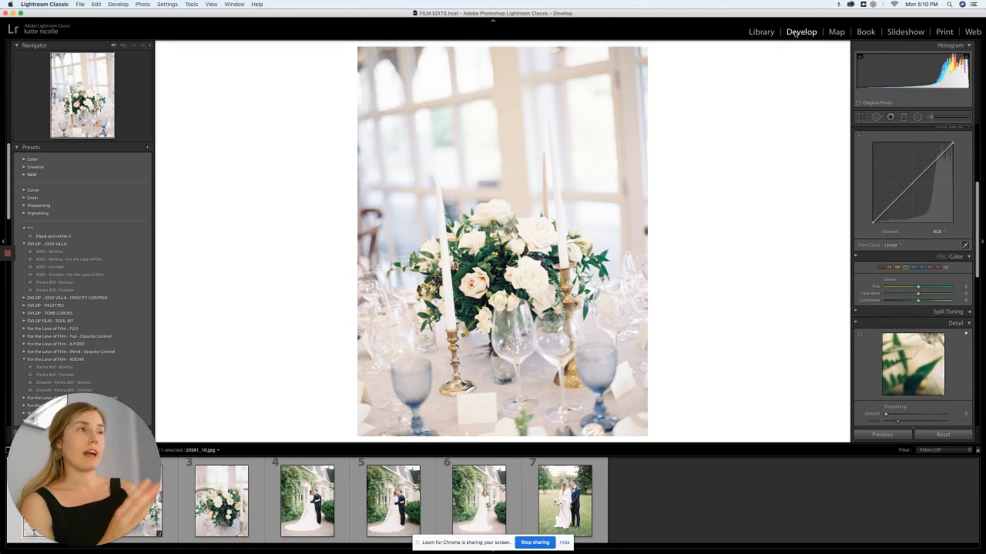
Step: Straighten the floral centerpiece photo with a crop rotation of about 3.22 degrees
{"action": "left_click", "coordinate": [861, 117]}
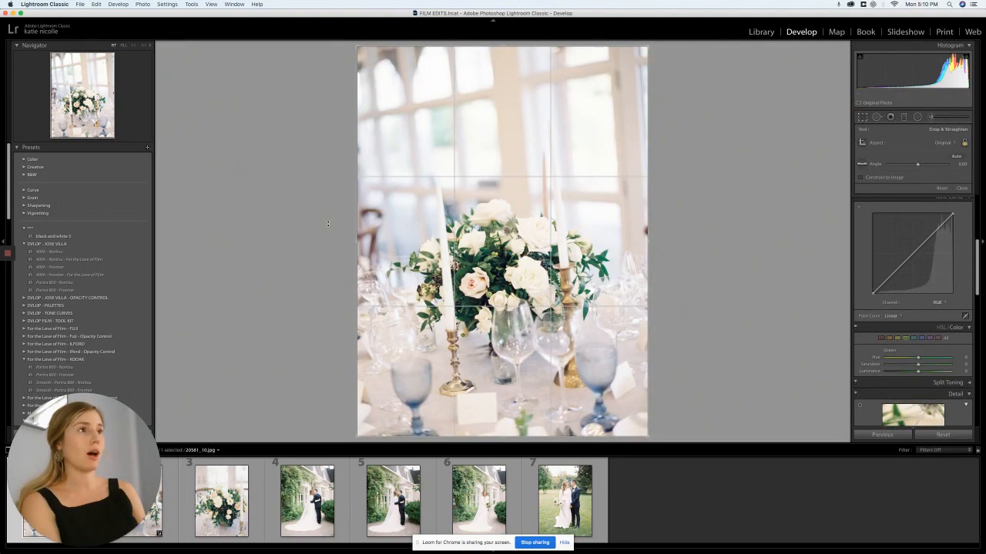
{"action": "left_click_drag", "start_coordinate": [327, 226], "coordinate": [327, 216]}
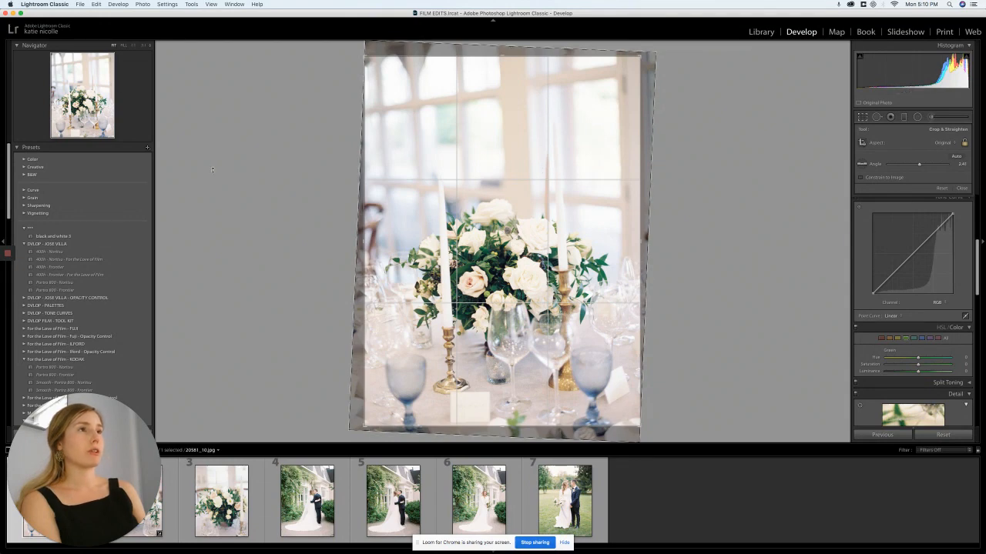
{"action": "left_click_drag", "start_coordinate": [210, 172], "coordinate": [210, 166]}
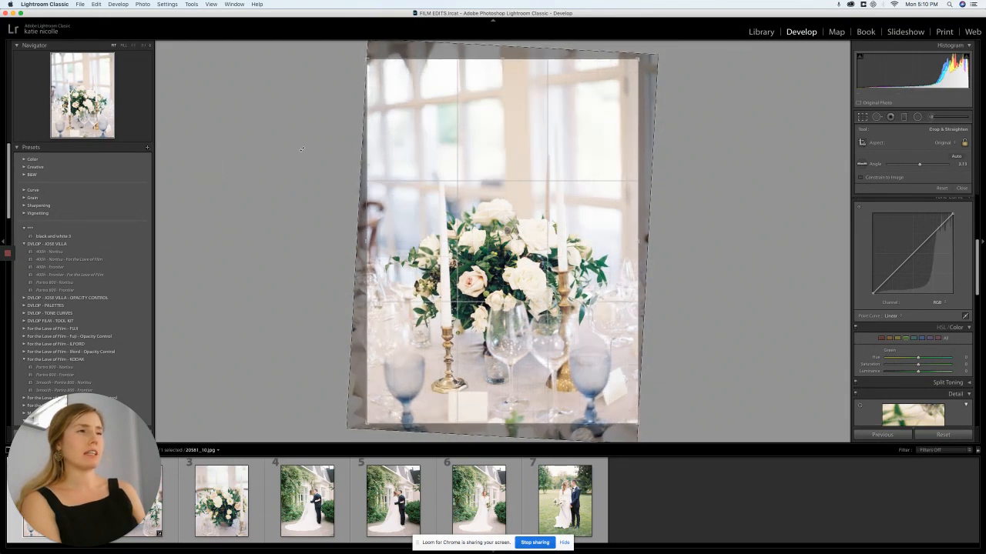
{"action": "key", "text": "Return"}
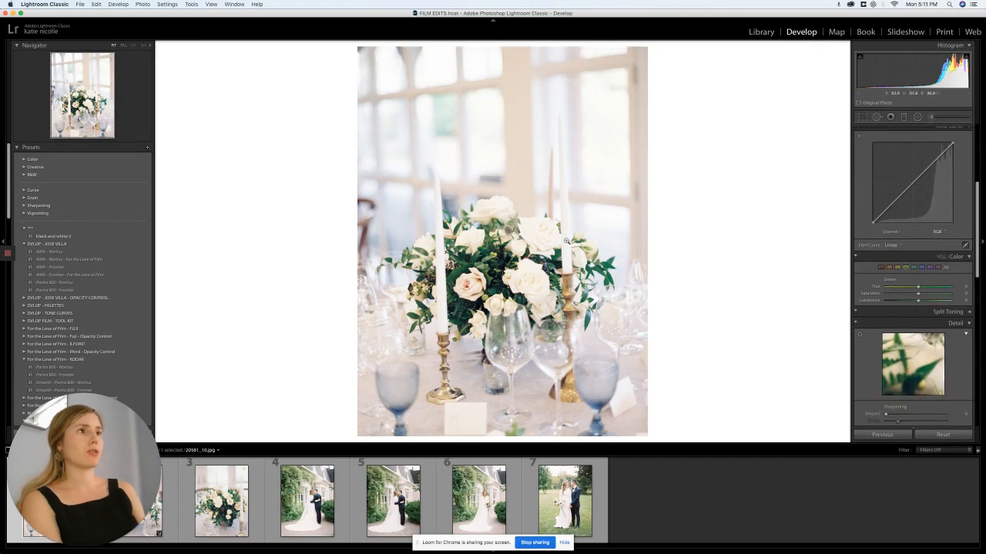
{"action": "left_click", "coordinate": [863, 116]}
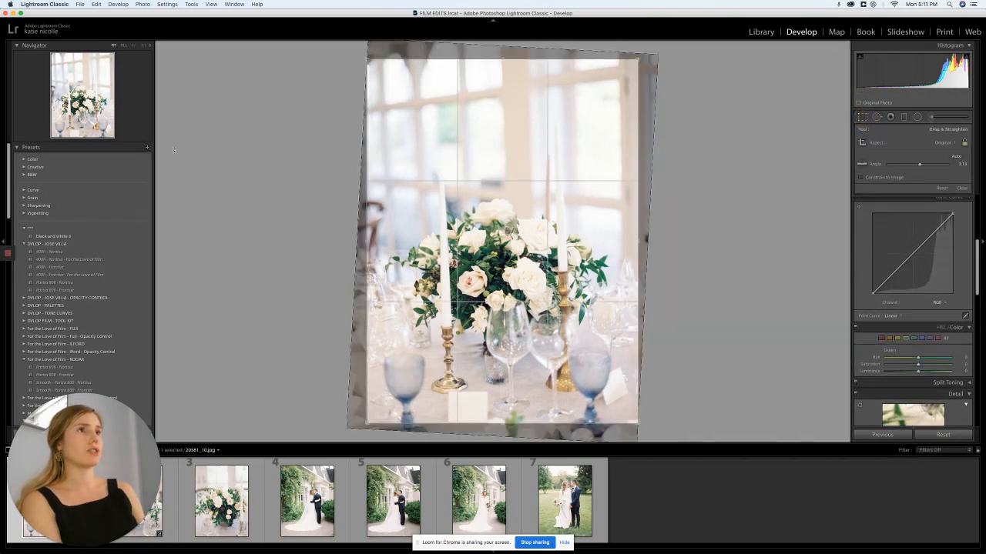
{"action": "left_click_drag", "start_coordinate": [175, 155], "coordinate": [176, 161]}
{"action": "key", "text": "Return"}
{"action": "key", "text": "backslash"}
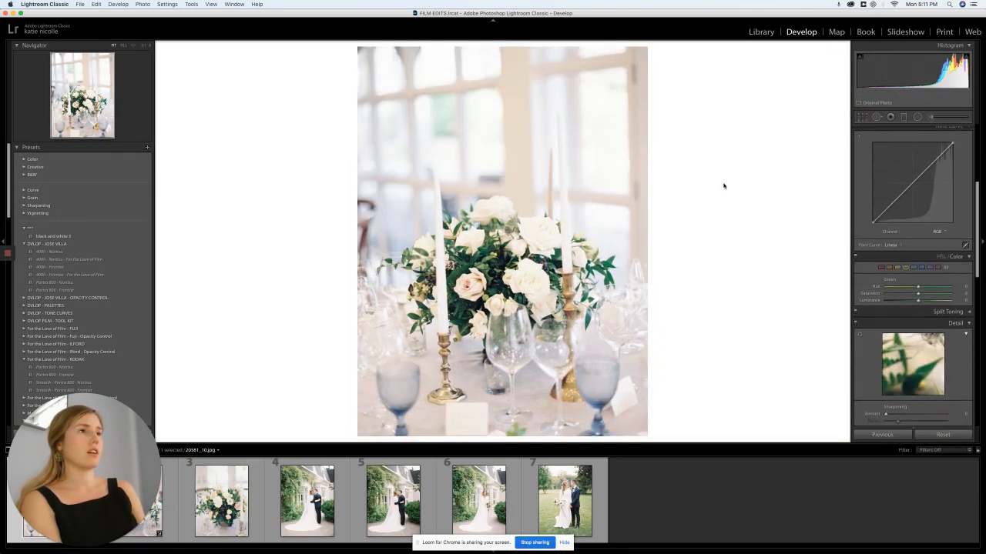
{"action": "left_click", "coordinate": [862, 117]}
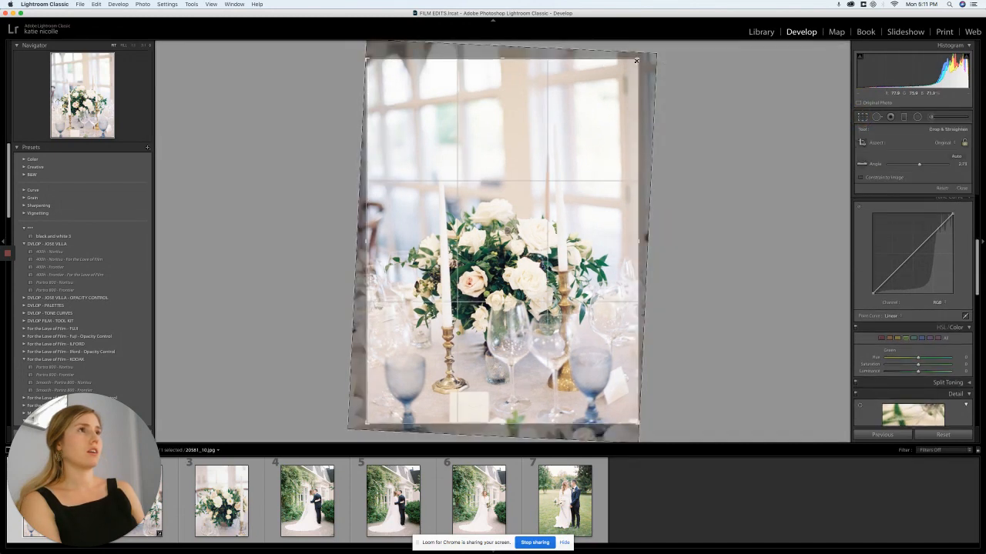
{"action": "left_click", "coordinate": [313, 139]}
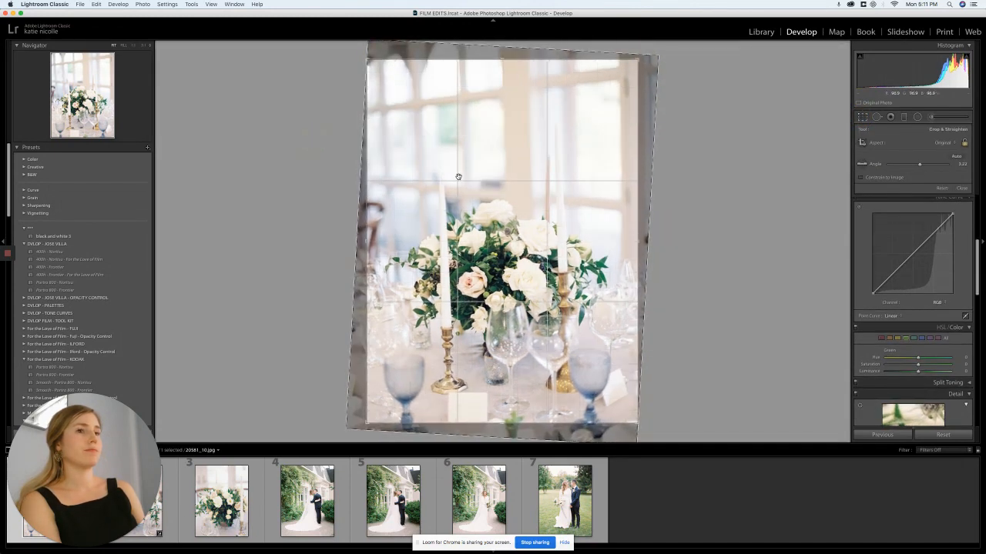
{"action": "key", "text": "Return"}
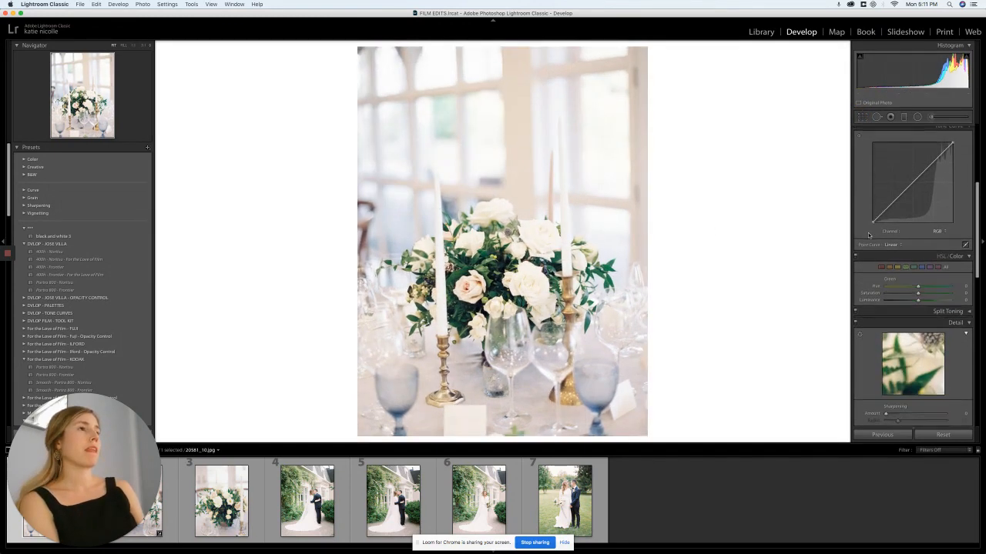
Step: Raise the centerpiece photo's sharpening amount to about 80
{"action": "scroll", "coordinate": [873, 344], "scroll_direction": "down", "scroll_amount": 3}
{"action": "left_click", "coordinate": [895, 335]}
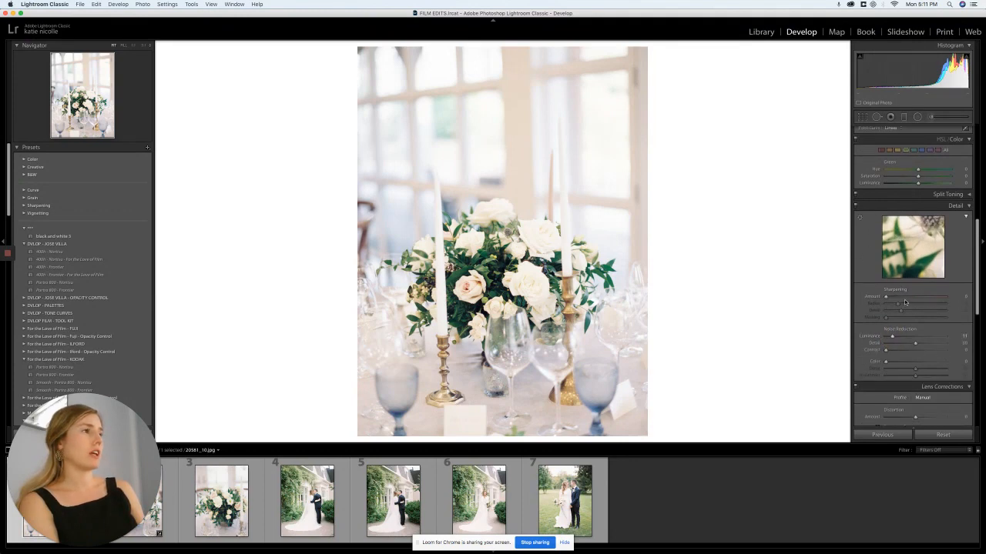
{"action": "left_click_drag", "start_coordinate": [904, 298], "coordinate": [921, 302]}
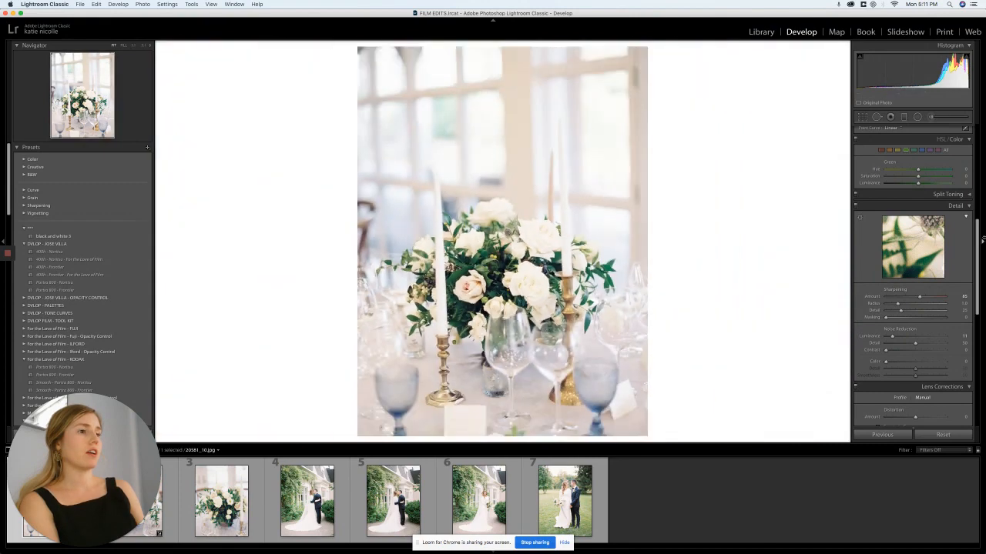
{"action": "scroll", "coordinate": [935, 256], "scroll_direction": "up", "scroll_amount": 5}
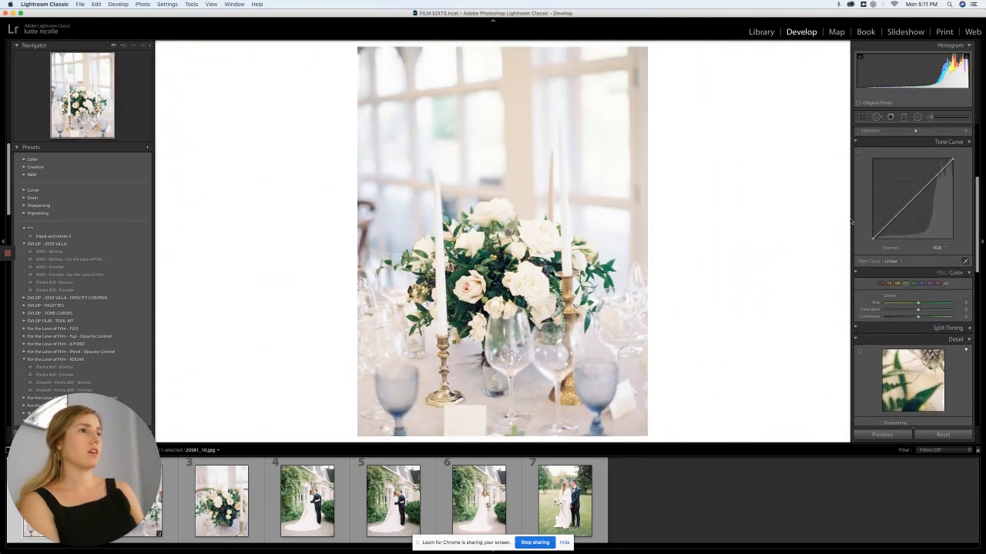
Step: Rotate the centerpiece photo's crop slightly further and compare the result with the before view
{"action": "left_click", "coordinate": [876, 116]}
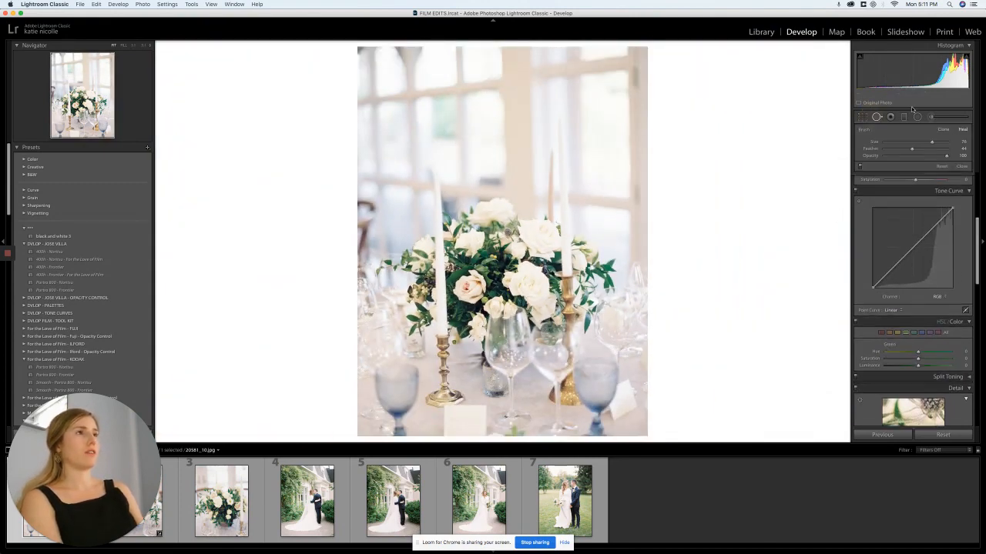
{"action": "left_click", "coordinate": [863, 117]}
{"action": "left_click", "coordinate": [306, 121]}
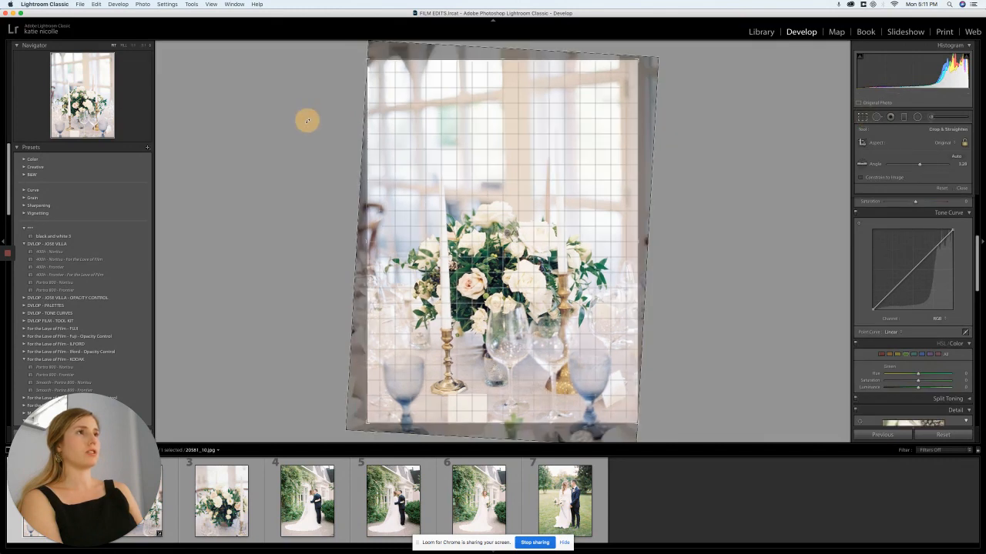
{"action": "left_click", "coordinate": [422, 184]}
{"action": "key", "text": "backslash"}
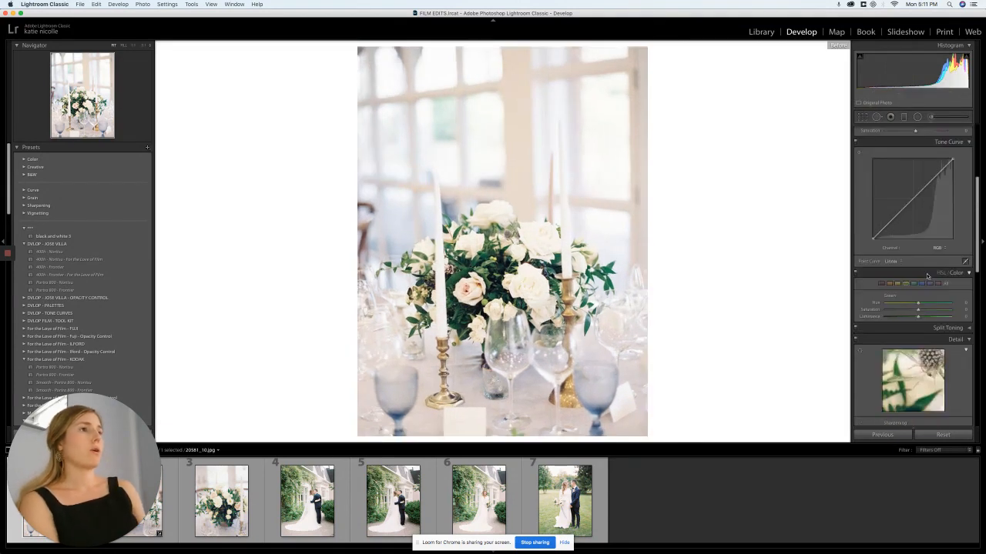
Step: Anchor the highlights and lift the midtones on the centerpiece photo's RGB tone curve, comparing the result with the before view
{"action": "left_click", "coordinate": [939, 171]}
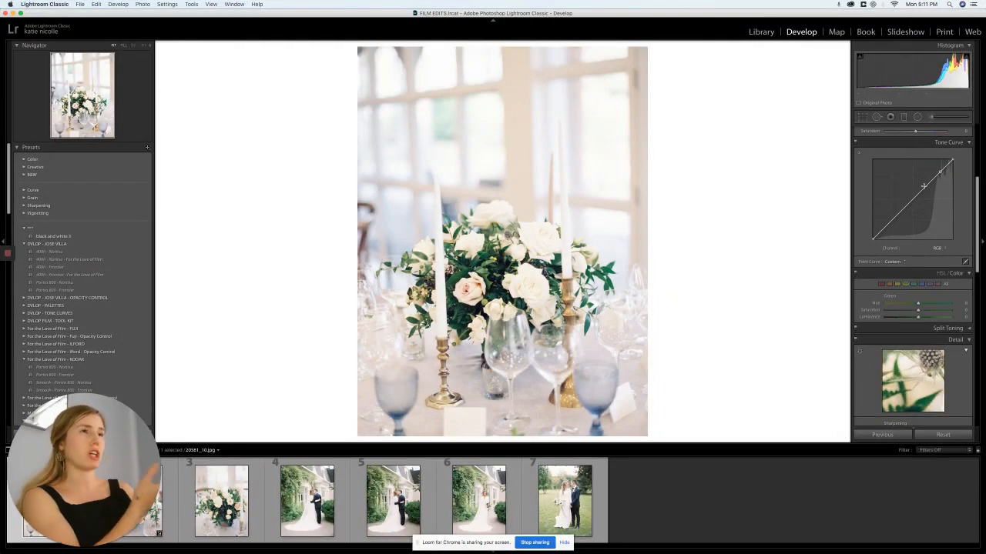
{"action": "left_click_drag", "start_coordinate": [912, 200], "coordinate": [908, 200]}
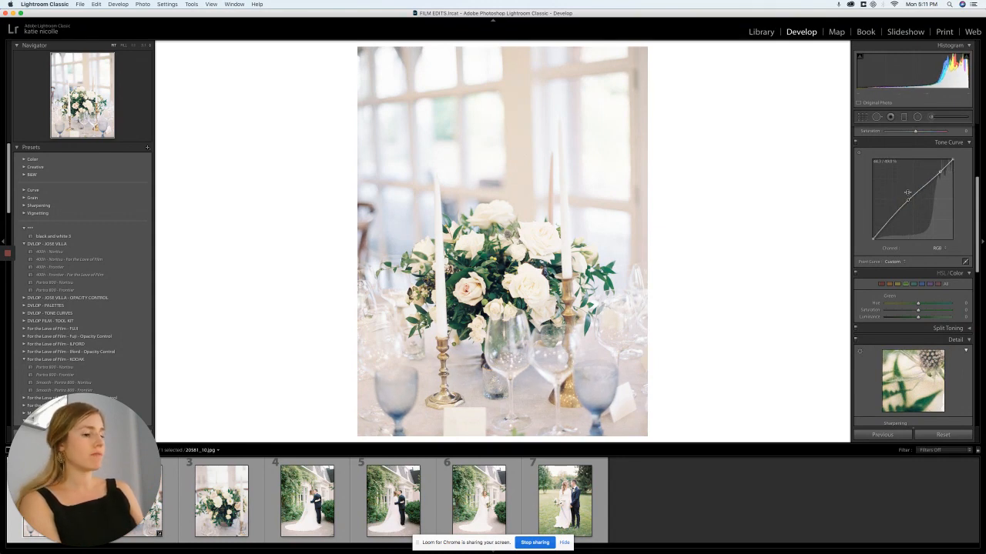
{"action": "key", "text": "backslash"}
{"action": "key", "text": "backslash"}
{"action": "key", "text": "backslash"}
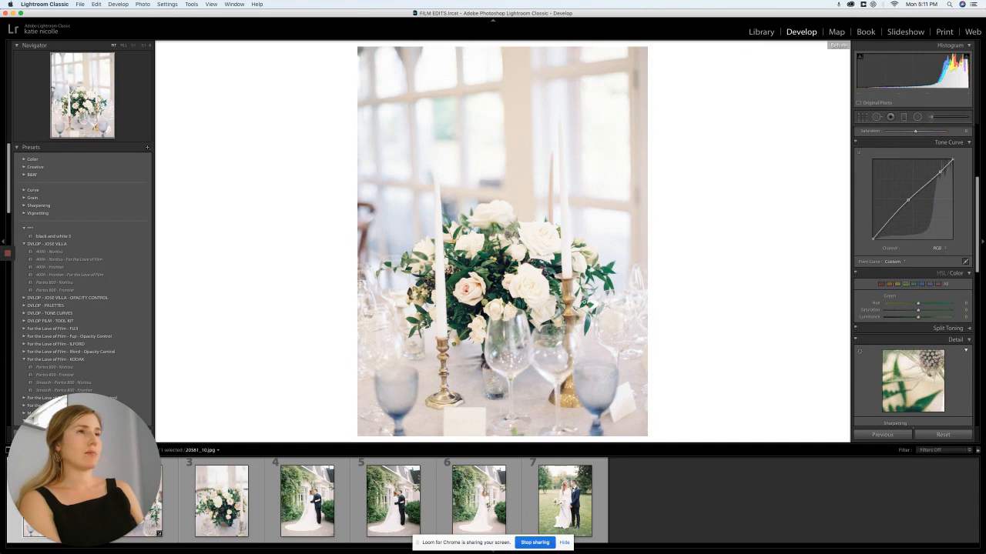
{"action": "key", "text": "backslash"}
{"action": "key", "text": "backslash"}
{"action": "key", "text": "backslash"}
{"action": "key", "text": "backslash"}
{"action": "key", "text": "backslash"}
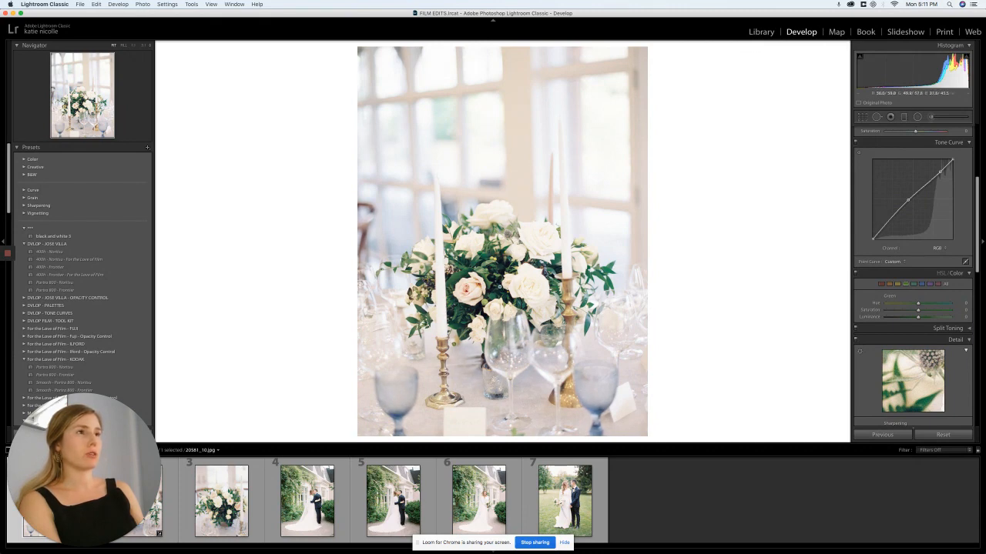
Step: Brighten the centerpiece photo's corners with a positive manual lens vignetting amount
{"action": "scroll", "coordinate": [886, 253], "scroll_direction": "down", "scroll_amount": 5}
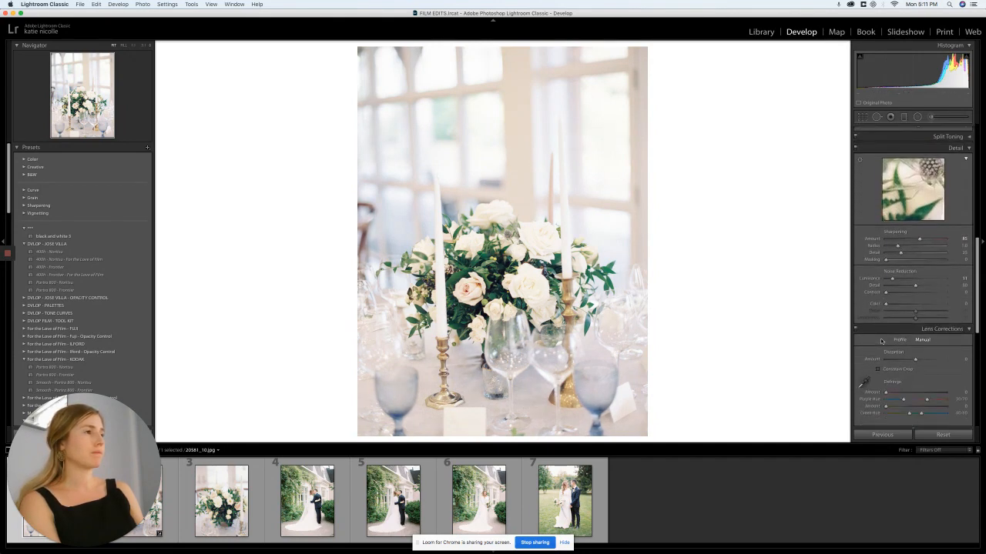
{"action": "scroll", "coordinate": [881, 342], "scroll_direction": "down", "scroll_amount": 3}
{"action": "left_click", "coordinate": [935, 347]}
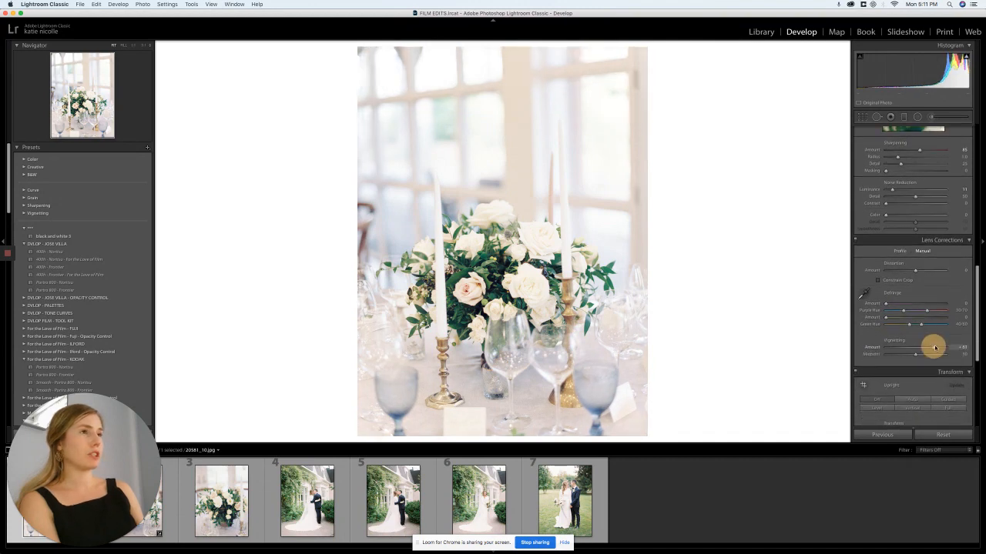
{"action": "left_click_drag", "start_coordinate": [934, 348], "coordinate": [928, 347]}
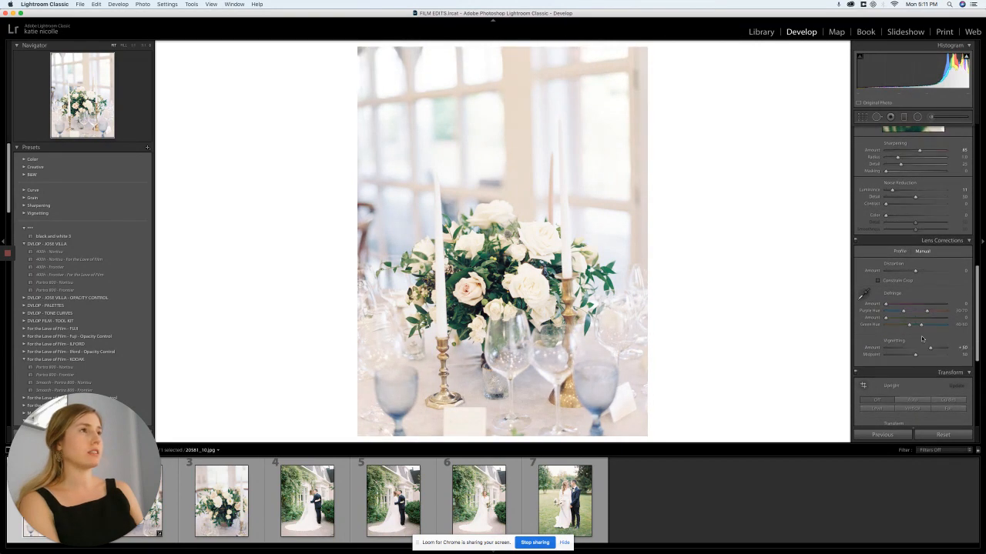
Step: Adjust the hue and luminance of the greens in the centerpiece photo
{"action": "scroll", "coordinate": [916, 324], "scroll_direction": "up", "scroll_amount": 5}
{"action": "left_click", "coordinate": [899, 282]}
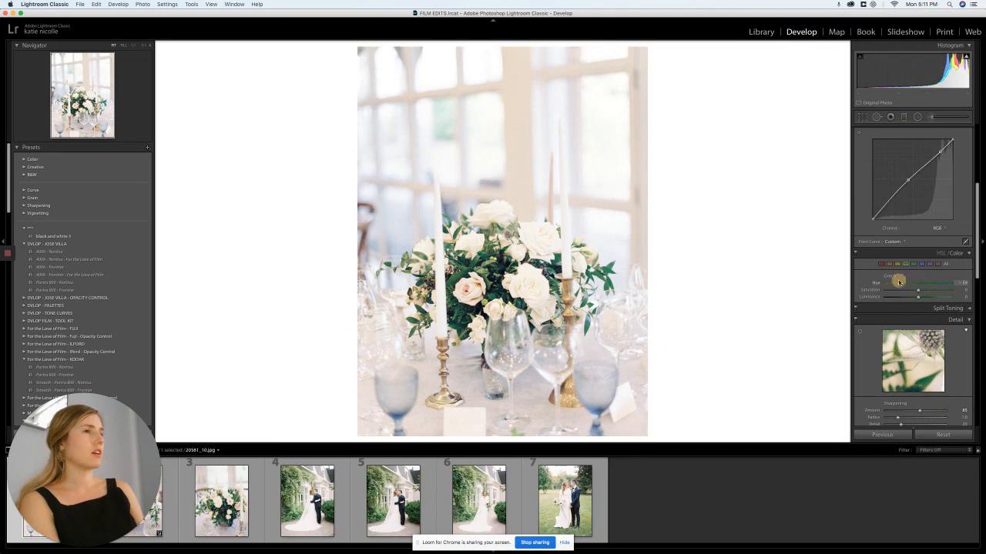
{"action": "left_click_drag", "start_coordinate": [898, 282], "coordinate": [923, 297]}
Step: Set the yellows to hue -19 and luminance -25, and the white balance to temperature +1 and tint +3
{"action": "left_click", "coordinate": [896, 265]}
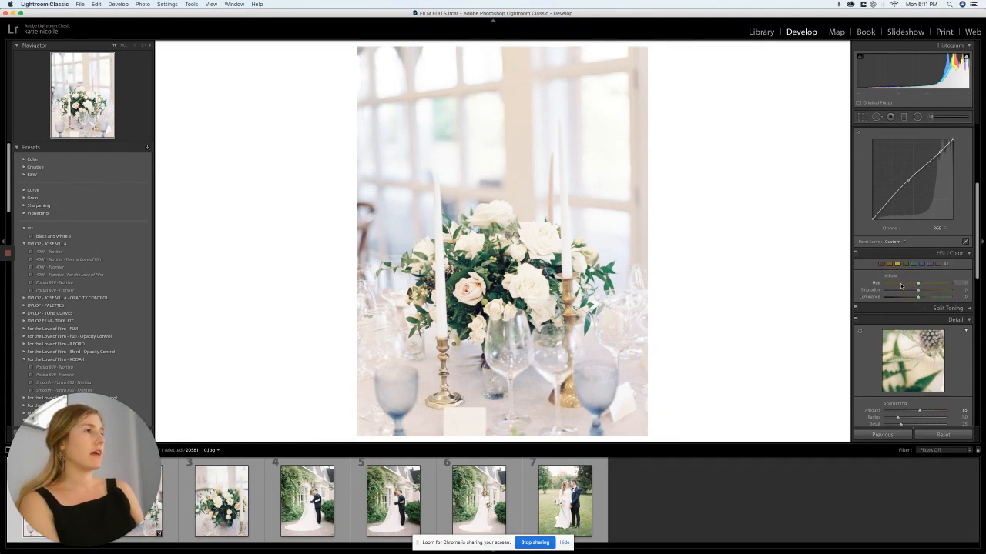
{"action": "left_click_drag", "start_coordinate": [895, 286], "coordinate": [913, 299]}
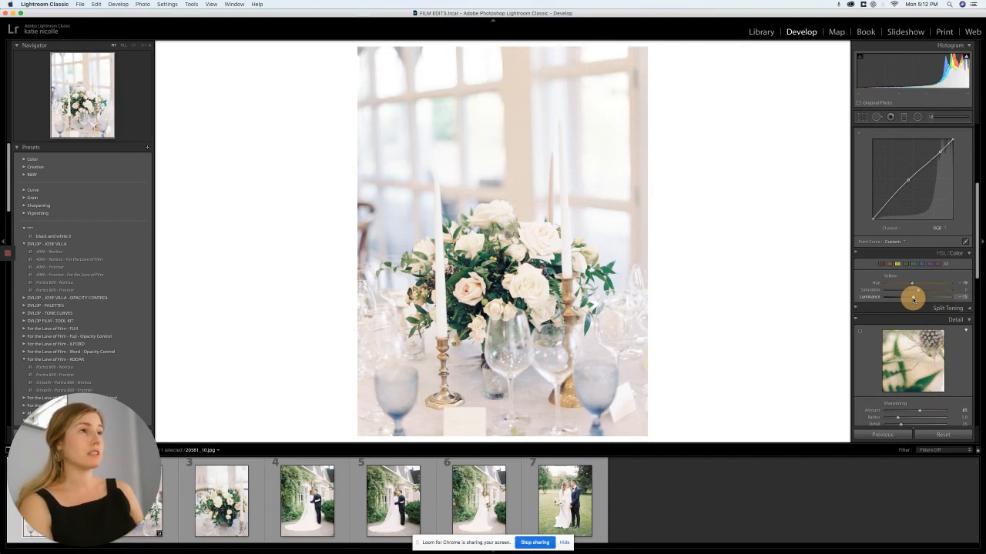
{"action": "mouse_move", "coordinate": [913, 299]}
{"action": "left_mouse_down"}
{"action": "mouse_move", "coordinate": [935, 300]}
{"action": "mouse_move", "coordinate": [909, 298]}
{"action": "left_mouse_up"}
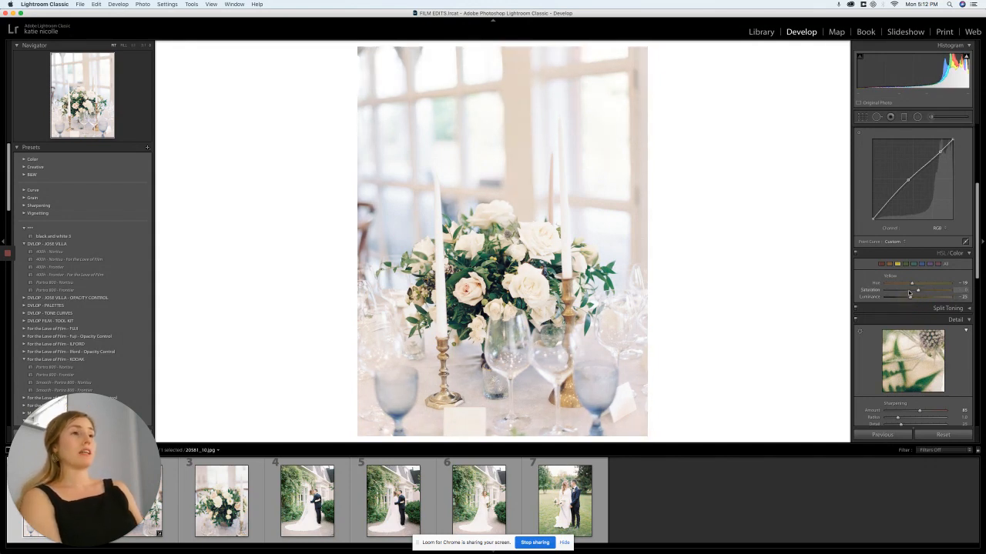
{"action": "scroll", "coordinate": [909, 293], "scroll_direction": "up", "scroll_amount": 10}
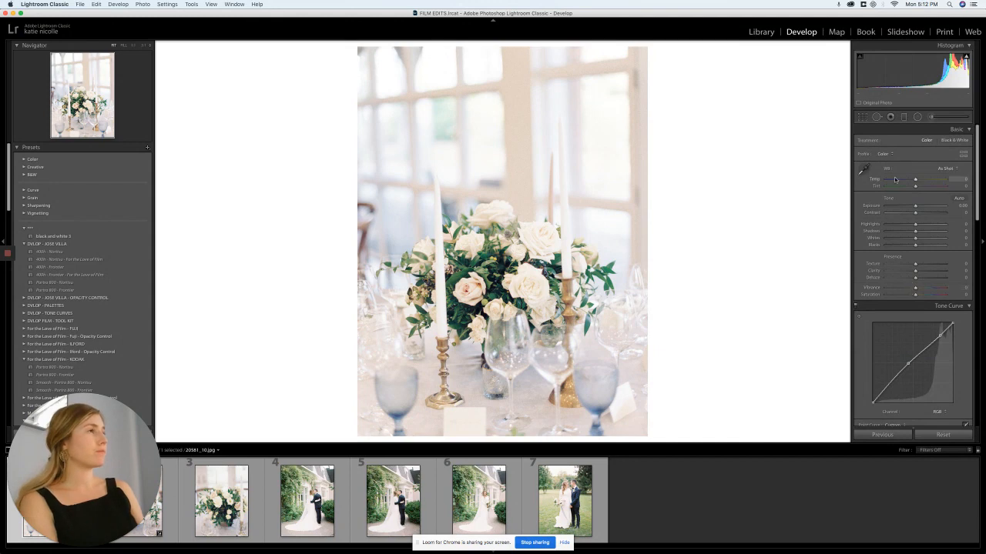
{"action": "mouse_move", "coordinate": [914, 185]}
{"action": "left_mouse_down"}
{"action": "mouse_move", "coordinate": [925, 188]}
{"action": "mouse_move", "coordinate": [907, 188]}
{"action": "mouse_move", "coordinate": [914, 193]}
{"action": "mouse_move", "coordinate": [915, 182]}
{"action": "left_mouse_up"}
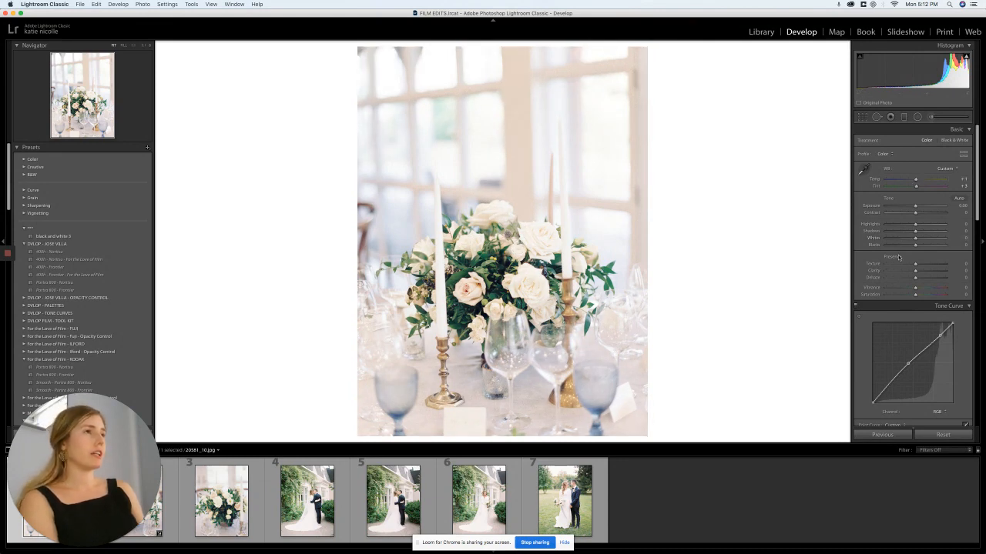
Step: Try adjusting the highlights on the centerpiece photo's Red channel tone curve, and undo the change
{"action": "scroll", "coordinate": [897, 265], "scroll_direction": "down", "scroll_amount": 3}
{"action": "left_click", "coordinate": [932, 351]}
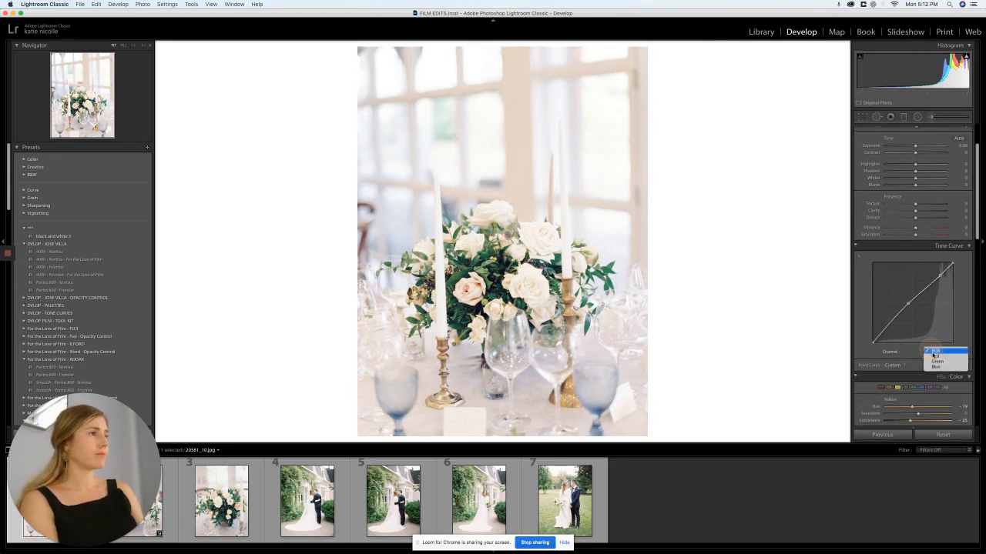
{"action": "left_click", "coordinate": [934, 361]}
{"action": "left_click_drag", "start_coordinate": [952, 263], "coordinate": [955, 243]}
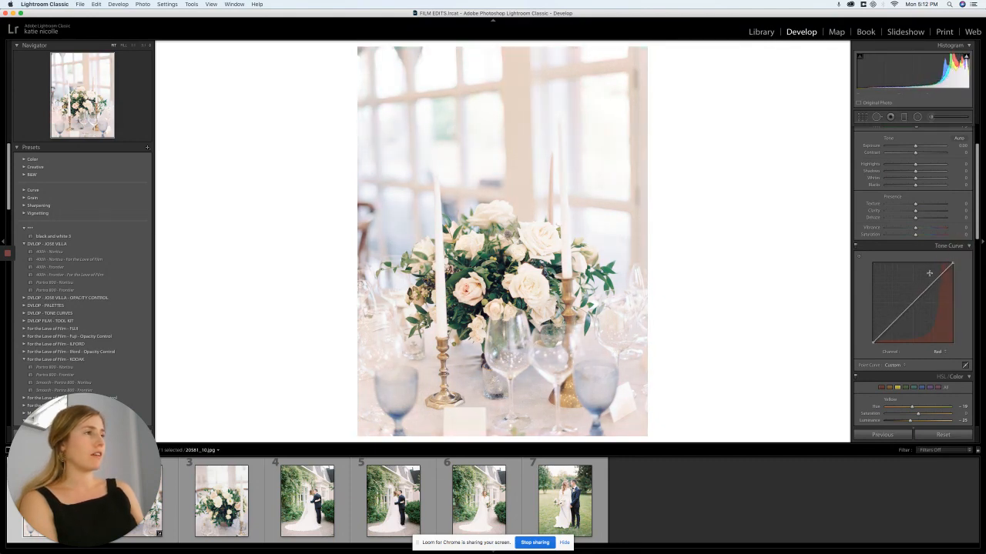
{"action": "left_click_drag", "start_coordinate": [932, 274], "coordinate": [937, 275]}
{"action": "key", "text": "super+z"}
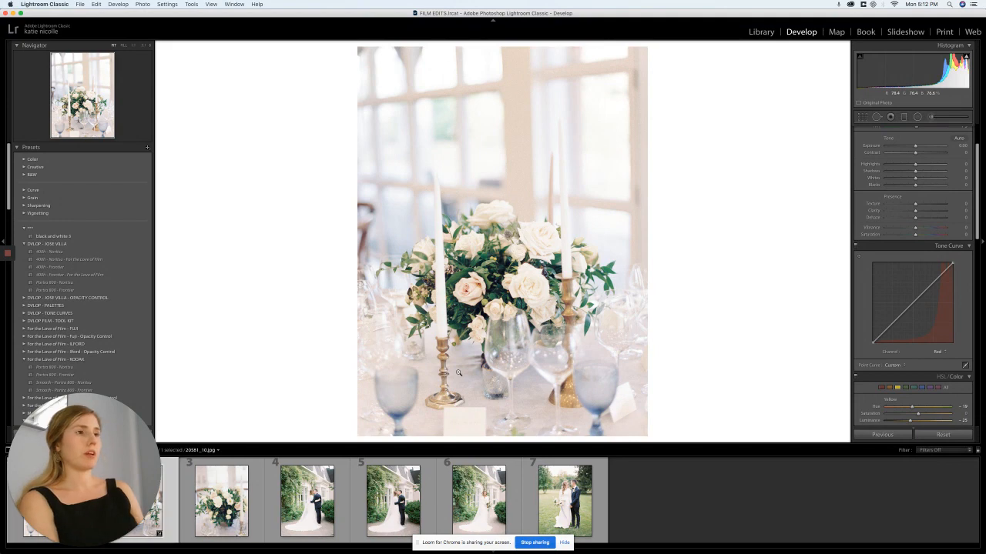
Step: Open the close-up floral photo 20581_02.jpg for developing
{"action": "key", "text": "backslash"}
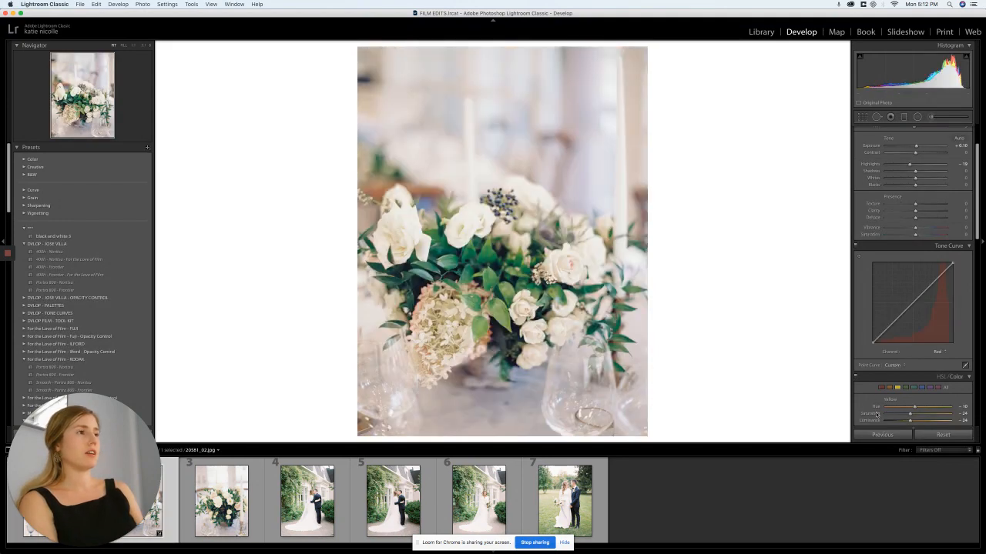
Step: Try applying the previous photo's settings to the close-up floral photo, and undo the pasted settings
{"action": "left_click", "coordinate": [882, 435]}
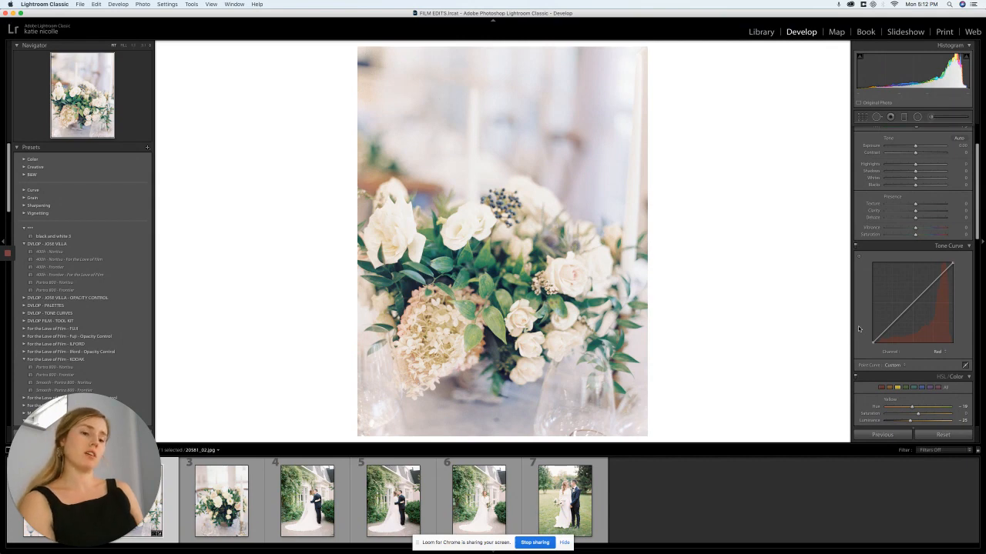
{"action": "key", "text": "super+z"}
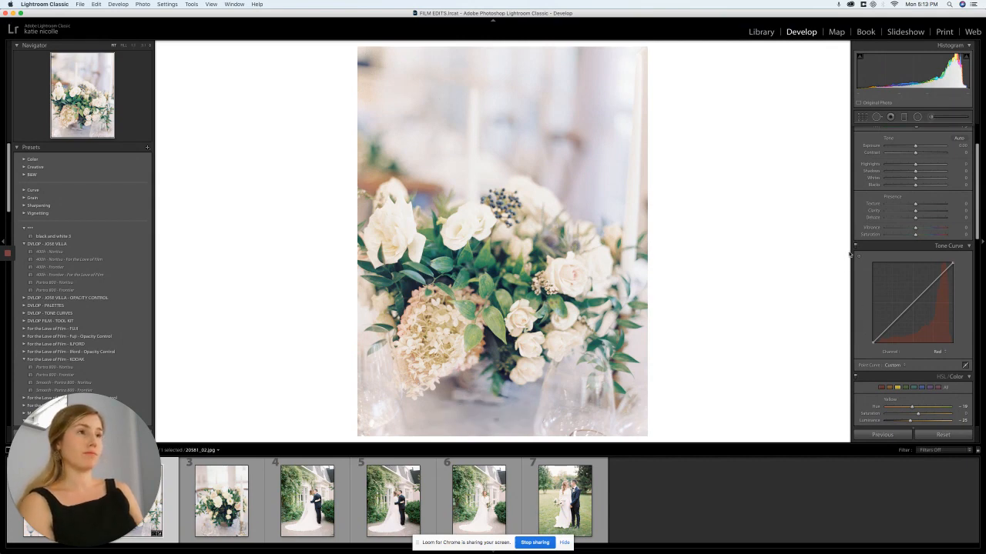
{"action": "key", "text": "super+z"}
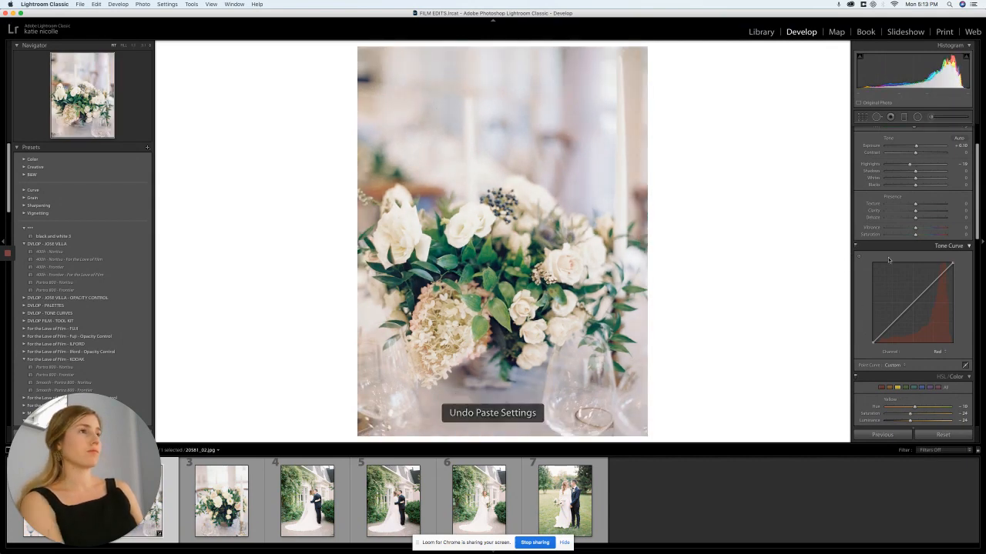
Step: Adjust the close-up floral photo's manual lens vignetting amount and switch its tone curve to the RGB channel
{"action": "scroll", "coordinate": [916, 346], "scroll_direction": "down", "scroll_amount": 10}
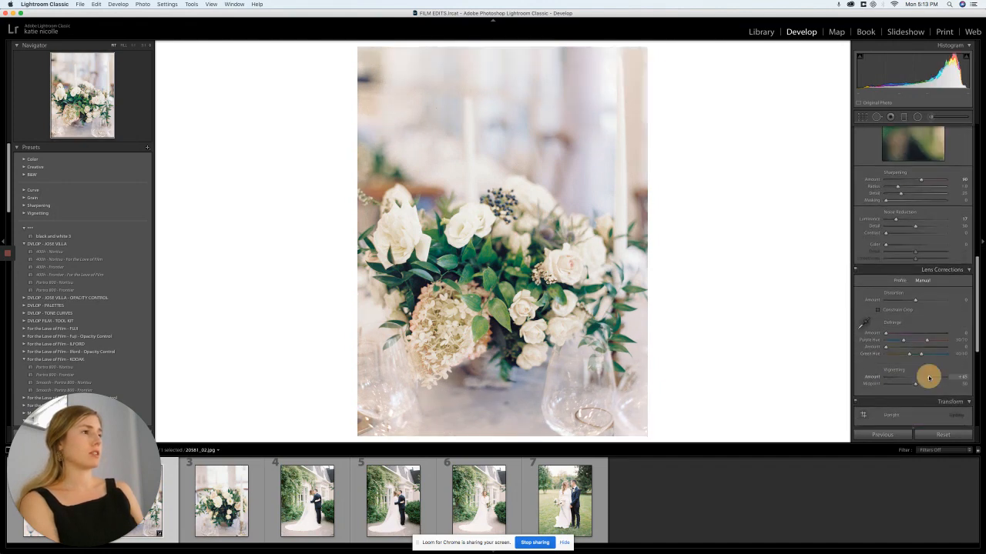
{"action": "scroll", "coordinate": [927, 377], "scroll_direction": "up", "scroll_amount": 8}
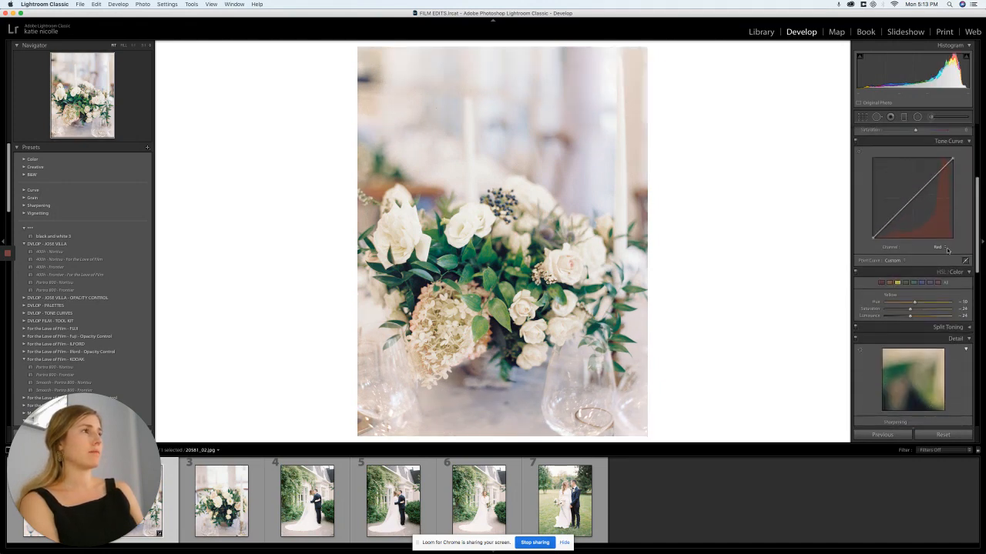
{"action": "left_click", "coordinate": [945, 248]}
{"action": "left_click", "coordinate": [946, 241]}
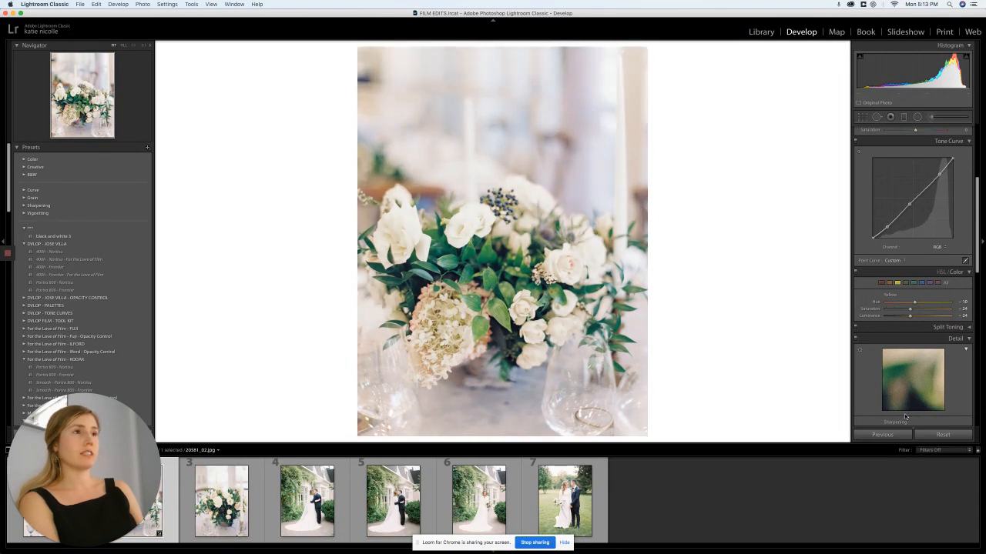
Step: Check the white roses up close and set the yellow saturation to -21
{"action": "left_click", "coordinate": [469, 228]}
{"action": "left_click", "coordinate": [469, 230]}
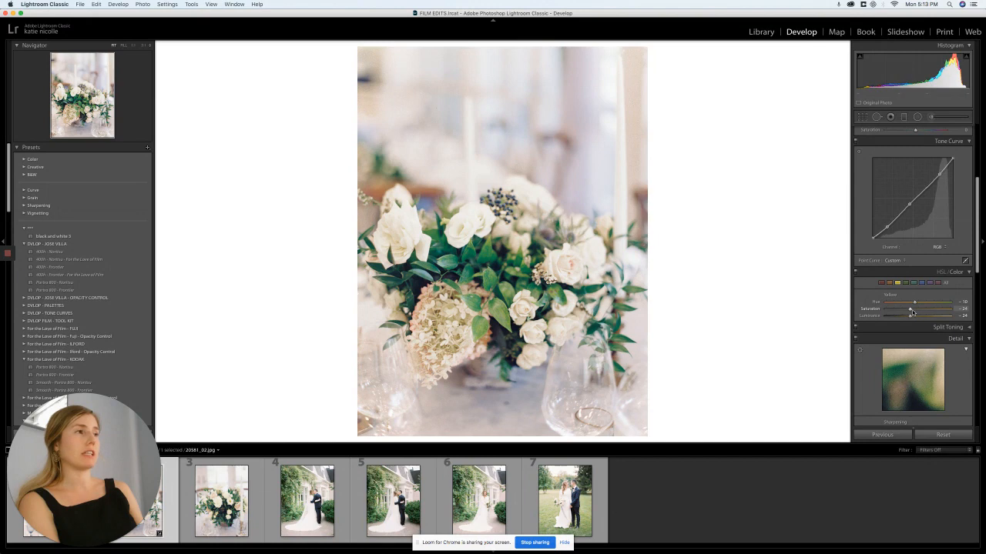
{"action": "mouse_move", "coordinate": [911, 312]}
{"action": "left_mouse_down"}
{"action": "mouse_move", "coordinate": [921, 312]}
{"action": "mouse_move", "coordinate": [910, 312]}
{"action": "left_mouse_up"}
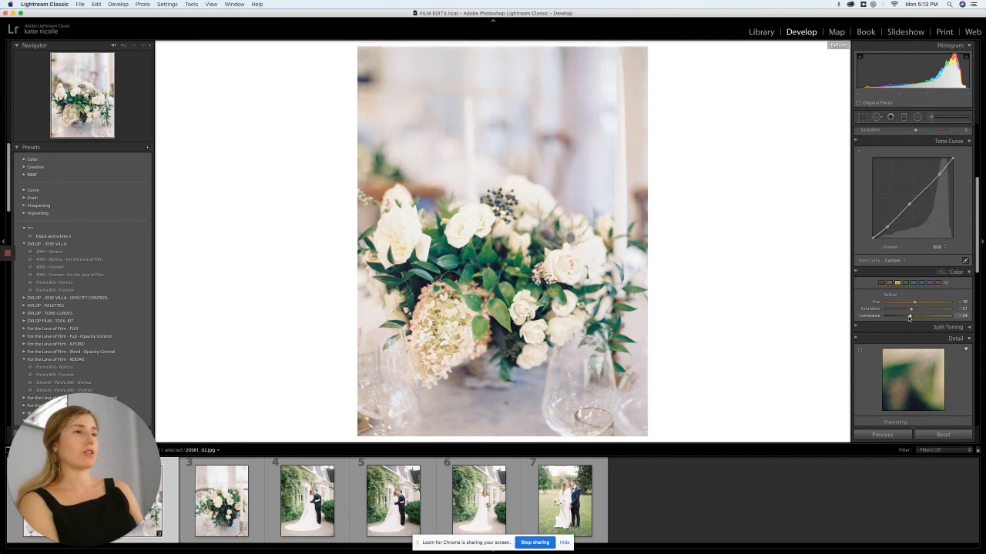
Step: Open the floral photo 20581_01.jpg and apply the previous photo's settings to it
{"action": "key", "text": "Right"}
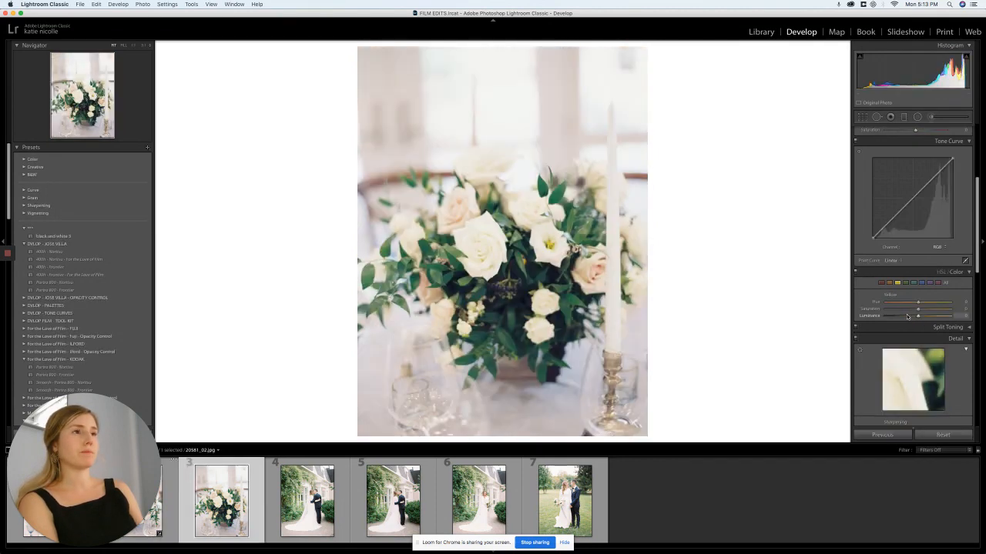
{"action": "left_click", "coordinate": [883, 436]}
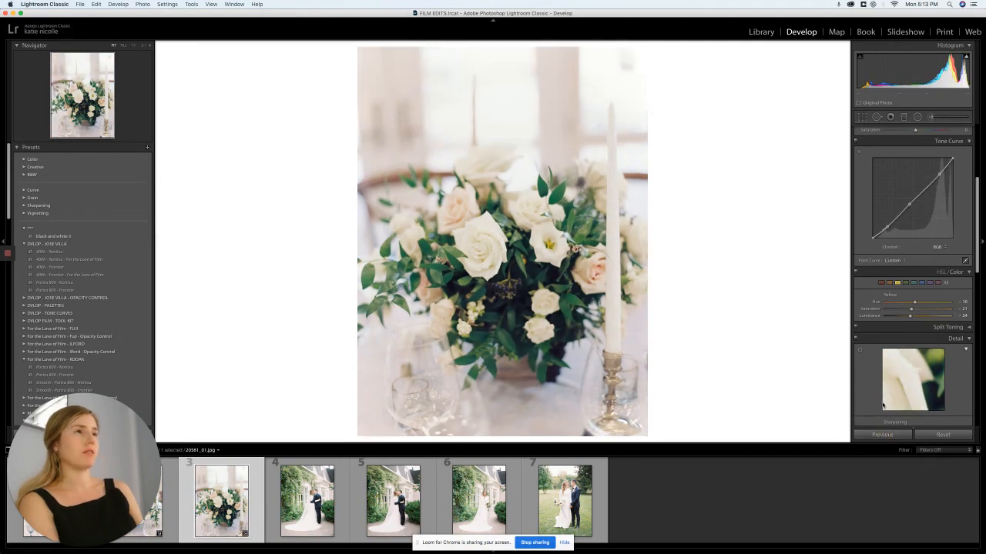
{"action": "scroll", "coordinate": [886, 378], "scroll_direction": "down", "scroll_amount": 5}
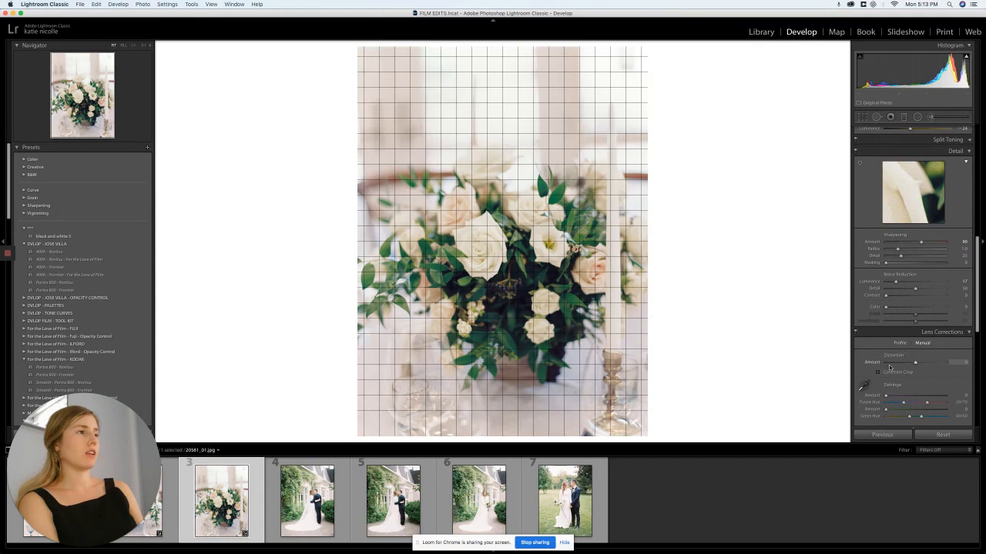
Step: Raise the shadows of floral photo 20581_01.jpg to +12
{"action": "scroll", "coordinate": [890, 368], "scroll_direction": "up", "scroll_amount": 10}
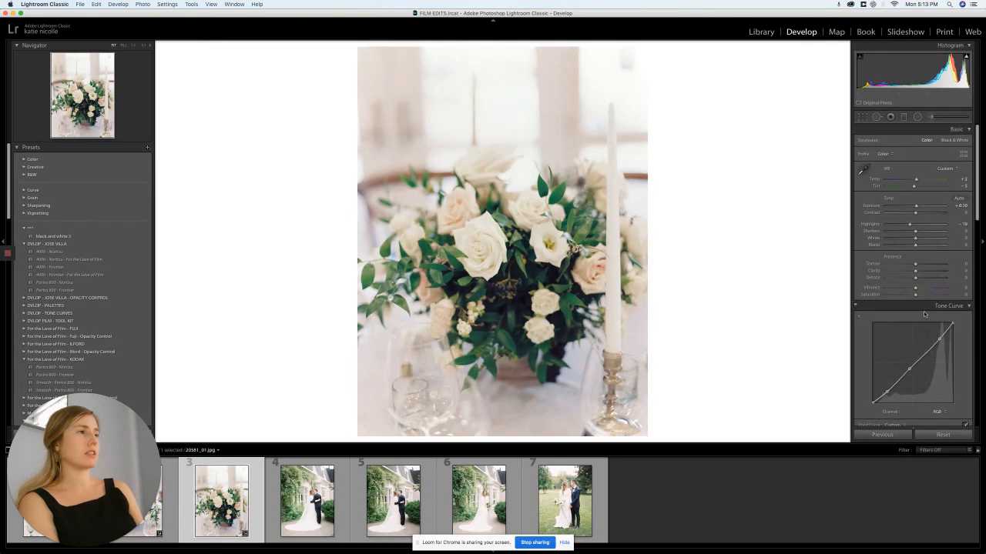
{"action": "left_click", "coordinate": [923, 231]}
{"action": "left_click_drag", "start_coordinate": [923, 231], "coordinate": [918, 231]}
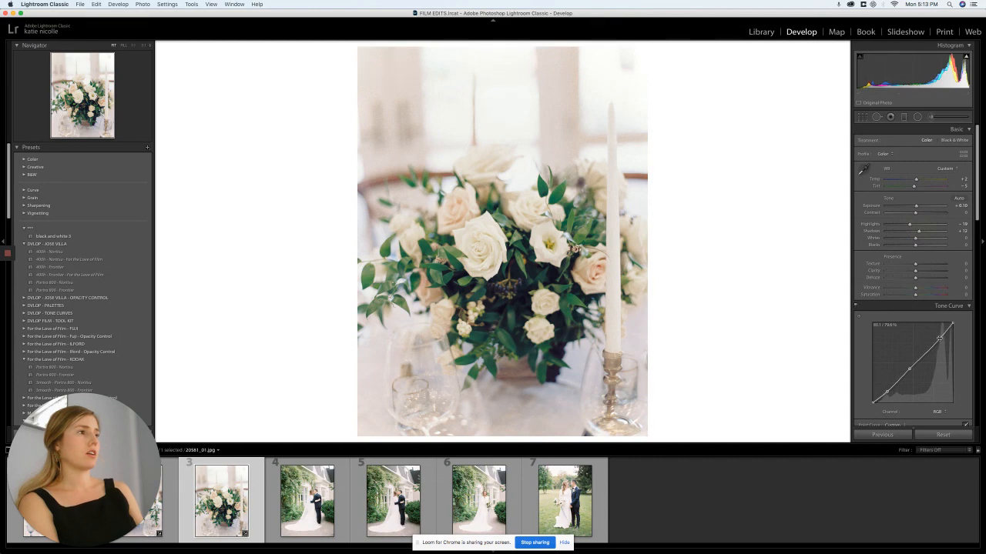
Step: Reshape the RGB tone curve of photo 20581_01.jpg by raising the highlights, lifting the midtones and re-anchoring the deep shadows
{"action": "left_click_drag", "start_coordinate": [939, 338], "coordinate": [940, 336]}
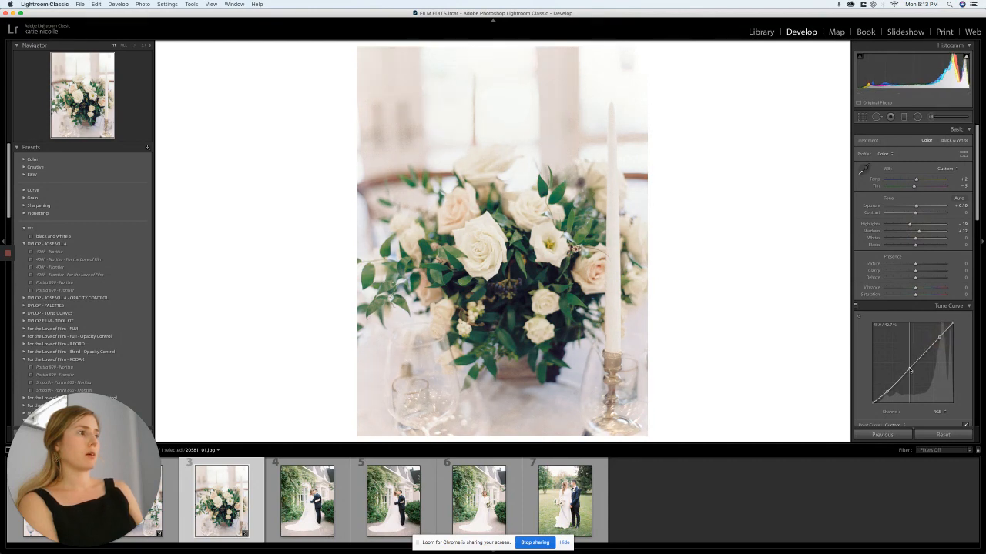
{"action": "left_click_drag", "start_coordinate": [906, 371], "coordinate": [888, 387]}
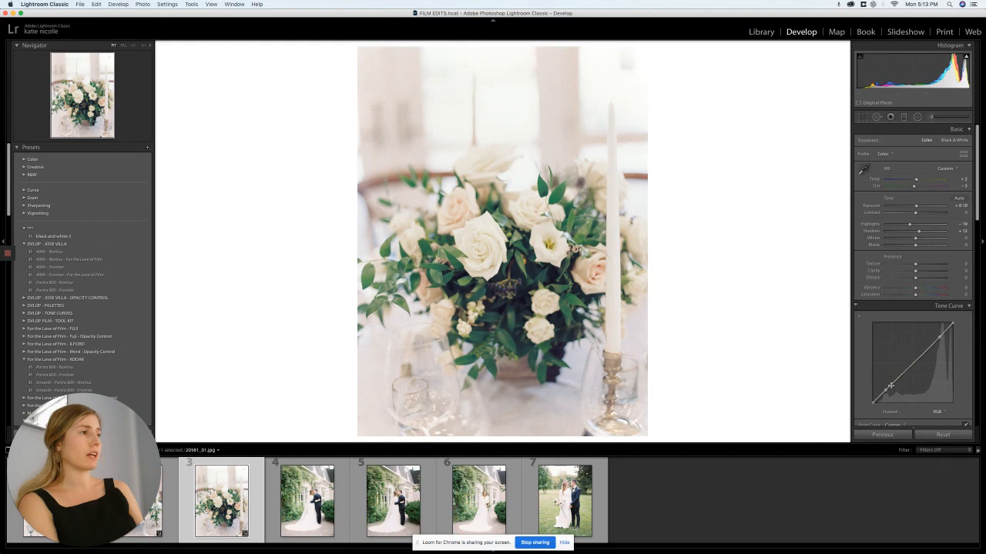
{"action": "double_click", "coordinate": [885, 389]}
{"action": "left_click_drag", "start_coordinate": [913, 361], "coordinate": [882, 395]}
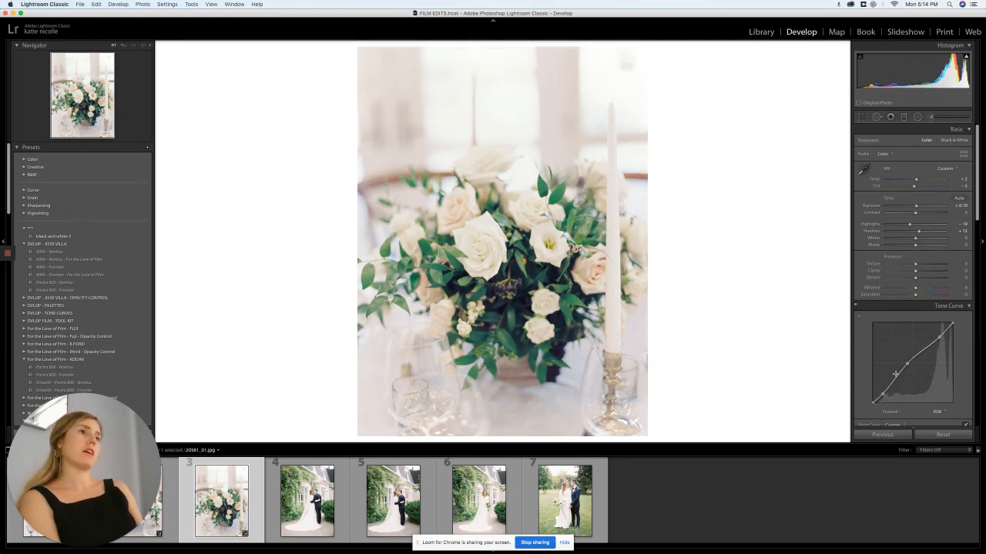
{"action": "left_click_drag", "start_coordinate": [882, 395], "coordinate": [882, 396]}
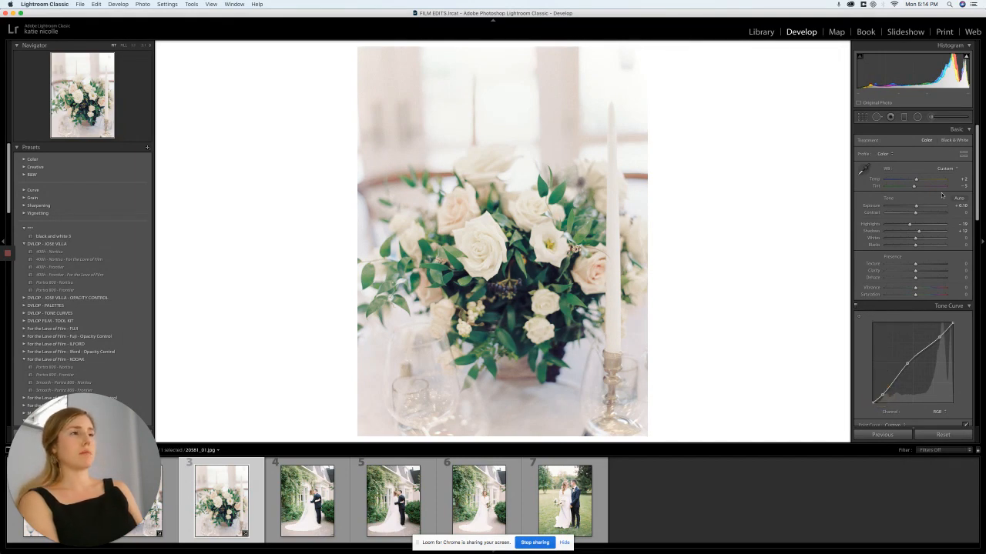
Step: Open the bride and groom portrait 20574_12.jpg for developing
{"action": "key", "text": "Right"}
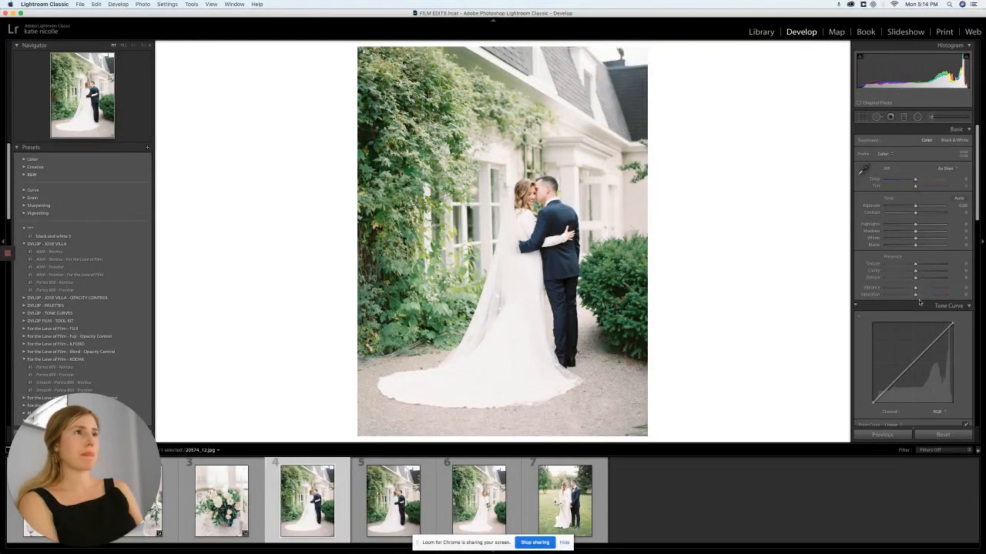
Step: Set luminance noise reduction to 20 and raise the sharpening amount on the bride and groom portrait 20574_12.jpg
{"action": "scroll", "coordinate": [883, 294], "scroll_direction": "down", "scroll_amount": 10}
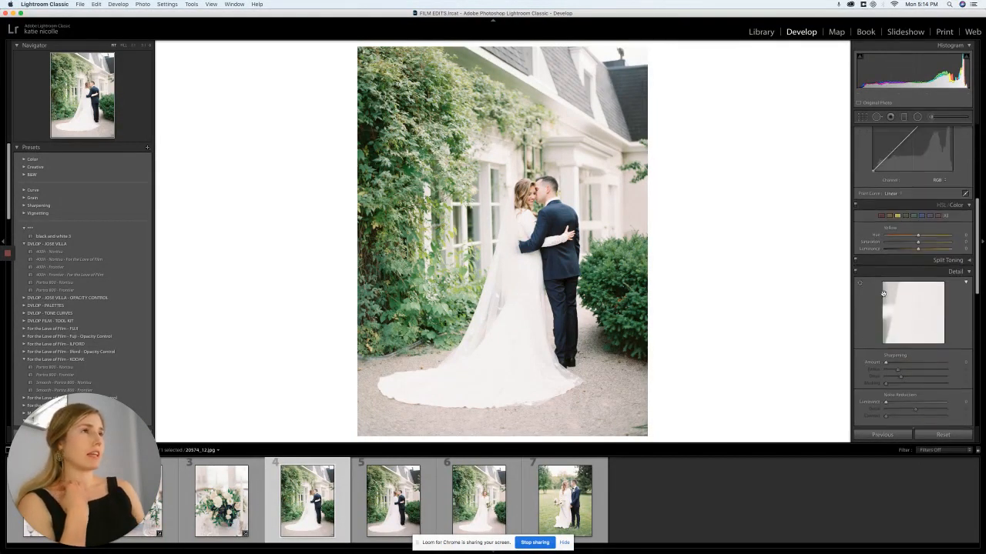
{"action": "left_click", "coordinate": [897, 350]}
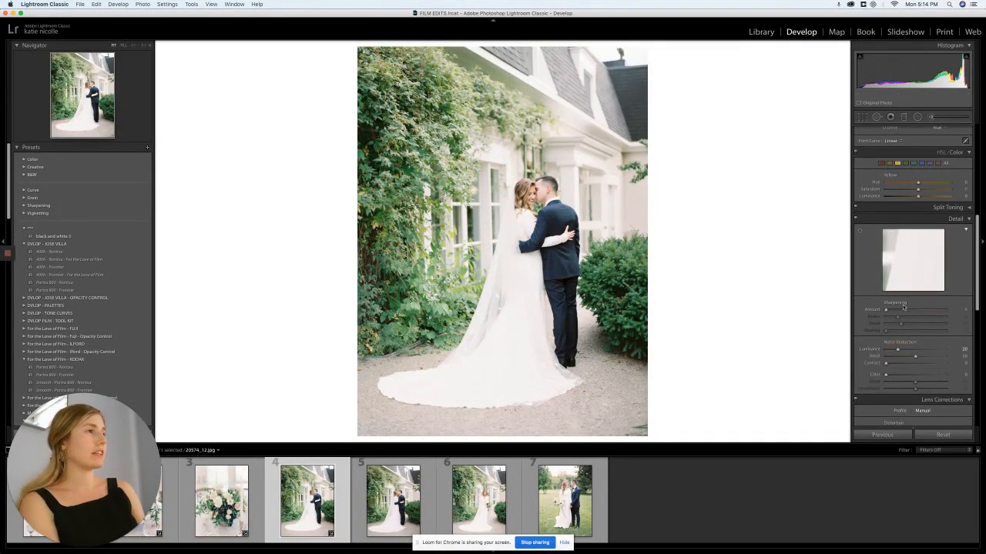
{"action": "left_click_drag", "start_coordinate": [906, 311], "coordinate": [907, 307]}
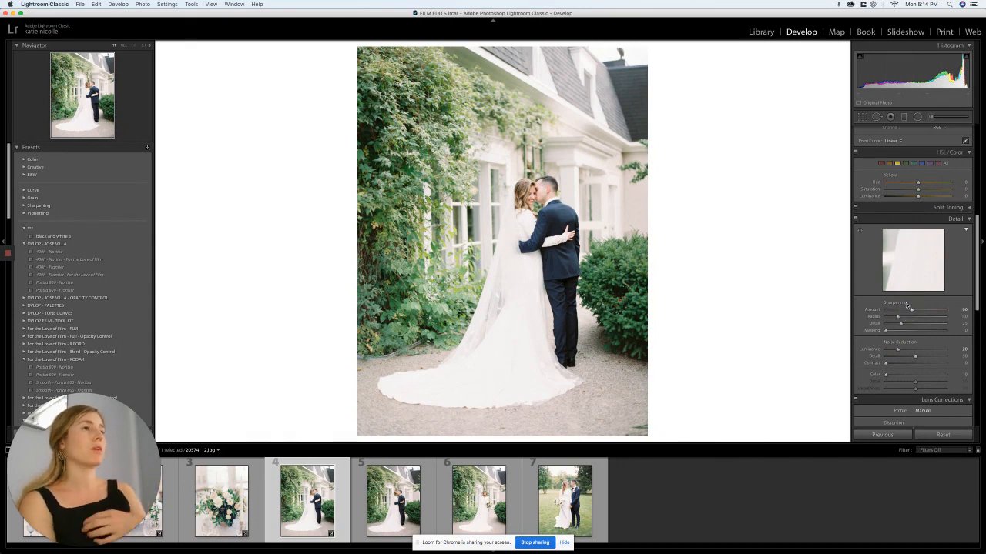
Step: Brighten the corners of portrait 20574_12.jpg by raising the manual lens vignetting amount
{"action": "scroll", "coordinate": [916, 297], "scroll_direction": "down", "scroll_amount": 8}
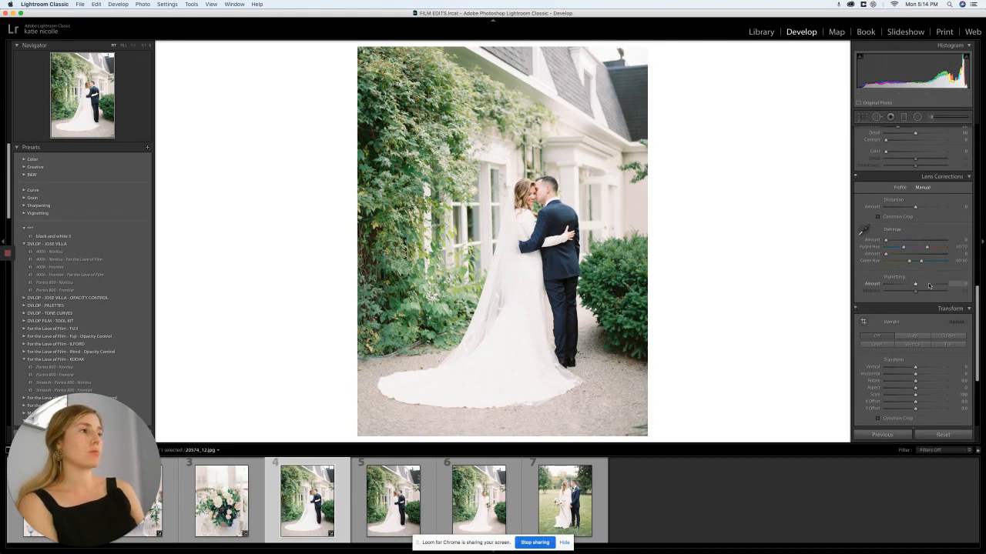
{"action": "left_click_drag", "start_coordinate": [929, 285], "coordinate": [932, 286]}
Step: Add highlight and midtone points to the portrait's RGB tone curve and lift both slightly above the diagonal
{"action": "scroll", "coordinate": [931, 285], "scroll_direction": "up", "scroll_amount": 10}
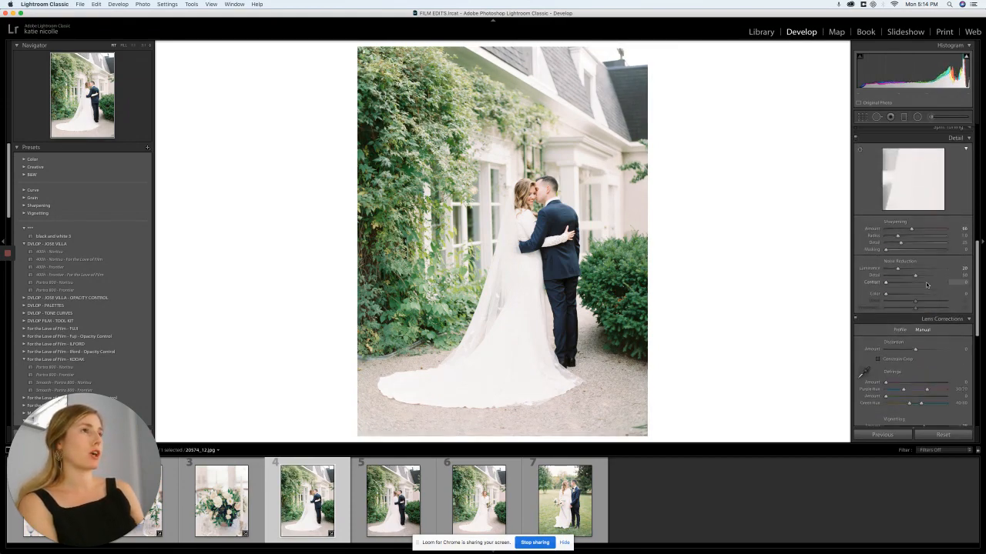
{"action": "left_click_drag", "start_coordinate": [940, 283], "coordinate": [939, 282]}
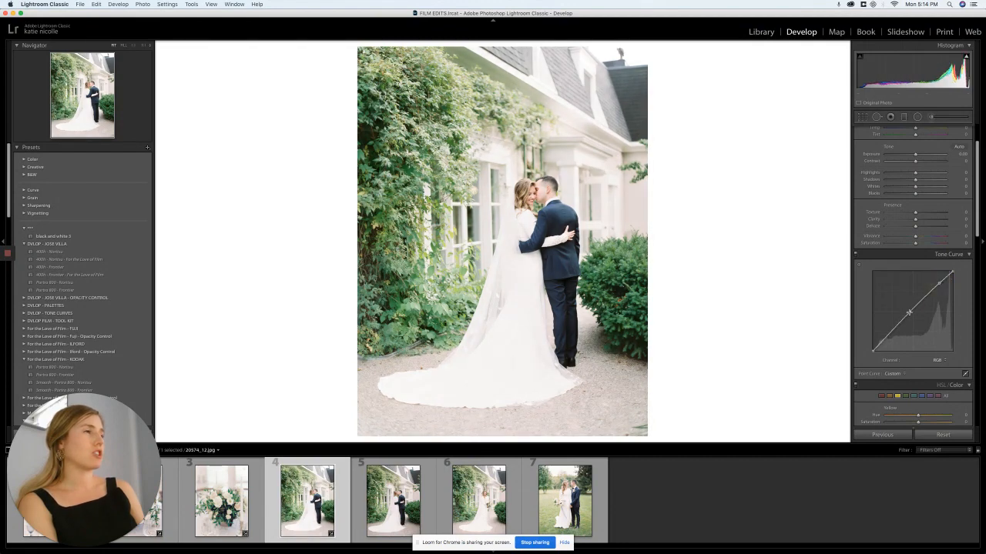
{"action": "left_click_drag", "start_coordinate": [908, 312], "coordinate": [907, 314]}
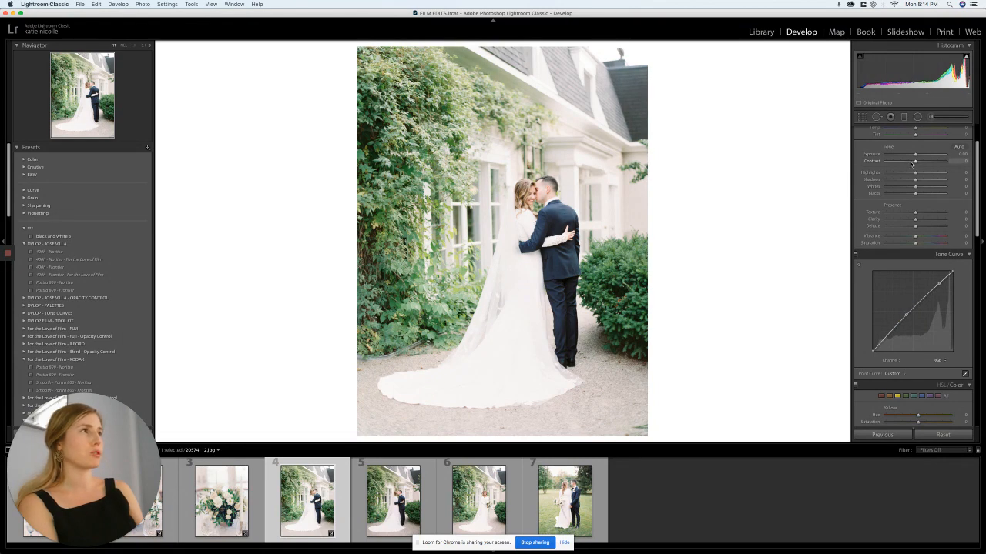
Step: Lower the contrast of portrait 20574_12.jpg to -14 and set its tint to +9, checking the couple up close
{"action": "left_click_drag", "start_coordinate": [911, 163], "coordinate": [923, 167]}
{"action": "scroll", "coordinate": [911, 177], "scroll_direction": "up", "scroll_amount": 2}
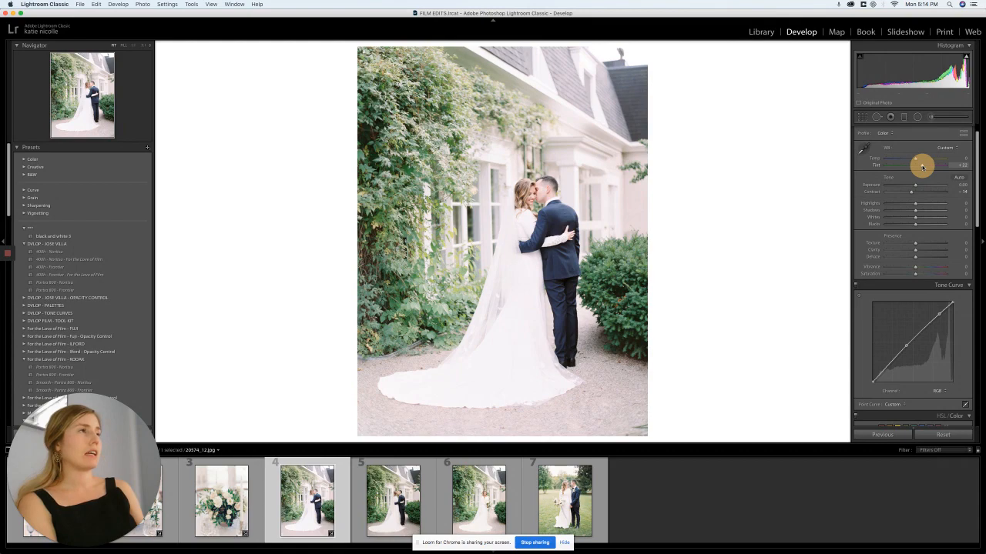
{"action": "left_click", "coordinate": [416, 248]}
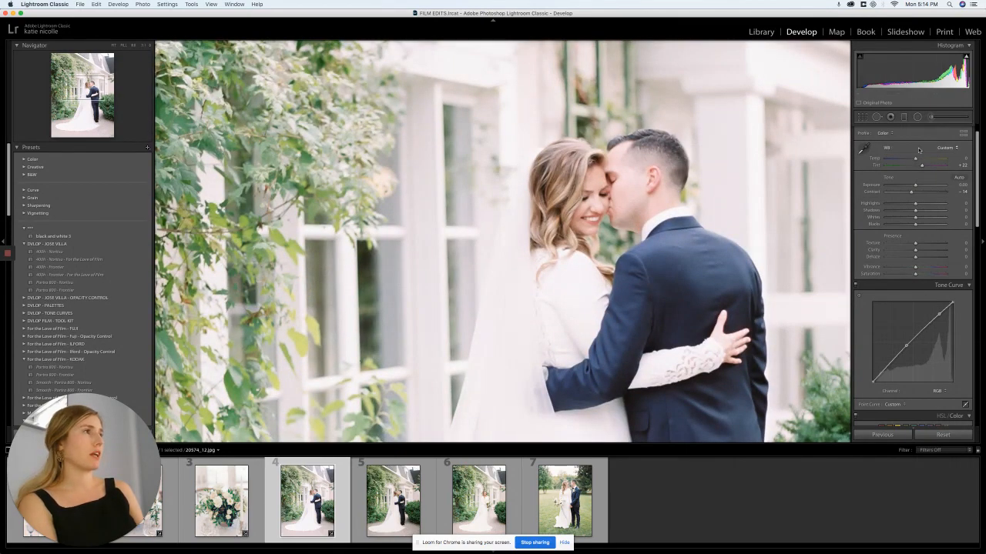
{"action": "left_click_drag", "start_coordinate": [923, 165], "coordinate": [920, 165]}
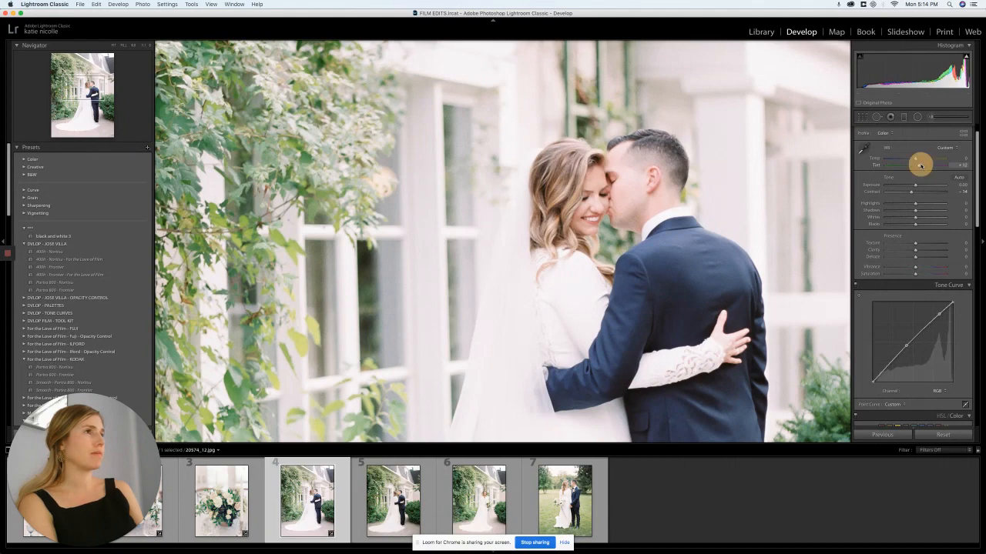
{"action": "left_click", "coordinate": [781, 155]}
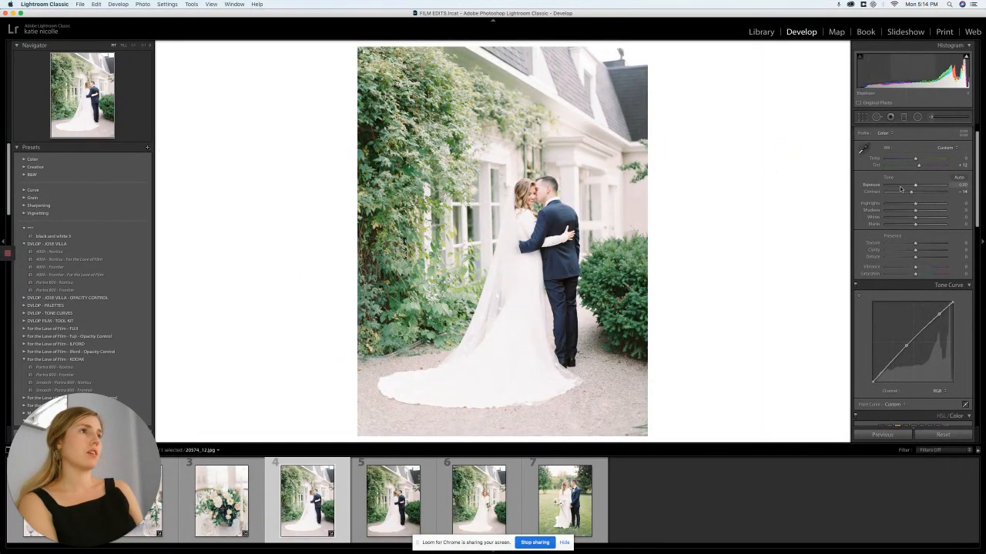
{"action": "left_click", "coordinate": [918, 167]}
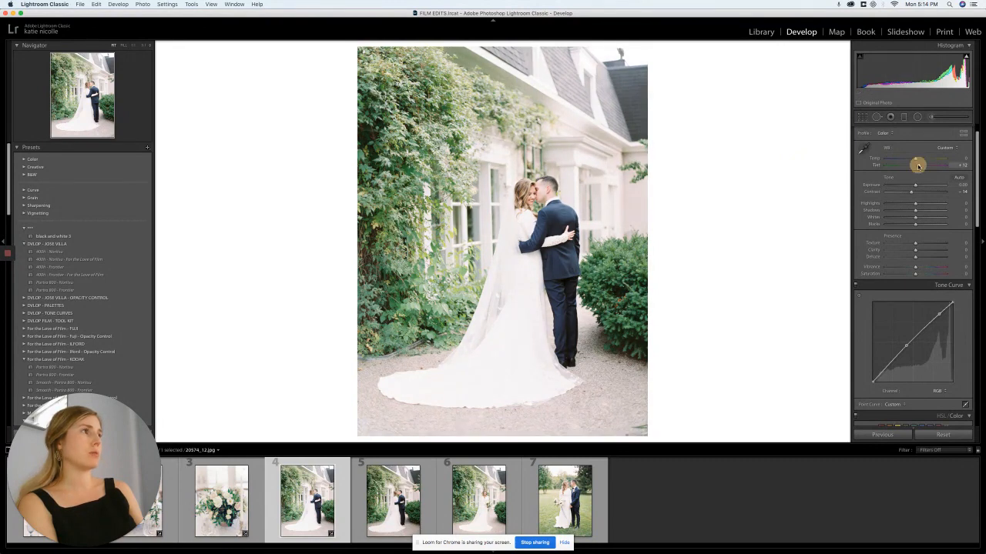
Step: Refine the midtone and highlight points of the portrait's RGB tone curve and anchor the deep shadows with a new point
{"action": "scroll", "coordinate": [919, 257], "scroll_direction": "down", "scroll_amount": 5}
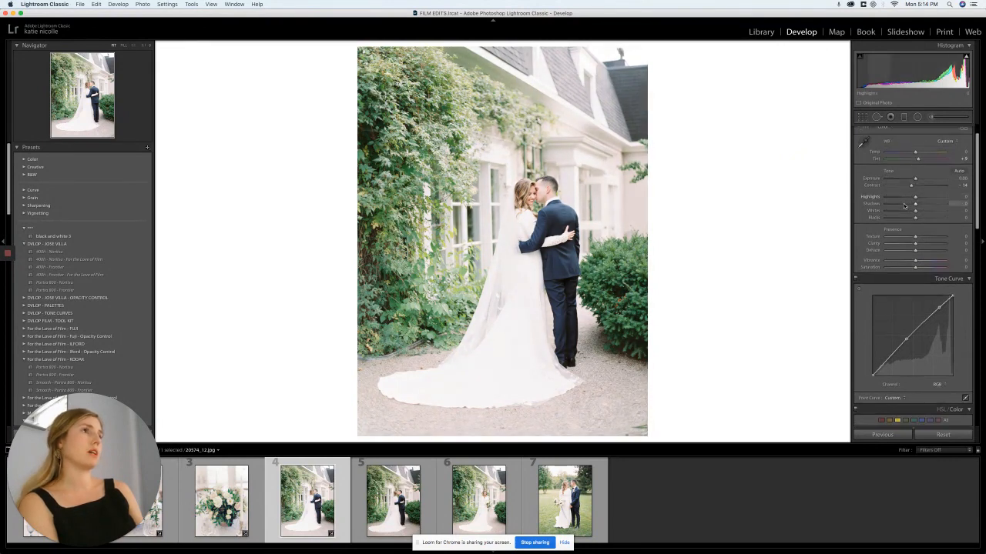
{"action": "left_click", "coordinate": [905, 247]}
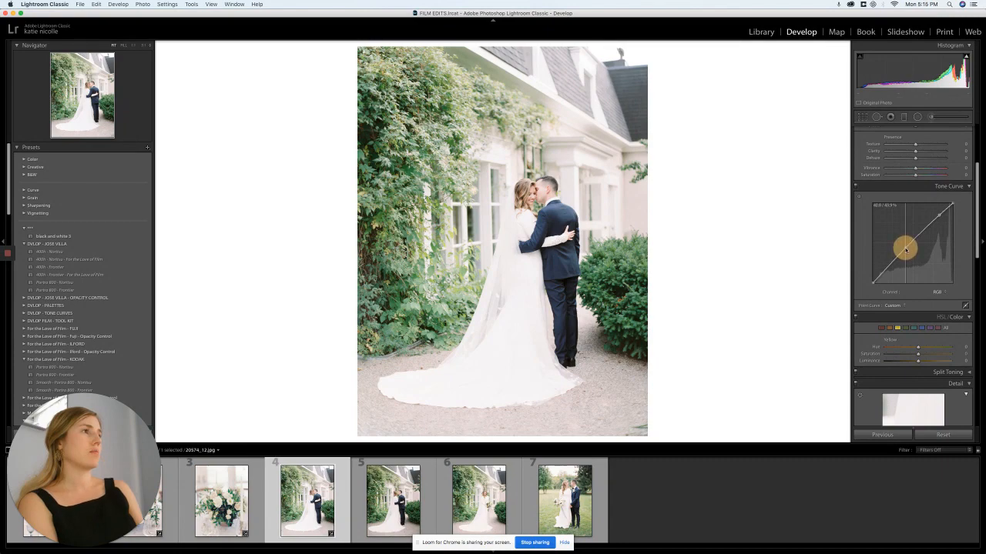
{"action": "left_click", "coordinate": [940, 216]}
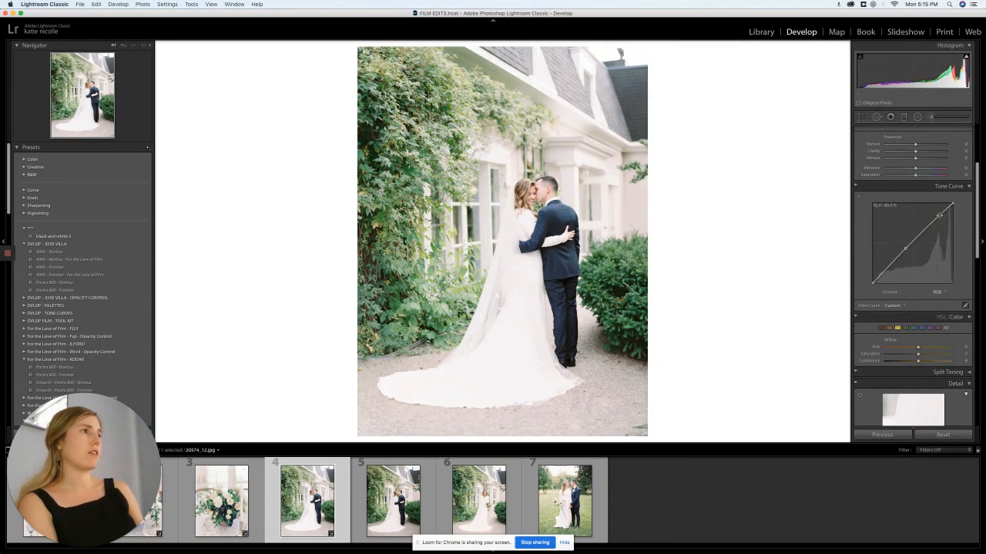
{"action": "left_click_drag", "start_coordinate": [938, 218], "coordinate": [938, 218]}
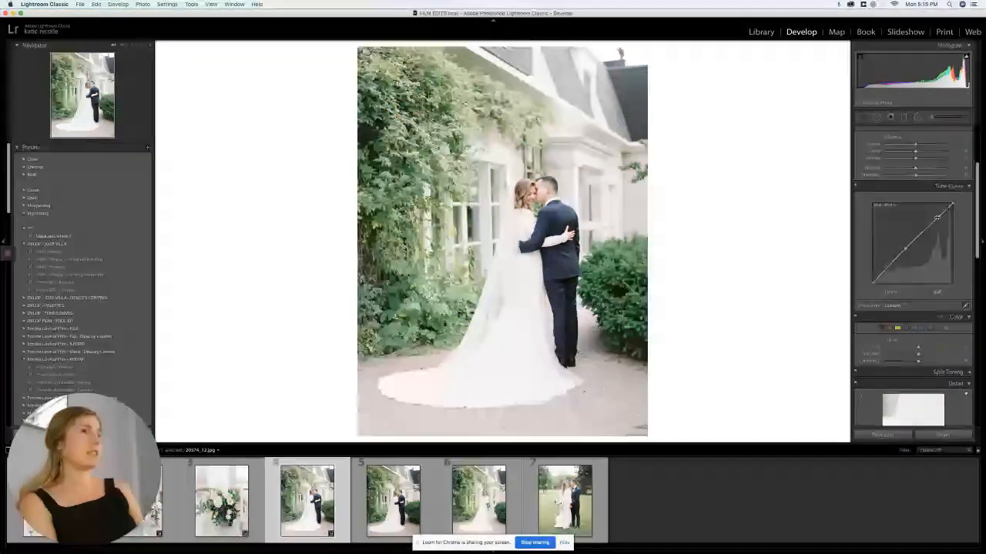
{"action": "left_click", "coordinate": [883, 275]}
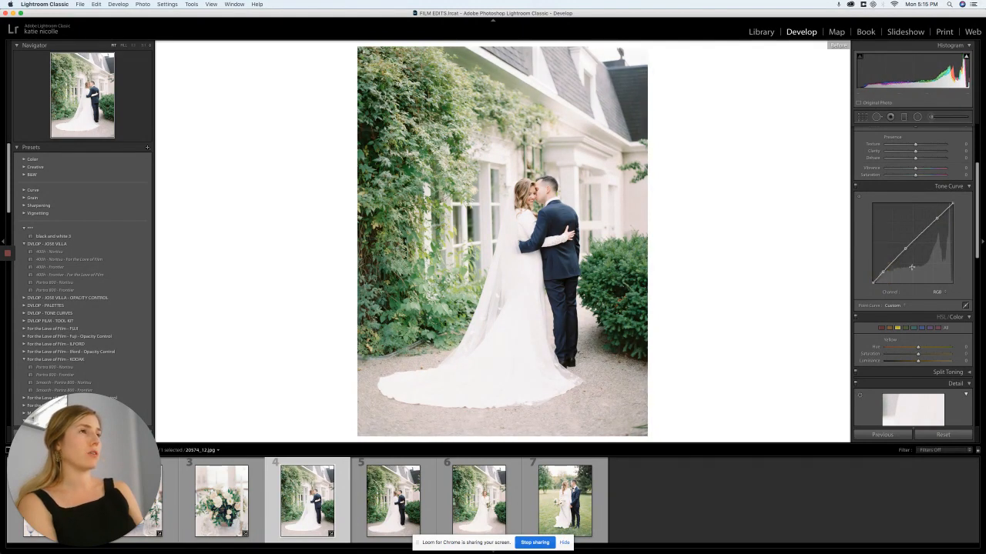
{"action": "left_click", "coordinate": [507, 239]}
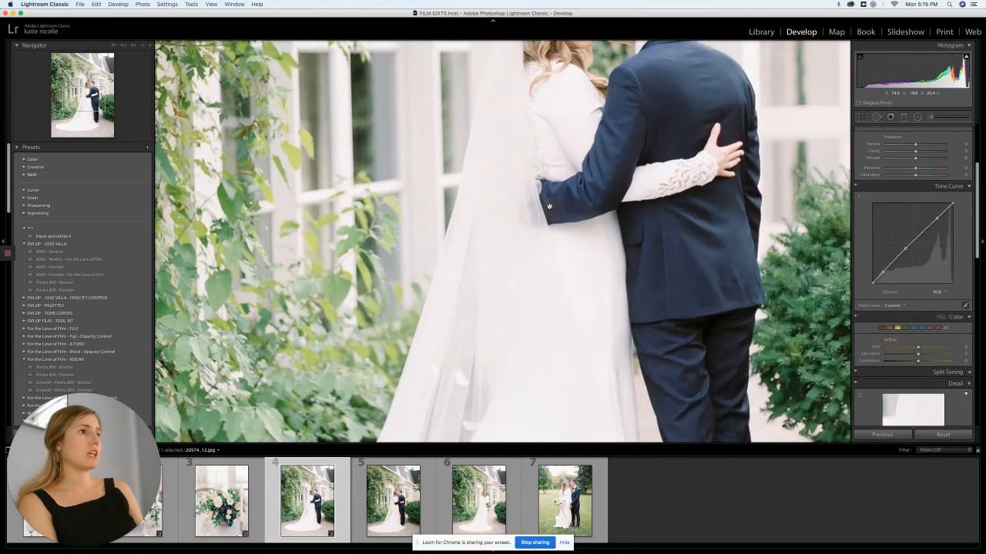
{"action": "left_click", "coordinate": [934, 117]}
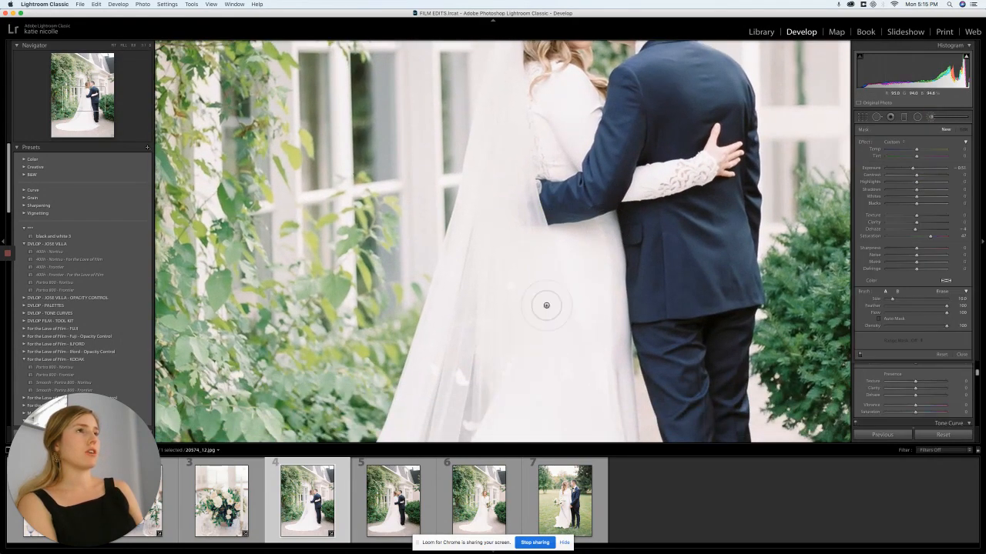
{"action": "left_click", "coordinate": [961, 355]}
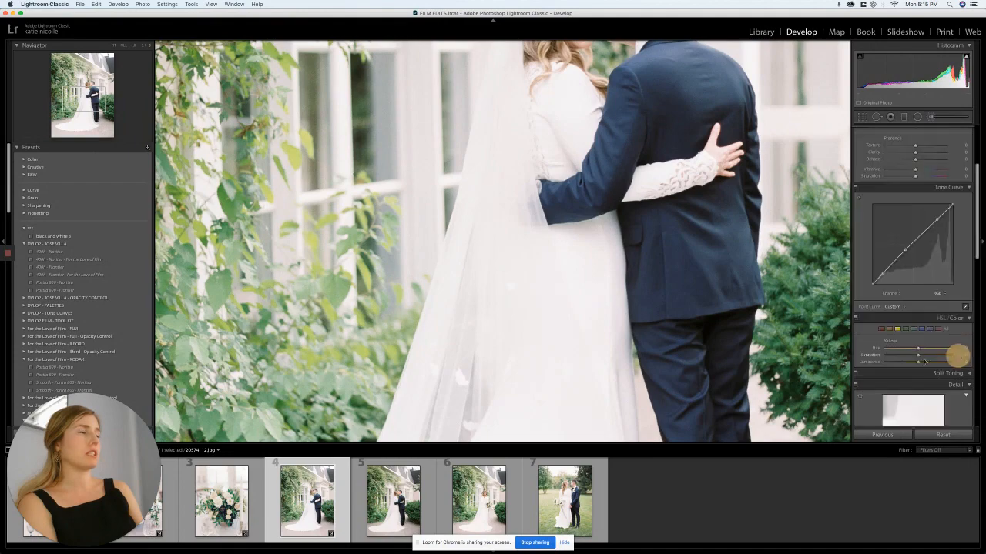
{"action": "left_click", "coordinate": [624, 315]}
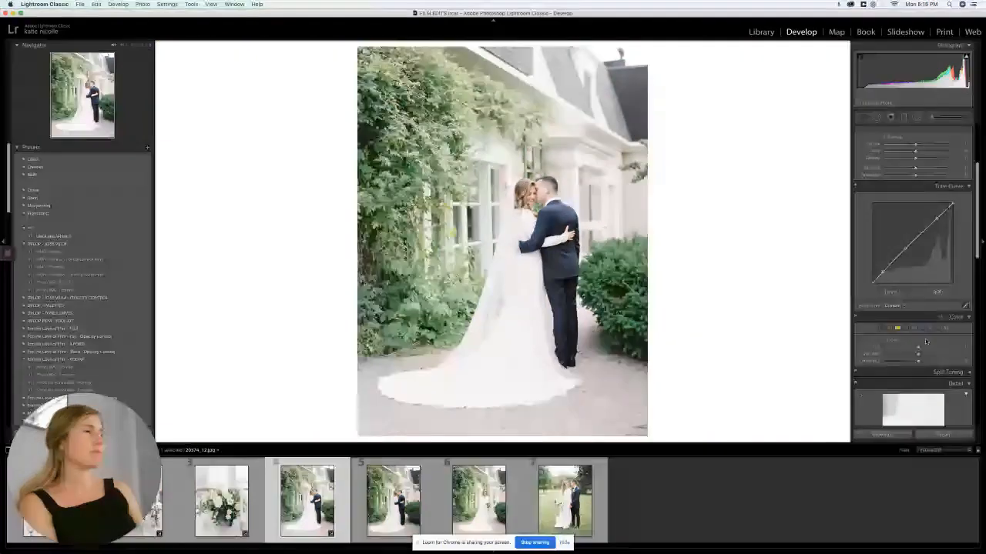
Step: Test a yellow hue shift, set the green hue to -2, and compare the portrait with its unedited version
{"action": "left_click", "coordinate": [934, 349]}
{"action": "mouse_move", "coordinate": [934, 348]}
{"action": "left_mouse_down"}
{"action": "mouse_move", "coordinate": [891, 347]}
{"action": "mouse_move", "coordinate": [950, 352]}
{"action": "mouse_move", "coordinate": [883, 355]}
{"action": "mouse_move", "coordinate": [947, 352]}
{"action": "mouse_move", "coordinate": [898, 352]}
{"action": "mouse_move", "coordinate": [924, 362]}
{"action": "mouse_move", "coordinate": [929, 346]}
{"action": "mouse_move", "coordinate": [911, 346]}
{"action": "mouse_move", "coordinate": [919, 346]}
{"action": "left_mouse_up"}
{"action": "left_click", "coordinate": [906, 329]}
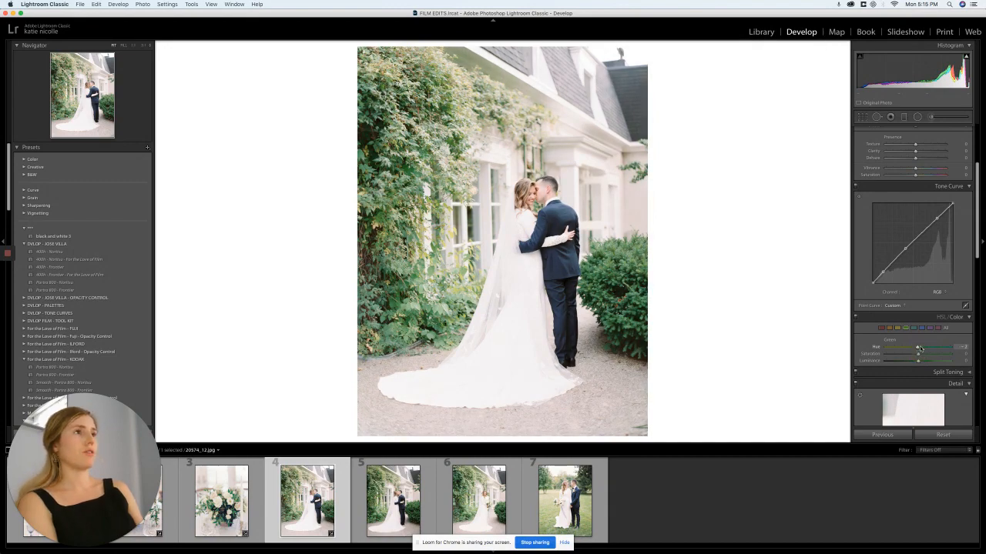
{"action": "key", "text": "backslash"}
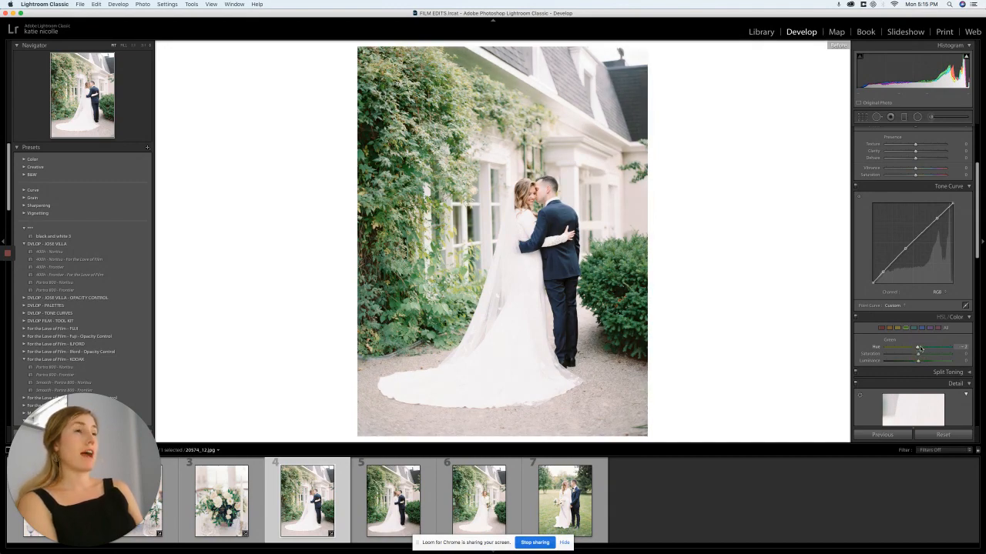
{"action": "key", "text": "backslash"}
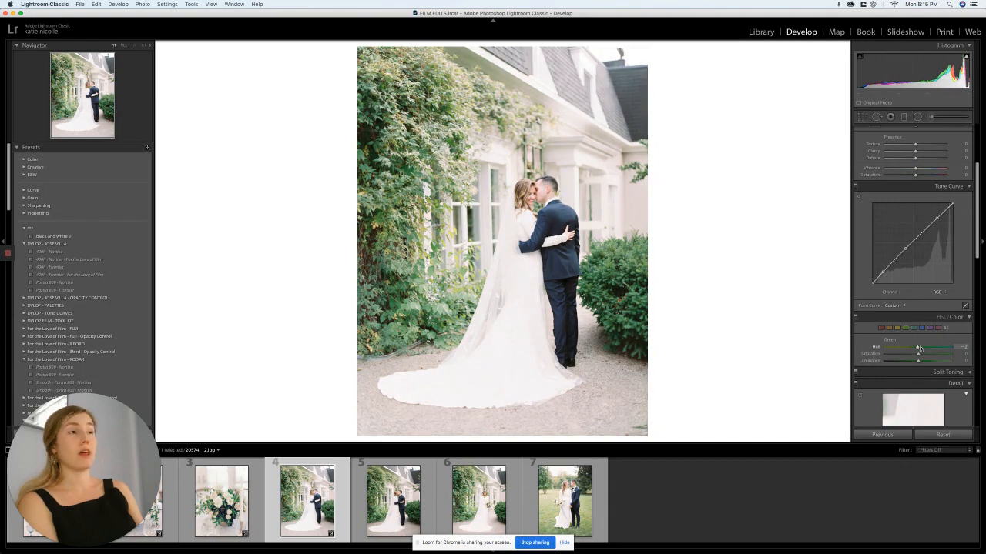
{"action": "key", "text": "backslash"}
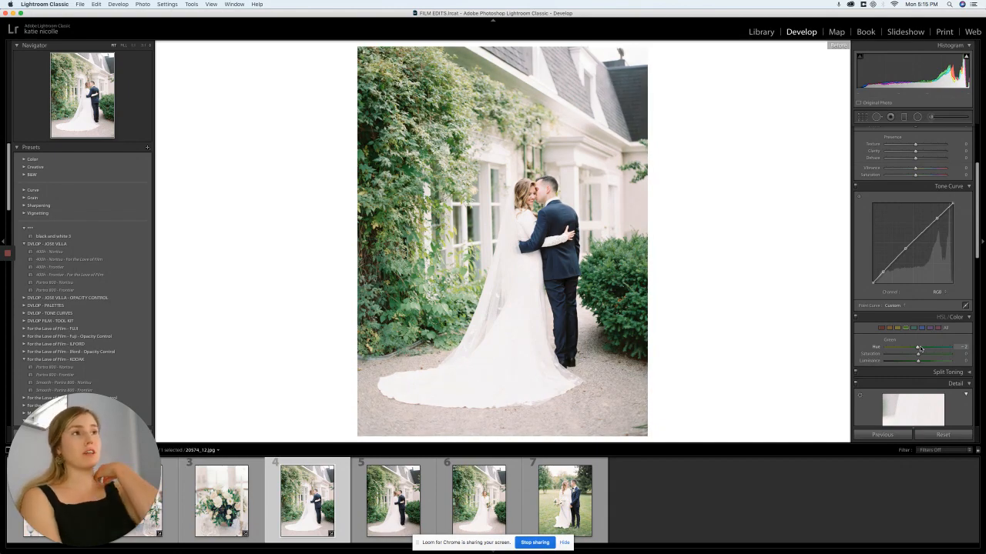
{"action": "key", "text": "backslash"}
Step: Apply the previous photo's settings to the next portrait of the couple kissing and compare it with the bride's solo portrait
{"action": "key", "text": "Right"}
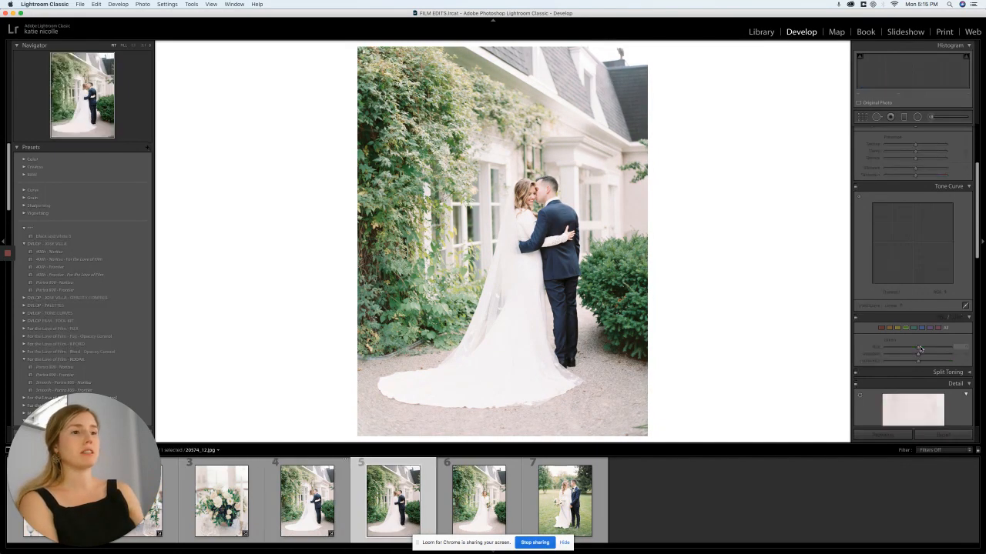
{"action": "left_click", "coordinate": [873, 433]}
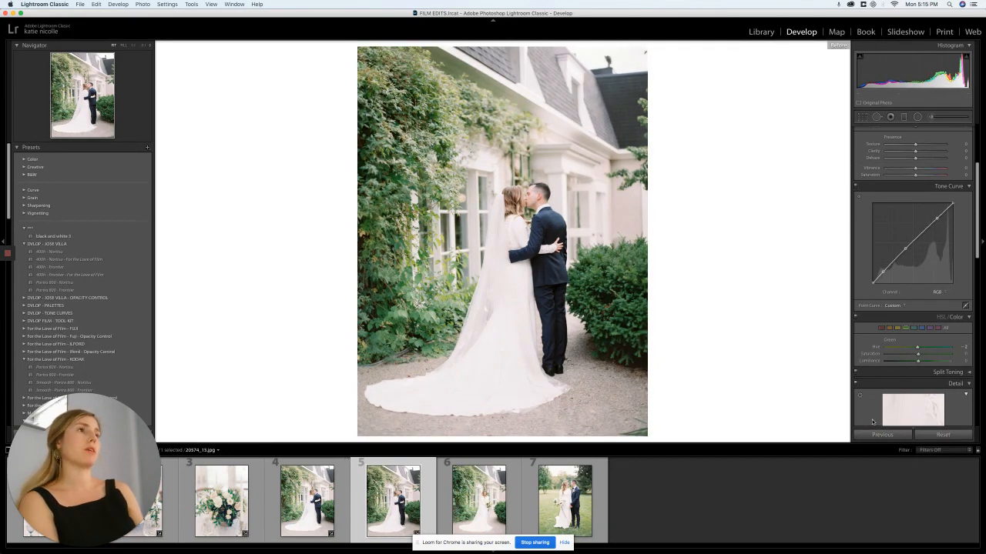
{"action": "key", "text": "Right"}
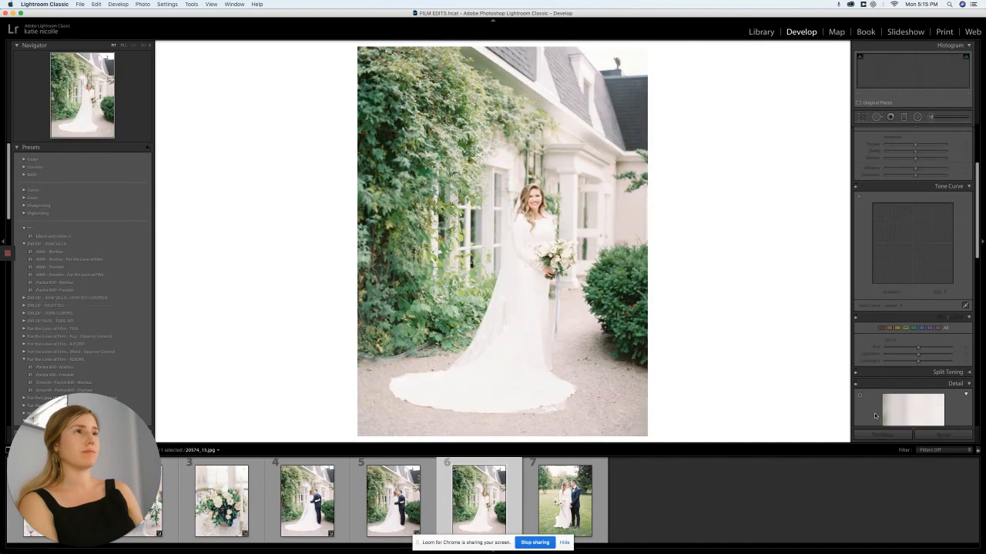
{"action": "key", "text": "Left"}
Step: Try a tighter crop on the kissing portrait that trims its right side, and reset the crop to the full frame
{"action": "left_click_drag", "start_coordinate": [634, 432], "coordinate": [590, 374]}
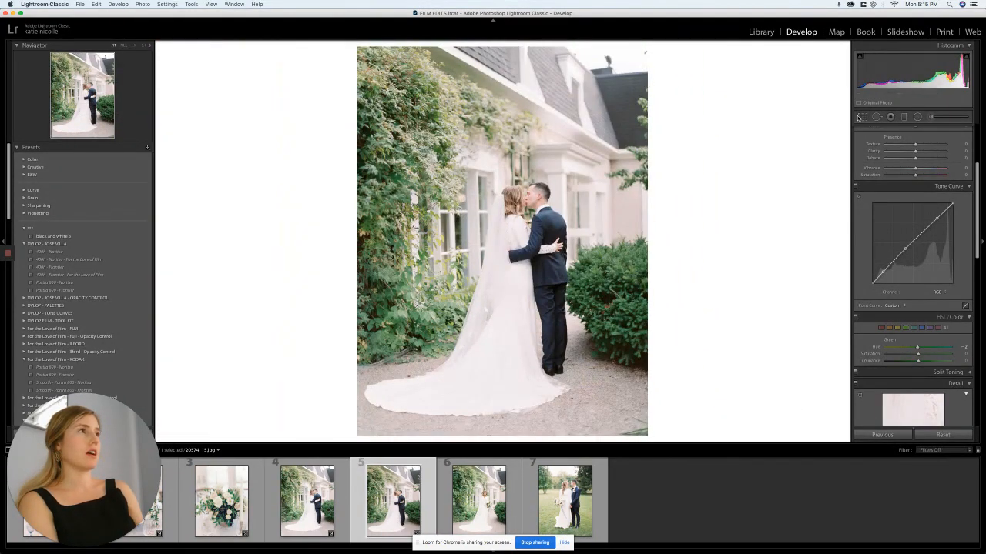
{"action": "left_click", "coordinate": [859, 117]}
{"action": "left_click_drag", "start_coordinate": [654, 44], "coordinate": [609, 83]}
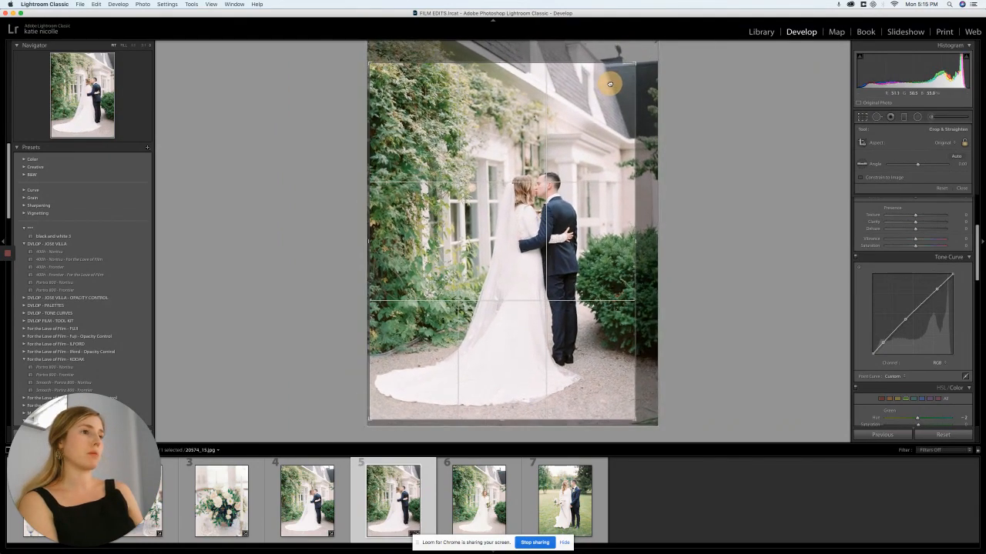
{"action": "key", "text": "Return"}
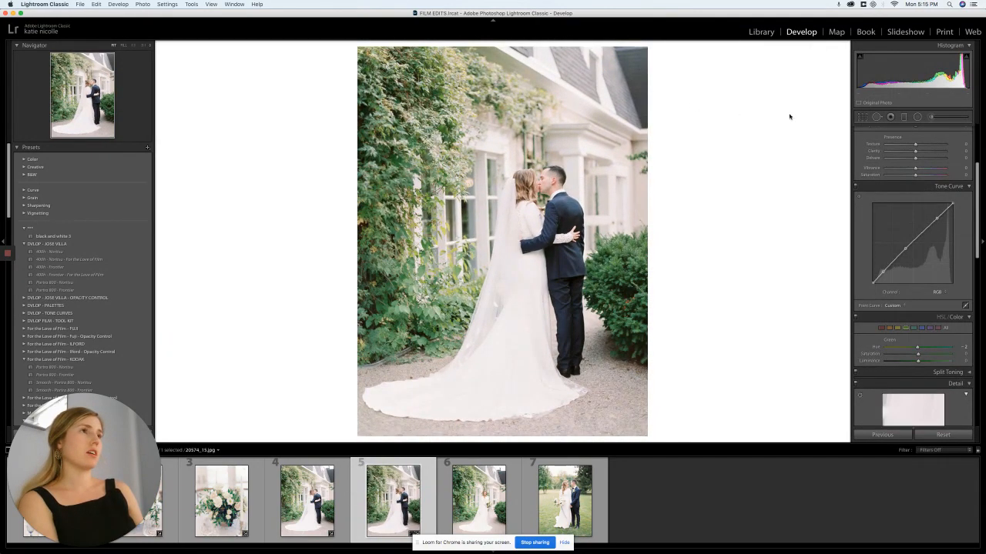
{"action": "left_click", "coordinate": [861, 116]}
{"action": "left_click", "coordinate": [942, 188]}
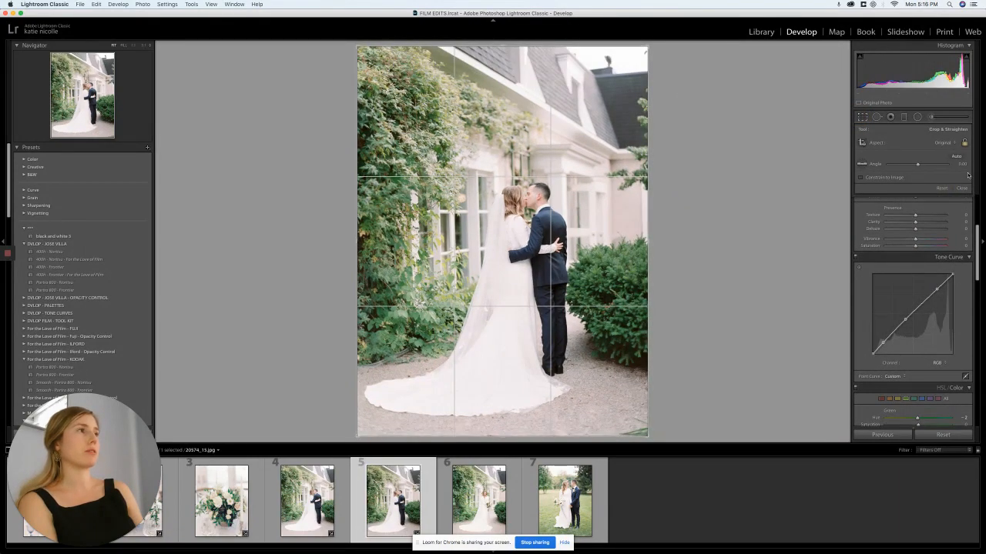
{"action": "left_click", "coordinate": [961, 188]}
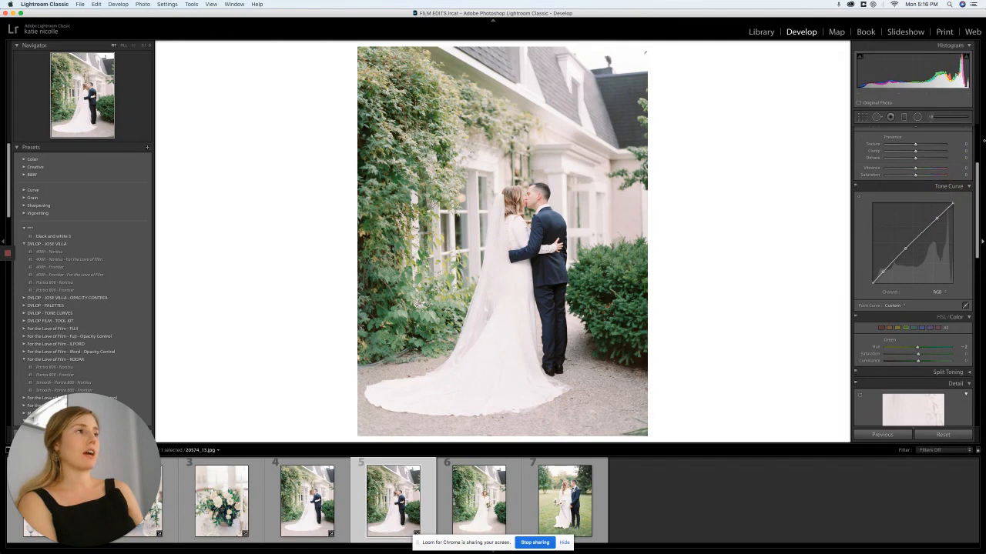
Step: Heal the blemish on the gravel in the lower-right corner of the kissing portrait with the Spot Removal tool
{"action": "left_click", "coordinate": [876, 117]}
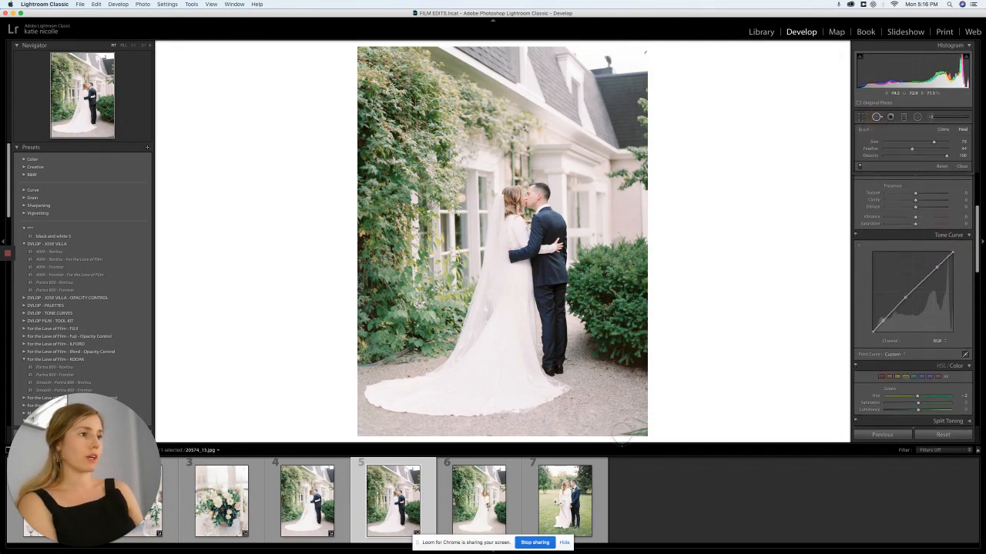
{"action": "left_click", "coordinate": [633, 430]}
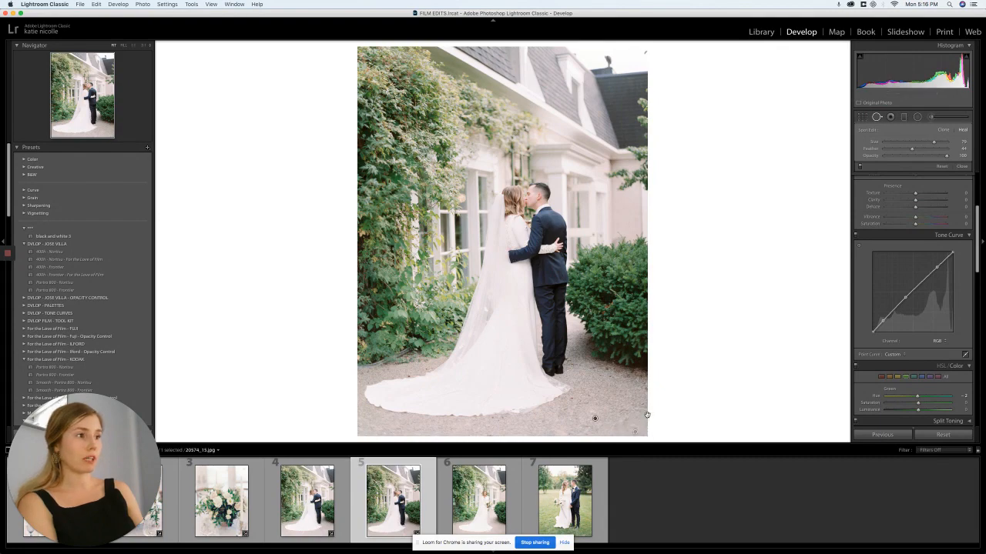
Step: Finish spot removal on the kissing portrait and inspect the healed gravel in the lower-right area up close
{"action": "left_click", "coordinate": [961, 166]}
{"action": "left_click", "coordinate": [625, 423]}
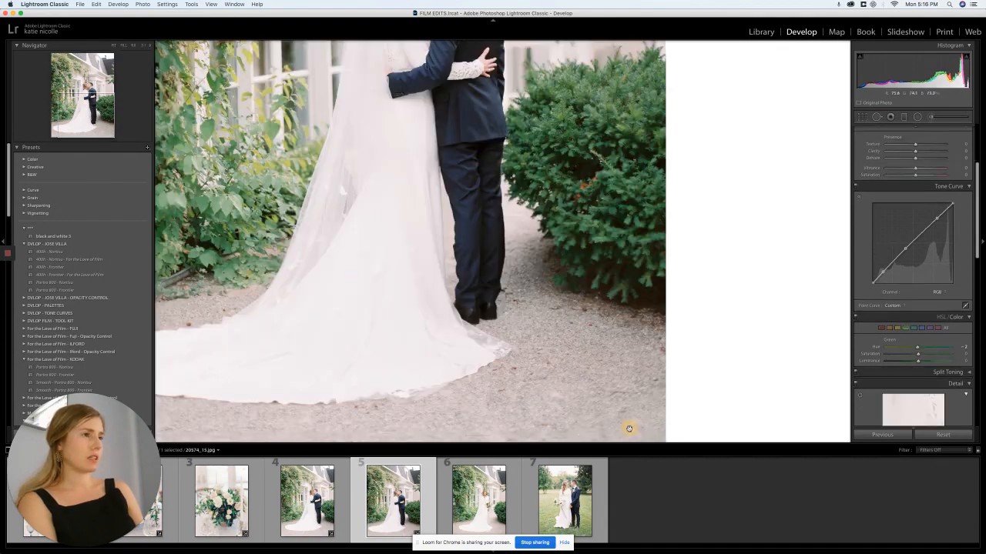
{"action": "left_click", "coordinate": [623, 401]}
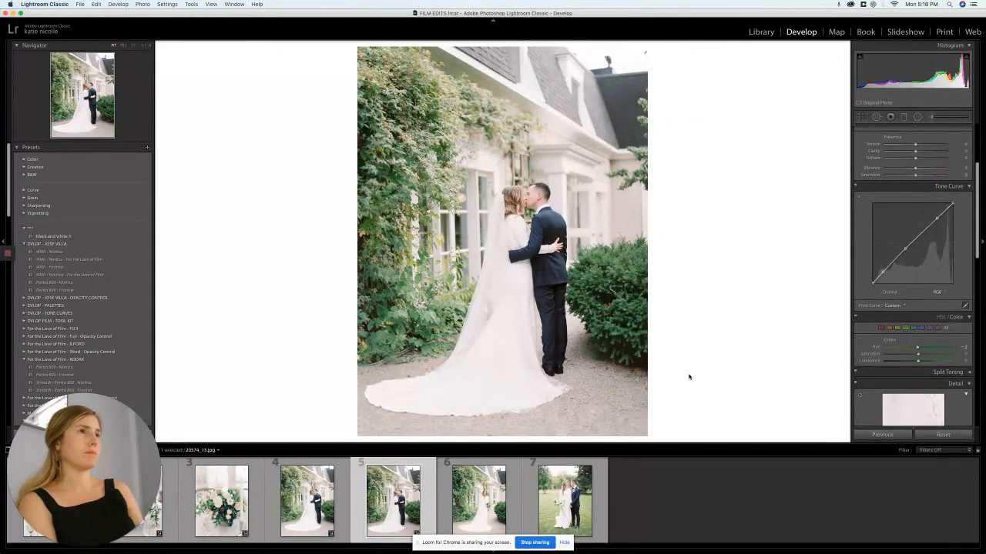
Step: Lower the bride's solo portrait to exposure -0.50 and contrast -14, and rotate its crop slightly to straighten it
{"action": "key", "text": "Right"}
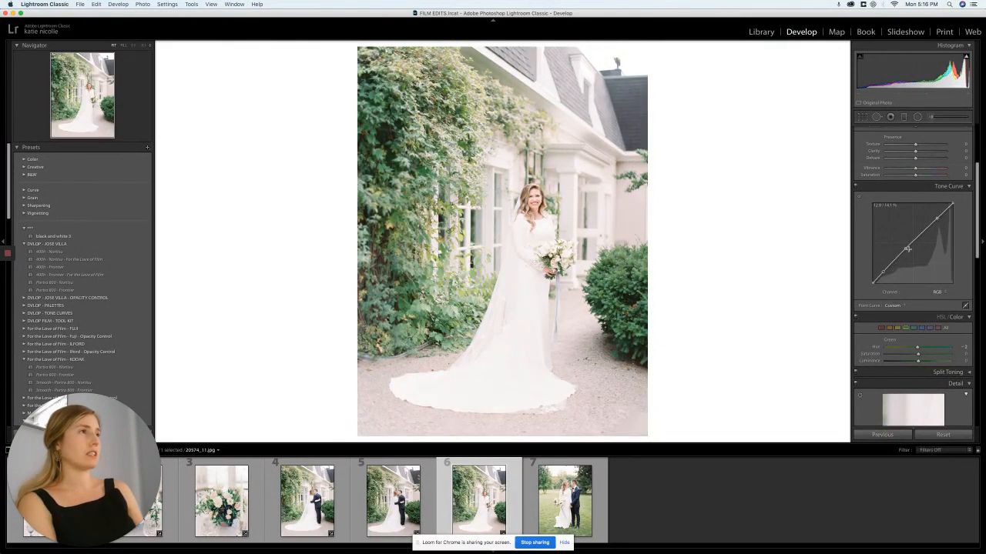
{"action": "scroll", "coordinate": [907, 249], "scroll_direction": "up", "scroll_amount": 5}
{"action": "left_click_drag", "start_coordinate": [915, 203], "coordinate": [911, 204]}
{"action": "left_click", "coordinate": [860, 116]}
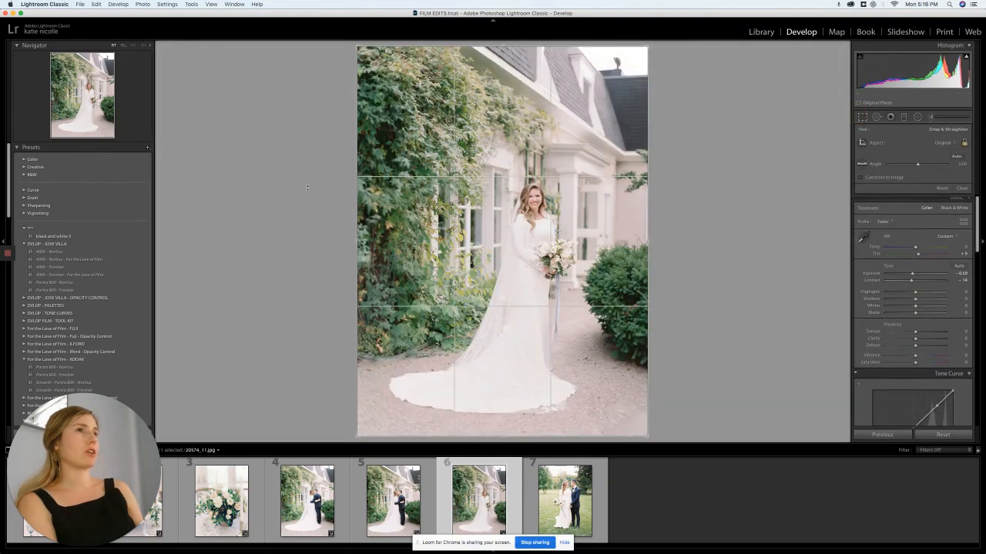
{"action": "left_click_drag", "start_coordinate": [308, 186], "coordinate": [305, 194]}
{"action": "key", "text": "Return"}
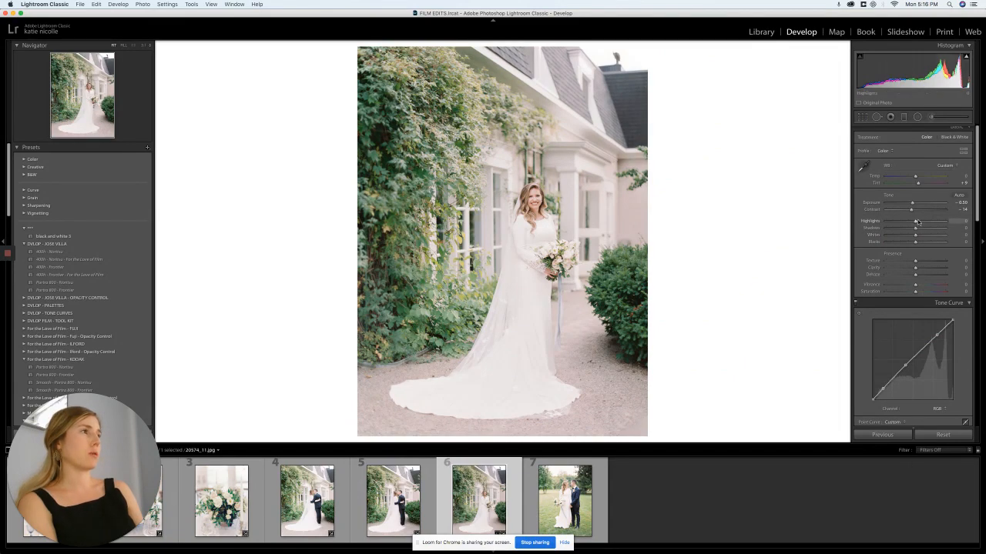
Step: Set the bride's solo portrait to contrast -1 and exposure -0.15
{"action": "left_click_drag", "start_coordinate": [911, 210], "coordinate": [915, 213]}
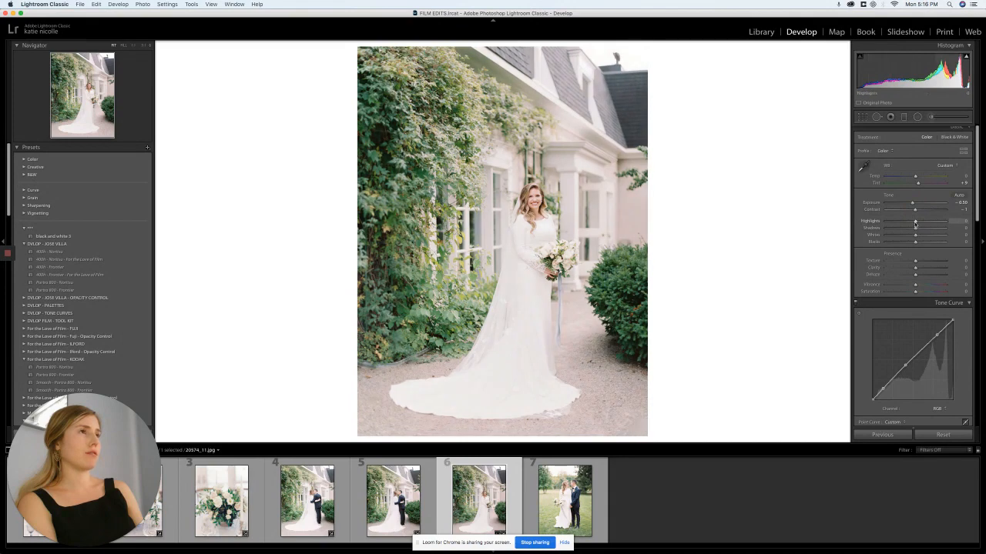
{"action": "left_click_drag", "start_coordinate": [913, 205], "coordinate": [914, 205]}
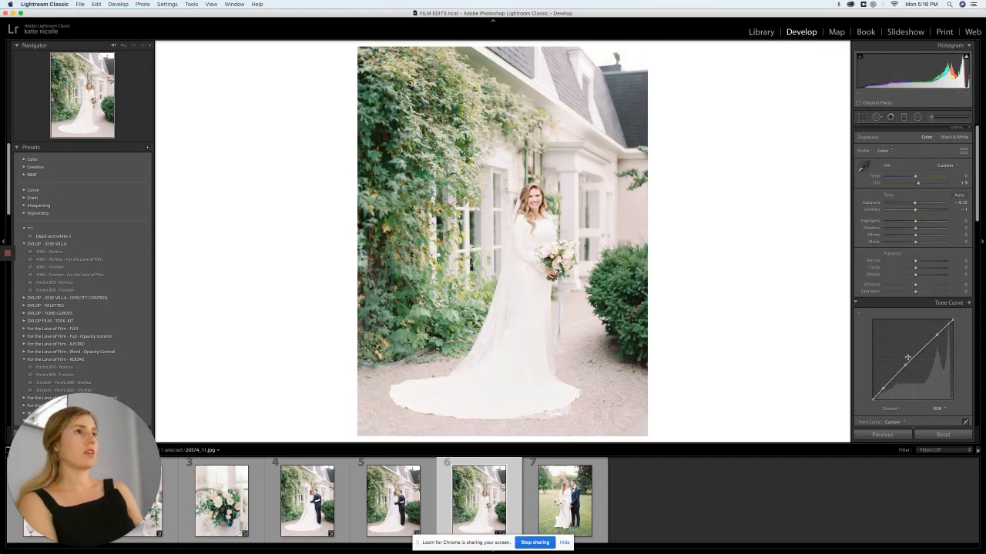
Step: Set the orange hue to +8 and orange luminance to -9 on the bride's solo portrait, and check her skin tones up close
{"action": "scroll", "coordinate": [923, 252], "scroll_direction": "down", "scroll_amount": 5}
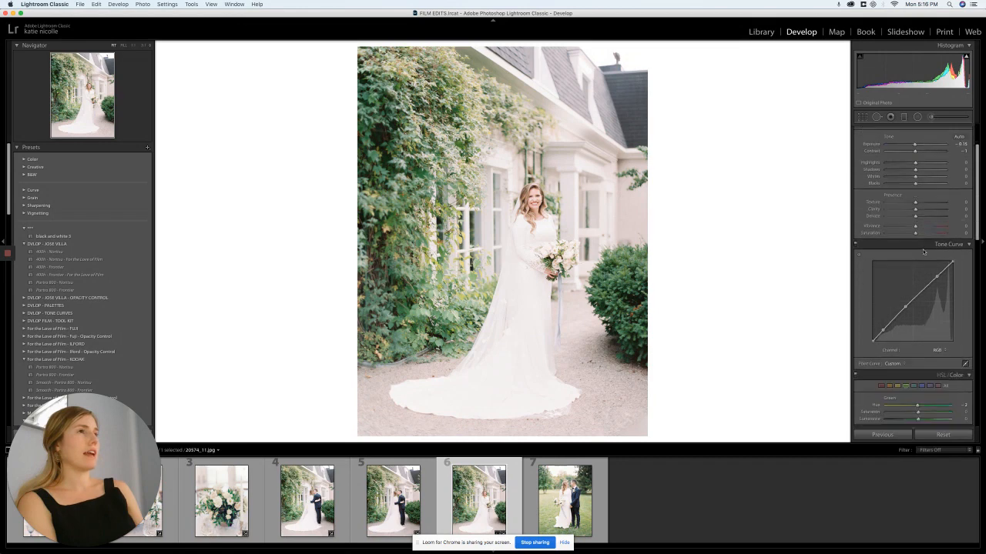
{"action": "left_click", "coordinate": [882, 318]}
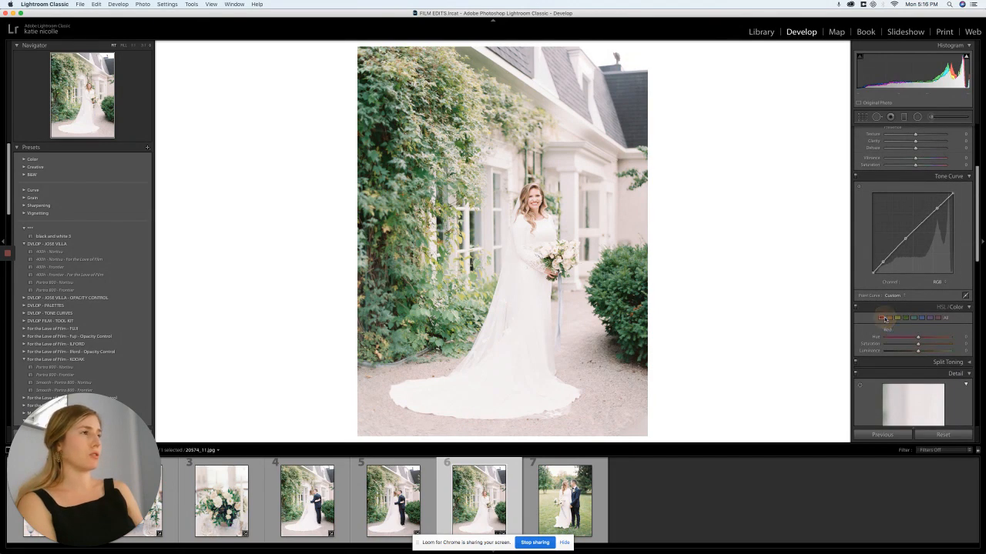
{"action": "left_click", "coordinate": [903, 337]}
{"action": "mouse_move", "coordinate": [906, 341]}
{"action": "left_mouse_down"}
{"action": "mouse_move", "coordinate": [942, 341]}
{"action": "mouse_move", "coordinate": [898, 337]}
{"action": "mouse_move", "coordinate": [923, 347]}
{"action": "left_mouse_up"}
{"action": "left_click", "coordinate": [888, 317]}
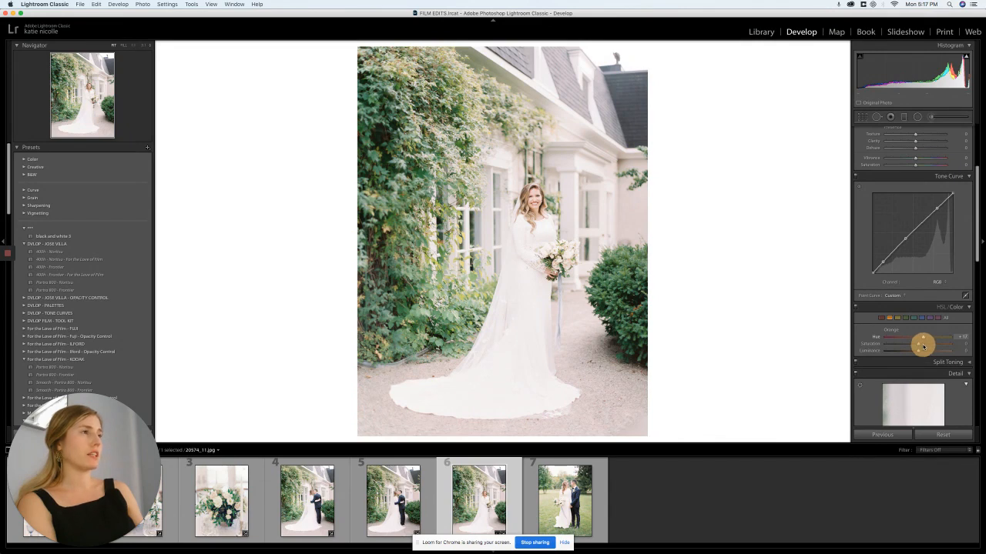
{"action": "mouse_move", "coordinate": [923, 347]}
{"action": "left_mouse_down"}
{"action": "mouse_move", "coordinate": [905, 347]}
{"action": "mouse_move", "coordinate": [914, 352]}
{"action": "left_mouse_up"}
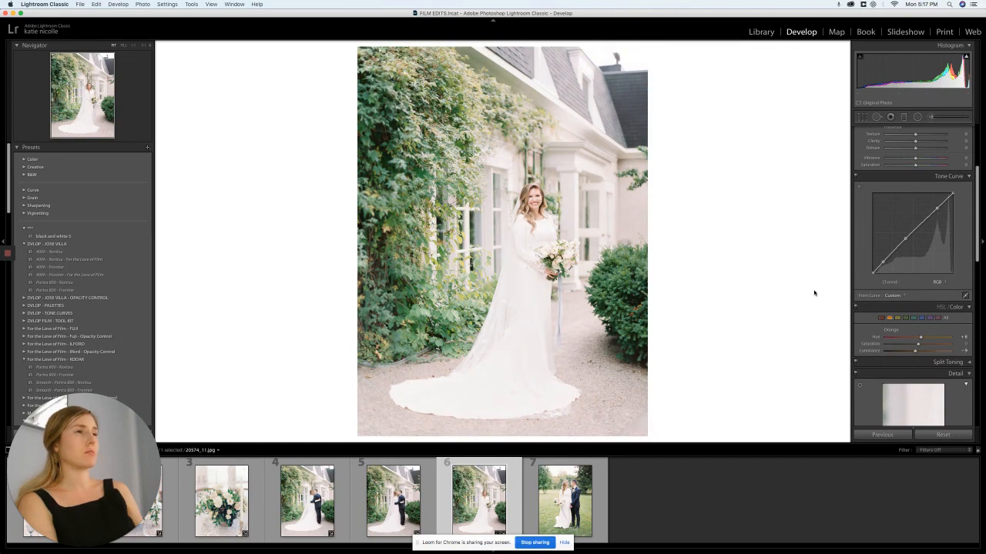
{"action": "left_click", "coordinate": [547, 233]}
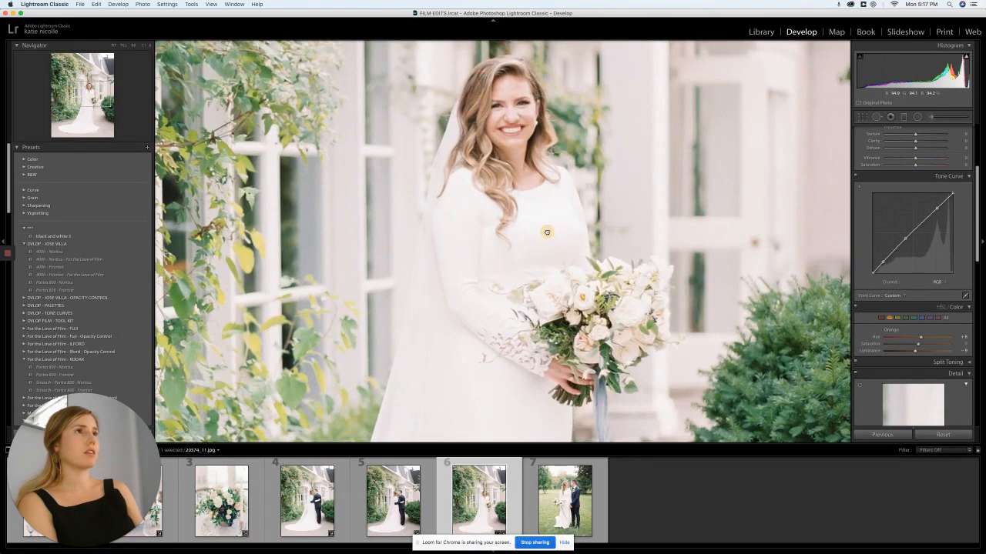
{"action": "left_click", "coordinate": [547, 232]}
{"action": "scroll", "coordinate": [882, 287], "scroll_direction": "down", "scroll_amount": 5}
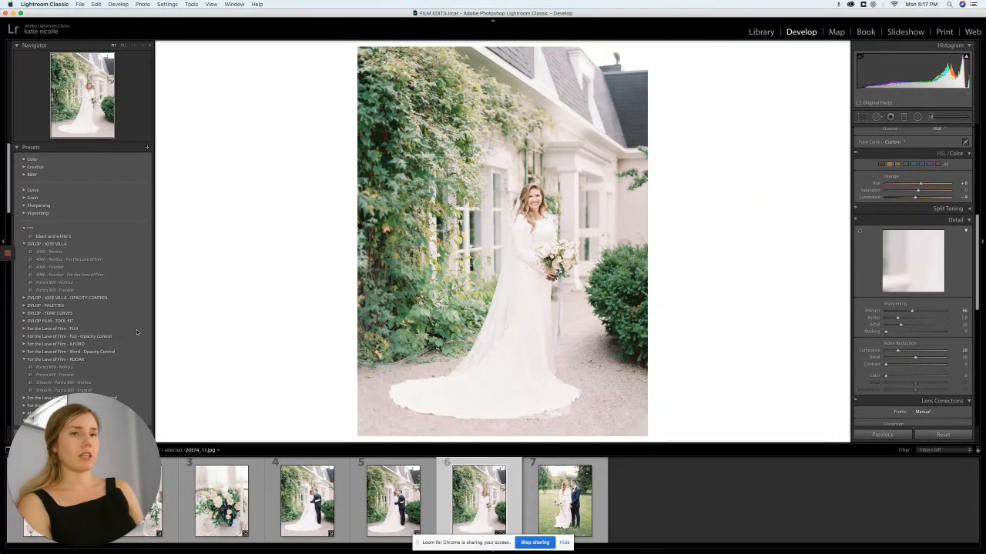
Step: Switch to the GRAYDON collection and open the sixth photo, the stationery flat lay with the navy envelope, for developing
{"action": "left_click", "coordinate": [761, 32]}
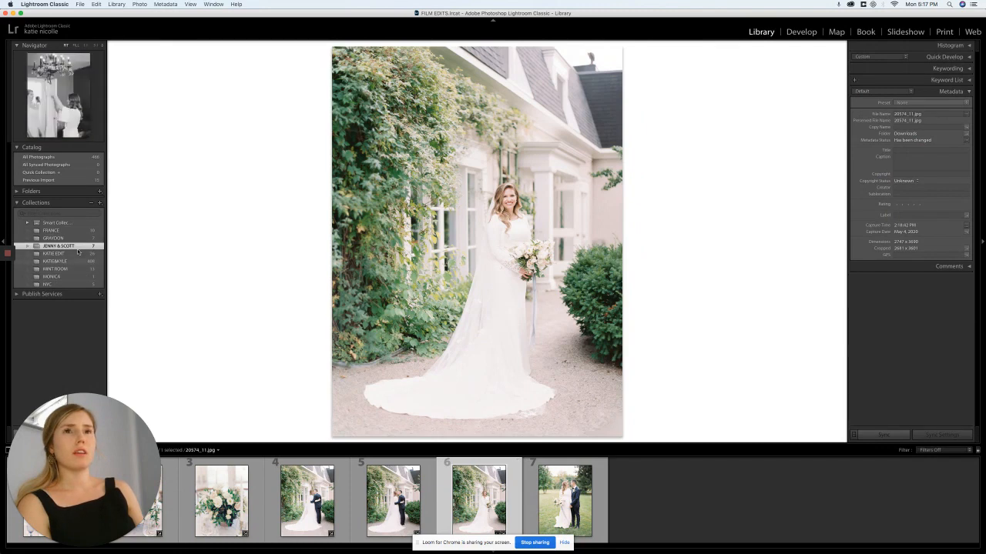
{"action": "left_click", "coordinate": [77, 239]}
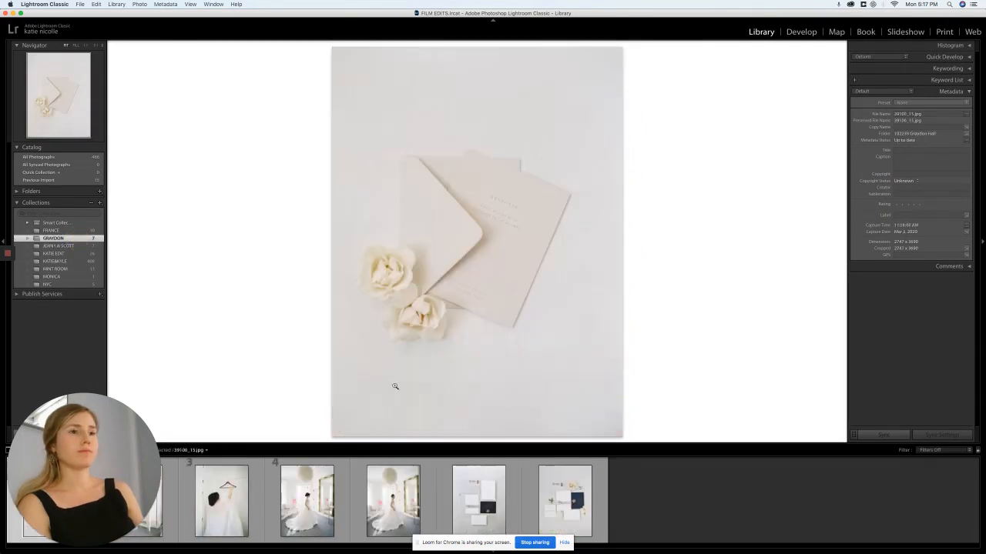
{"action": "left_click", "coordinate": [465, 514]}
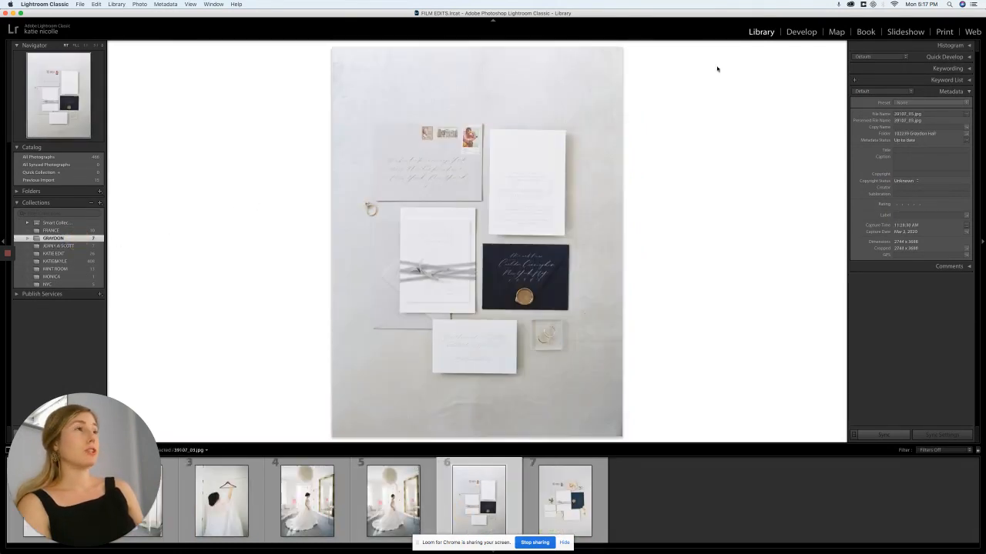
{"action": "left_click", "coordinate": [801, 31]}
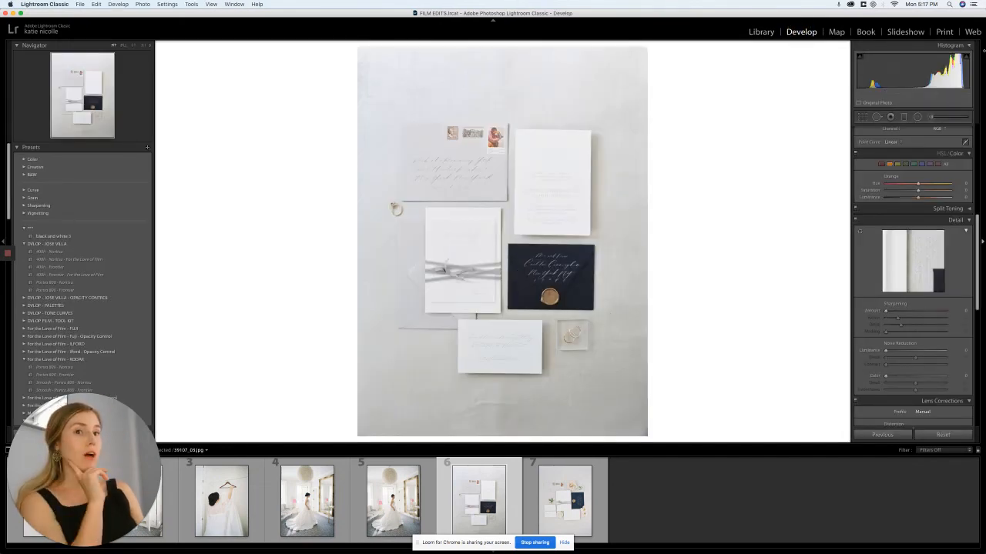
Step: Straighten the stationery flat lay with a slight counterclockwise rotation and crop it tighter around the invitation pieces
{"action": "left_click", "coordinate": [859, 116]}
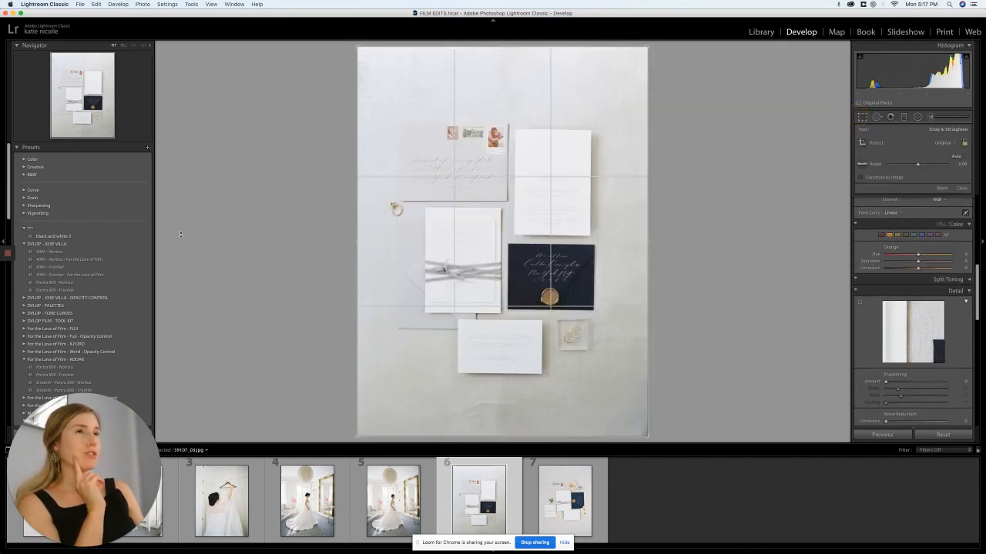
{"action": "left_click_drag", "start_coordinate": [180, 235], "coordinate": [182, 236]}
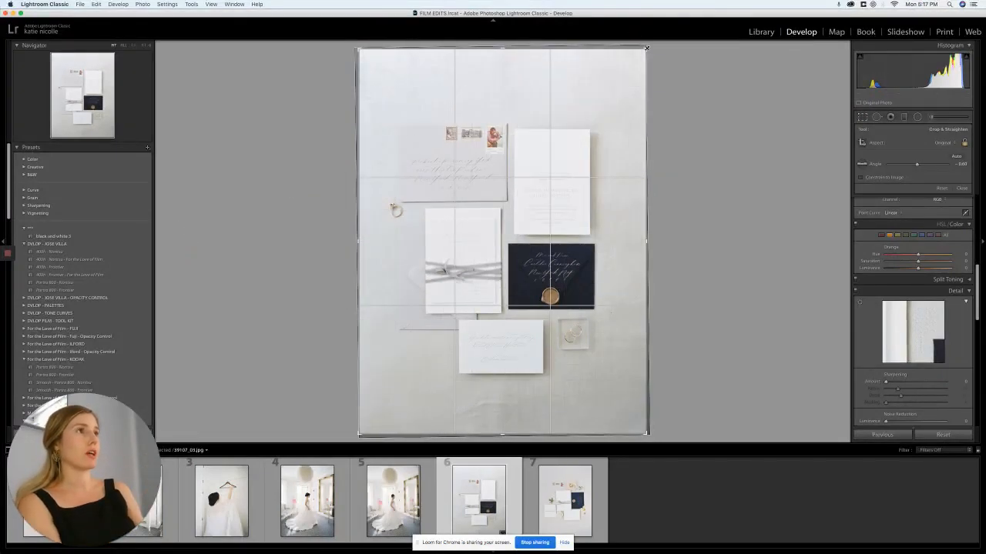
{"action": "key", "text": "Return"}
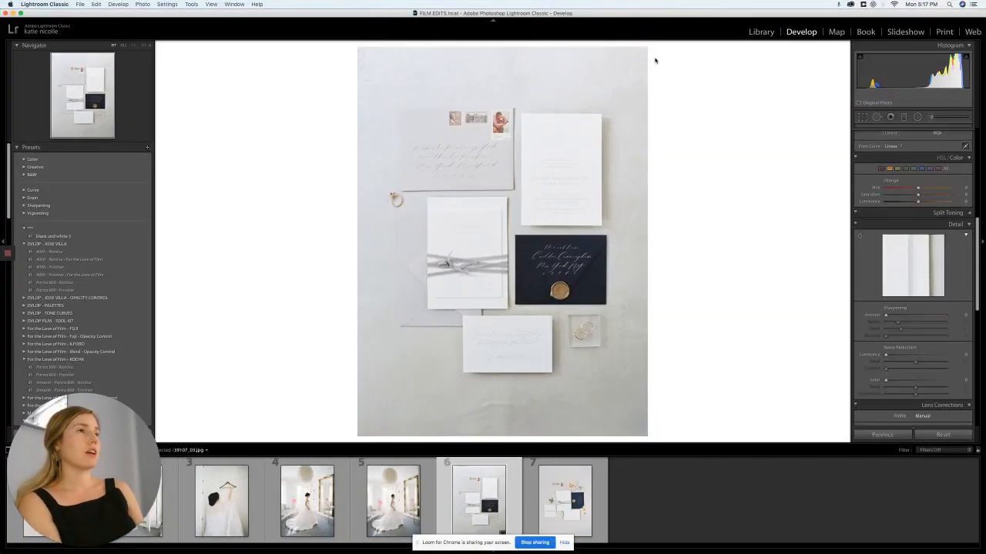
Step: Bring up the manual lens distortion correction for the stationery flat lay
{"action": "scroll", "coordinate": [901, 236], "scroll_direction": "down", "scroll_amount": 10}
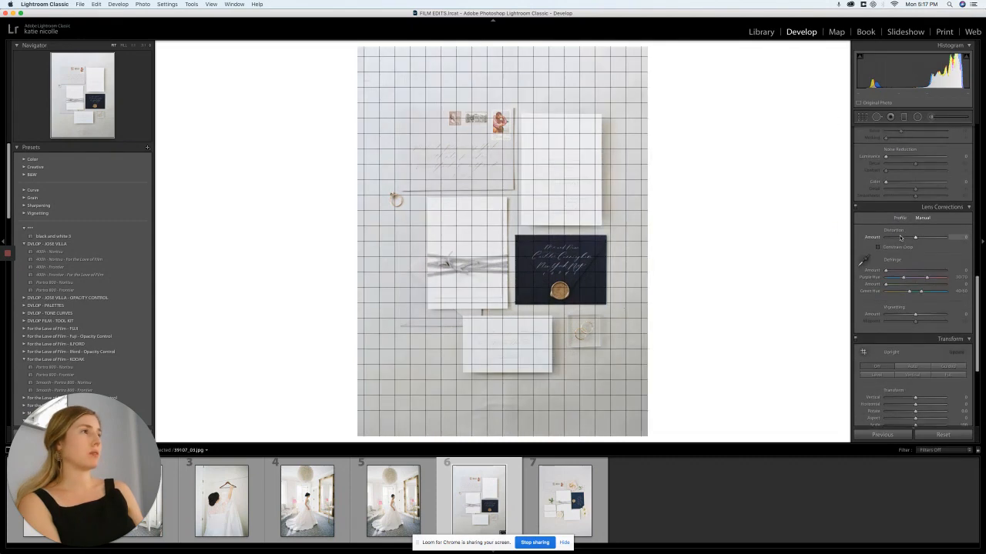
Step: Set the manual lens distortion correction to +5 to straighten the edges of the stationery flat-lay
{"action": "left_click", "coordinate": [912, 230]}
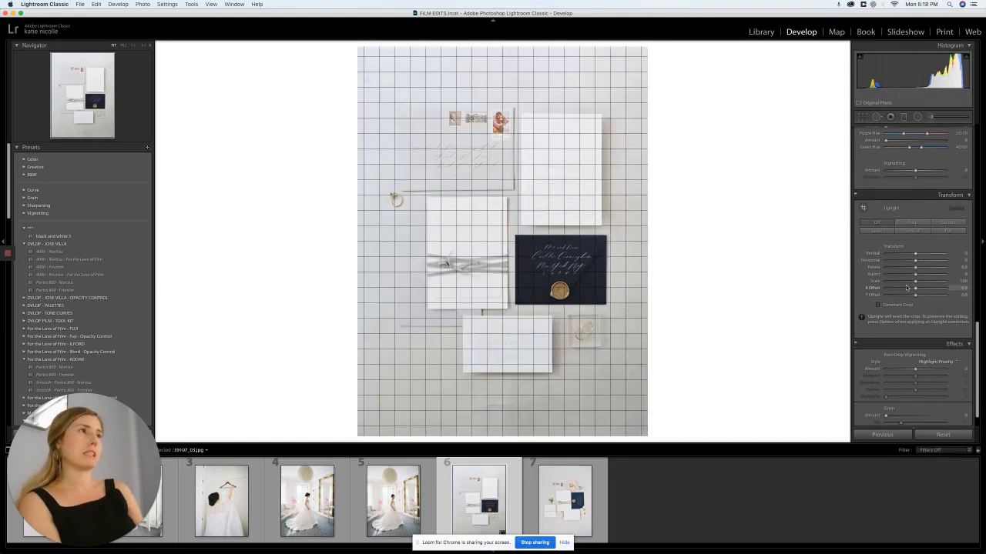
{"action": "scroll", "coordinate": [893, 174], "scroll_direction": "up", "scroll_amount": 3}
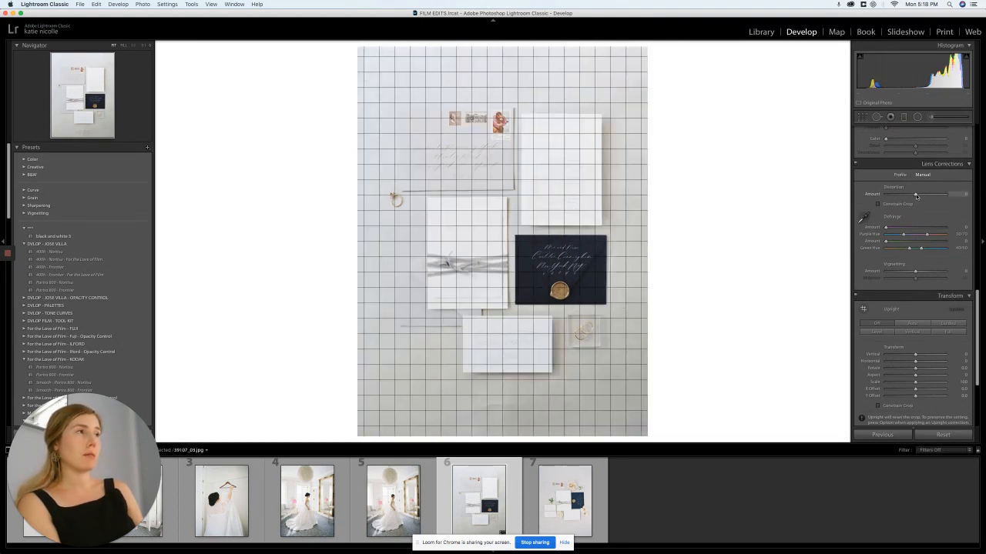
{"action": "mouse_move", "coordinate": [915, 195]}
{"action": "left_mouse_down"}
{"action": "mouse_move", "coordinate": [903, 194]}
{"action": "mouse_move", "coordinate": [917, 200]}
{"action": "left_mouse_up"}
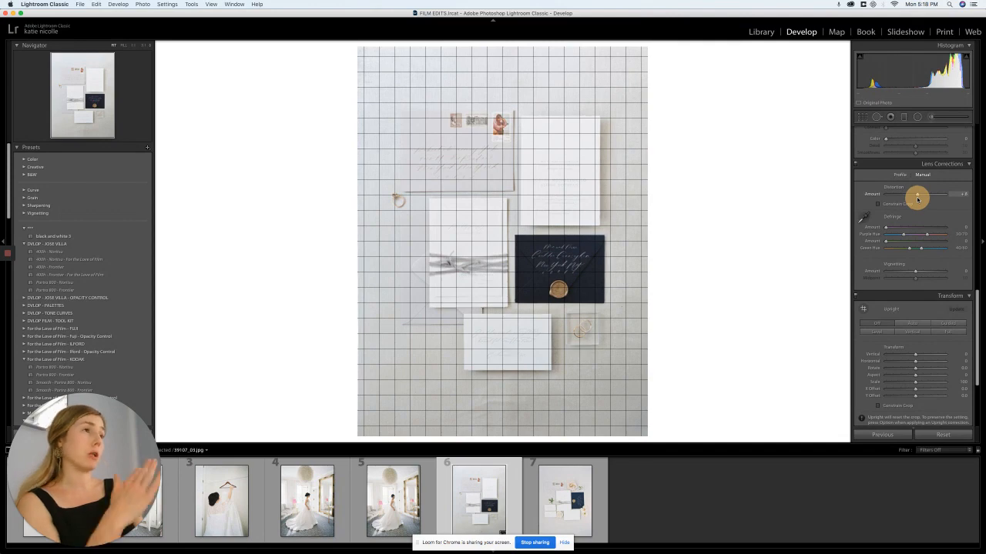
{"action": "mouse_move", "coordinate": [918, 200]}
{"action": "left_mouse_down"}
{"action": "mouse_move", "coordinate": [904, 196]}
{"action": "mouse_move", "coordinate": [916, 202]}
{"action": "left_mouse_up"}
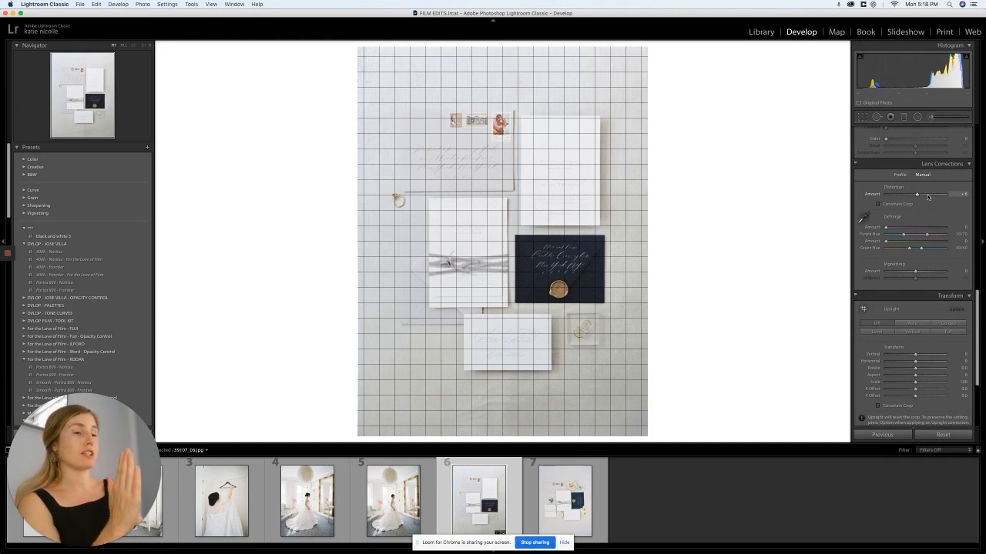
{"action": "mouse_move", "coordinate": [916, 195]}
{"action": "left_mouse_down"}
{"action": "mouse_move", "coordinate": [926, 202]}
{"action": "mouse_move", "coordinate": [918, 199]}
{"action": "left_mouse_up"}
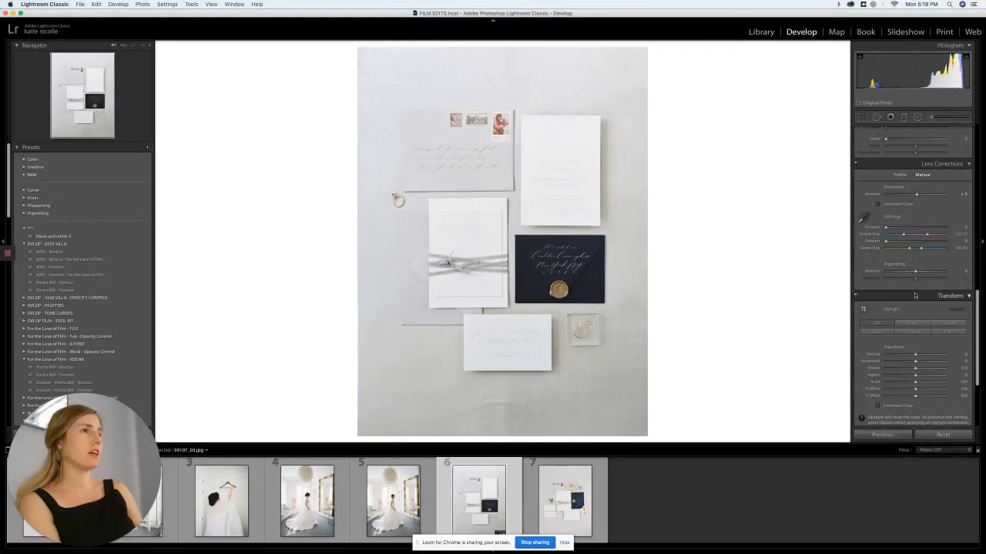
Step: Scale the flat-lay photo to 108 and apply a slight negative vertical transform to correct its perspective
{"action": "scroll", "coordinate": [915, 300], "scroll_direction": "down", "scroll_amount": 1}
{"action": "left_click_drag", "start_coordinate": [915, 336], "coordinate": [919, 359]}
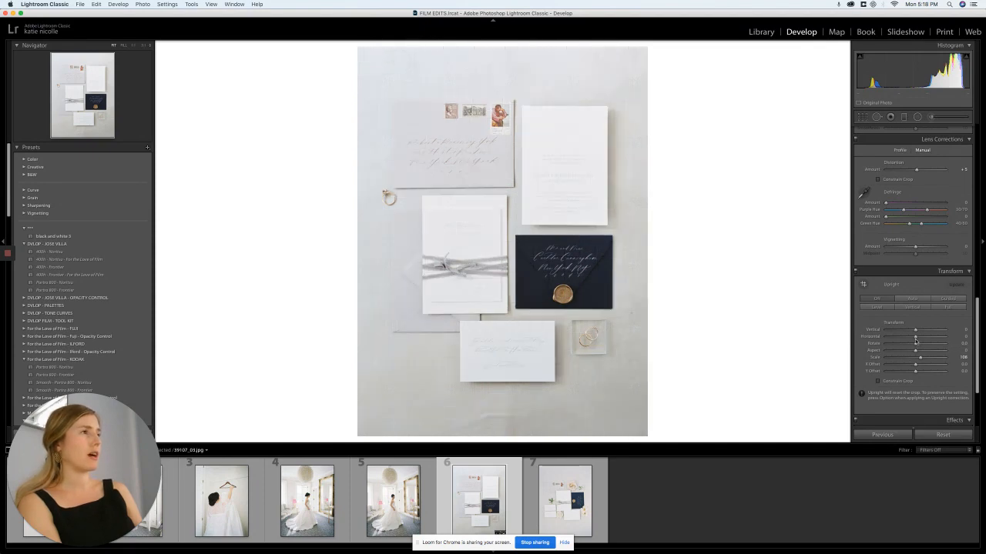
{"action": "mouse_move", "coordinate": [916, 331]}
{"action": "left_mouse_down"}
{"action": "mouse_move", "coordinate": [906, 331]}
{"action": "mouse_move", "coordinate": [915, 337]}
{"action": "left_mouse_up"}
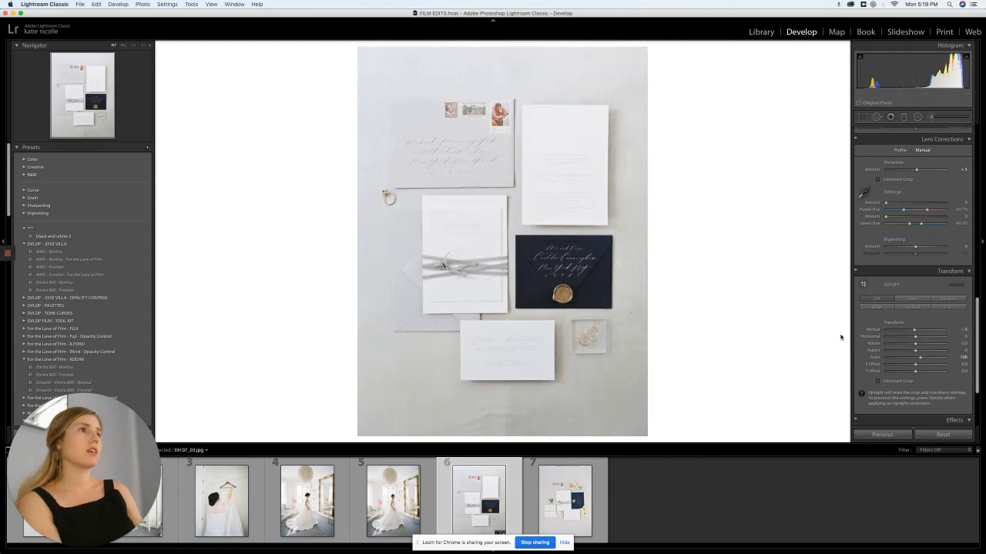
Step: Set the flat-lay photo's sharpening amount to 96 and its luminance noise reduction to about 13, judging the detail at close zoom
{"action": "scroll", "coordinate": [924, 252], "scroll_direction": "up", "scroll_amount": 4}
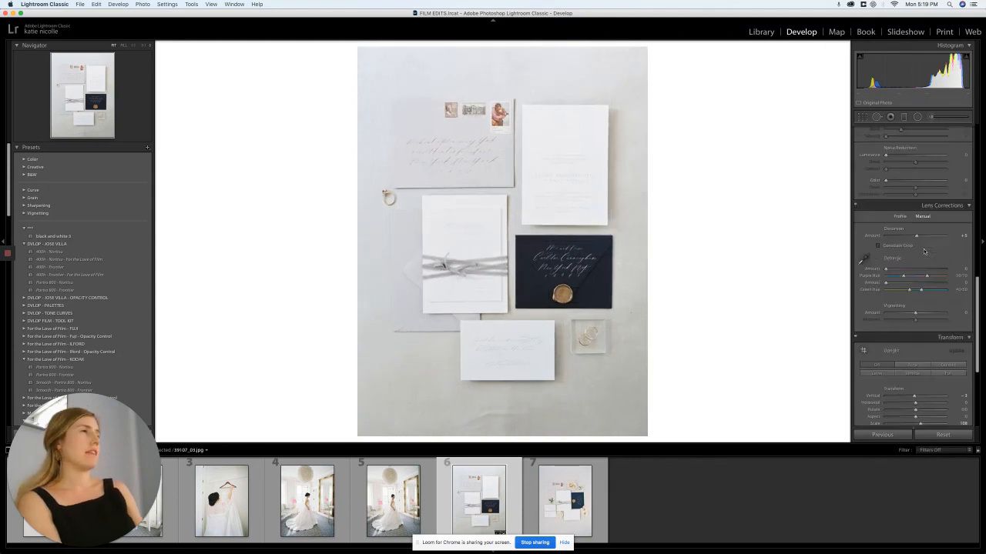
{"action": "scroll", "coordinate": [924, 252], "scroll_direction": "up", "scroll_amount": 1}
{"action": "left_click", "coordinate": [890, 260]}
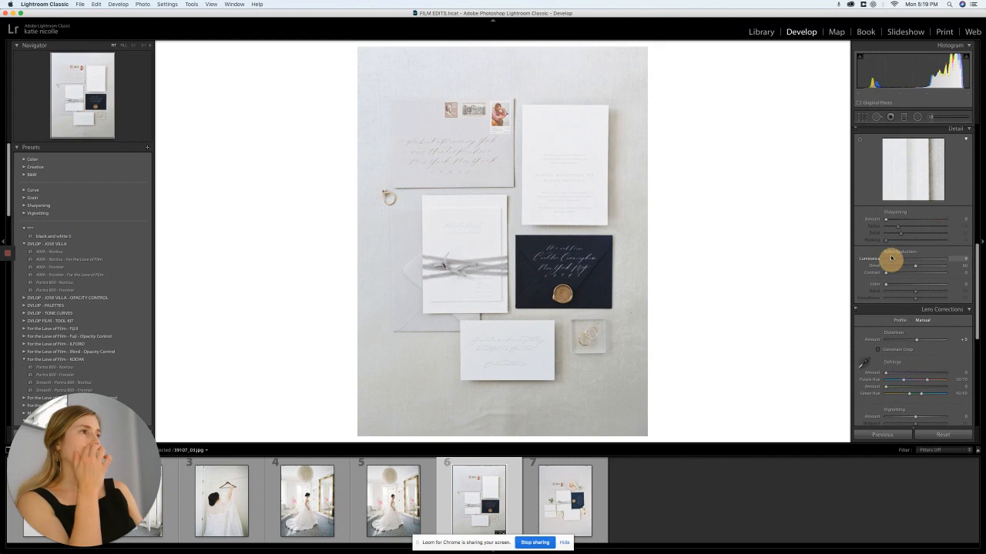
{"action": "left_click", "coordinate": [919, 222]}
{"action": "left_click", "coordinate": [461, 227]}
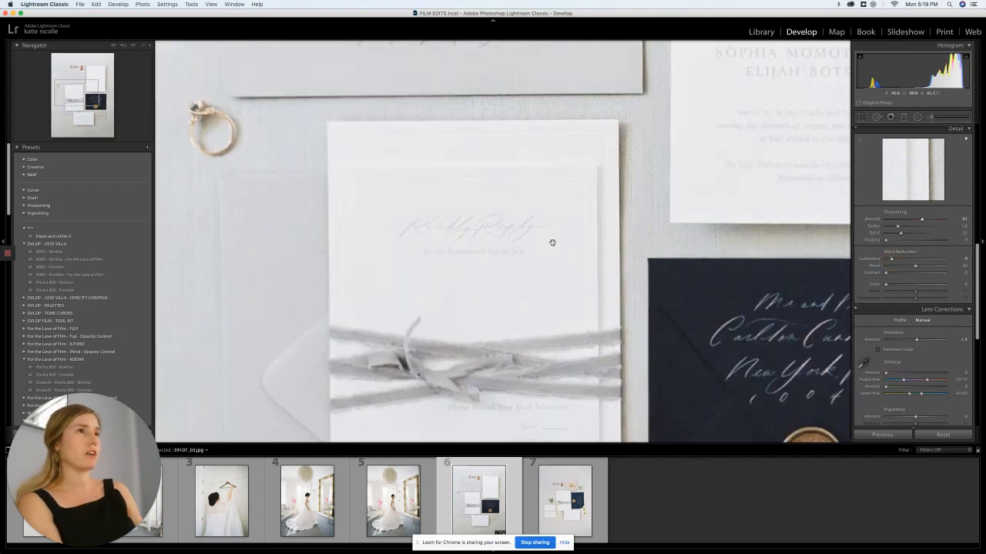
{"action": "left_click", "coordinate": [892, 260]}
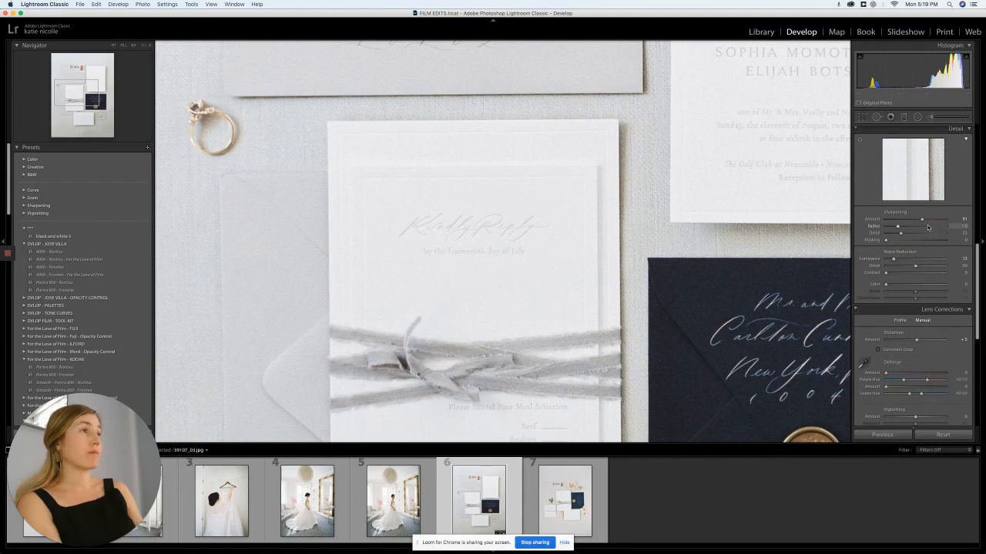
{"action": "left_click_drag", "start_coordinate": [922, 221], "coordinate": [925, 221]}
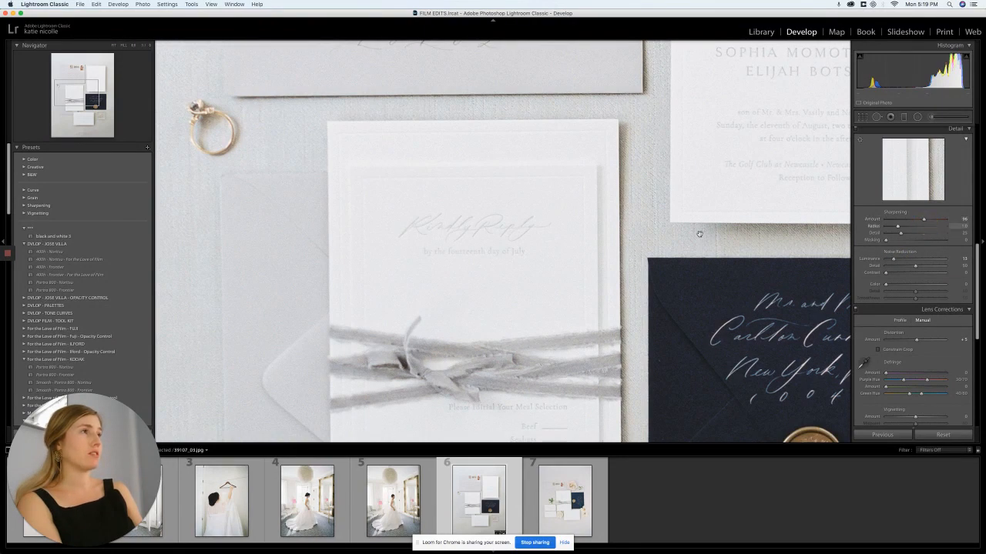
Step: Examine the envelope lettering, wax seal, verse card and rings up close to check sharpness and noise
{"action": "left_click", "coordinate": [565, 242]}
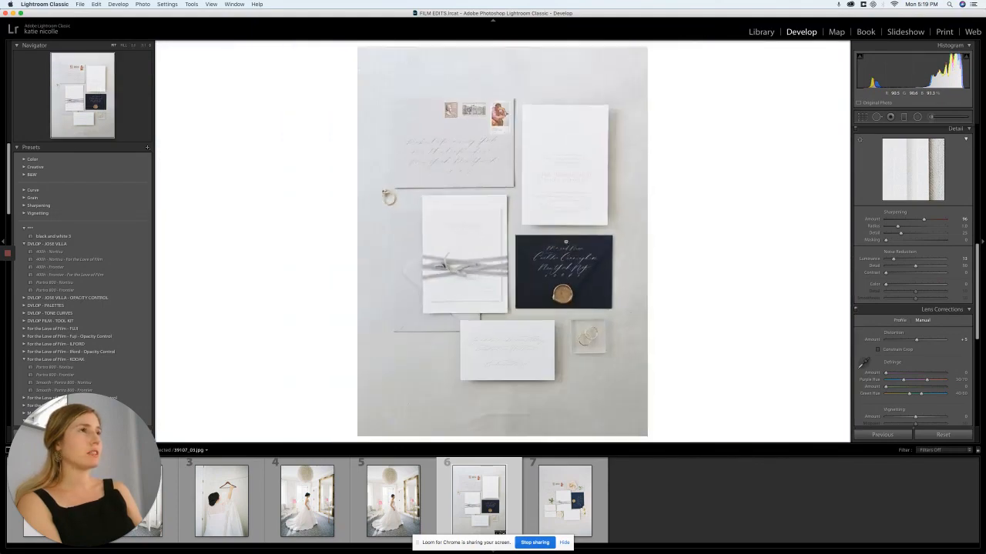
{"action": "left_click", "coordinate": [532, 192]}
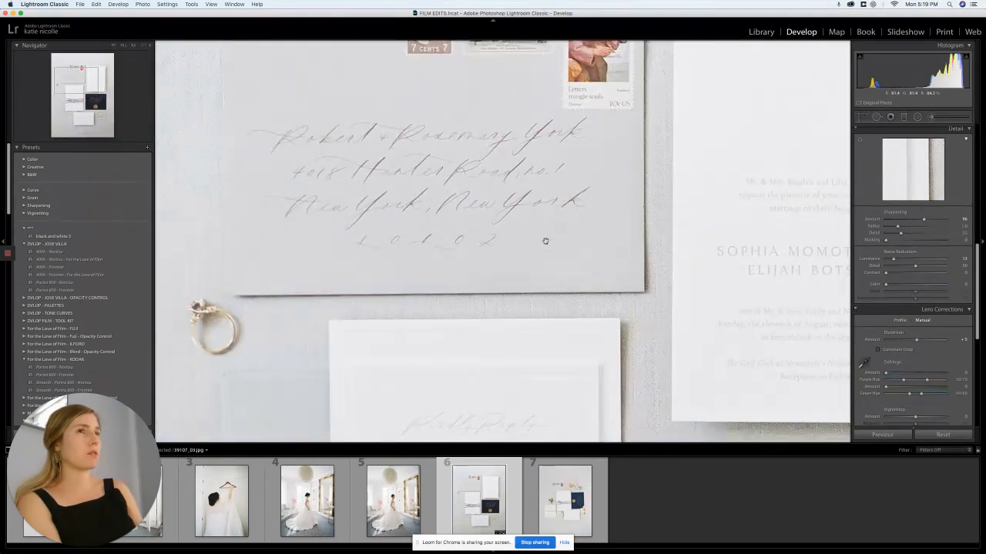
{"action": "left_click", "coordinate": [636, 324]}
{"action": "left_click", "coordinate": [561, 342]}
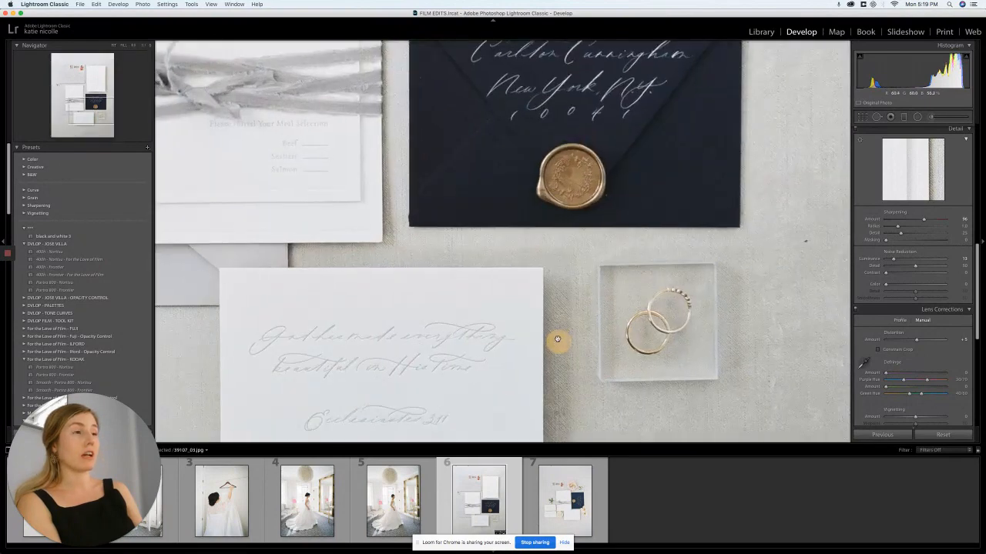
{"action": "left_click_drag", "start_coordinate": [550, 326], "coordinate": [556, 308]}
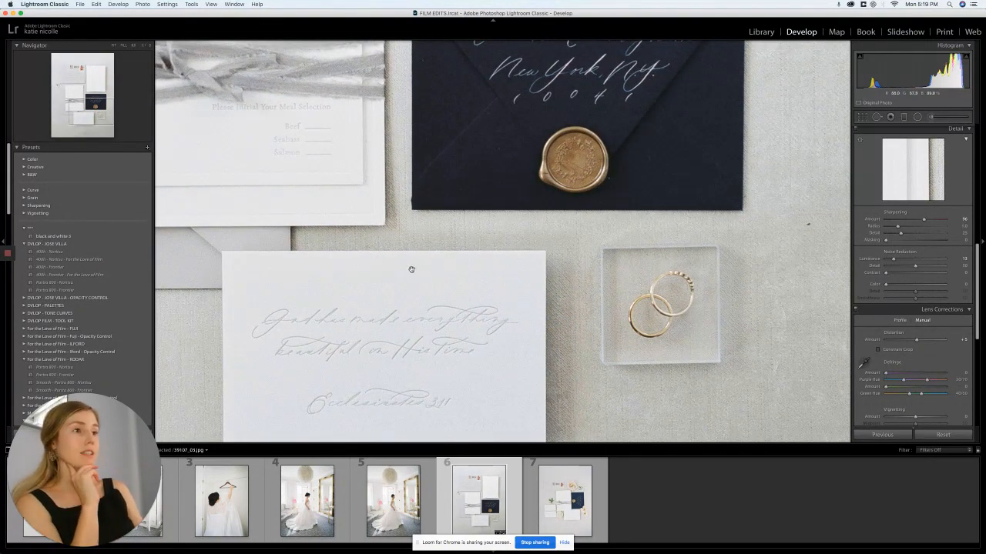
{"action": "left_click_drag", "start_coordinate": [451, 377], "coordinate": [434, 346]}
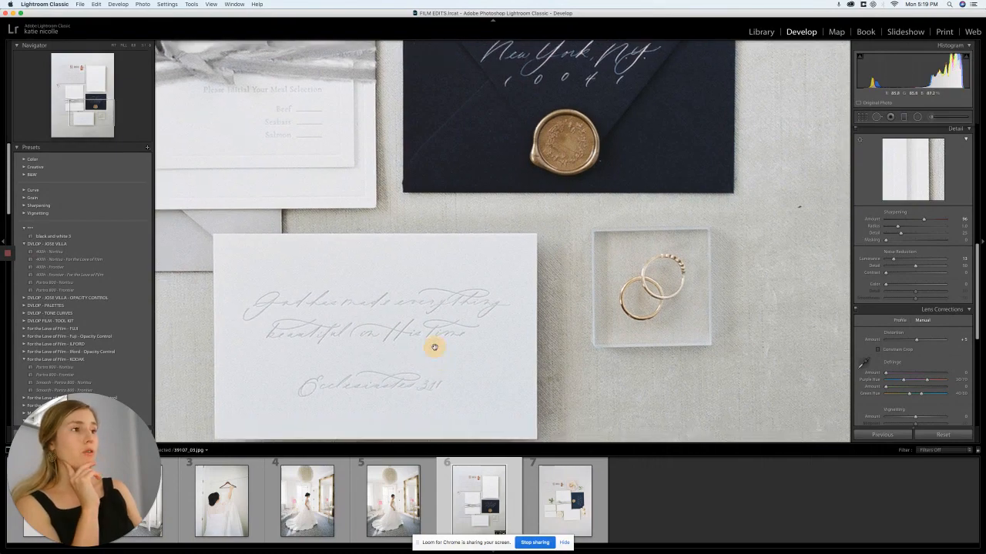
{"action": "left_click", "coordinate": [542, 359]}
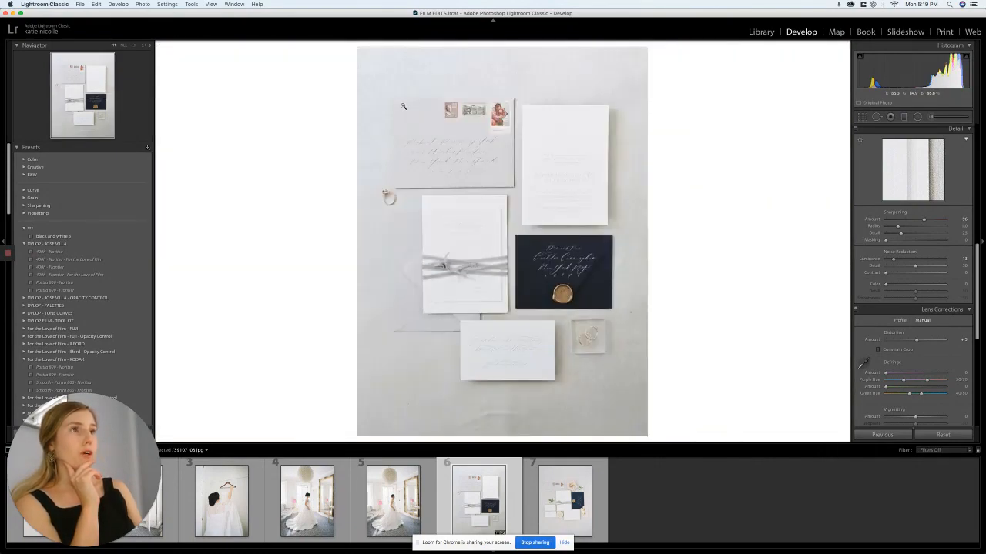
{"action": "left_click", "coordinate": [394, 205]}
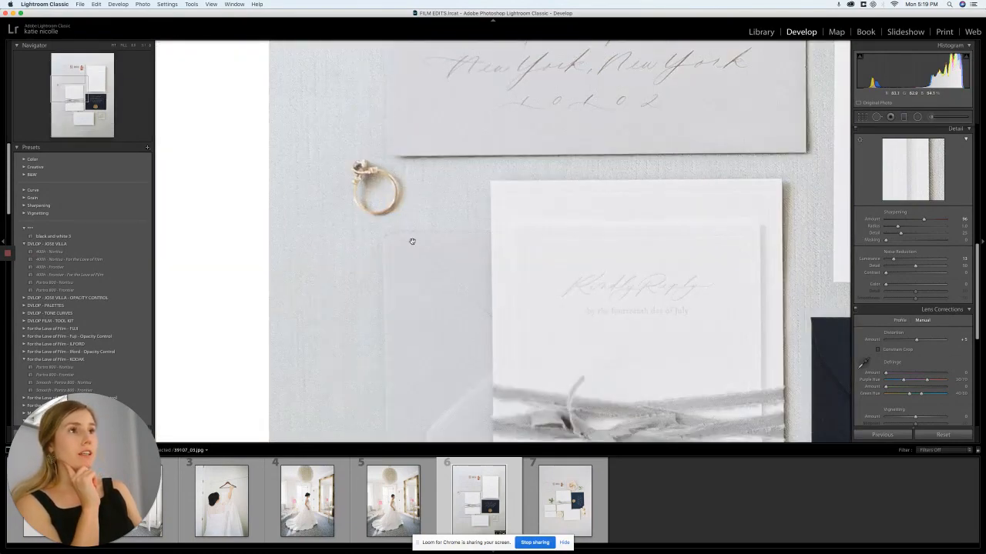
{"action": "left_click_drag", "start_coordinate": [408, 223], "coordinate": [395, 85]}
{"action": "left_click", "coordinate": [426, 215]}
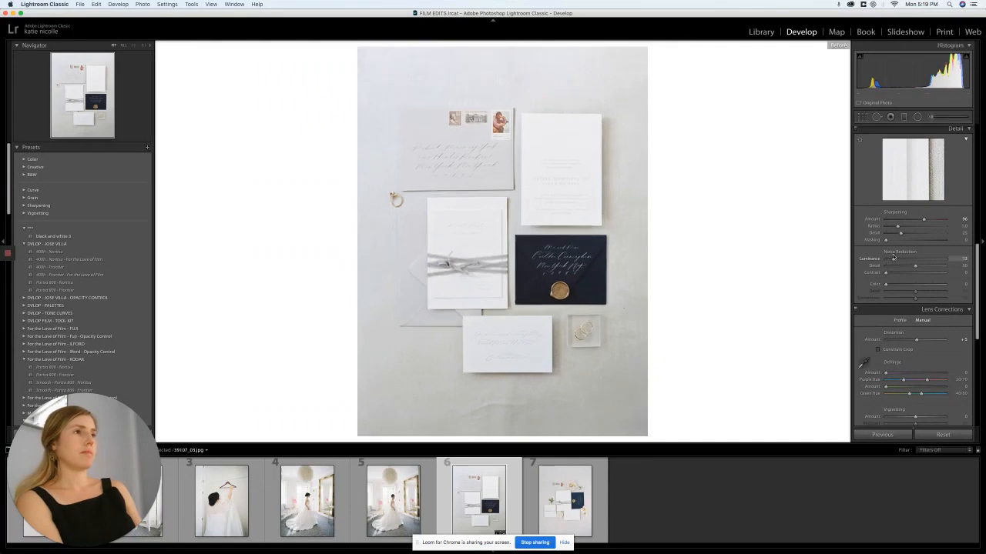
Step: Add highlight, midtone and slightly lowered shadow points to the RGB tone curve, and compare the photo before and after
{"action": "scroll", "coordinate": [909, 250], "scroll_direction": "up", "scroll_amount": 6}
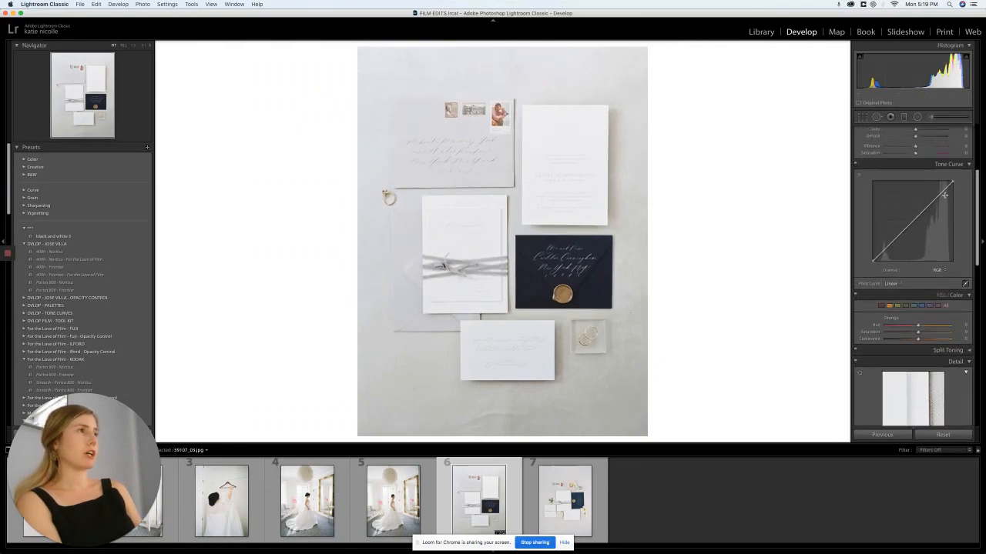
{"action": "left_click_drag", "start_coordinate": [942, 192], "coordinate": [938, 195]}
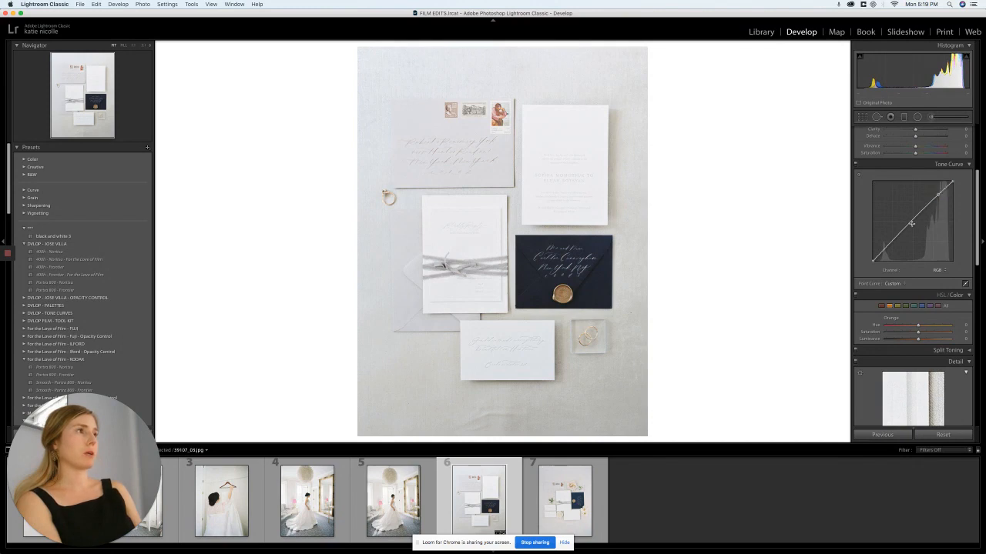
{"action": "left_click", "coordinate": [907, 226]}
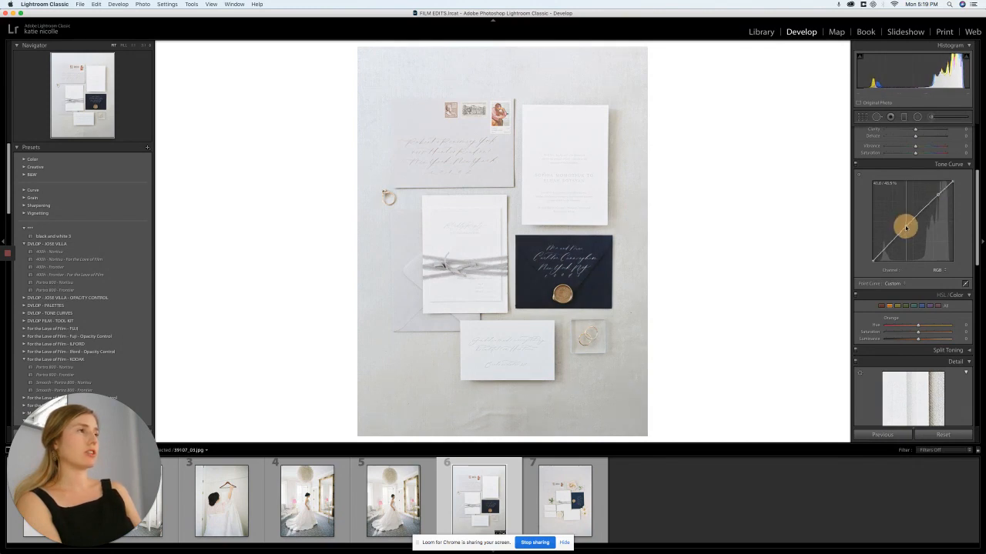
{"action": "left_click_drag", "start_coordinate": [886, 248], "coordinate": [887, 248]}
{"action": "key", "text": "backslash"}
{"action": "key", "text": "backslash"}
{"action": "key", "text": "backslash"}
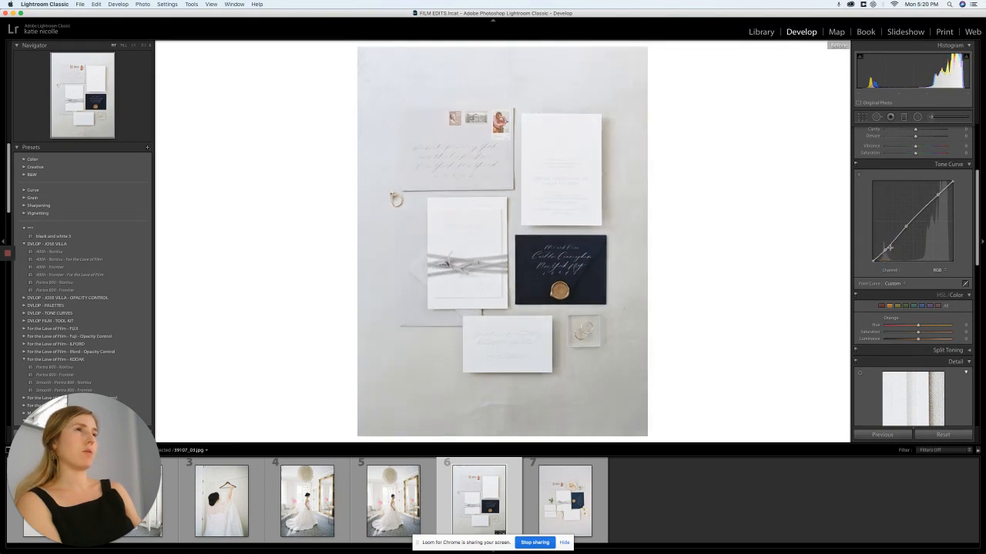
{"action": "key", "text": "backslash"}
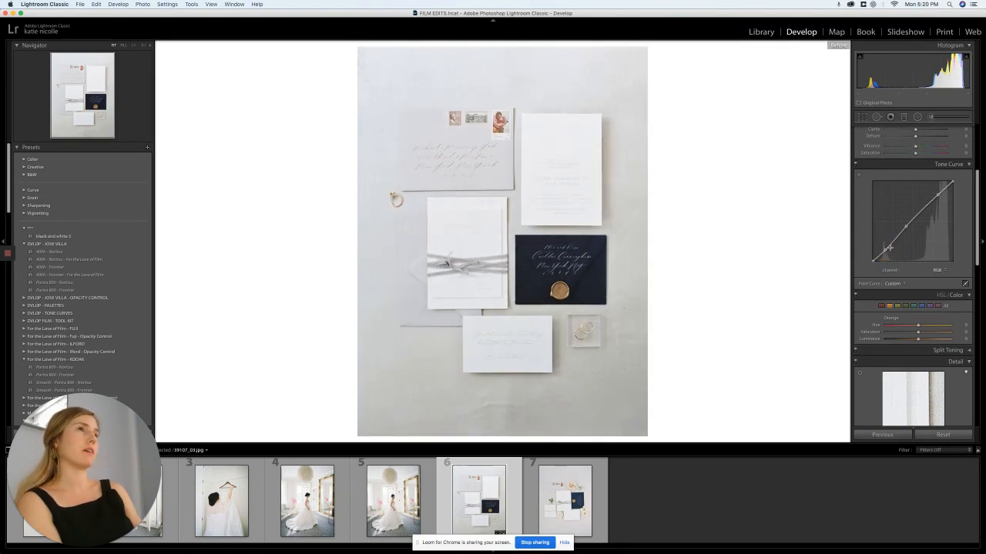
Step: Switch to the next stationery photo, the one with flowers, and inspect the ribbon-tied invitation's detail up close
{"action": "key", "text": "Right"}
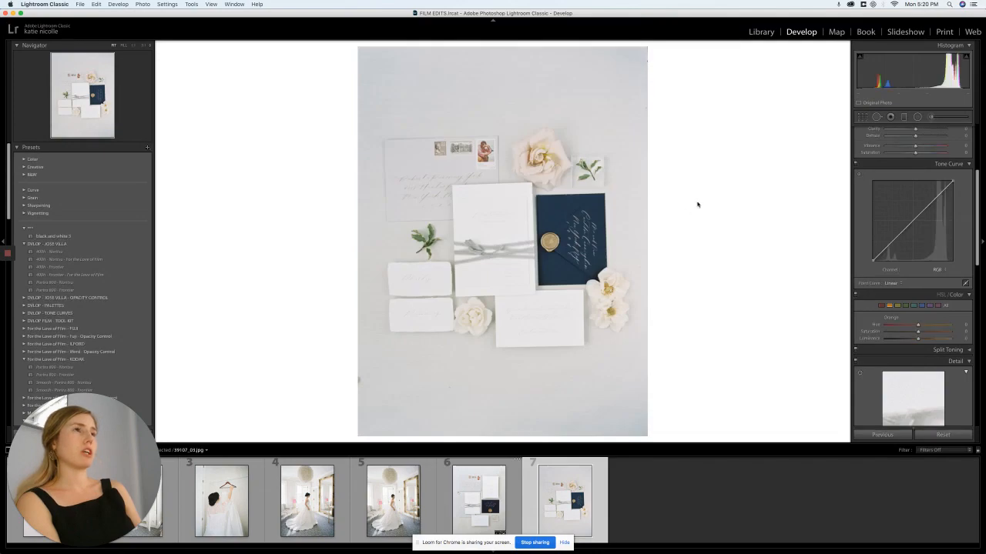
{"action": "left_click", "coordinate": [501, 220]}
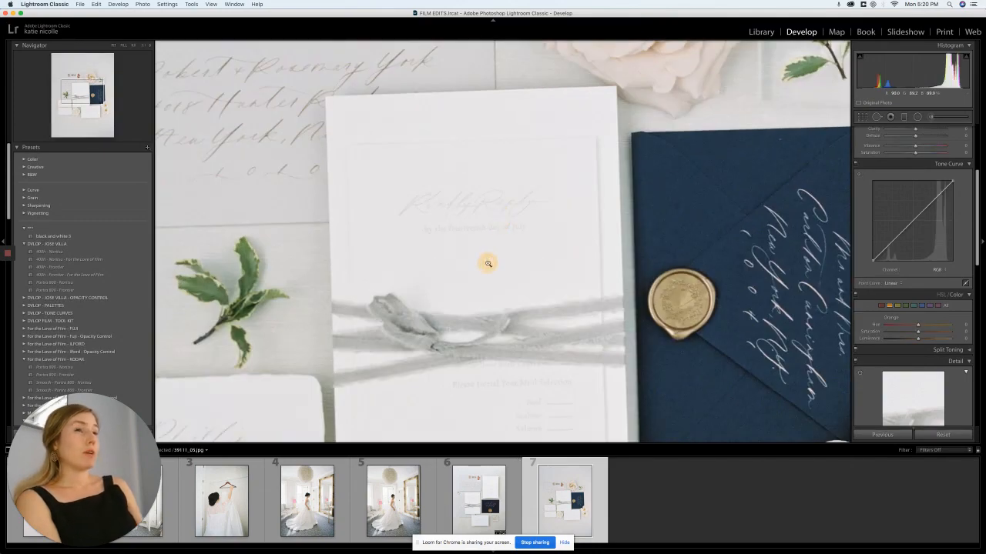
{"action": "left_click", "coordinate": [485, 262]}
{"action": "left_click", "coordinate": [495, 268]}
{"action": "left_click", "coordinate": [625, 294]}
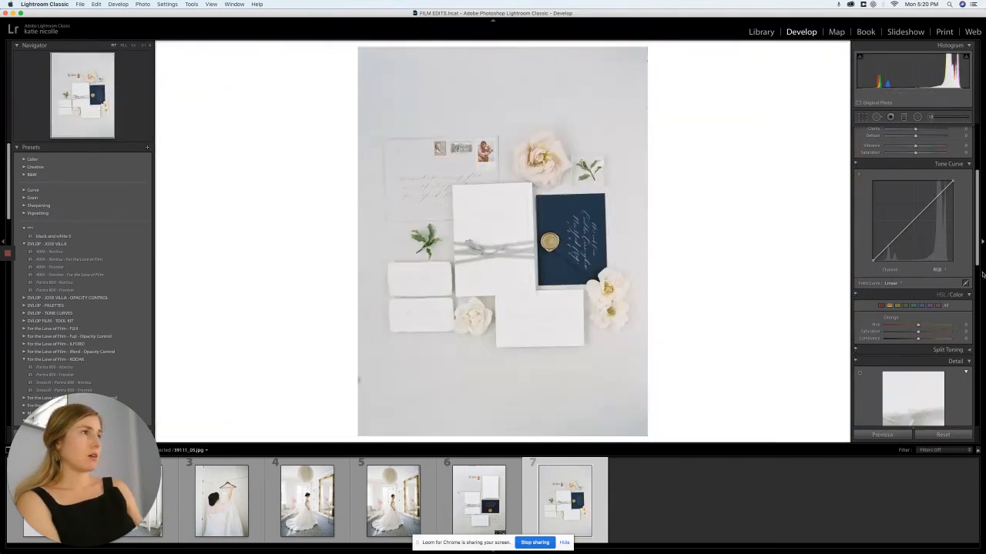
Step: Set the floral stationery photo's sharpening amount to 120 and luminance noise reduction to about 18, checking the detail at close zoom
{"action": "scroll", "coordinate": [962, 285], "scroll_direction": "down", "scroll_amount": 3}
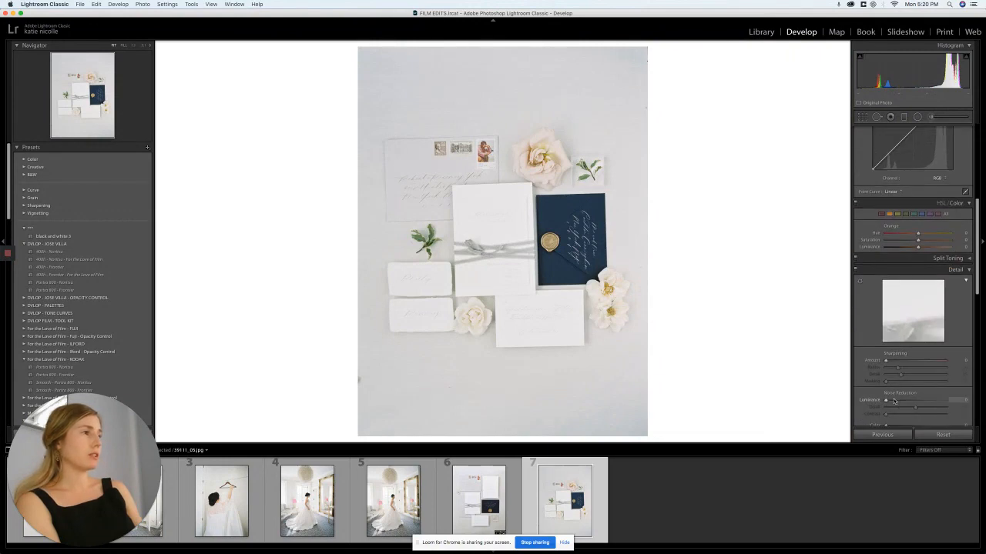
{"action": "left_click_drag", "start_coordinate": [901, 362], "coordinate": [925, 360]}
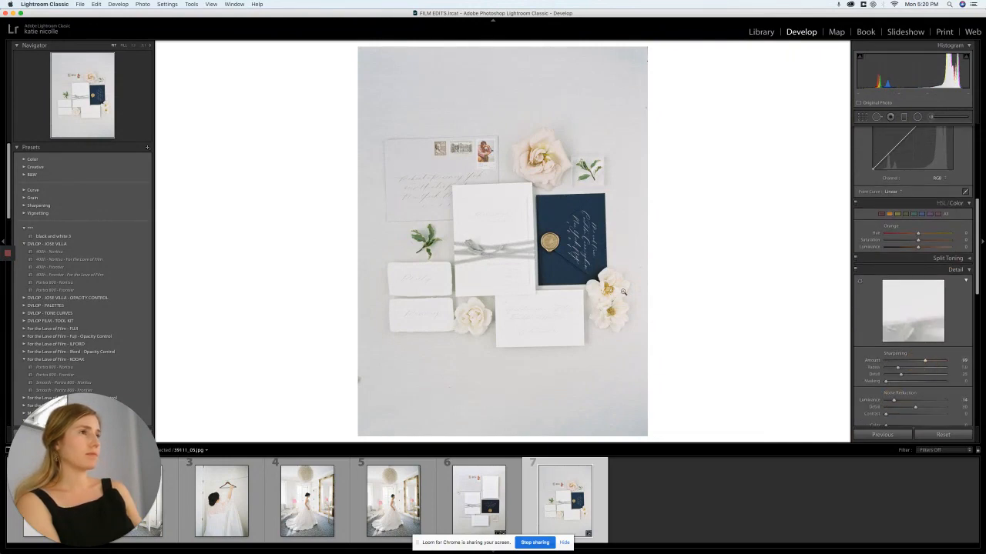
{"action": "left_click_drag", "start_coordinate": [540, 245], "coordinate": [605, 183]}
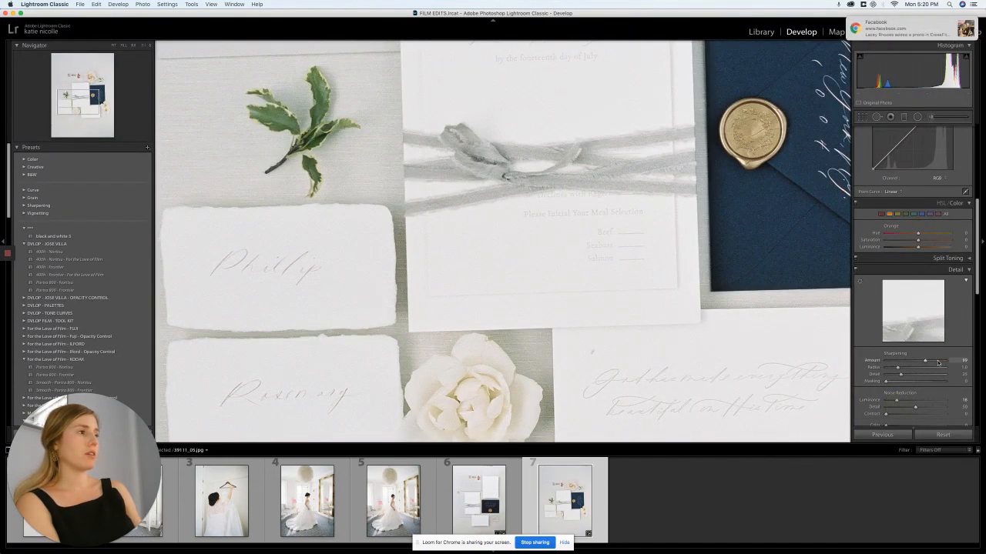
{"action": "left_click_drag", "start_coordinate": [925, 360], "coordinate": [933, 366]}
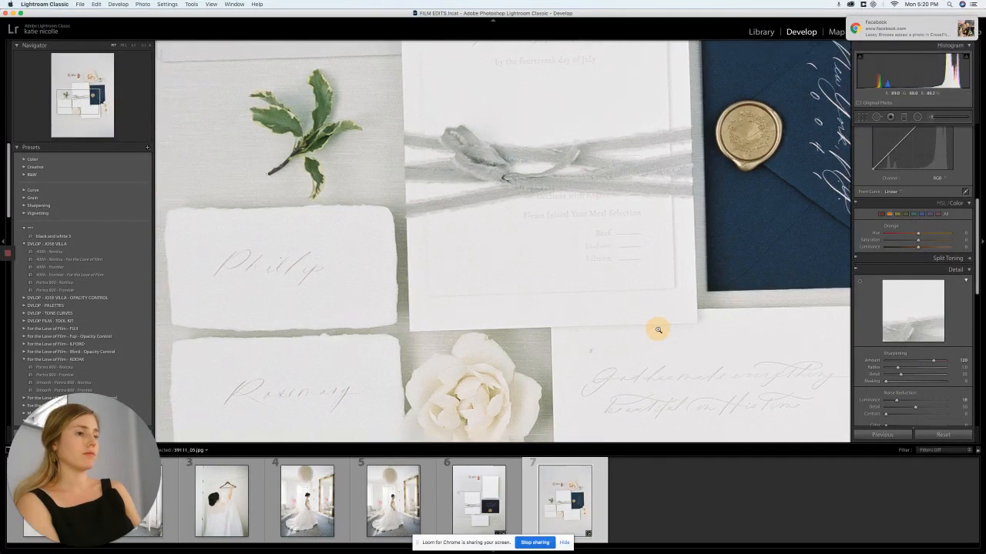
{"action": "left_click", "coordinate": [656, 329]}
Step: Rotate the floral stationery photo by +1.6 and scale it to 108 with Transform, comparing it before and after
{"action": "scroll", "coordinate": [931, 262], "scroll_direction": "down", "scroll_amount": 2}
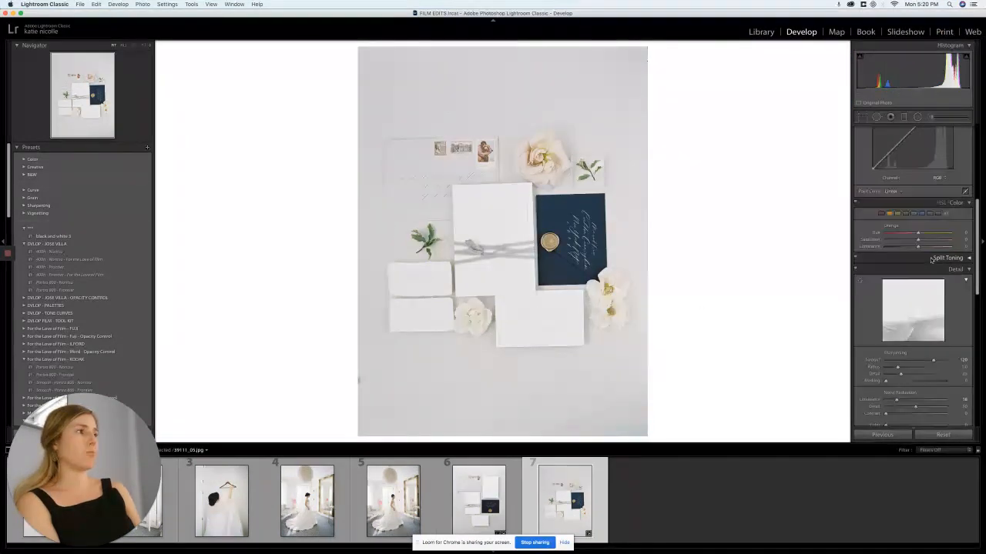
{"action": "scroll", "coordinate": [948, 314], "scroll_direction": "down", "scroll_amount": 10}
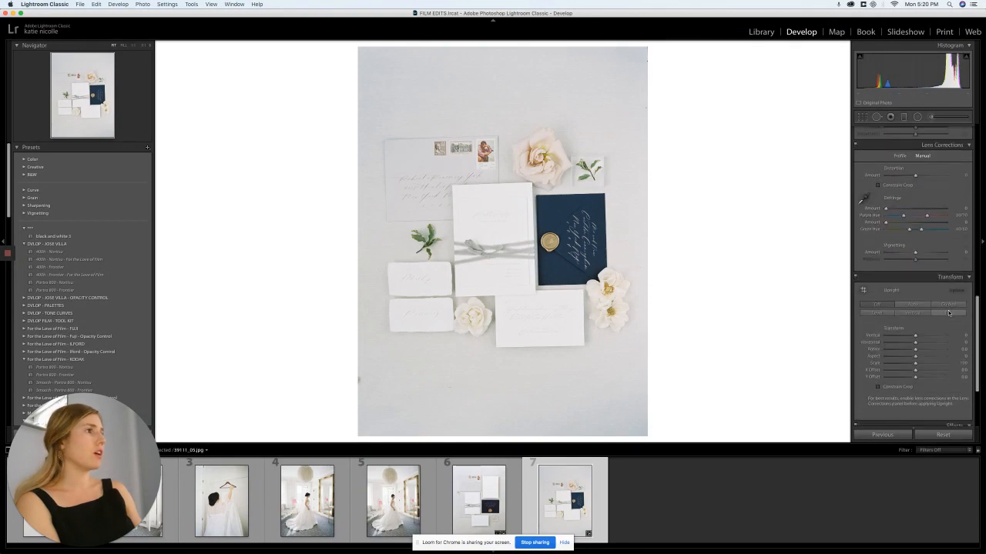
{"action": "scroll", "coordinate": [905, 331], "scroll_direction": "down", "scroll_amount": 3}
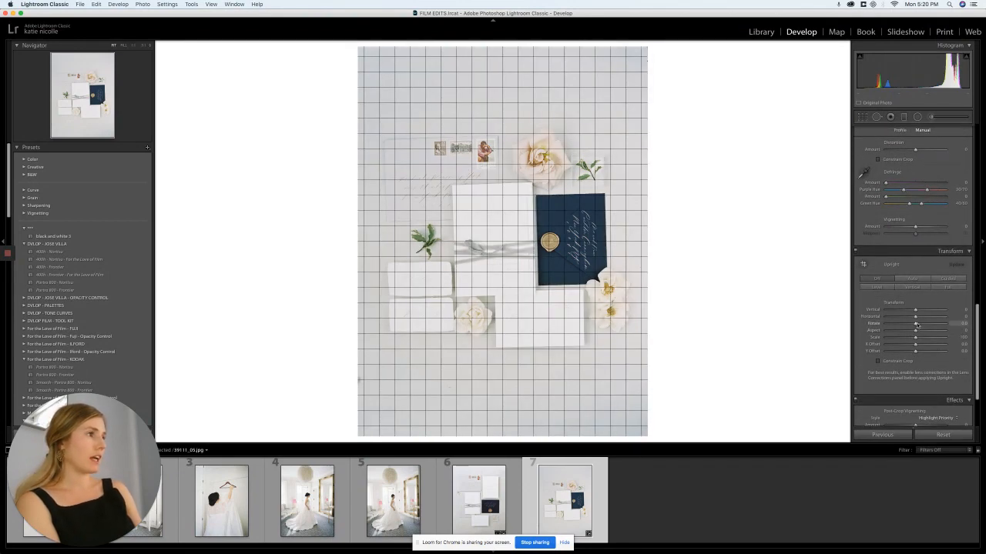
{"action": "left_click_drag", "start_coordinate": [915, 324], "coordinate": [920, 341]}
{"action": "key", "text": "backslash"}
{"action": "key", "text": "backslash"}
{"action": "key", "text": "backslash"}
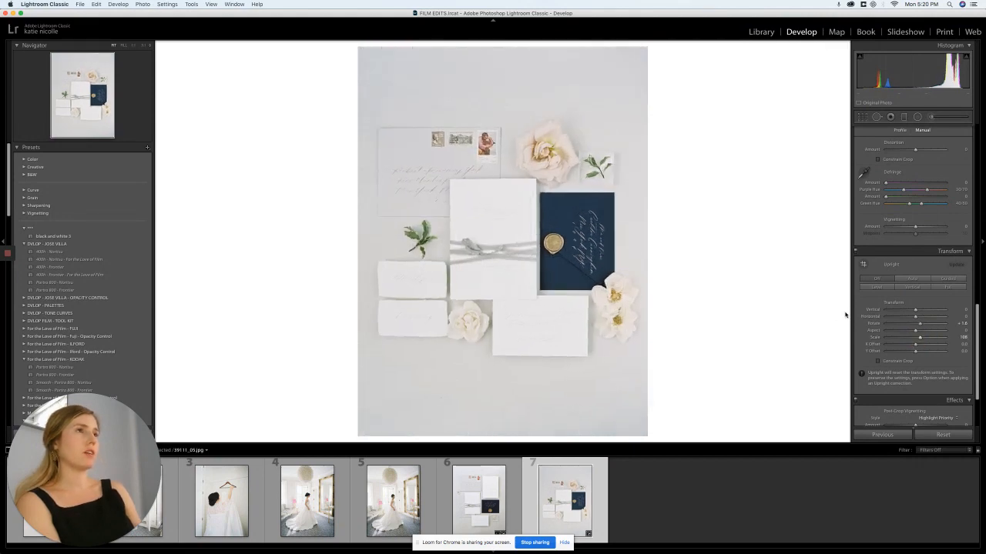
{"action": "key", "text": "backslash"}
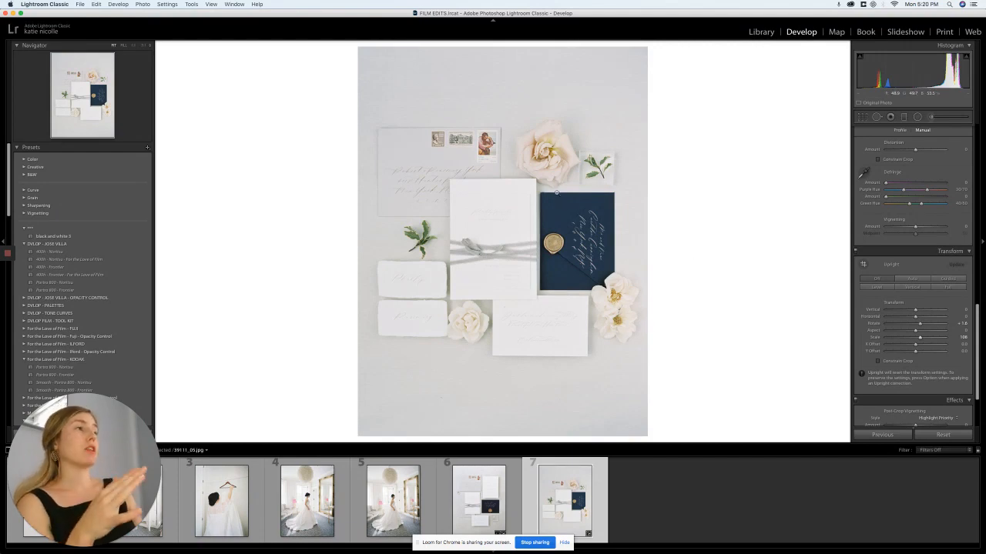
Step: Set the stationery photo's vertical perspective correction to +2 and compare the straightened layout before and after
{"action": "mouse_move", "coordinate": [915, 316]}
{"action": "left_mouse_down"}
{"action": "mouse_move", "coordinate": [924, 316]}
{"action": "mouse_move", "coordinate": [915, 316]}
{"action": "left_mouse_up"}
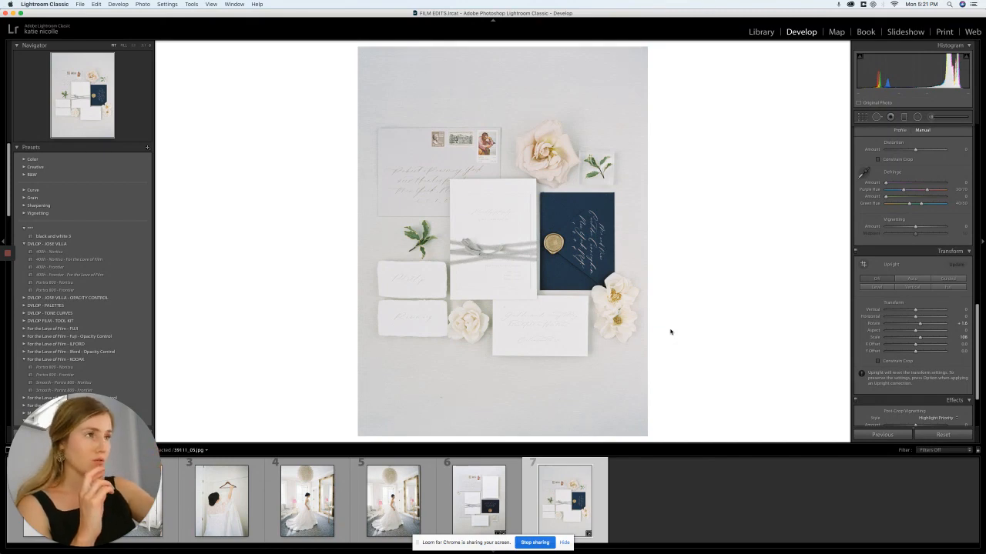
{"action": "left_click_drag", "start_coordinate": [916, 310], "coordinate": [916, 312]}
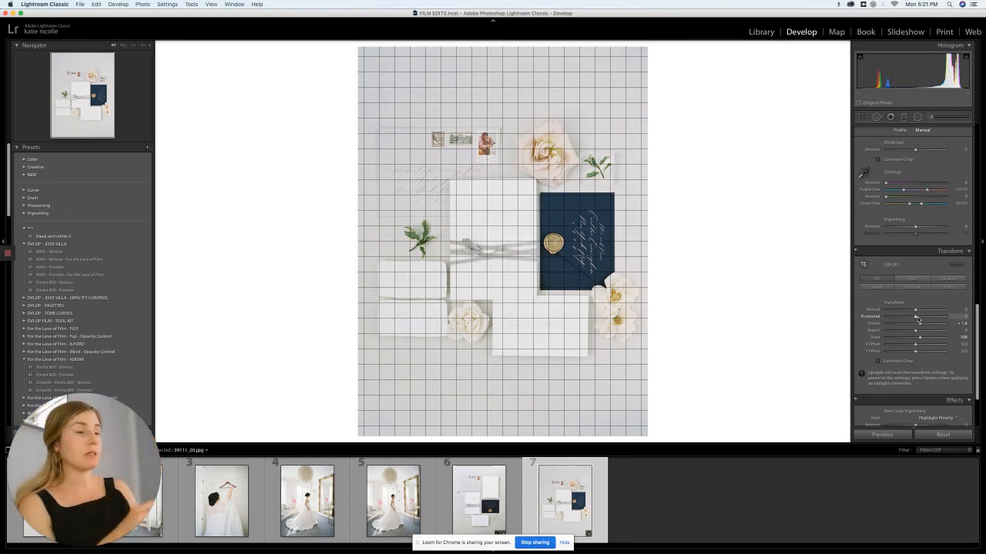
{"action": "left_click_drag", "start_coordinate": [916, 312], "coordinate": [914, 312]}
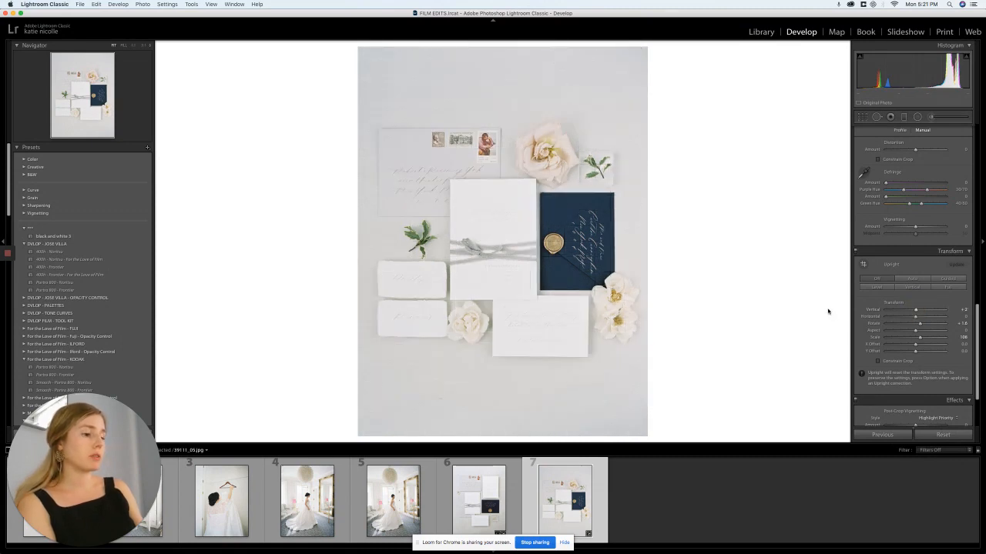
{"action": "key", "text": "backslash"}
{"action": "key", "text": "backslash"}
{"action": "key", "text": "backslash"}
{"action": "key", "text": "backslash"}
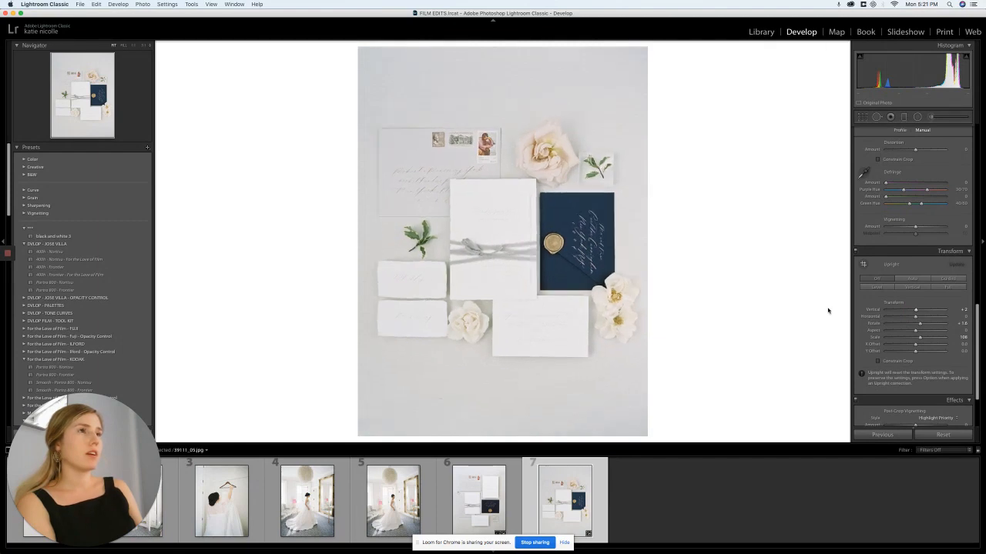
{"action": "key", "text": "backslash"}
{"action": "key", "text": "backslash"}
Step: Set the stationery photo's yellow hue to -14 and yellow saturation to -12, checking the name cards and white rose up close
{"action": "scroll", "coordinate": [952, 260], "scroll_direction": "up", "scroll_amount": 5}
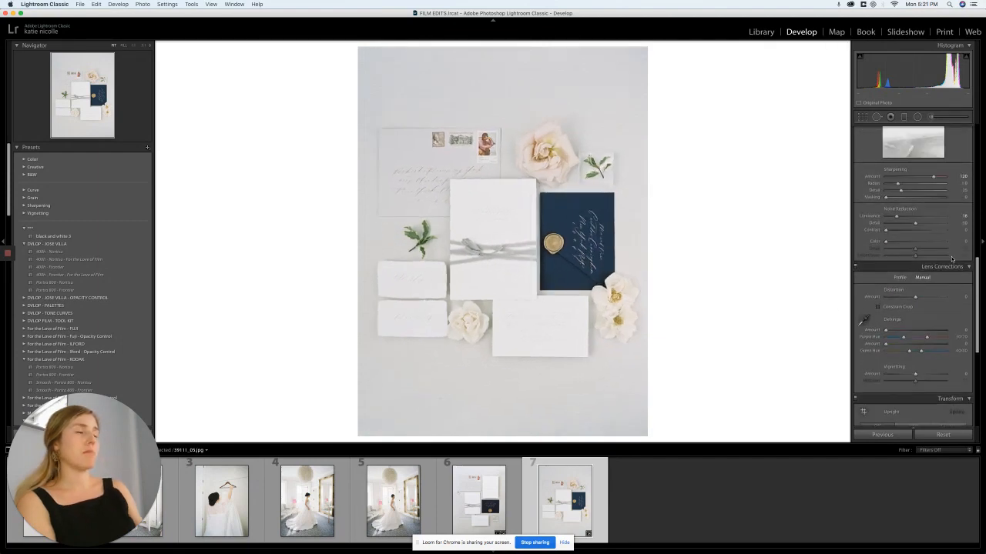
{"action": "scroll", "coordinate": [916, 224], "scroll_direction": "up", "scroll_amount": 5}
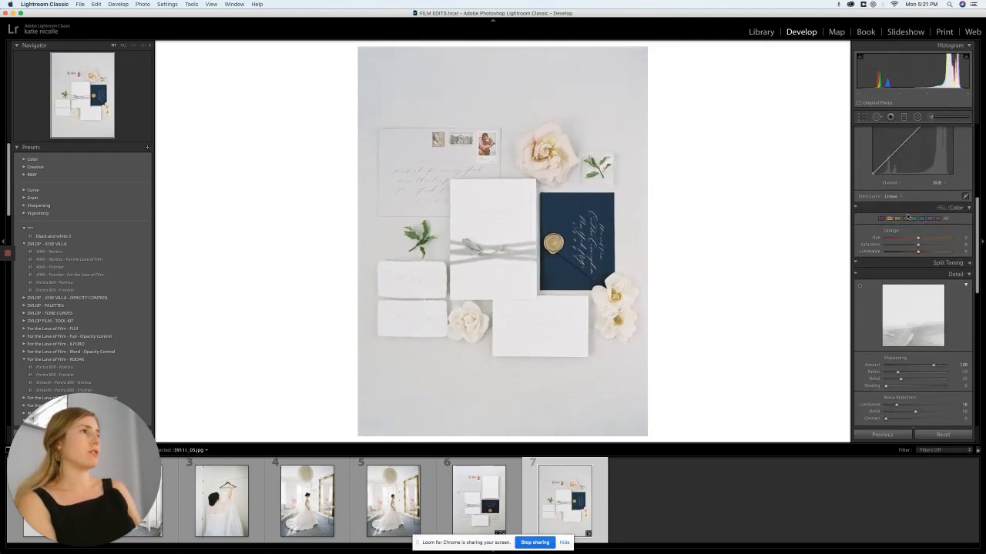
{"action": "left_click", "coordinate": [898, 219]}
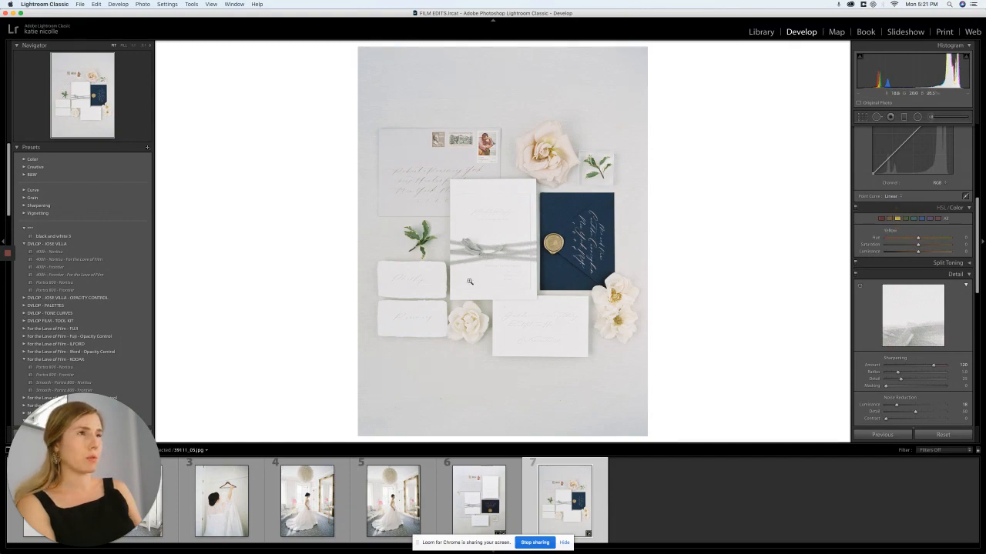
{"action": "left_click", "coordinate": [441, 286]}
{"action": "left_click", "coordinate": [445, 287]}
{"action": "left_click", "coordinate": [445, 287]}
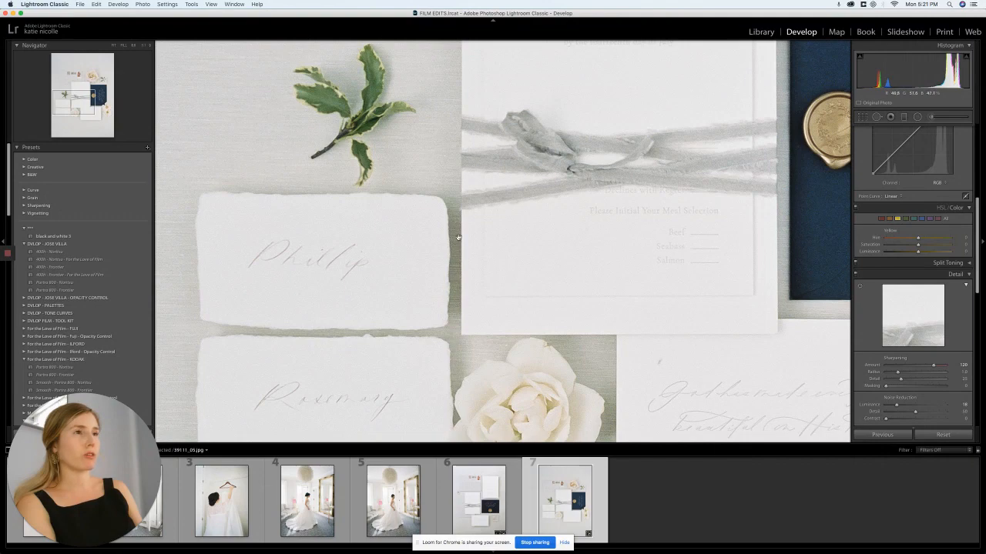
{"action": "left_click", "coordinate": [463, 331]}
{"action": "left_click", "coordinate": [462, 327]}
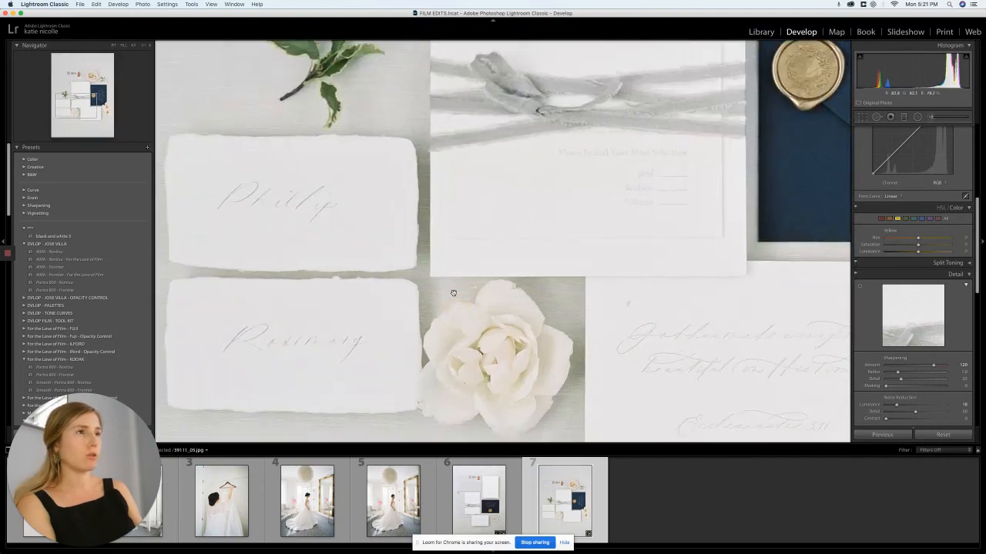
{"action": "left_click", "coordinate": [899, 245]}
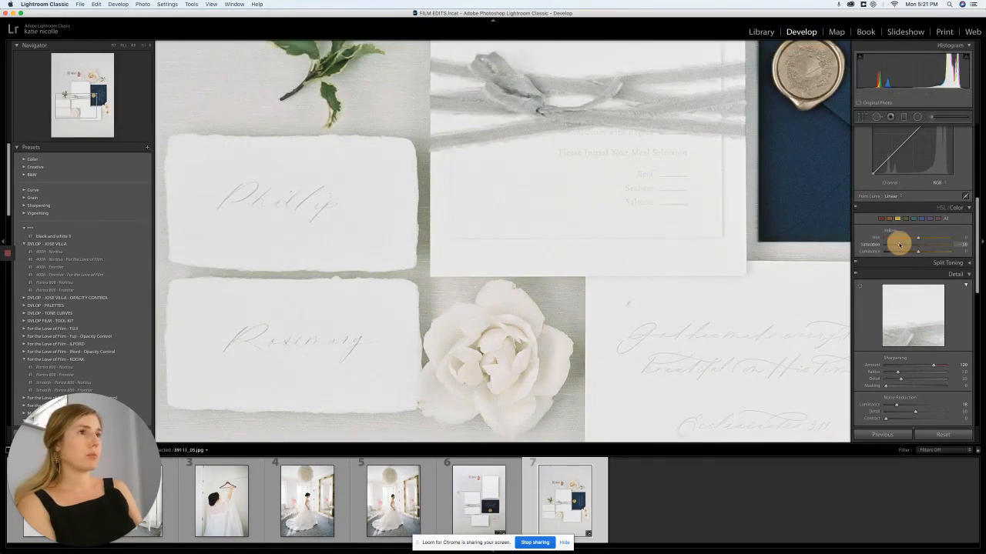
{"action": "mouse_move", "coordinate": [899, 245]}
{"action": "left_mouse_down"}
{"action": "mouse_move", "coordinate": [942, 238]}
{"action": "mouse_move", "coordinate": [917, 239]}
{"action": "left_mouse_up"}
{"action": "key", "text": "z"}
{"action": "left_click", "coordinate": [554, 239]}
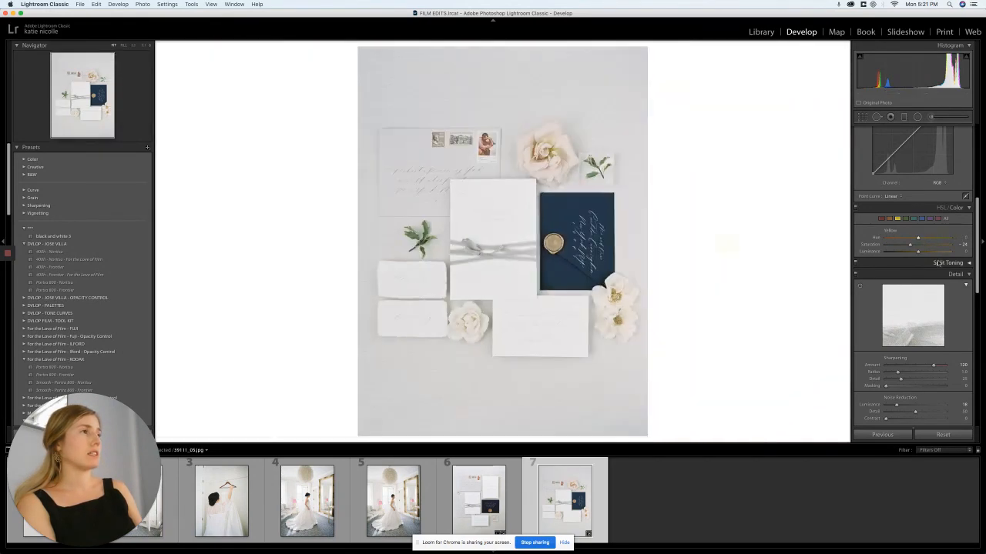
{"action": "left_click", "coordinate": [728, 242]}
{"action": "left_click_drag", "start_coordinate": [909, 241], "coordinate": [849, 247]}
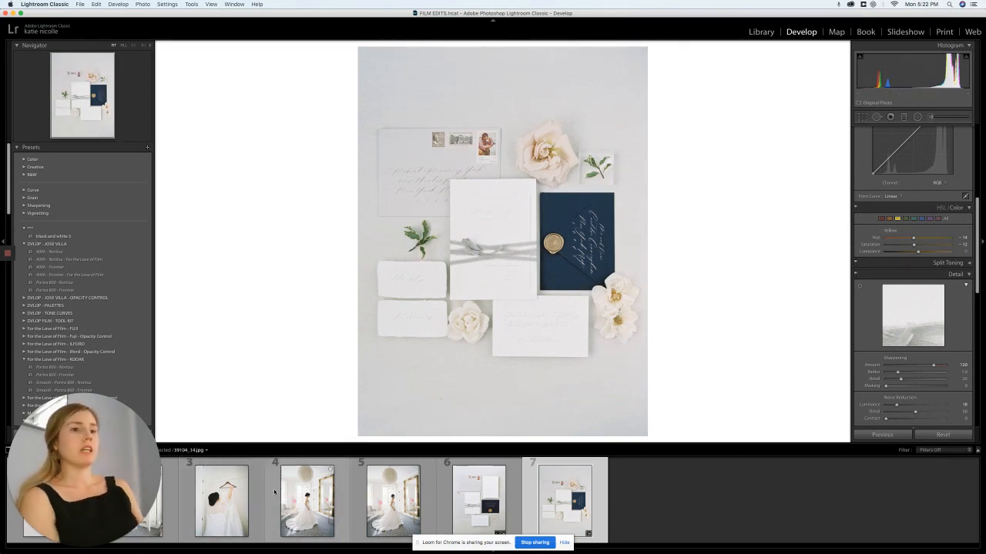
Step: Switch to the fourth photo, the bride beside the gilded mirror, set luminance noise reduction to 22 and raise the sharpening amount
{"action": "left_click", "coordinate": [295, 504]}
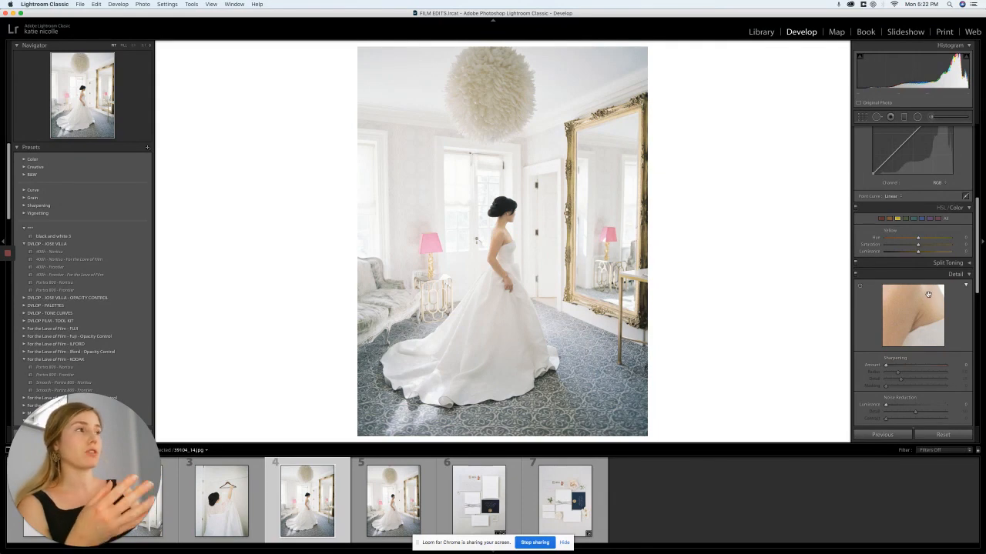
{"action": "left_click_drag", "start_coordinate": [928, 297], "coordinate": [930, 330]}
{"action": "scroll", "coordinate": [930, 331], "scroll_direction": "down", "scroll_amount": 2}
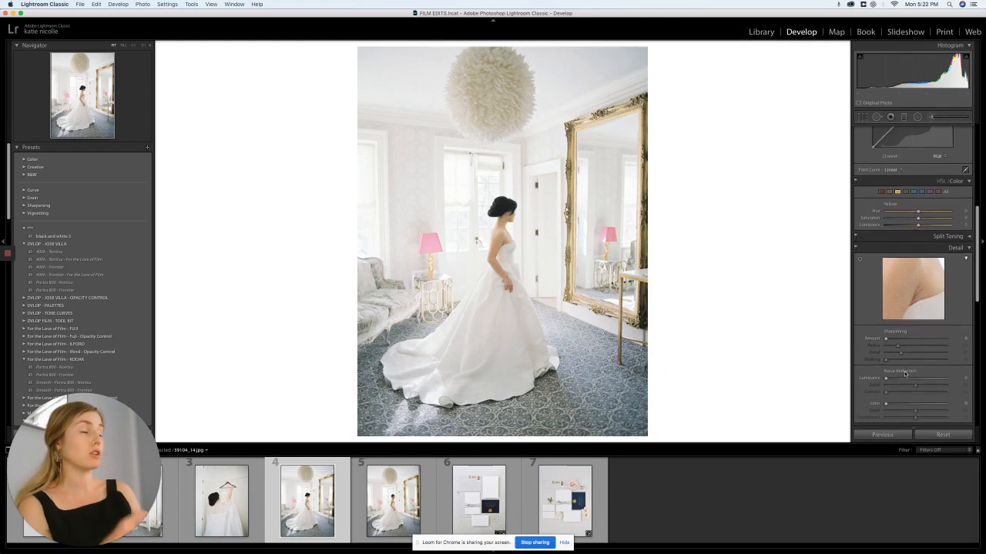
{"action": "left_click_drag", "start_coordinate": [894, 381], "coordinate": [898, 379]}
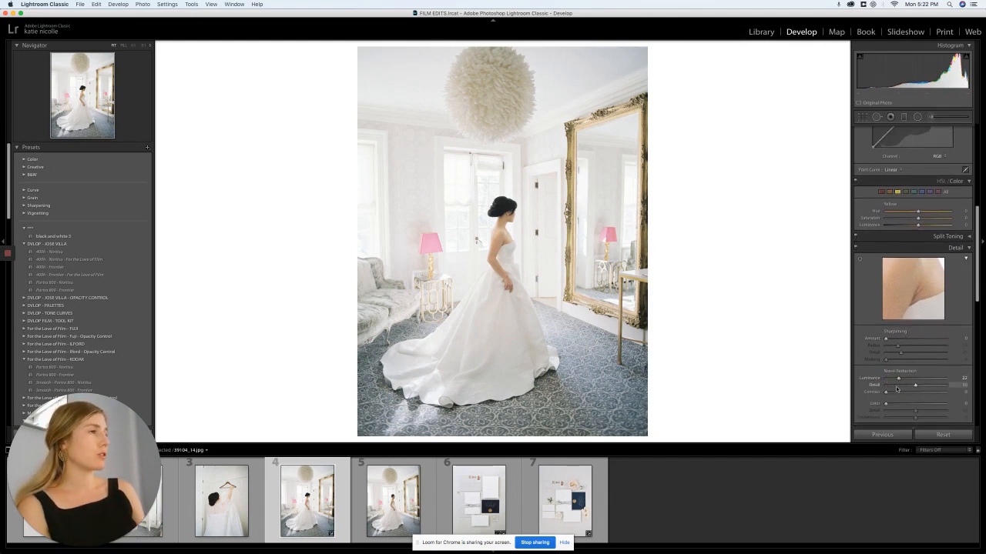
{"action": "left_click_drag", "start_coordinate": [908, 343], "coordinate": [917, 344]}
Step: Add highlight, slightly raised midtone and shadow points to the bride photo's RGB tone curve, and compare before and after
{"action": "scroll", "coordinate": [924, 331], "scroll_direction": "up", "scroll_amount": 5}
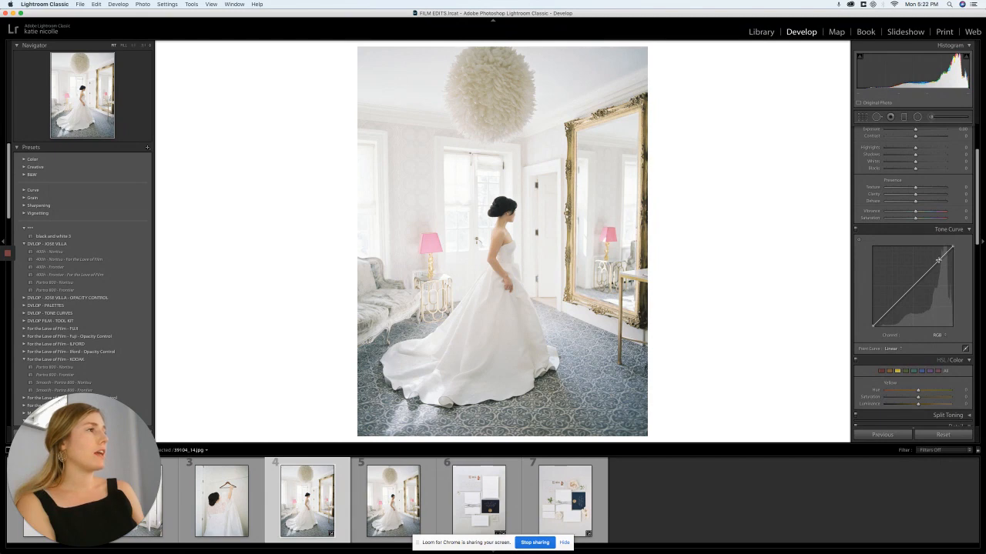
{"action": "mouse_move", "coordinate": [938, 260]}
{"action": "left_mouse_down"}
{"action": "mouse_move", "coordinate": [936, 250]}
{"action": "mouse_move", "coordinate": [937, 259]}
{"action": "left_mouse_up"}
{"action": "left_click_drag", "start_coordinate": [907, 288], "coordinate": [882, 314]}
{"action": "key", "text": "backslash"}
{"action": "key", "text": "backslash"}
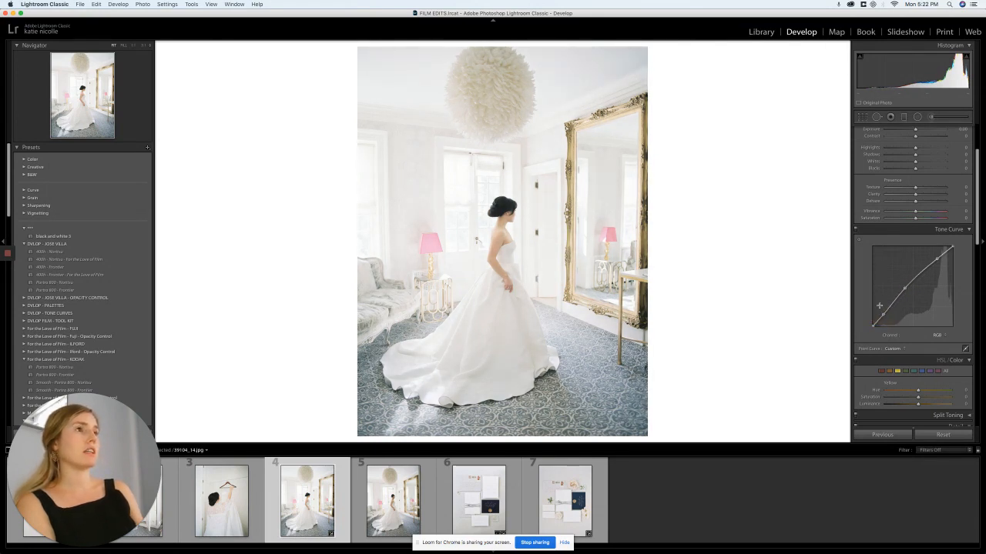
{"action": "key", "text": "backslash"}
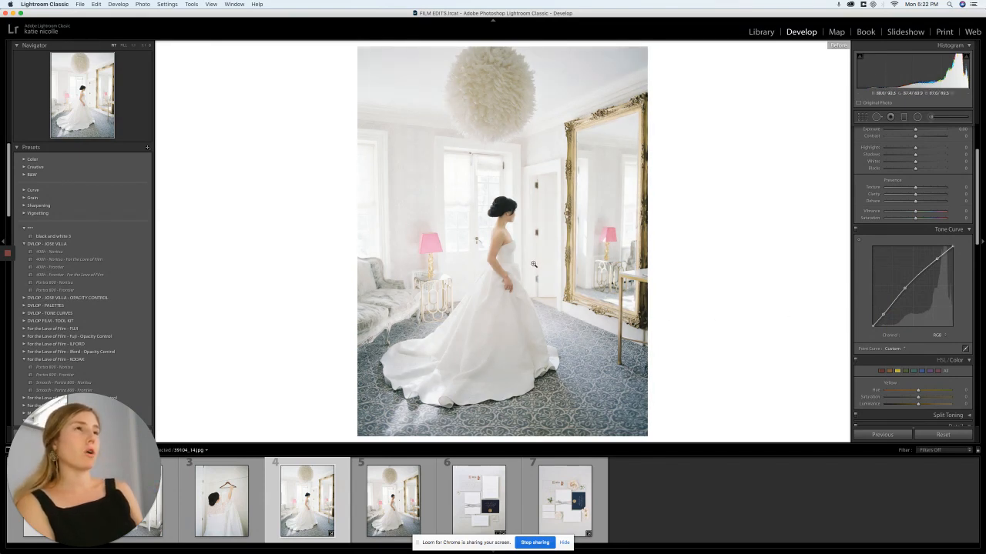
{"action": "key", "text": "backslash"}
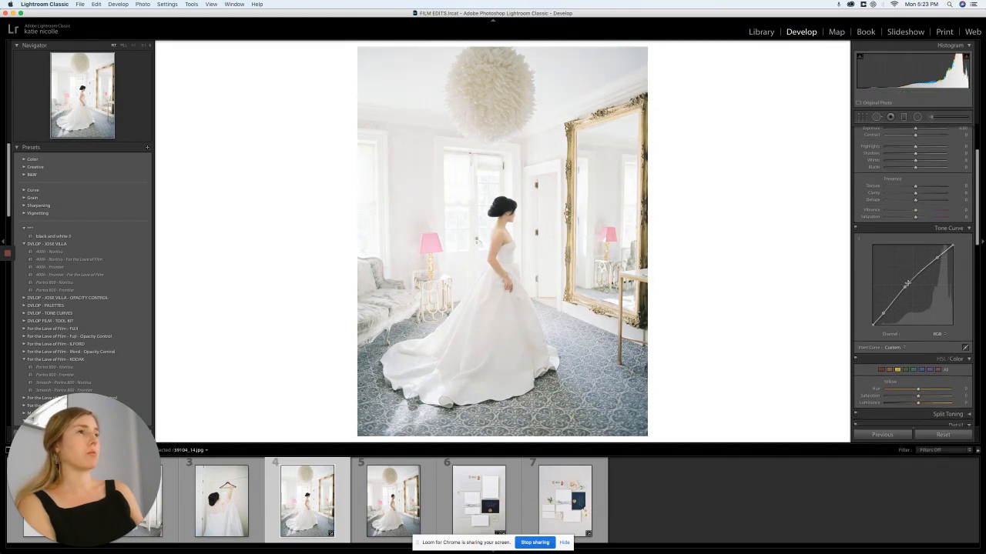
Step: Brighten the bride photo's corners by setting the manual lens vignetting amount to about +44
{"action": "scroll", "coordinate": [907, 283], "scroll_direction": "down", "scroll_amount": 15}
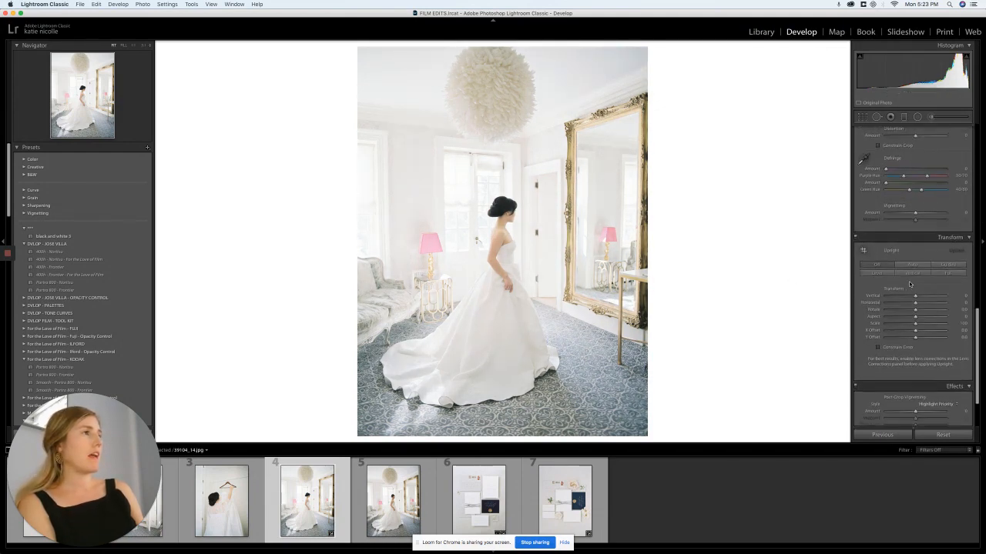
{"action": "scroll", "coordinate": [908, 285], "scroll_direction": "up", "scroll_amount": 3}
{"action": "left_click_drag", "start_coordinate": [916, 292], "coordinate": [928, 293]}
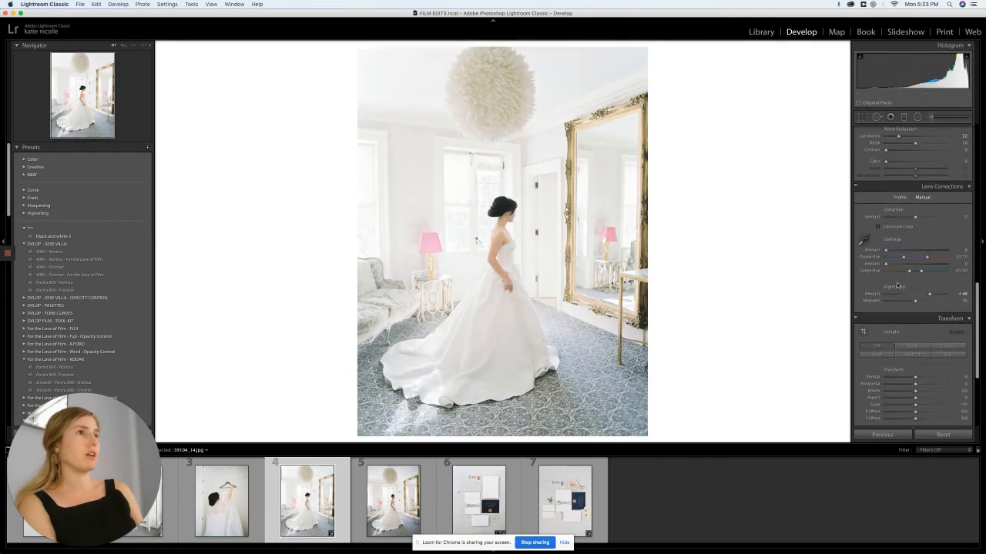
Step: Shift the bride photo's white balance tint slightly toward magenta
{"action": "scroll", "coordinate": [896, 286], "scroll_direction": "up", "scroll_amount": 5}
{"action": "scroll", "coordinate": [896, 285], "scroll_direction": "up", "scroll_amount": 5}
{"action": "left_click", "coordinate": [916, 186]}
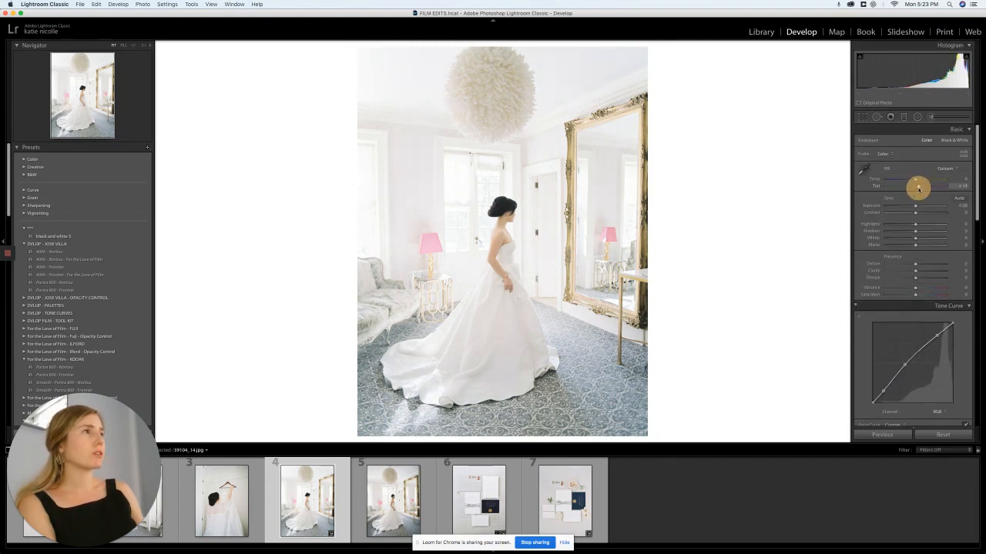
{"action": "left_click_drag", "start_coordinate": [918, 189], "coordinate": [917, 194]}
Step: Set the bride photo's yellow hue to -3, orange hue to about -10 with luminance +9, and red hue to -5
{"action": "scroll", "coordinate": [917, 231], "scroll_direction": "down", "scroll_amount": 5}
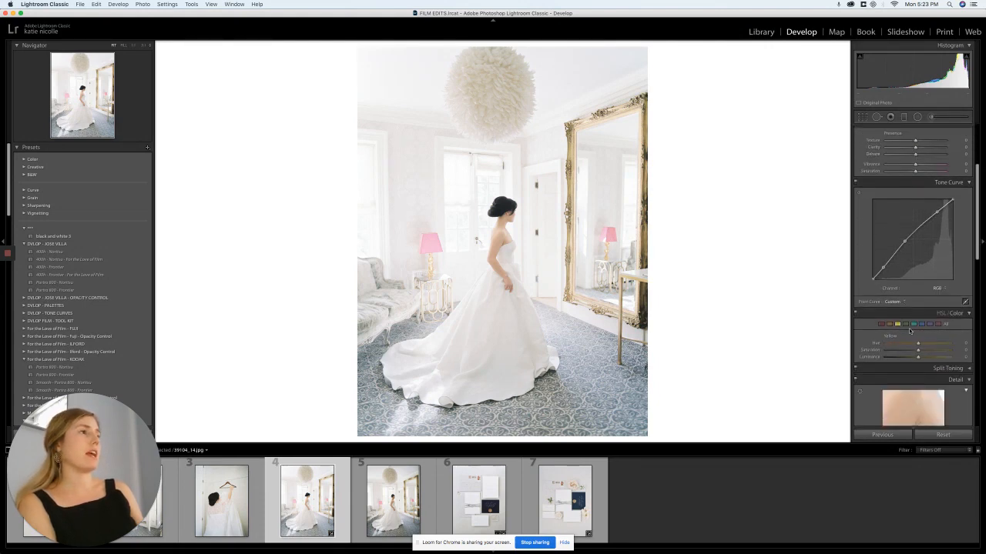
{"action": "mouse_move", "coordinate": [902, 346]}
{"action": "left_mouse_down"}
{"action": "mouse_move", "coordinate": [931, 344]}
{"action": "mouse_move", "coordinate": [895, 346]}
{"action": "mouse_move", "coordinate": [922, 344]}
{"action": "mouse_move", "coordinate": [896, 347]}
{"action": "mouse_move", "coordinate": [920, 346]}
{"action": "mouse_move", "coordinate": [910, 359]}
{"action": "mouse_move", "coordinate": [920, 361]}
{"action": "mouse_move", "coordinate": [928, 345]}
{"action": "mouse_move", "coordinate": [915, 346]}
{"action": "left_mouse_up"}
{"action": "left_click", "coordinate": [890, 325]}
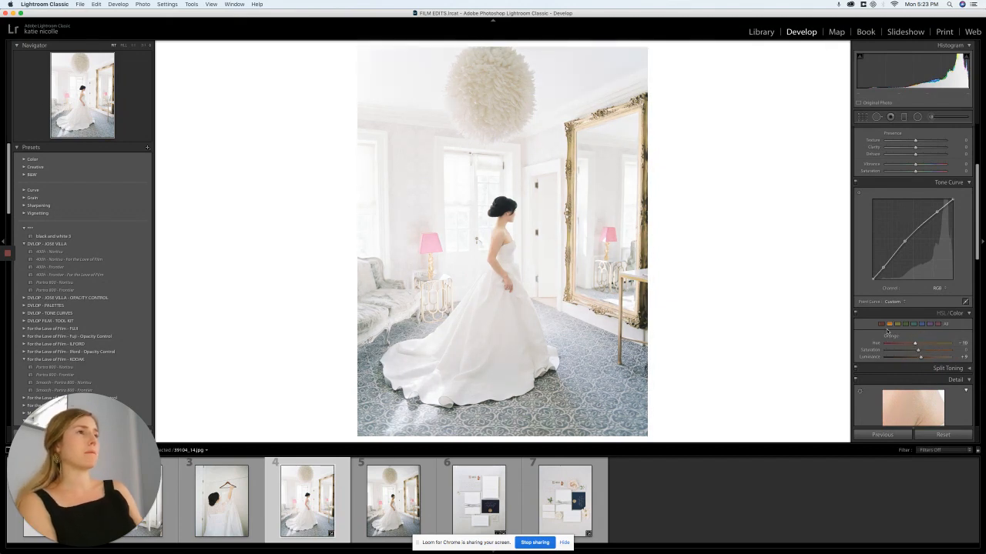
{"action": "left_click", "coordinate": [894, 326]}
{"action": "left_click", "coordinate": [881, 324]}
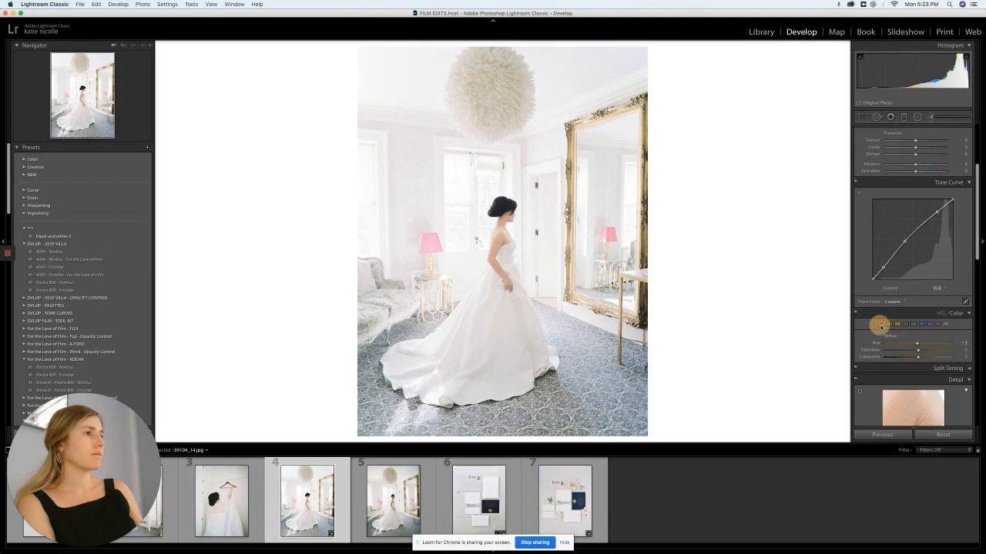
{"action": "mouse_move", "coordinate": [897, 344]}
{"action": "left_mouse_down"}
{"action": "mouse_move", "coordinate": [932, 347]}
{"action": "mouse_move", "coordinate": [892, 353]}
{"action": "mouse_move", "coordinate": [917, 346]}
{"action": "left_mouse_up"}
Step: Examine the bride's skin, hair and dress up close, comparing the color edits before and after
{"action": "left_click", "coordinate": [493, 232]}
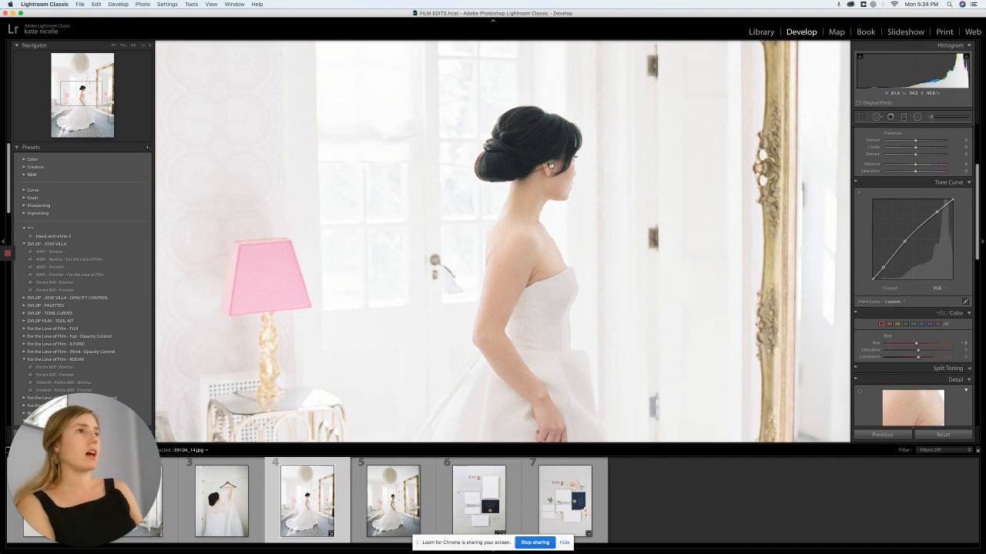
{"action": "left_click", "coordinate": [504, 275]}
{"action": "left_click", "coordinate": [507, 244]}
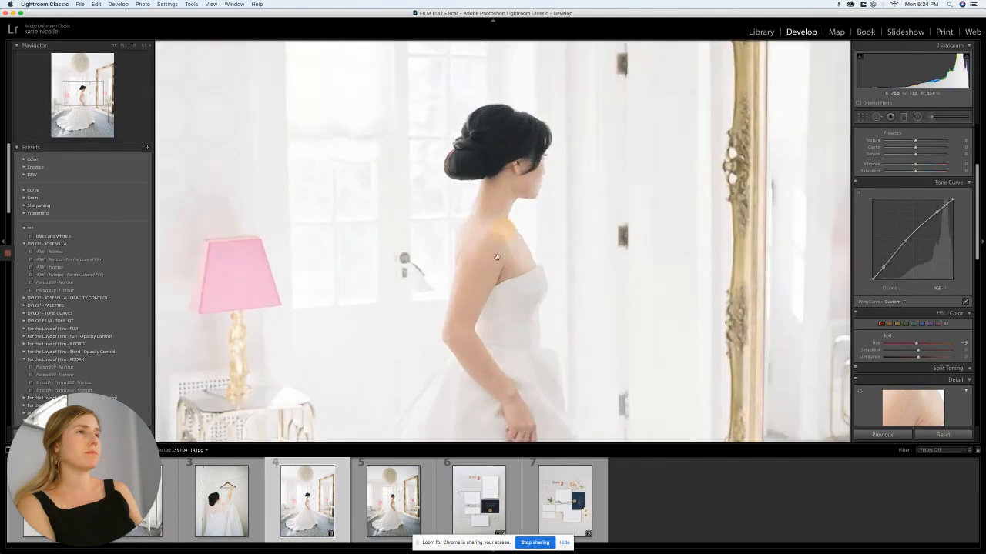
{"action": "key", "text": "backslash"}
{"action": "key", "text": "backslash"}
{"action": "key", "text": "backslash"}
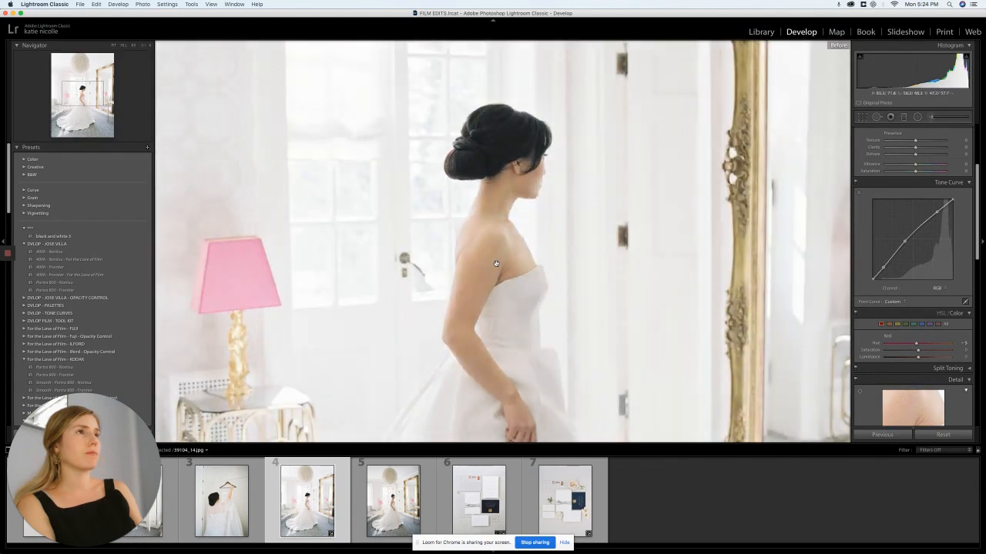
{"action": "key", "text": "backslash"}
{"action": "scroll", "coordinate": [494, 277], "scroll_direction": "down", "scroll_amount": 3}
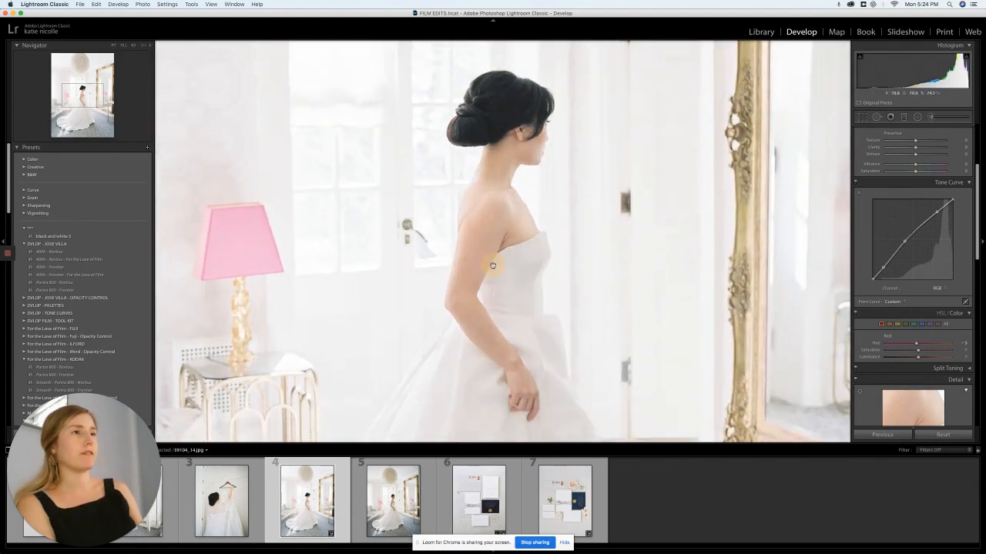
{"action": "left_click", "coordinate": [494, 287]}
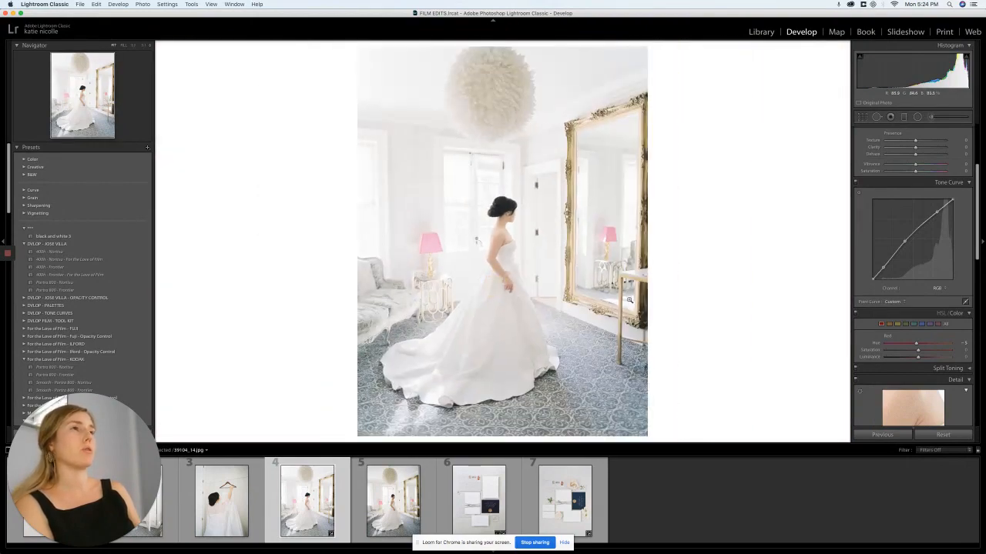
Step: Compare the bride-by-the-mirror photo before and after its edits, and open the close-up of the bride reaching for the hanger
{"action": "key", "text": "backslash"}
{"action": "key", "text": "backslash"}
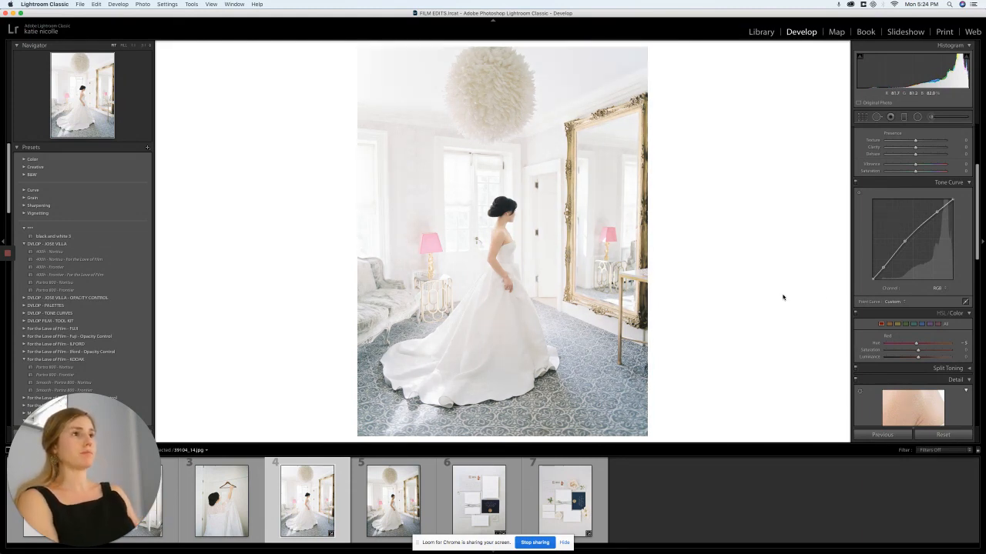
{"action": "key", "text": "Left"}
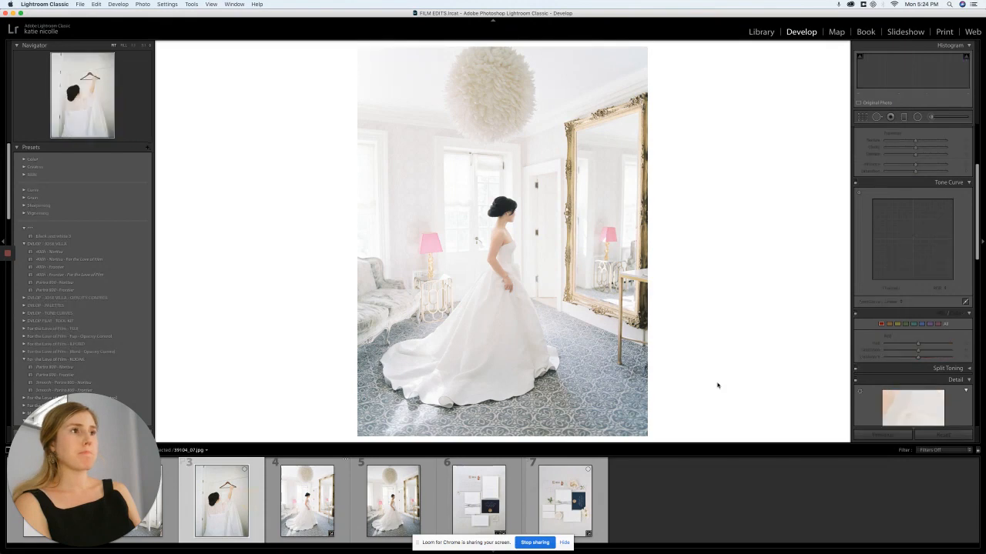
Step: Set the hanger close-up's luminance noise reduction to 12 and sharpening amount to 74, and brighten its corners with positive manual lens vignetting
{"action": "scroll", "coordinate": [897, 319], "scroll_direction": "down", "scroll_amount": 10}
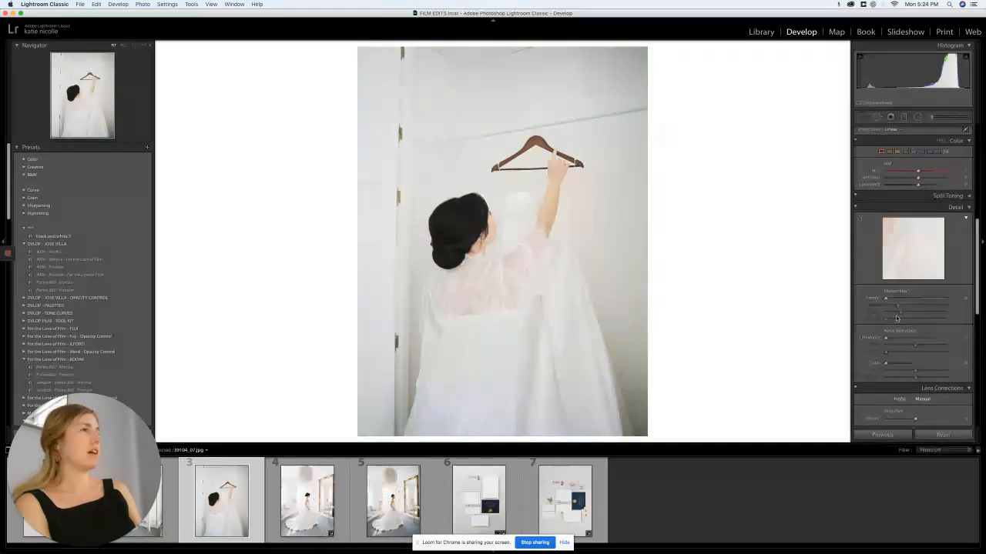
{"action": "left_click", "coordinate": [896, 247]}
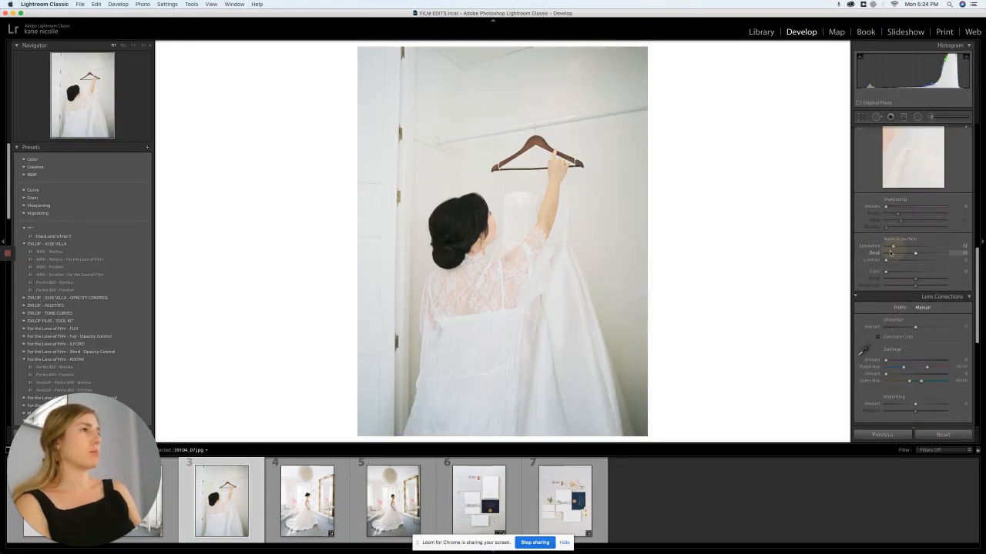
{"action": "left_click_drag", "start_coordinate": [926, 208], "coordinate": [909, 208]}
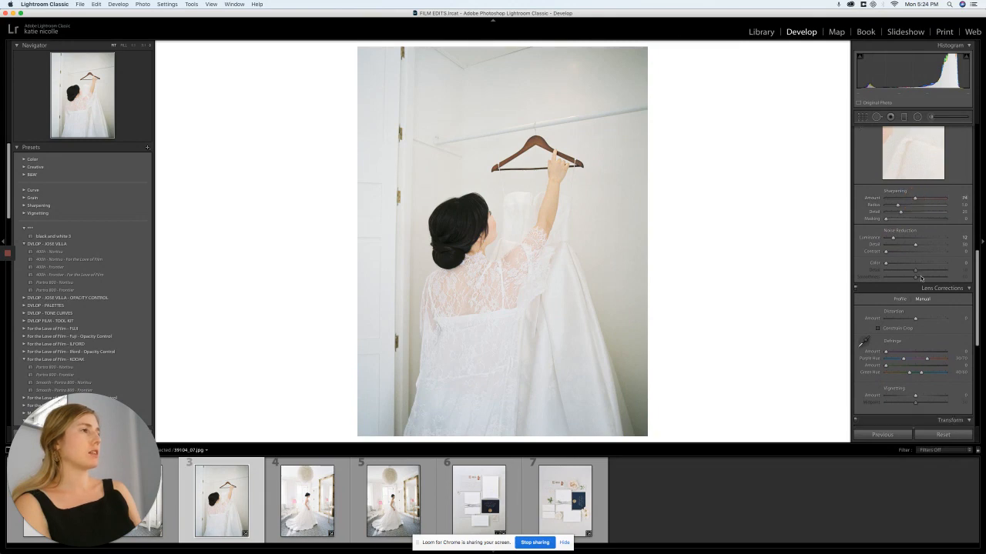
{"action": "scroll", "coordinate": [917, 308], "scroll_direction": "down", "scroll_amount": 3}
{"action": "left_click", "coordinate": [930, 368]}
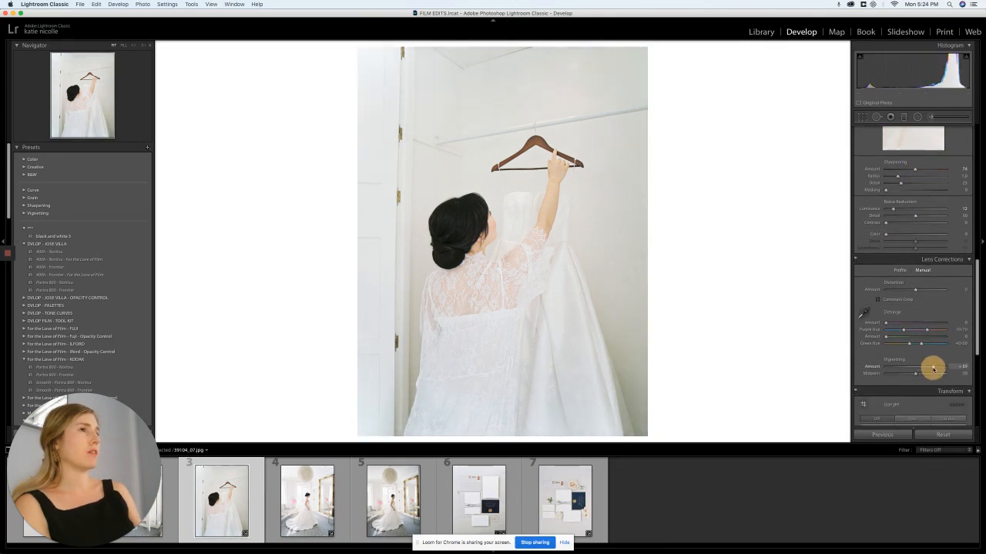
Step: Shape the hanger close-up's RGB tone curve with highlight, midtone and shadow points, lifting the midtones to brighten the photo
{"action": "scroll", "coordinate": [929, 369], "scroll_direction": "up", "scroll_amount": 15}
{"action": "scroll", "coordinate": [929, 368], "scroll_direction": "up", "scroll_amount": 5}
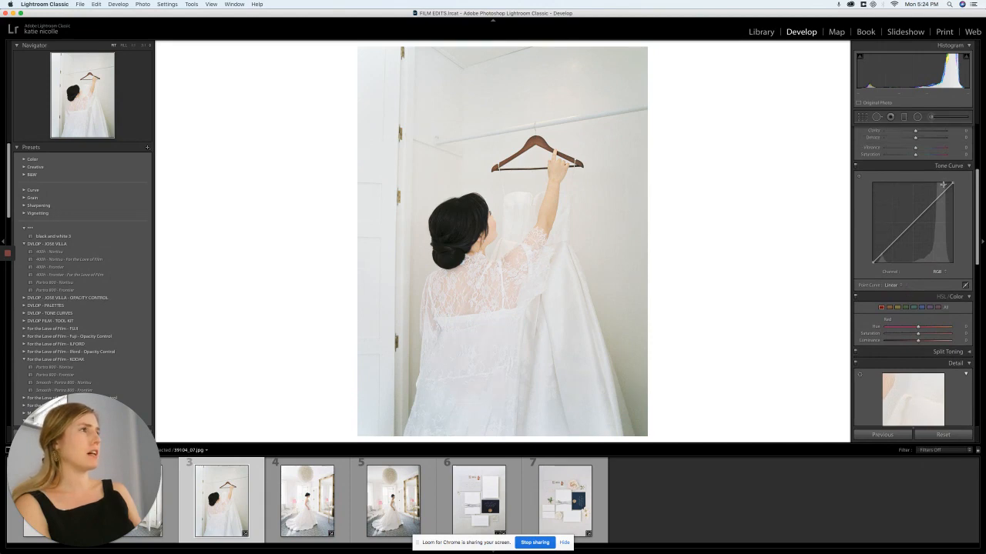
{"action": "left_click_drag", "start_coordinate": [944, 197], "coordinate": [909, 221]}
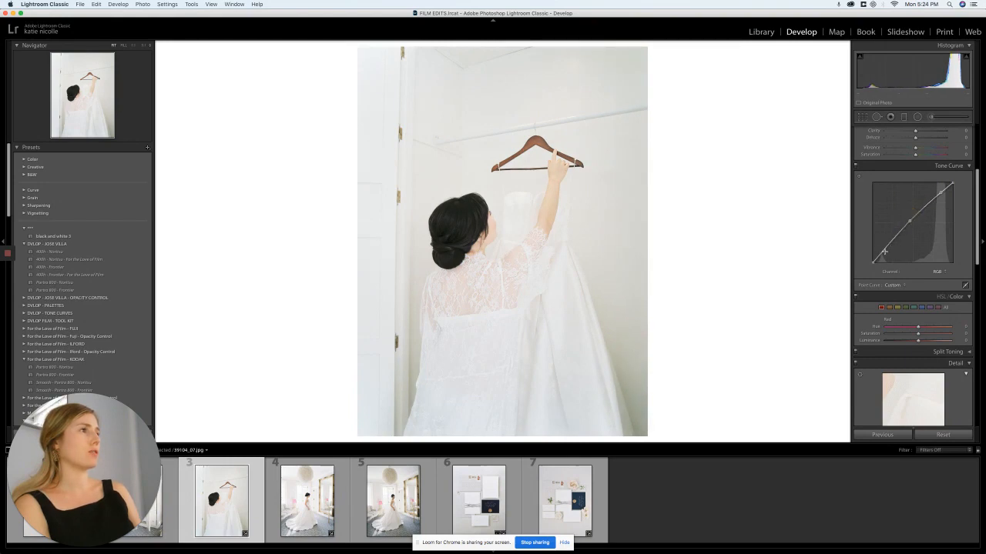
{"action": "left_click_drag", "start_coordinate": [884, 252], "coordinate": [886, 249]}
{"action": "left_click_drag", "start_coordinate": [941, 194], "coordinate": [939, 194]}
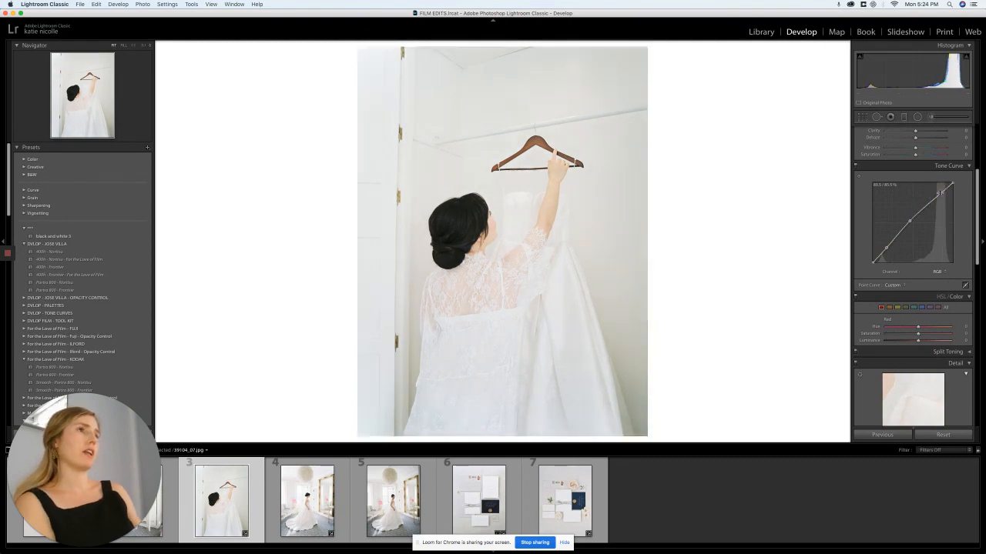
Step: Shift the hanger close-up's tint slightly toward magenta and try adjusting the highlight end of its red channel tone curve
{"action": "scroll", "coordinate": [905, 237], "scroll_direction": "up", "scroll_amount": 4}
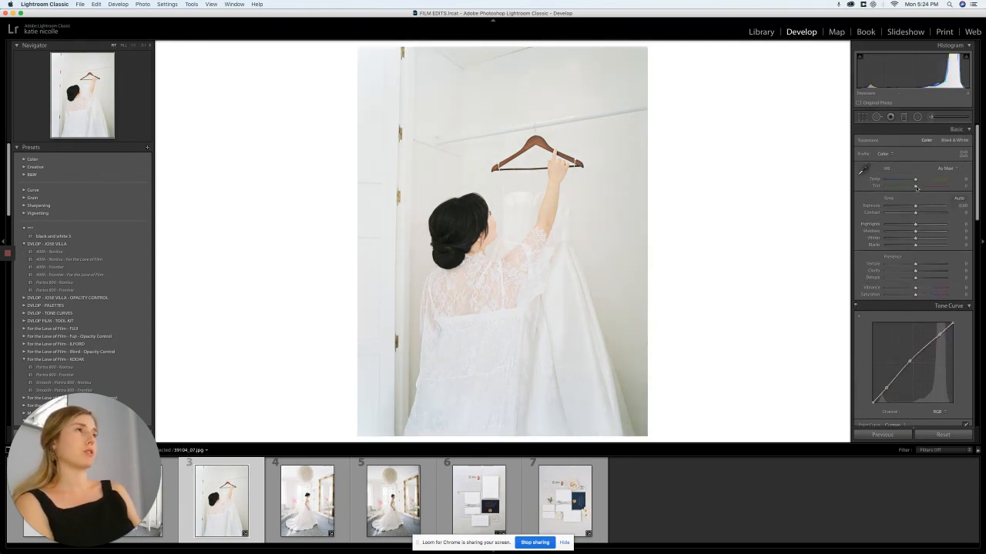
{"action": "mouse_move", "coordinate": [916, 187]}
{"action": "left_mouse_down"}
{"action": "mouse_move", "coordinate": [924, 187]}
{"action": "mouse_move", "coordinate": [916, 185]}
{"action": "left_mouse_up"}
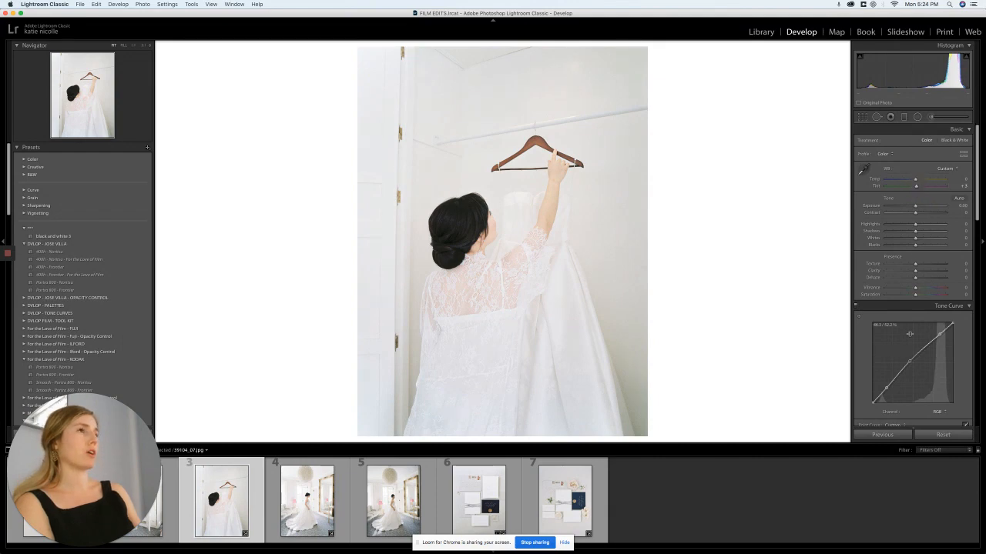
{"action": "scroll", "coordinate": [910, 333], "scroll_direction": "down", "scroll_amount": 3}
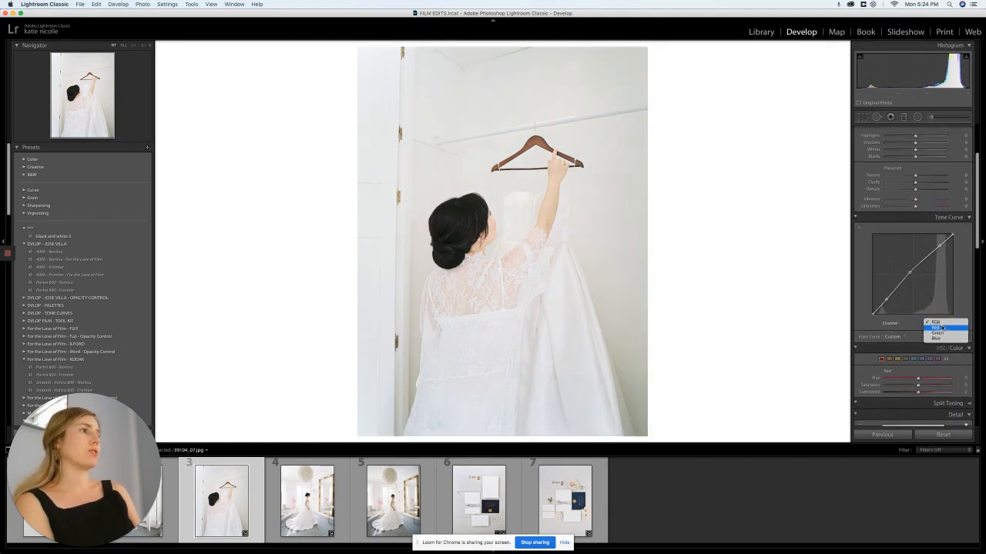
{"action": "left_click", "coordinate": [937, 323]}
{"action": "left_click", "coordinate": [940, 329]}
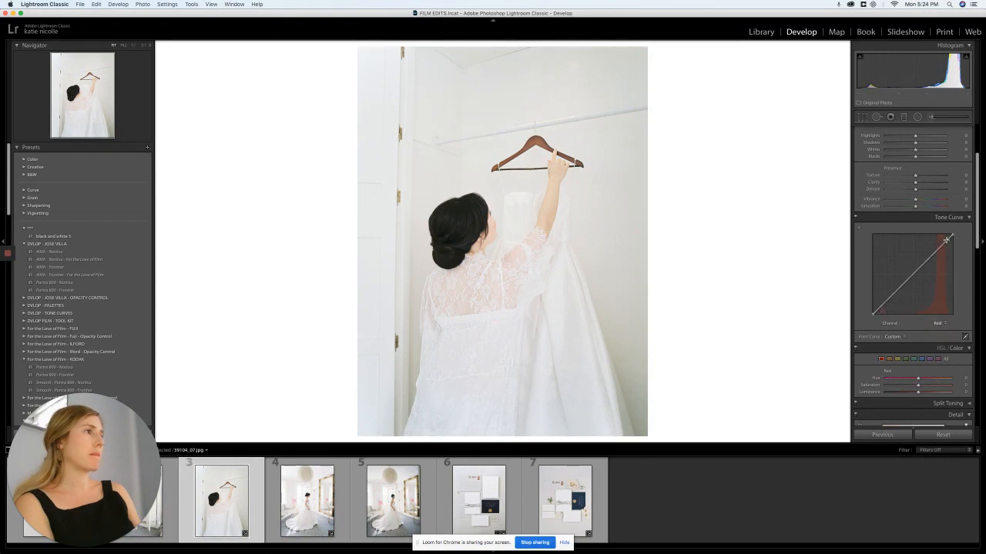
{"action": "mouse_move", "coordinate": [952, 235]}
{"action": "left_mouse_down"}
{"action": "mouse_move", "coordinate": [948, 226]}
{"action": "mouse_move", "coordinate": [963, 229]}
{"action": "mouse_move", "coordinate": [954, 223]}
{"action": "left_mouse_up"}
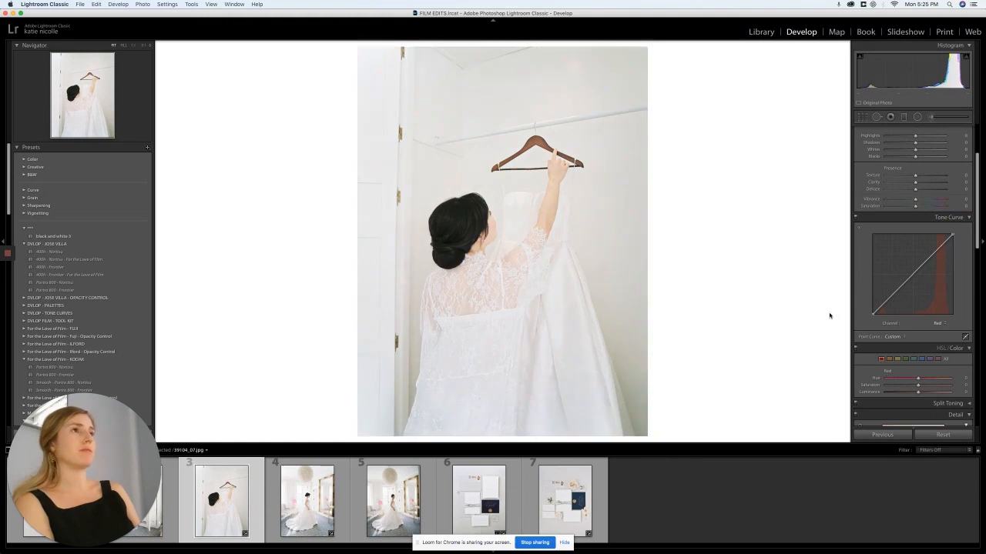
Step: Open the full-length closet photo 39104_05.jpg and apply the previous photo's settings to it
{"action": "key", "text": "Right"}
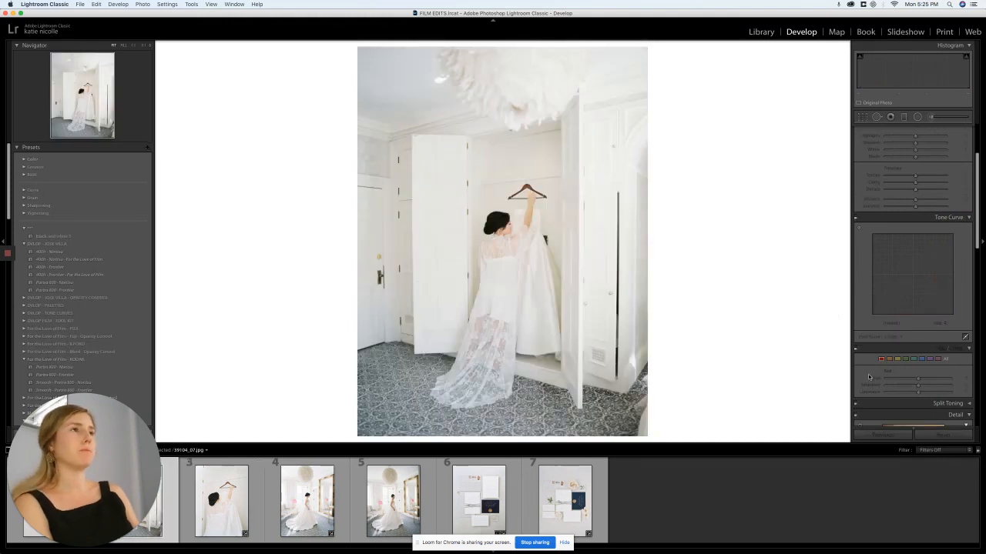
{"action": "left_click", "coordinate": [886, 436]}
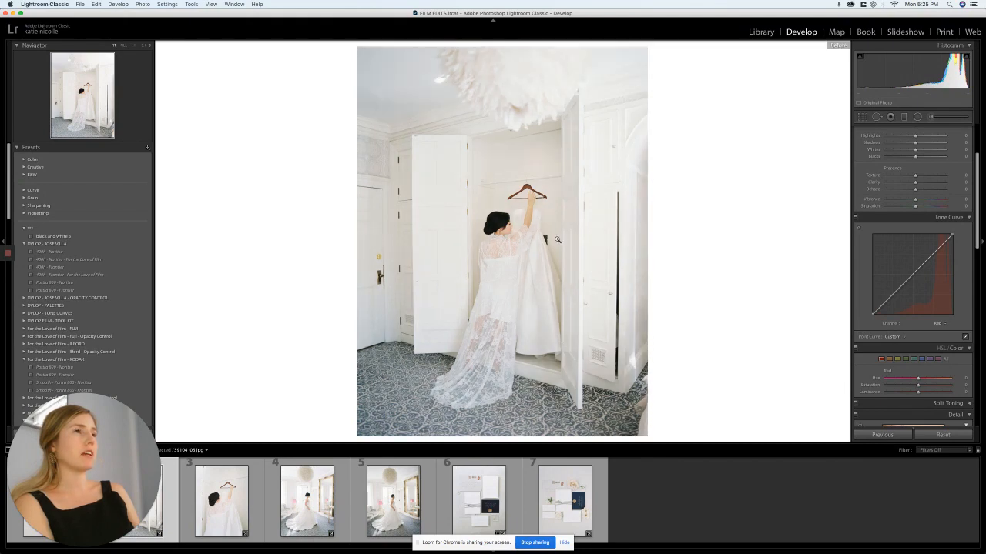
Step: Set the closet photo's luminance noise reduction to 19 and sharpening amount to 76, checking the bride's face and lace up close
{"action": "left_click", "coordinate": [541, 235]}
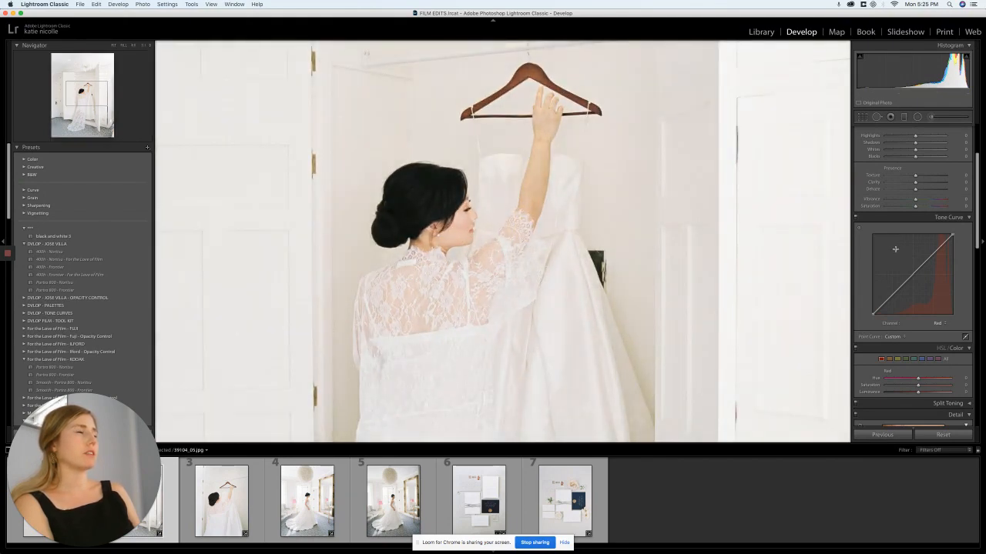
{"action": "scroll", "coordinate": [895, 249], "scroll_direction": "down", "scroll_amount": 2}
{"action": "scroll", "coordinate": [895, 249], "scroll_direction": "down", "scroll_amount": 4}
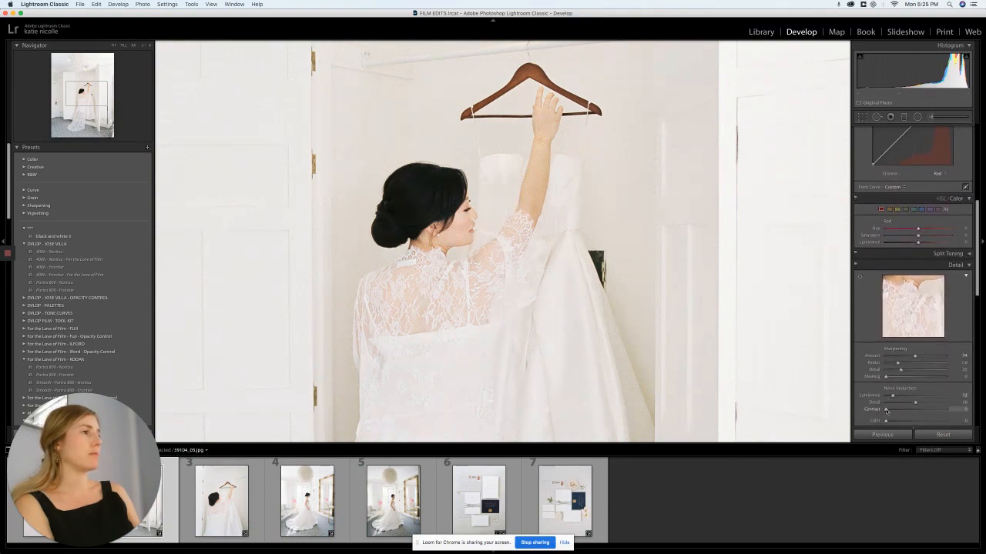
{"action": "left_click_drag", "start_coordinate": [894, 396], "coordinate": [898, 396]}
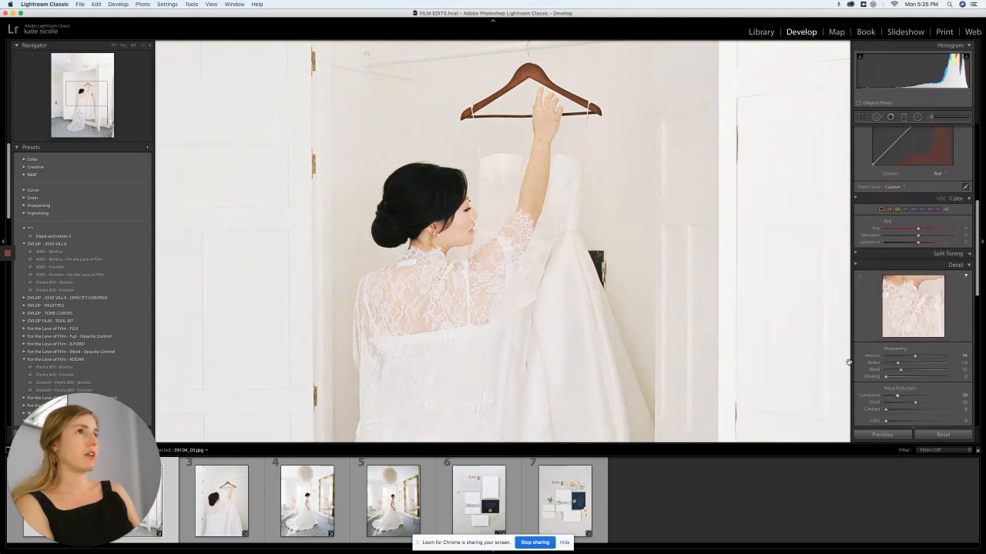
{"action": "left_click", "coordinate": [933, 358]}
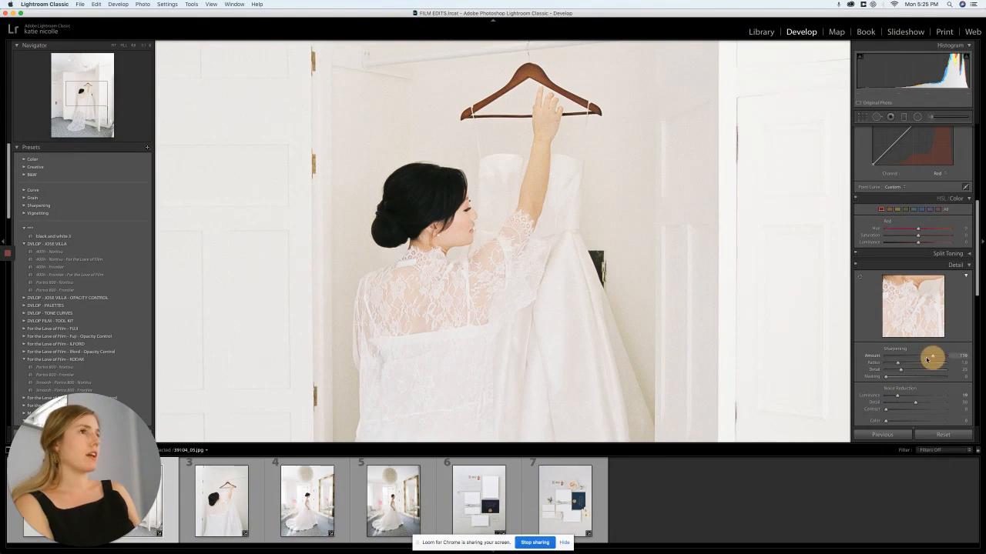
{"action": "left_click_drag", "start_coordinate": [927, 360], "coordinate": [916, 359]}
{"action": "left_click", "coordinate": [507, 295]}
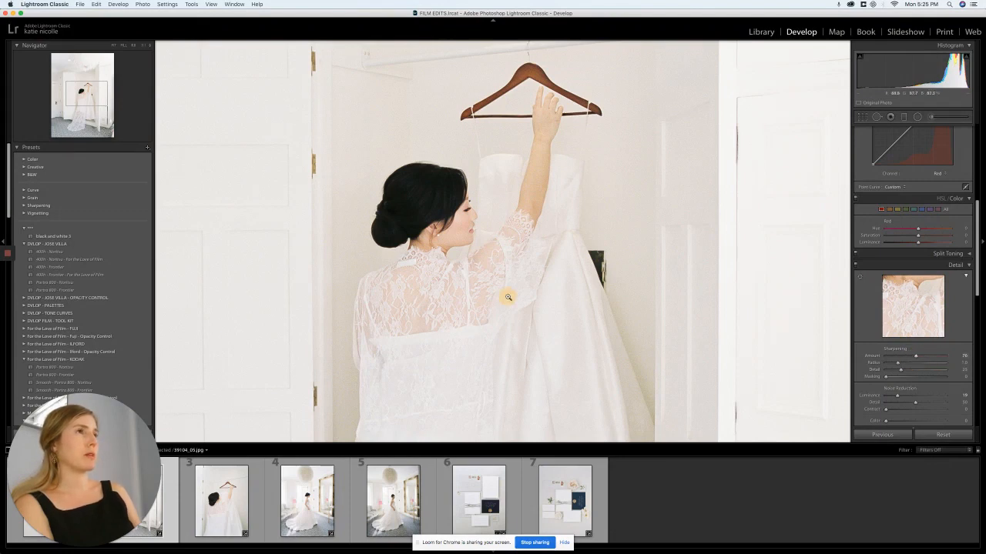
{"action": "left_click", "coordinate": [507, 232]}
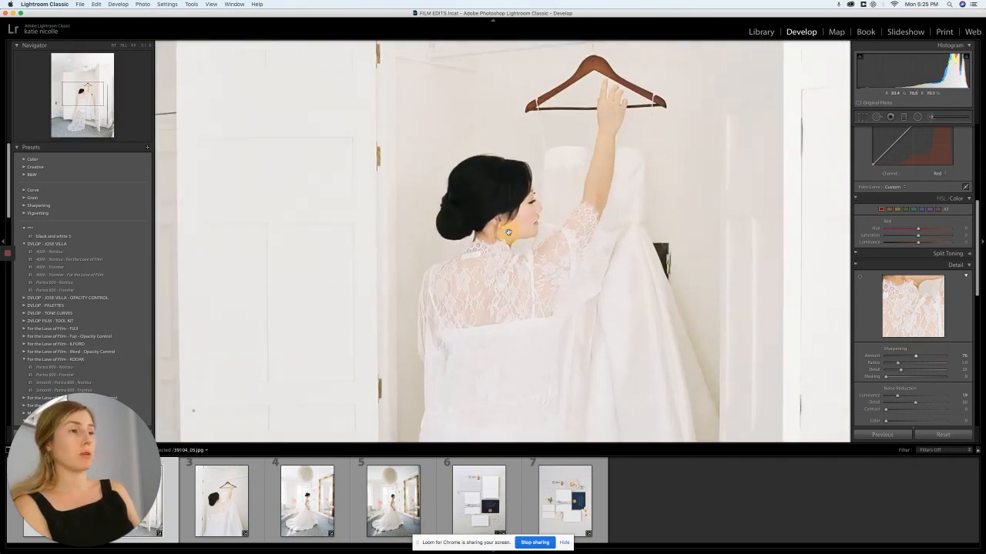
{"action": "left_click_drag", "start_coordinate": [510, 282], "coordinate": [533, 195]}
{"action": "left_click", "coordinate": [534, 200]}
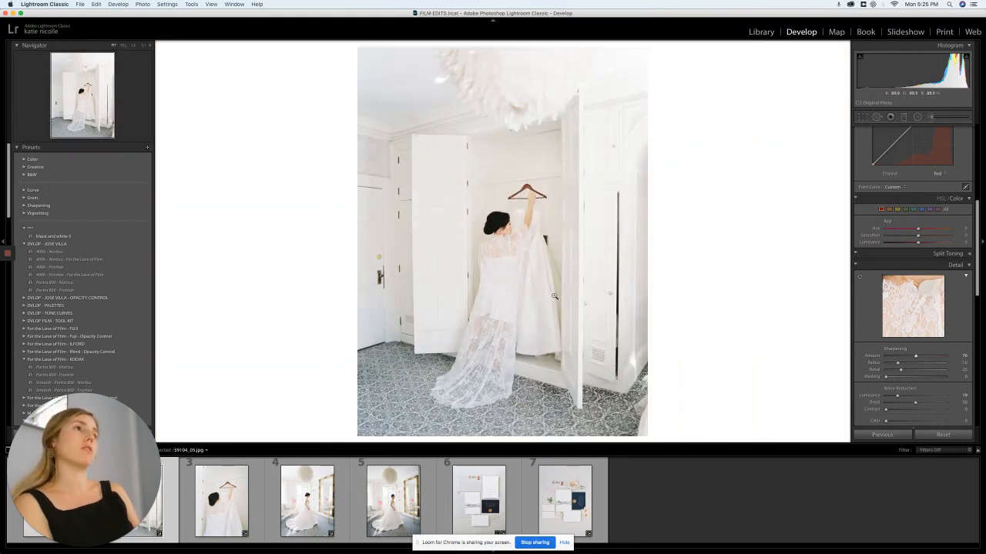
Step: Switch to the MINT ROOM collection in the library and open its first bridal portrait, 43259_03.jpg, for developing
{"action": "key", "text": "Left"}
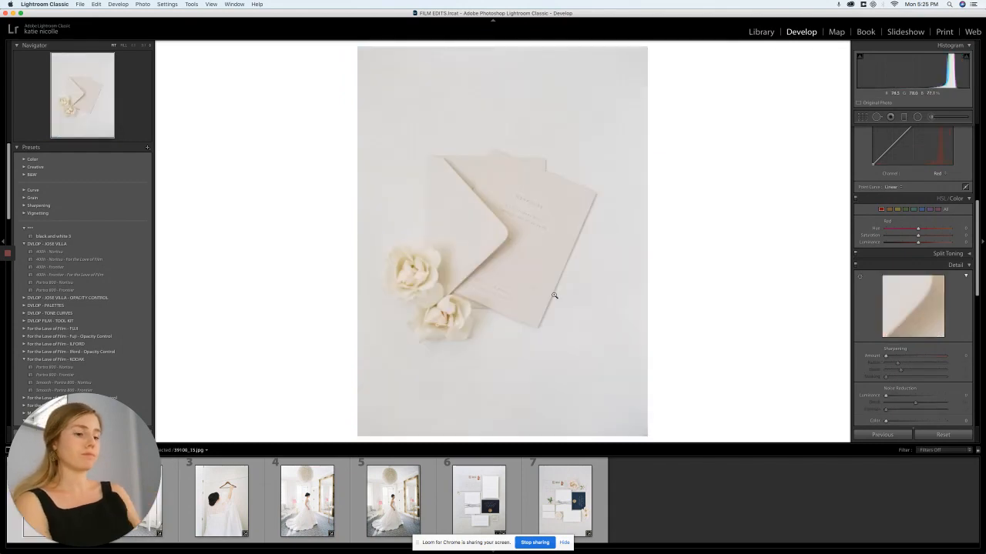
{"action": "key", "text": "Right"}
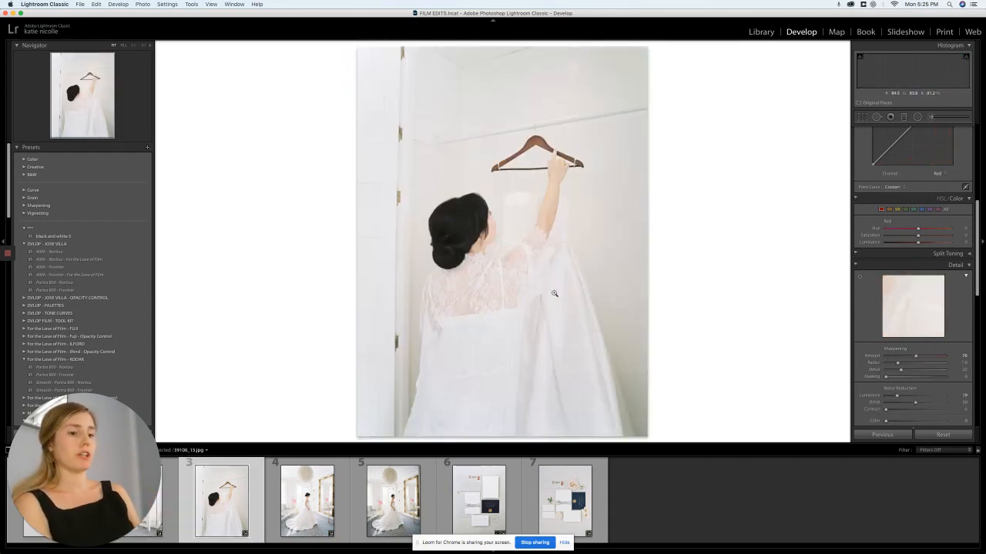
{"action": "key", "text": "g"}
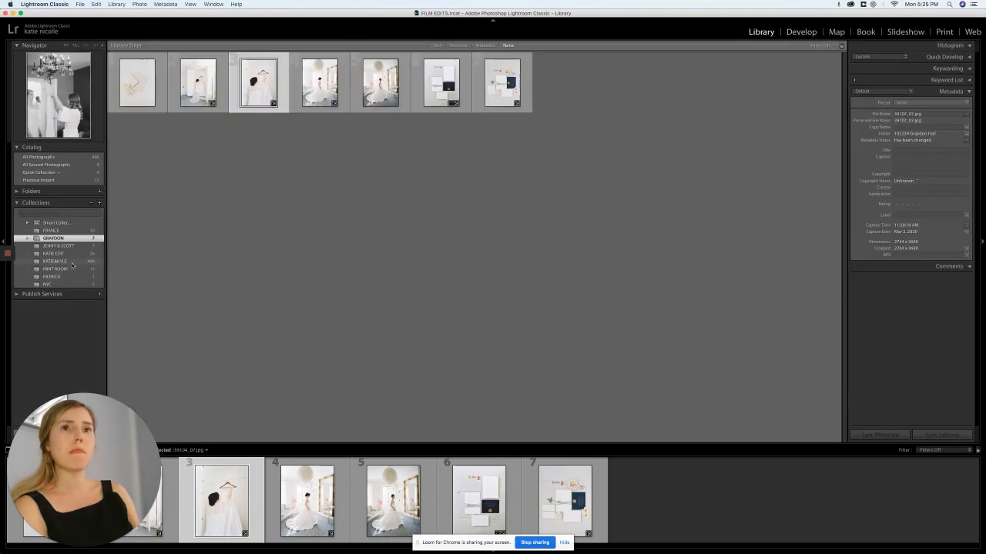
{"action": "left_click", "coordinate": [72, 269]}
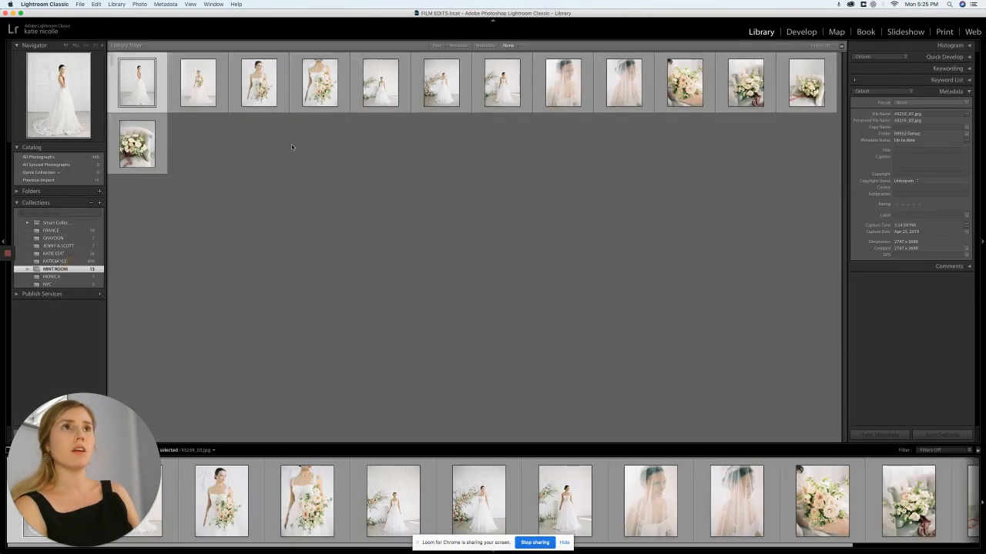
{"action": "left_click", "coordinate": [81, 277]}
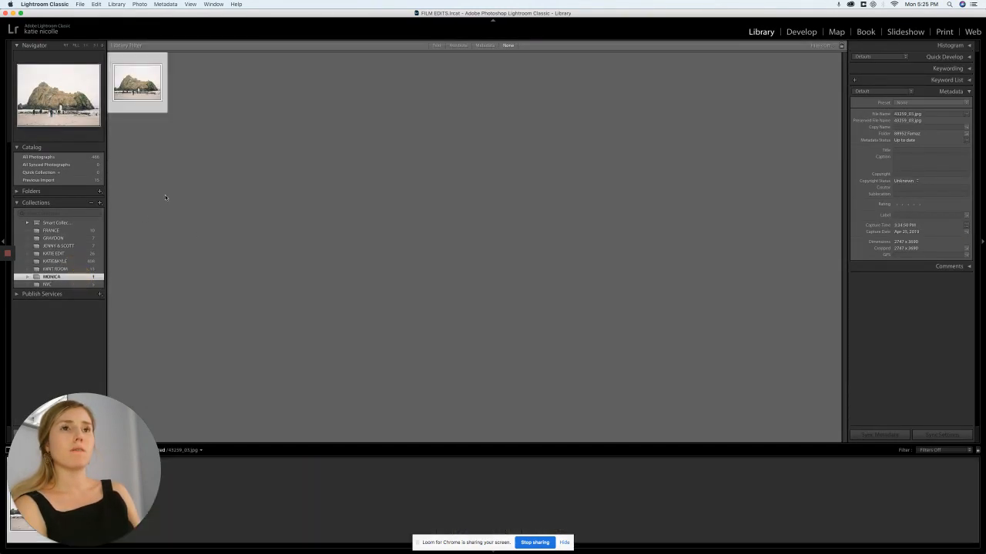
{"action": "left_click", "coordinate": [76, 269]}
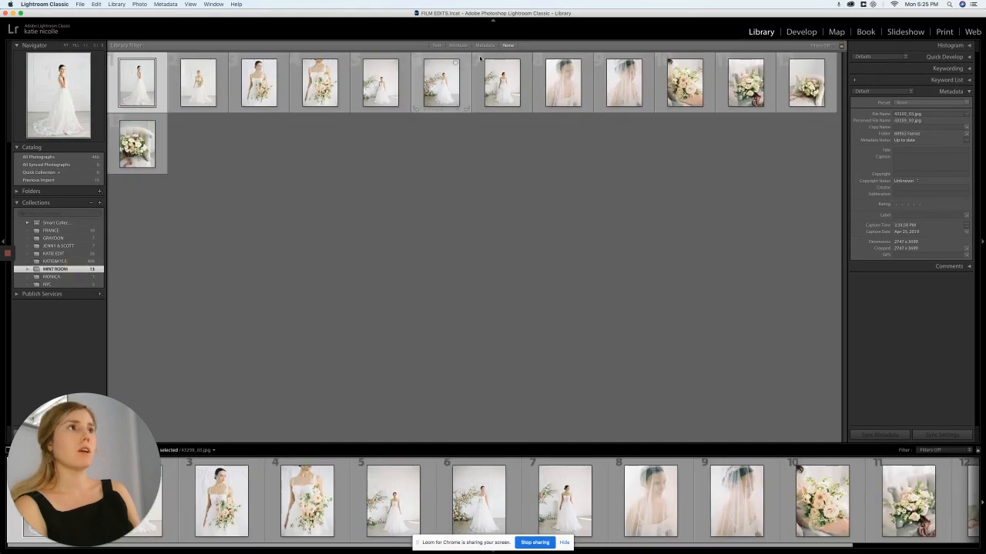
{"action": "left_click", "coordinate": [800, 31]}
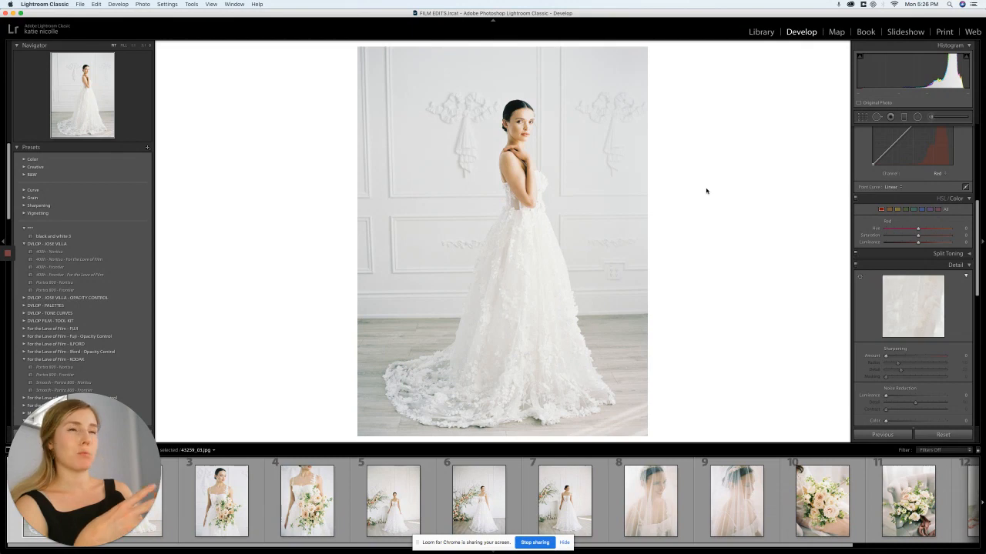
Step: Inspect the bride's face up close, and set the portrait's luminance noise reduction to about 21 and sharpening amount to about 65
{"action": "left_click", "coordinate": [528, 123]}
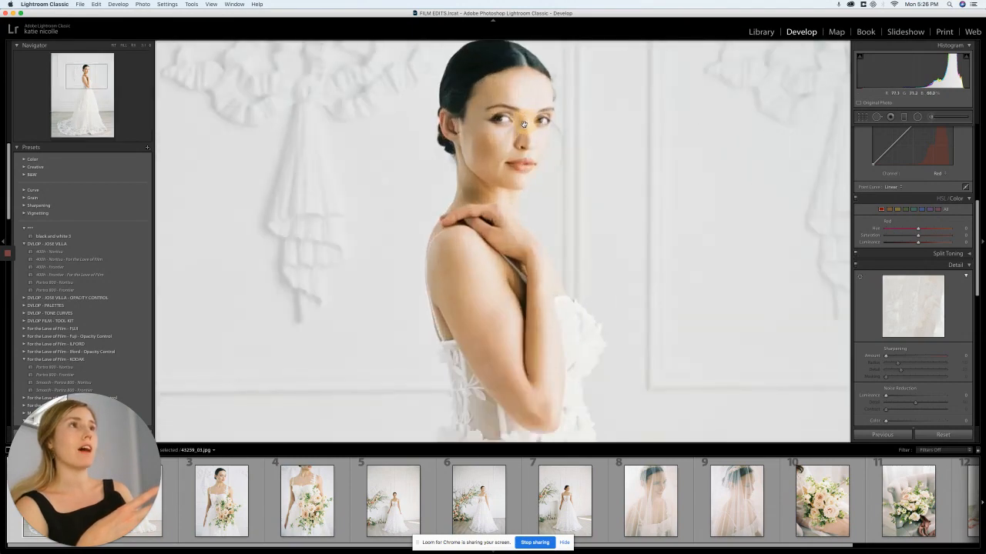
{"action": "left_click", "coordinate": [527, 133]}
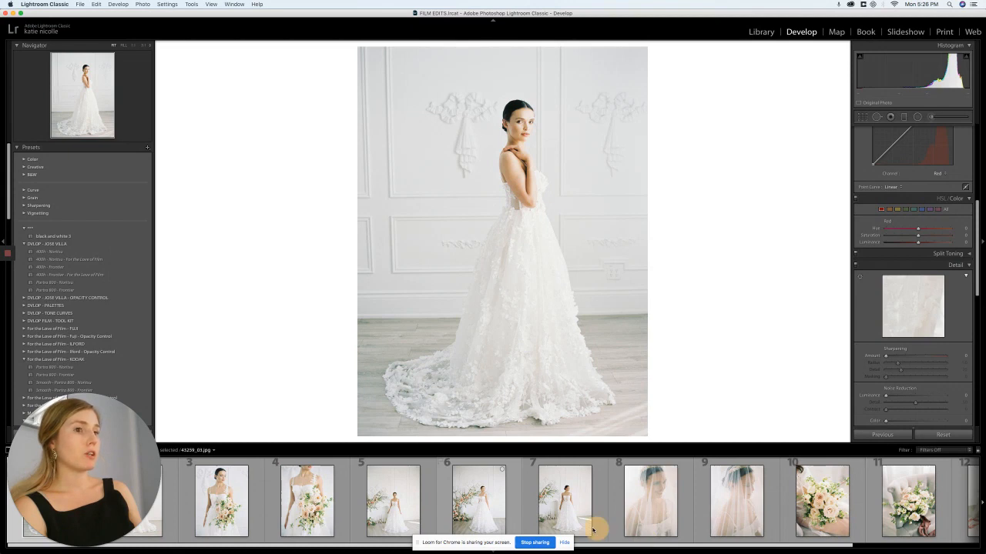
{"action": "scroll", "coordinate": [915, 361], "scroll_direction": "down", "scroll_amount": 1}
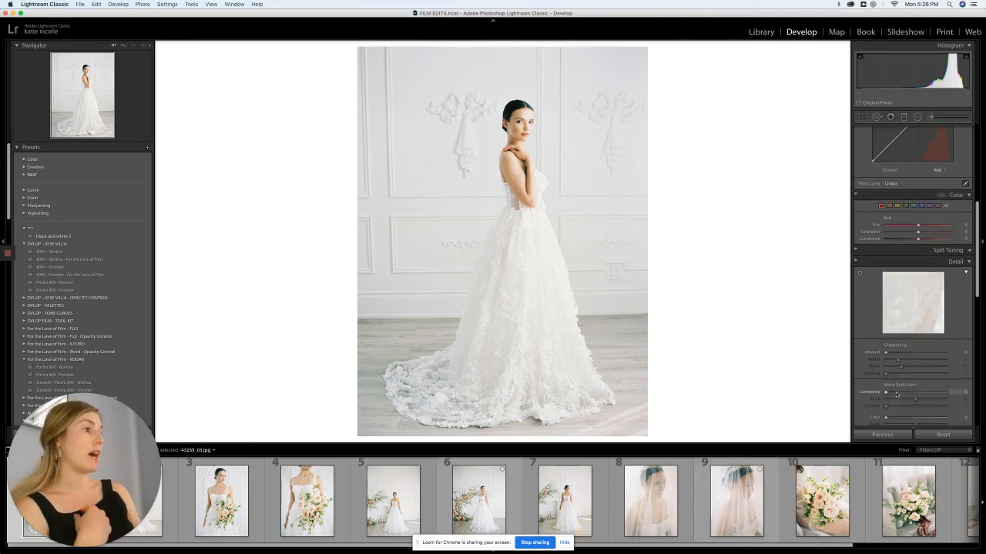
{"action": "left_click", "coordinate": [896, 395]}
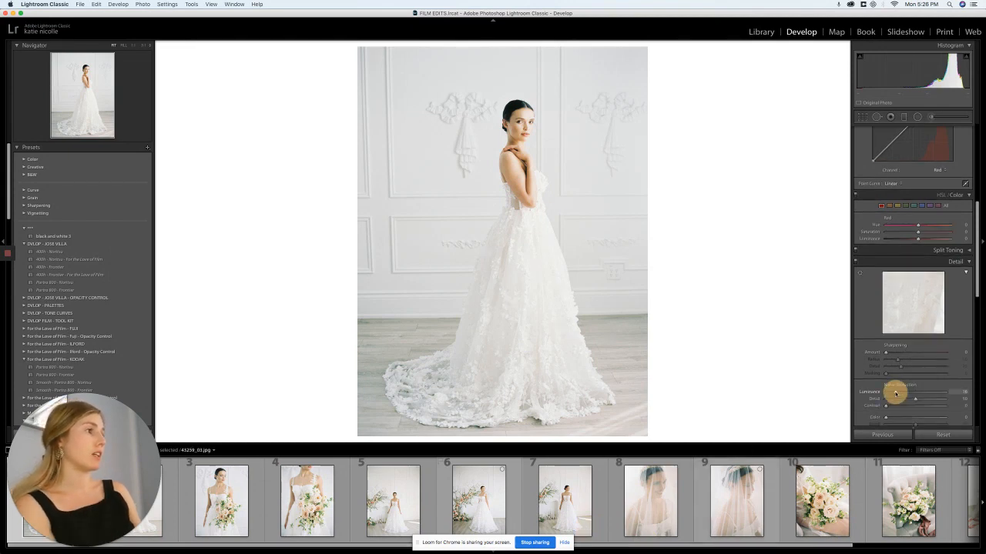
{"action": "left_click", "coordinate": [911, 353]}
{"action": "scroll", "coordinate": [911, 354], "scroll_direction": "down", "scroll_amount": 6}
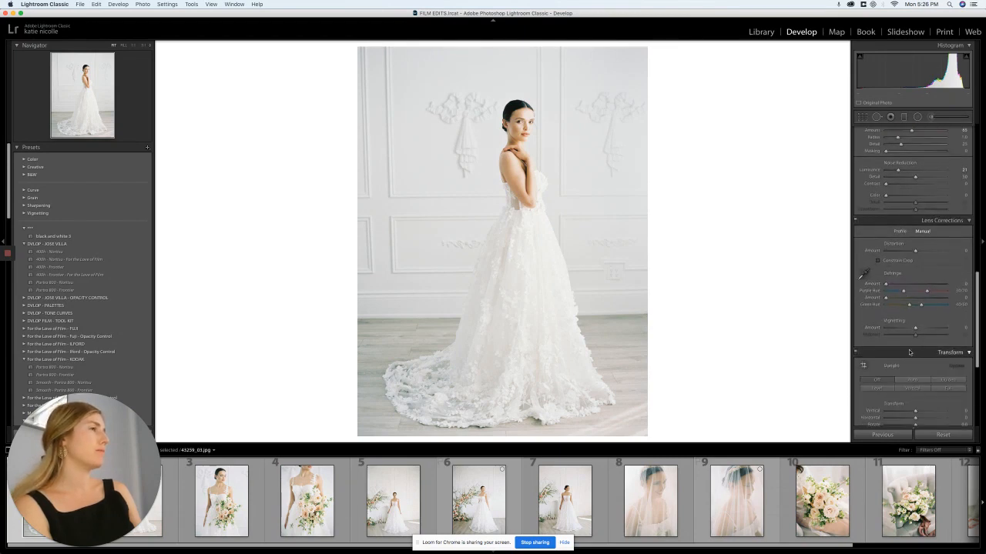
Step: Shape the portrait's RGB tone curve by pulling the highlights down slightly and adding a point that lifts the shadows to near the diagonal
{"action": "left_click", "coordinate": [926, 330]}
{"action": "scroll", "coordinate": [927, 329], "scroll_direction": "up", "scroll_amount": 6}
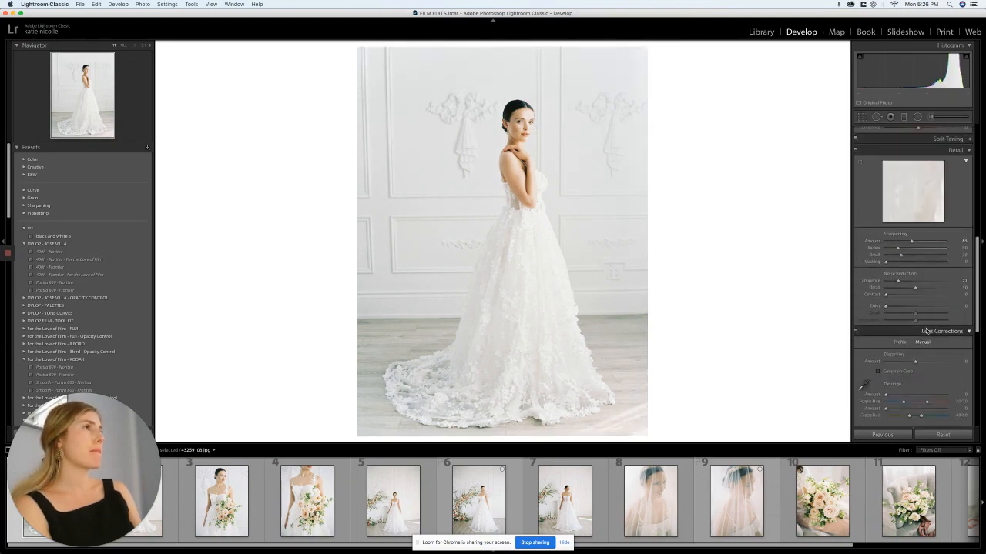
{"action": "left_click", "coordinate": [938, 317]}
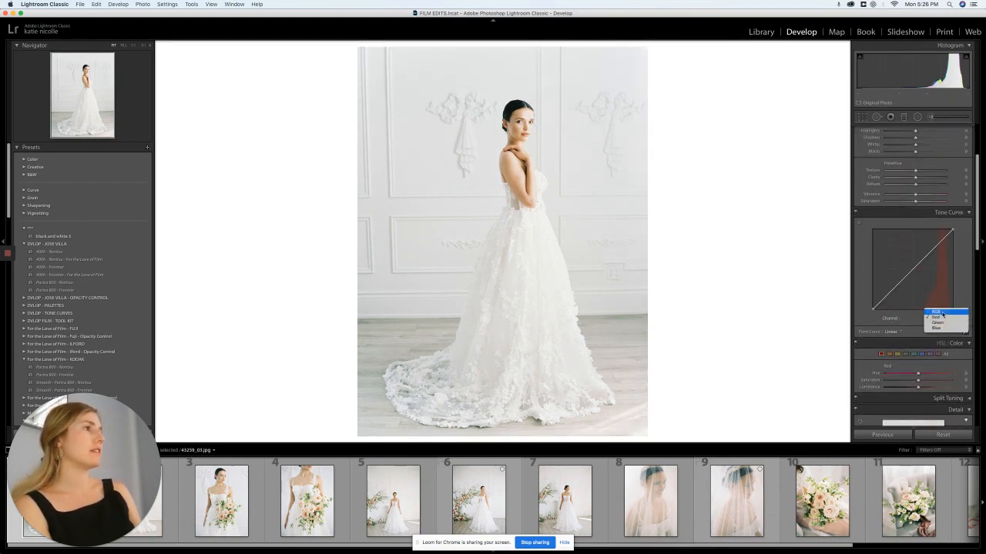
{"action": "left_click", "coordinate": [941, 309]}
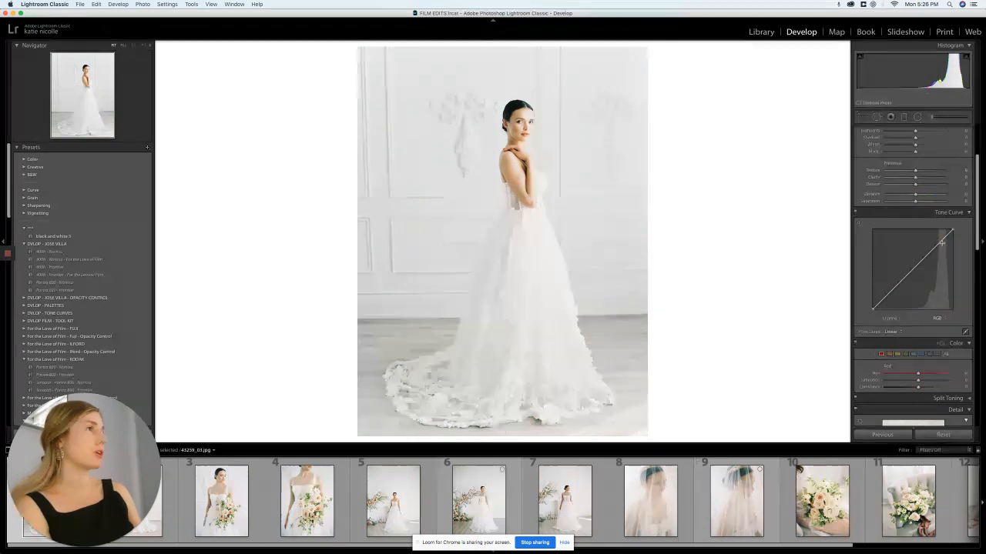
{"action": "left_click_drag", "start_coordinate": [940, 244], "coordinate": [935, 249]}
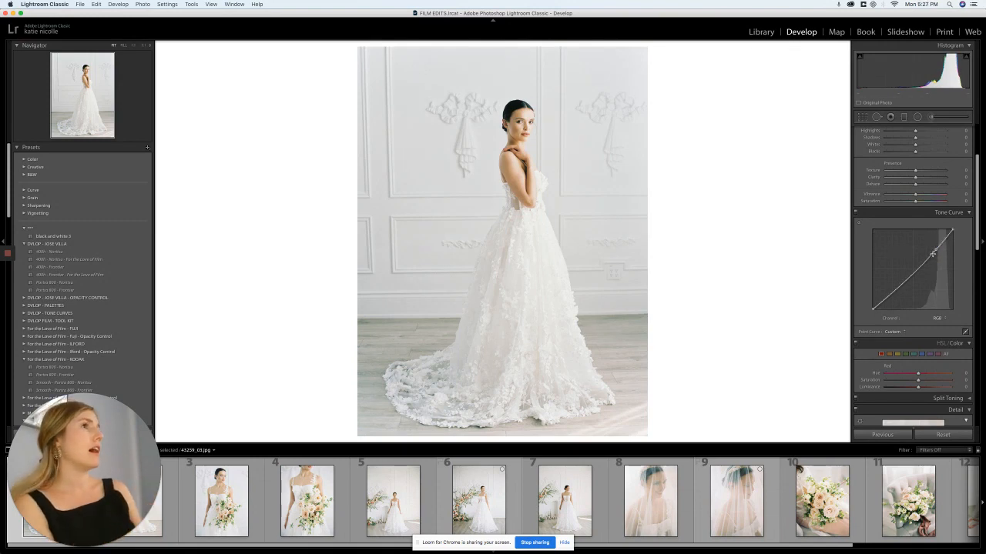
{"action": "left_click_drag", "start_coordinate": [936, 248], "coordinate": [937, 247]}
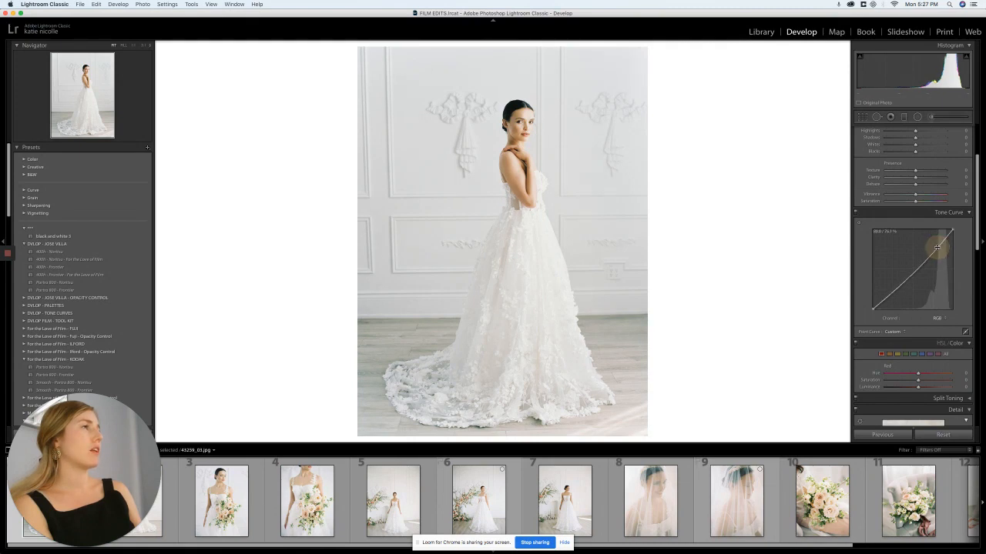
{"action": "left_click", "coordinate": [904, 277]}
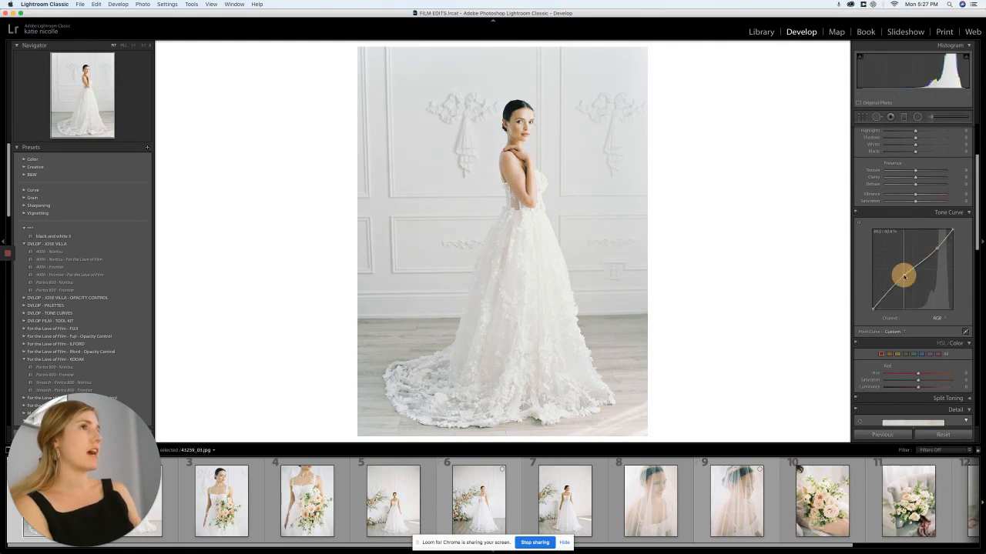
{"action": "left_click_drag", "start_coordinate": [904, 276], "coordinate": [905, 278]}
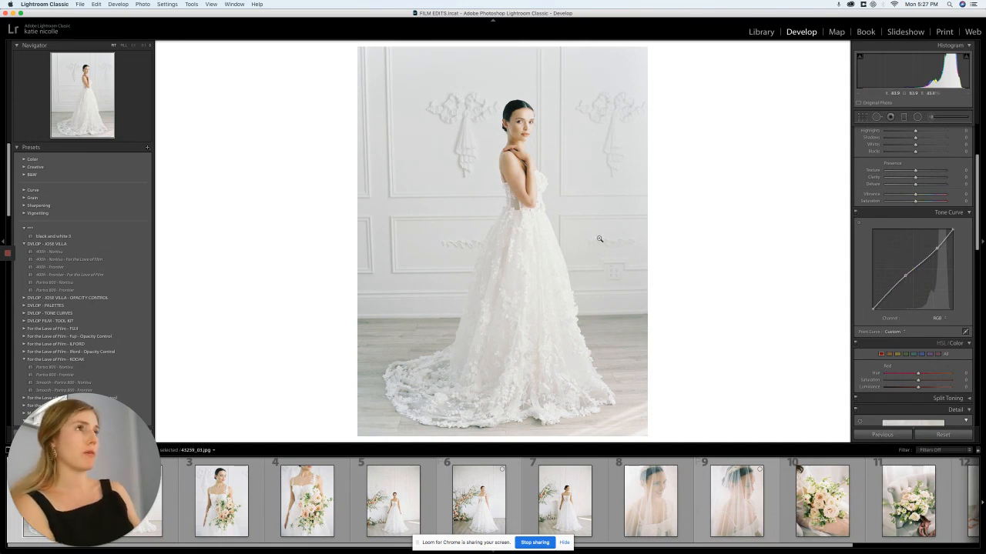
Step: Compare the portrait before and after the edits, both in full view and up close on the bride's face
{"action": "key", "text": "backslash"}
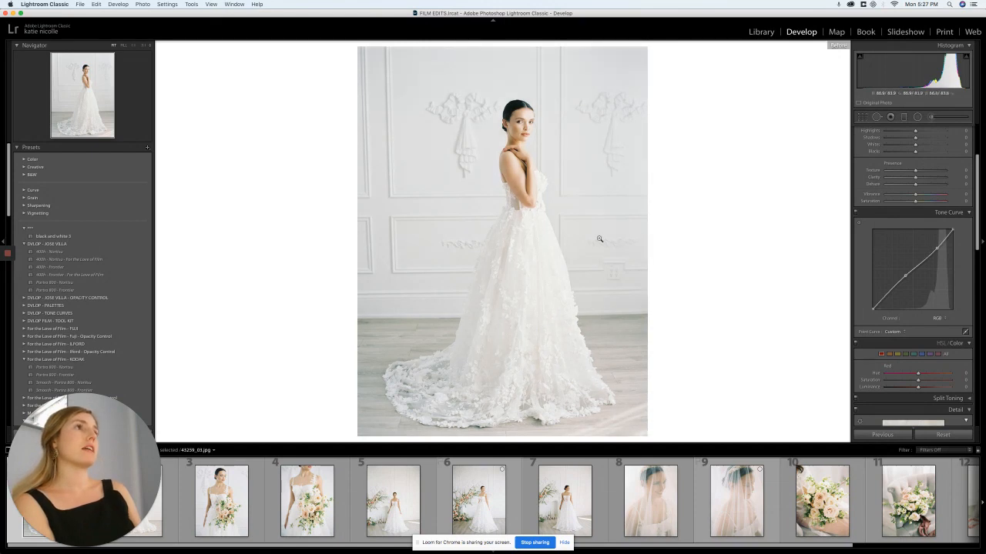
{"action": "key", "text": "backslash"}
{"action": "key", "text": "backslash"}
{"action": "key", "text": "backslash"}
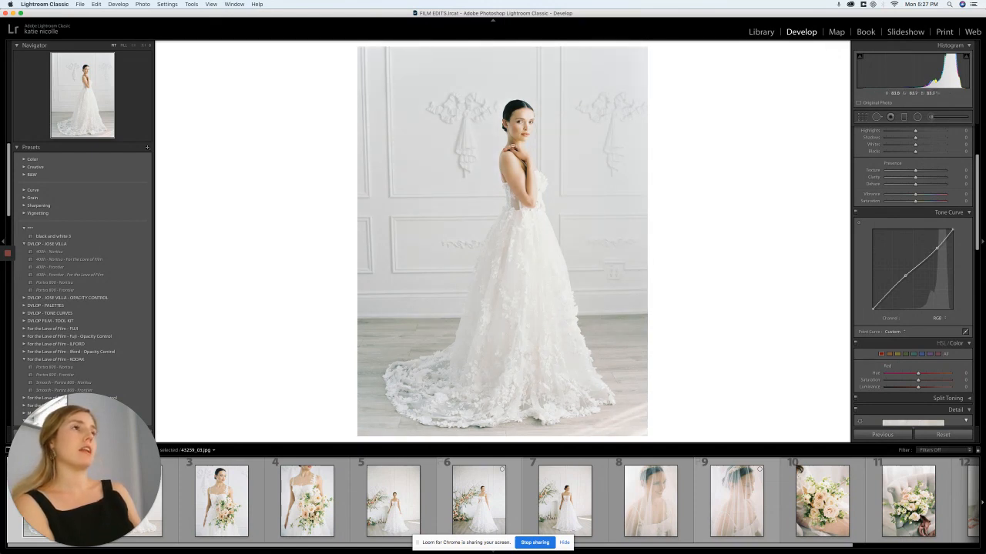
{"action": "left_click", "coordinate": [513, 126]}
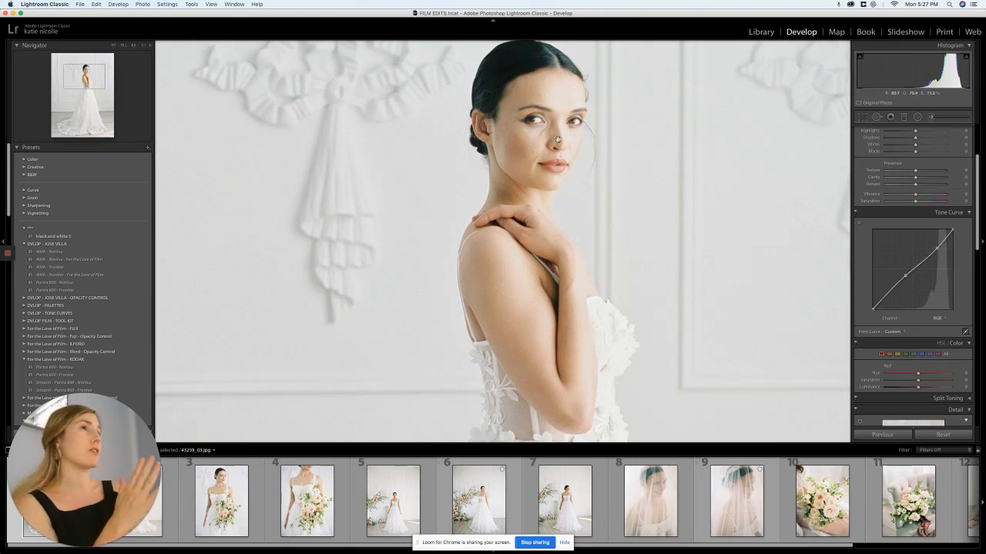
{"action": "key", "text": "backslash"}
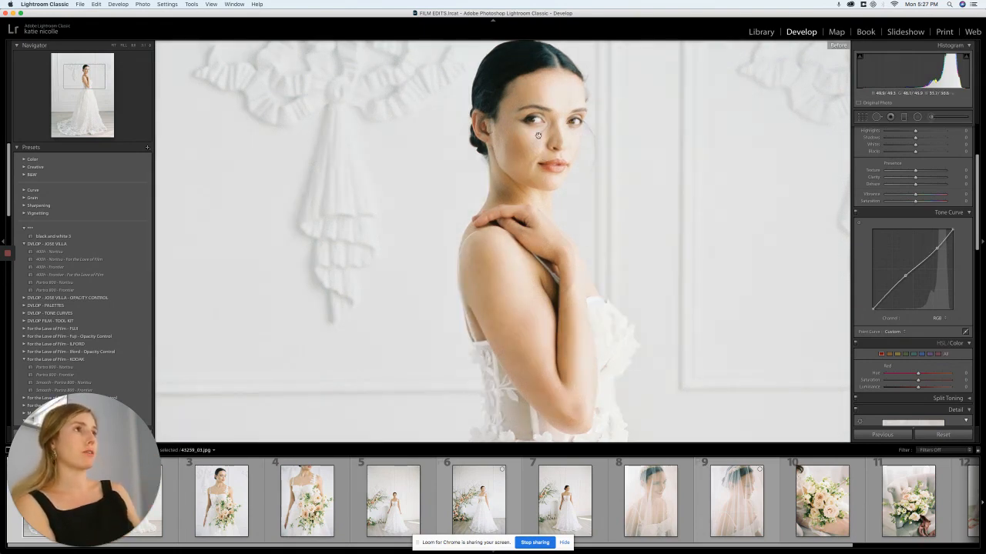
{"action": "left_click", "coordinate": [600, 163]}
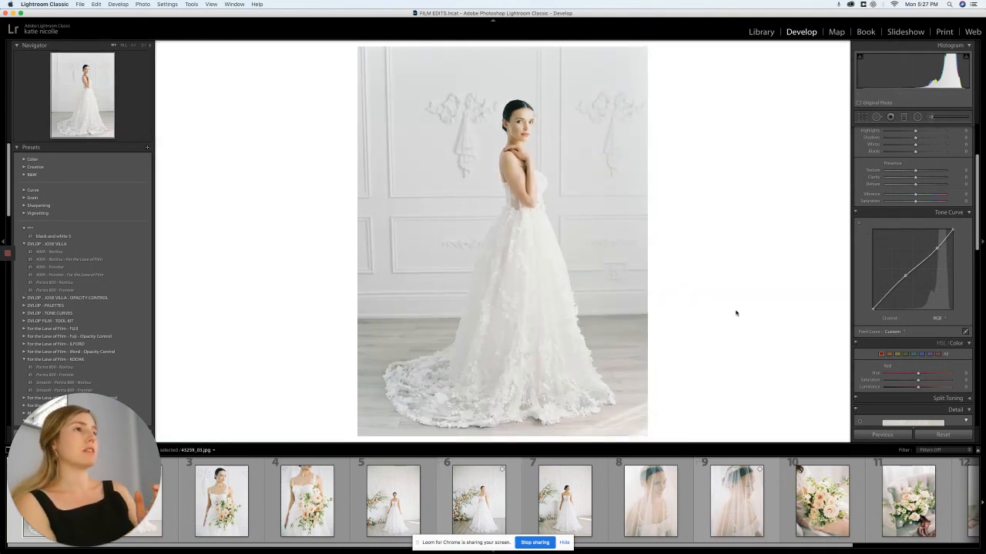
Step: Set the portrait's white balance to a tint of +5 and a temperature of +1
{"action": "scroll", "coordinate": [950, 244], "scroll_direction": "up", "scroll_amount": 5}
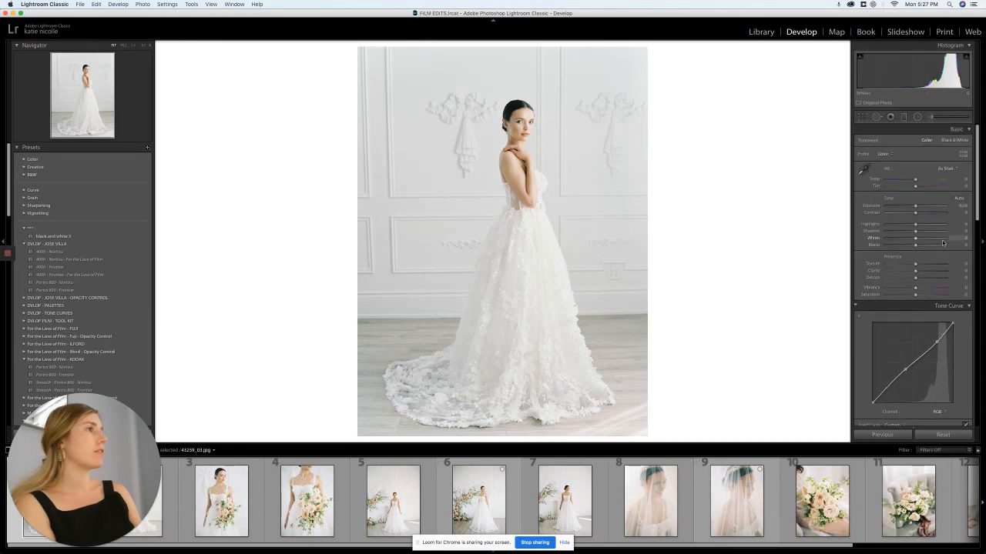
{"action": "left_click", "coordinate": [907, 186]}
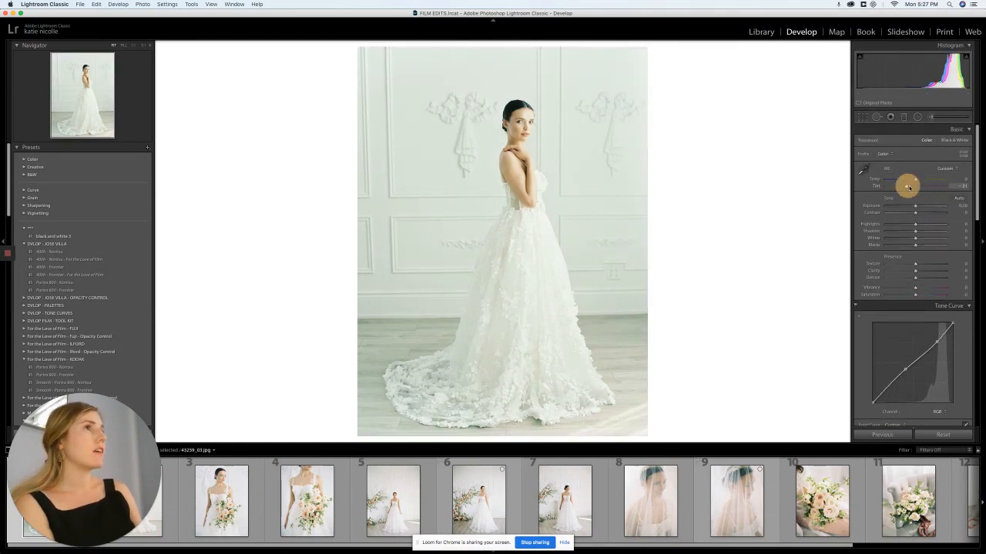
{"action": "left_click_drag", "start_coordinate": [907, 187], "coordinate": [919, 189]}
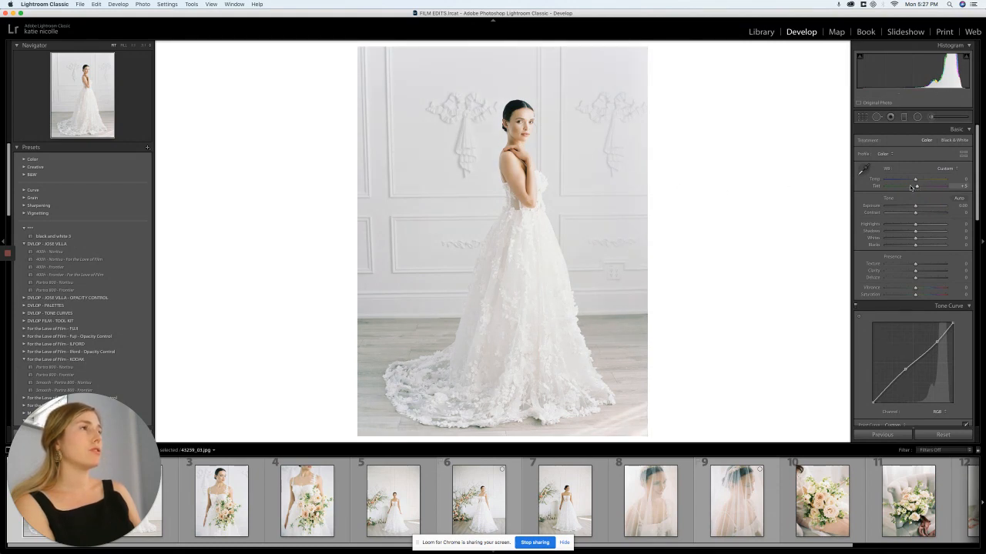
{"action": "left_click_drag", "start_coordinate": [915, 181], "coordinate": [914, 181]}
Step: Straighten the portrait with the Crop tool by about 1.2 degrees, reposition the image within the crop, and apply it
{"action": "scroll", "coordinate": [912, 201], "scroll_direction": "down", "scroll_amount": 5}
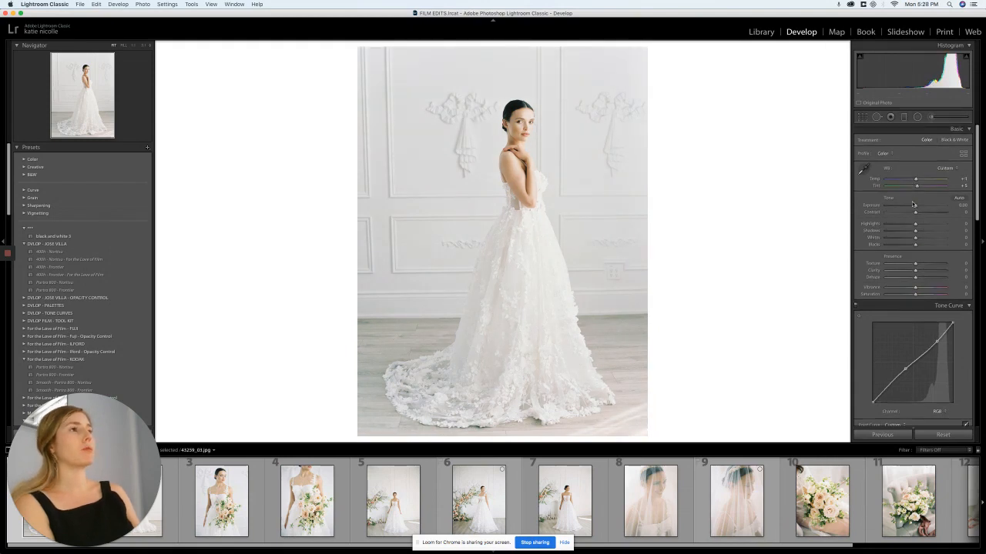
{"action": "scroll", "coordinate": [912, 202], "scroll_direction": "down", "scroll_amount": 3}
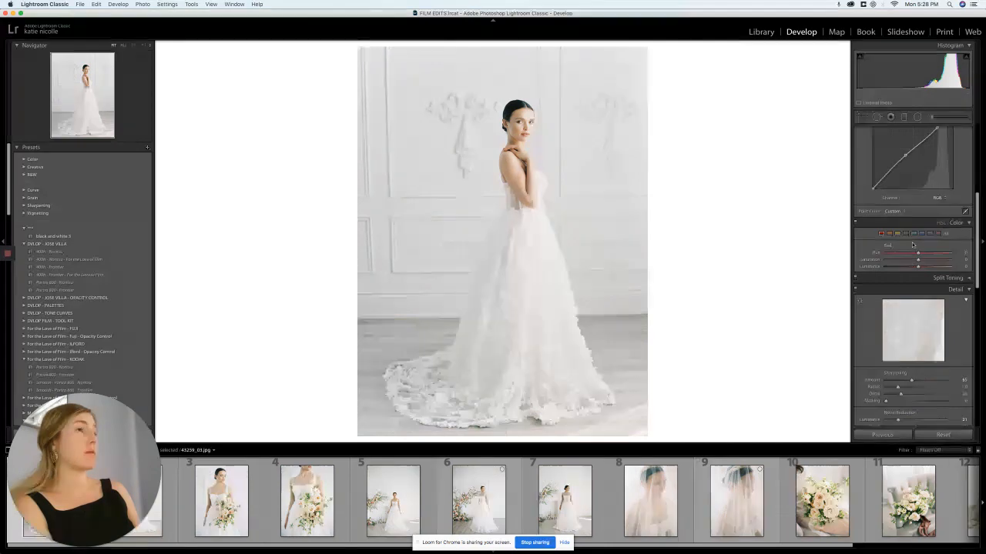
{"action": "left_click", "coordinate": [862, 117]}
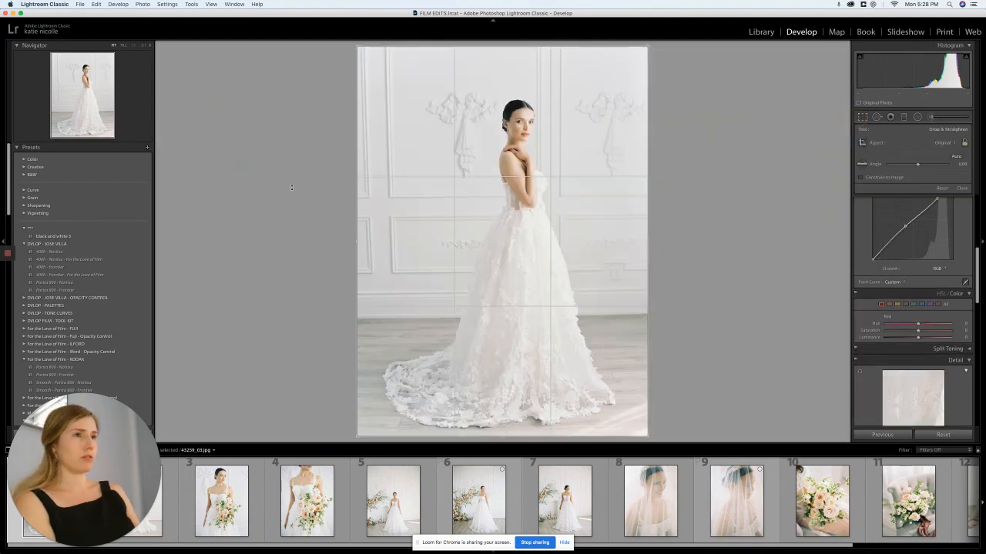
{"action": "left_click_drag", "start_coordinate": [291, 187], "coordinate": [291, 182]}
{"action": "left_click_drag", "start_coordinate": [424, 209], "coordinate": [428, 198]}
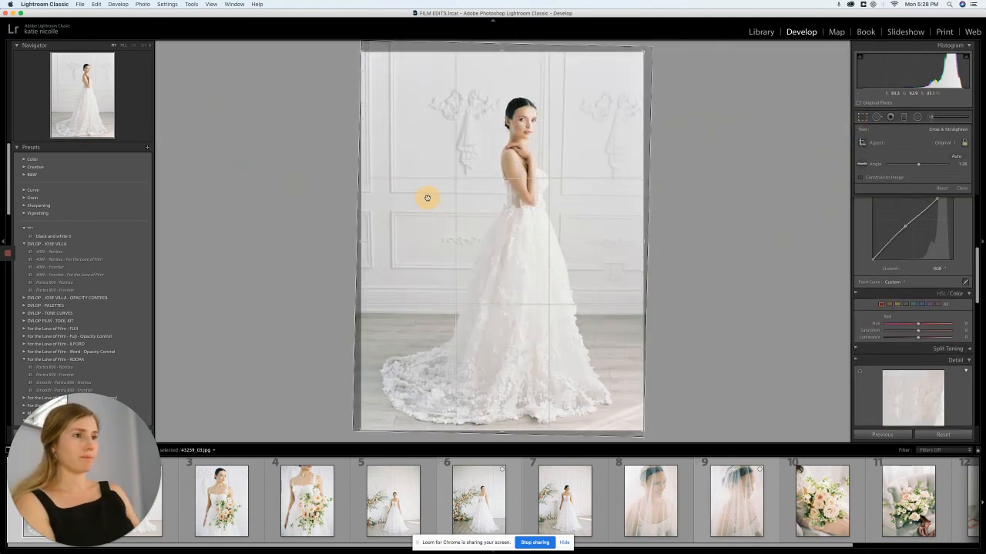
{"action": "key", "text": "Return"}
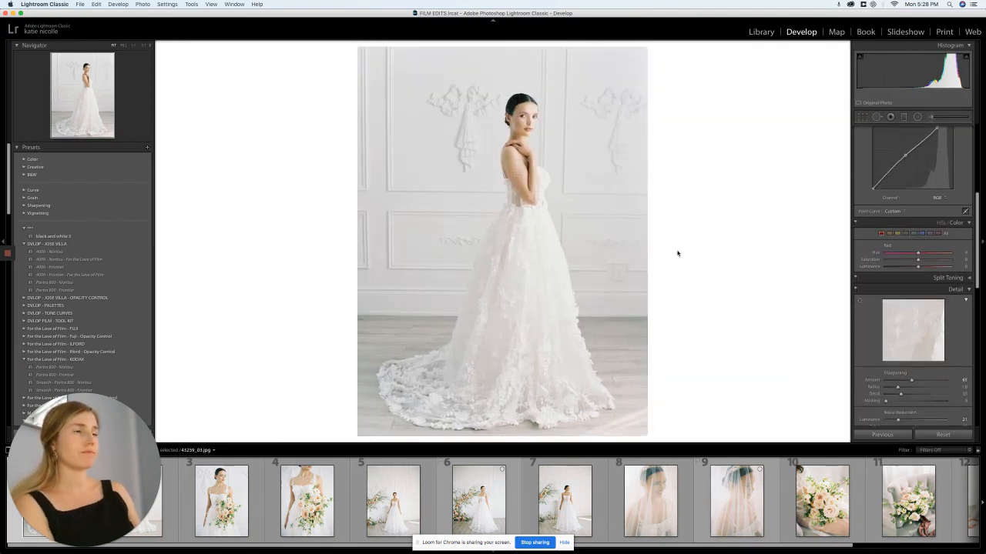
Step: Set the orange hue to -10 and lower the orange saturation to about -5 for the portrait
{"action": "left_click", "coordinate": [890, 233]}
{"action": "left_click", "coordinate": [903, 253]}
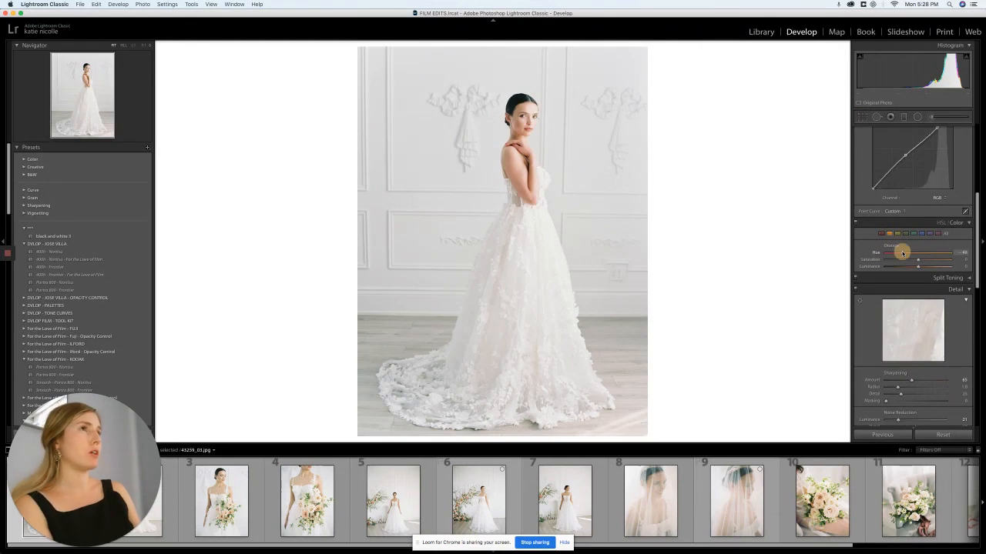
{"action": "left_click_drag", "start_coordinate": [903, 253], "coordinate": [916, 263]}
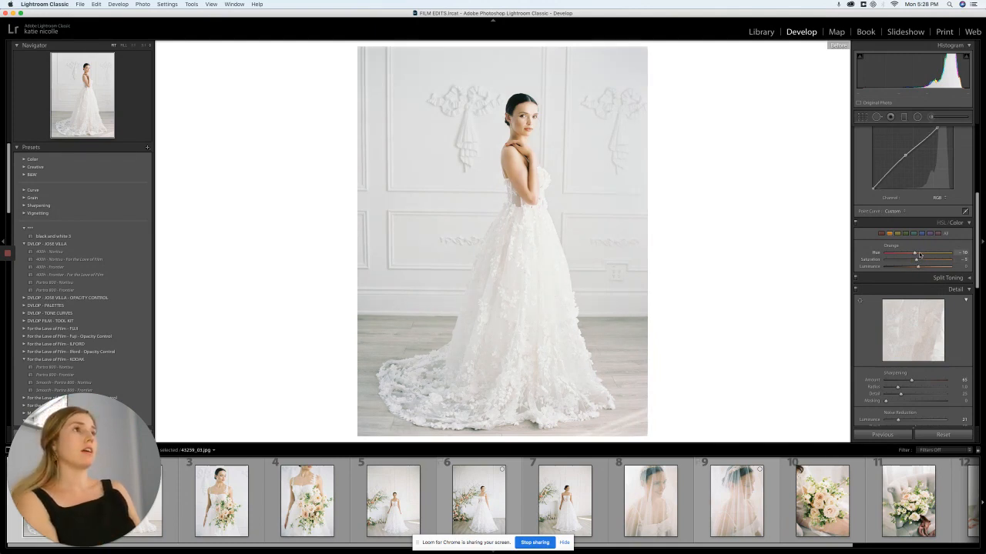
Step: Set the portrait's red hue to about -31, checking the bride's skin tone up close
{"action": "left_click", "coordinate": [882, 233]}
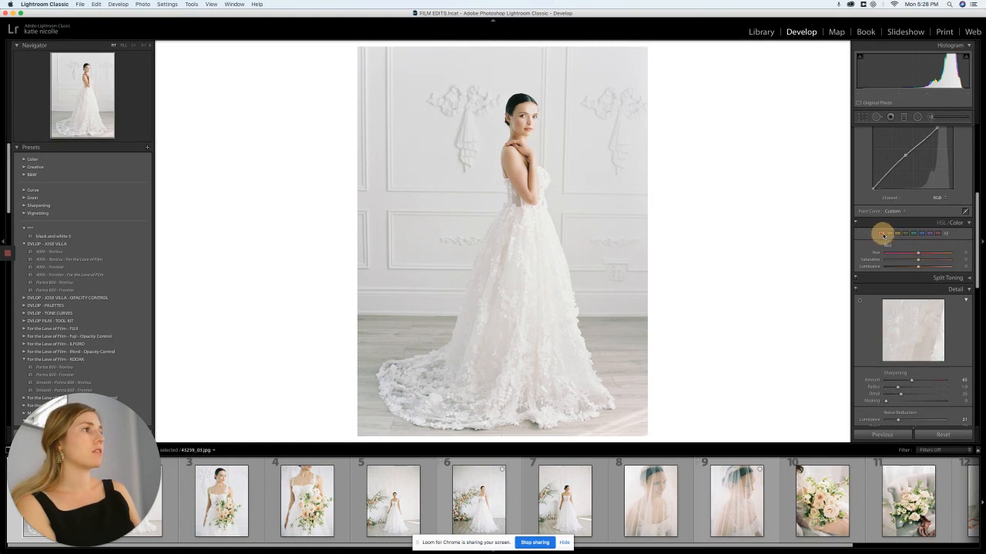
{"action": "mouse_move", "coordinate": [900, 253]}
{"action": "left_mouse_down"}
{"action": "mouse_move", "coordinate": [948, 255]}
{"action": "mouse_move", "coordinate": [891, 253]}
{"action": "mouse_move", "coordinate": [924, 260]}
{"action": "mouse_move", "coordinate": [912, 264]}
{"action": "left_mouse_up"}
{"action": "left_click", "coordinate": [527, 125]}
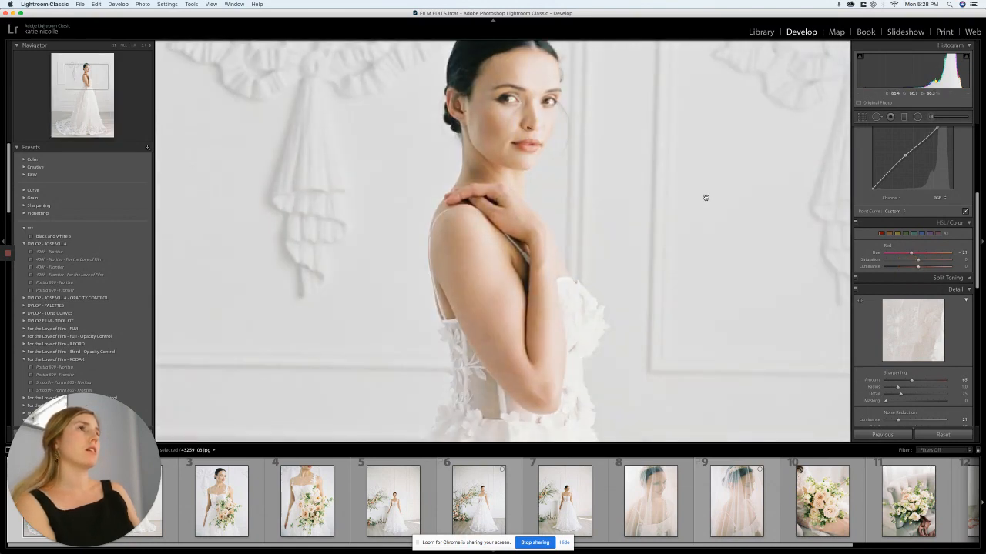
{"action": "mouse_move", "coordinate": [904, 254]}
{"action": "left_mouse_down"}
{"action": "mouse_move", "coordinate": [944, 258]}
{"action": "mouse_move", "coordinate": [900, 258]}
{"action": "mouse_move", "coordinate": [907, 262]}
{"action": "left_mouse_up"}
{"action": "left_click", "coordinate": [764, 247]}
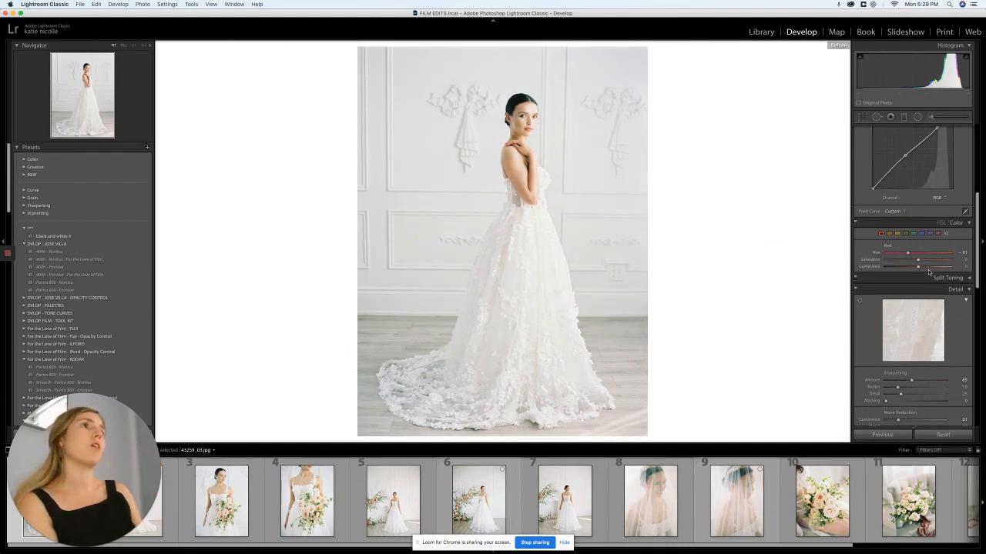
Step: Open the bouquet portrait 43259_09.jpg, apply the previous photo's settings to it, and check the bride up close
{"action": "key", "text": "Right"}
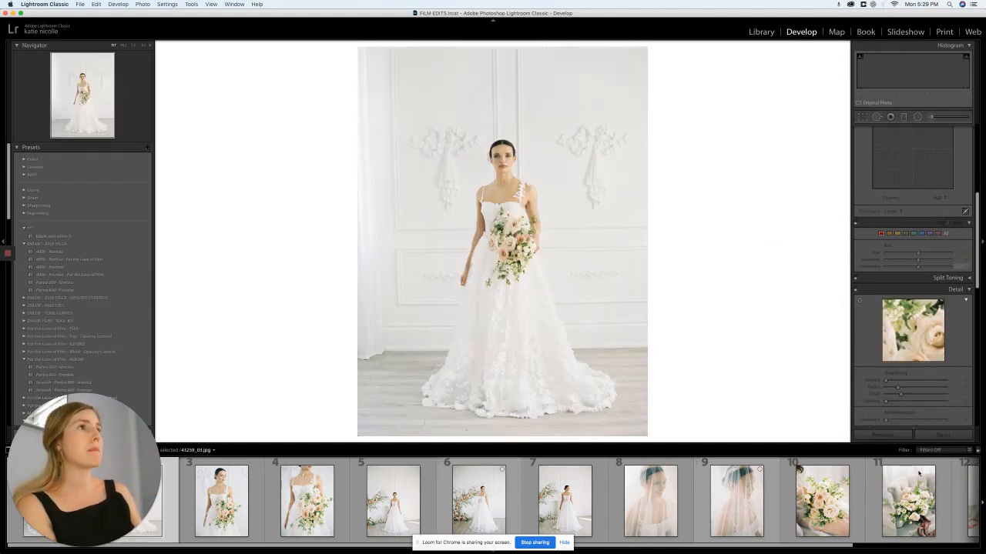
{"action": "left_click", "coordinate": [890, 436]}
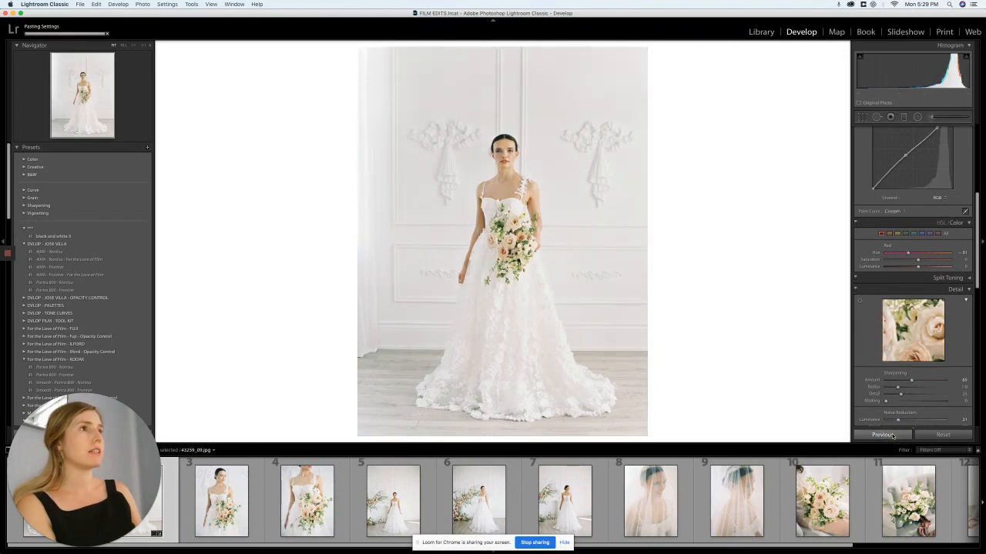
{"action": "left_click", "coordinate": [545, 183]}
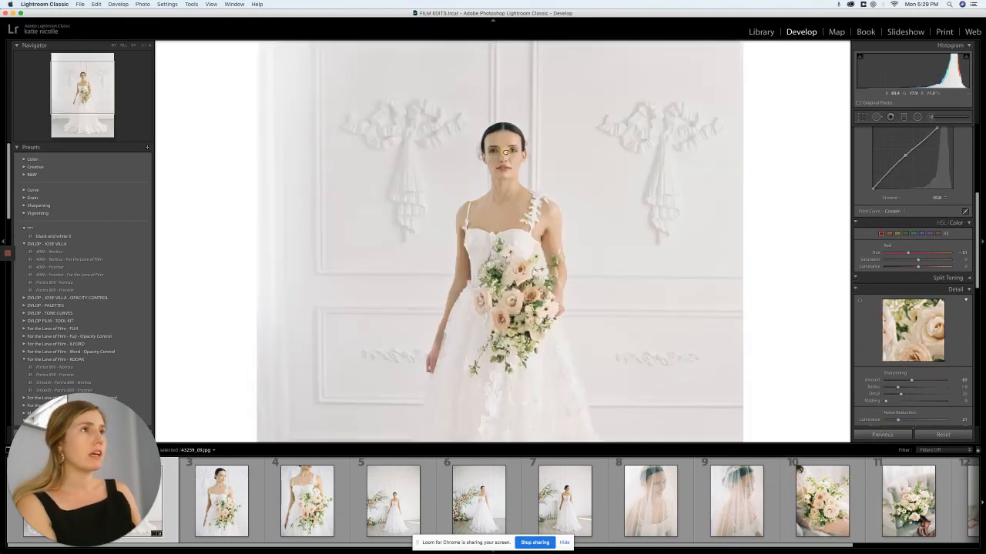
{"action": "left_click", "coordinate": [519, 187]}
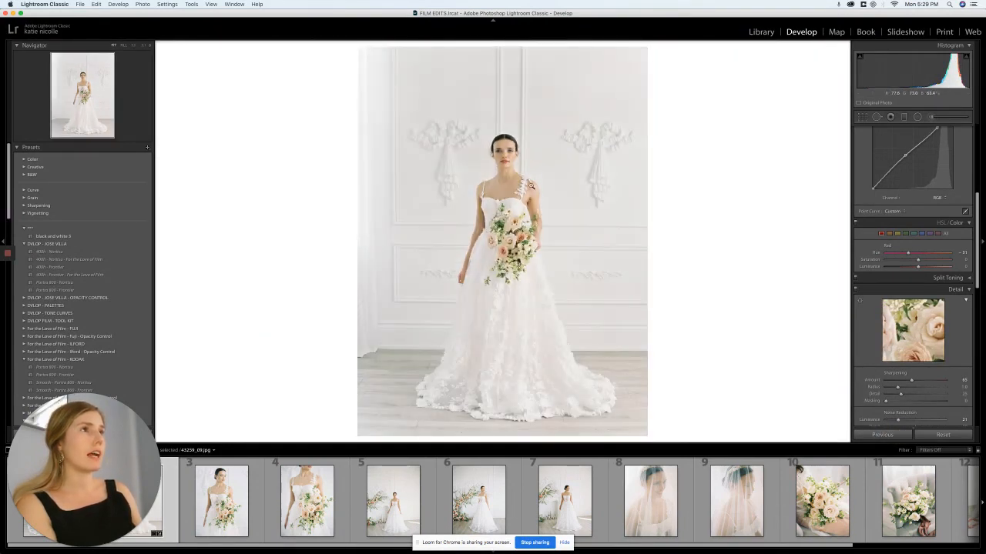
Step: Raise the highlight point and fine-tune the shadow point on the bouquet portrait's RGB tone curve, comparing the face with the original up close
{"action": "scroll", "coordinate": [942, 244], "scroll_direction": "up", "scroll_amount": 3}
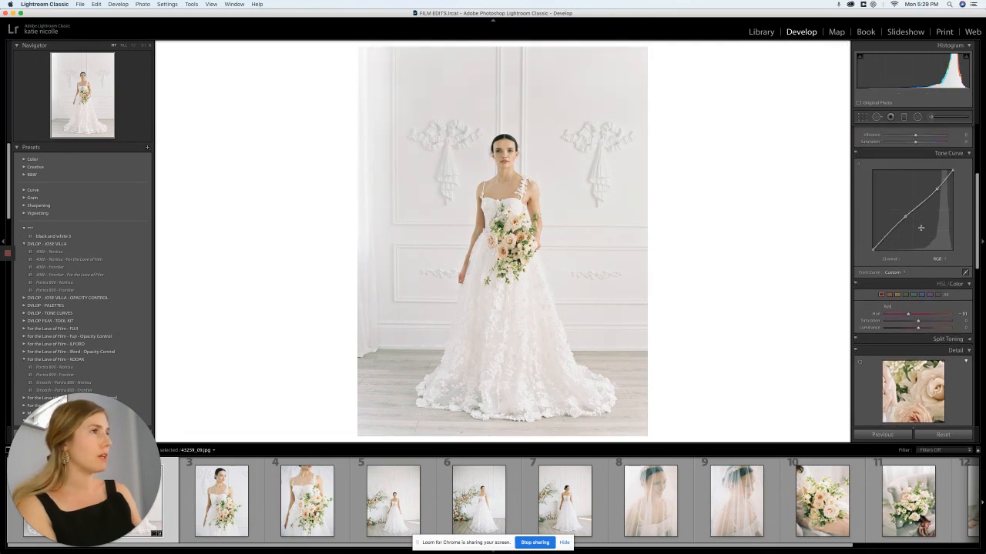
{"action": "left_click", "coordinate": [937, 190]}
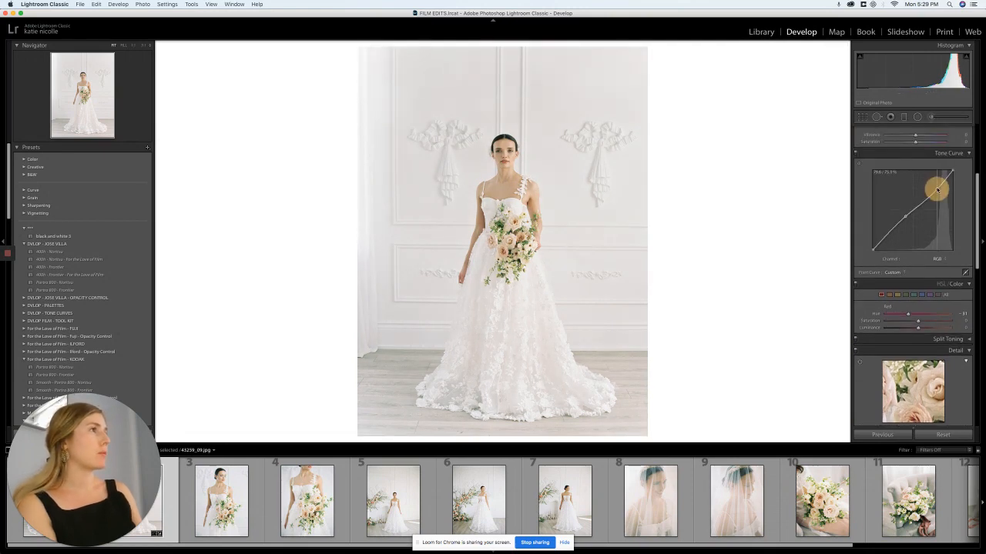
{"action": "left_click_drag", "start_coordinate": [937, 190], "coordinate": [938, 185]}
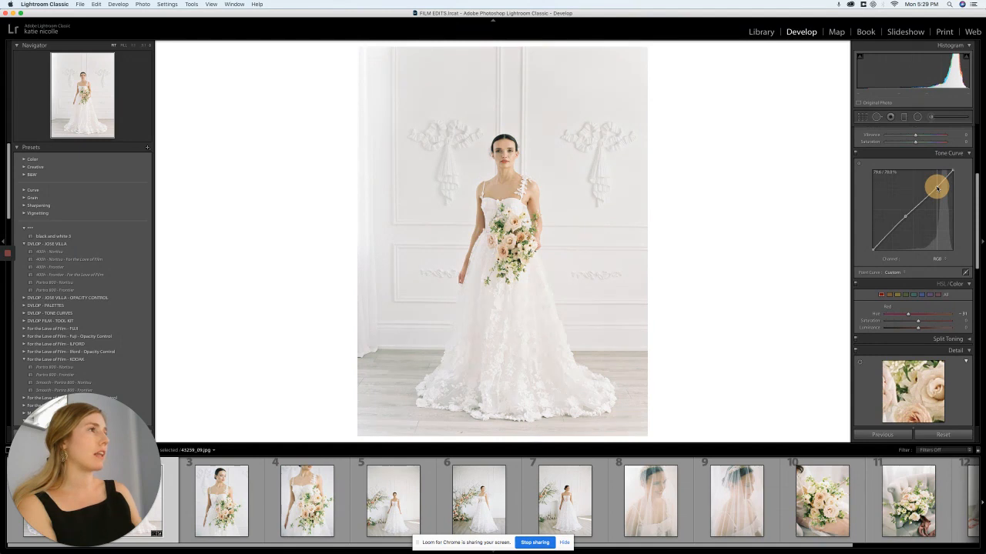
{"action": "left_click", "coordinate": [904, 216]}
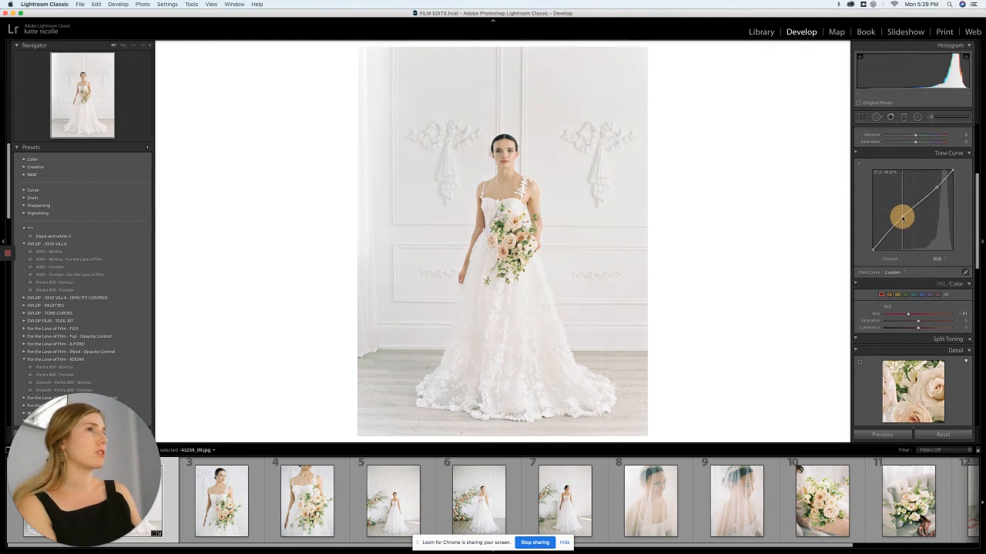
{"action": "left_click_drag", "start_coordinate": [937, 187], "coordinate": [936, 189]}
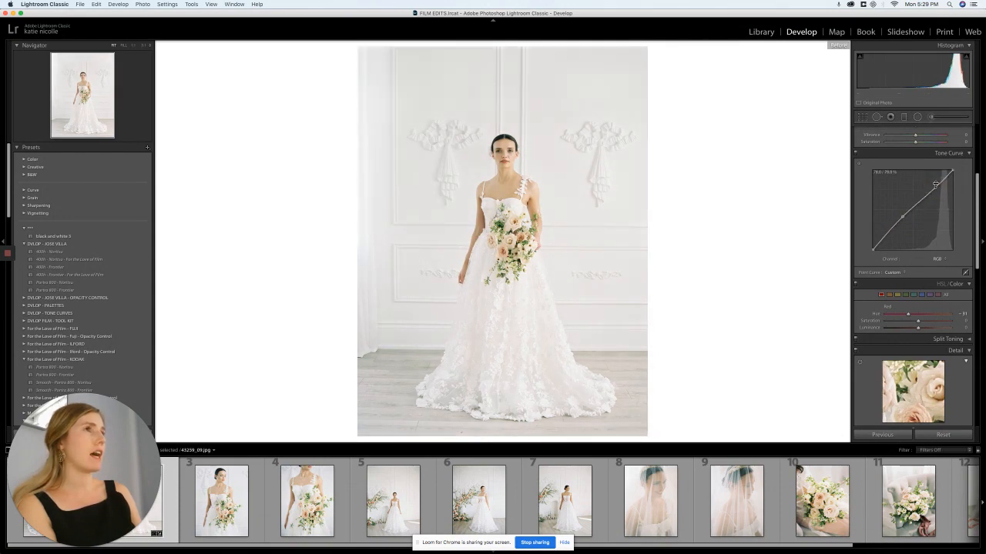
{"action": "key", "text": "backslash"}
{"action": "left_click", "coordinate": [508, 153]}
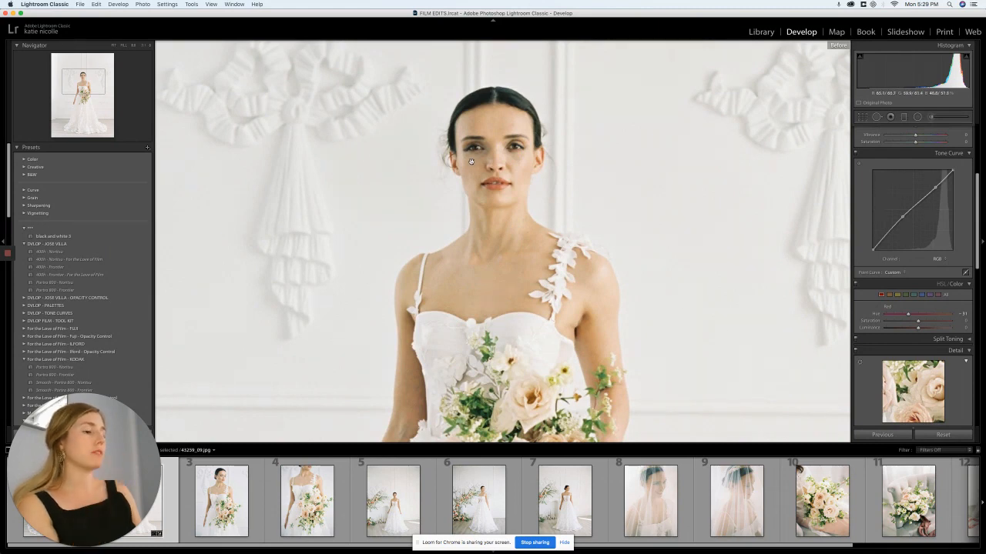
Step: Raise the exposure of the bouquet portrait 43259_09.jpg to +0.15
{"action": "left_click", "coordinate": [559, 200]}
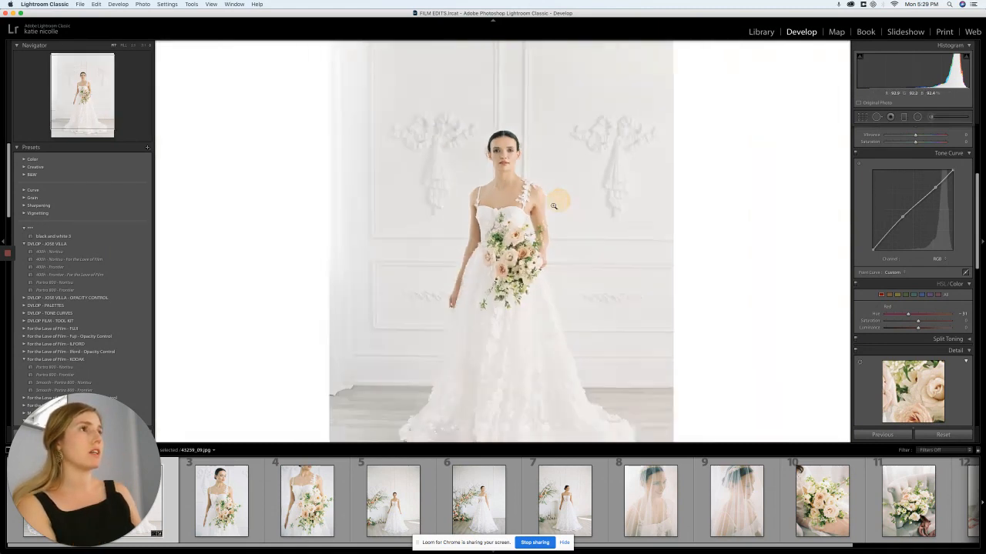
{"action": "scroll", "coordinate": [927, 231], "scroll_direction": "up", "scroll_amount": 5}
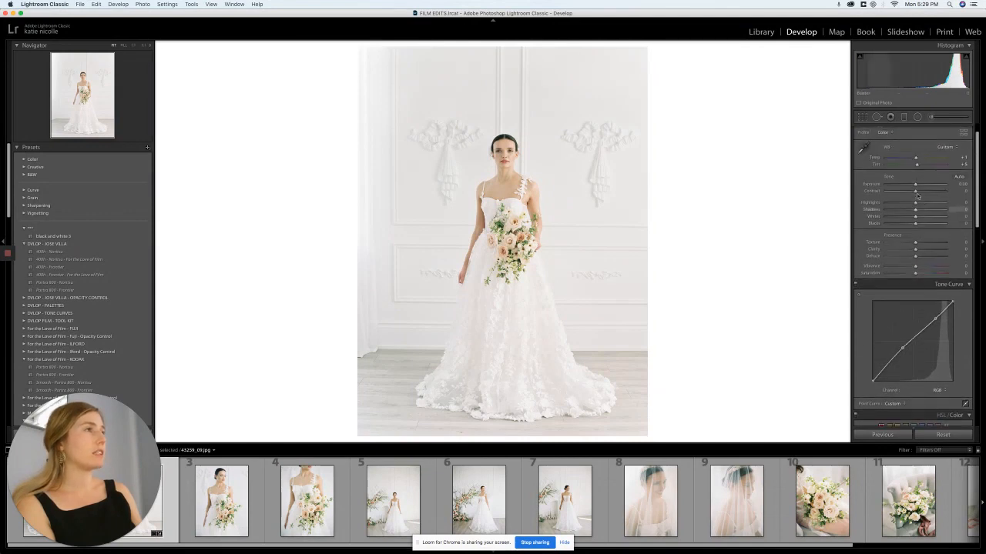
{"action": "left_click", "coordinate": [916, 187]}
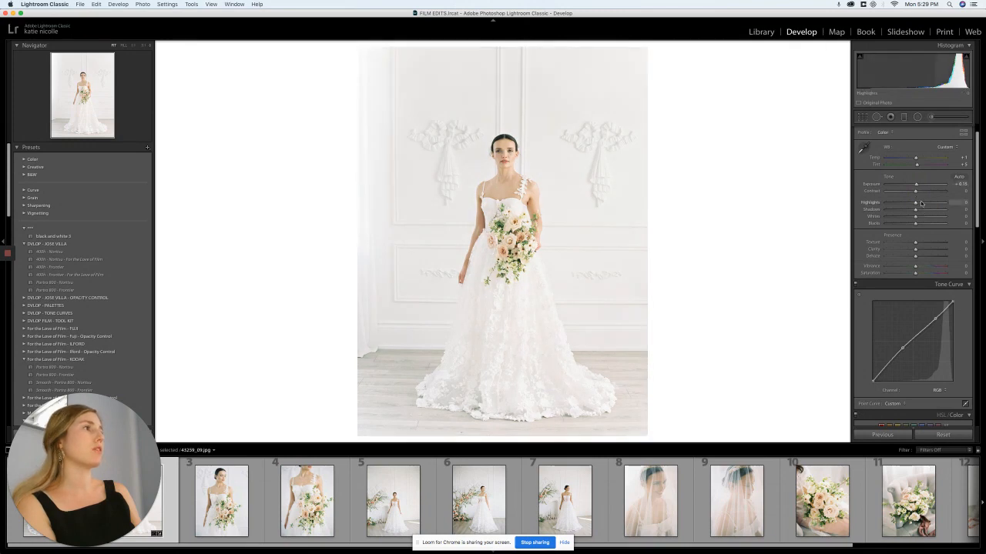
Step: Fine-tune the orange hue, raise the orange saturation to about +4, and set the red saturation to about +11 and red luminance to about +7
{"action": "scroll", "coordinate": [913, 246], "scroll_direction": "down", "scroll_amount": 5}
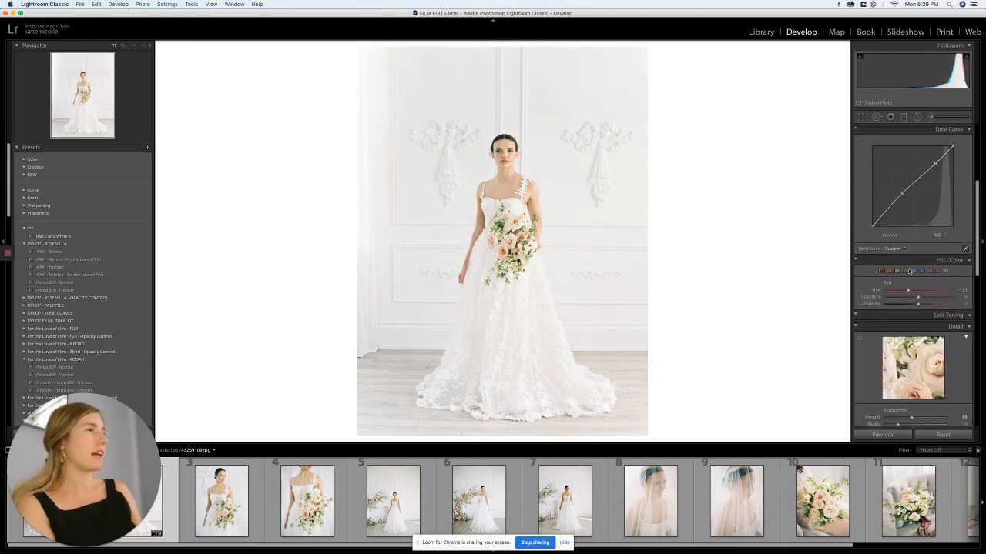
{"action": "left_click", "coordinate": [889, 271]}
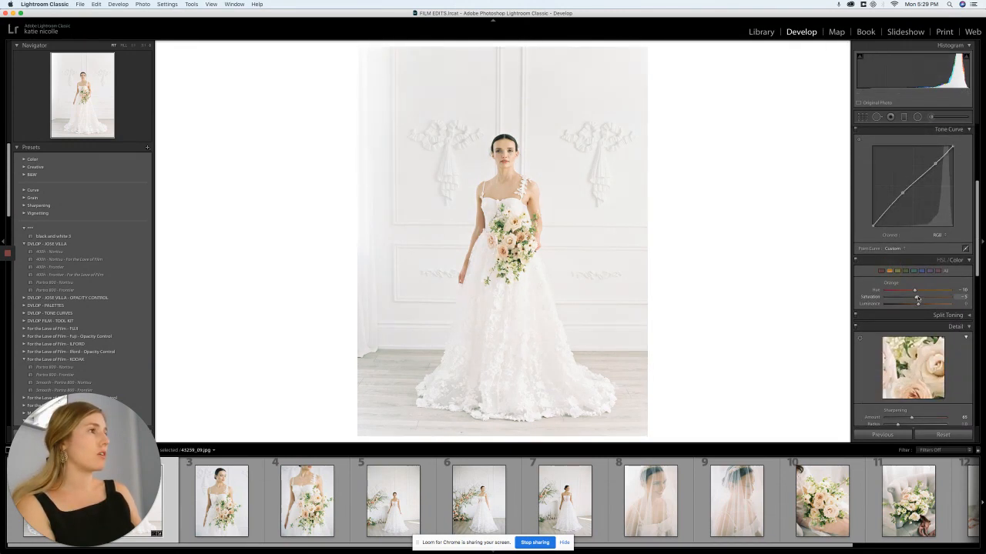
{"action": "mouse_move", "coordinate": [917, 299]}
{"action": "left_mouse_down"}
{"action": "mouse_move", "coordinate": [924, 293]}
{"action": "mouse_move", "coordinate": [916, 296]}
{"action": "left_mouse_up"}
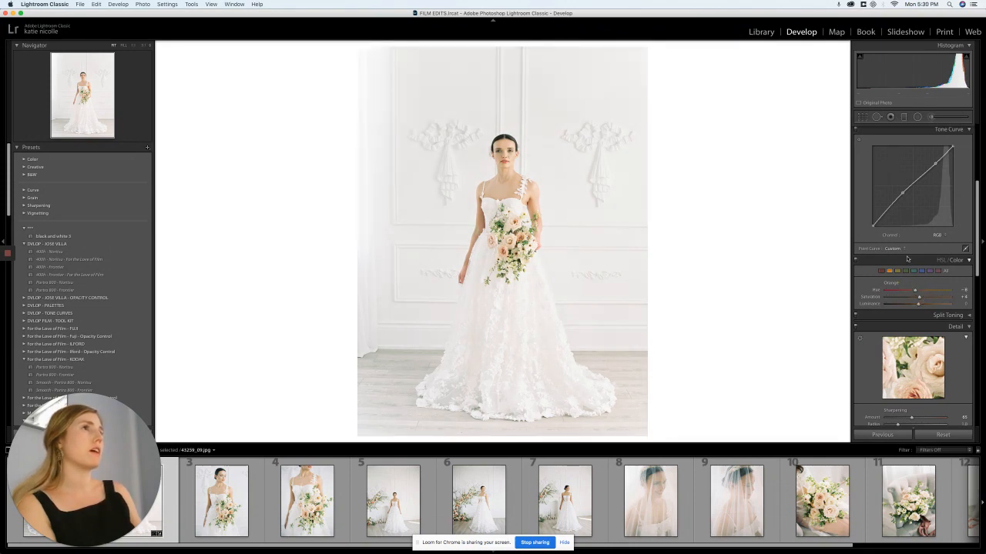
{"action": "left_click", "coordinate": [882, 271]}
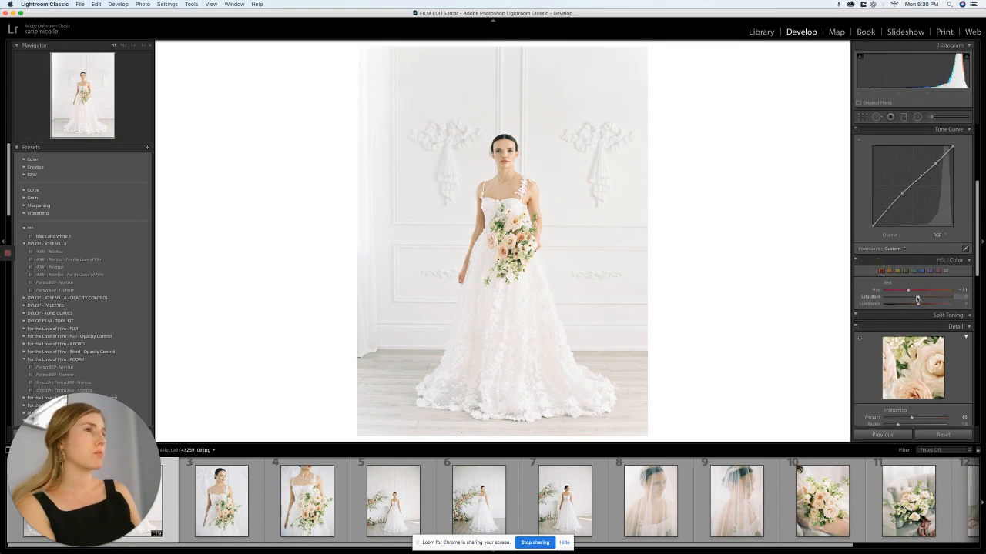
{"action": "mouse_move", "coordinate": [916, 298]}
{"action": "left_mouse_down"}
{"action": "mouse_move", "coordinate": [929, 299]}
{"action": "mouse_move", "coordinate": [920, 304]}
{"action": "left_mouse_up"}
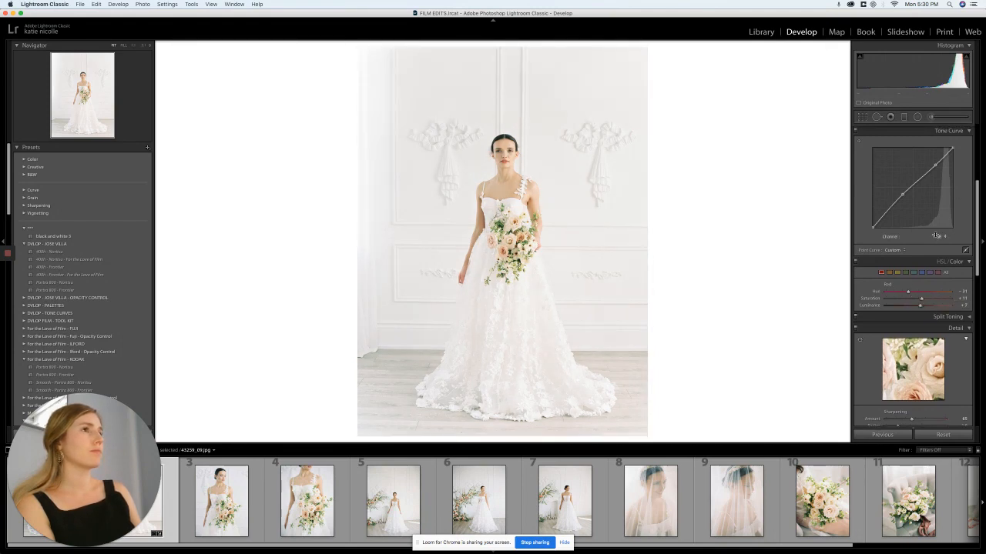
Step: Lower the contrast to -4 and fine-tune the exposure at +0.15, checking the bouquet up close
{"action": "scroll", "coordinate": [924, 231], "scroll_direction": "up", "scroll_amount": 5}
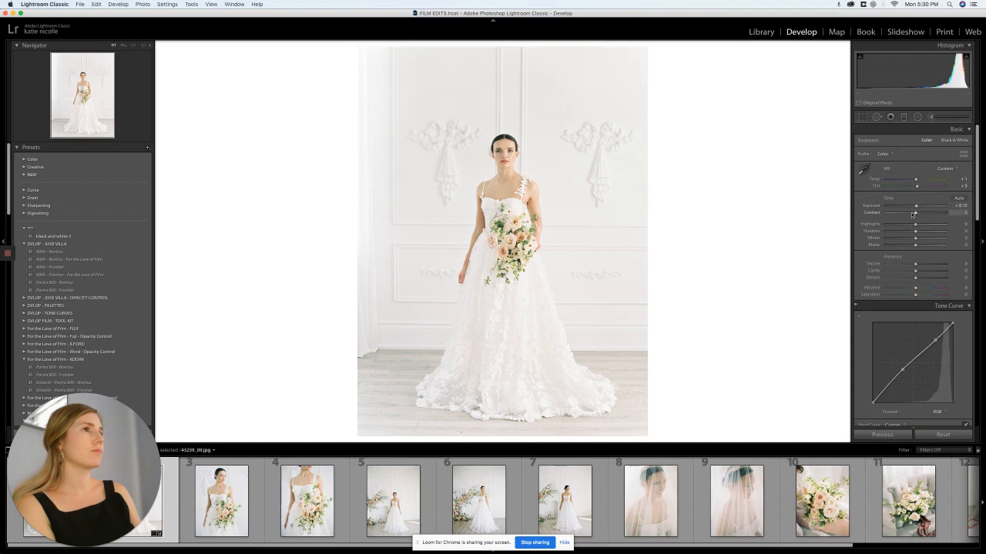
{"action": "mouse_move", "coordinate": [915, 213]}
{"action": "left_mouse_down"}
{"action": "mouse_move", "coordinate": [925, 217]}
{"action": "mouse_move", "coordinate": [907, 214]}
{"action": "mouse_move", "coordinate": [915, 214]}
{"action": "left_mouse_up"}
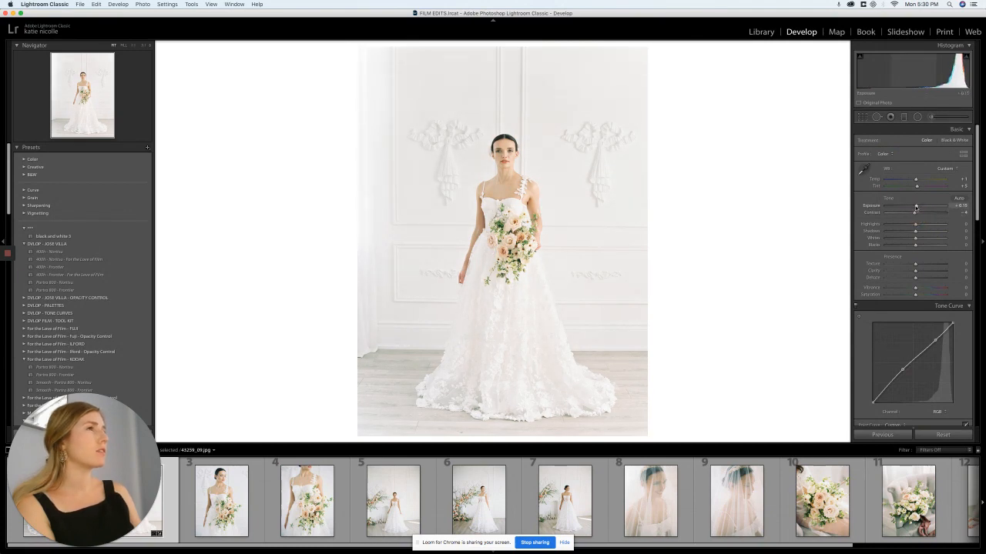
{"action": "left_click", "coordinate": [915, 206]}
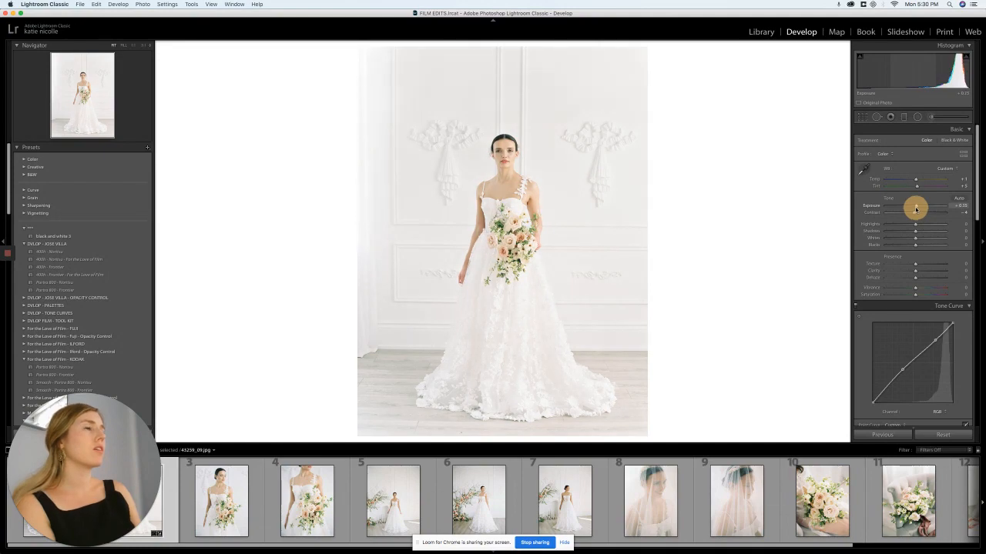
{"action": "left_click", "coordinate": [505, 251]}
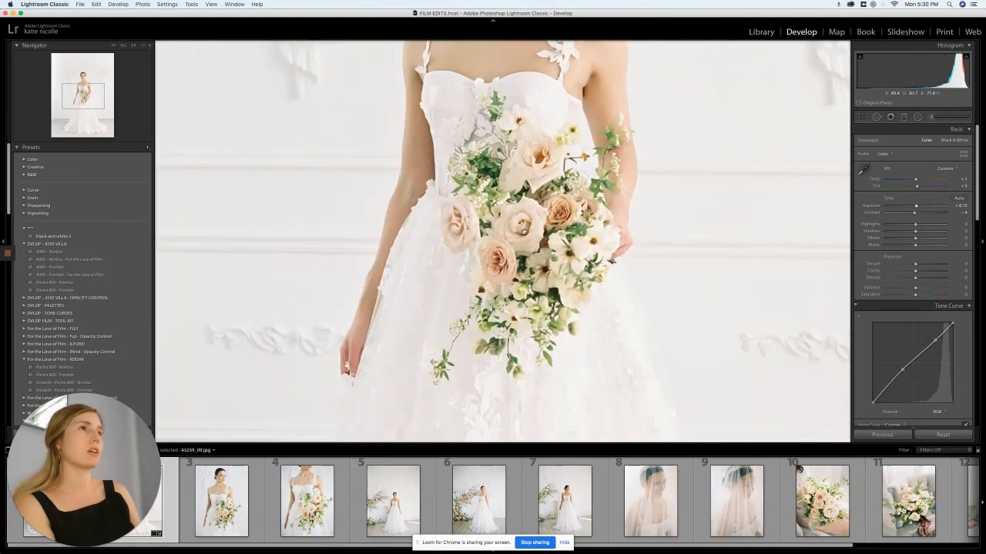
{"action": "left_click_drag", "start_coordinate": [524, 230], "coordinate": [494, 345]}
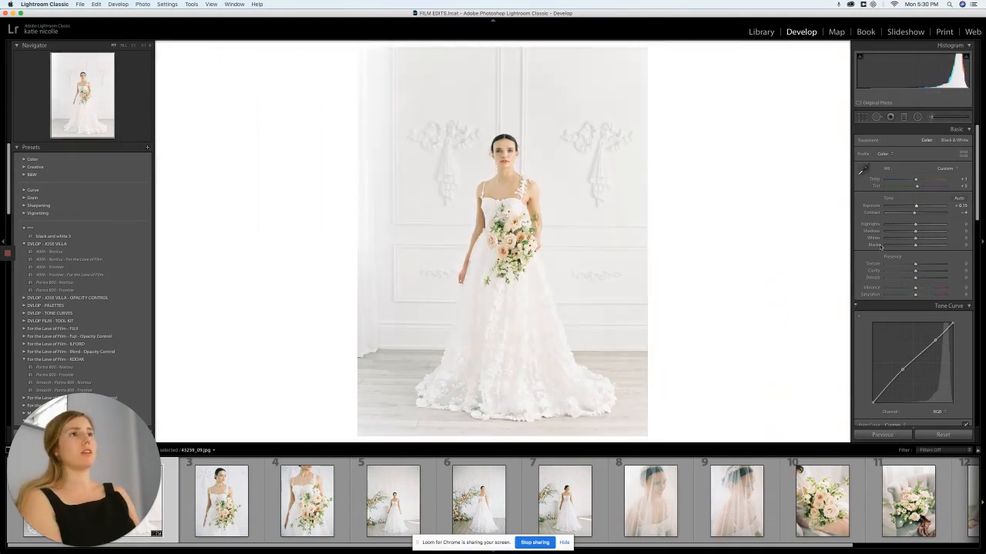
Step: Warm the brightest tones of the bouquet portrait slightly with the white point of the red tone curve
{"action": "scroll", "coordinate": [909, 323], "scroll_direction": "down", "scroll_amount": 2}
{"action": "left_click", "coordinate": [937, 376]}
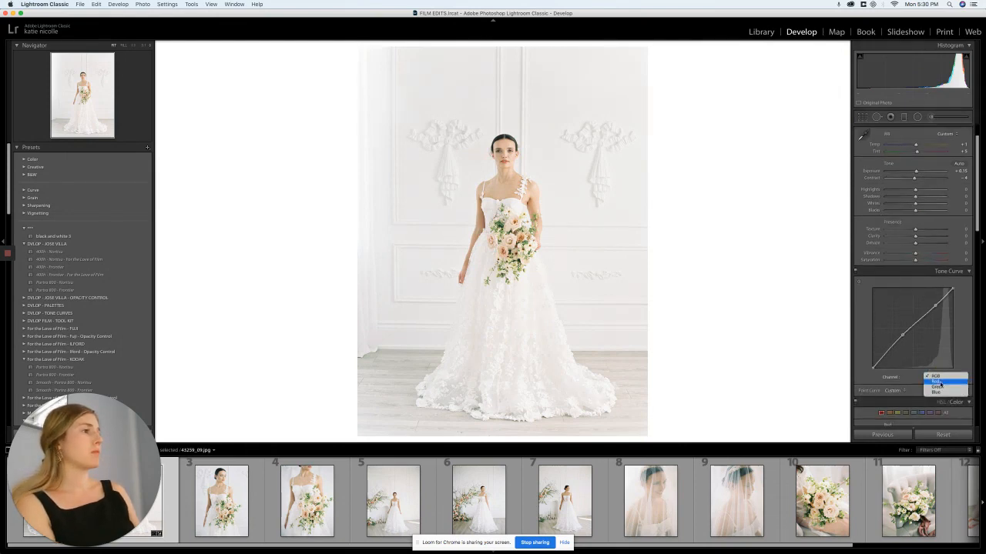
{"action": "left_click", "coordinate": [938, 383]}
{"action": "left_click_drag", "start_coordinate": [953, 290], "coordinate": [953, 278]}
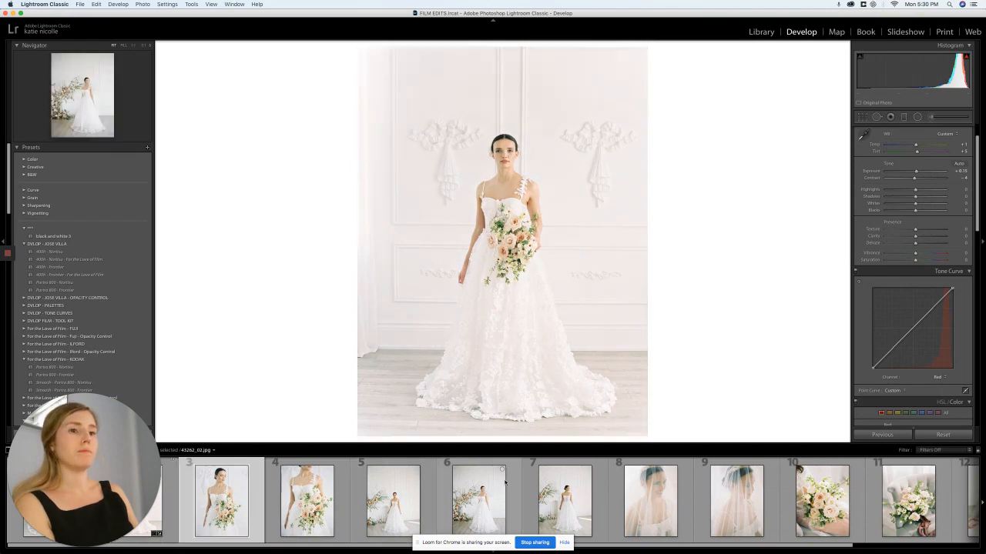
Step: Apply the previous photo's settings to 43259_15.jpg and review its crop and straightening
{"action": "left_click", "coordinate": [892, 436]}
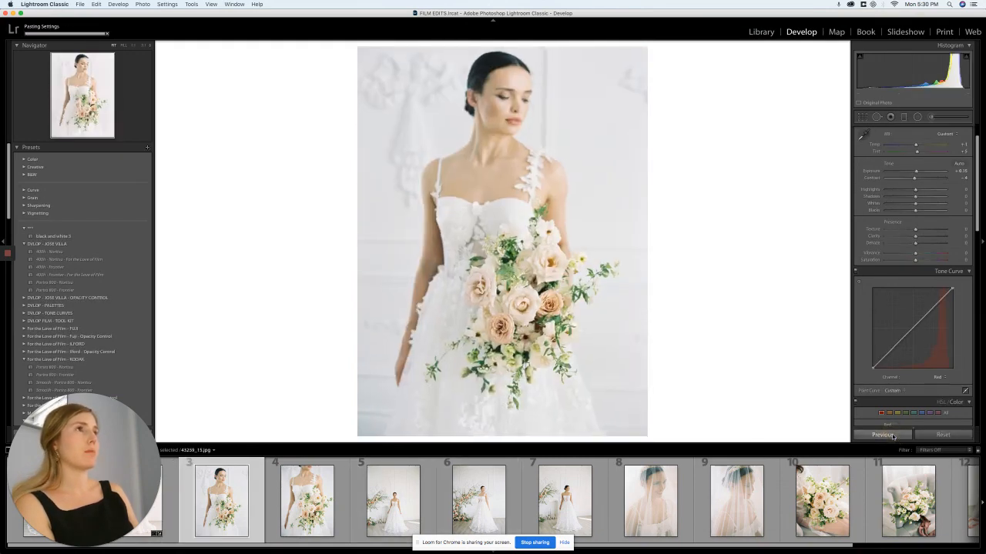
{"action": "left_click", "coordinate": [864, 116]}
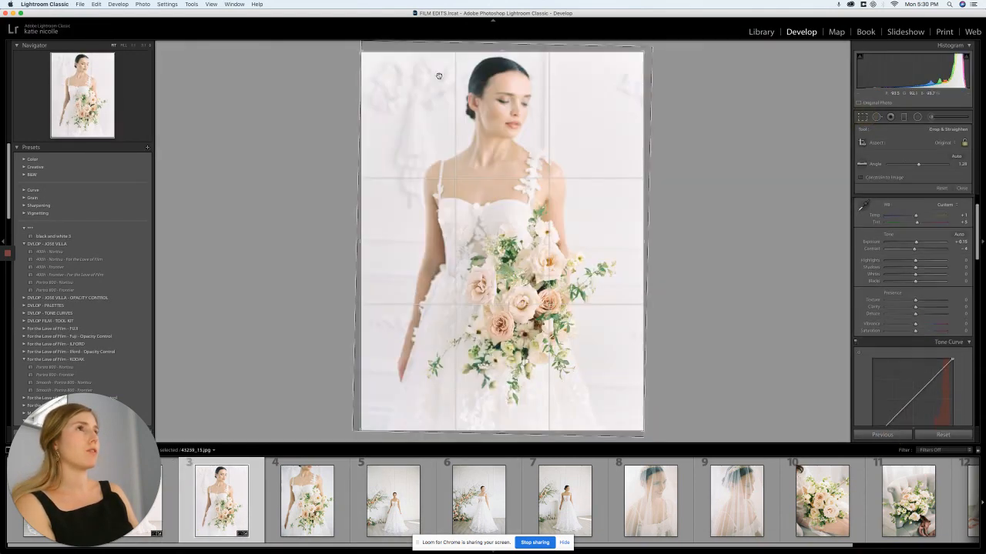
{"action": "left_click", "coordinate": [959, 187]}
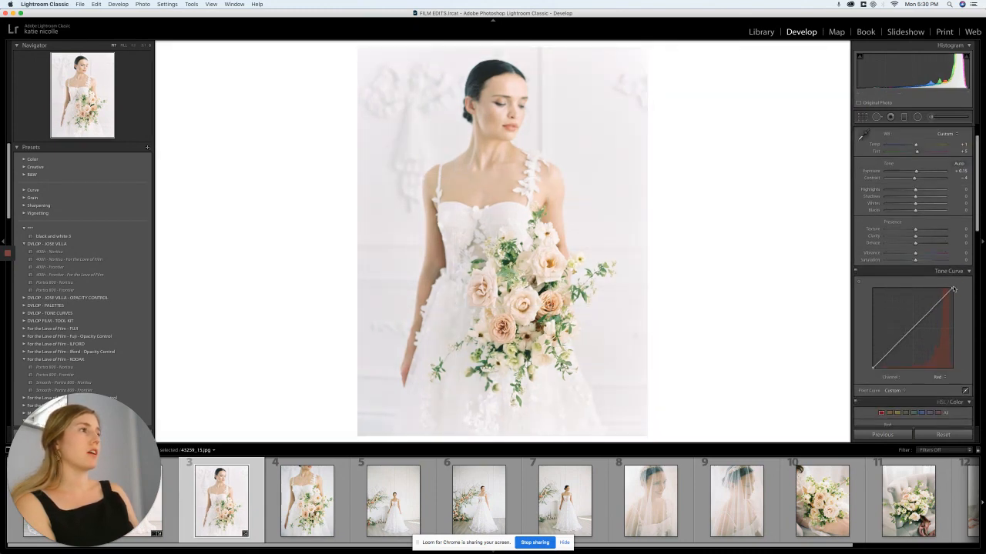
Step: Readjust the white point of the red tone curve on 43259_15.jpg to remove the pink tint, checking the white background up close
{"action": "left_click", "coordinate": [957, 288]}
{"action": "mouse_move", "coordinate": [957, 288]}
{"action": "left_mouse_down"}
{"action": "mouse_move", "coordinate": [953, 275]}
{"action": "mouse_move", "coordinate": [952, 288]}
{"action": "left_mouse_up"}
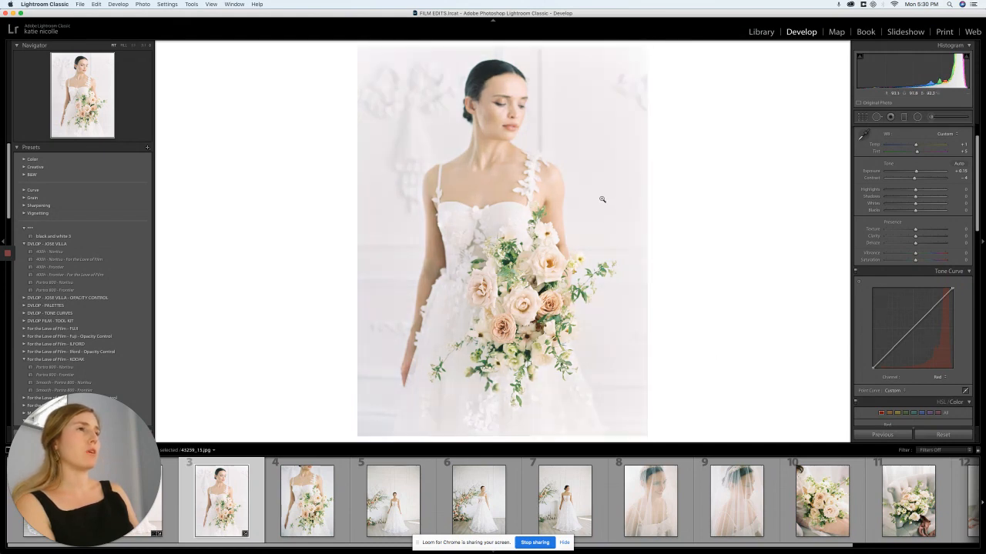
{"action": "left_click", "coordinate": [594, 172]}
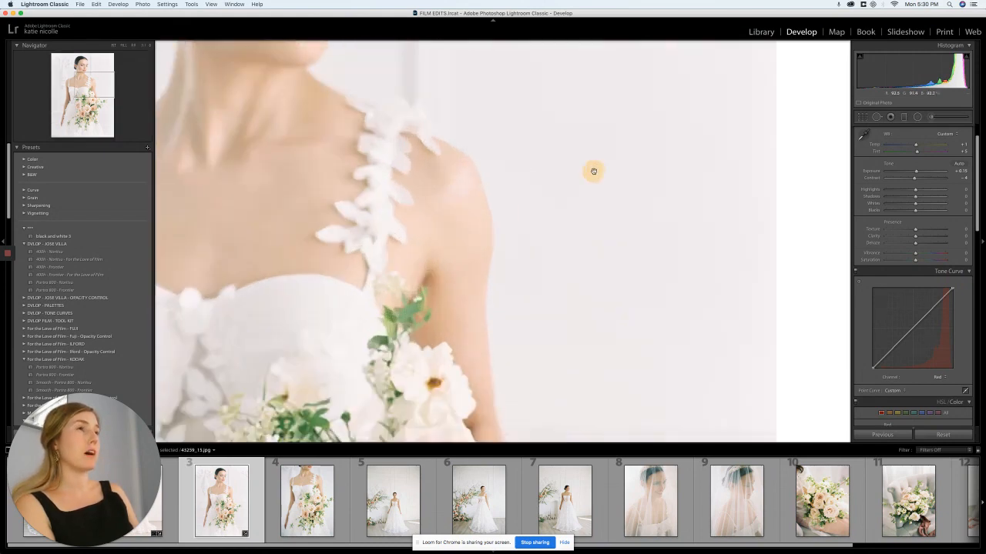
{"action": "left_click_drag", "start_coordinate": [632, 163], "coordinate": [605, 262]}
{"action": "left_click", "coordinate": [607, 248]}
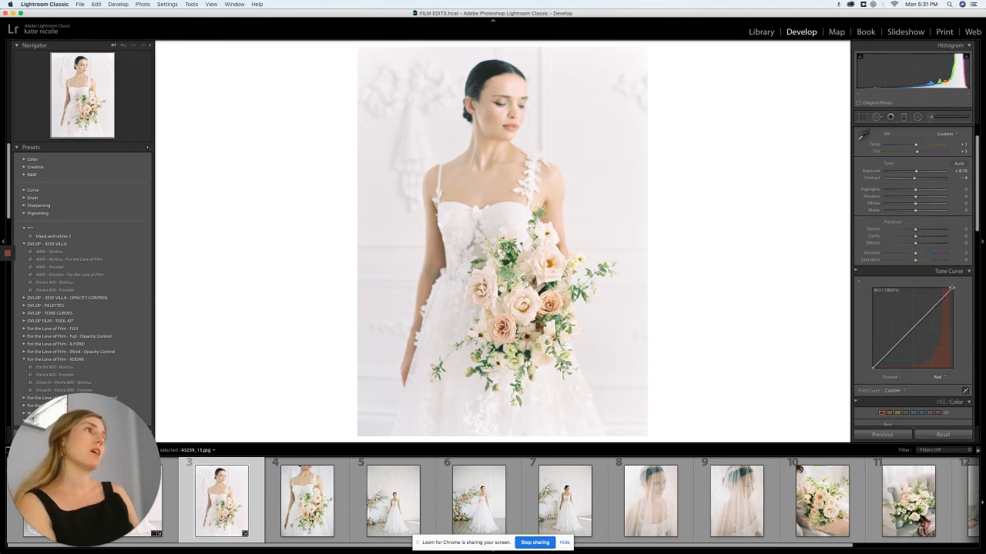
{"action": "left_click_drag", "start_coordinate": [952, 288], "coordinate": [952, 272]}
Step: Open the bouquet close-up 43259_16.jpg and apply the previous photo's settings to it
{"action": "key", "text": "Right"}
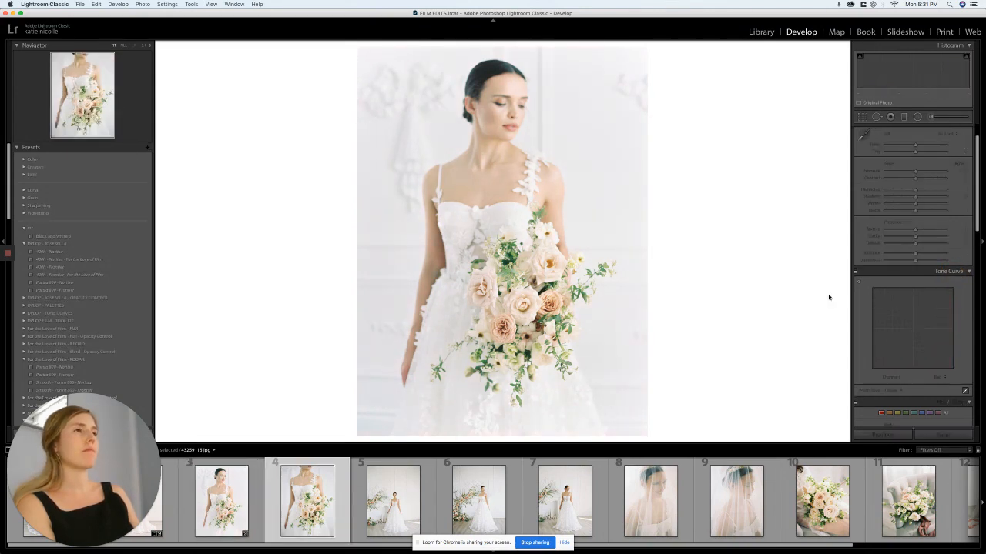
{"action": "left_click", "coordinate": [884, 434]}
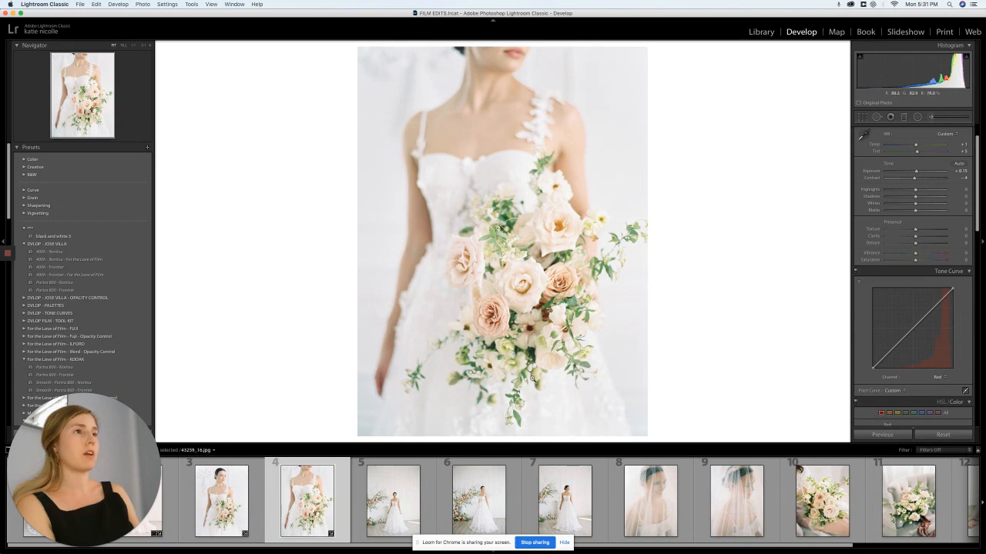
Step: Try the previous photo's settings on the full-length fireplace portrait and reset its adjustments
{"action": "key", "text": "Right"}
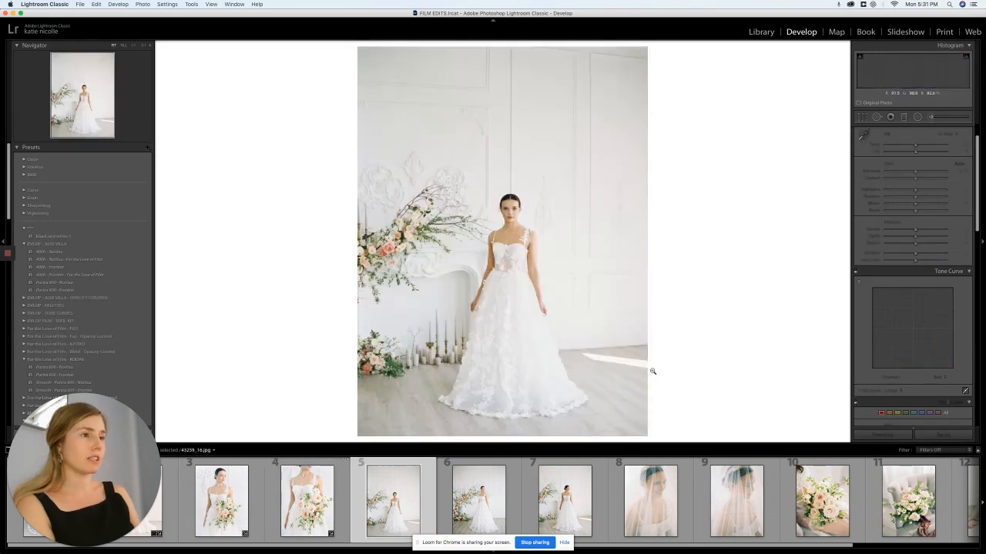
{"action": "left_click", "coordinate": [883, 436]}
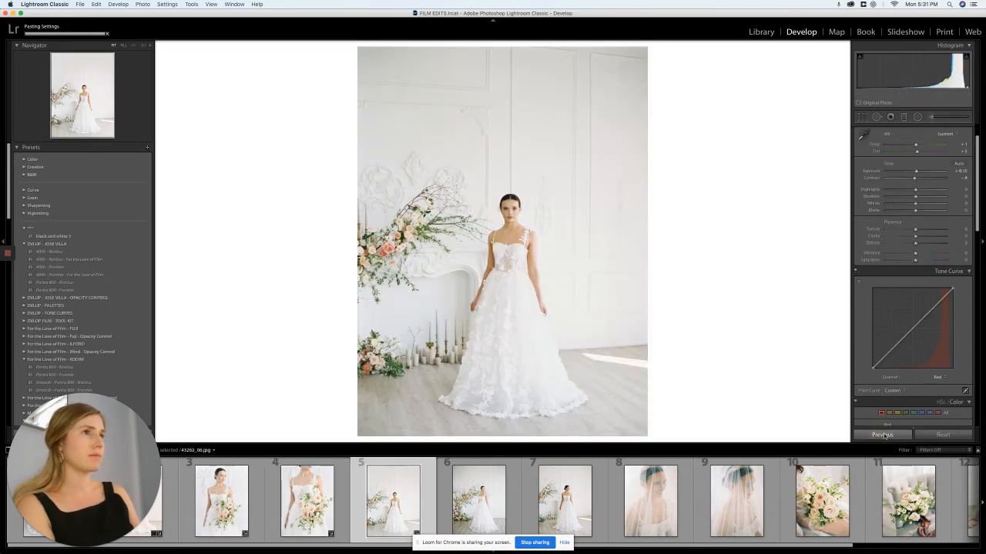
{"action": "left_click", "coordinate": [940, 436]}
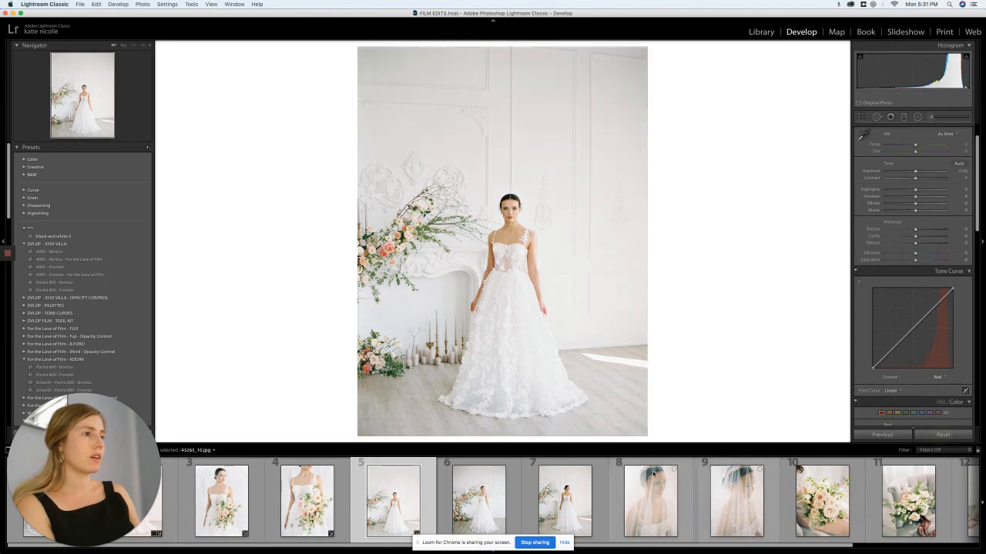
Step: Open the armchair bouquet photo 43268_13.jpg and switch its tone curve to the RGB channel
{"action": "left_click", "coordinate": [653, 479]}
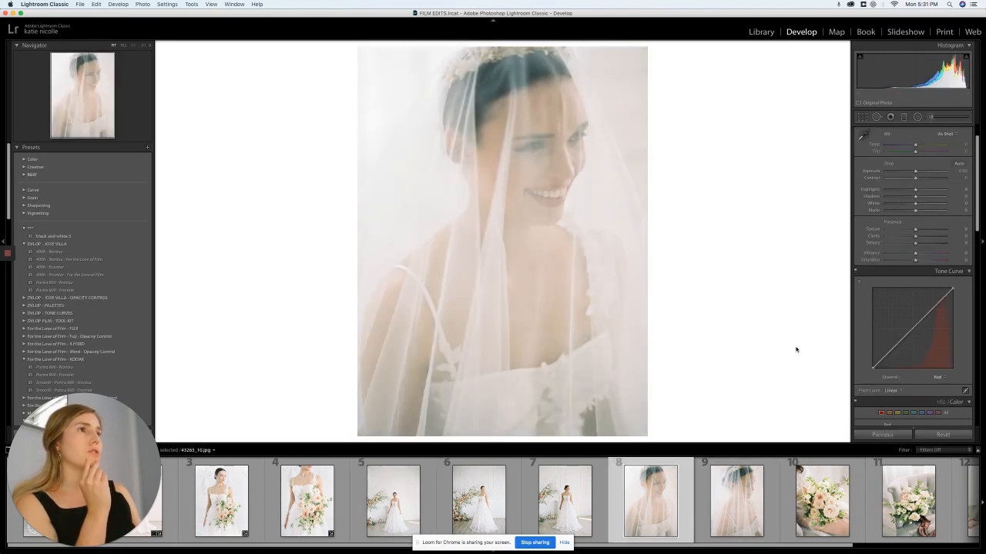
{"action": "left_click", "coordinate": [886, 491]}
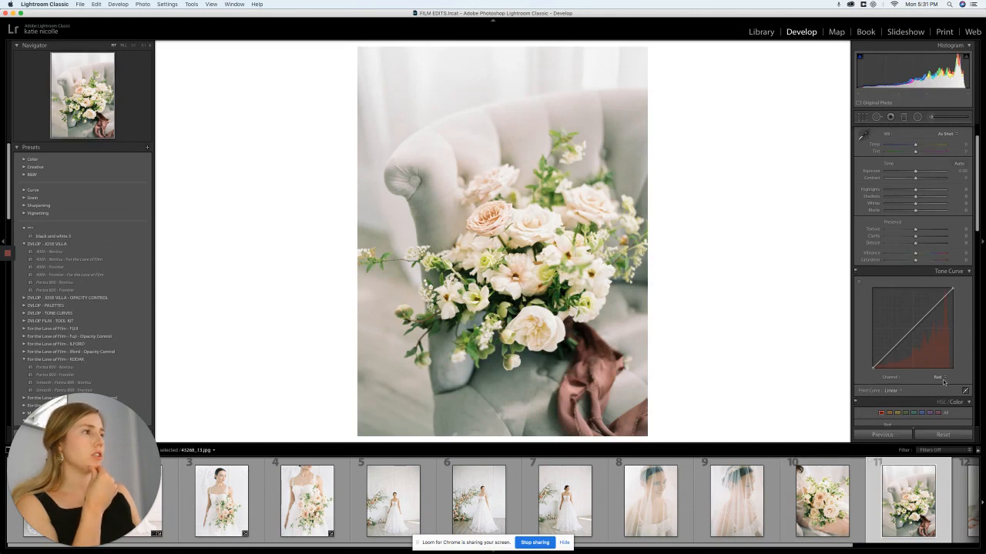
{"action": "left_click", "coordinate": [944, 381]}
{"action": "left_click", "coordinate": [945, 370]}
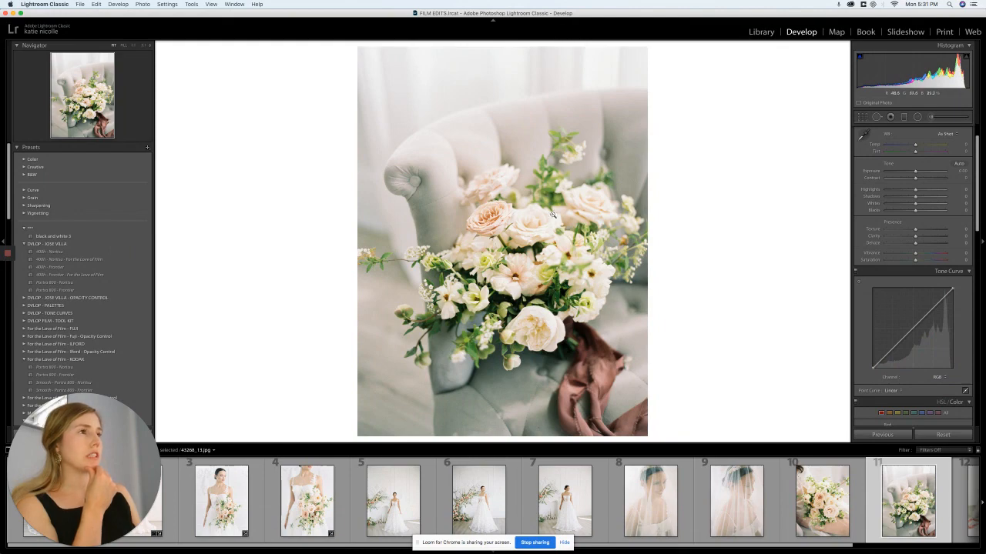
Step: Anchor the highlights and lift the darker midtones on the armchair bouquet's RGB tone curve, after checking the upholstery and flowers up close
{"action": "left_click", "coordinate": [628, 266]}
{"action": "left_click", "coordinate": [628, 267]}
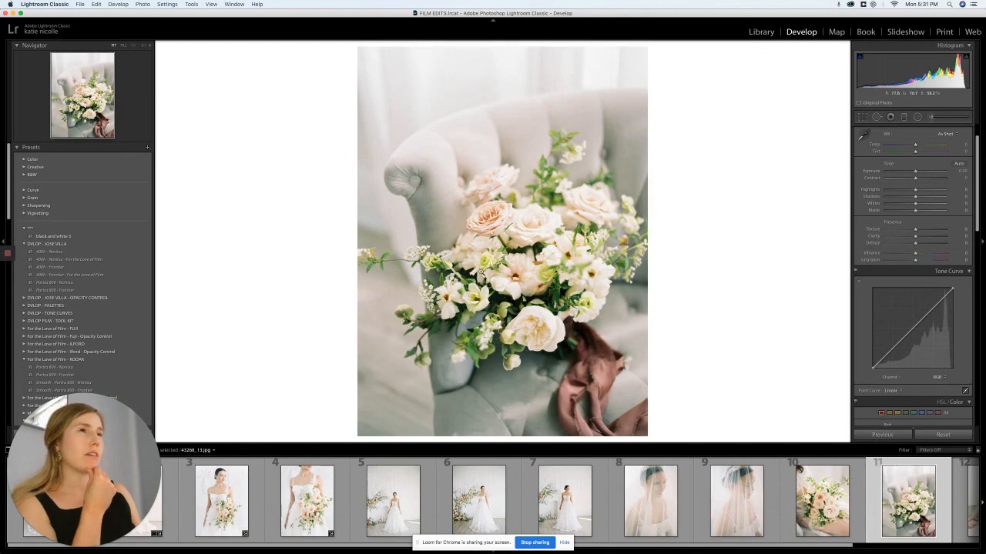
{"action": "left_click", "coordinate": [428, 252]}
{"action": "left_click_drag", "start_coordinate": [439, 225], "coordinate": [452, 429]}
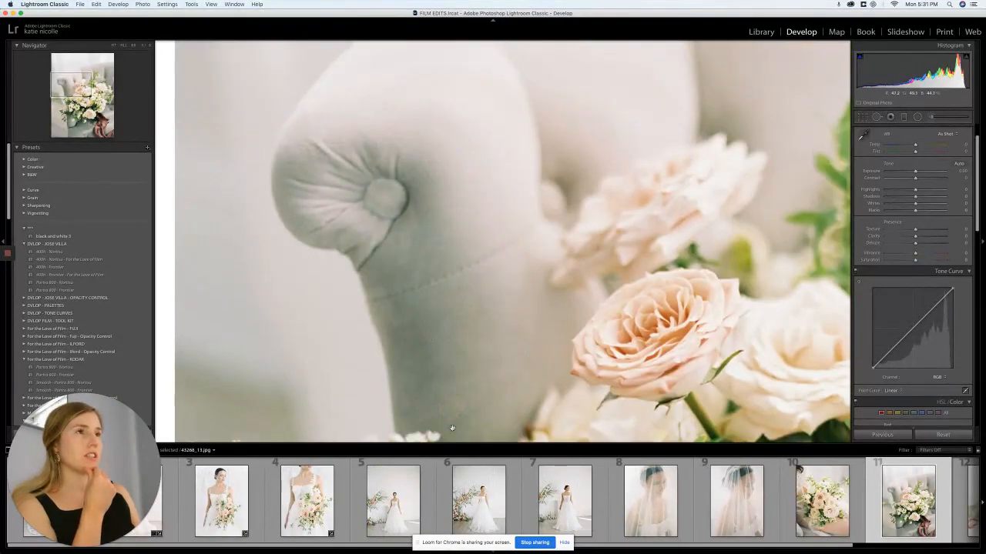
{"action": "left_click", "coordinate": [432, 340]}
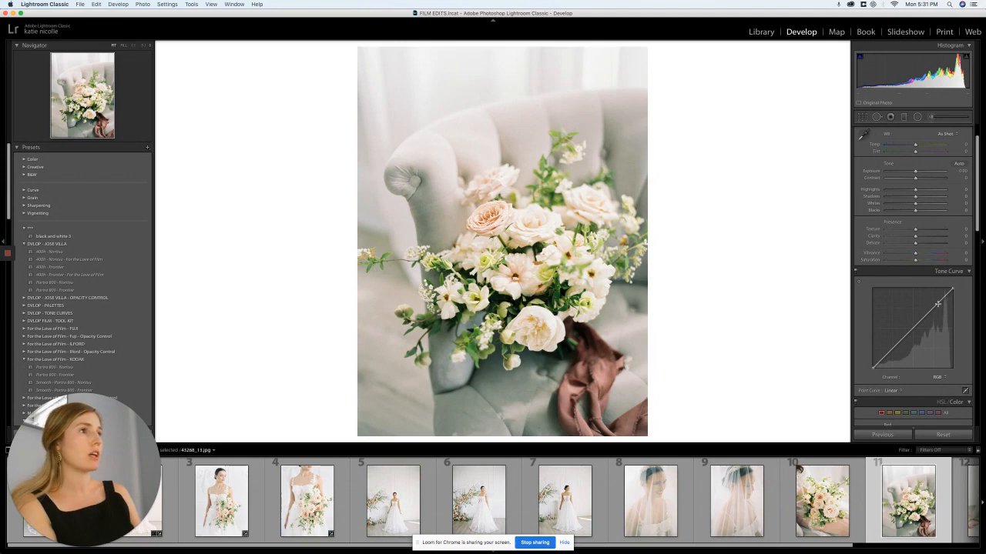
{"action": "left_click_drag", "start_coordinate": [937, 306], "coordinate": [937, 303]}
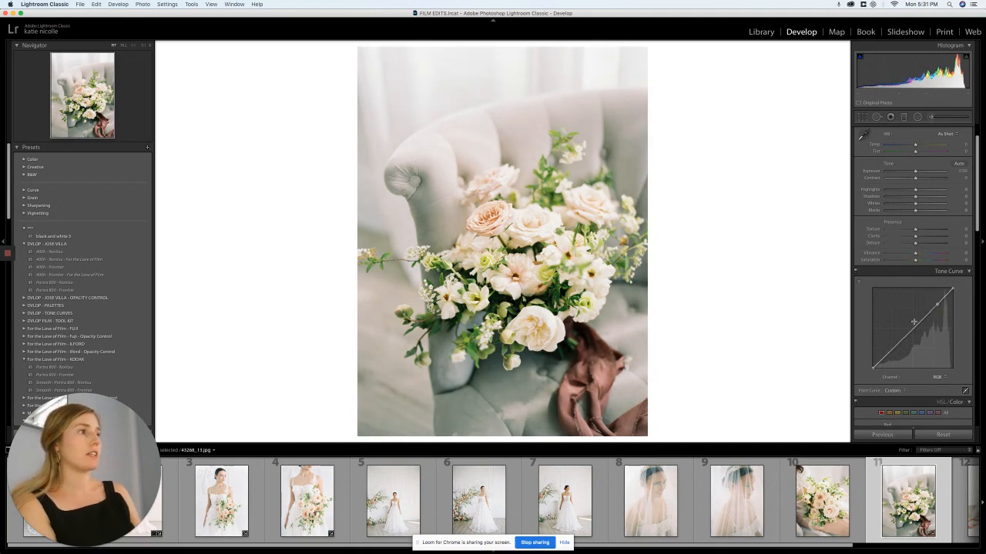
{"action": "left_click_drag", "start_coordinate": [908, 332], "coordinate": [907, 330]}
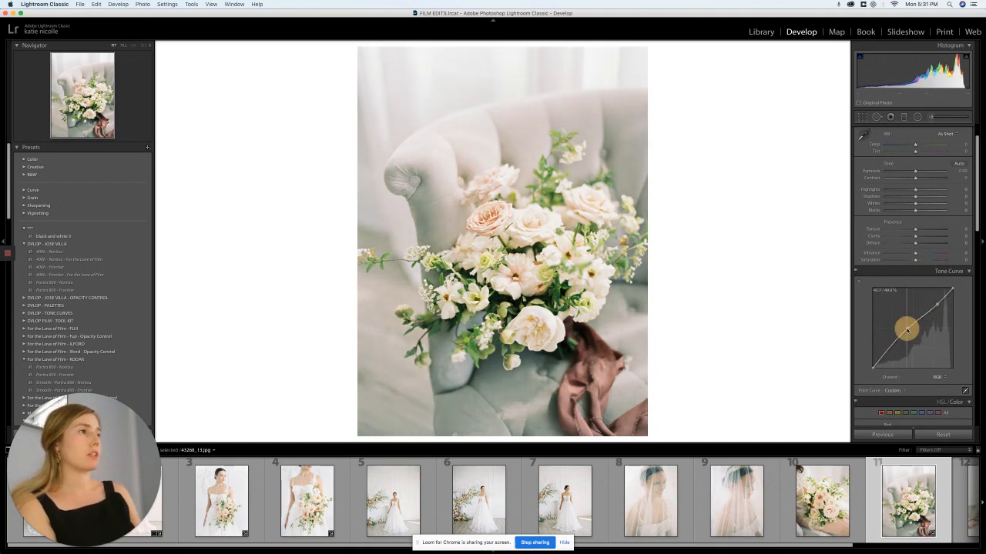
{"action": "scroll", "coordinate": [915, 232], "scroll_direction": "up", "scroll_amount": 1}
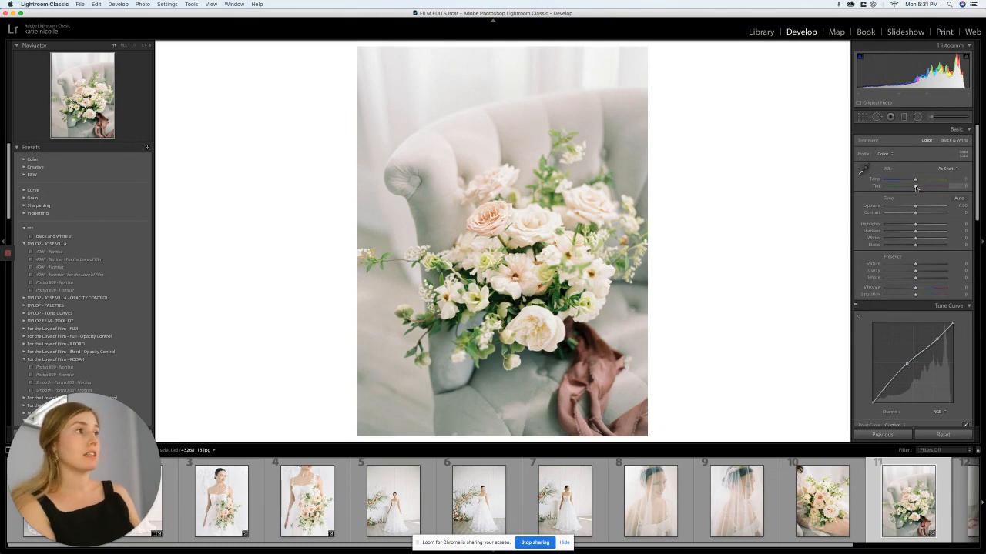
Step: Set the armchair bouquet photo's white balance to Temp +1 and Tint +14
{"action": "mouse_move", "coordinate": [916, 188]}
{"action": "left_mouse_down"}
{"action": "mouse_move", "coordinate": [927, 193]}
{"action": "mouse_move", "coordinate": [915, 181]}
{"action": "left_mouse_up"}
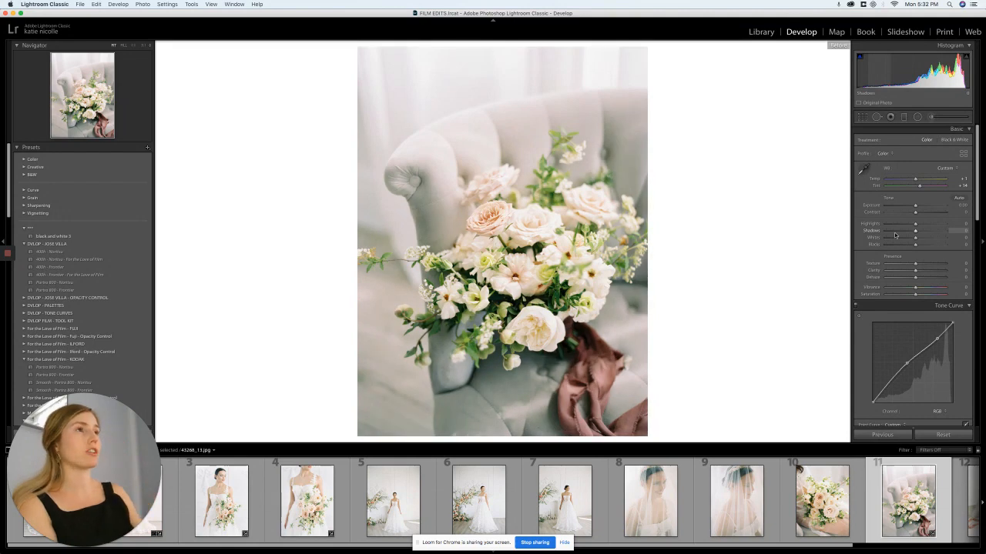
{"action": "scroll", "coordinate": [904, 266], "scroll_direction": "down", "scroll_amount": 3}
{"action": "scroll", "coordinate": [904, 266], "scroll_direction": "down", "scroll_amount": 1}
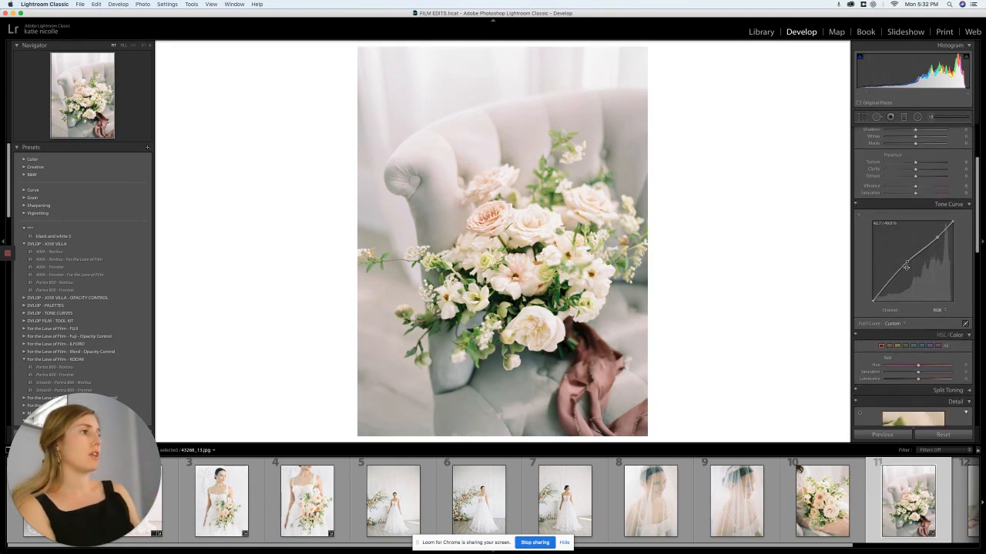
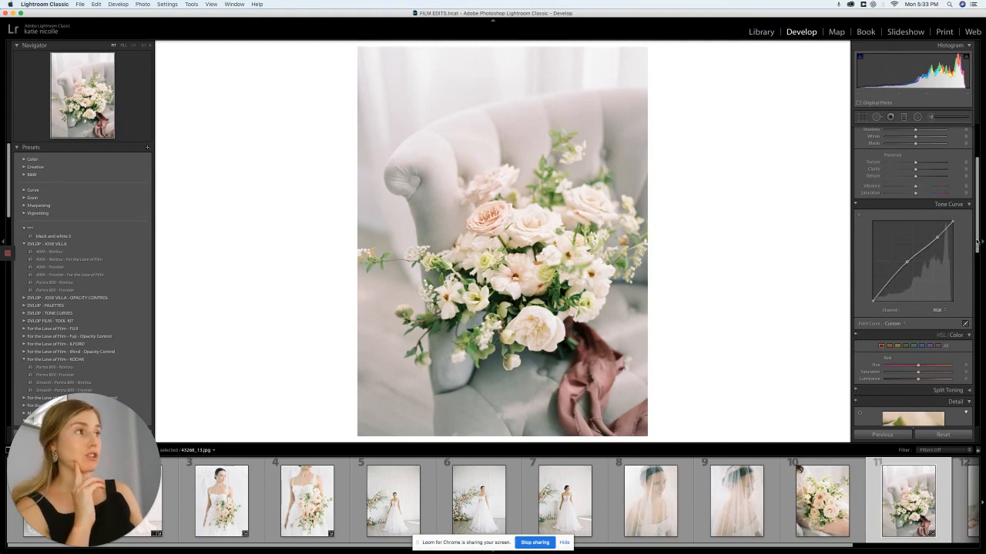
{"action": "left_click_drag", "start_coordinate": [977, 241], "coordinate": [979, 216]}
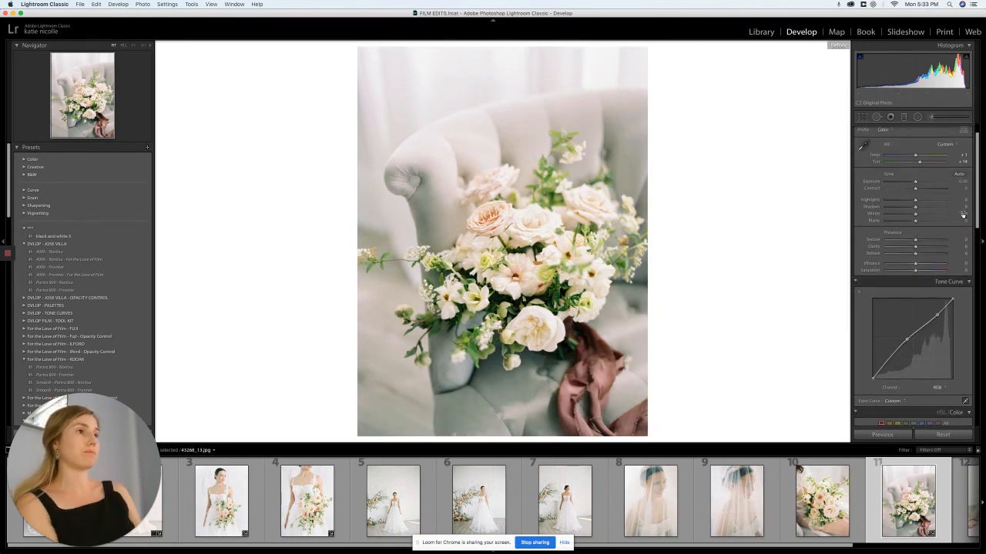
Step: Adjust the armchair bouquet's yellows, then set the green hue to +2, reduce green saturation and raise green luminance
{"action": "scroll", "coordinate": [914, 224], "scroll_direction": "down", "scroll_amount": 5}
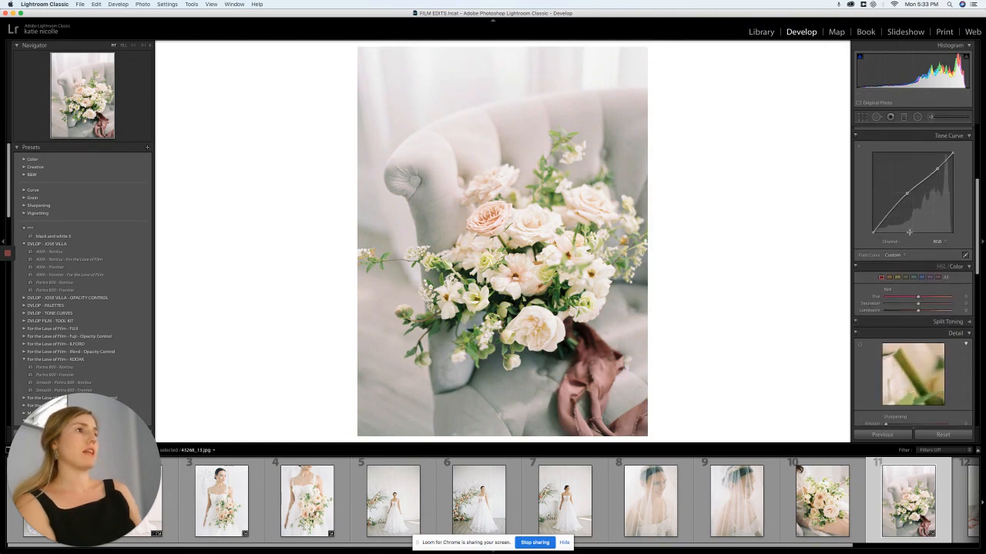
{"action": "left_click", "coordinate": [895, 279]}
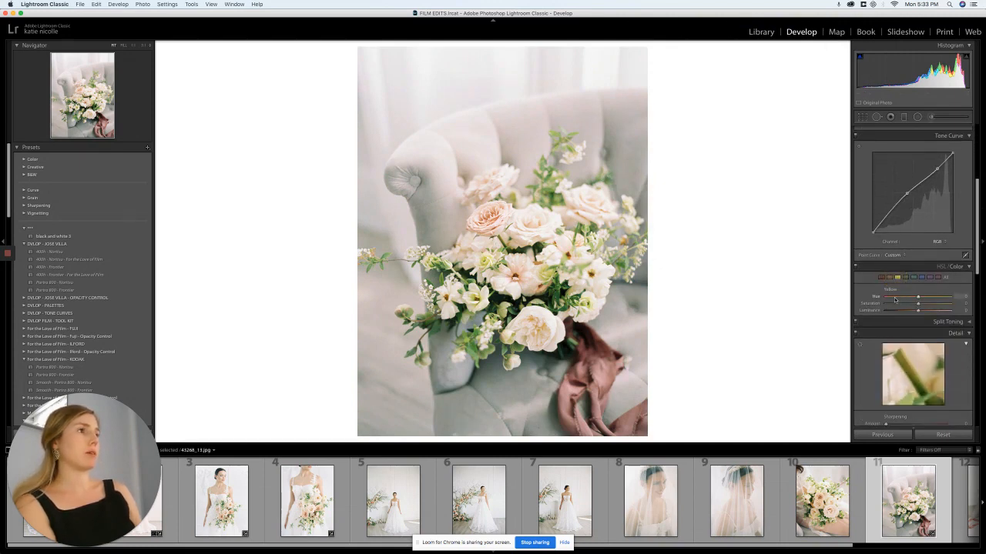
{"action": "mouse_move", "coordinate": [903, 298]}
{"action": "left_mouse_down"}
{"action": "mouse_move", "coordinate": [915, 301]}
{"action": "mouse_move", "coordinate": [915, 313]}
{"action": "mouse_move", "coordinate": [895, 297]}
{"action": "mouse_move", "coordinate": [929, 299]}
{"action": "mouse_move", "coordinate": [899, 297]}
{"action": "mouse_move", "coordinate": [915, 308]}
{"action": "left_mouse_up"}
{"action": "left_click", "coordinate": [909, 280]}
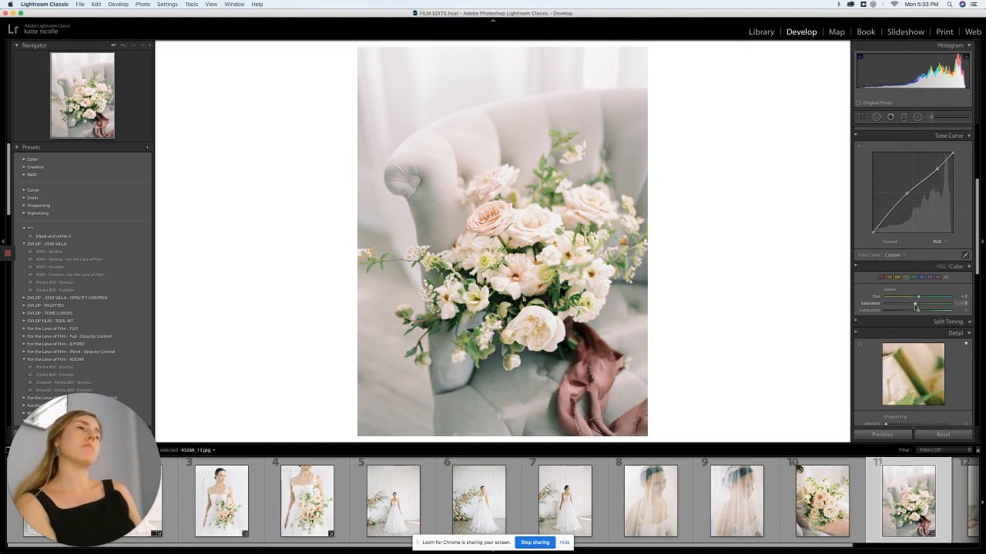
{"action": "left_click_drag", "start_coordinate": [909, 311], "coordinate": [920, 311]}
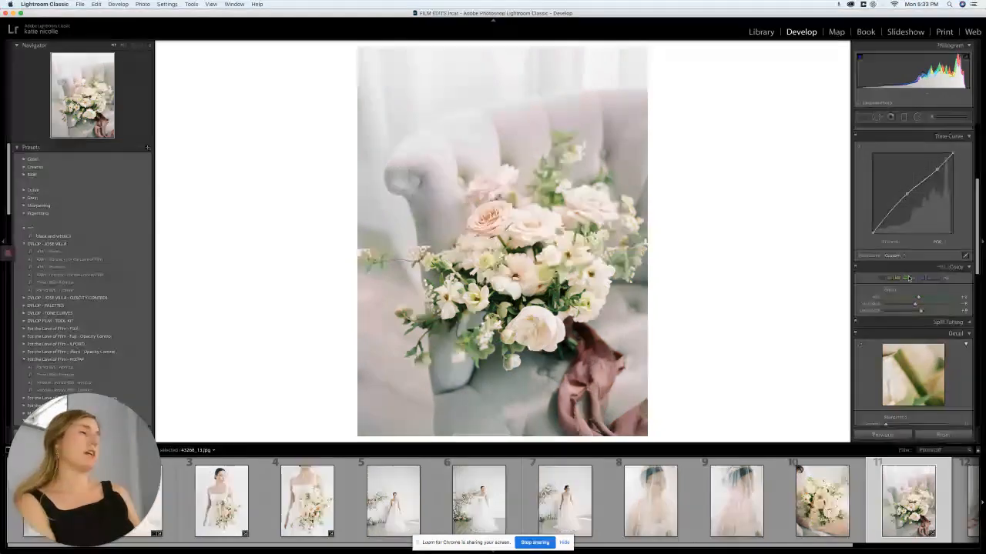
Step: Open the next armchair bouquet photo, 43271_01.jpg, apply the previous photo's settings, and compare it with the original
{"action": "key", "text": "Right"}
{"action": "left_click", "coordinate": [882, 434]}
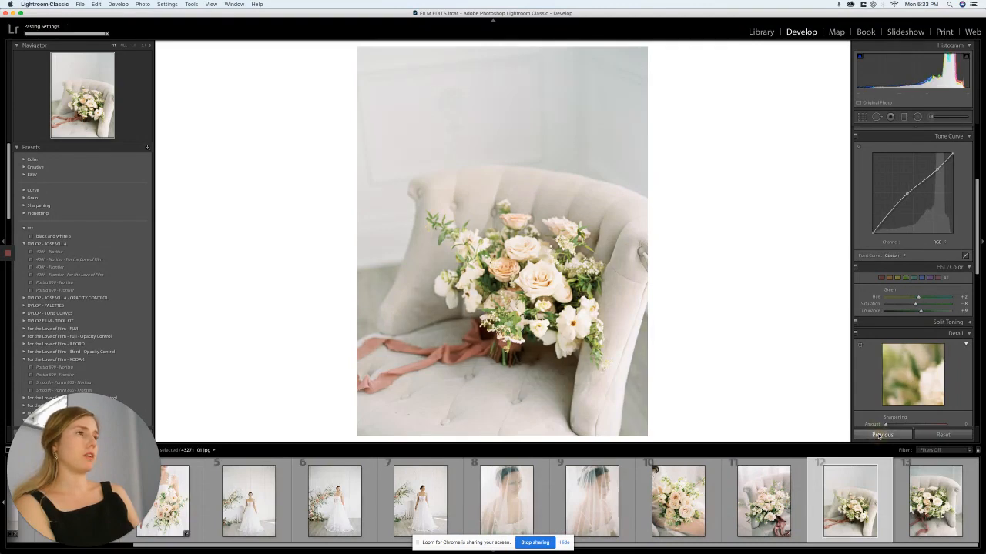
{"action": "key", "text": "backslash"}
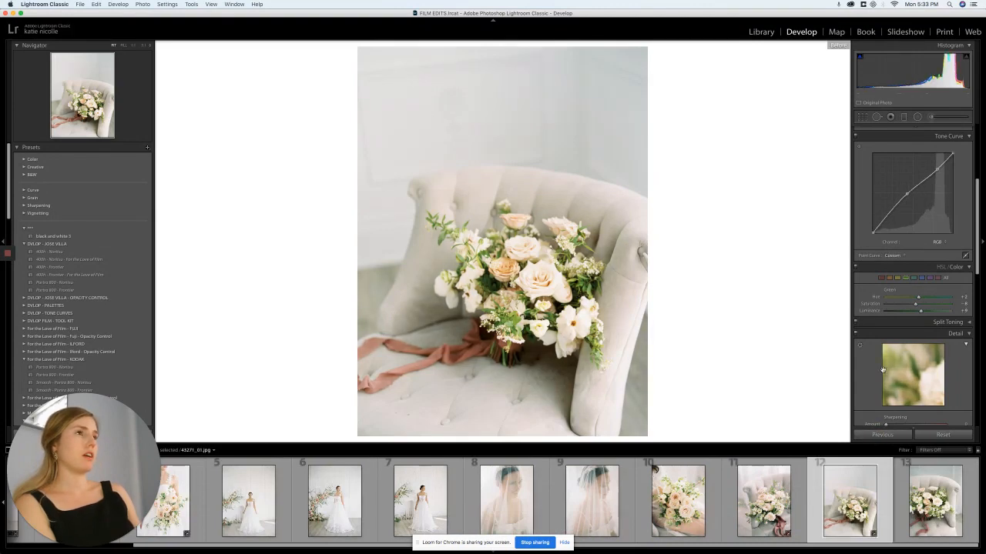
{"action": "key", "text": "backslash"}
Step: Lower the midtone and highlight points on the RGB tone curve of photo 43271_01.jpg
{"action": "scroll", "coordinate": [883, 370], "scroll_direction": "up", "scroll_amount": 5}
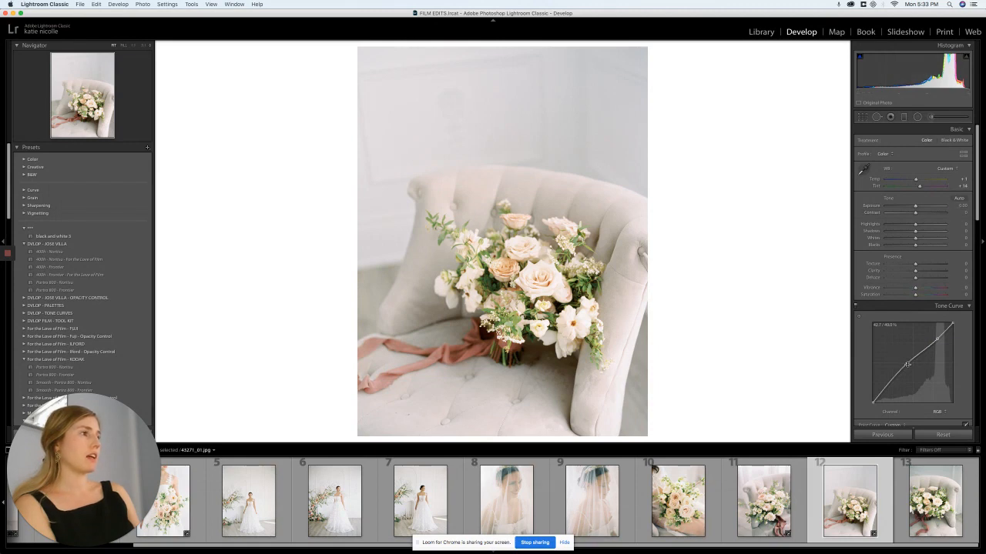
{"action": "left_click_drag", "start_coordinate": [908, 364], "coordinate": [909, 370]}
{"action": "left_click_drag", "start_coordinate": [936, 338], "coordinate": [938, 342]}
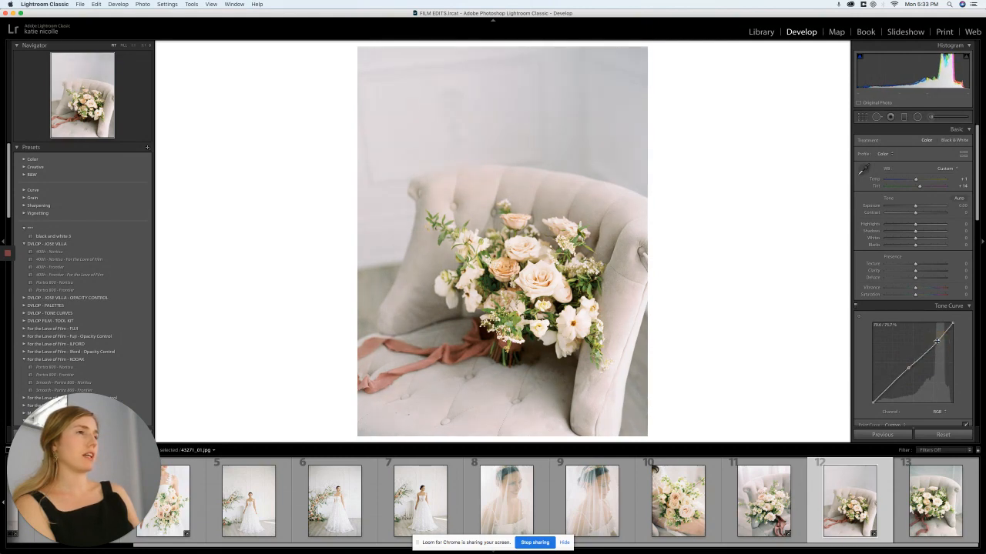
Step: Cool the photo 43271_01.jpg to Temp -3 and reduce its Tint to +7
{"action": "left_click", "coordinate": [921, 186]}
{"action": "left_click_drag", "start_coordinate": [921, 186], "coordinate": [919, 187]}
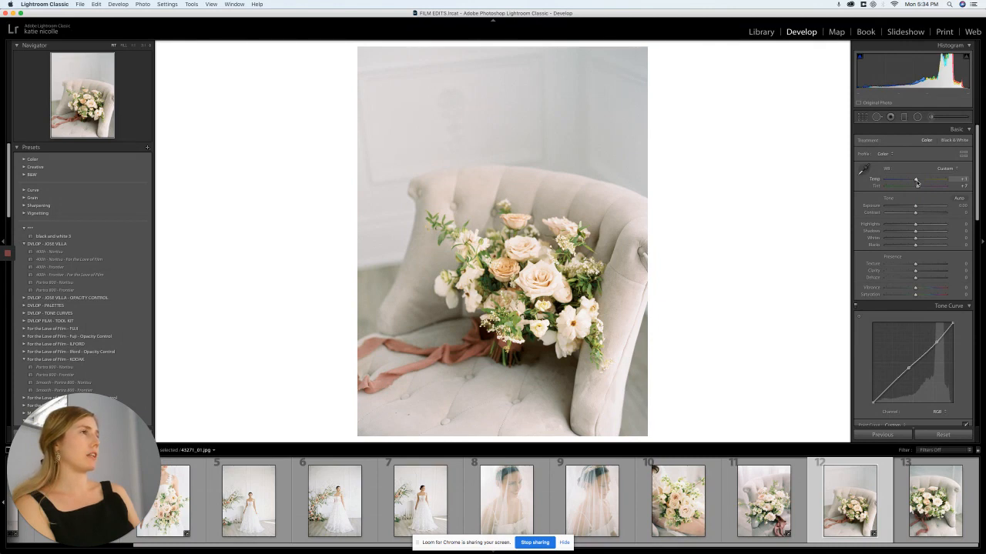
{"action": "left_click_drag", "start_coordinate": [916, 179], "coordinate": [912, 179]}
{"action": "left_click_drag", "start_coordinate": [911, 179], "coordinate": [915, 182]}
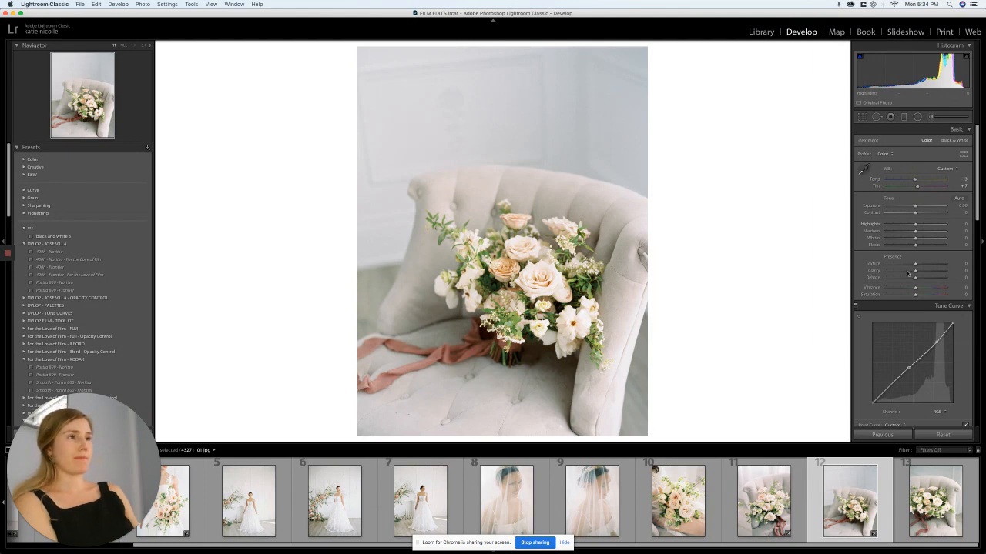
Step: Fine-tune the yellows of photo 43271_01.jpg and set its green hue to +9
{"action": "scroll", "coordinate": [905, 295], "scroll_direction": "down", "scroll_amount": 5}
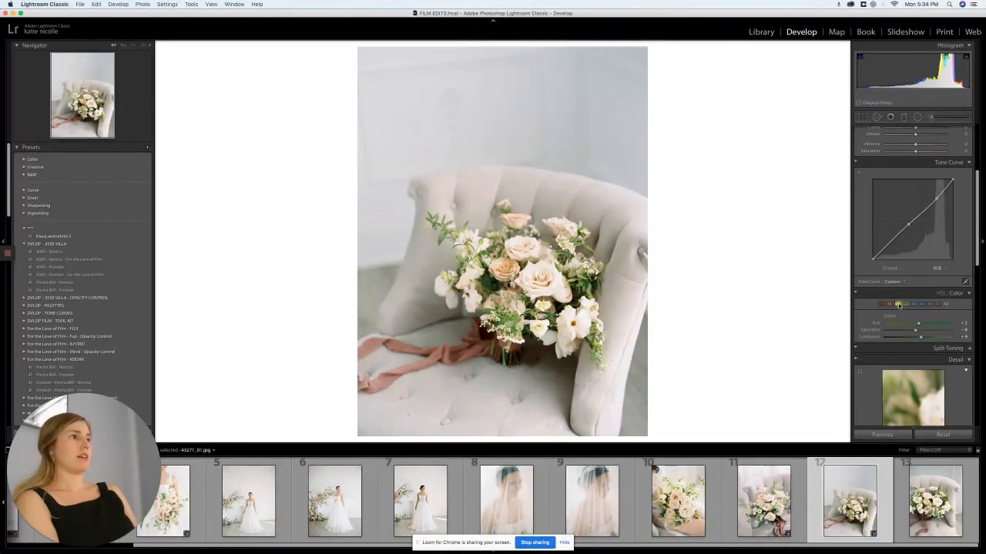
{"action": "left_click", "coordinate": [898, 304]}
{"action": "mouse_move", "coordinate": [909, 336]}
{"action": "left_mouse_down"}
{"action": "mouse_move", "coordinate": [927, 325]}
{"action": "mouse_move", "coordinate": [898, 324]}
{"action": "mouse_move", "coordinate": [925, 331]}
{"action": "mouse_move", "coordinate": [921, 323]}
{"action": "left_mouse_up"}
{"action": "left_click", "coordinate": [905, 304]}
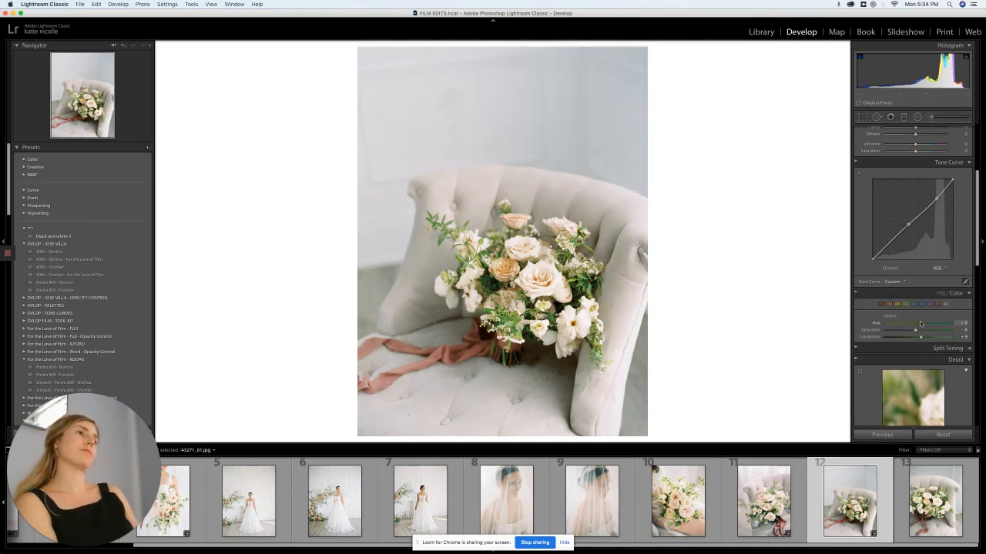
Step: Open the armchair bouquet close-up 43271_03.jpg, apply the previous photo's settings, and compare before and after
{"action": "key", "text": "Right"}
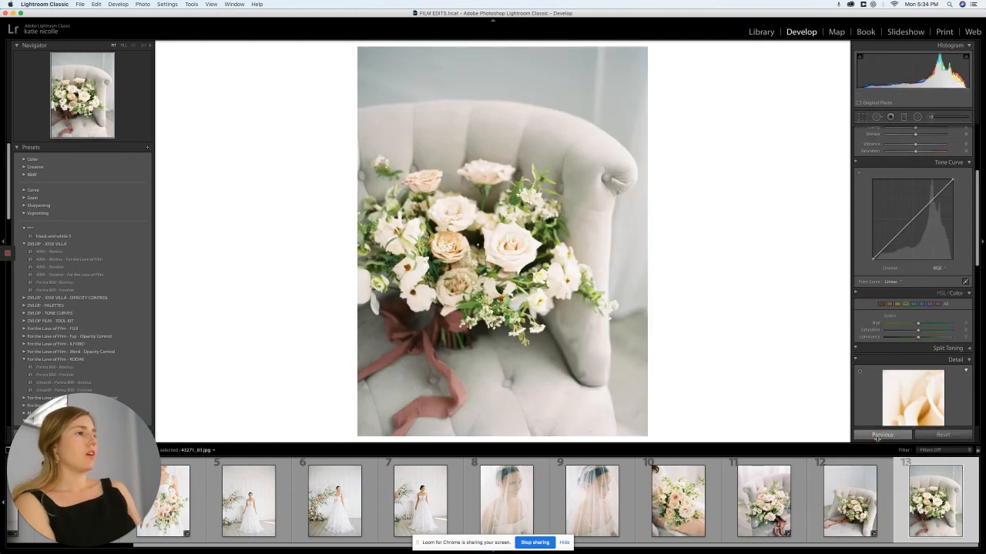
{"action": "left_click", "coordinate": [882, 435]}
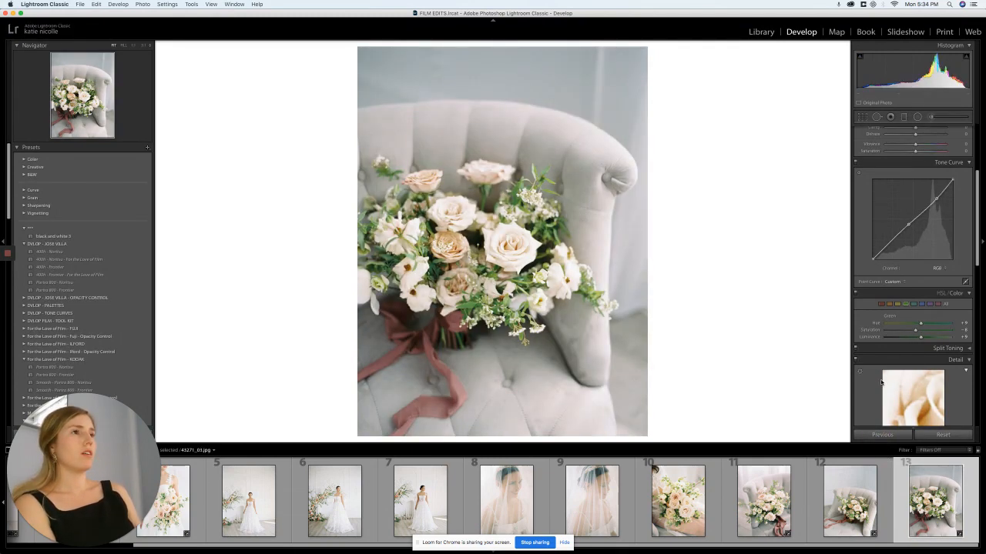
{"action": "key", "text": "backslash"}
{"action": "key", "text": "backslash"}
{"action": "key", "text": "backslash"}
{"action": "key", "text": "backslash"}
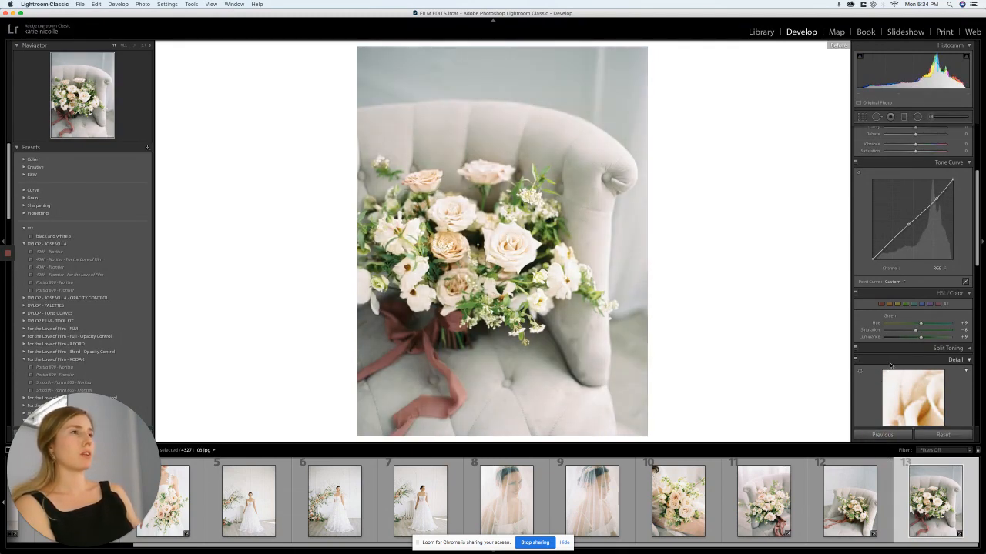
Step: Reduce the yellow luminance of close-up 43271_03.jpg to -8
{"action": "scroll", "coordinate": [891, 367], "scroll_direction": "up", "scroll_amount": 3}
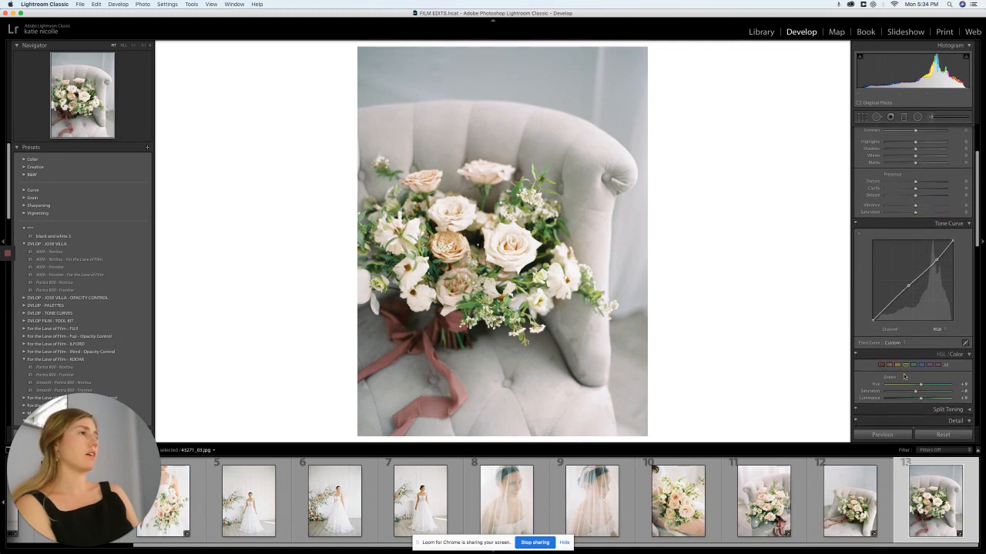
{"action": "left_click", "coordinate": [896, 355]}
{"action": "mouse_move", "coordinate": [921, 388]}
{"action": "left_mouse_down"}
{"action": "mouse_move", "coordinate": [906, 387]}
{"action": "mouse_move", "coordinate": [915, 388]}
{"action": "left_mouse_up"}
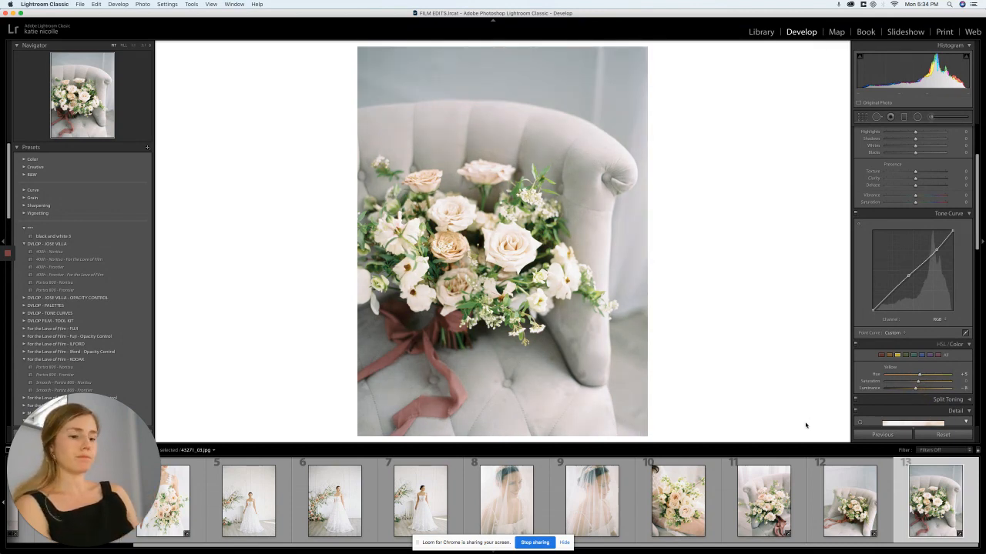
Step: Switch to the NYC collection and open the couple's close-up portrait 23566_16.jpg for developing
{"action": "key", "text": "g"}
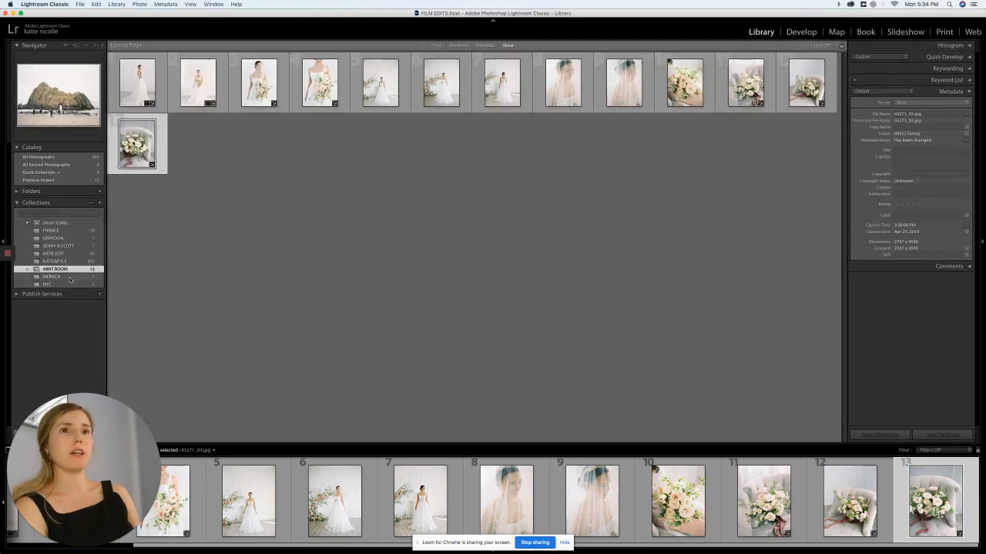
{"action": "left_click", "coordinate": [70, 278]}
{"action": "left_click", "coordinate": [66, 284]}
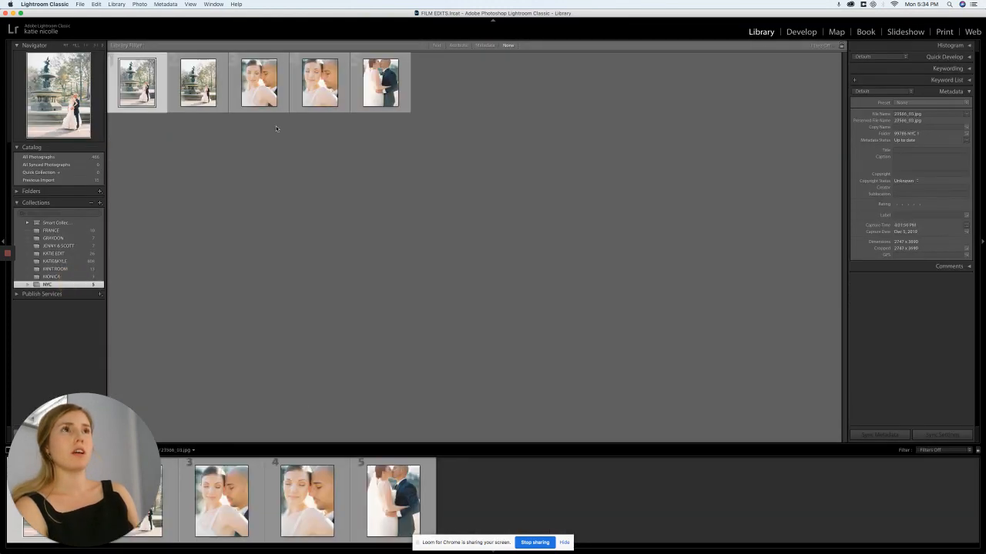
{"action": "left_click", "coordinate": [302, 86]}
{"action": "left_click", "coordinate": [804, 31]}
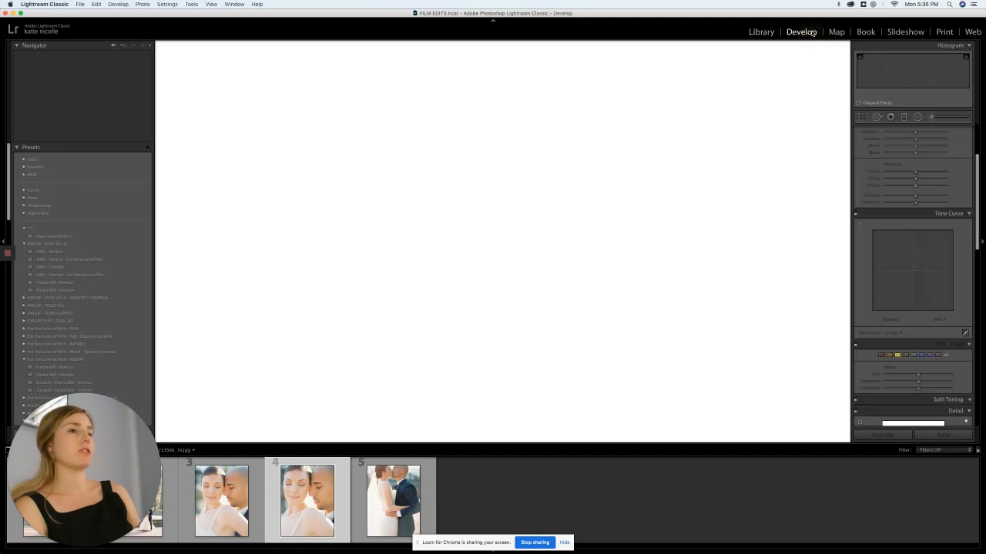
Step: Set the couple portrait's sharpening amount to 83 and luminance noise reduction to 19
{"action": "scroll", "coordinate": [954, 266], "scroll_direction": "down", "scroll_amount": 8}
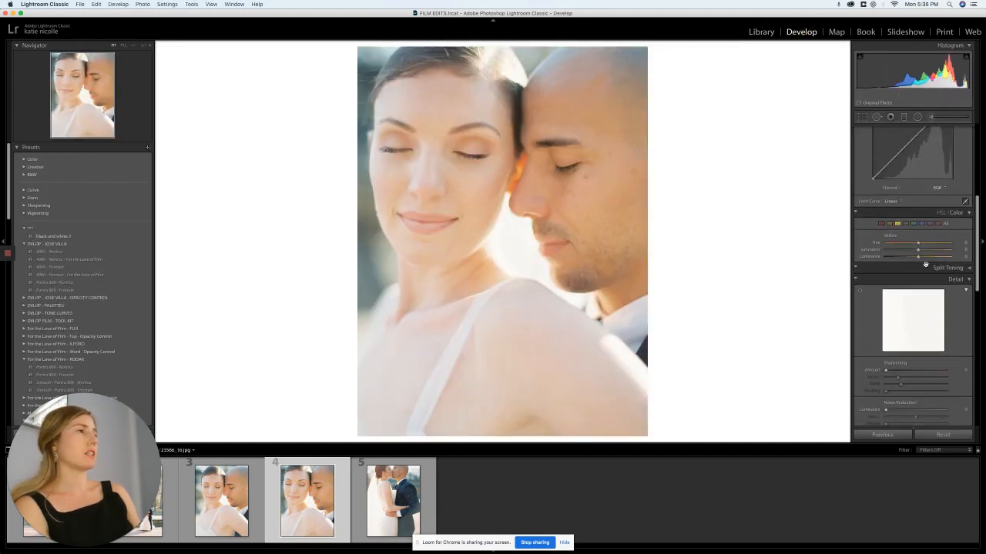
{"action": "left_click", "coordinate": [900, 307]}
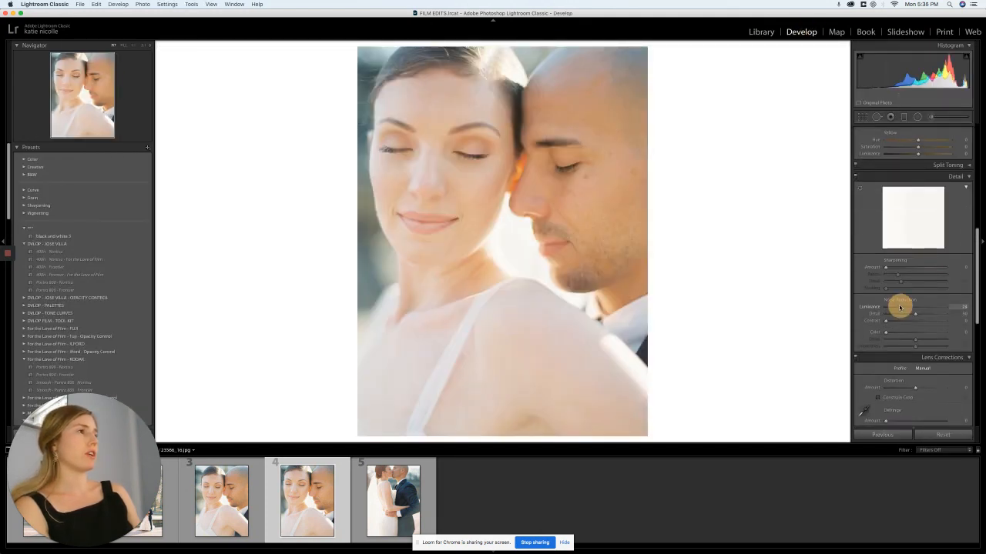
{"action": "left_click", "coordinate": [918, 267]}
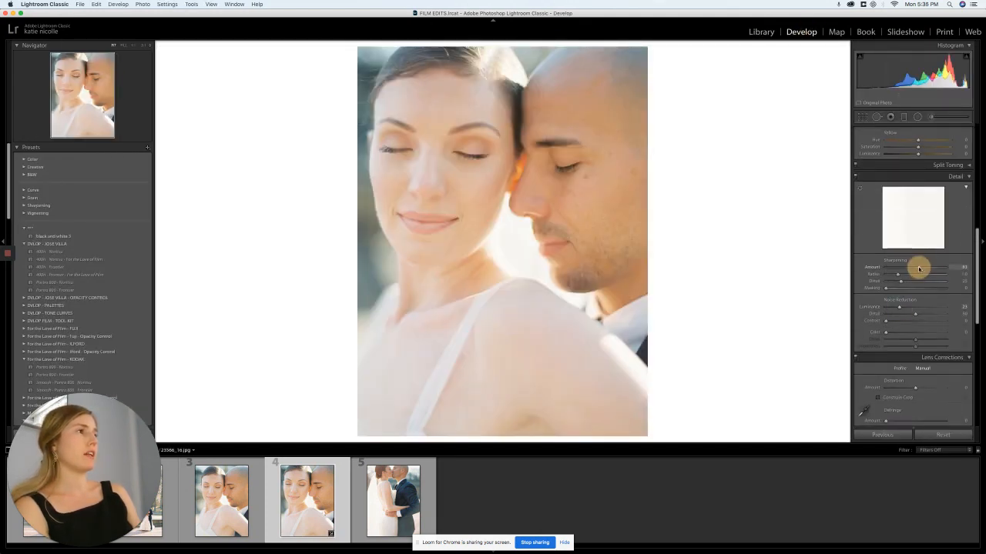
{"action": "left_click", "coordinate": [898, 307]}
Step: Check the couple's faces up close, then set the orange hue to -2, saturation to -5 and luminance to +16
{"action": "scroll", "coordinate": [897, 301], "scroll_direction": "up", "scroll_amount": 3}
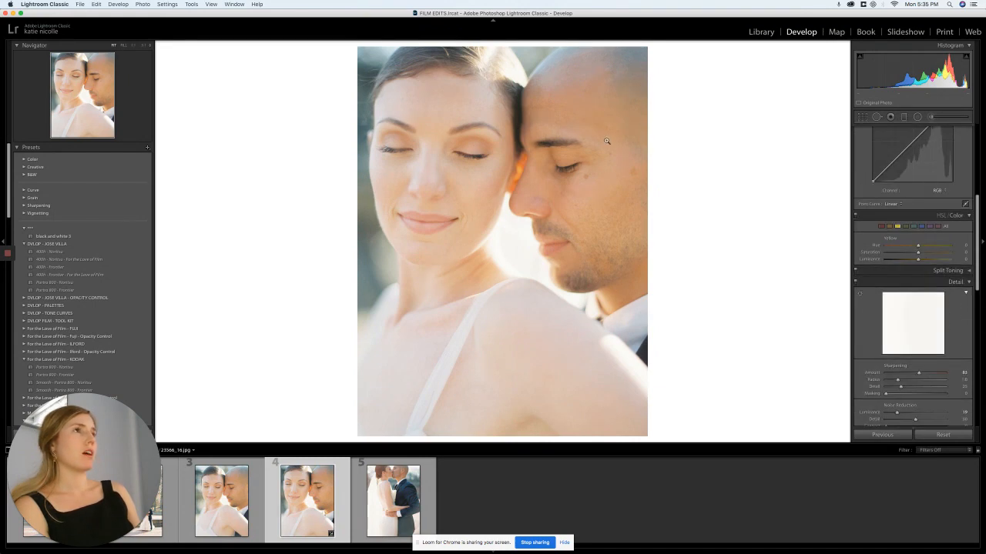
{"action": "left_click", "coordinate": [536, 139]}
{"action": "left_click", "coordinate": [516, 170]}
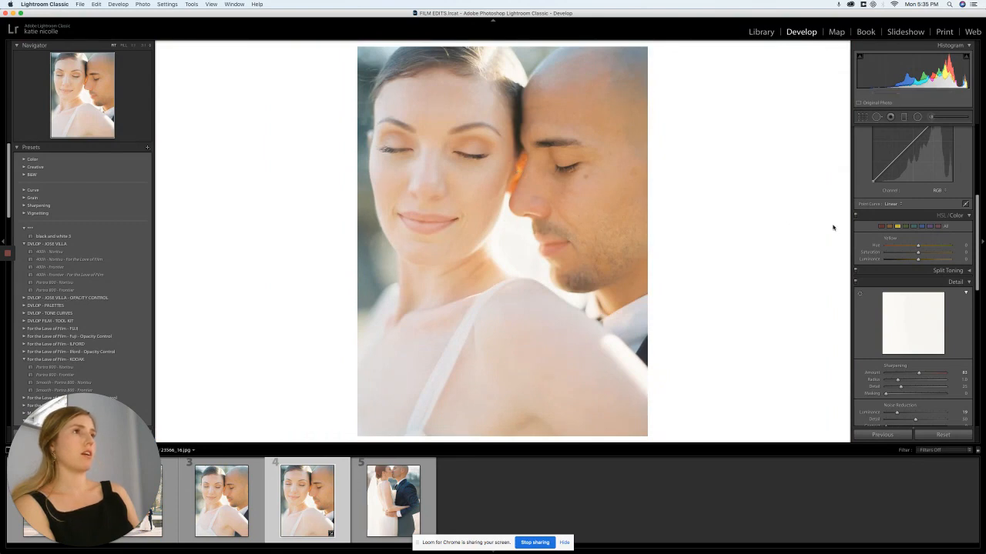
{"action": "left_click", "coordinate": [890, 225]}
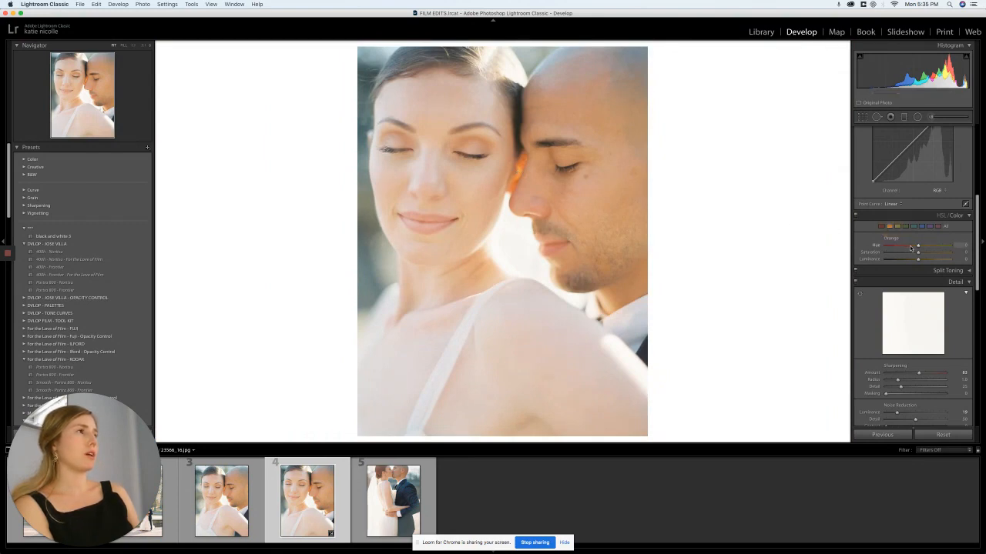
{"action": "mouse_move", "coordinate": [918, 245]}
{"action": "left_mouse_down"}
{"action": "mouse_move", "coordinate": [909, 246]}
{"action": "mouse_move", "coordinate": [920, 247]}
{"action": "mouse_move", "coordinate": [916, 254]}
{"action": "left_mouse_up"}
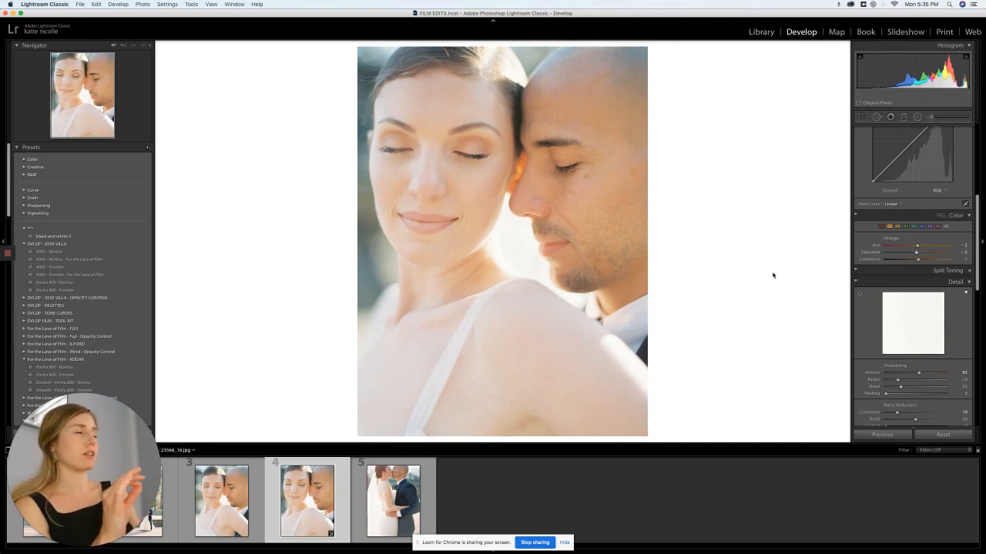
{"action": "left_click_drag", "start_coordinate": [922, 260], "coordinate": [921, 254]}
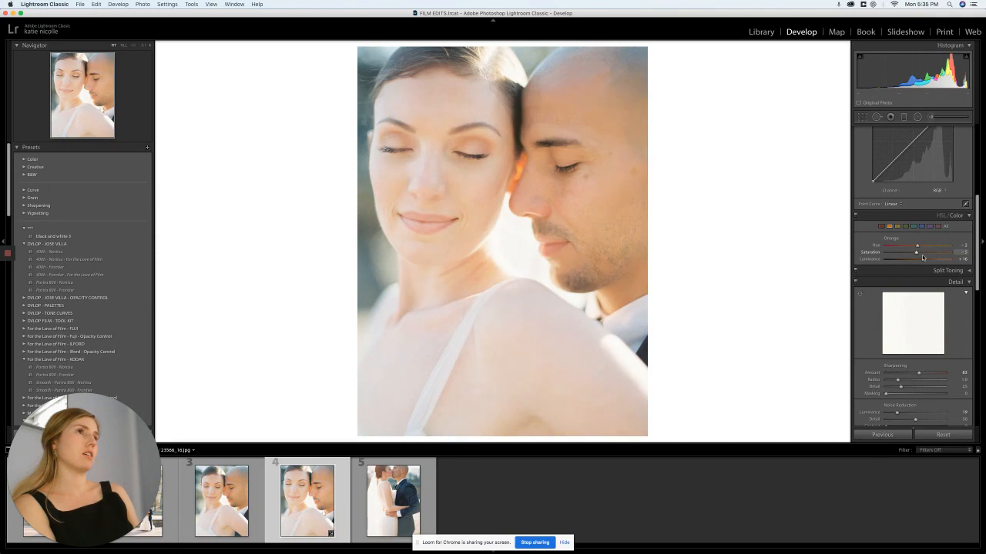
Step: Open the similar couple portrait 23566_13.jpg, apply the previous photo's settings, and inspect the bride's face up close
{"action": "left_click", "coordinate": [185, 490]}
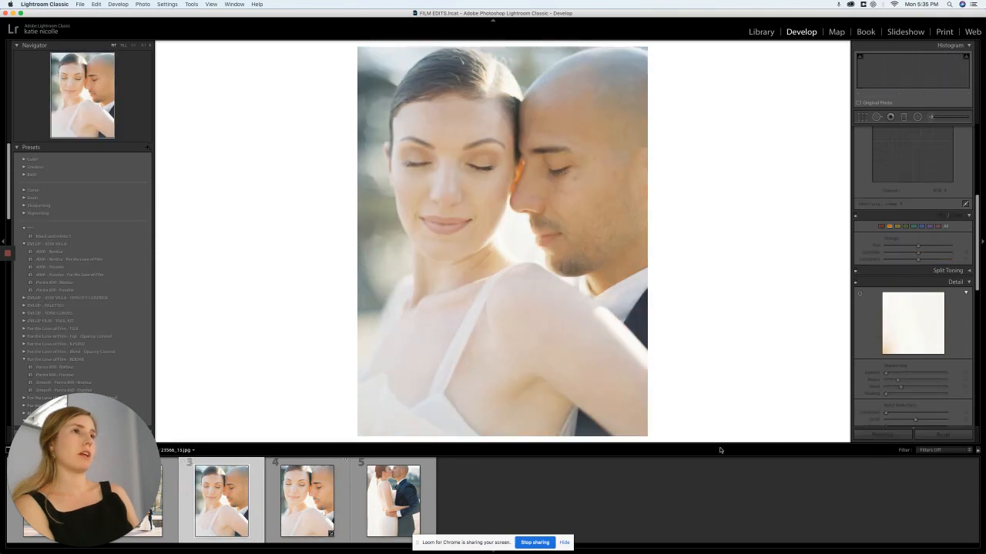
{"action": "left_click", "coordinate": [891, 435]}
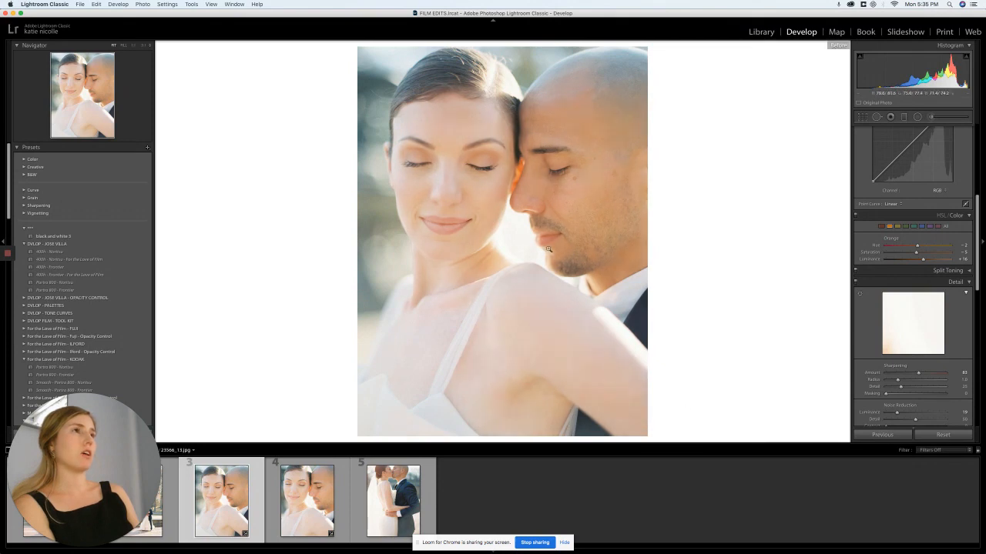
{"action": "left_click_drag", "start_coordinate": [492, 189], "coordinate": [594, 209]}
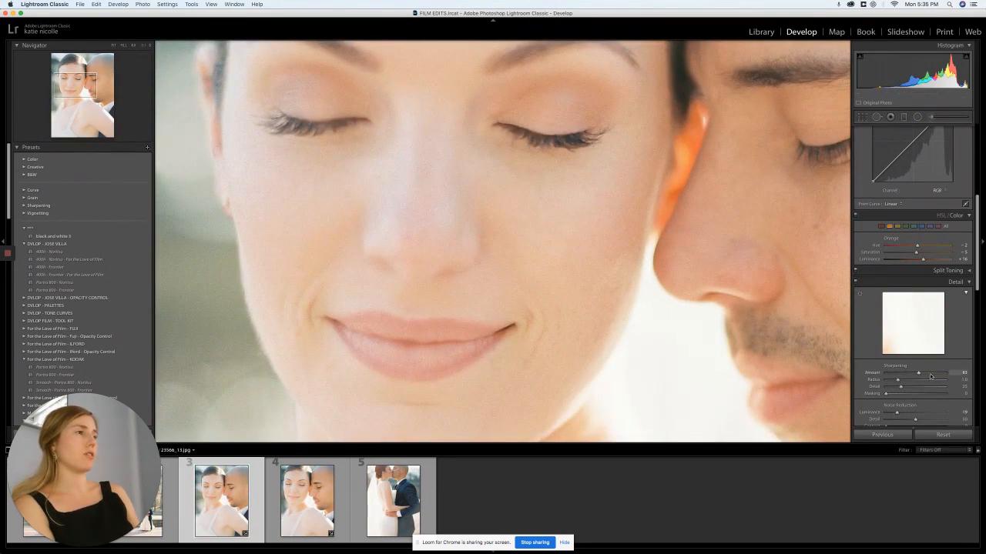
Step: Raise the portrait's sharpening amount to 87 and check the detail on the bride's eyes and forehead
{"action": "mouse_move", "coordinate": [918, 373]}
{"action": "left_mouse_down"}
{"action": "mouse_move", "coordinate": [935, 375]}
{"action": "mouse_move", "coordinate": [921, 375]}
{"action": "left_mouse_up"}
{"action": "left_click_drag", "start_coordinate": [605, 339], "coordinate": [595, 419]}
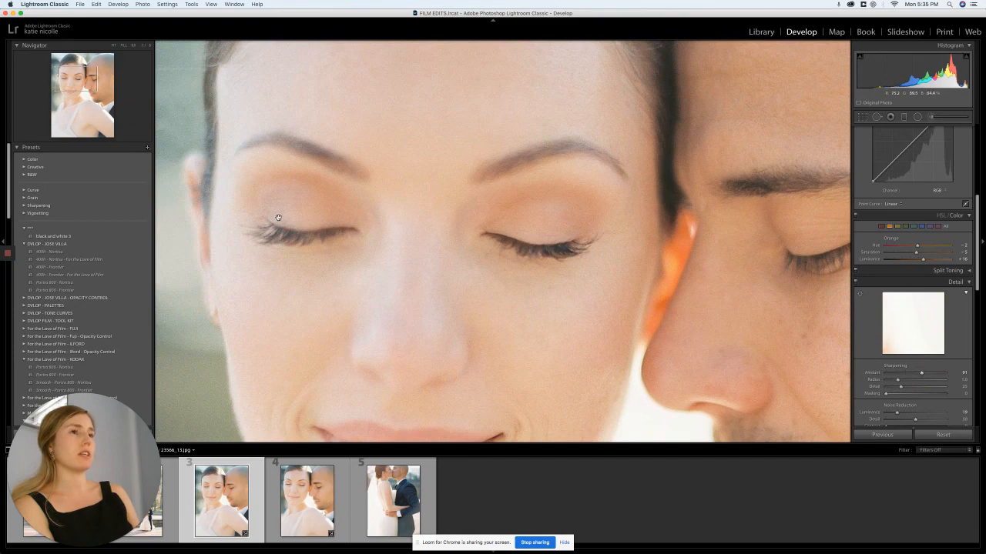
{"action": "left_click", "coordinate": [317, 225]}
Step: Open couple portrait 23566_16.jpg, inspect both faces up close, and set luminance noise reduction to 22
{"action": "key", "text": "Right"}
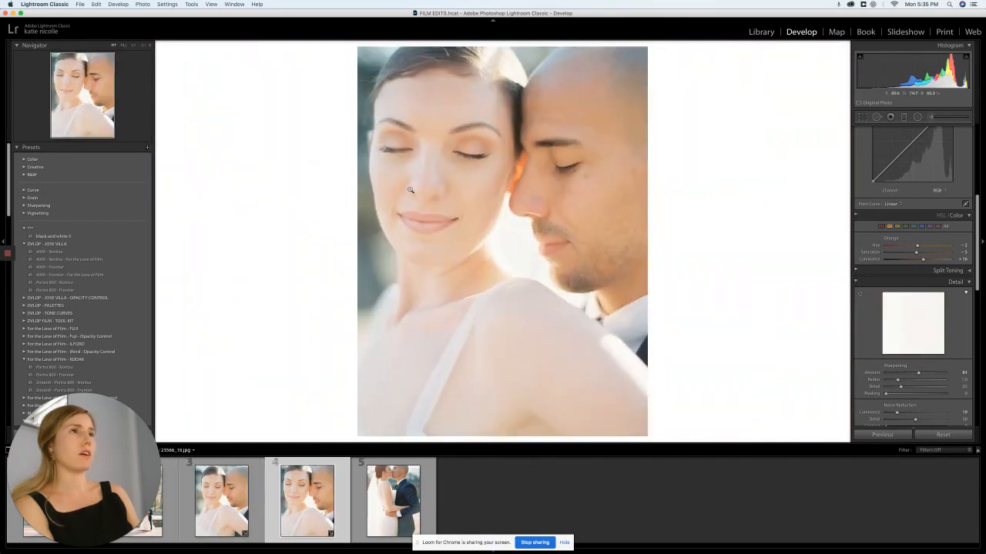
{"action": "left_click", "coordinate": [424, 143]}
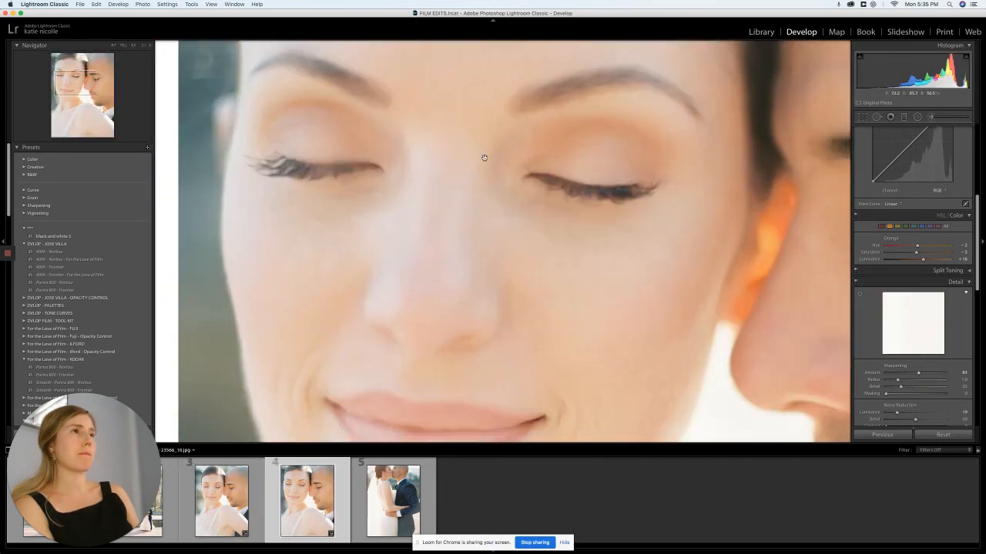
{"action": "left_click_drag", "start_coordinate": [492, 160], "coordinate": [363, 115]}
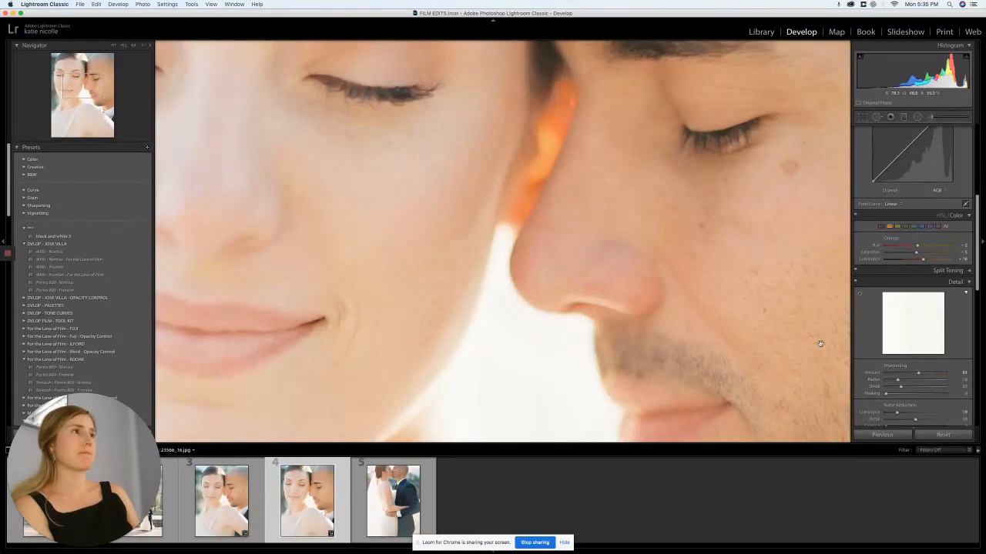
{"action": "left_click_drag", "start_coordinate": [895, 414], "coordinate": [871, 412]}
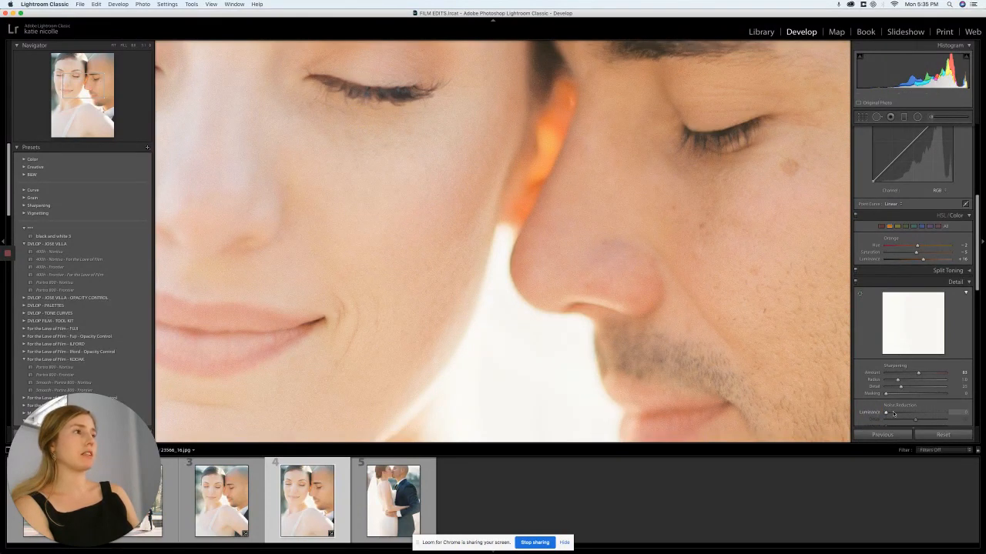
{"action": "left_click", "coordinate": [900, 413]}
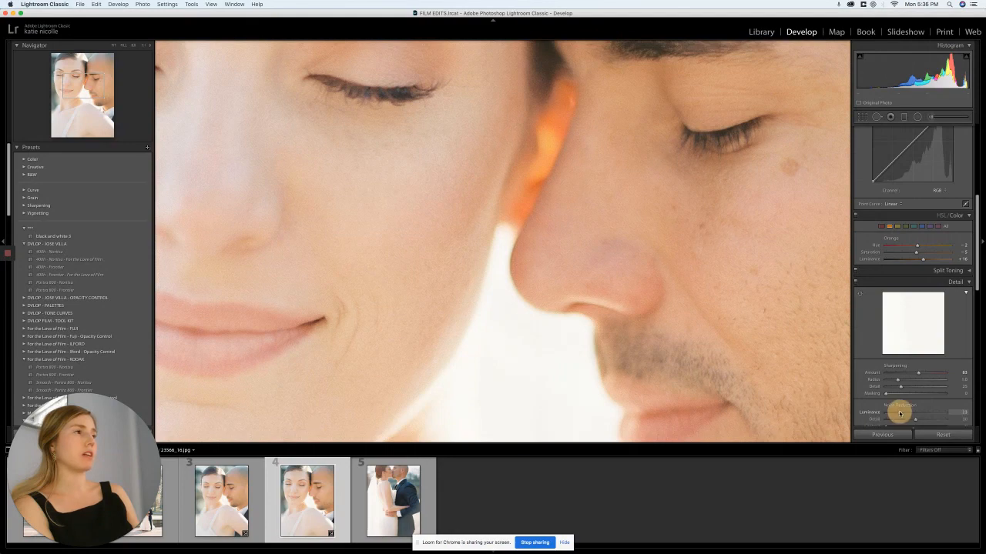
{"action": "left_click_drag", "start_coordinate": [899, 414], "coordinate": [898, 414]}
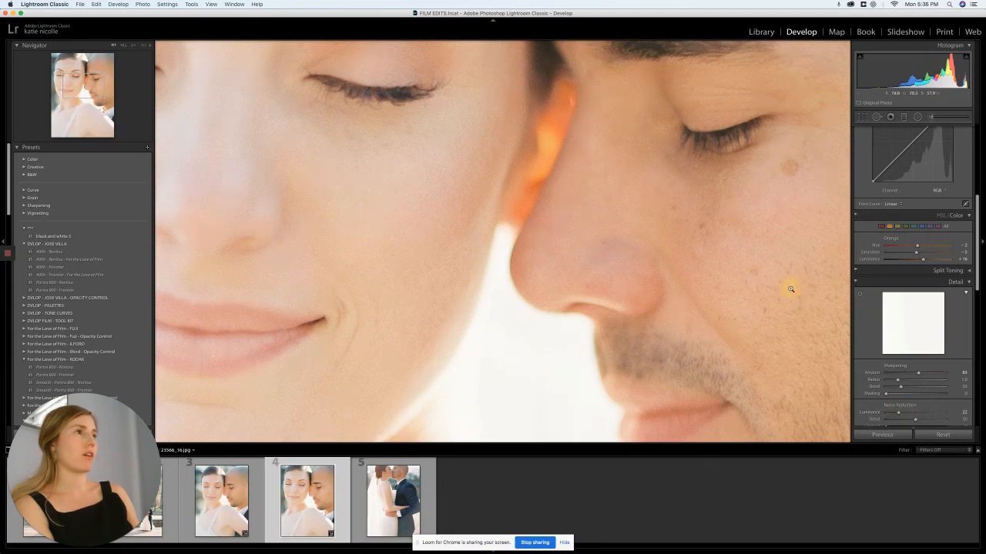
{"action": "left_click", "coordinate": [790, 289]}
{"action": "left_click", "coordinate": [587, 192]}
{"action": "left_click", "coordinate": [574, 205]}
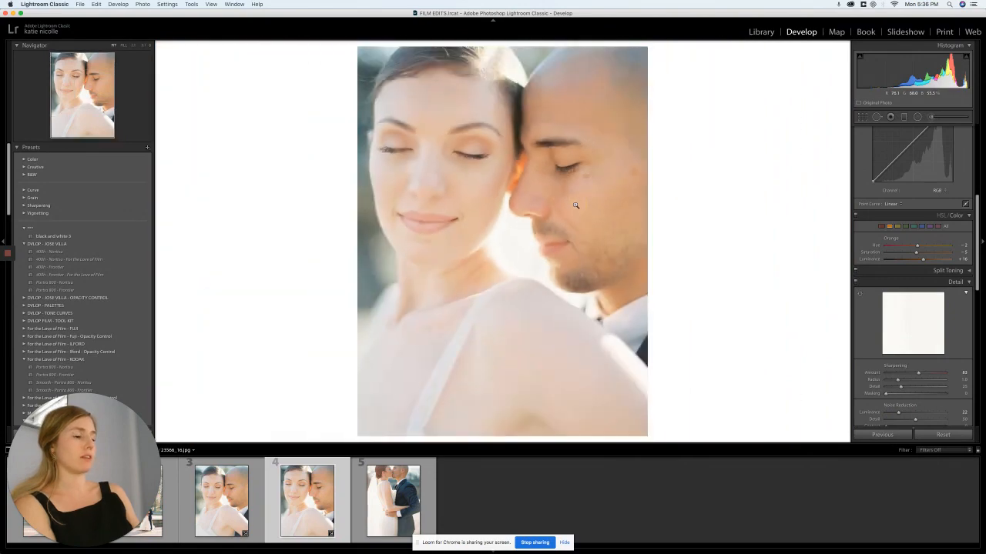
Step: Open the kissing couple photo 23568_16.jpg, inspect the skin tones up close, and set the orange hue to +10
{"action": "key", "text": "Right"}
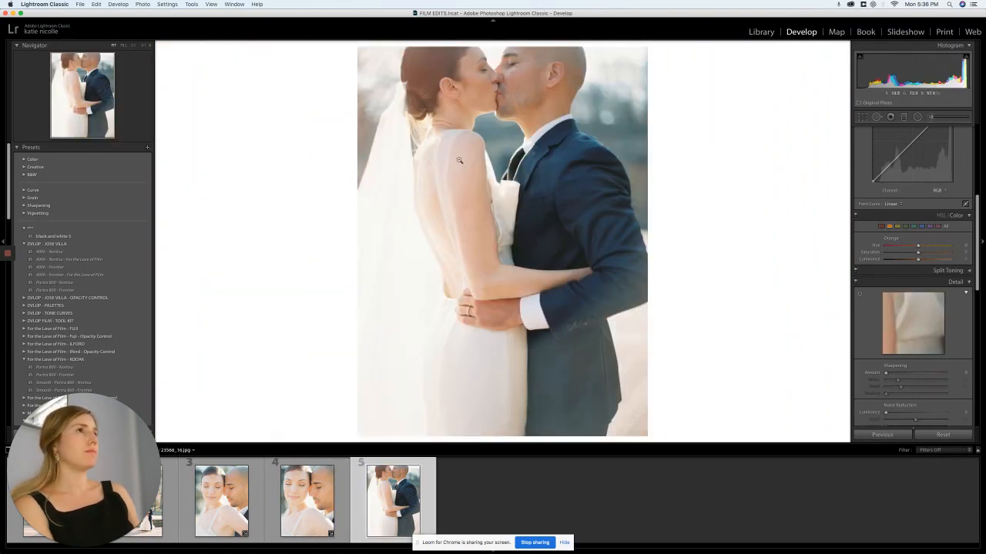
{"action": "left_click", "coordinate": [486, 118]}
{"action": "left_click", "coordinate": [489, 124]}
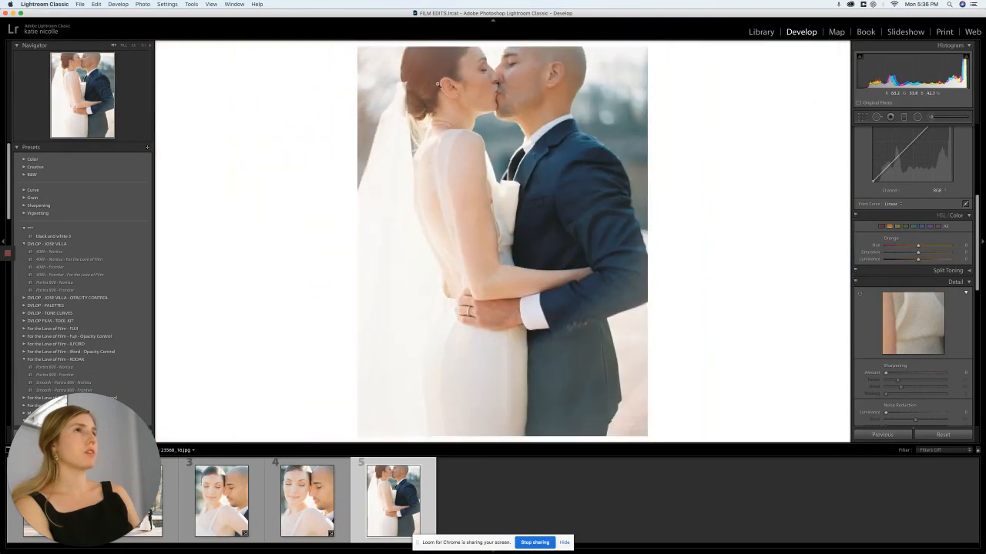
{"action": "left_click_drag", "start_coordinate": [435, 69], "coordinate": [441, 132]}
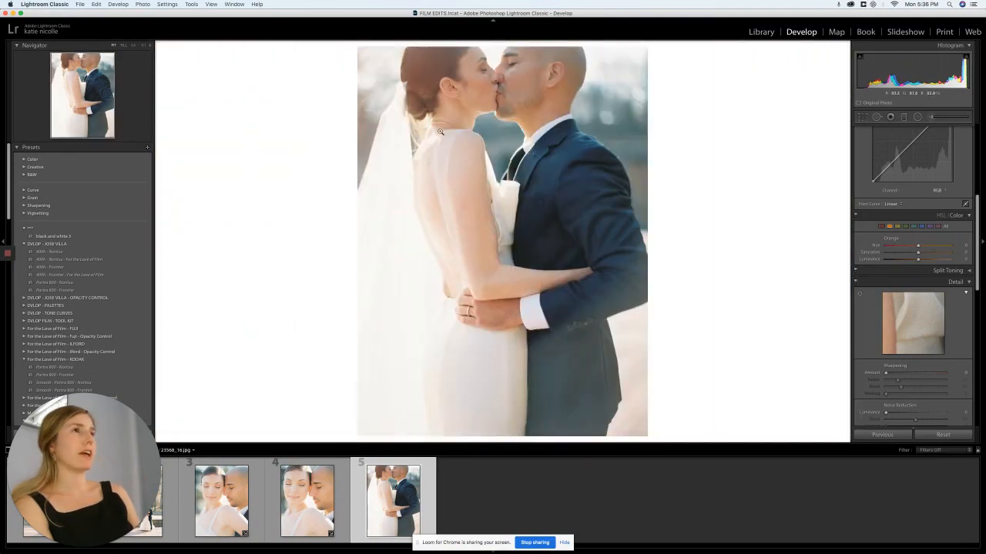
{"action": "left_click", "coordinate": [423, 57]}
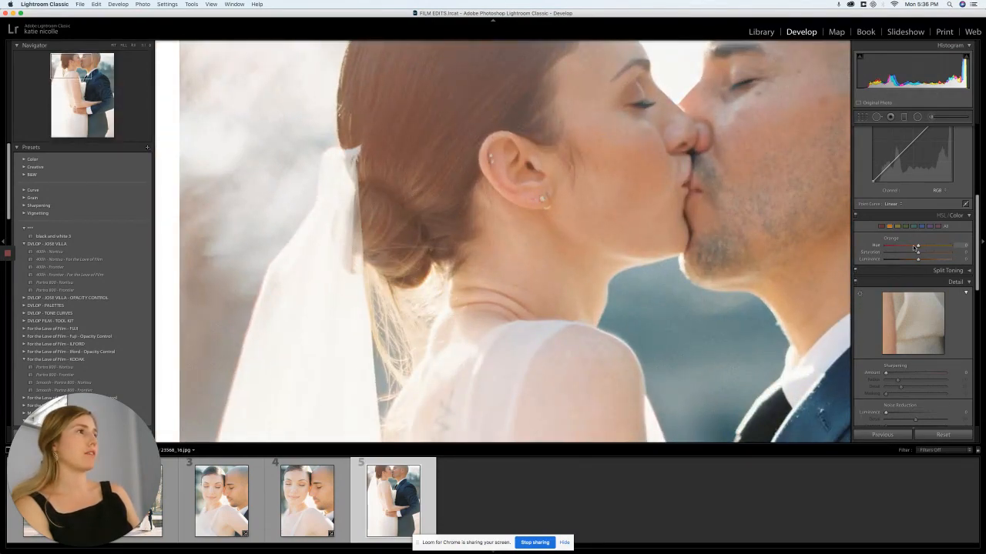
{"action": "left_click_drag", "start_coordinate": [918, 245], "coordinate": [919, 250]}
{"action": "left_click", "coordinate": [811, 194]}
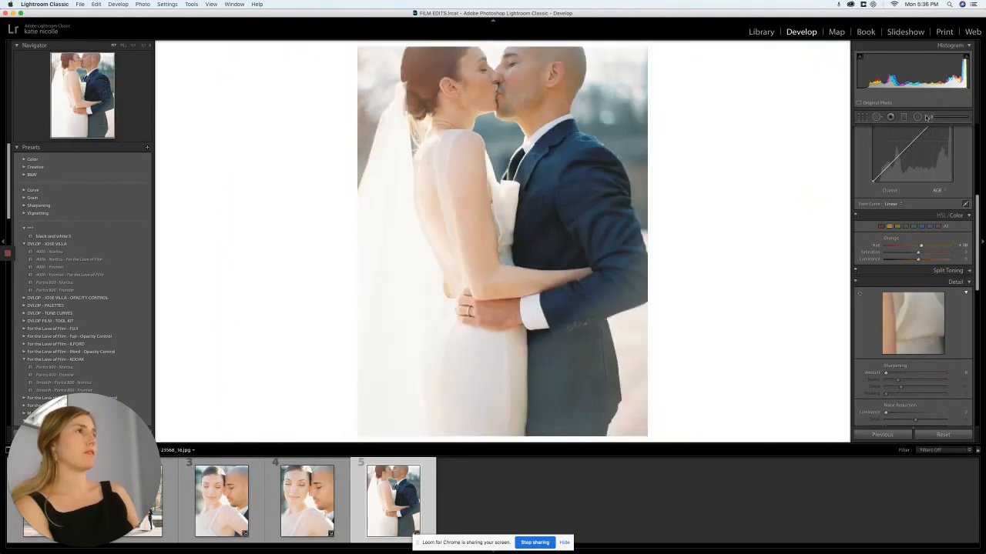
Step: Paint an adjustment brush stroke over the bride's hair, bringing its exposure, saturation and dehaze back to about neutral
{"action": "left_click", "coordinate": [931, 117]}
{"action": "mouse_move", "coordinate": [434, 51]}
{"action": "left_mouse_down"}
{"action": "mouse_move", "coordinate": [413, 90]}
{"action": "mouse_move", "coordinate": [409, 65]}
{"action": "mouse_move", "coordinate": [409, 98]}
{"action": "mouse_move", "coordinate": [451, 46]}
{"action": "mouse_move", "coordinate": [416, 108]}
{"action": "mouse_move", "coordinate": [419, 68]}
{"action": "mouse_move", "coordinate": [442, 53]}
{"action": "left_mouse_up"}
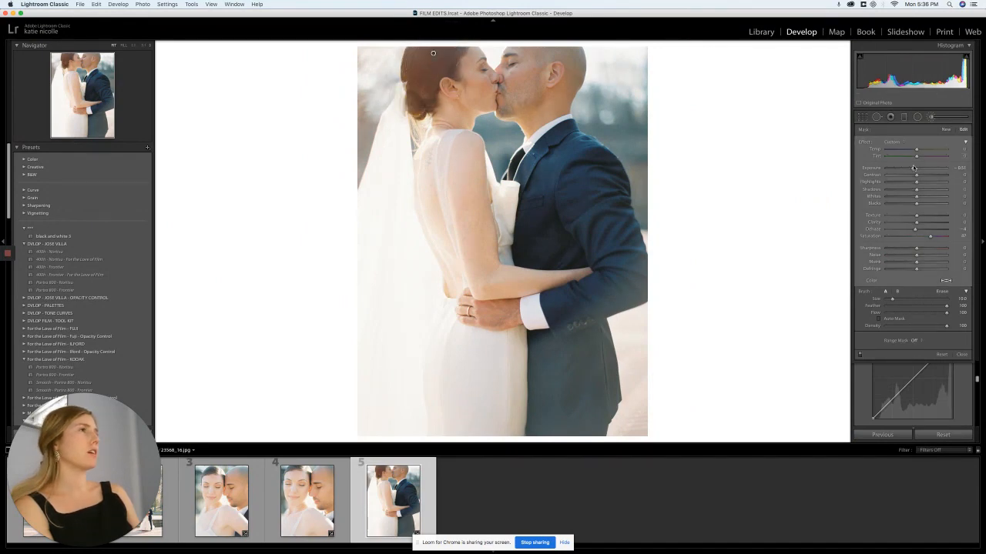
{"action": "left_click_drag", "start_coordinate": [914, 167], "coordinate": [915, 167]}
{"action": "left_click", "coordinate": [917, 237]}
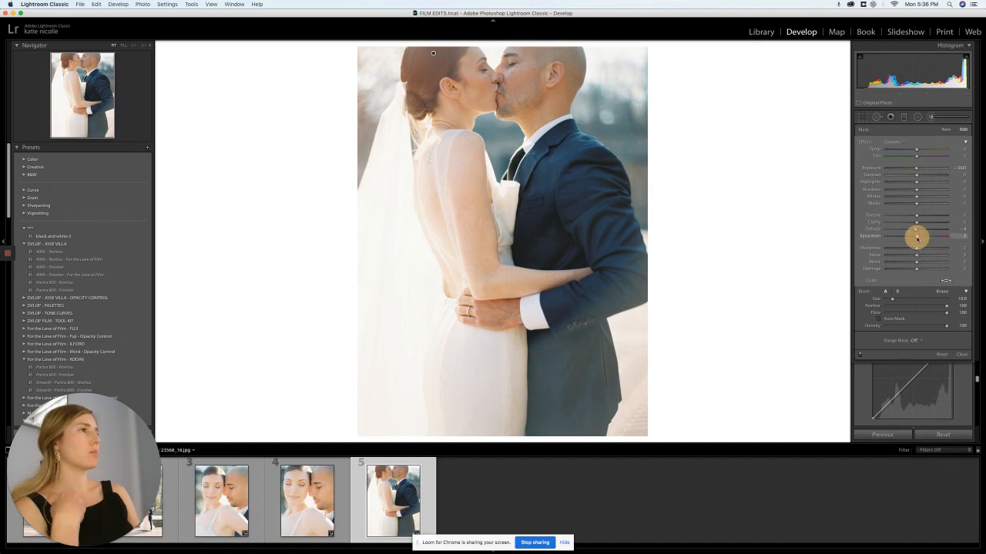
{"action": "left_click", "coordinate": [915, 228]}
Step: Compare with the original, then set the hair brush's saturation to -24 and tint to -20, and cool its temperature slightly
{"action": "key", "text": "backslash"}
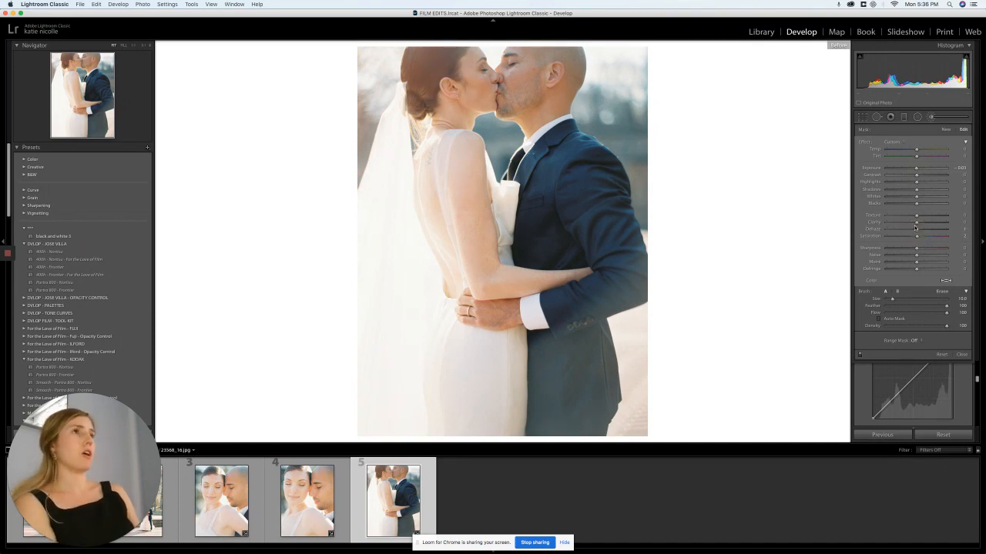
{"action": "key", "text": "backslash"}
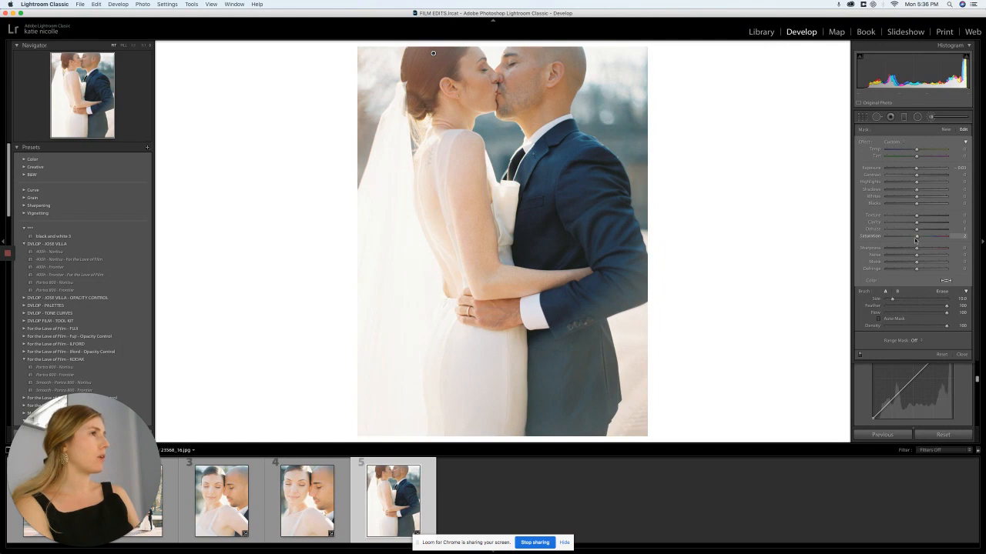
{"action": "left_click_drag", "start_coordinate": [917, 239], "coordinate": [909, 236]}
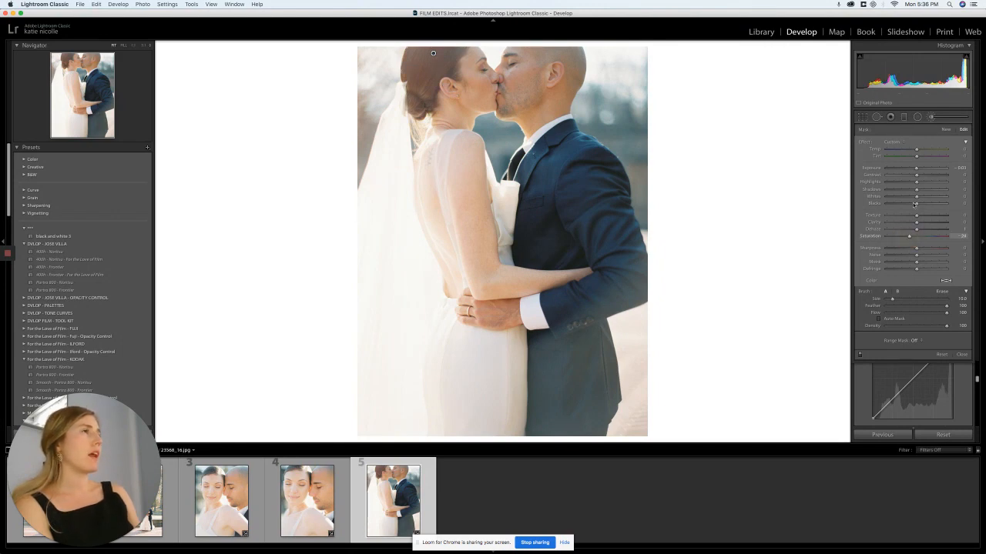
{"action": "left_click", "coordinate": [917, 157]}
{"action": "mouse_move", "coordinate": [916, 157]}
{"action": "left_mouse_down"}
{"action": "mouse_move", "coordinate": [904, 160]}
{"action": "mouse_move", "coordinate": [916, 151]}
{"action": "left_mouse_up"}
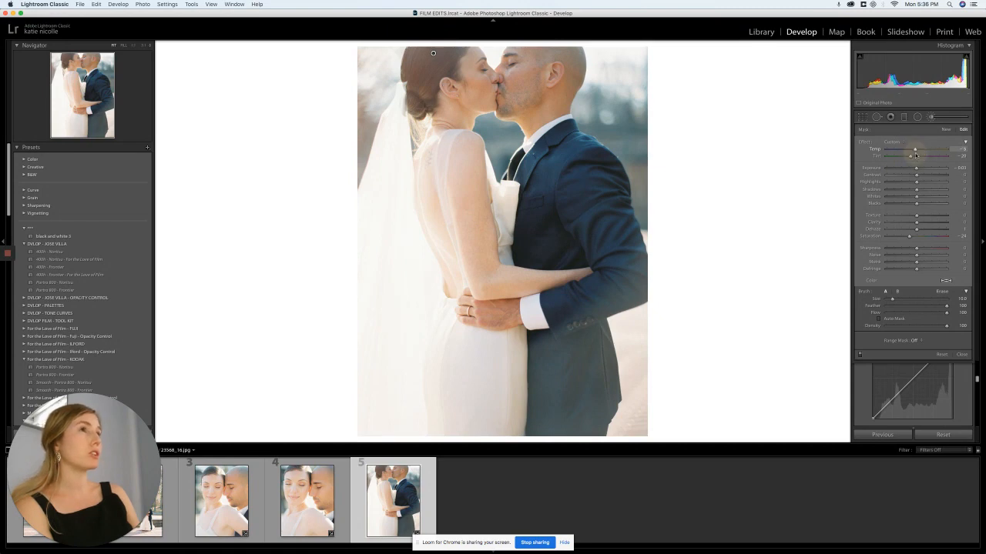
Step: Compare the bride's hair with and without the brush adjustment
{"action": "left_click", "coordinate": [859, 355]}
{"action": "left_click", "coordinate": [858, 355]}
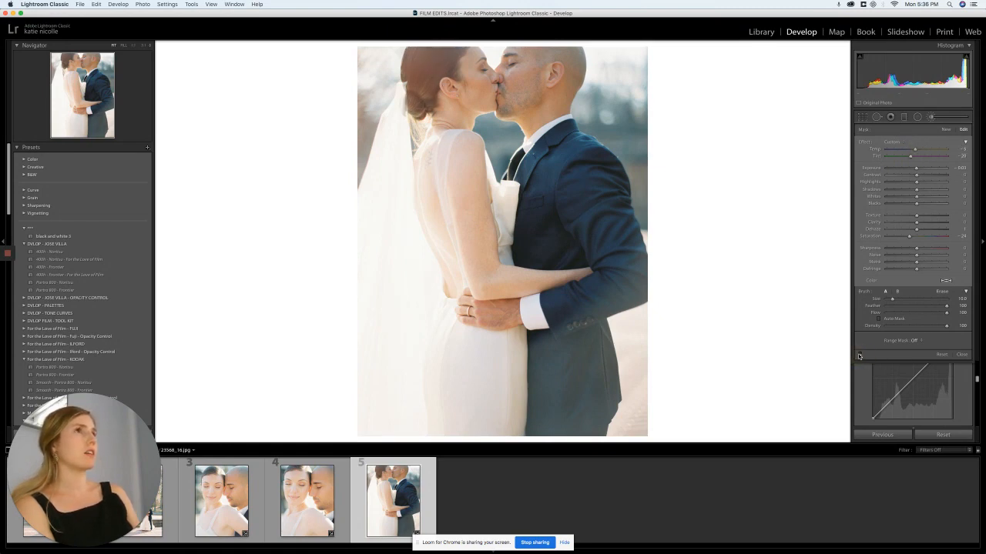
{"action": "left_click", "coordinate": [858, 355]}
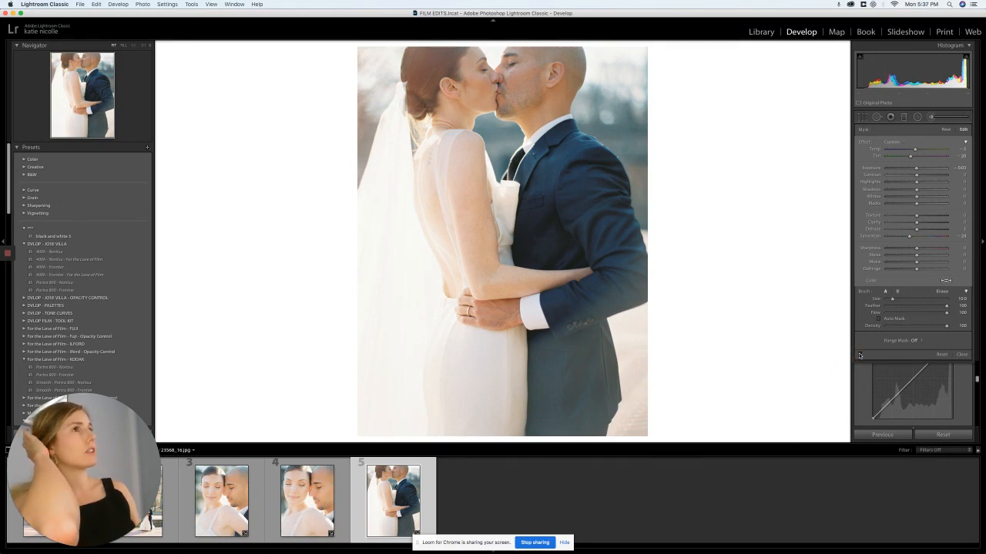
{"action": "left_click", "coordinate": [859, 355]}
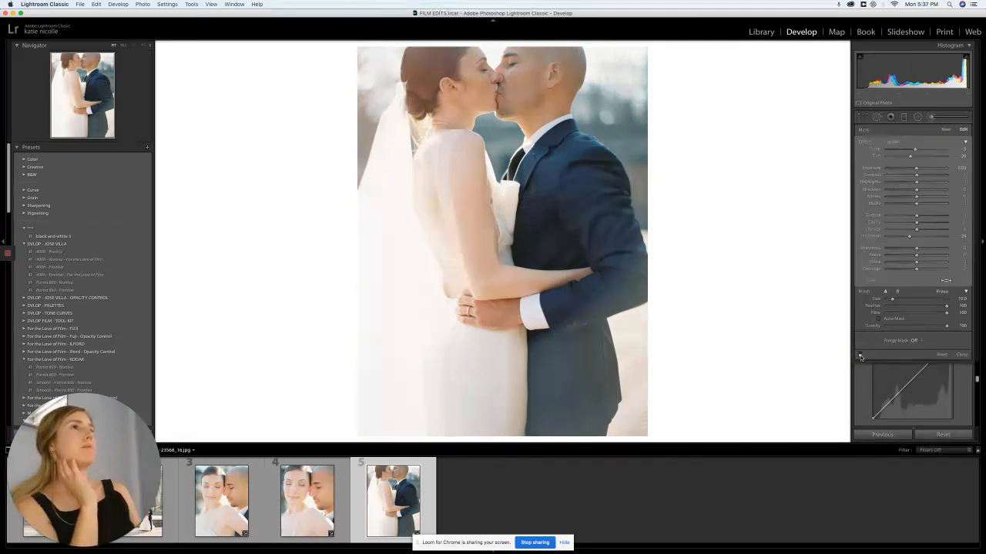
{"action": "left_click", "coordinate": [860, 355]}
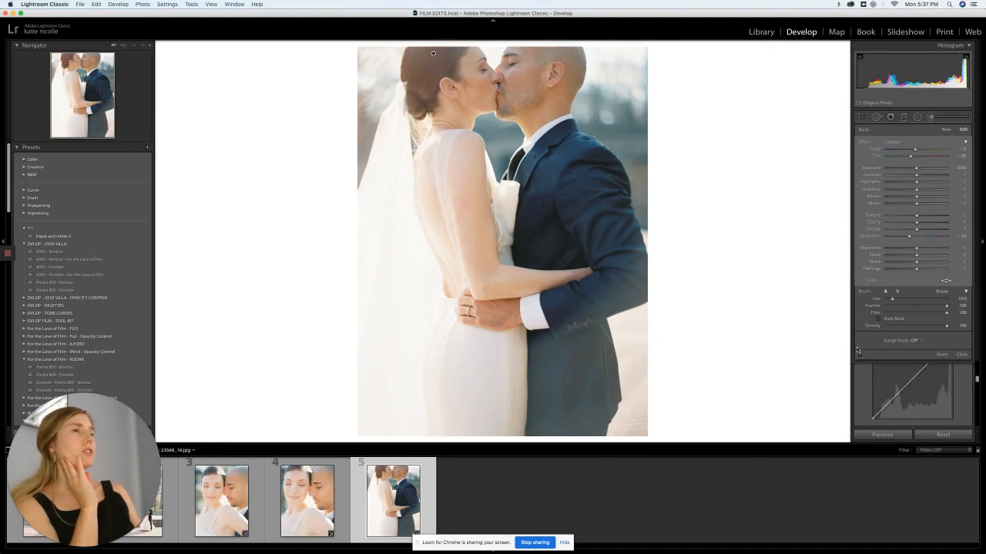
{"action": "scroll", "coordinate": [860, 397], "scroll_direction": "down", "scroll_amount": 3}
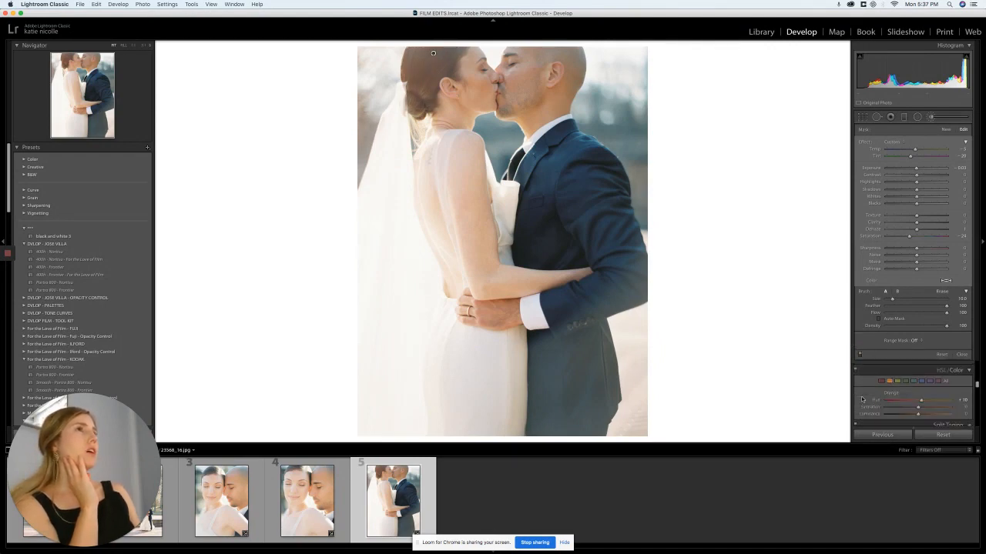
Step: Finish the brush adjustment and fine-tune the dehaze of the whole kissing photo
{"action": "left_click", "coordinate": [961, 355]}
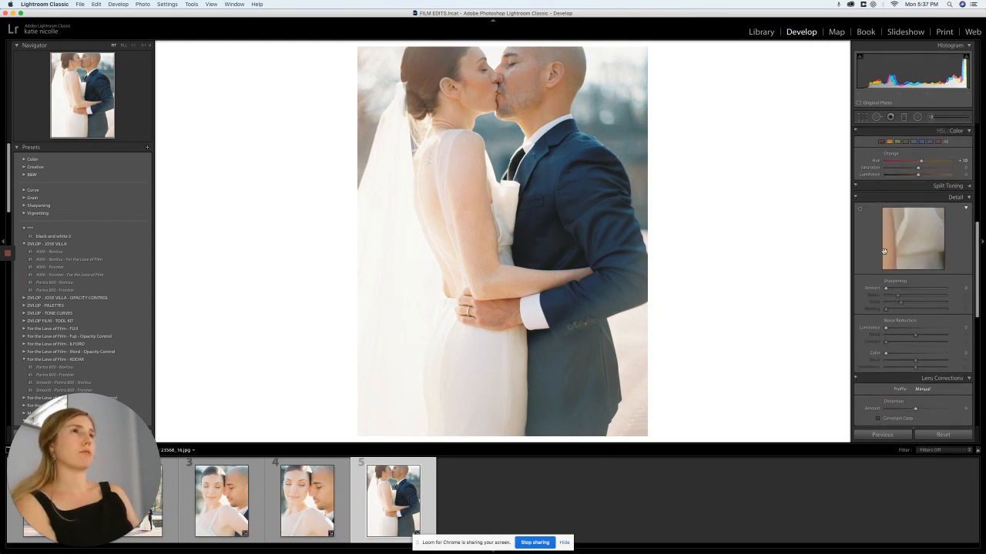
{"action": "scroll", "coordinate": [883, 250], "scroll_direction": "up", "scroll_amount": 10}
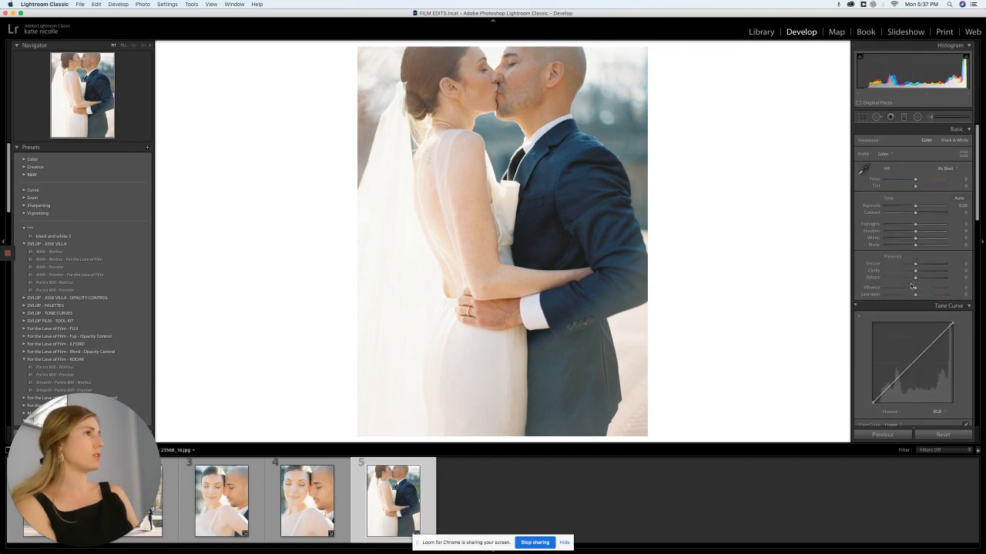
{"action": "mouse_move", "coordinate": [914, 277]}
{"action": "left_mouse_down"}
{"action": "mouse_move", "coordinate": [902, 278]}
{"action": "mouse_move", "coordinate": [931, 282]}
{"action": "mouse_move", "coordinate": [915, 281]}
{"action": "left_mouse_up"}
Step: Switch to the FRANCE collection, compare its garden photos, and open 34859_02.jpg of the woman on the lawn for developing
{"action": "key", "text": "g"}
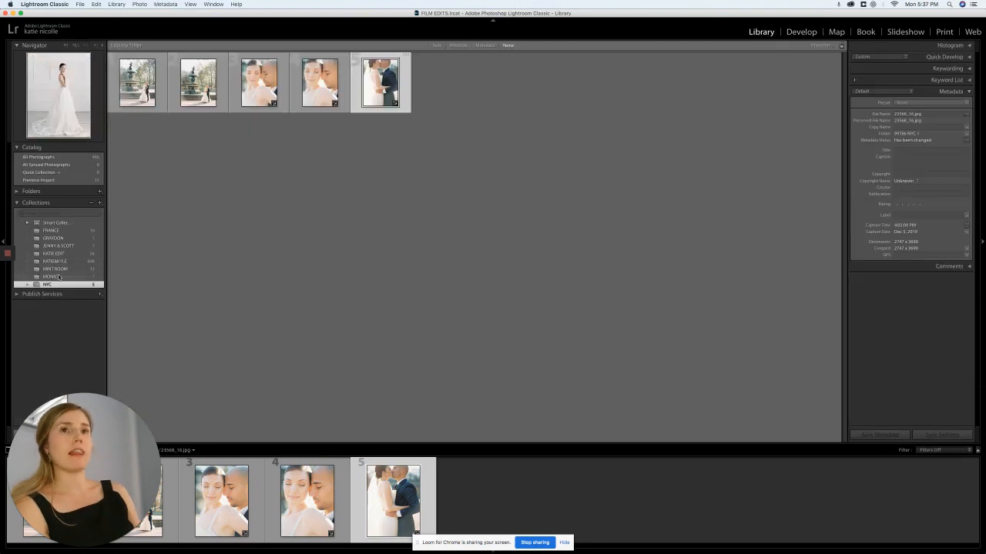
{"action": "left_click", "coordinate": [53, 276]}
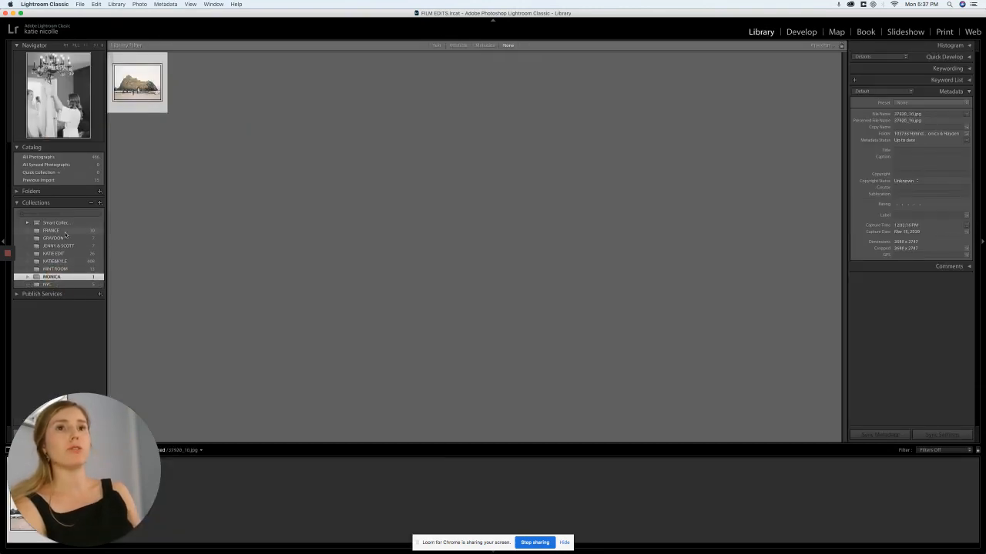
{"action": "left_click", "coordinate": [65, 230]}
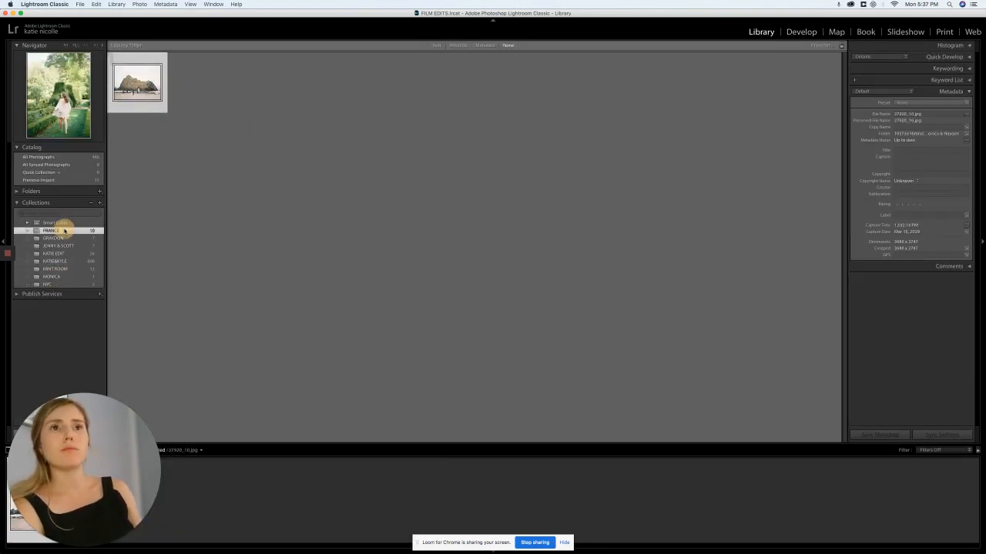
{"action": "left_click", "coordinate": [796, 32]}
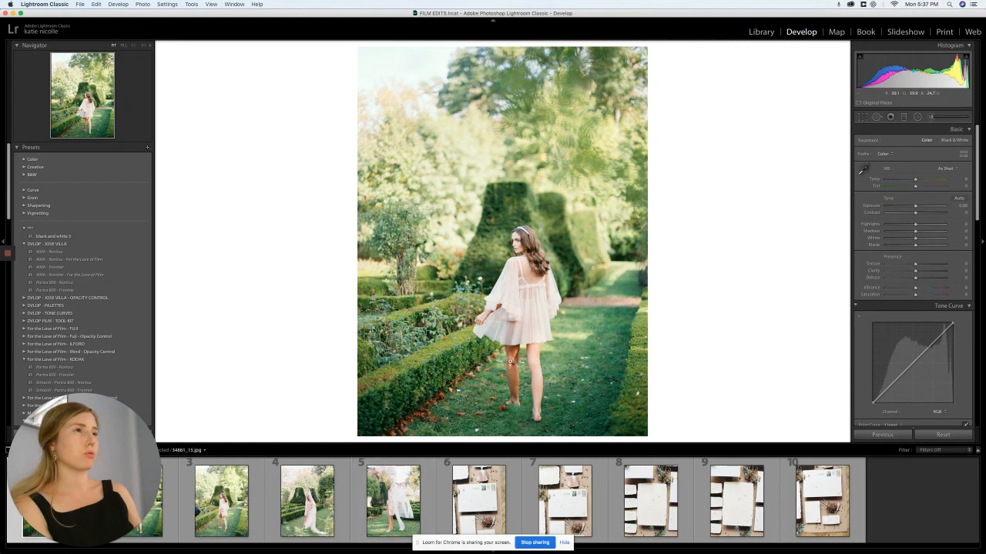
{"action": "left_click", "coordinate": [400, 496]}
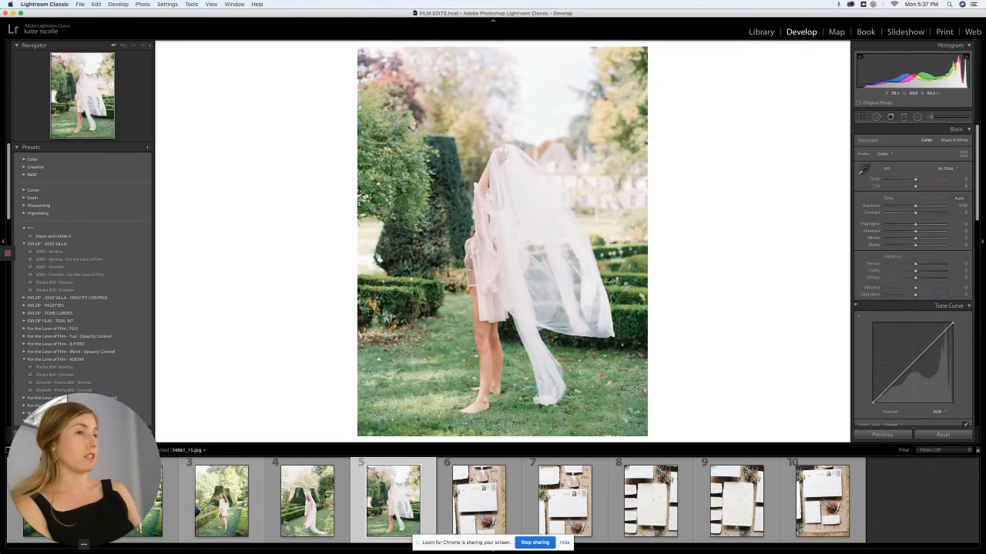
{"action": "left_click", "coordinate": [261, 520]}
{"action": "key", "text": "Left"}
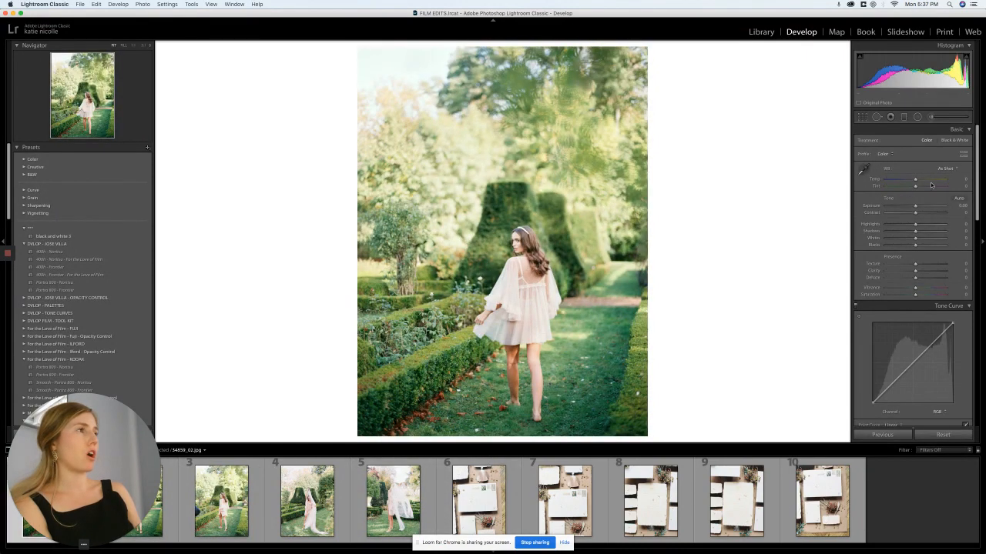
Step: Lift the garden photo's midtones slightly with the tone curve, set contrast to -11, and shift the tint toward magenta
{"action": "scroll", "coordinate": [920, 332], "scroll_direction": "down", "scroll_amount": 2}
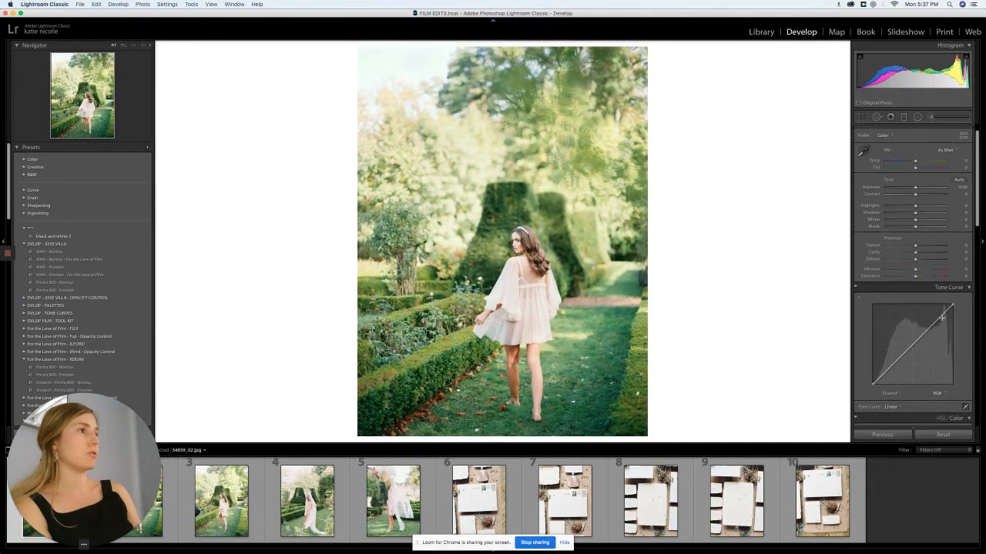
{"action": "left_click_drag", "start_coordinate": [941, 317], "coordinate": [910, 344]}
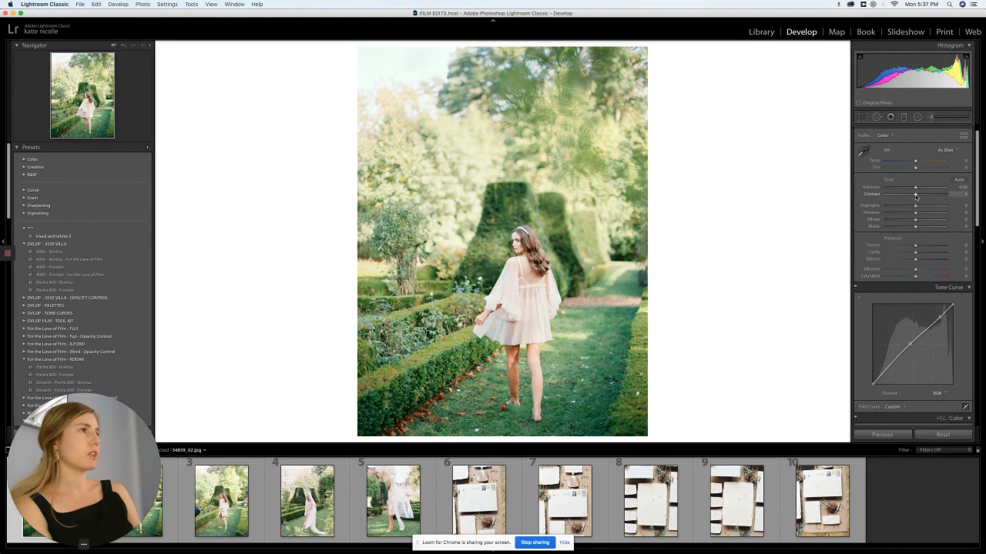
{"action": "left_click_drag", "start_coordinate": [912, 196], "coordinate": [920, 173]}
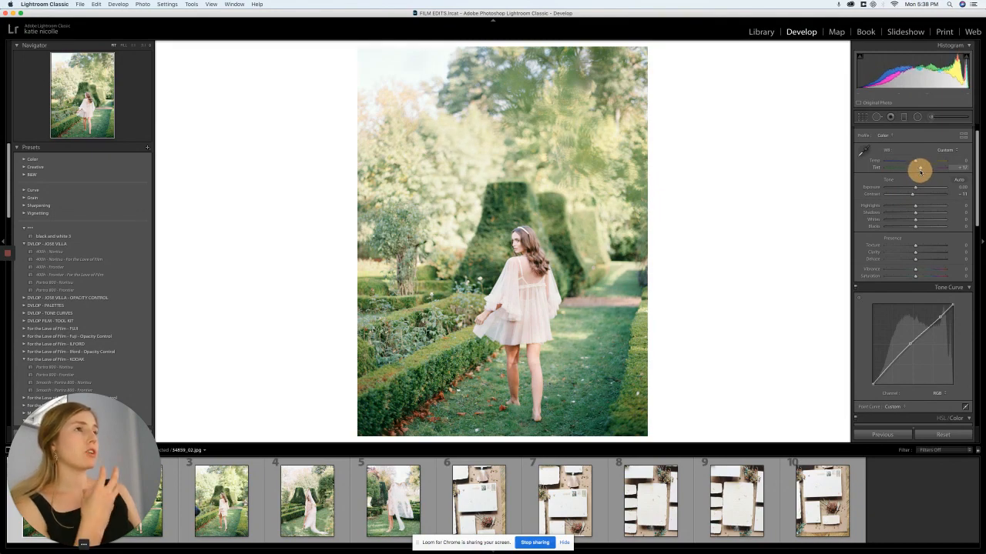
Step: Set the garden photo's tint to +14, green saturation to -25 and green luminance to -12, and anchor the tone curve's shadows
{"action": "left_click_drag", "start_coordinate": [921, 171], "coordinate": [919, 169]}
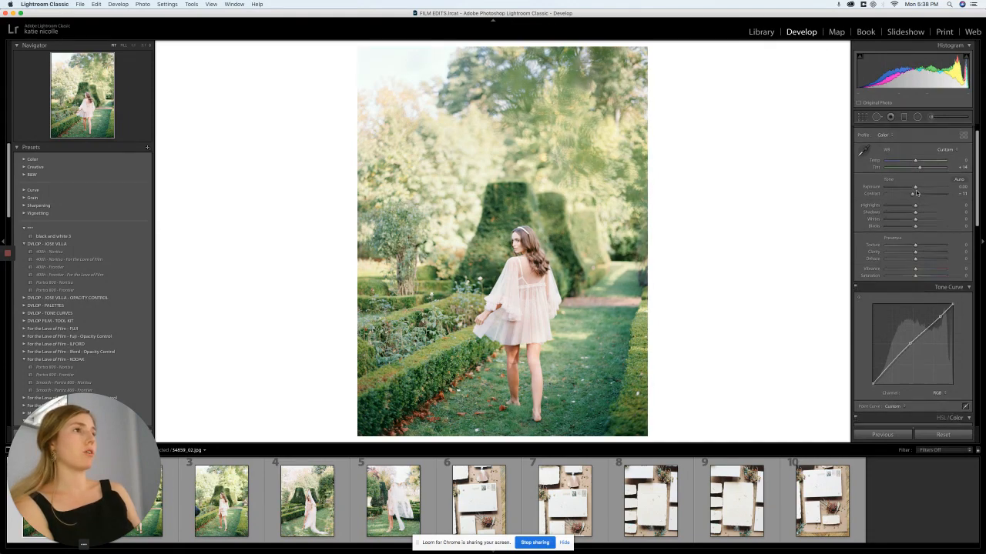
{"action": "scroll", "coordinate": [915, 231], "scroll_direction": "down", "scroll_amount": 5}
{"action": "left_click", "coordinate": [906, 278]}
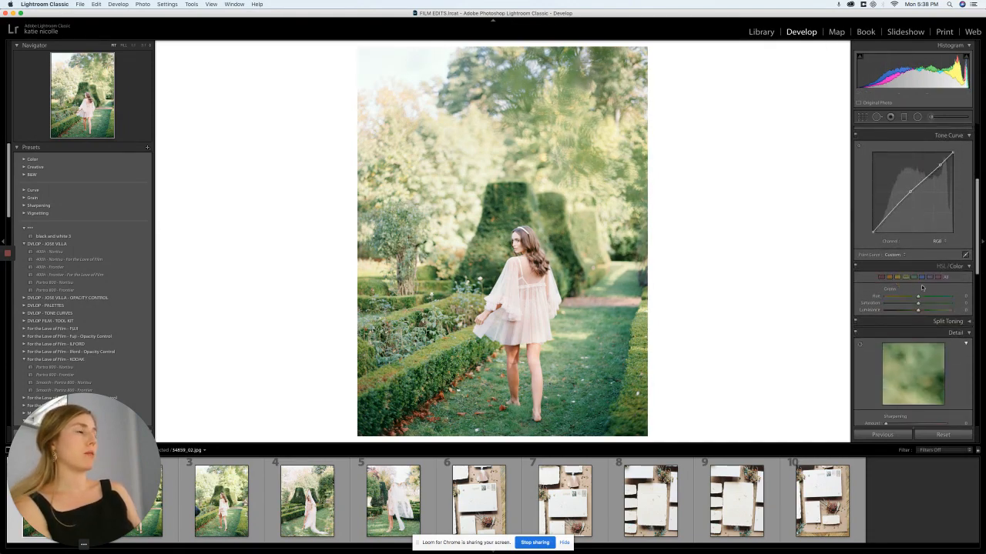
{"action": "left_click_drag", "start_coordinate": [909, 304], "coordinate": [914, 312]}
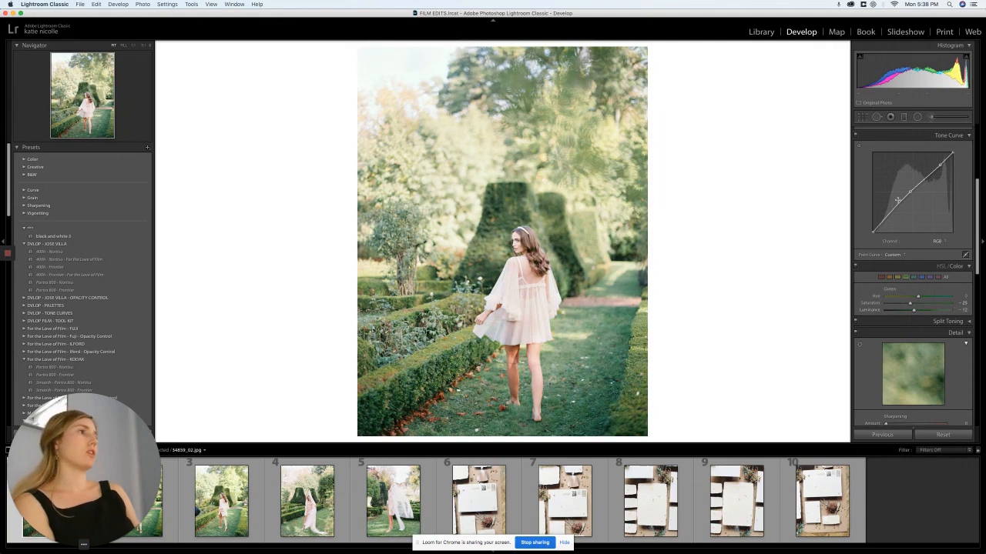
{"action": "left_click", "coordinate": [884, 220]}
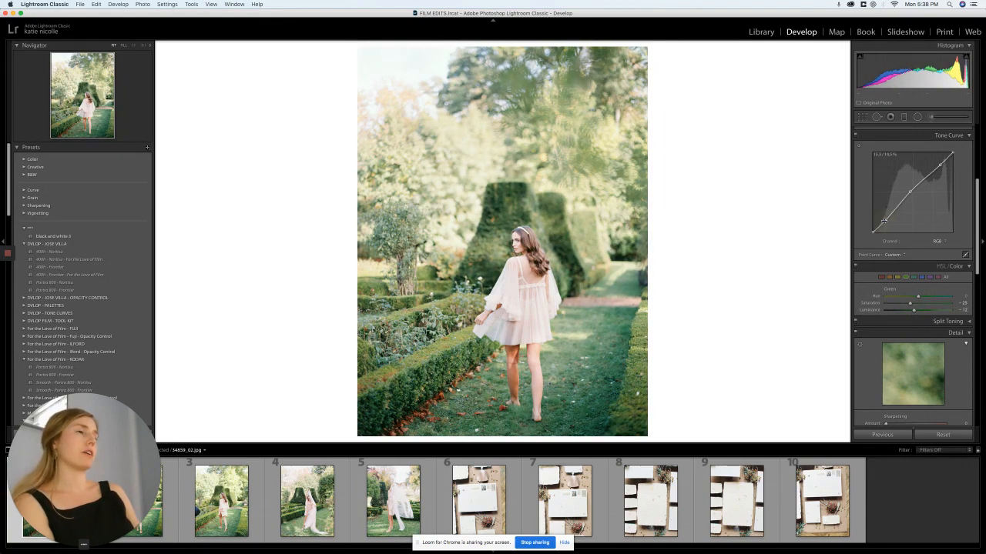
Step: Apply the same develop settings to the next garden photo, 34859_06.jpg
{"action": "key", "text": "Right"}
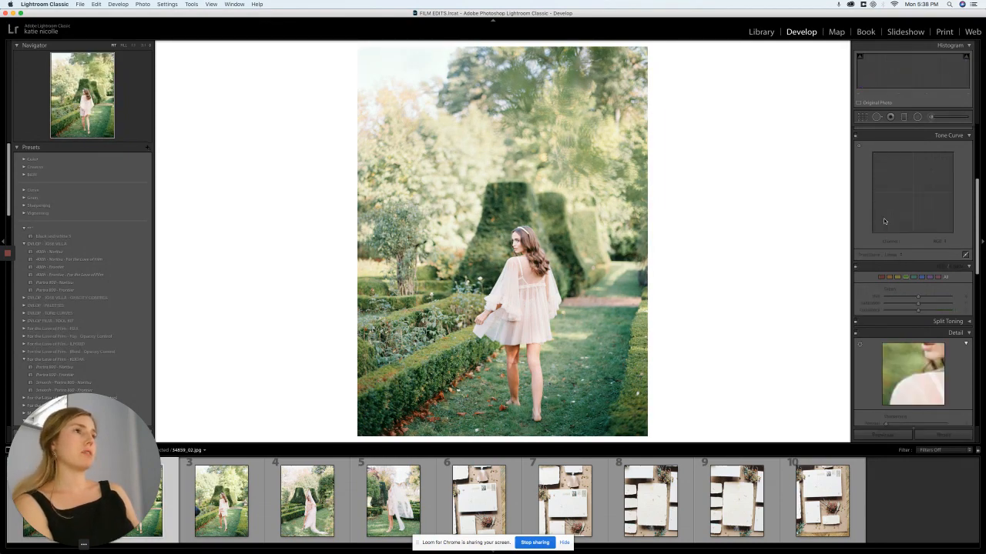
{"action": "left_click", "coordinate": [882, 435]}
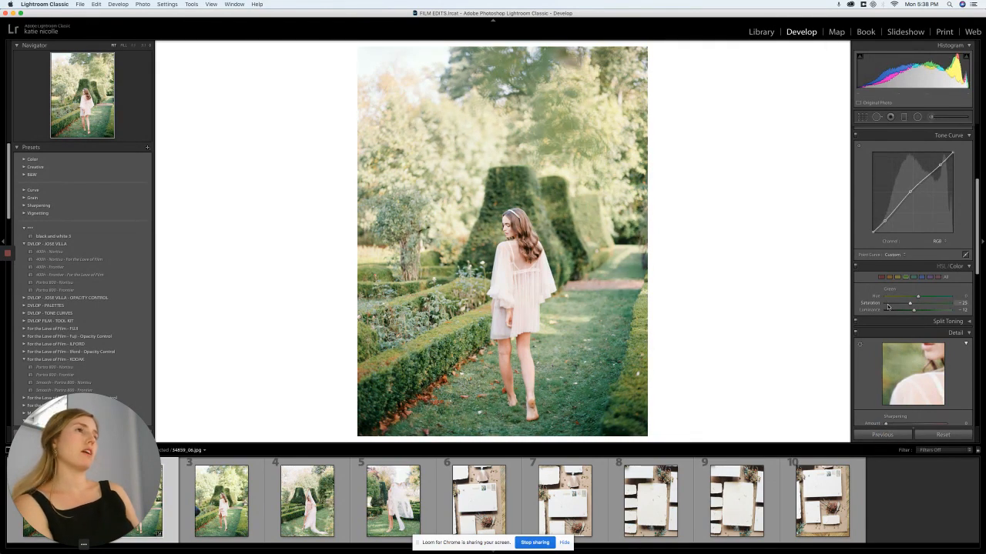
Step: Open the invitation photo 34882_08.jpg and lower its highlights and midtones with the tone curve while holding the shadows
{"action": "left_click", "coordinate": [502, 501]}
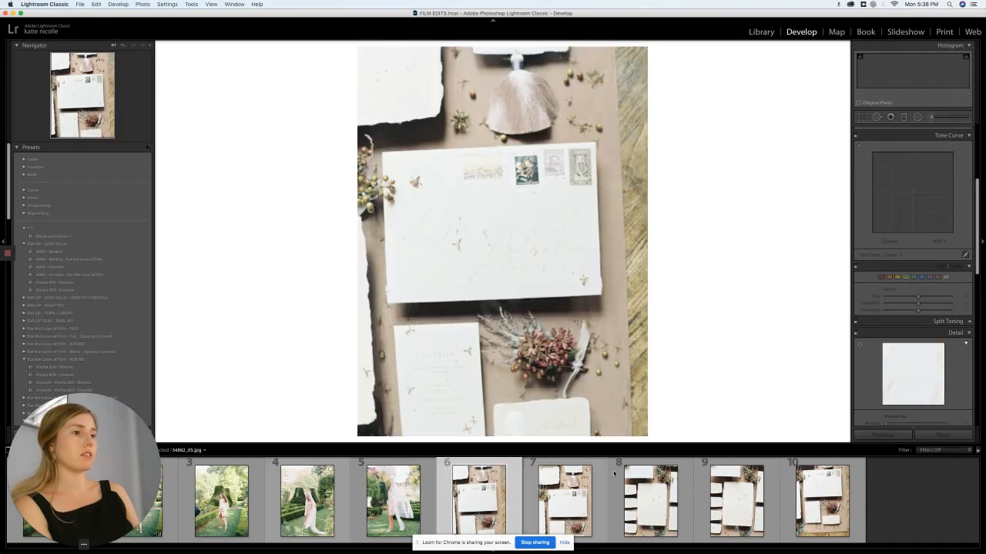
{"action": "left_click", "coordinate": [661, 514]}
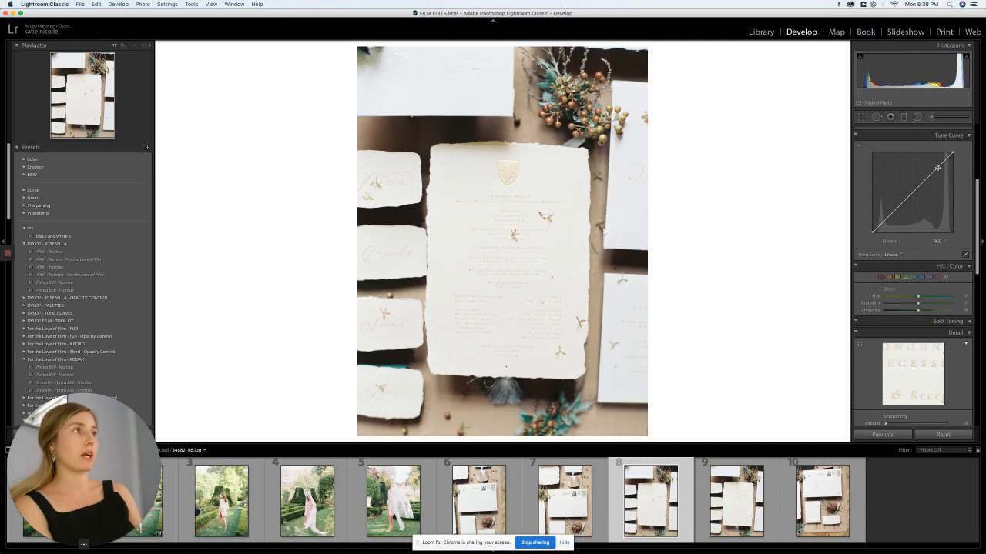
{"action": "left_click_drag", "start_coordinate": [937, 167], "coordinate": [912, 200]}
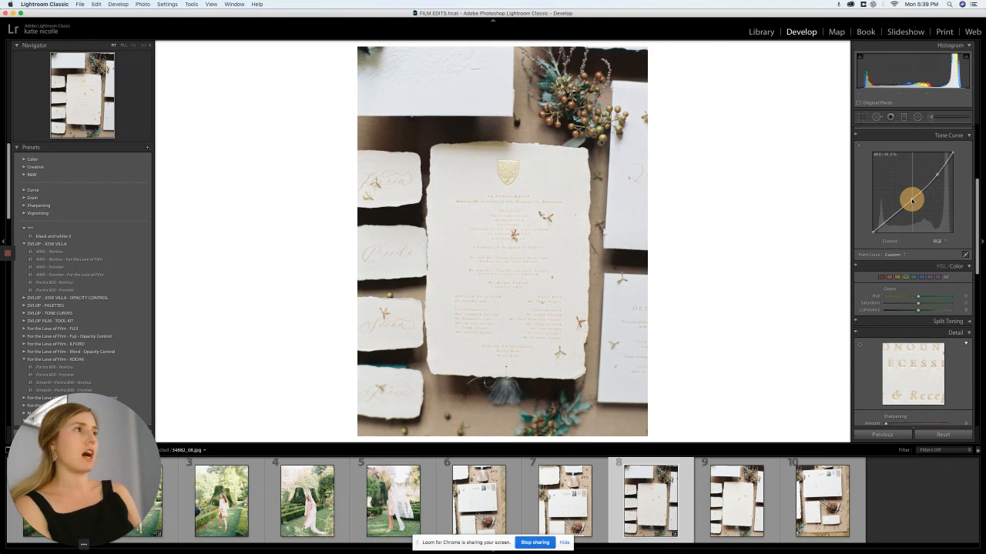
{"action": "left_click_drag", "start_coordinate": [884, 221], "coordinate": [883, 222]}
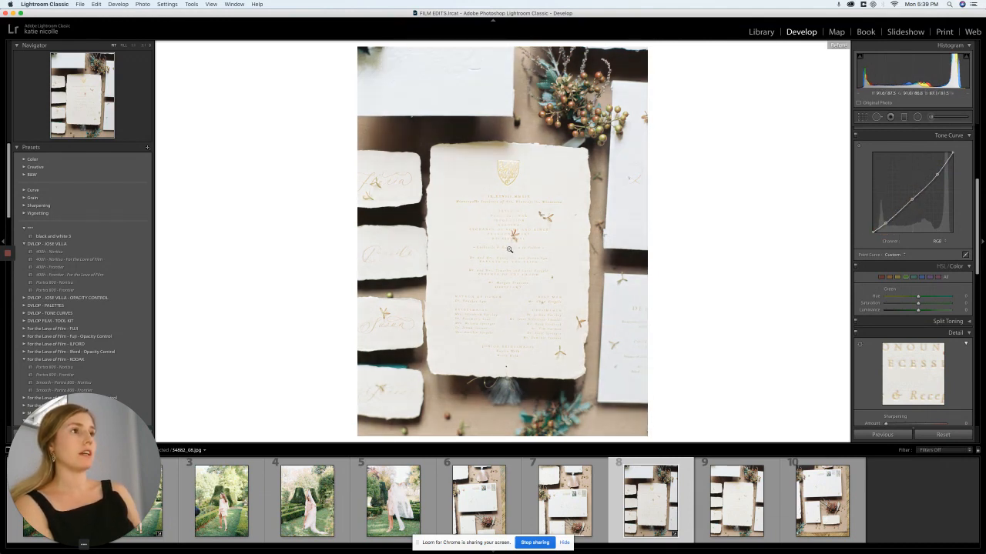
{"action": "left_click", "coordinate": [508, 246]}
{"action": "left_click", "coordinate": [508, 247]}
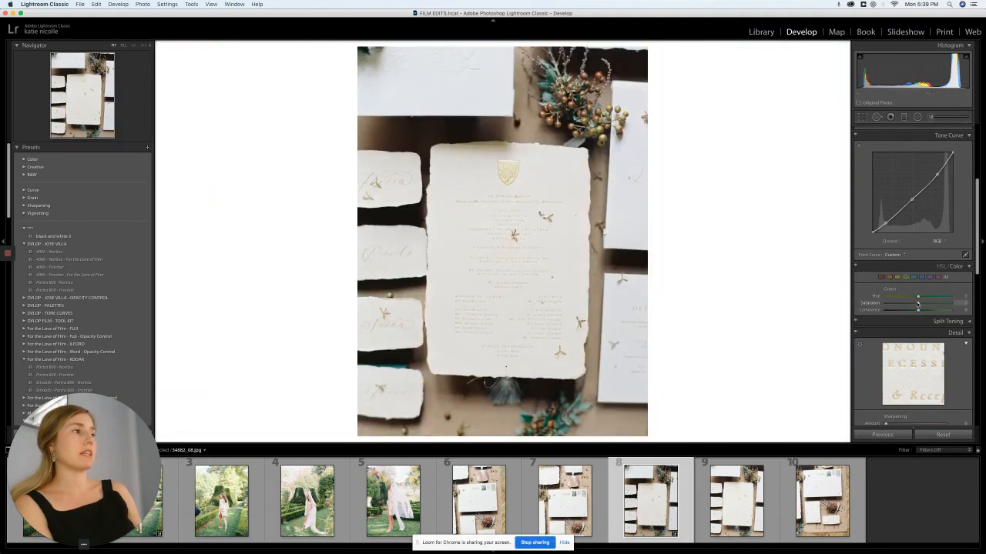
Step: Set the invitation photo's sharpening amount to 77 with slight luminance noise reduction, and compare the lettering before and after
{"action": "scroll", "coordinate": [893, 348], "scroll_direction": "down", "scroll_amount": 5}
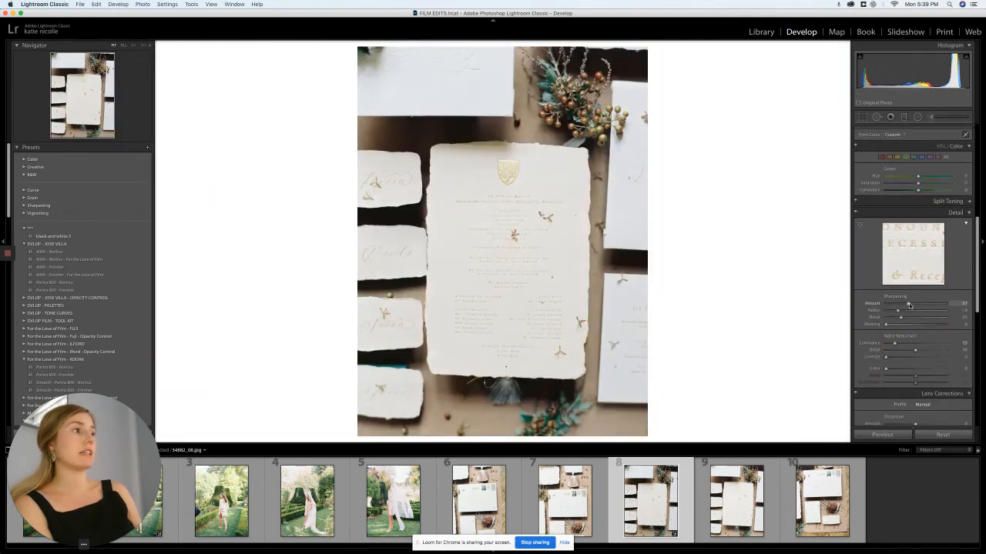
{"action": "left_click", "coordinate": [516, 239]}
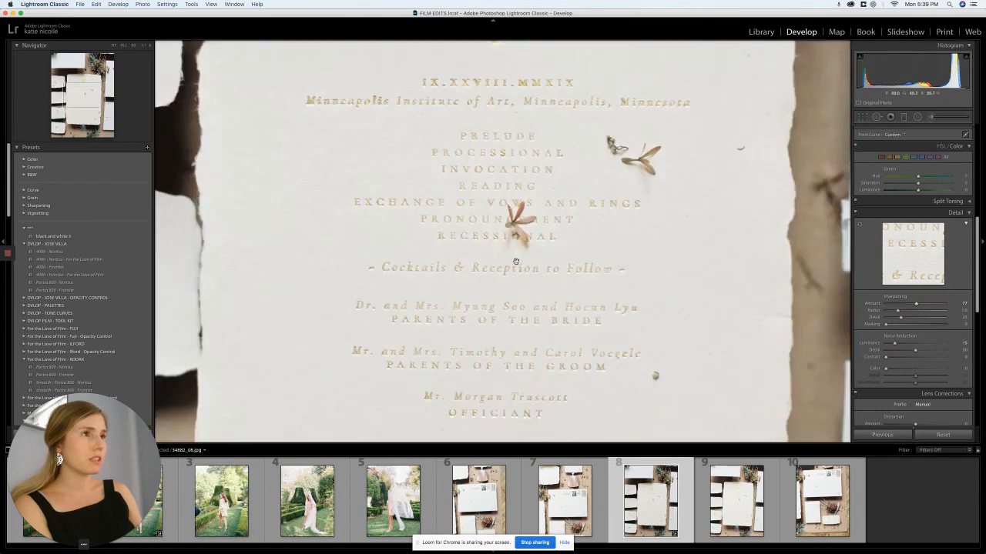
{"action": "key", "text": "backslash"}
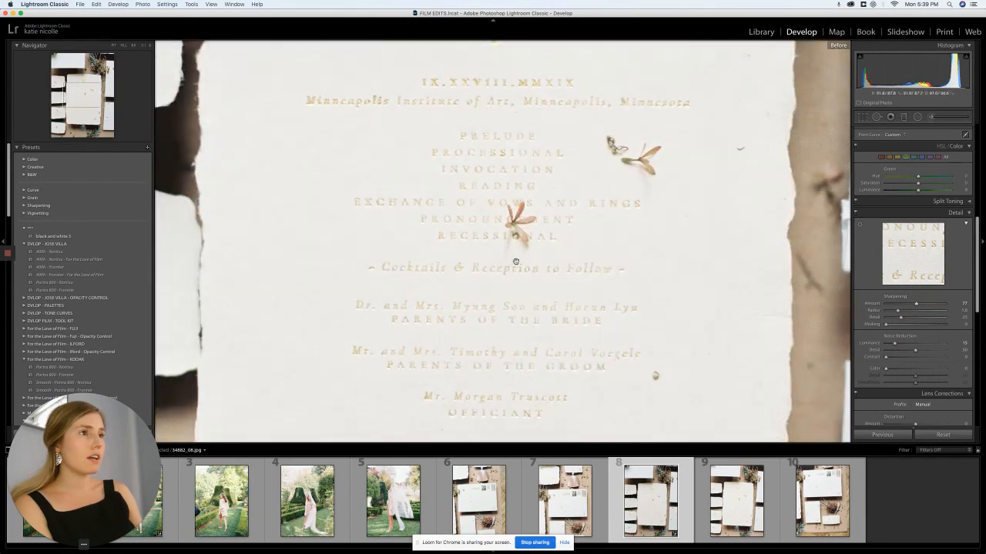
{"action": "key", "text": "backslash"}
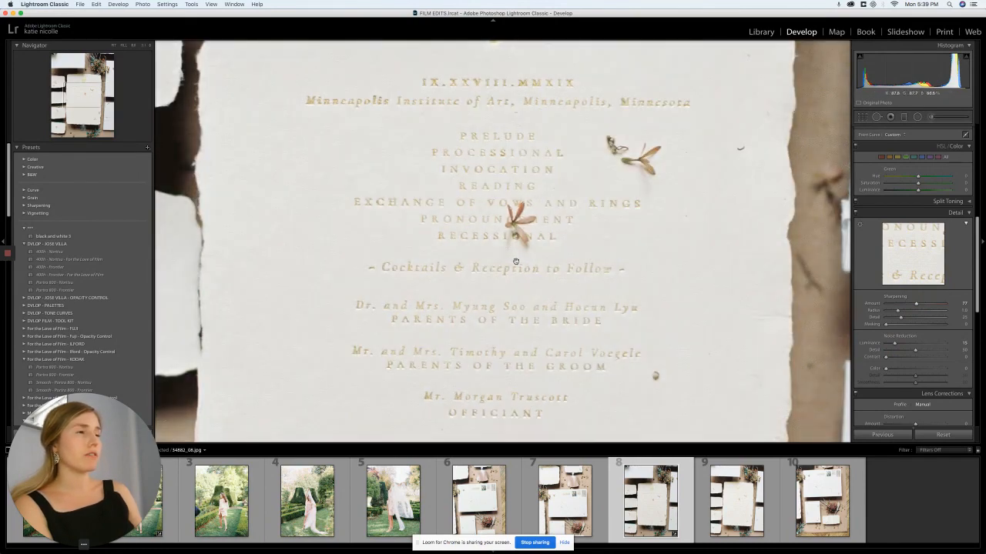
{"action": "left_click", "coordinate": [516, 262]}
{"action": "key", "text": "backslash"}
{"action": "key", "text": "backslash"}
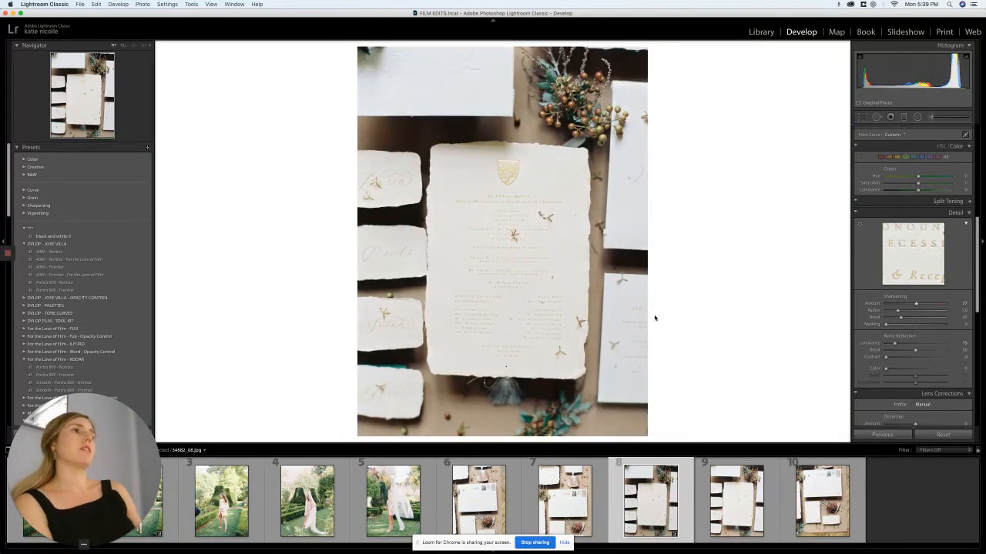
Step: Apply the previous settings to the envelope photo 34882_06.jpg, then straighten it and crop it slightly tighter
{"action": "left_click", "coordinate": [882, 435]}
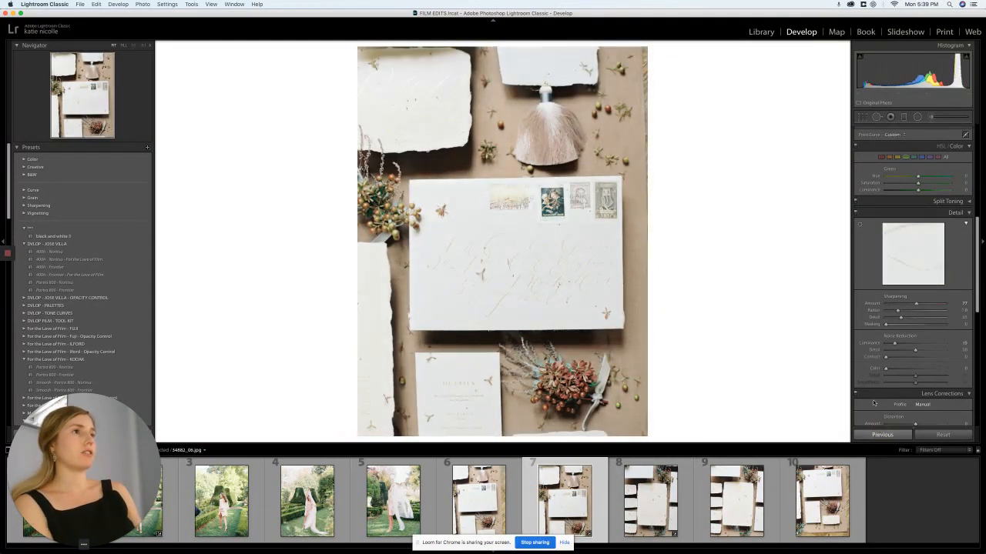
{"action": "left_click", "coordinate": [862, 118]}
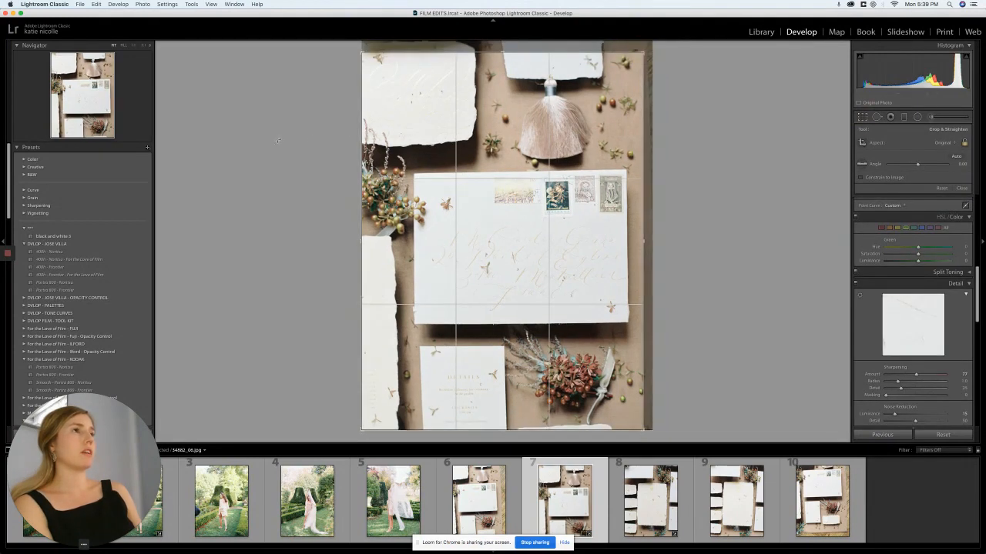
{"action": "left_click_drag", "start_coordinate": [278, 138], "coordinate": [275, 136]}
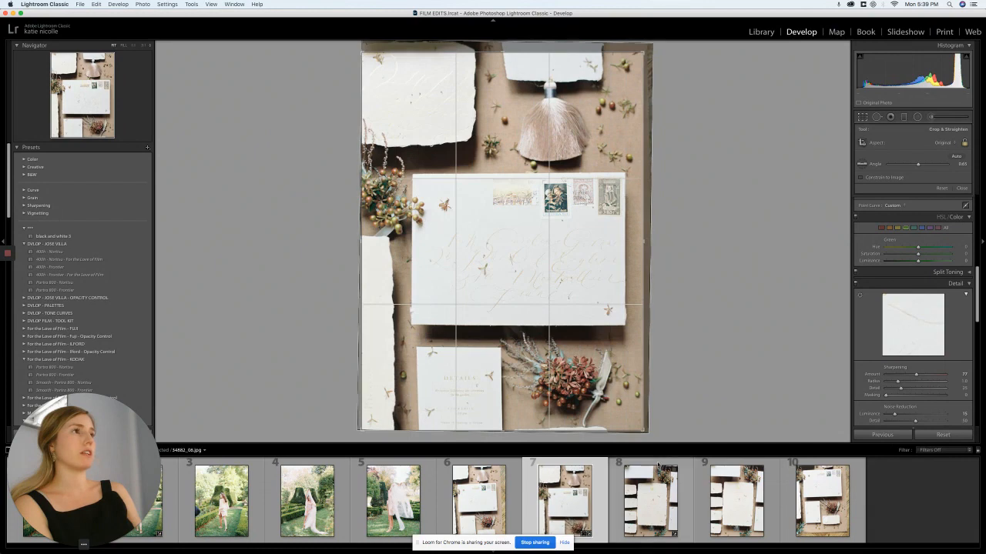
{"action": "left_click_drag", "start_coordinate": [645, 431], "coordinate": [640, 426]}
{"action": "key", "text": "Return"}
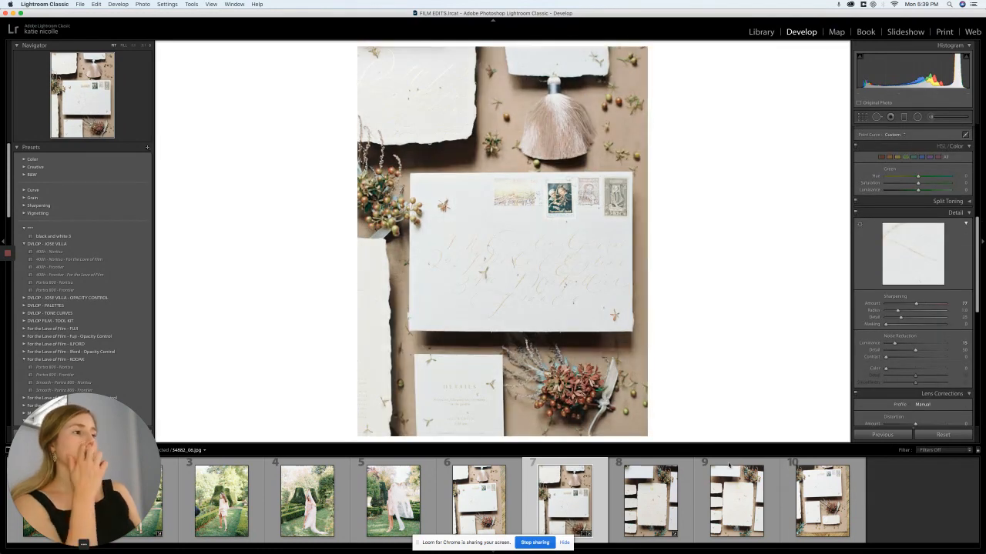
Step: Switch to the client collection listed just before NYC and open its beach rock photo, 37920_10.jpg, for developing
{"action": "key", "text": "g"}
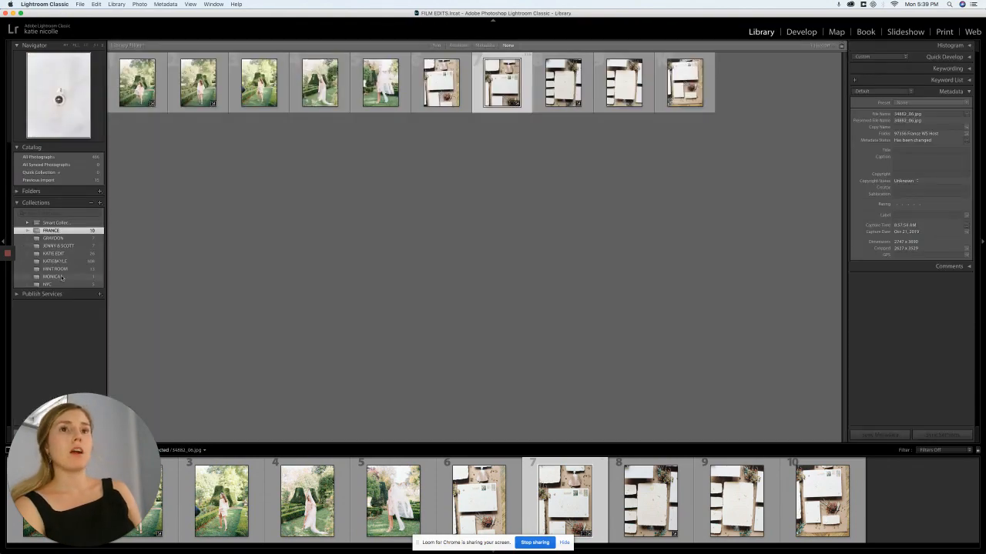
{"action": "left_click", "coordinate": [60, 277]}
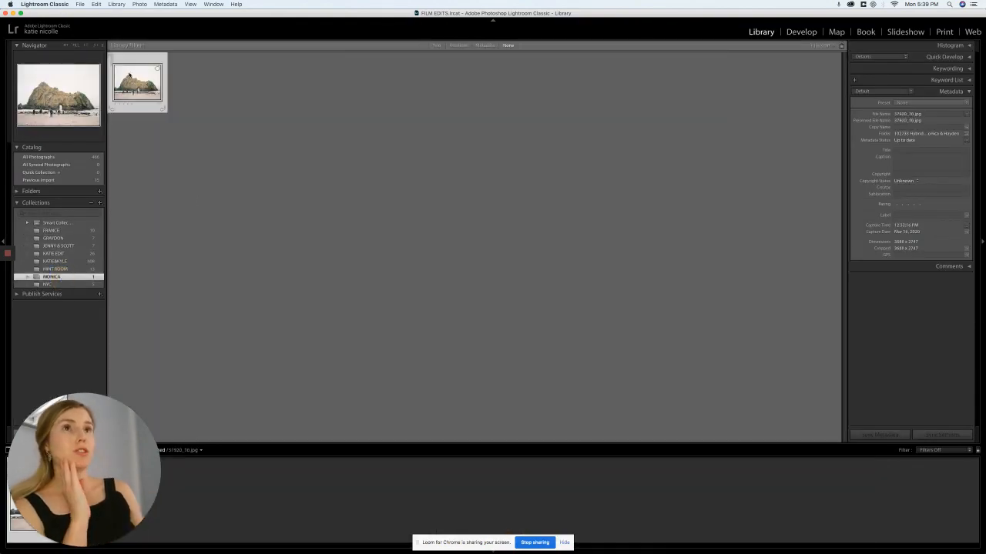
{"action": "double_click", "coordinate": [166, 73]}
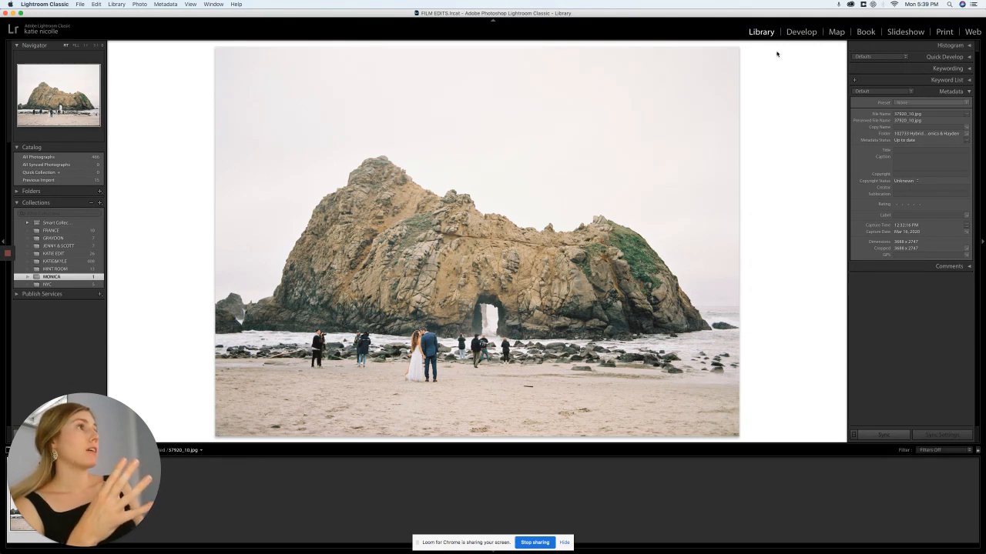
{"action": "left_click", "coordinate": [799, 32]}
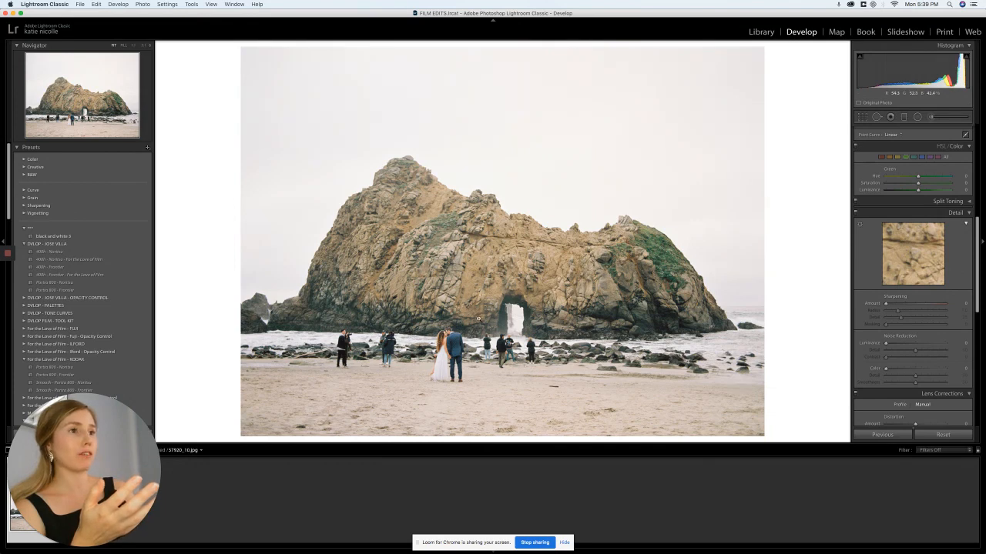
Step: Open a copy of the beach rock photo with its Lightroom adjustments in Adobe Photoshop CC 2019
{"action": "right_click", "coordinate": [472, 286]}
{"action": "mouse_move", "coordinate": [487, 350]}
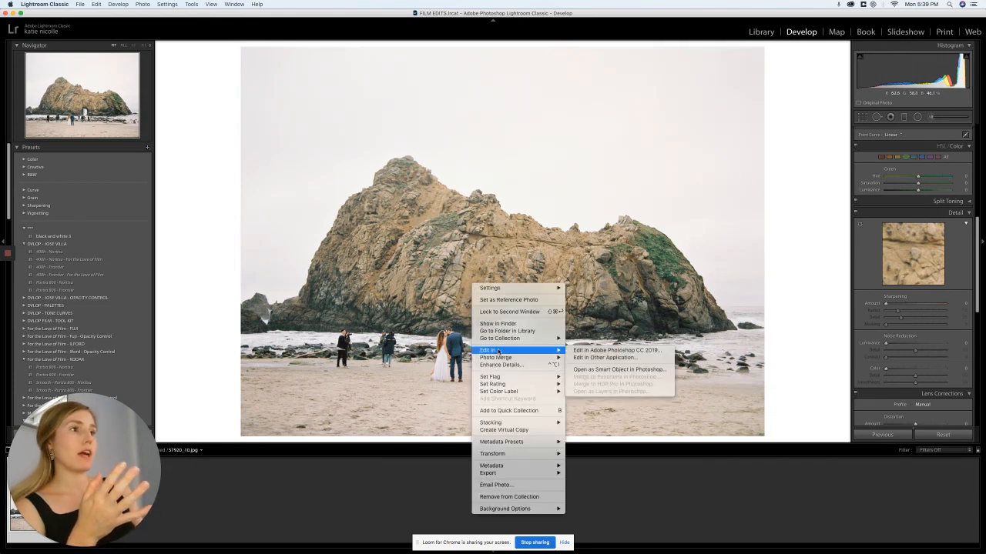
{"action": "left_click", "coordinate": [579, 348]}
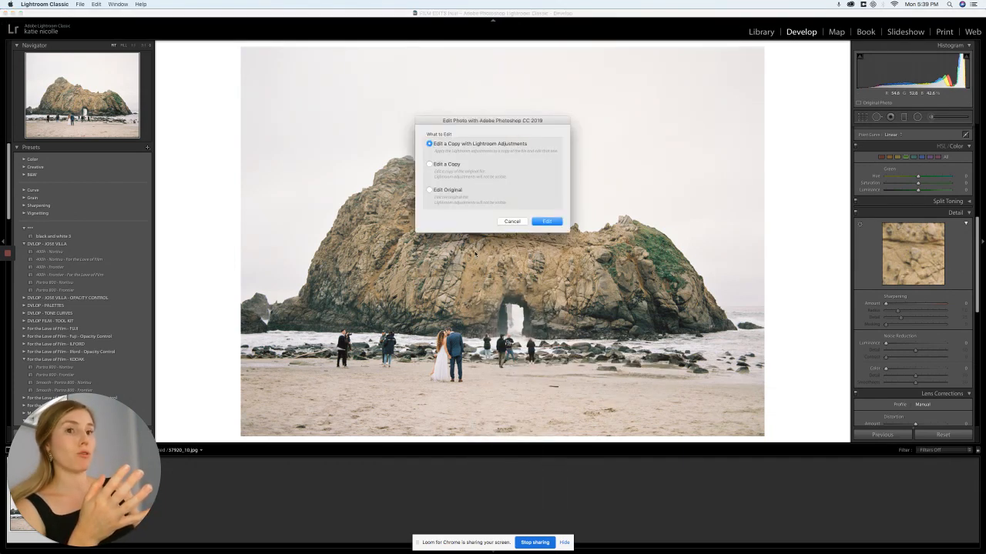
{"action": "left_click", "coordinate": [547, 223]}
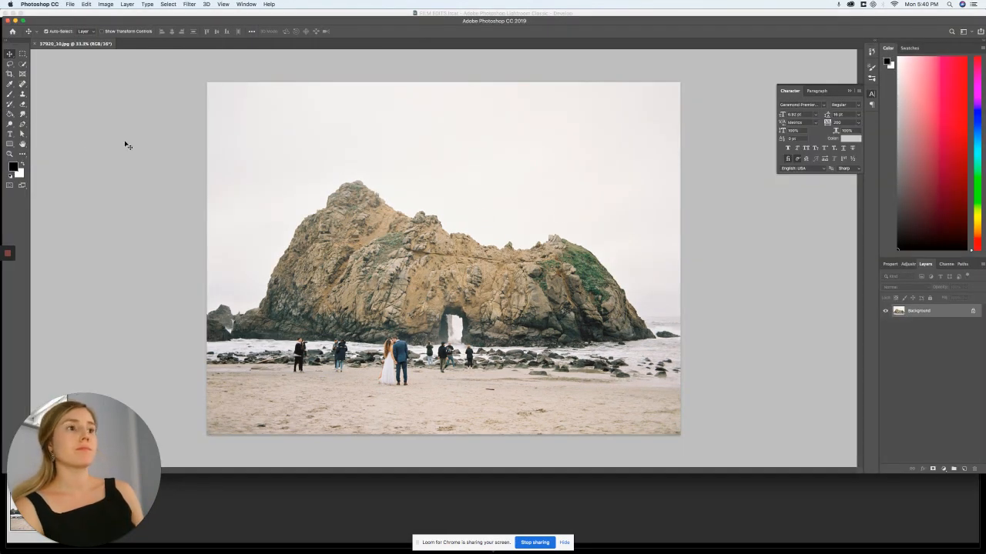
Step: Choose the Clone Stamp tool with an enlarged brush for retouching the bystanders around the couple on the beach
{"action": "left_click", "coordinate": [22, 94]}
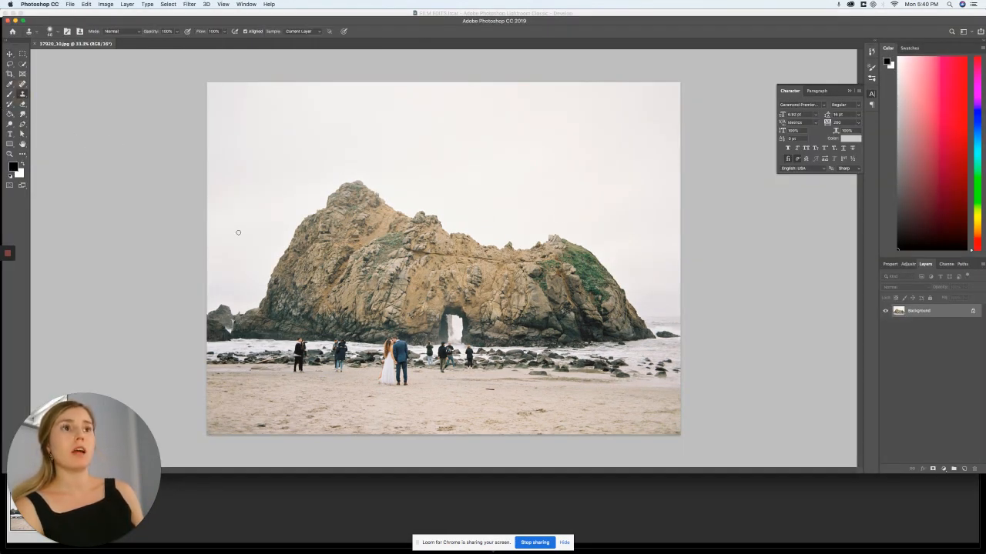
{"action": "scroll", "coordinate": [279, 349], "scroll_direction": "up", "scroll_amount": 5}
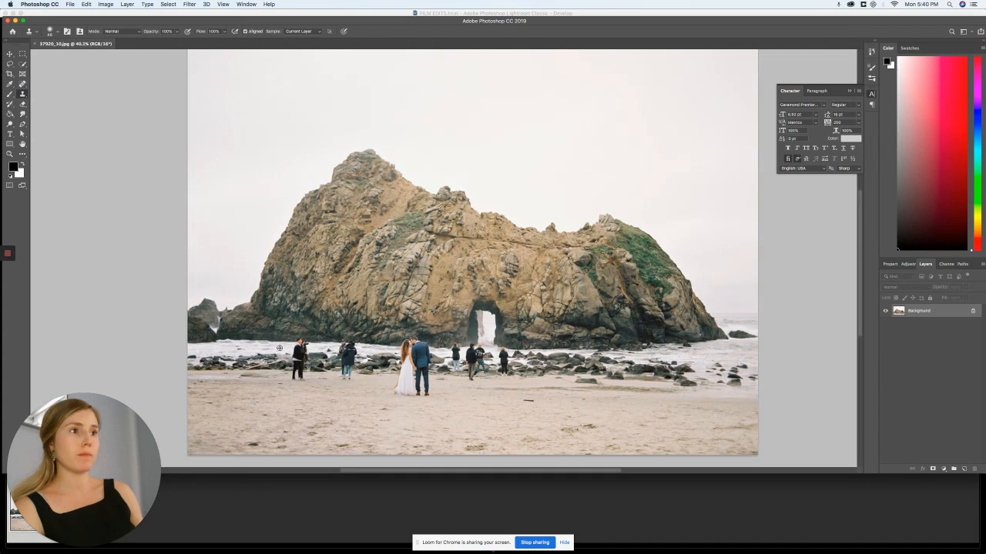
{"action": "key", "text": "bracketright"}
{"action": "key", "text": "bracketright"}
{"action": "key", "text": "bracketright"}
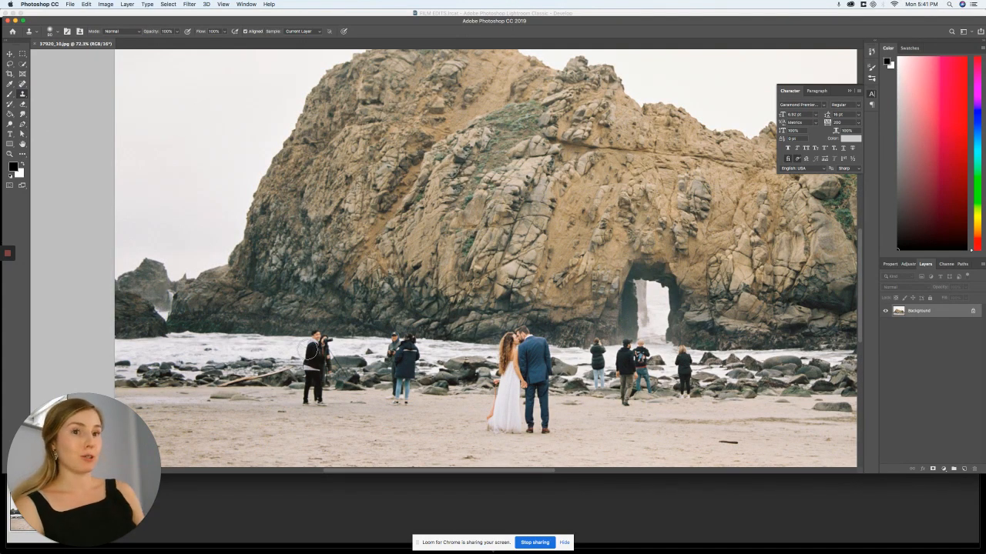
{"action": "left_click", "coordinate": [269, 360], "text": "alt"}
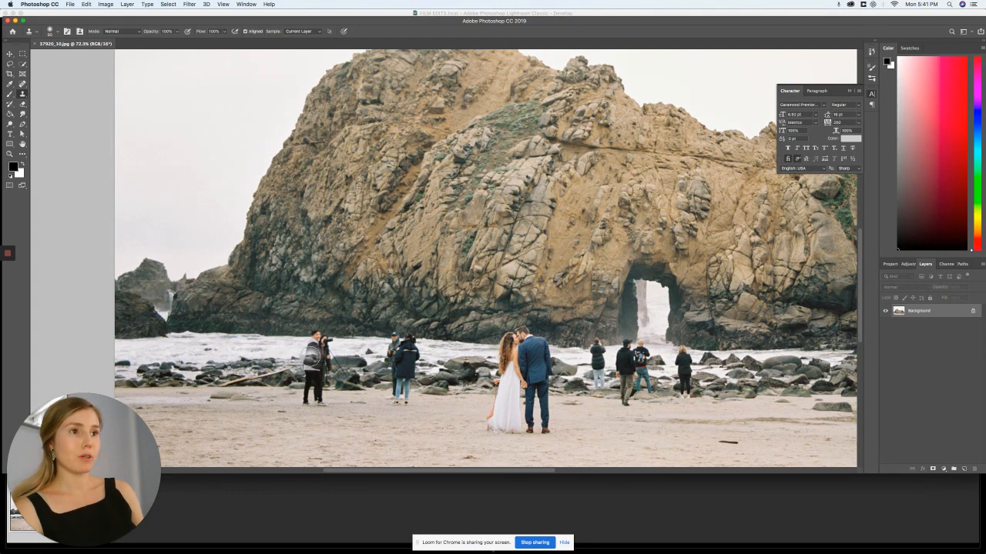
{"action": "left_click", "coordinate": [317, 353]}
{"action": "left_click_drag", "start_coordinate": [319, 353], "coordinate": [321, 336]}
{"action": "key", "text": "super+z"}
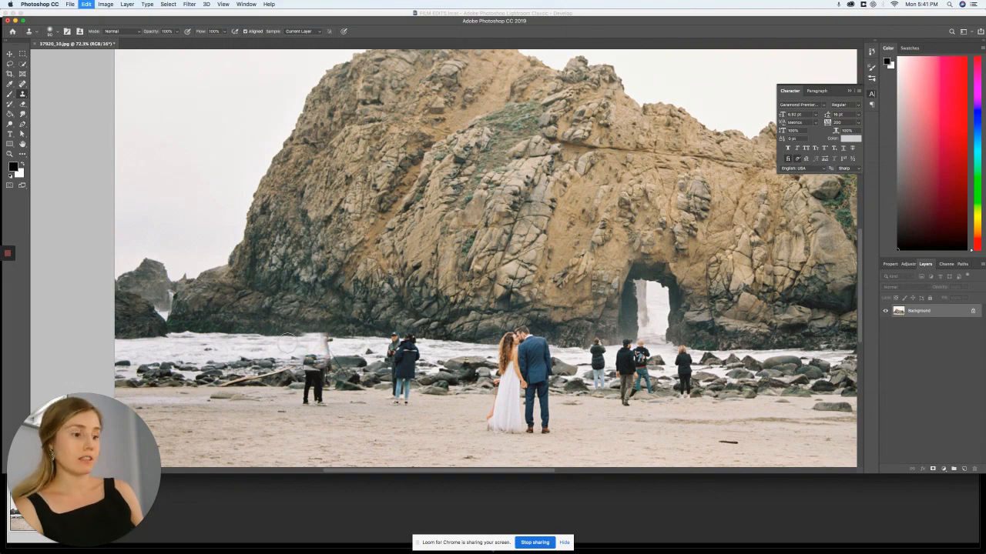
Step: Clone surf, rocks and sand over the bystanders farthest from the couple on the seaward-left stretch of beach
{"action": "left_click", "coordinate": [282, 337], "text": "alt"}
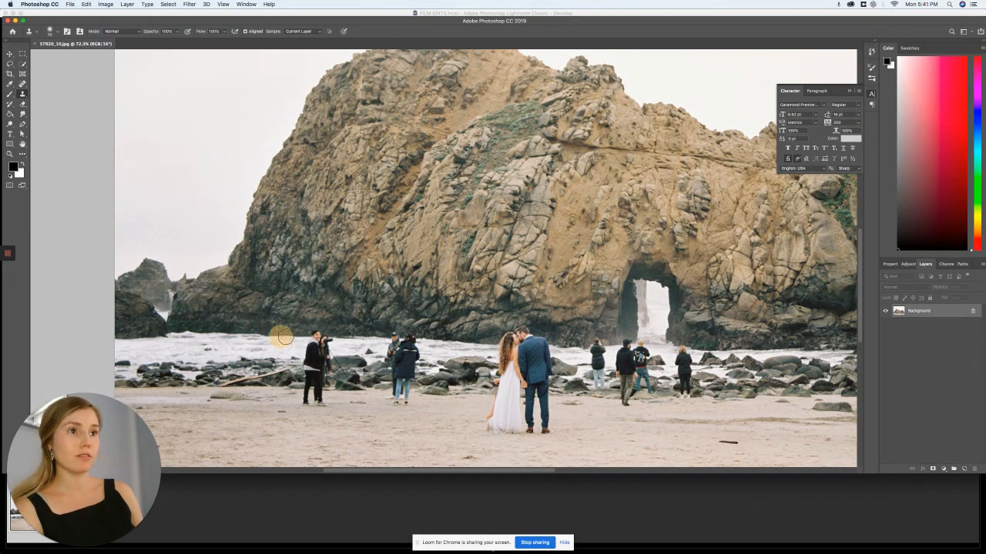
{"action": "mouse_move", "coordinate": [311, 339]}
{"action": "left_mouse_down"}
{"action": "mouse_move", "coordinate": [328, 343]}
{"action": "mouse_move", "coordinate": [297, 346]}
{"action": "mouse_move", "coordinate": [325, 362]}
{"action": "mouse_move", "coordinate": [288, 360]}
{"action": "mouse_move", "coordinate": [308, 381]}
{"action": "mouse_move", "coordinate": [301, 398]}
{"action": "mouse_move", "coordinate": [319, 406]}
{"action": "mouse_move", "coordinate": [324, 392]}
{"action": "left_mouse_up"}
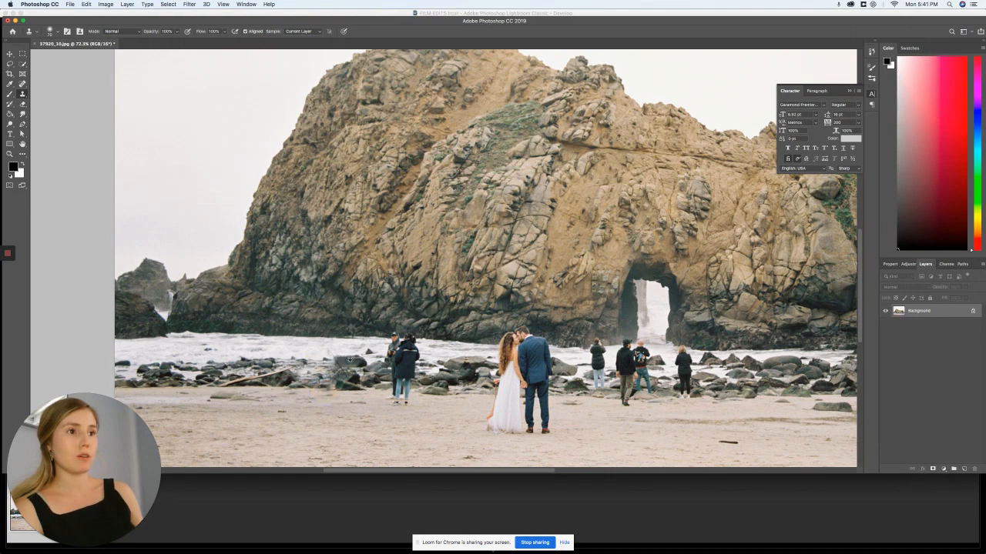
{"action": "left_click", "coordinate": [333, 354], "text": "alt"}
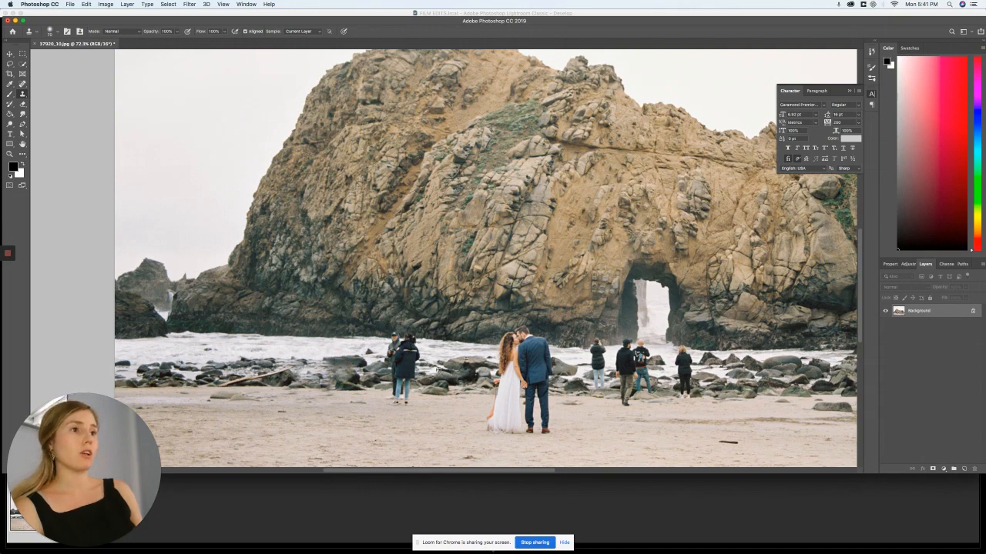
{"action": "left_click", "coordinate": [282, 359]}
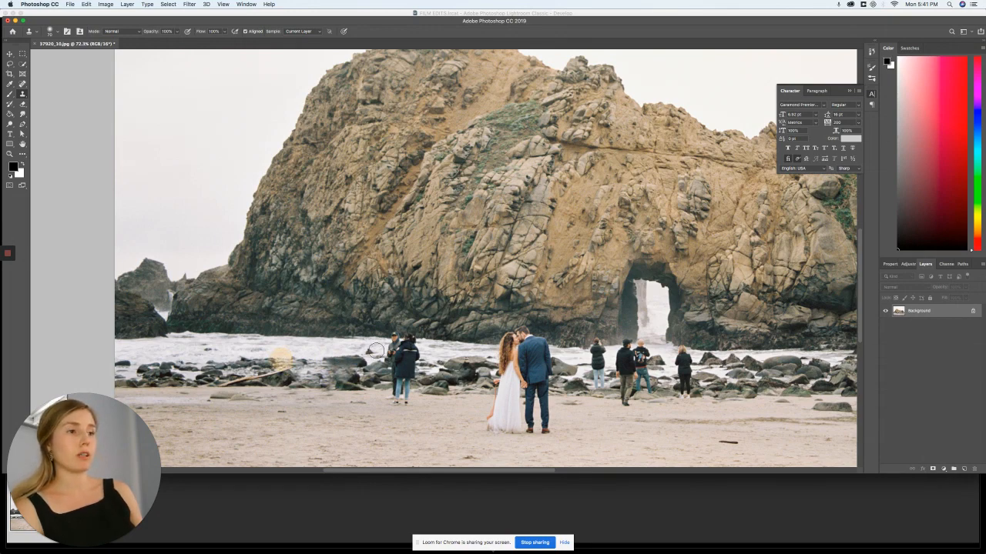
Step: Clone out the two bystanders between the driftwood log and the bride, rebuilding the surf, rocks and sand behind them
{"action": "mouse_move", "coordinate": [389, 352]}
{"action": "left_mouse_down"}
{"action": "mouse_move", "coordinate": [378, 352]}
{"action": "mouse_move", "coordinate": [405, 352]}
{"action": "mouse_move", "coordinate": [389, 350]}
{"action": "mouse_move", "coordinate": [396, 346]}
{"action": "left_mouse_up"}
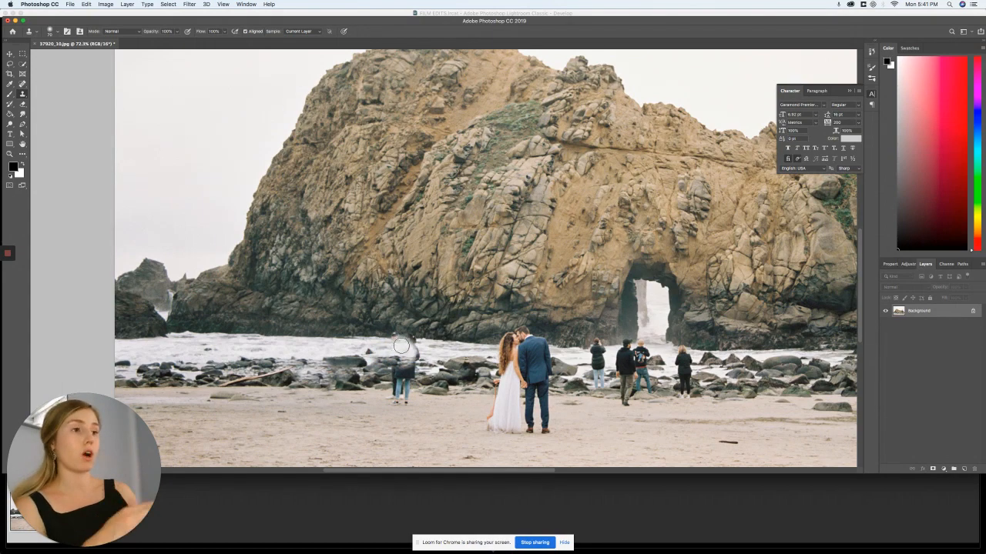
{"action": "left_click", "coordinate": [431, 341]}
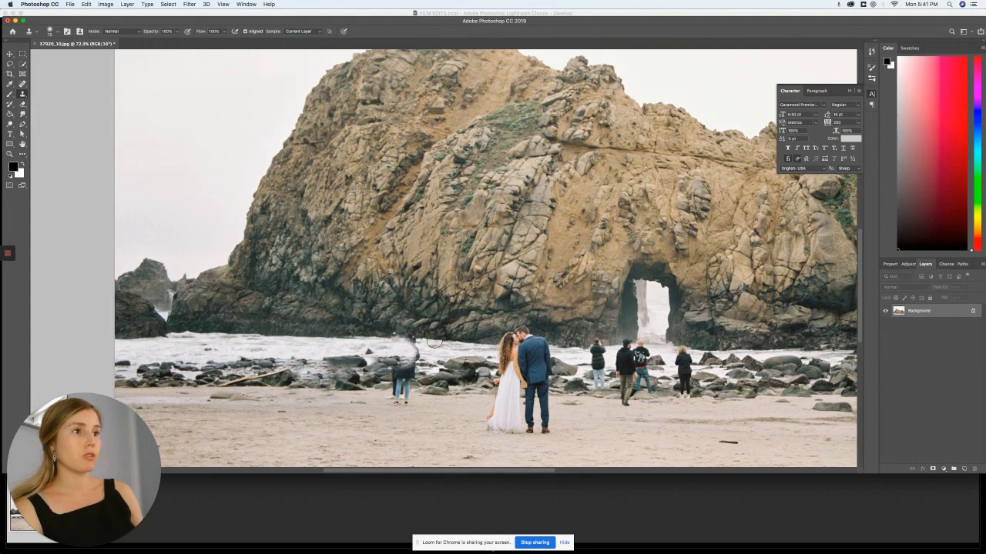
{"action": "left_click", "coordinate": [439, 341], "text": "alt"}
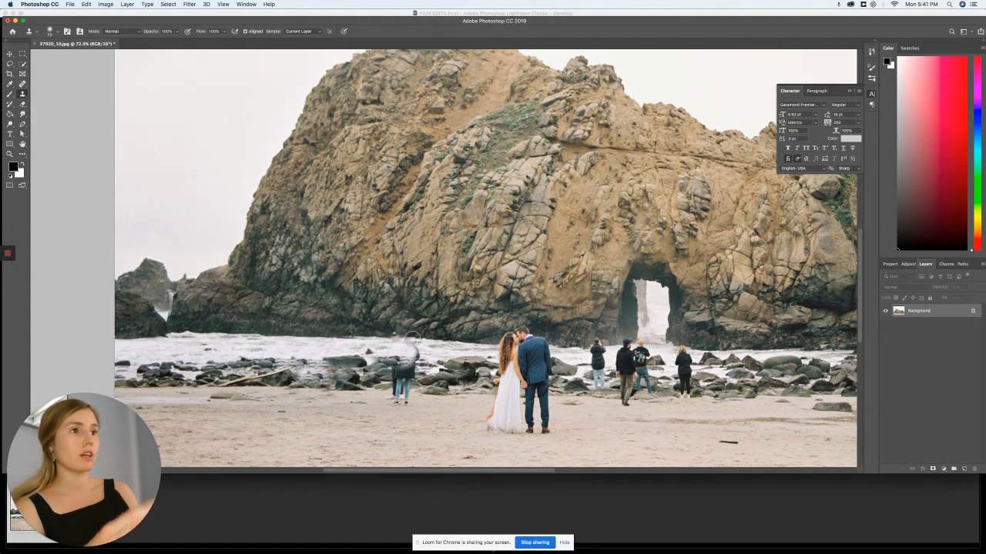
{"action": "left_click_drag", "start_coordinate": [410, 340], "coordinate": [394, 336]}
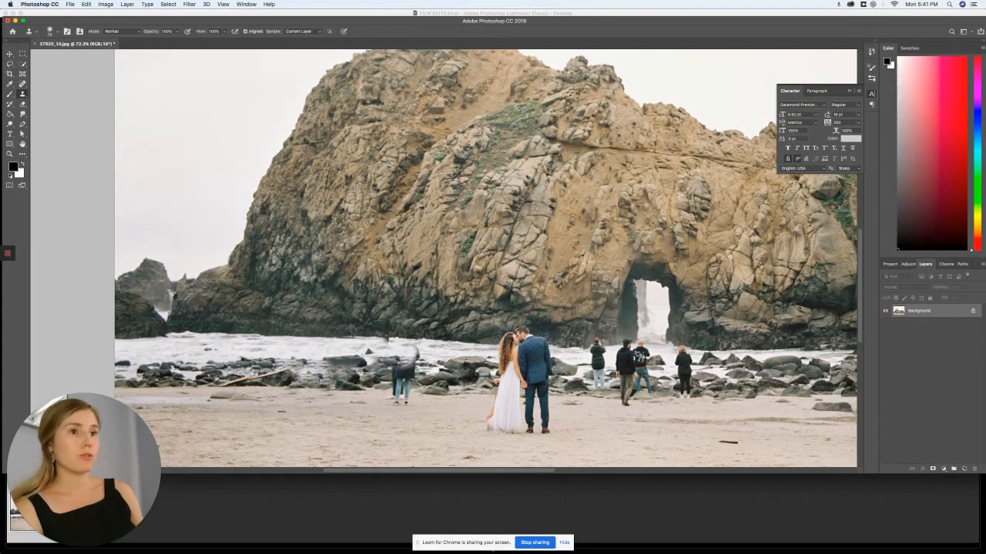
{"action": "left_click", "coordinate": [259, 362], "text": "alt"}
{"action": "mouse_move", "coordinate": [376, 367]}
{"action": "left_mouse_down"}
{"action": "mouse_move", "coordinate": [406, 366]}
{"action": "mouse_move", "coordinate": [398, 374]}
{"action": "mouse_move", "coordinate": [407, 384]}
{"action": "mouse_move", "coordinate": [395, 388]}
{"action": "mouse_move", "coordinate": [407, 401]}
{"action": "mouse_move", "coordinate": [326, 404]}
{"action": "mouse_move", "coordinate": [446, 404]}
{"action": "left_mouse_up"}
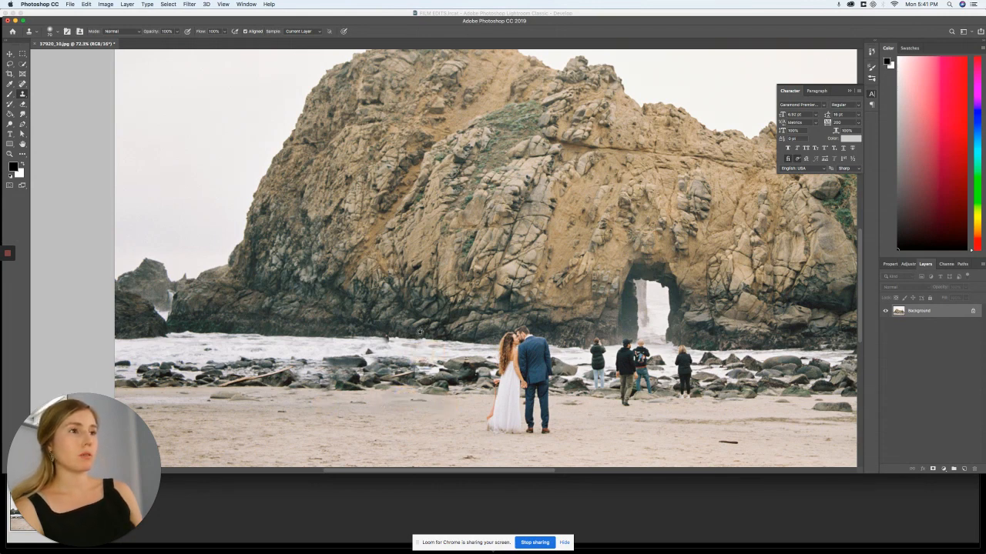
Step: Touch up the shoreline at the base of the big rock behind the removed bystanders with cloned surf and rock
{"action": "left_click", "coordinate": [387, 336], "text": "alt"}
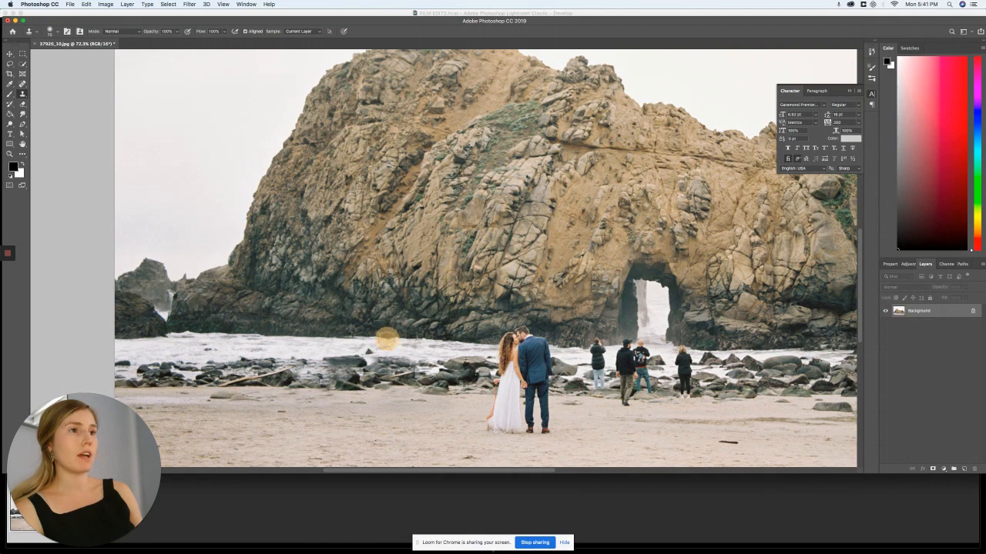
{"action": "scroll", "coordinate": [388, 336], "scroll_direction": "down", "scroll_amount": 3}
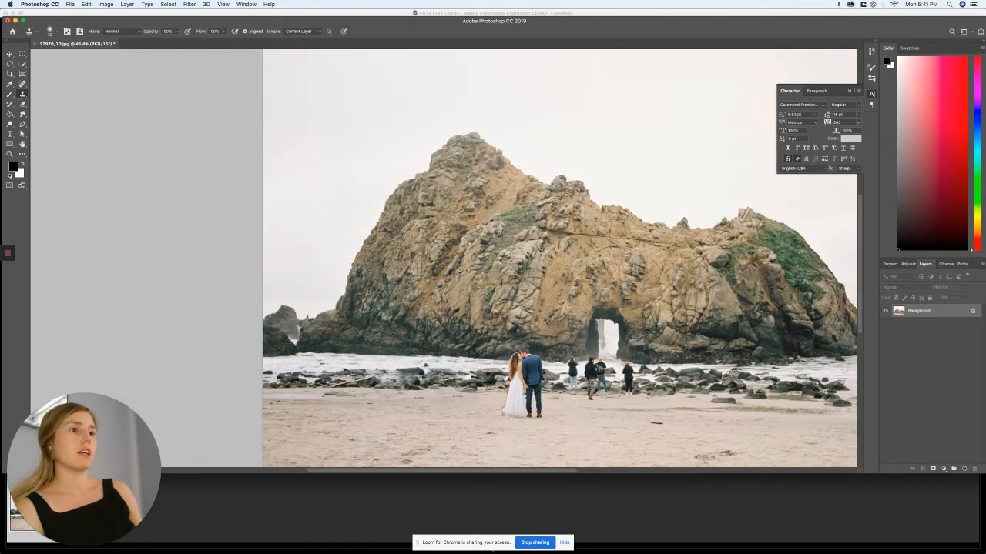
{"action": "scroll", "coordinate": [387, 337], "scroll_direction": "down", "scroll_amount": 3}
{"action": "scroll", "coordinate": [368, 319], "scroll_direction": "up", "scroll_amount": 6}
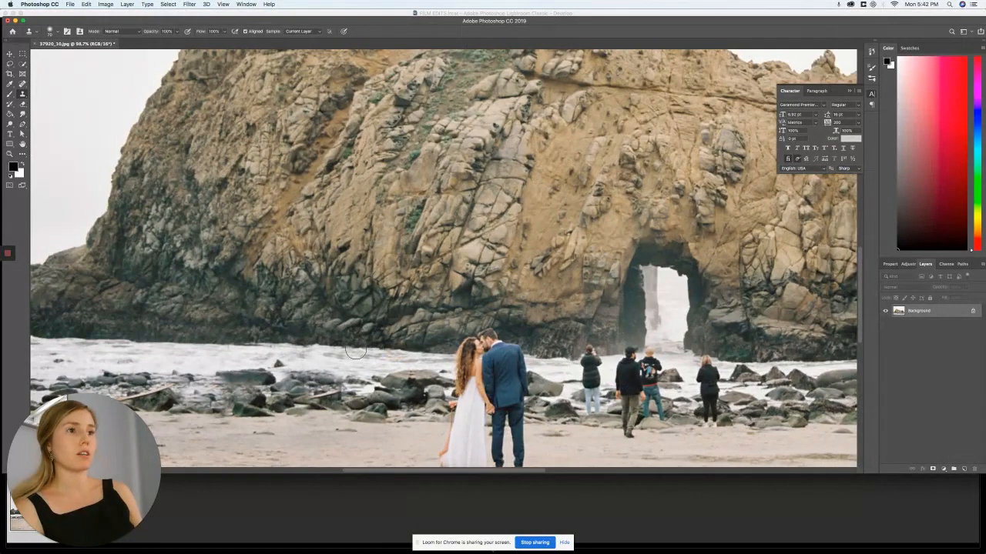
{"action": "left_click_drag", "start_coordinate": [352, 346], "coordinate": [314, 341]}
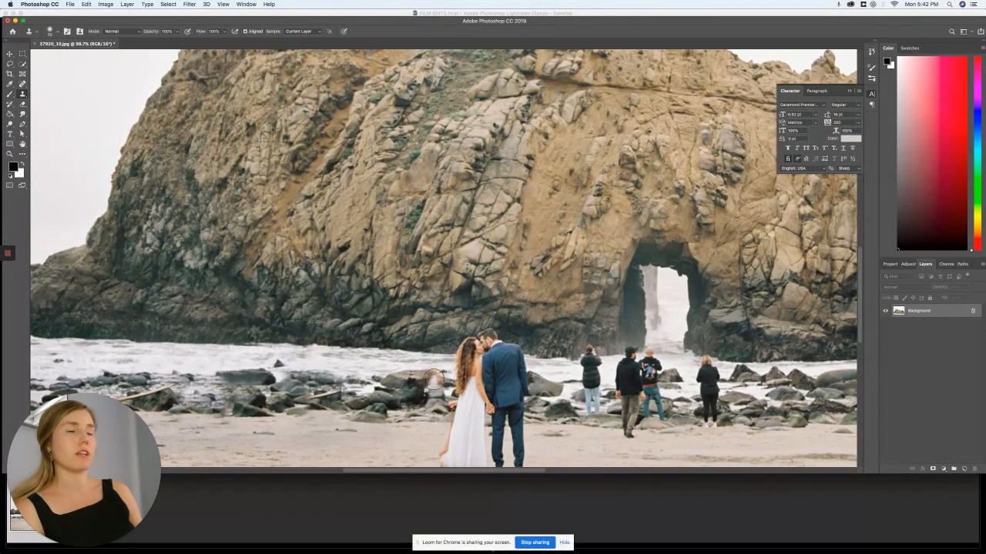
Step: Clone out the bystander nearest the groom, the lone one beyond the arch, and the lower bodies of the pair between them
{"action": "scroll", "coordinate": [363, 336], "scroll_direction": "down", "scroll_amount": 5}
{"action": "scroll", "coordinate": [465, 351], "scroll_direction": "up", "scroll_amount": 5}
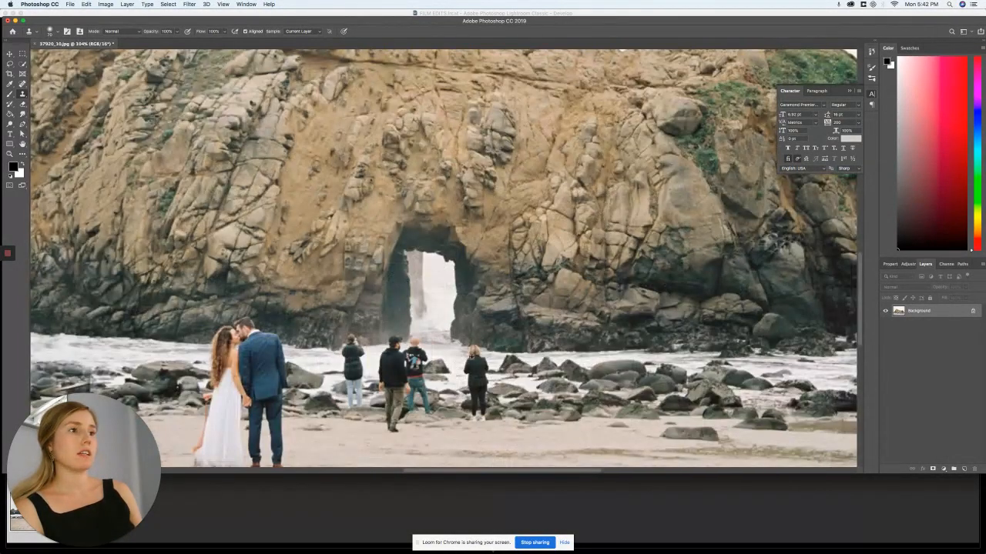
{"action": "scroll", "coordinate": [513, 360], "scroll_direction": "down", "scroll_amount": 3}
{"action": "scroll", "coordinate": [512, 360], "scroll_direction": "up", "scroll_amount": 3}
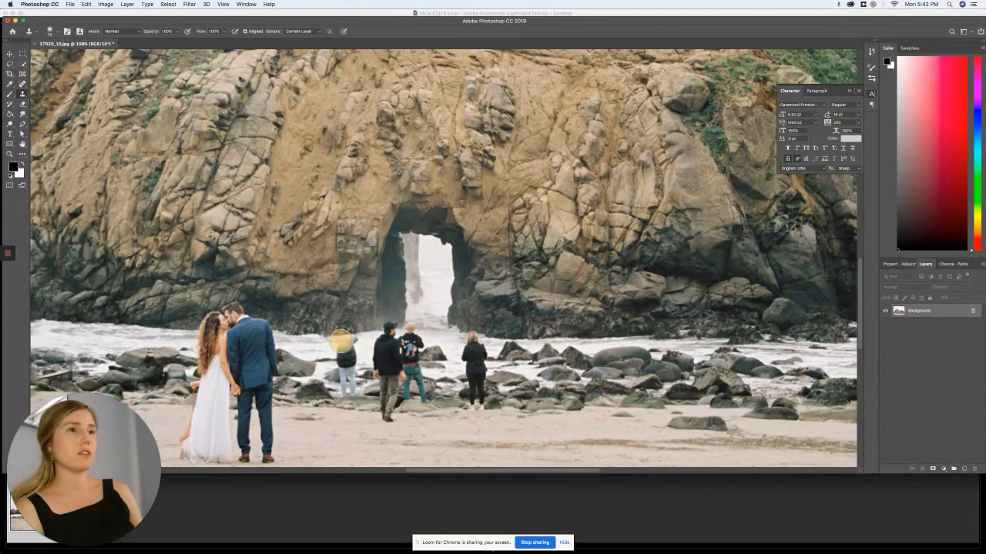
{"action": "mouse_move", "coordinate": [340, 341]}
{"action": "left_mouse_down"}
{"action": "mouse_move", "coordinate": [350, 343]}
{"action": "mouse_move", "coordinate": [339, 356]}
{"action": "mouse_move", "coordinate": [357, 355]}
{"action": "left_mouse_up"}
{"action": "left_click", "coordinate": [306, 350], "text": "alt"}
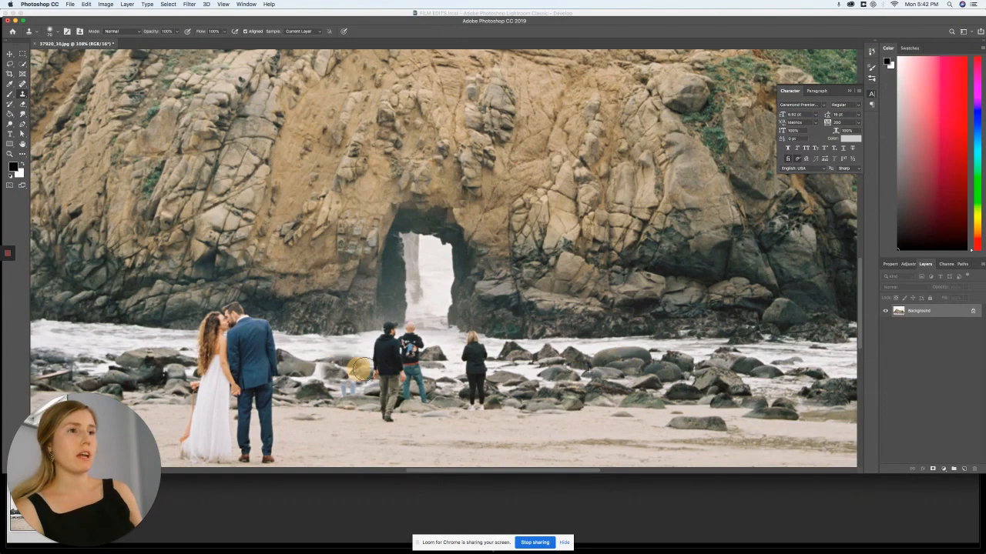
{"action": "mouse_move", "coordinate": [358, 368]}
{"action": "left_mouse_down"}
{"action": "mouse_move", "coordinate": [390, 367]}
{"action": "mouse_move", "coordinate": [385, 349]}
{"action": "mouse_move", "coordinate": [446, 375]}
{"action": "mouse_move", "coordinate": [354, 389]}
{"action": "mouse_move", "coordinate": [416, 383]}
{"action": "mouse_move", "coordinate": [392, 394]}
{"action": "mouse_move", "coordinate": [409, 405]}
{"action": "mouse_move", "coordinate": [388, 412]}
{"action": "mouse_move", "coordinate": [393, 422]}
{"action": "mouse_move", "coordinate": [482, 405]}
{"action": "mouse_move", "coordinate": [462, 376]}
{"action": "mouse_move", "coordinate": [474, 352]}
{"action": "left_mouse_up"}
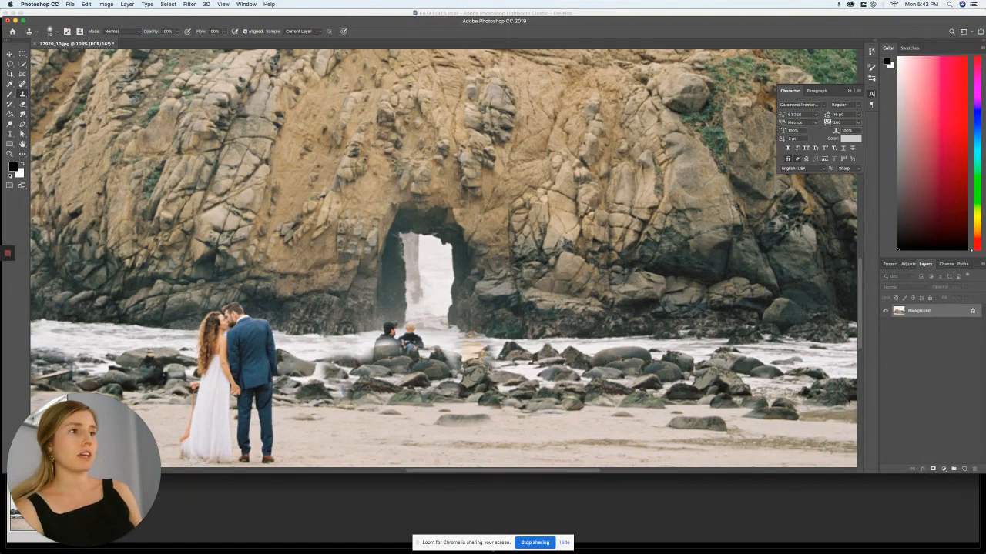
{"action": "mouse_move", "coordinate": [471, 424]}
{"action": "left_mouse_down"}
{"action": "mouse_move", "coordinate": [358, 428]}
{"action": "mouse_move", "coordinate": [482, 419]}
{"action": "left_mouse_up"}
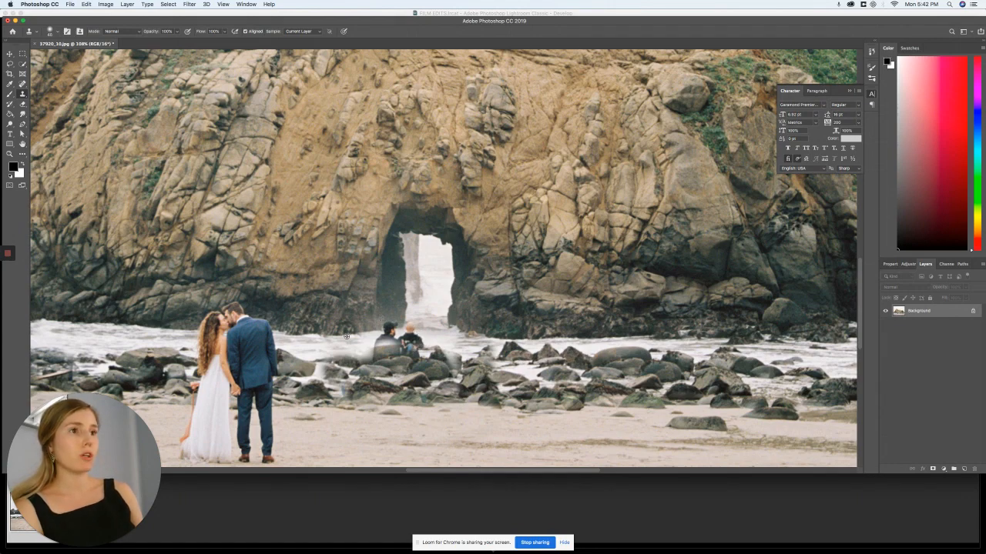
Step: Clone surf over the remaining heads and shoulders of the two bystanders below the rock arch using a smaller brush
{"action": "mouse_move", "coordinate": [324, 348]}
{"action": "left_mouse_down"}
{"action": "mouse_move", "coordinate": [311, 347]}
{"action": "mouse_move", "coordinate": [389, 348]}
{"action": "mouse_move", "coordinate": [405, 341]}
{"action": "mouse_move", "coordinate": [403, 330]}
{"action": "mouse_move", "coordinate": [420, 335]}
{"action": "left_mouse_up"}
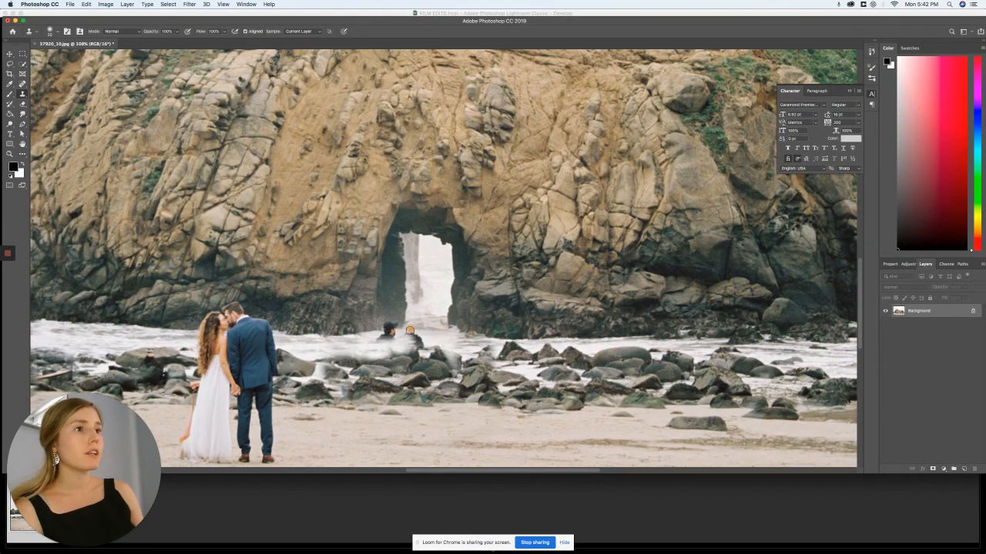
{"action": "mouse_move", "coordinate": [409, 331]}
{"action": "left_mouse_down"}
{"action": "mouse_move", "coordinate": [435, 338]}
{"action": "mouse_move", "coordinate": [418, 341]}
{"action": "mouse_move", "coordinate": [411, 334]}
{"action": "mouse_move", "coordinate": [437, 335]}
{"action": "left_mouse_up"}
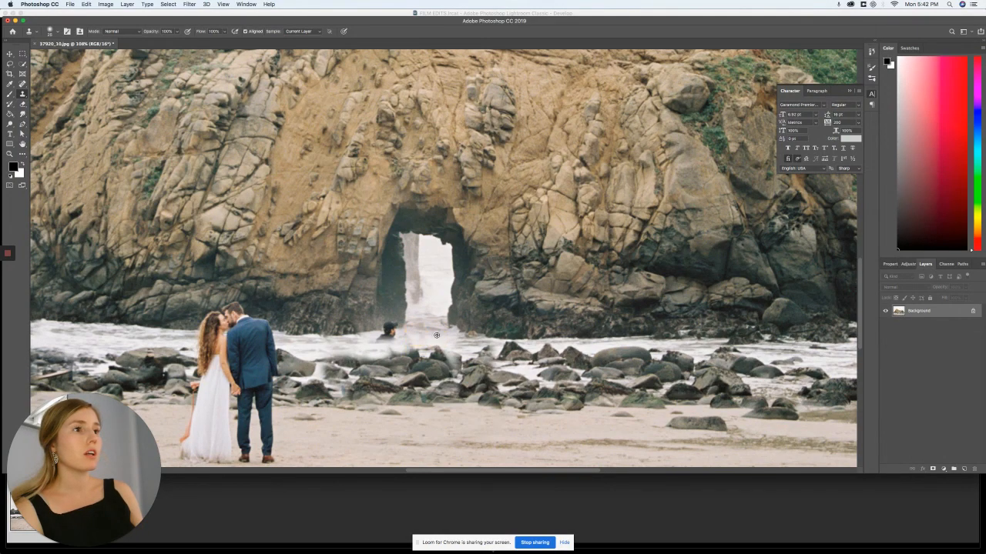
{"action": "mouse_move", "coordinate": [371, 346]}
{"action": "left_mouse_down"}
{"action": "mouse_move", "coordinate": [424, 337]}
{"action": "mouse_move", "coordinate": [370, 341]}
{"action": "mouse_move", "coordinate": [396, 332]}
{"action": "mouse_move", "coordinate": [368, 338]}
{"action": "mouse_move", "coordinate": [392, 322]}
{"action": "left_mouse_up"}
Step: Undo the last clone stroke and blend the smudged surf and rocks below the arch with fresh cloned texture
{"action": "key", "text": "super+z"}
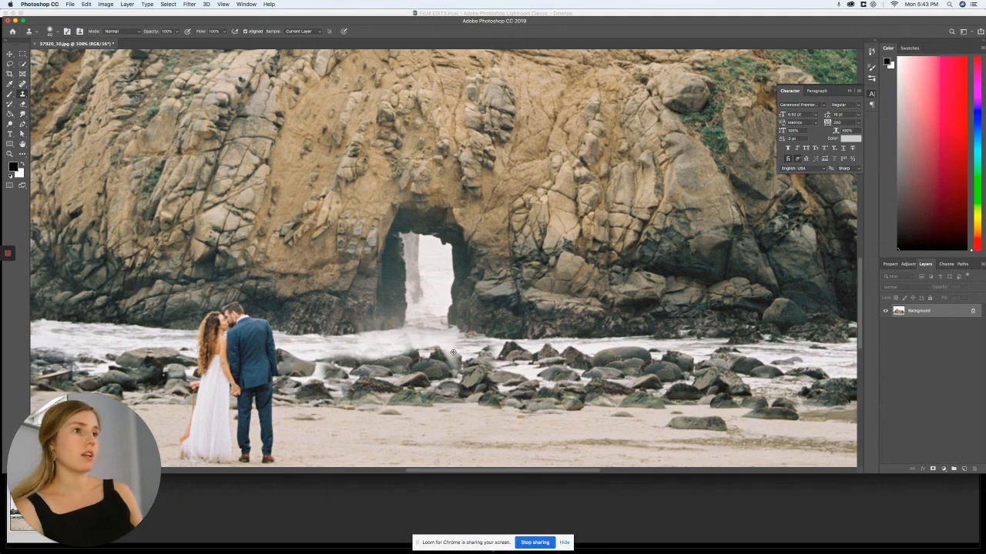
{"action": "mouse_move", "coordinate": [433, 353]}
{"action": "left_mouse_down"}
{"action": "mouse_move", "coordinate": [418, 352]}
{"action": "mouse_move", "coordinate": [452, 354]}
{"action": "mouse_move", "coordinate": [422, 351]}
{"action": "left_mouse_up"}
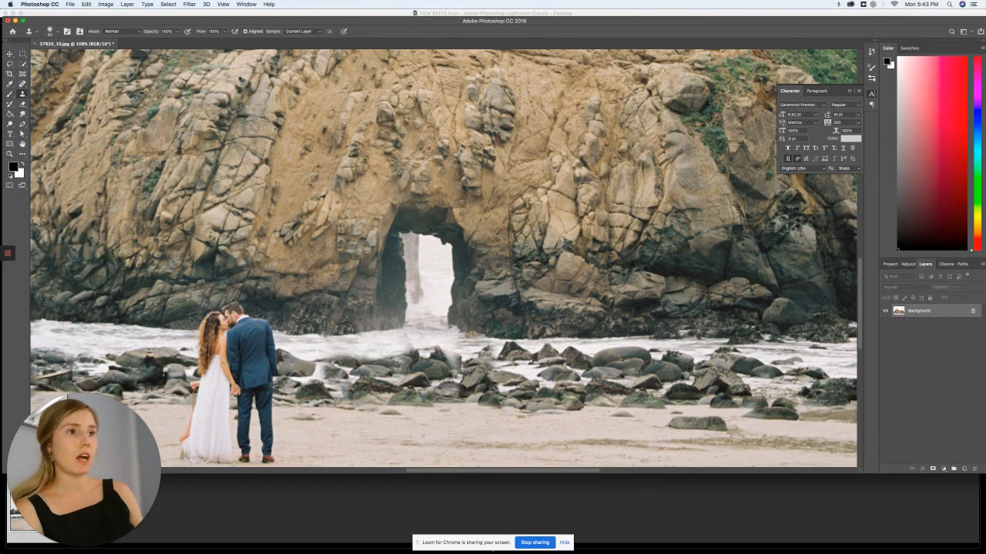
{"action": "left_click", "coordinate": [387, 358]}
{"action": "mouse_move", "coordinate": [387, 357]}
{"action": "left_mouse_down"}
{"action": "mouse_move", "coordinate": [435, 341]}
{"action": "mouse_move", "coordinate": [341, 354]}
{"action": "mouse_move", "coordinate": [426, 371]}
{"action": "left_mouse_up"}
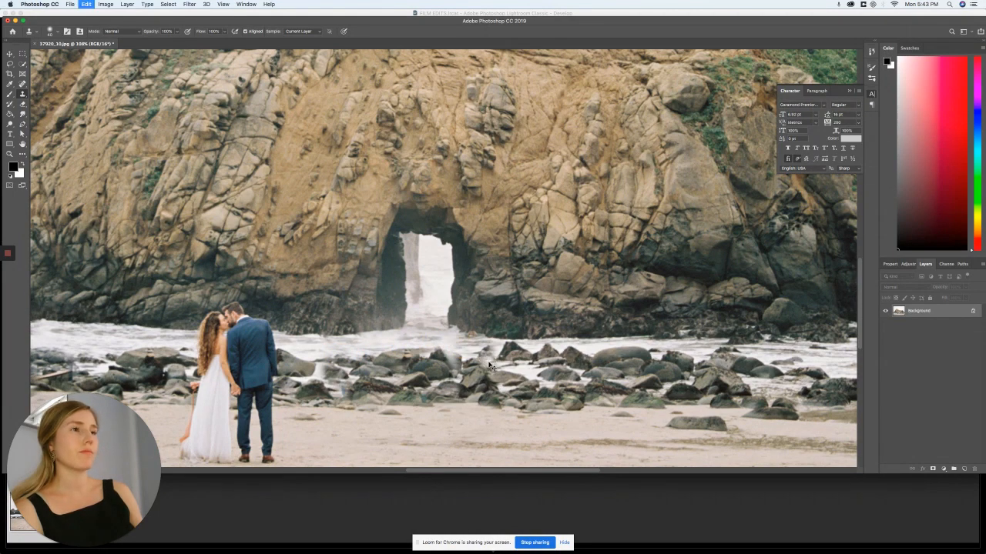
{"action": "scroll", "coordinate": [488, 359], "scroll_direction": "down", "scroll_amount": 5}
{"action": "scroll", "coordinate": [490, 375], "scroll_direction": "up", "scroll_amount": 3}
{"action": "scroll", "coordinate": [489, 375], "scroll_direction": "up", "scroll_amount": 4}
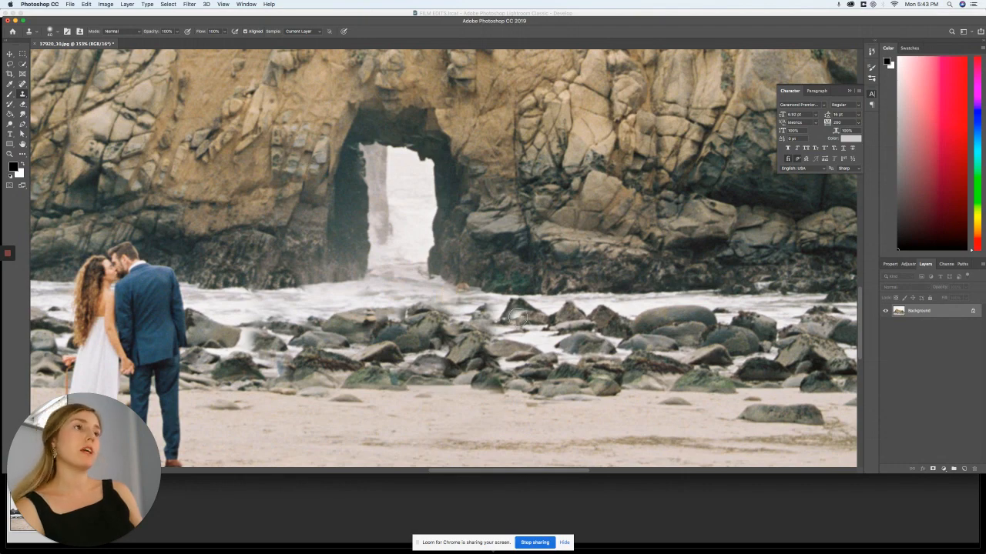
Step: Clone sand over the dark stick lying on the beach to the right of the couple
{"action": "key", "text": "super+0"}
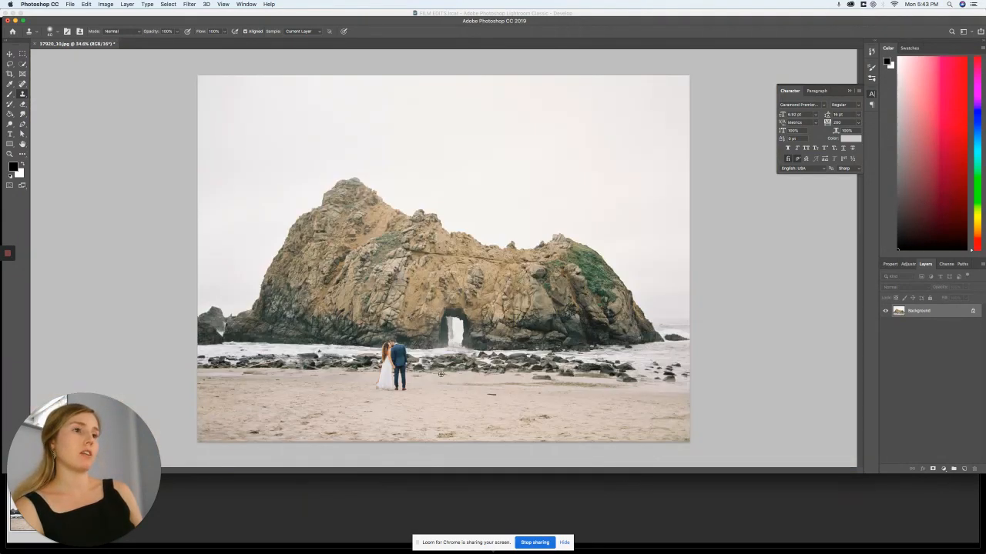
{"action": "scroll", "coordinate": [441, 375], "scroll_direction": "up", "scroll_amount": 3}
{"action": "scroll", "coordinate": [441, 375], "scroll_direction": "down", "scroll_amount": 3}
{"action": "scroll", "coordinate": [491, 416], "scroll_direction": "up", "scroll_amount": 1}
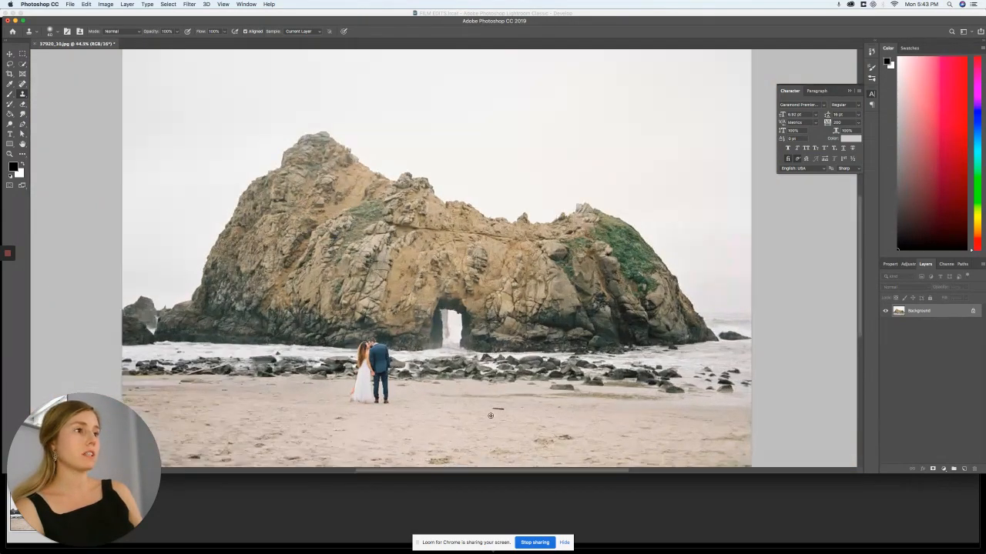
{"action": "scroll", "coordinate": [491, 416], "scroll_direction": "up", "scroll_amount": 3}
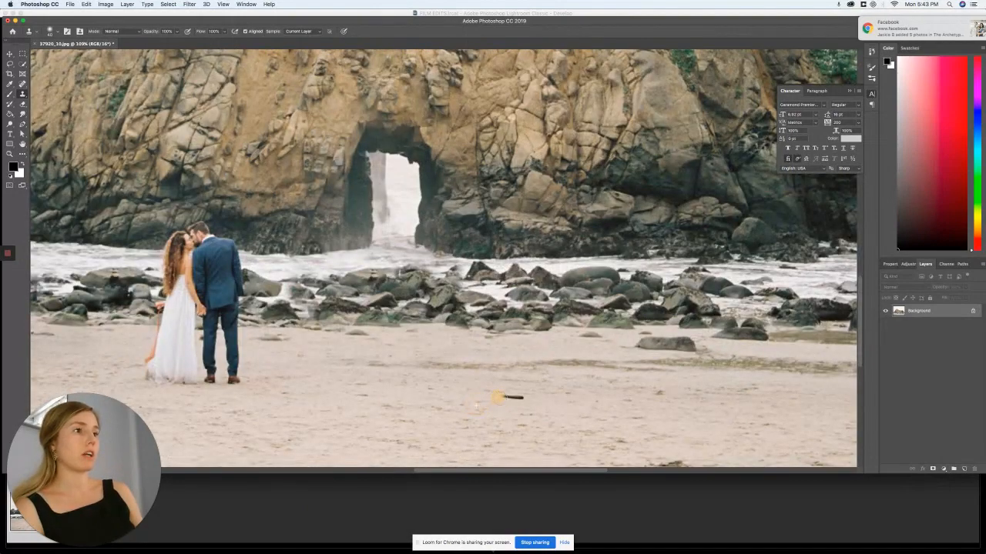
{"action": "scroll", "coordinate": [524, 398], "scroll_direction": "down", "scroll_amount": 3}
{"action": "scroll", "coordinate": [582, 397], "scroll_direction": "down", "scroll_amount": 3}
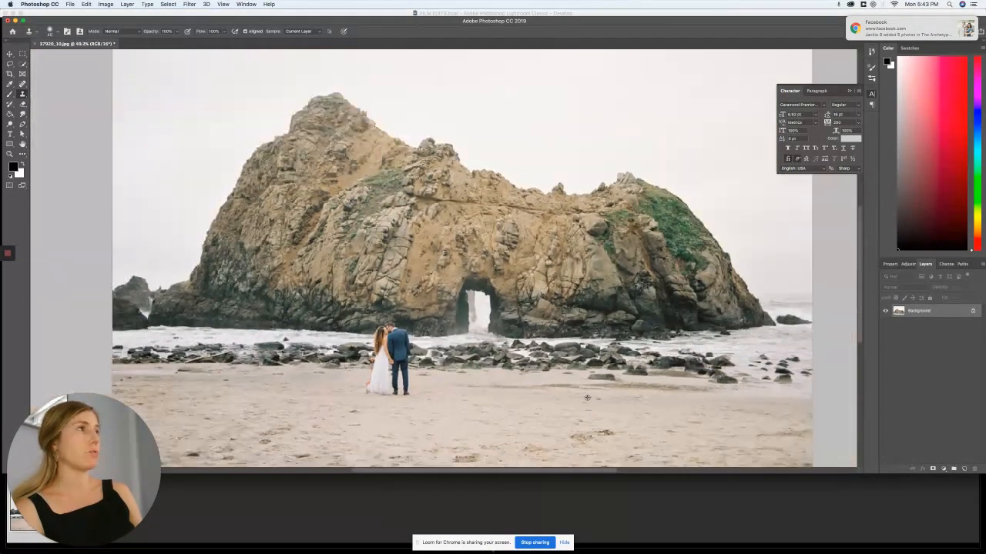
Step: Clone clean sand over the dark clumps and blemishes in the right foreground of the beach, enlarging the brush for broader areas
{"action": "scroll", "coordinate": [564, 429], "scroll_direction": "up", "scroll_amount": 4}
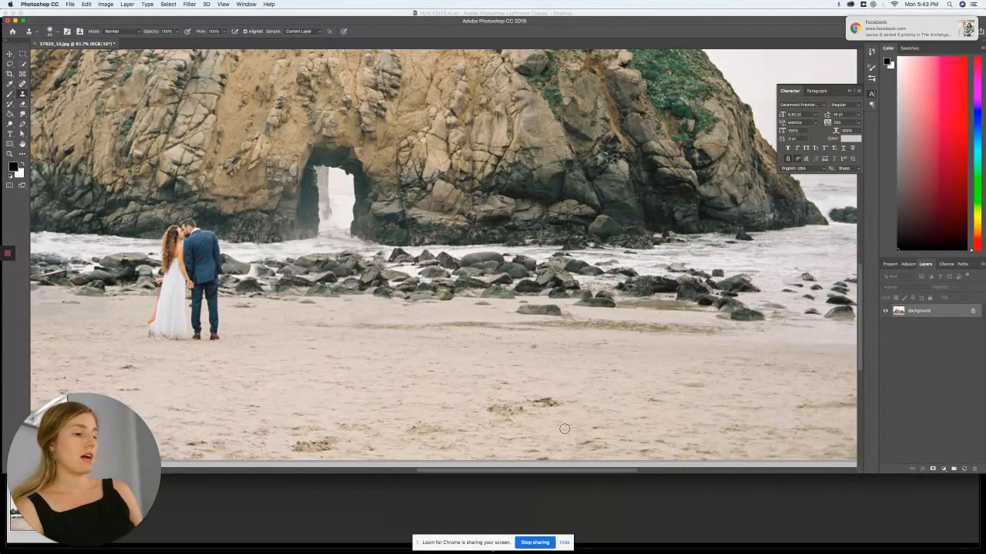
{"action": "left_click", "coordinate": [421, 391], "text": "alt"}
{"action": "left_click_drag", "start_coordinate": [488, 408], "coordinate": [566, 400]}
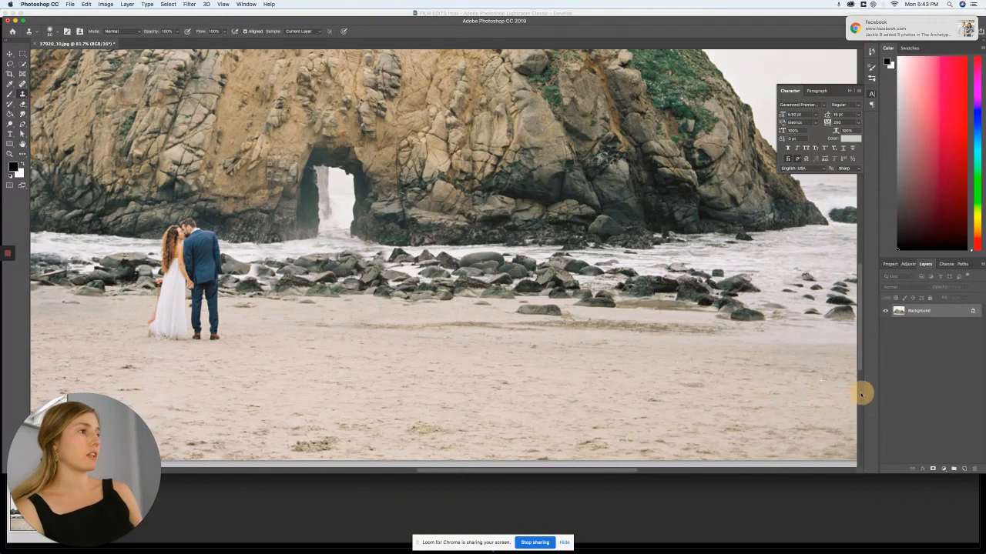
{"action": "left_click_drag", "start_coordinate": [686, 383], "coordinate": [710, 388]}
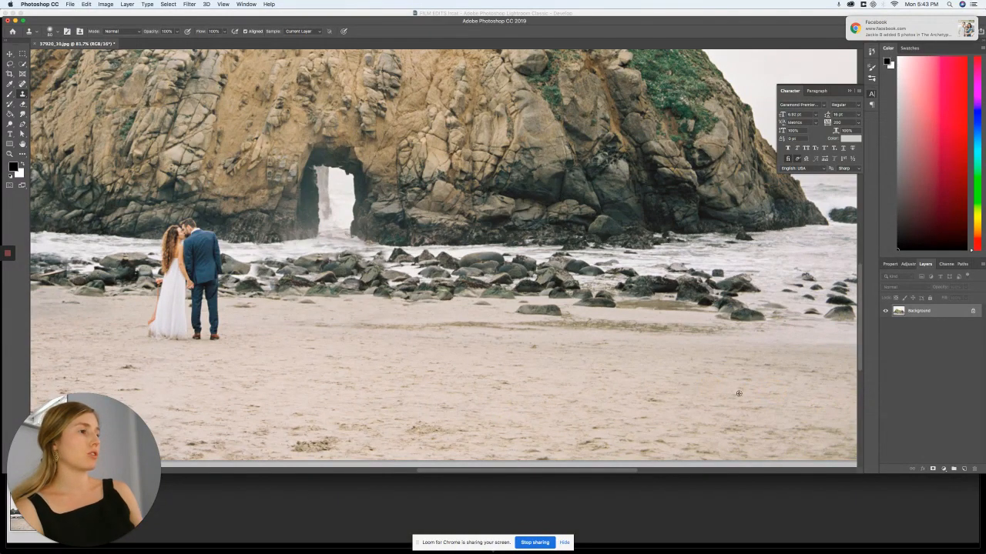
{"action": "left_click", "coordinate": [831, 424]}
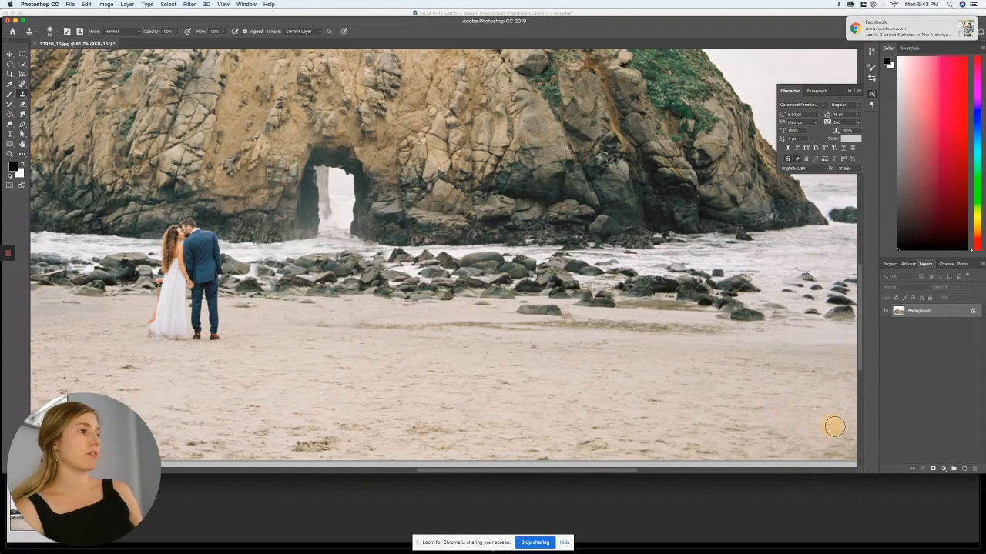
{"action": "left_click", "coordinate": [669, 394]}
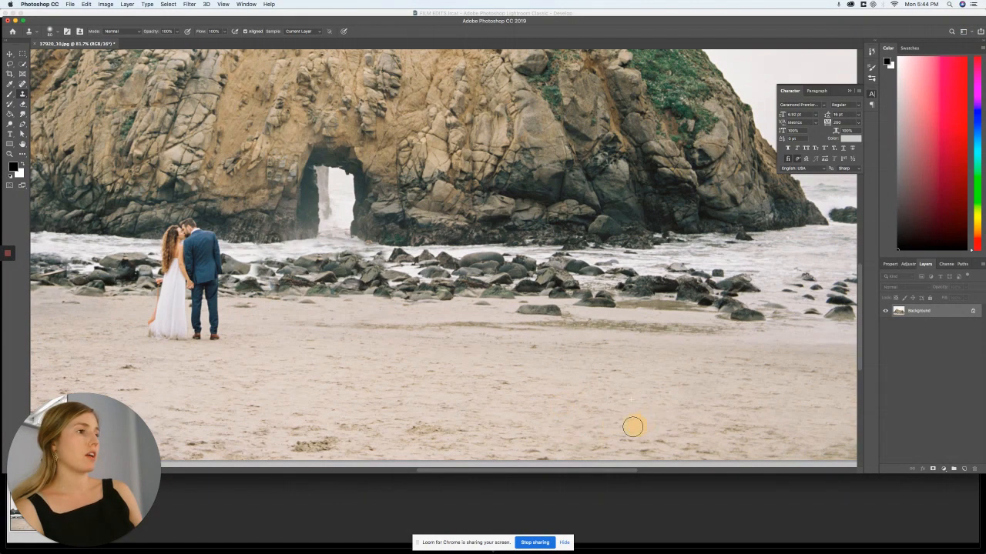
{"action": "key", "text": "super+0"}
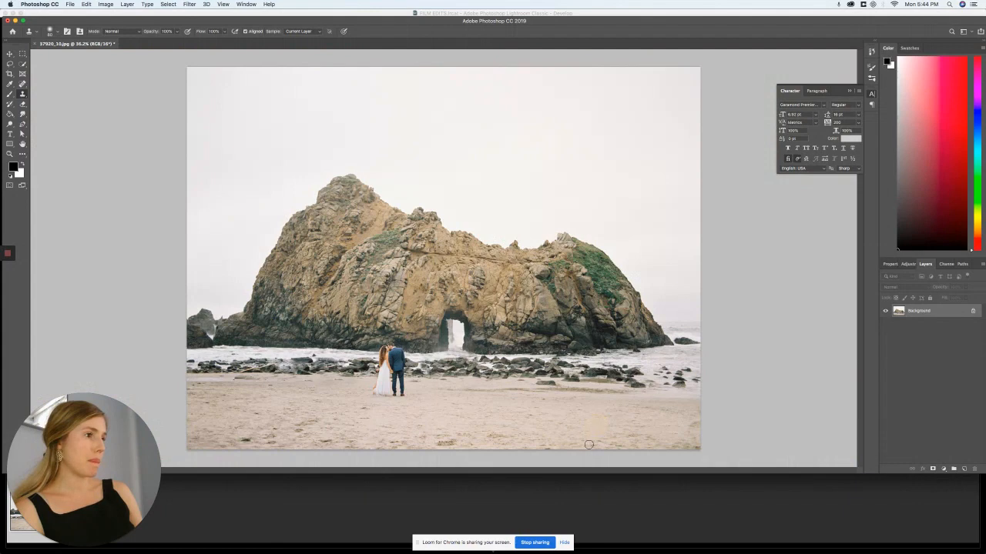
{"action": "left_click", "coordinate": [596, 442]}
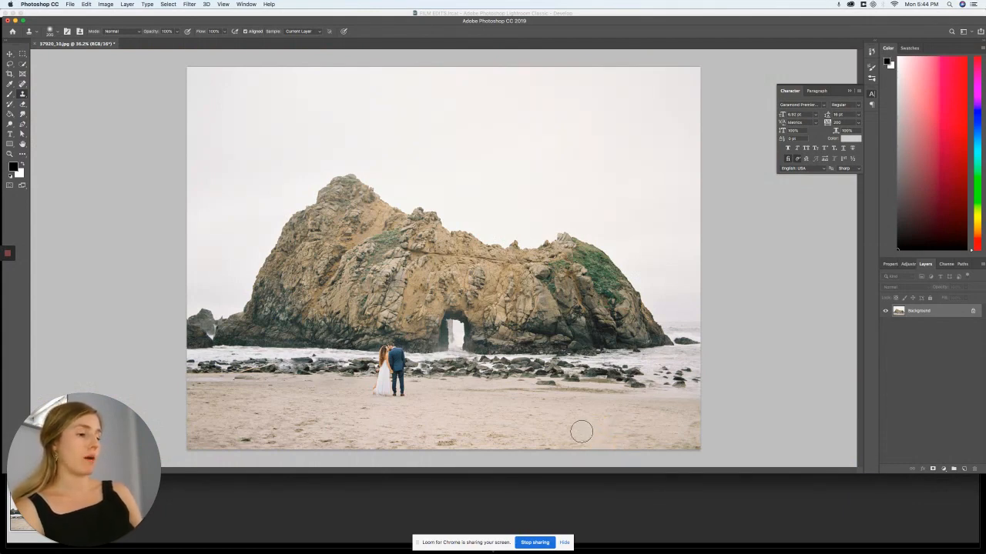
Step: Clone clean sand over the remaining dark marks along the lower right edge of the beach
{"action": "left_click_drag", "start_coordinate": [615, 445], "coordinate": [688, 445]}
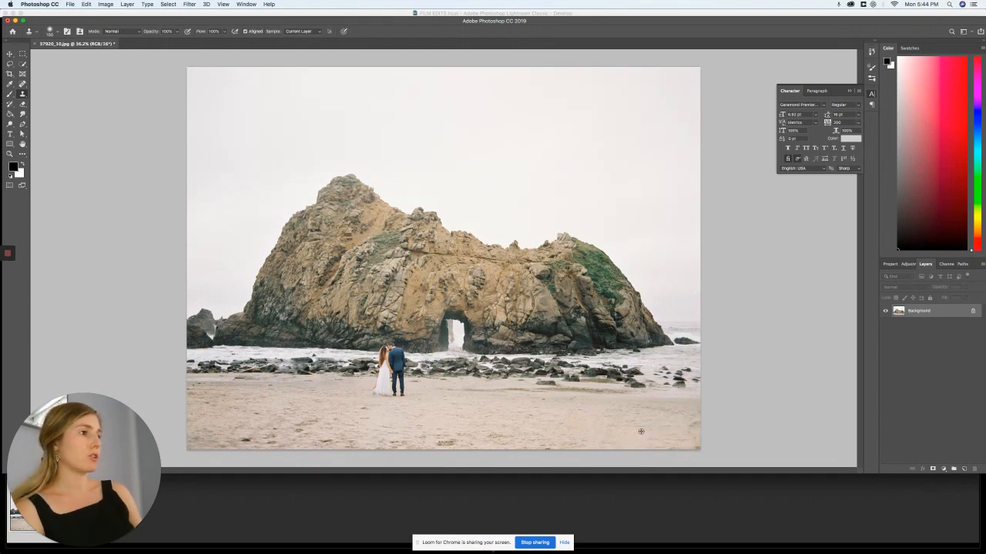
{"action": "left_click", "coordinate": [691, 444]}
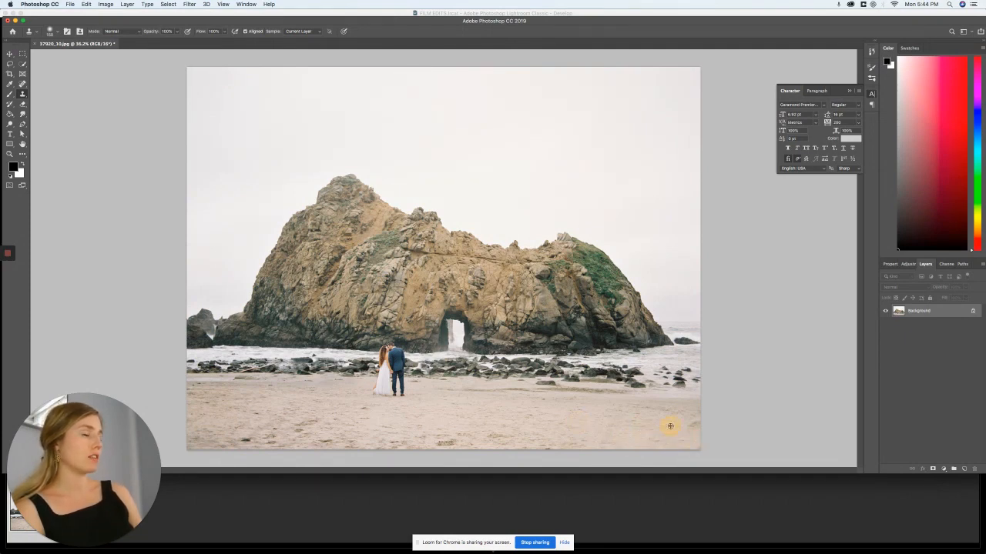
{"action": "left_click", "coordinate": [698, 420]}
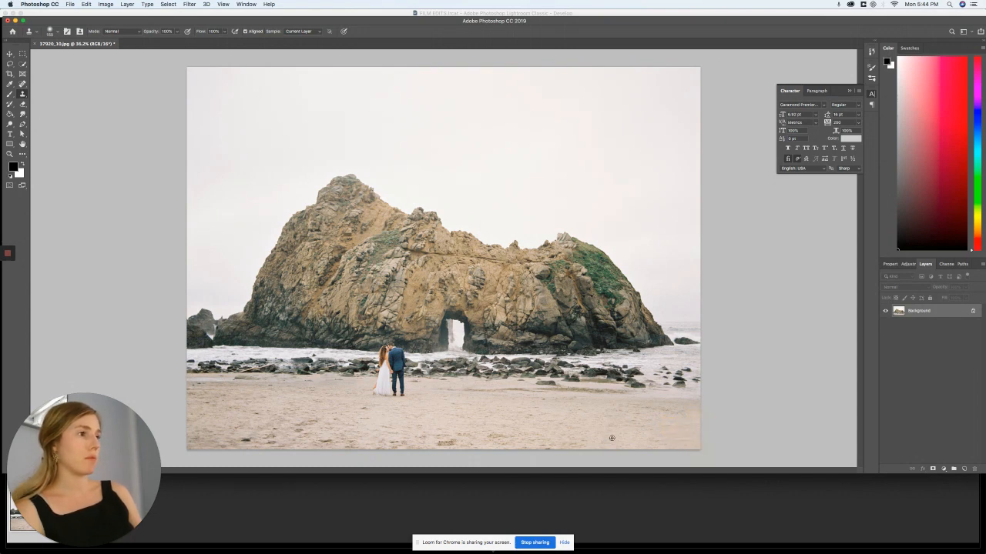
{"action": "left_click", "coordinate": [583, 447]}
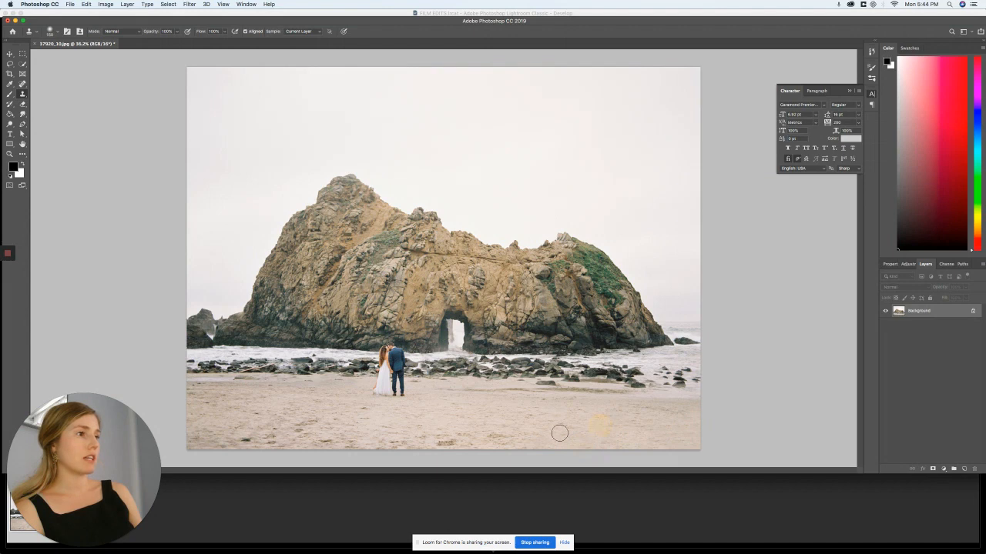
Step: Clone sand over the dark clumps along the bottom edge of the beach, in the foreground below the couple
{"action": "left_click", "coordinate": [485, 441]}
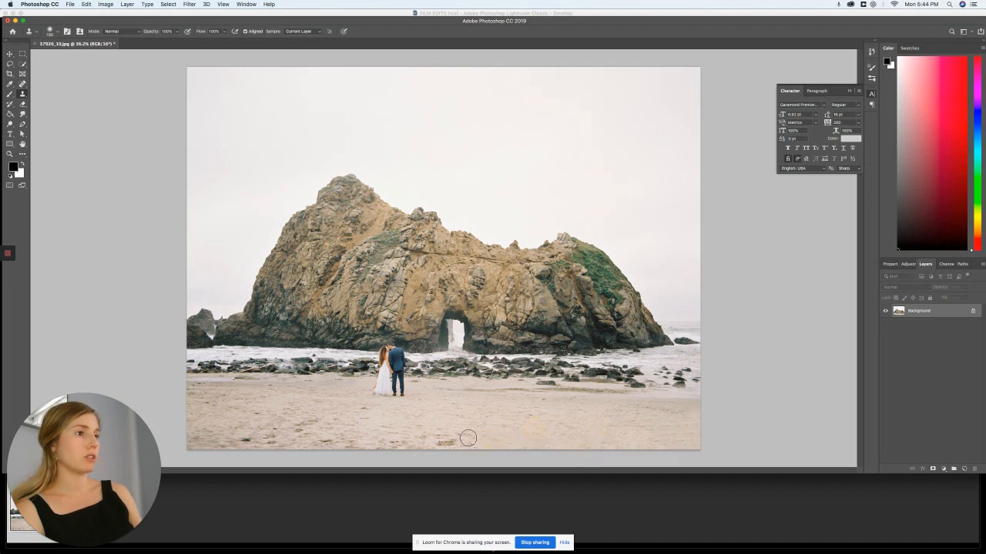
{"action": "left_click", "coordinate": [481, 446]}
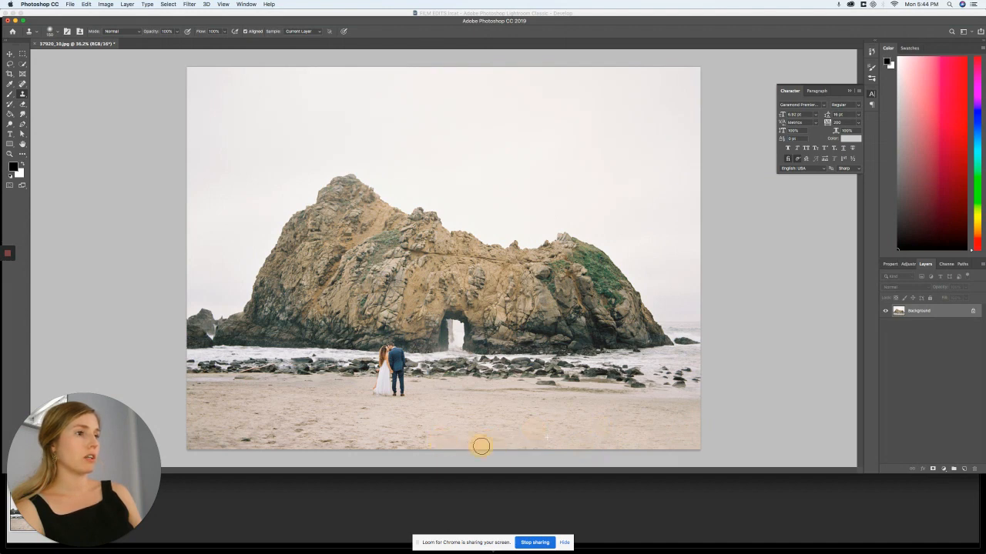
{"action": "left_click", "coordinate": [434, 438]}
{"action": "left_click", "coordinate": [408, 440]}
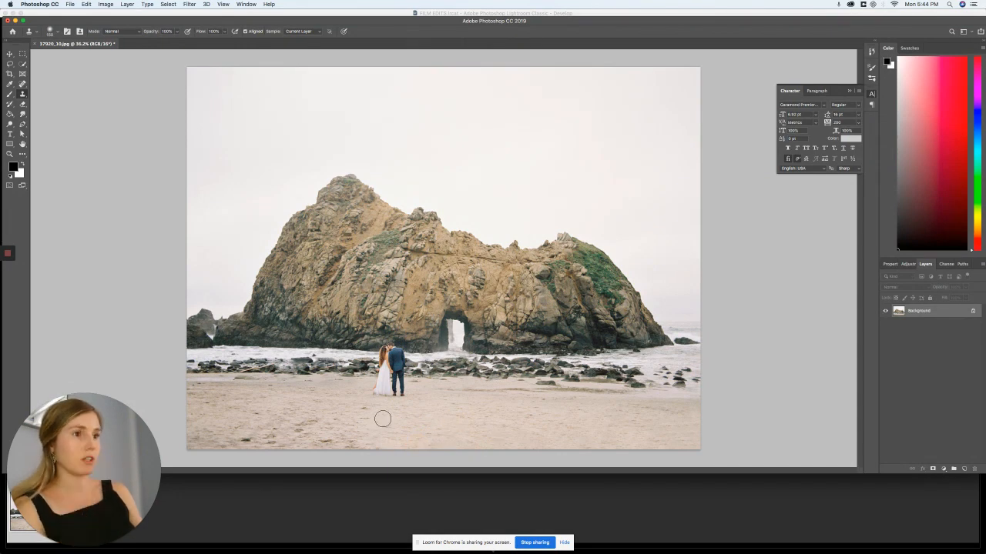
Step: Clone clean sand over the dark clumps and footprints in the left foreground of the beach with a larger brush
{"action": "left_click", "coordinate": [204, 437]}
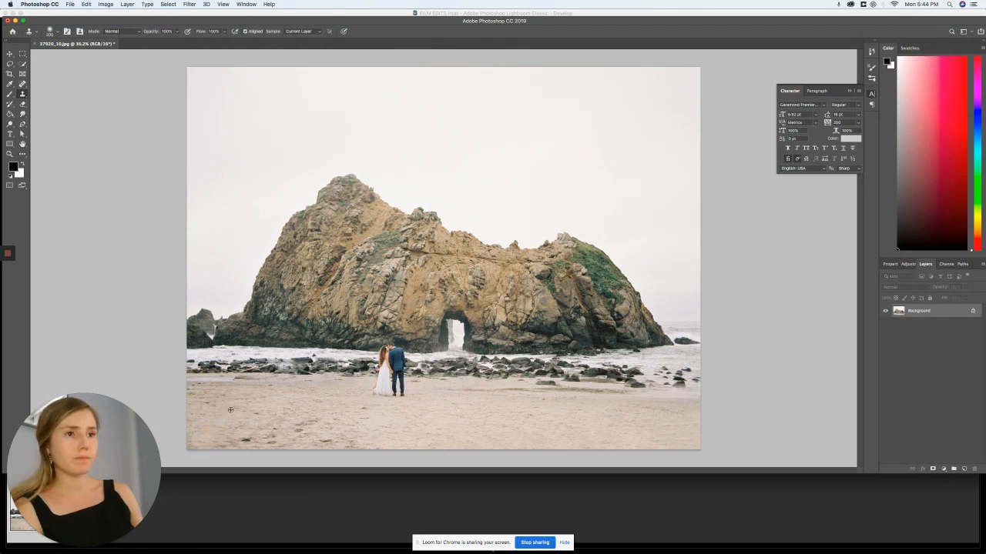
{"action": "left_click_drag", "start_coordinate": [229, 438], "coordinate": [276, 439]}
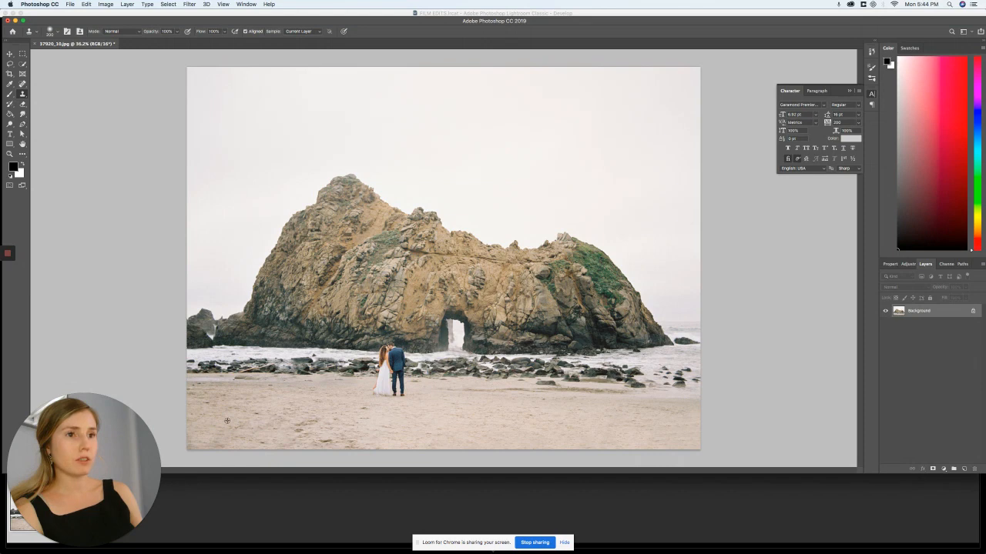
{"action": "mouse_move", "coordinate": [234, 426]}
{"action": "left_mouse_down"}
{"action": "mouse_move", "coordinate": [263, 438]}
{"action": "mouse_move", "coordinate": [244, 409]}
{"action": "mouse_move", "coordinate": [273, 417]}
{"action": "left_mouse_up"}
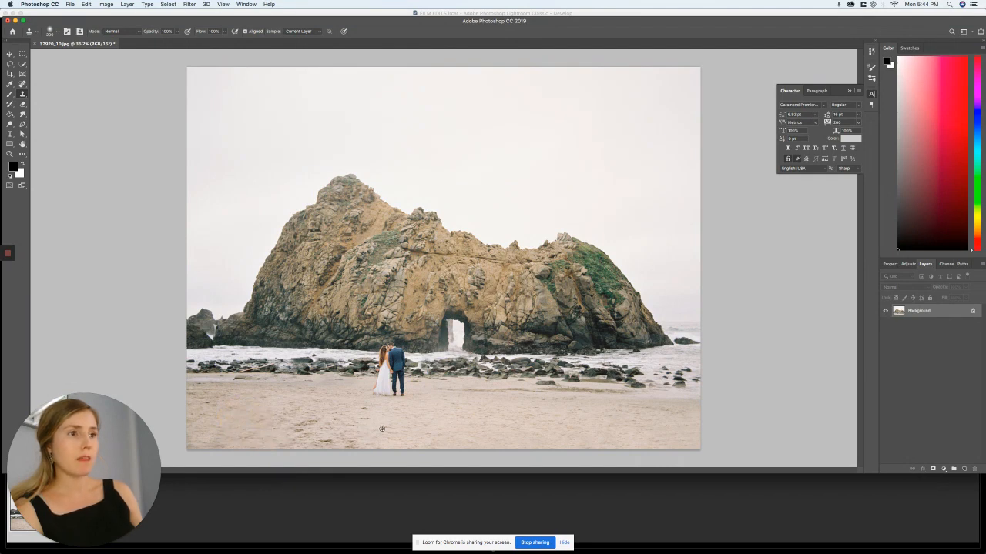
{"action": "mouse_move", "coordinate": [356, 416]}
{"action": "left_mouse_down"}
{"action": "mouse_move", "coordinate": [344, 439]}
{"action": "mouse_move", "coordinate": [320, 442]}
{"action": "mouse_move", "coordinate": [367, 446]}
{"action": "left_mouse_up"}
{"action": "mouse_move", "coordinate": [259, 411]}
{"action": "left_mouse_down"}
{"action": "mouse_move", "coordinate": [297, 410]}
{"action": "mouse_move", "coordinate": [295, 435]}
{"action": "mouse_move", "coordinate": [311, 422]}
{"action": "mouse_move", "coordinate": [301, 434]}
{"action": "mouse_move", "coordinate": [340, 430]}
{"action": "mouse_move", "coordinate": [315, 421]}
{"action": "mouse_move", "coordinate": [375, 428]}
{"action": "left_mouse_up"}
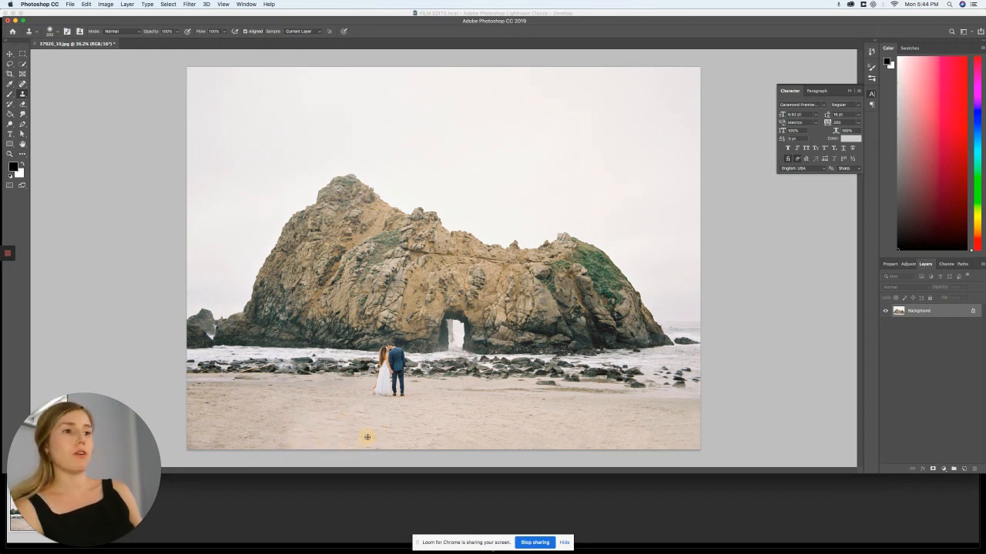
{"action": "mouse_move", "coordinate": [281, 441]}
{"action": "left_mouse_down"}
{"action": "mouse_move", "coordinate": [222, 442]}
{"action": "mouse_move", "coordinate": [296, 443]}
{"action": "mouse_move", "coordinate": [253, 422]}
{"action": "mouse_move", "coordinate": [311, 420]}
{"action": "left_mouse_up"}
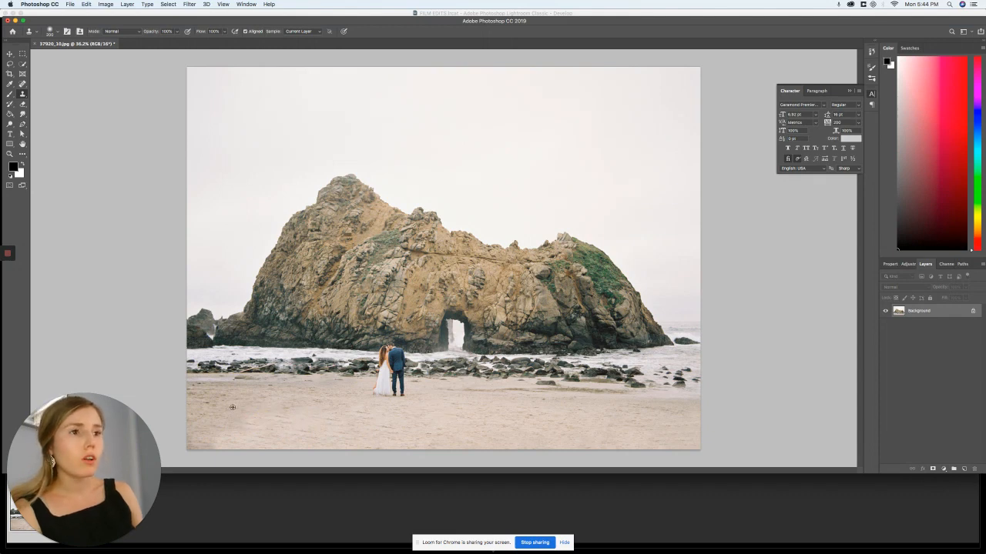
Step: Blend the cloned left side of the beach by covering uneven patches with sand sampled from the smoother area near the centre
{"action": "left_click_drag", "start_coordinate": [278, 399], "coordinate": [325, 411]}
{"action": "mouse_move", "coordinate": [275, 436]}
{"action": "left_mouse_down"}
{"action": "mouse_move", "coordinate": [177, 448]}
{"action": "mouse_move", "coordinate": [261, 430]}
{"action": "left_mouse_up"}
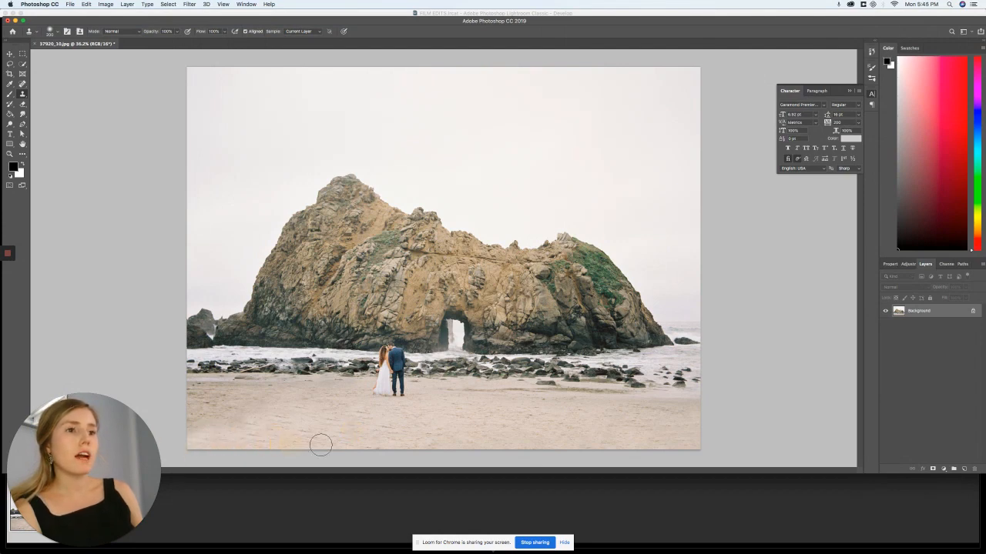
{"action": "left_click", "coordinate": [406, 437], "text": "alt"}
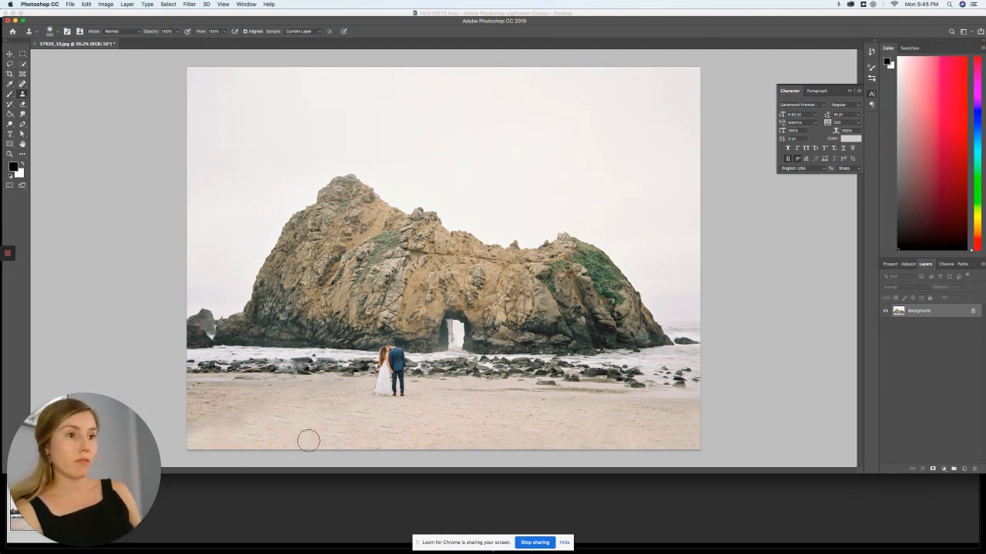
{"action": "left_click", "coordinate": [313, 437]}
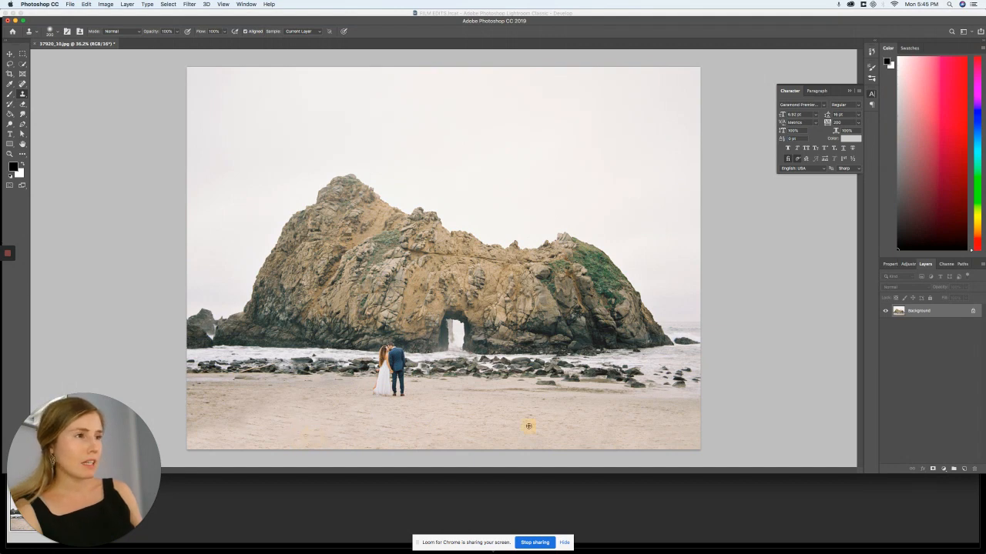
{"action": "left_click_drag", "start_coordinate": [312, 438], "coordinate": [345, 421]}
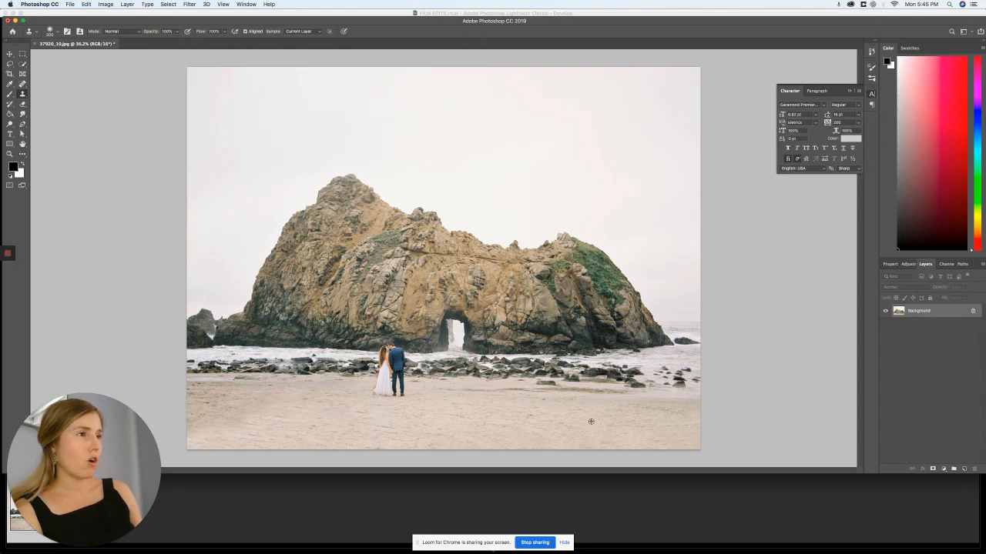
{"action": "mouse_move", "coordinate": [320, 428]}
{"action": "left_mouse_down"}
{"action": "mouse_move", "coordinate": [303, 426]}
{"action": "mouse_move", "coordinate": [395, 433]}
{"action": "left_mouse_up"}
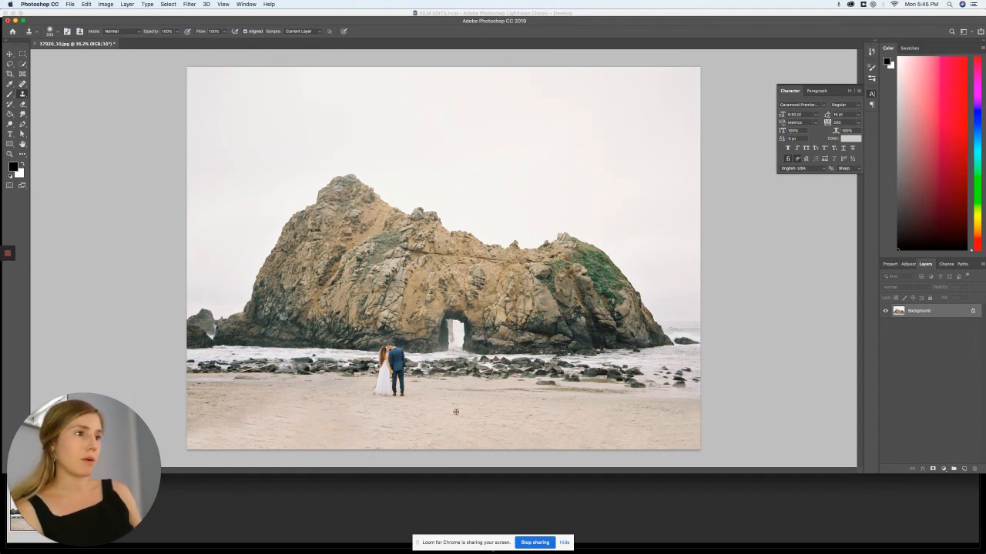
{"action": "left_click", "coordinate": [456, 412], "text": "alt"}
{"action": "mouse_move", "coordinate": [279, 420]}
{"action": "left_mouse_down"}
{"action": "mouse_move", "coordinate": [269, 424]}
{"action": "mouse_move", "coordinate": [280, 428]}
{"action": "left_mouse_up"}
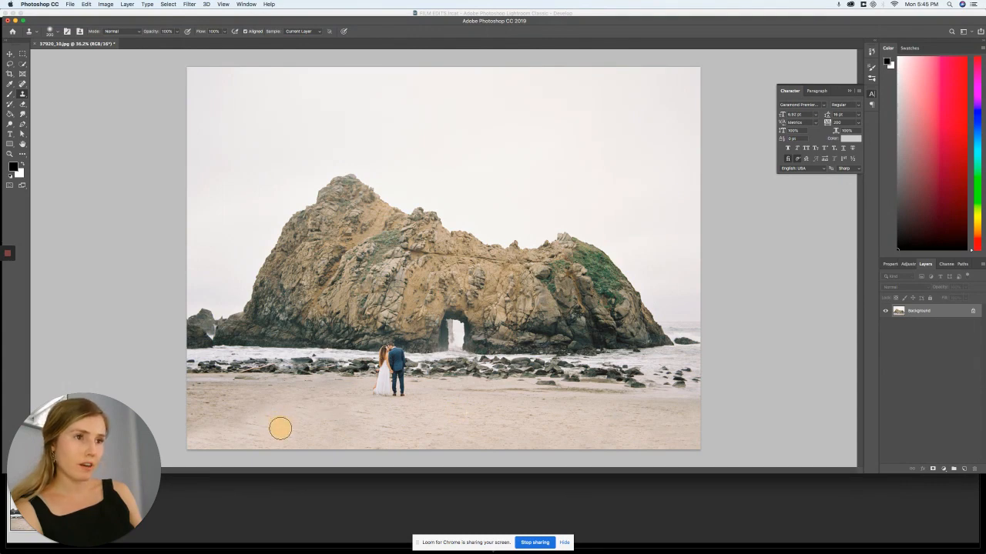
{"action": "mouse_move", "coordinate": [216, 409]}
{"action": "left_mouse_down"}
{"action": "mouse_move", "coordinate": [187, 414]}
{"action": "mouse_move", "coordinate": [189, 429]}
{"action": "mouse_move", "coordinate": [190, 401]}
{"action": "mouse_move", "coordinate": [323, 426]}
{"action": "mouse_move", "coordinate": [233, 406]}
{"action": "mouse_move", "coordinate": [308, 422]}
{"action": "mouse_move", "coordinate": [244, 395]}
{"action": "mouse_move", "coordinate": [189, 393]}
{"action": "mouse_move", "coordinate": [291, 402]}
{"action": "mouse_move", "coordinate": [298, 418]}
{"action": "mouse_move", "coordinate": [245, 395]}
{"action": "mouse_move", "coordinate": [340, 396]}
{"action": "mouse_move", "coordinate": [353, 418]}
{"action": "left_mouse_up"}
Step: Reduce the brush size and clone sand over the remaining marks and patchy spots just left of and below the couple
{"action": "key", "text": "bracketleft"}
{"action": "key", "text": "bracketleft"}
{"action": "key", "text": "bracketleft"}
{"action": "key", "text": "bracketleft"}
{"action": "key", "text": "bracketleft"}
{"action": "key", "text": "bracketleft"}
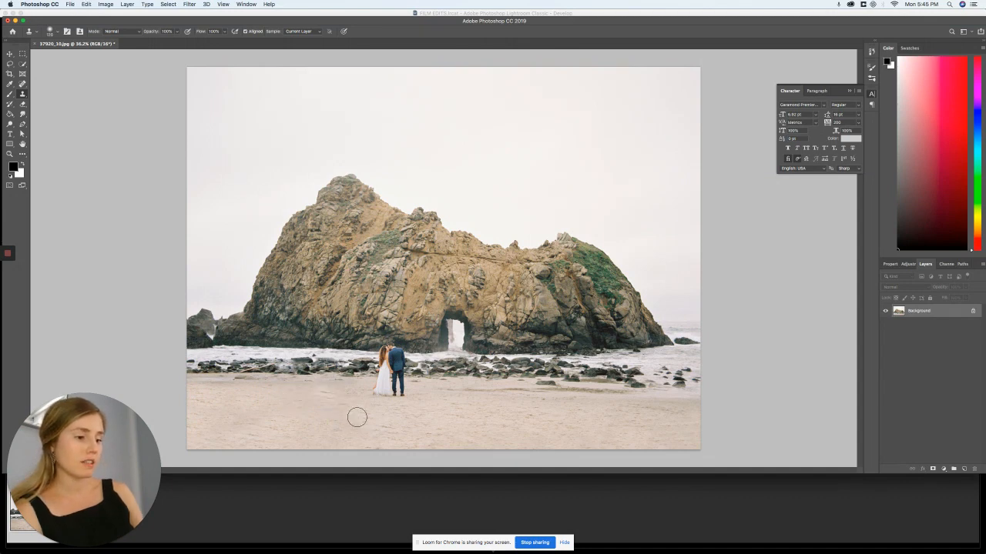
{"action": "left_click", "coordinate": [391, 412], "text": "alt"}
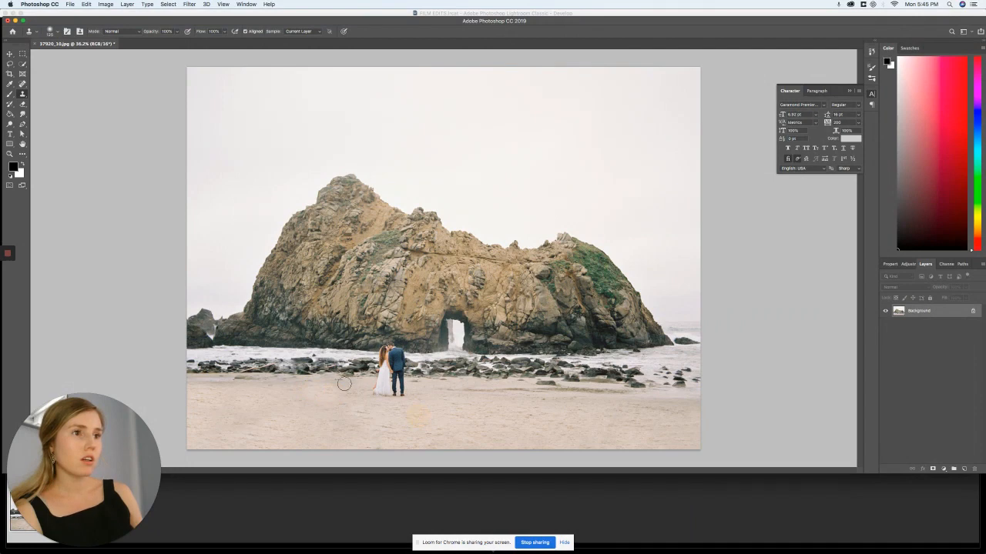
{"action": "left_click", "coordinate": [344, 383]}
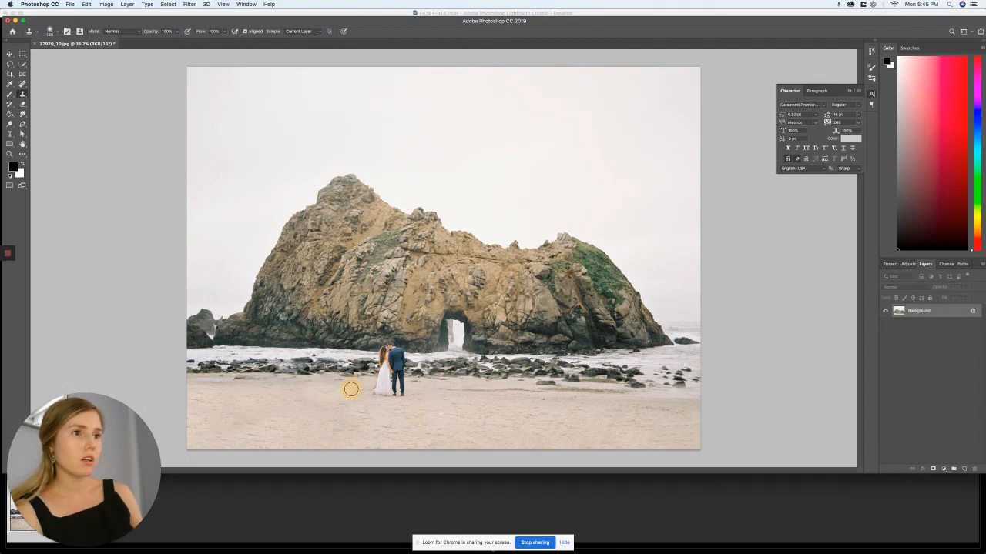
{"action": "left_click", "coordinate": [321, 417]}
{"action": "left_click", "coordinate": [323, 390]}
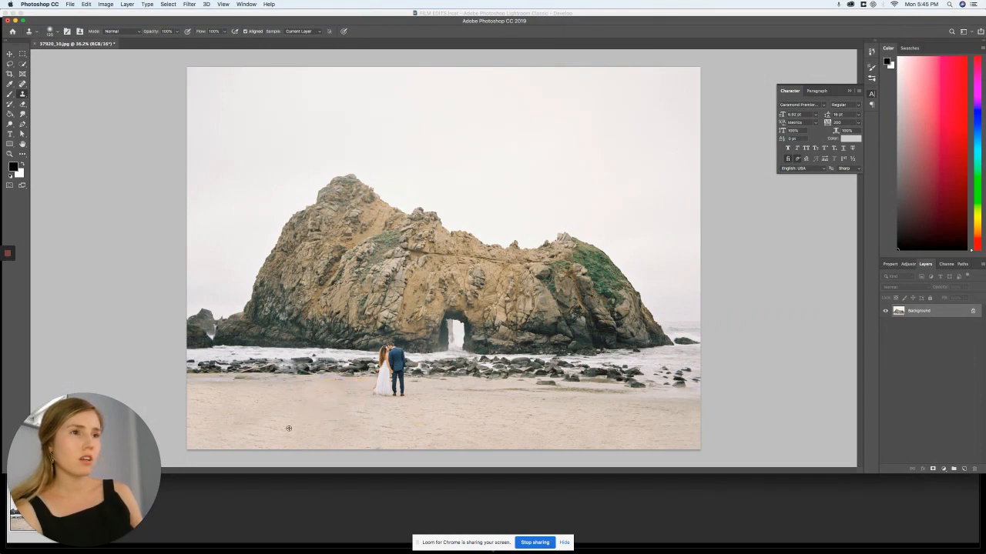
{"action": "left_click", "coordinate": [333, 392]}
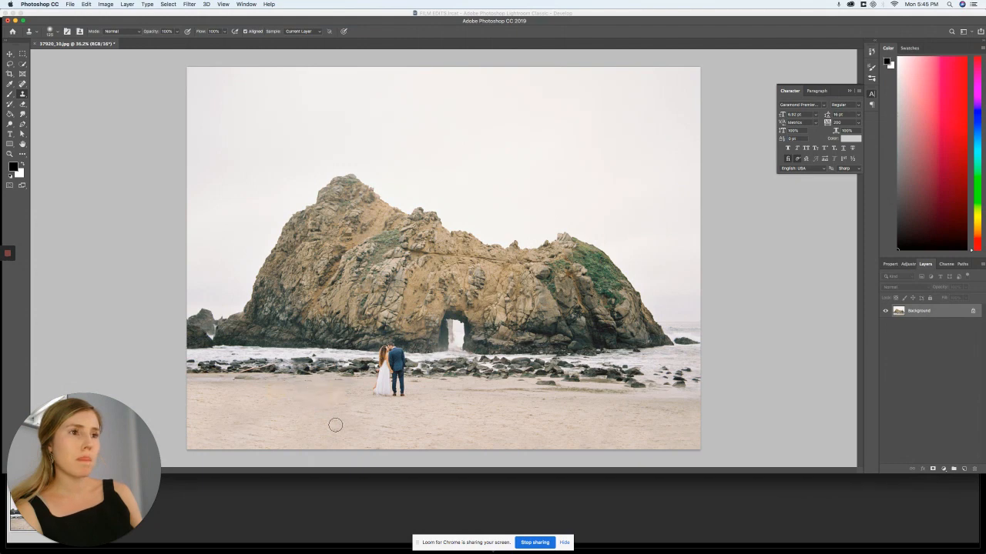
{"action": "left_click", "coordinate": [270, 423]}
{"action": "left_click", "coordinate": [257, 425]}
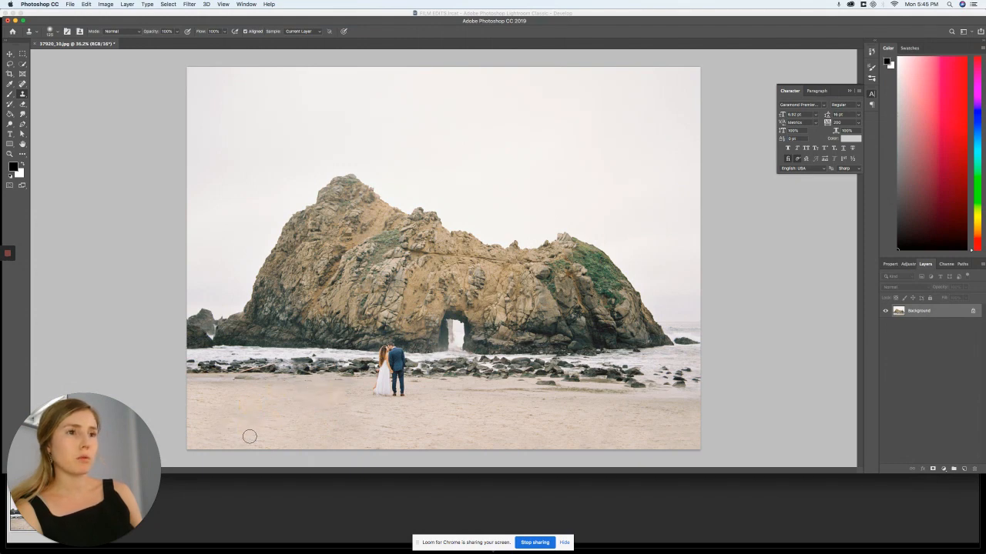
{"action": "left_click", "coordinate": [360, 414]}
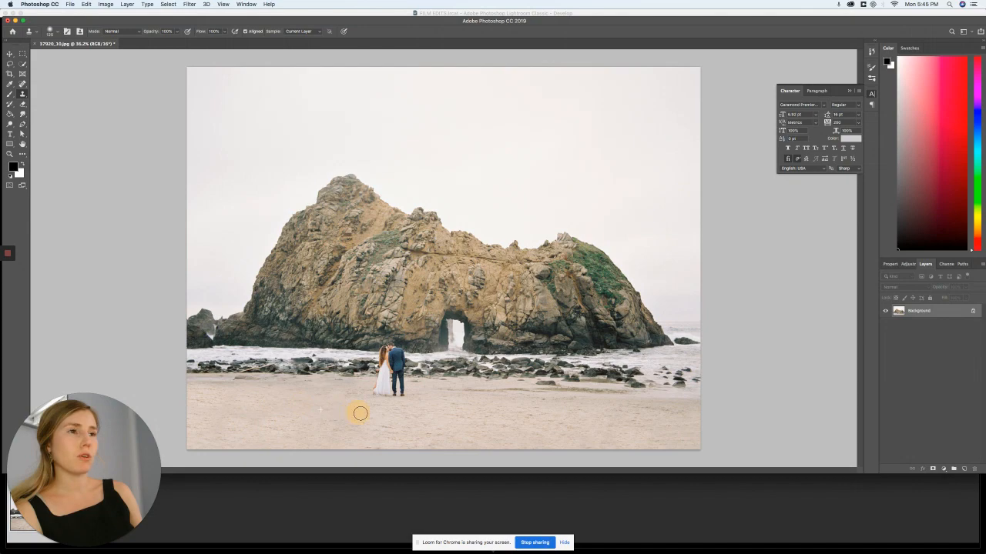
{"action": "scroll", "coordinate": [489, 418], "scroll_direction": "down", "scroll_amount": 3}
{"action": "scroll", "coordinate": [429, 400], "scroll_direction": "up", "scroll_amount": 5}
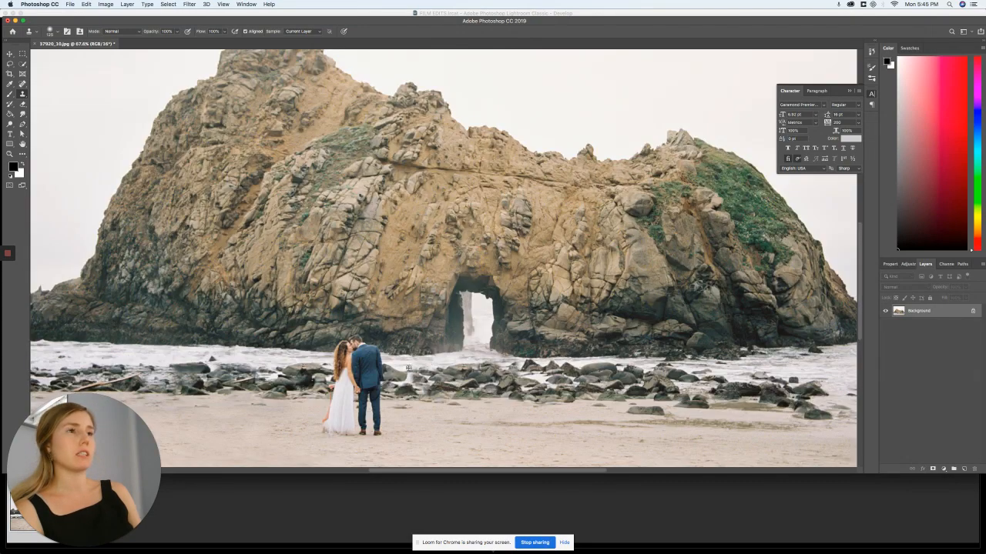
{"action": "scroll", "coordinate": [408, 369], "scroll_direction": "down", "scroll_amount": 5}
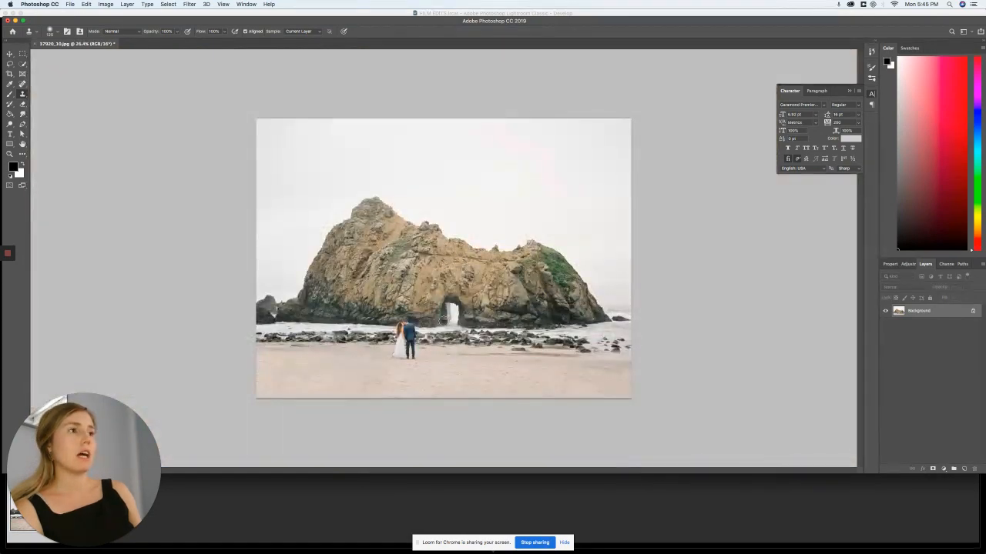
{"action": "scroll", "coordinate": [443, 322], "scroll_direction": "up", "scroll_amount": 4}
{"action": "scroll", "coordinate": [435, 340], "scroll_direction": "down", "scroll_amount": 2}
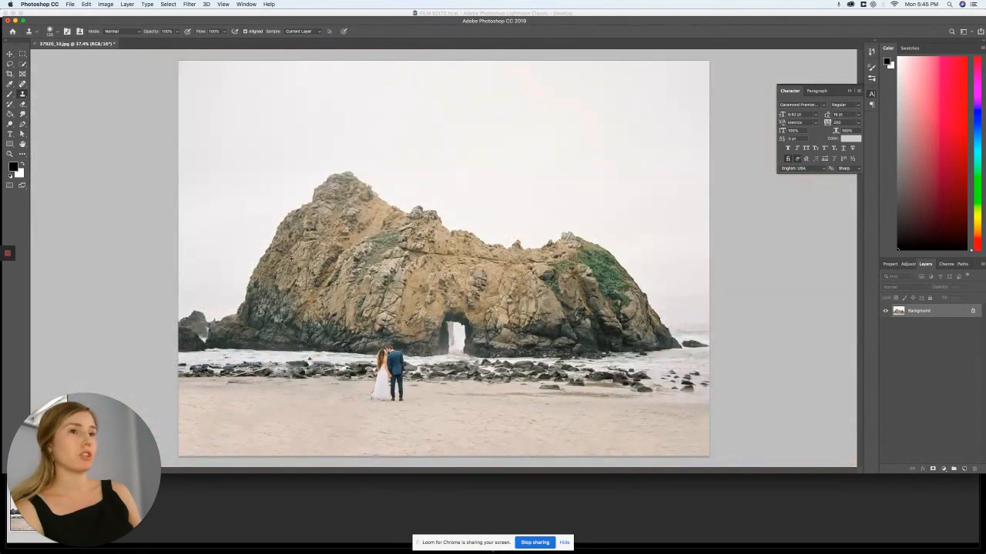
{"action": "scroll", "coordinate": [291, 260], "scroll_direction": "down", "scroll_amount": 1}
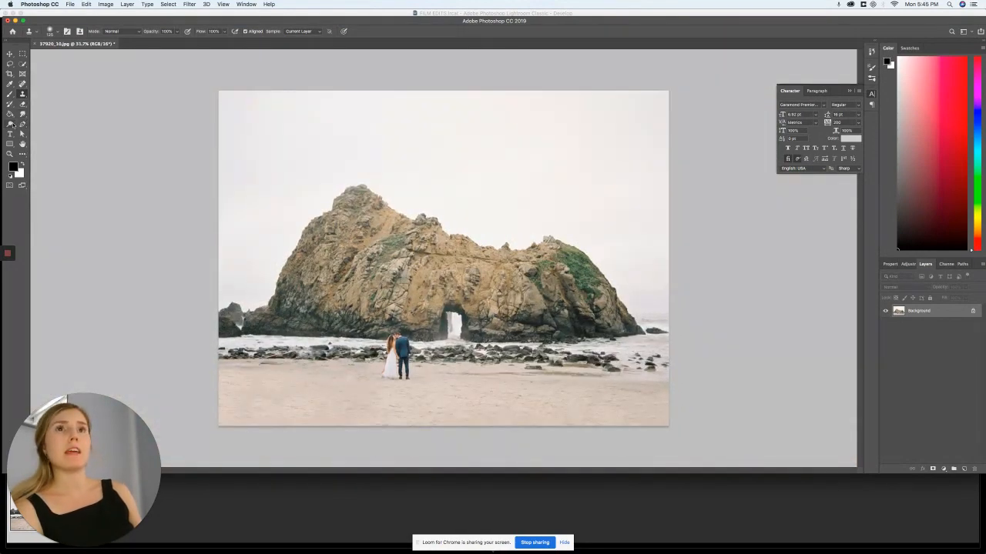
Step: Switch from the Clone Stamp to the Dodge tool for brightening the beach
{"action": "left_click", "coordinate": [10, 124]}
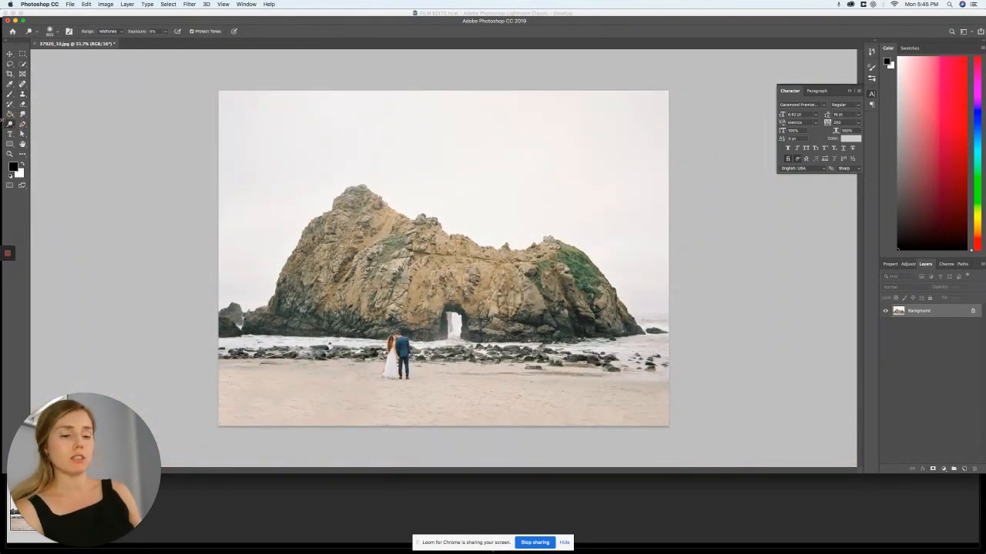
{"action": "left_click", "coordinate": [9, 125]}
{"action": "left_click", "coordinate": [9, 125]}
{"action": "left_click", "coordinate": [9, 125]}
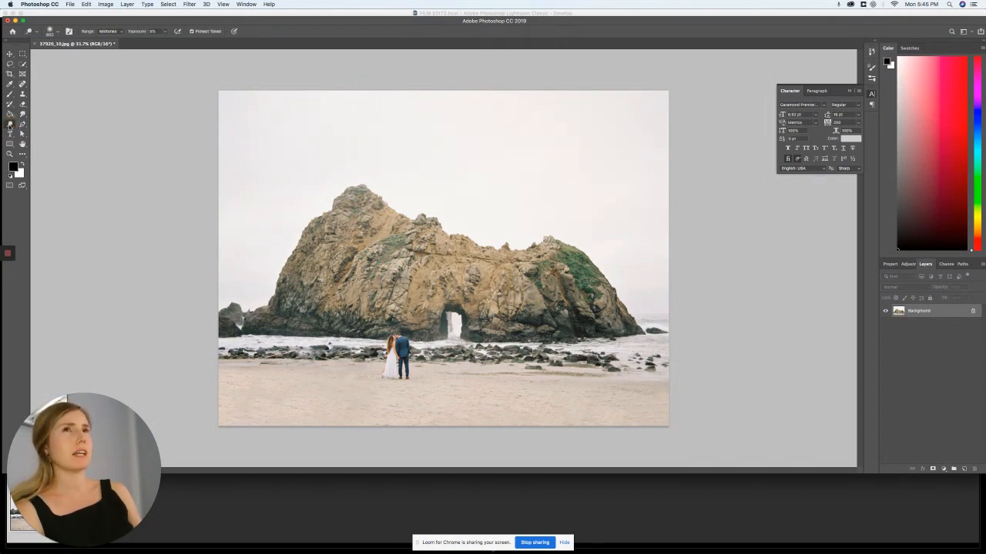
{"action": "left_click", "coordinate": [10, 126]}
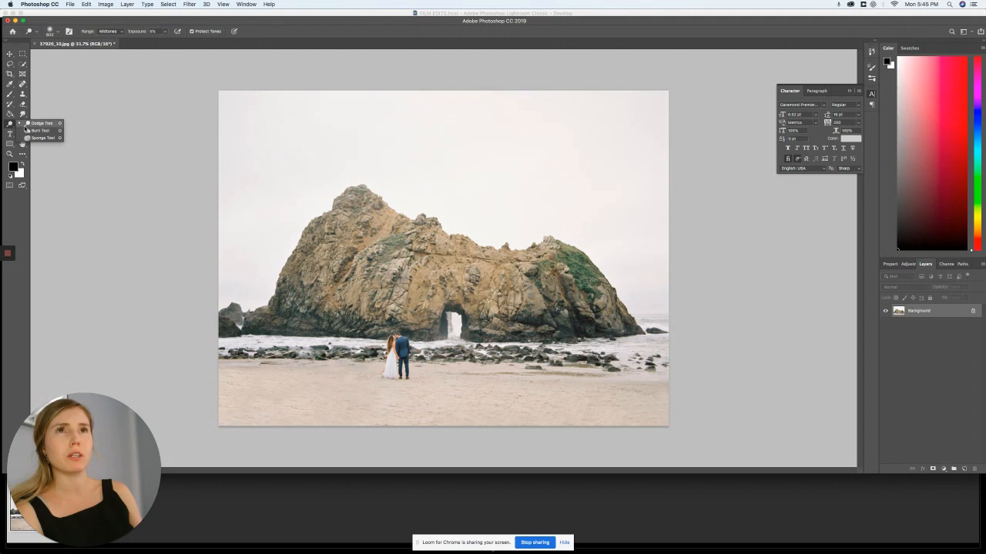
{"action": "left_click", "coordinate": [35, 123]}
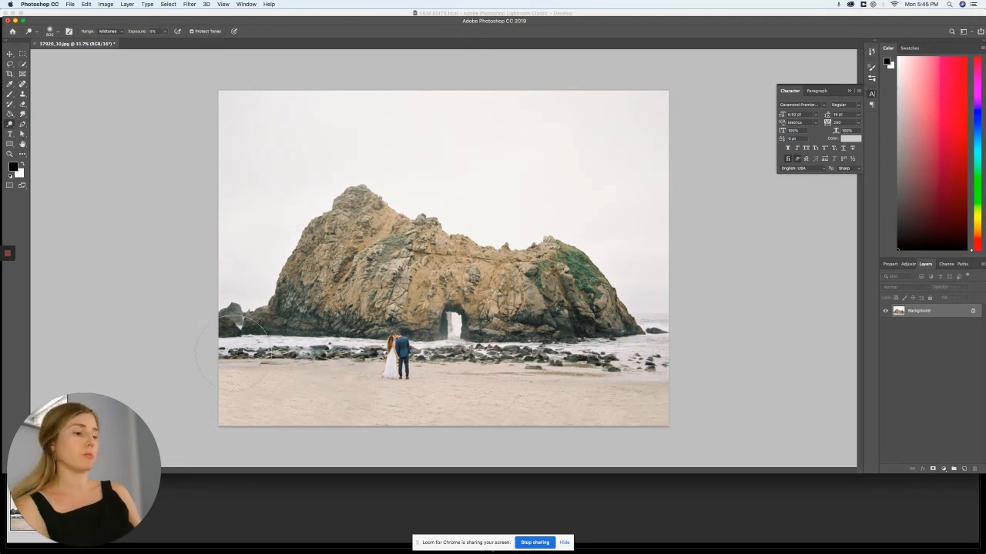
Step: Try a dodge spot around the couple at 100% exposure, and lower the exposure again for subtler brightening
{"action": "left_click", "coordinate": [164, 34]}
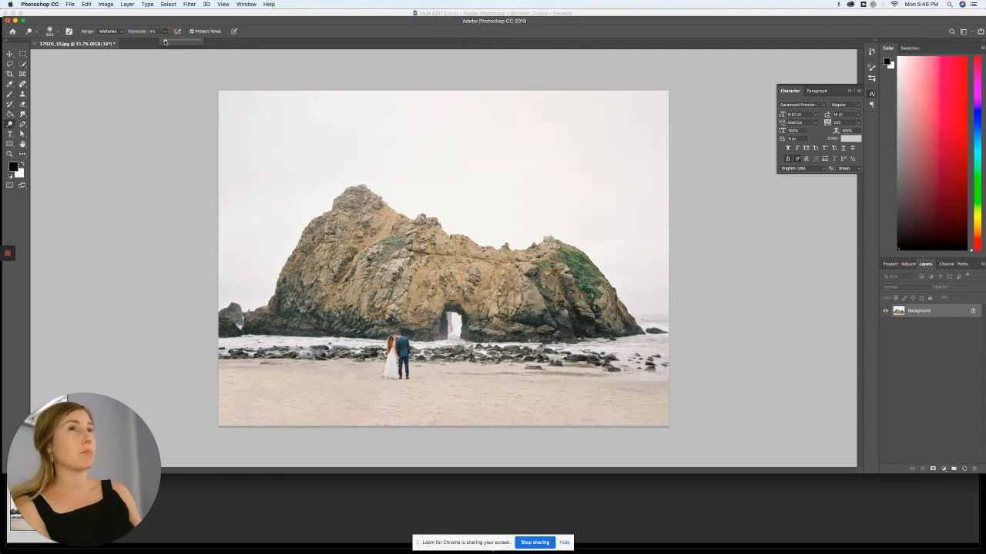
{"action": "left_click_drag", "start_coordinate": [164, 41], "coordinate": [172, 38]}
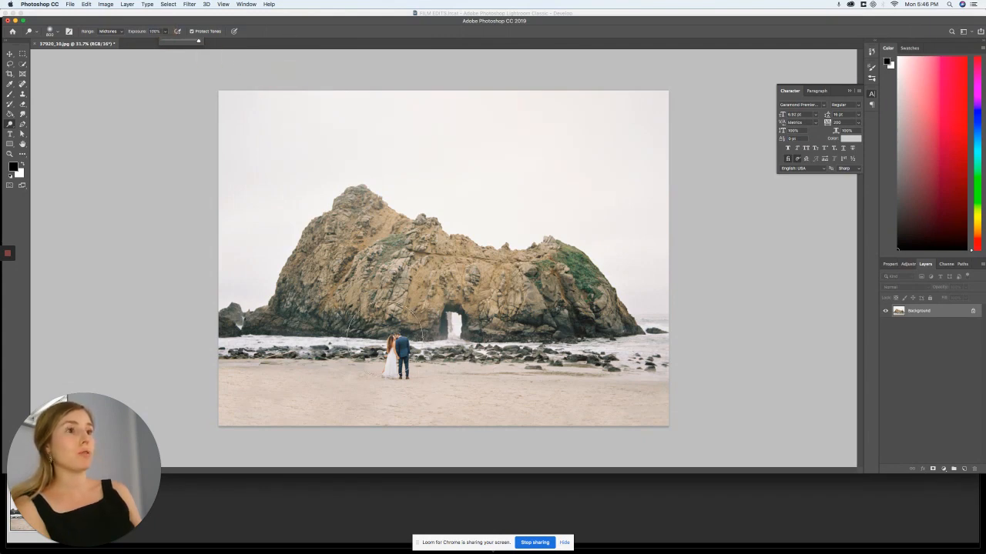
{"action": "left_click", "coordinate": [416, 358]}
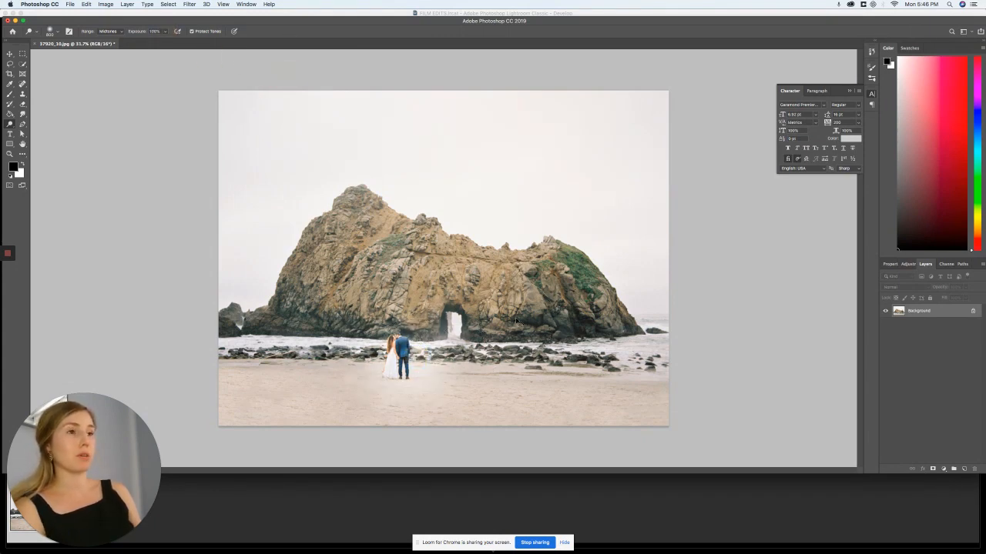
{"action": "left_click", "coordinate": [165, 31]}
{"action": "left_click_drag", "start_coordinate": [137, 40], "coordinate": [133, 40]}
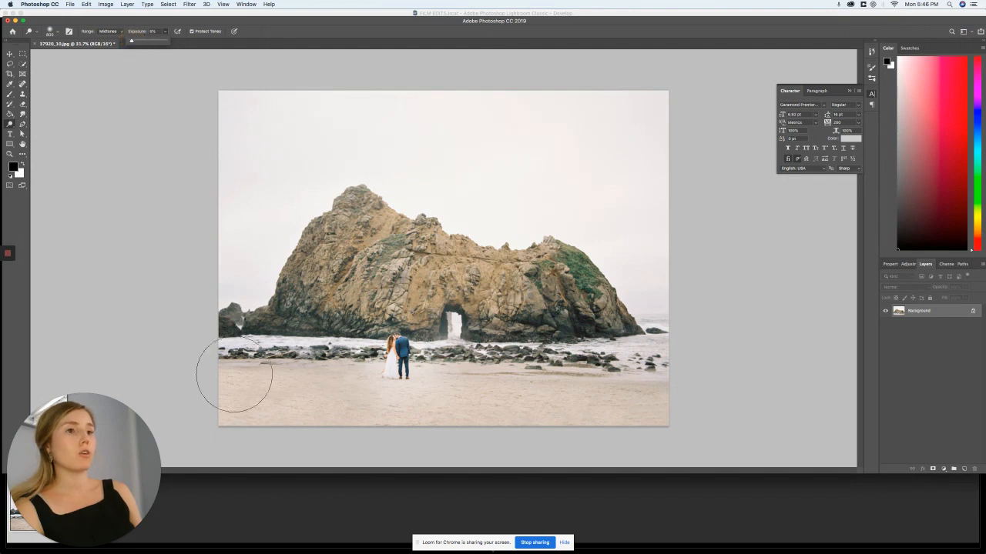
Step: Try dodging the foreground sand from the left edge across to the right, and undo all the dodge strokes made so far
{"action": "mouse_move", "coordinate": [245, 403]}
{"action": "left_mouse_down"}
{"action": "mouse_move", "coordinate": [302, 425]}
{"action": "mouse_move", "coordinate": [249, 412]}
{"action": "mouse_move", "coordinate": [385, 433]}
{"action": "mouse_move", "coordinate": [336, 417]}
{"action": "mouse_move", "coordinate": [455, 424]}
{"action": "mouse_move", "coordinate": [529, 405]}
{"action": "mouse_move", "coordinate": [623, 412]}
{"action": "mouse_move", "coordinate": [667, 402]}
{"action": "mouse_move", "coordinate": [600, 425]}
{"action": "mouse_move", "coordinate": [677, 405]}
{"action": "mouse_move", "coordinate": [575, 409]}
{"action": "mouse_move", "coordinate": [547, 388]}
{"action": "mouse_move", "coordinate": [613, 392]}
{"action": "mouse_move", "coordinate": [557, 380]}
{"action": "mouse_move", "coordinate": [607, 375]}
{"action": "left_mouse_up"}
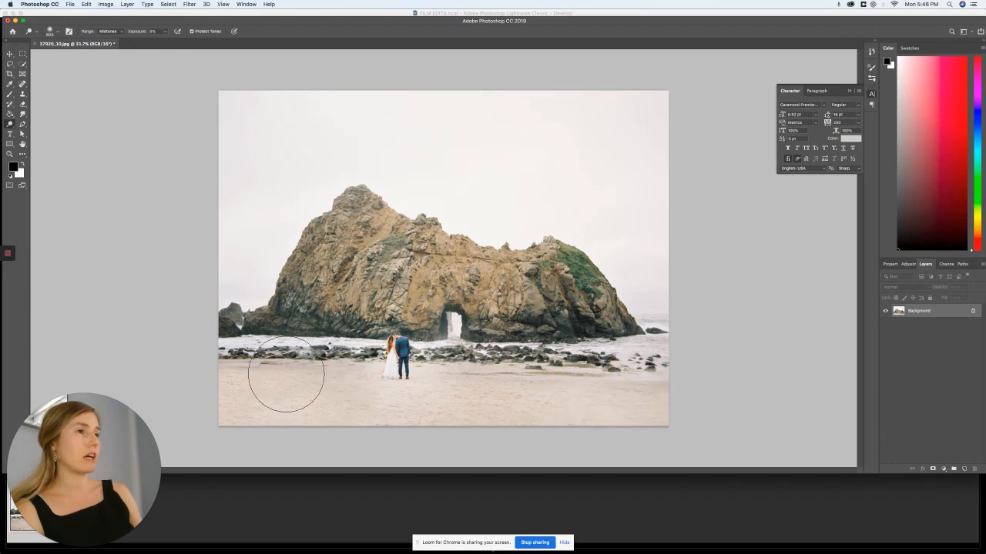
{"action": "mouse_move", "coordinate": [306, 382]}
{"action": "left_mouse_down"}
{"action": "mouse_move", "coordinate": [257, 383]}
{"action": "mouse_move", "coordinate": [194, 412]}
{"action": "mouse_move", "coordinate": [241, 430]}
{"action": "left_mouse_up"}
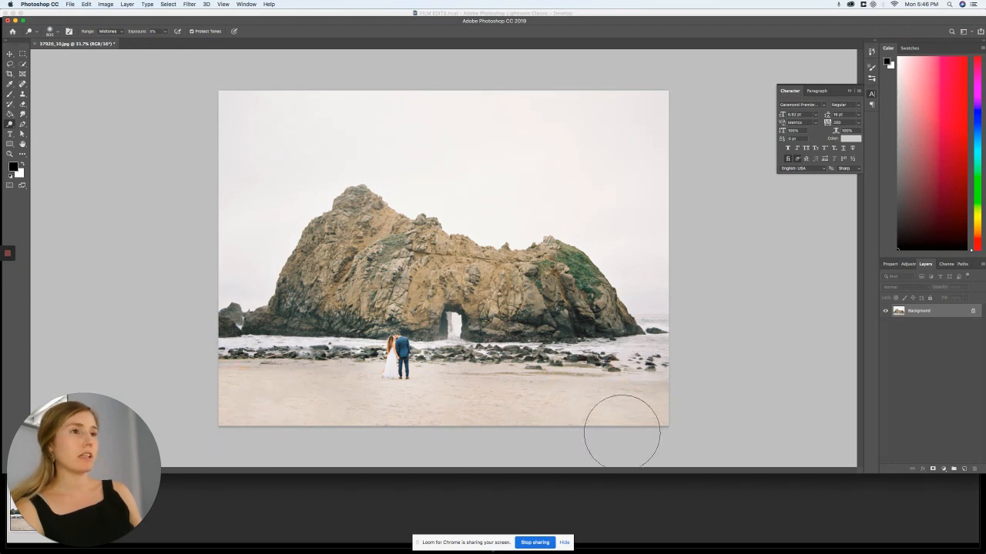
{"action": "key", "text": "super+z"}
{"action": "key", "text": "super+z"}
{"action": "key", "text": "super+z"}
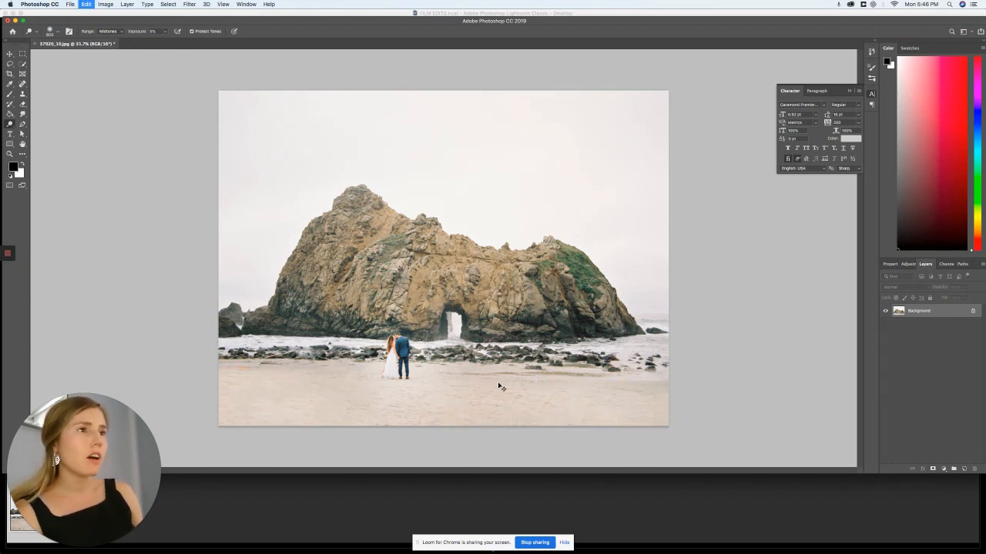
{"action": "key", "text": "super+z"}
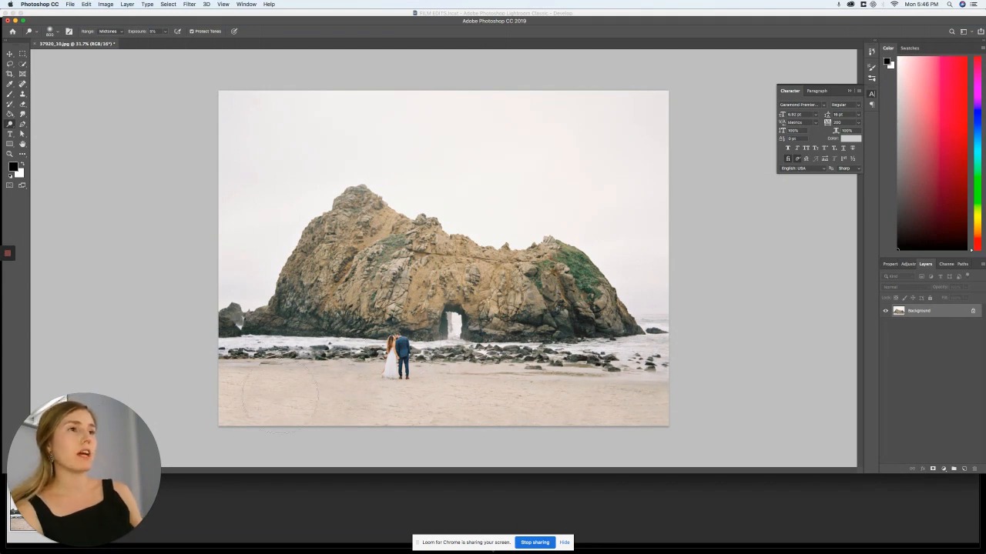
Step: Dodge the foreground sand and shoreline evenly across the photo's width with the large brush at low midtone exposure
{"action": "mouse_move", "coordinate": [292, 399]}
{"action": "left_mouse_down"}
{"action": "mouse_move", "coordinate": [242, 378]}
{"action": "mouse_move", "coordinate": [282, 396]}
{"action": "mouse_move", "coordinate": [483, 423]}
{"action": "mouse_move", "coordinate": [528, 403]}
{"action": "mouse_move", "coordinate": [522, 398]}
{"action": "mouse_move", "coordinate": [570, 392]}
{"action": "mouse_move", "coordinate": [634, 400]}
{"action": "mouse_move", "coordinate": [609, 407]}
{"action": "mouse_move", "coordinate": [653, 383]}
{"action": "left_mouse_up"}
{"action": "left_click", "coordinate": [450, 375]}
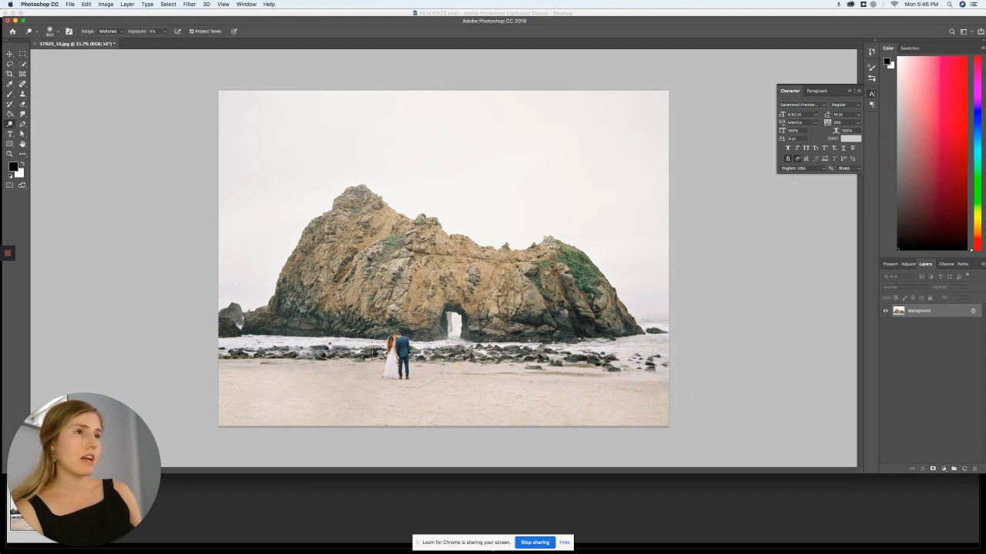
{"action": "left_click_drag", "start_coordinate": [399, 368], "coordinate": [385, 356]}
{"action": "mouse_move", "coordinate": [320, 301]}
{"action": "left_mouse_down"}
{"action": "mouse_move", "coordinate": [346, 306]}
{"action": "mouse_move", "coordinate": [246, 319]}
{"action": "left_mouse_up"}
{"action": "mouse_move", "coordinate": [193, 336]}
{"action": "left_mouse_down"}
{"action": "mouse_move", "coordinate": [338, 326]}
{"action": "mouse_move", "coordinate": [219, 357]}
{"action": "left_mouse_up"}
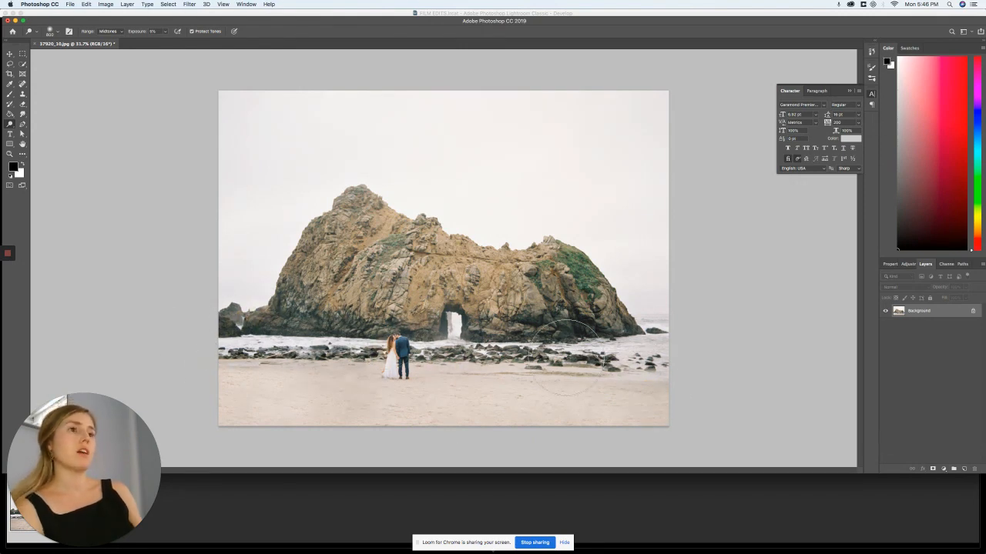
{"action": "scroll", "coordinate": [566, 339], "scroll_direction": "down", "scroll_amount": 2}
{"action": "left_click", "coordinate": [482, 403]}
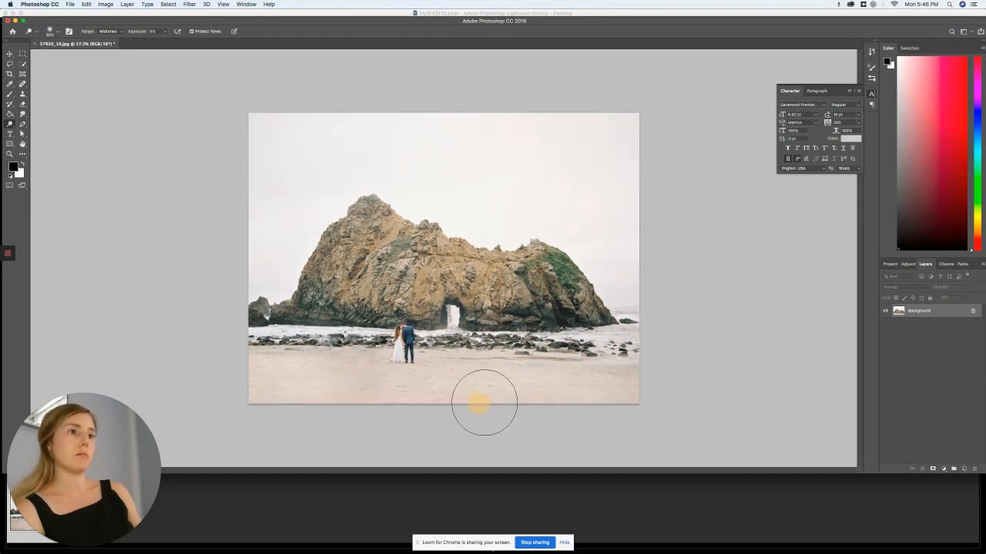
Step: Save the retouched beach rock photo and switch to Lightroom Classic
{"action": "key", "text": "super+s"}
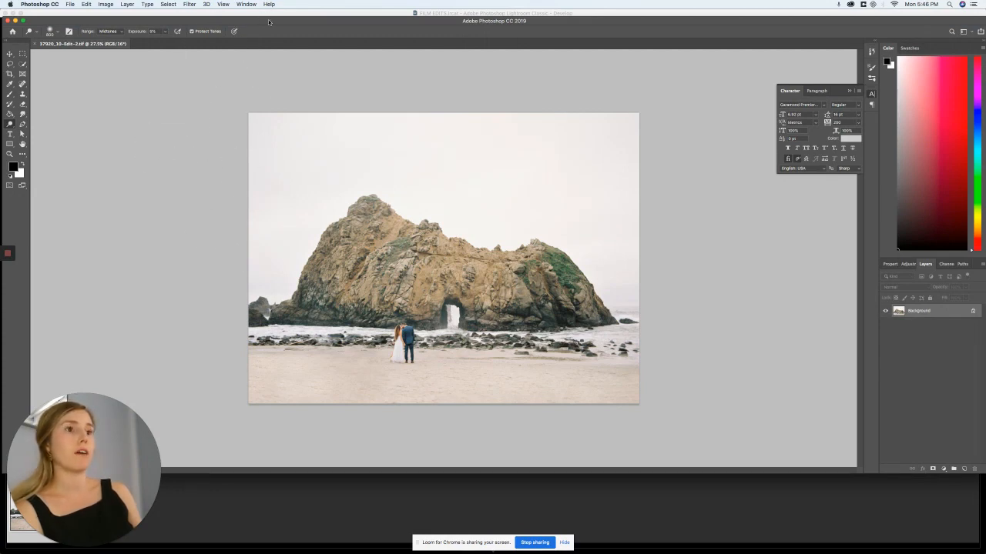
{"action": "left_click", "coordinate": [396, 14]}
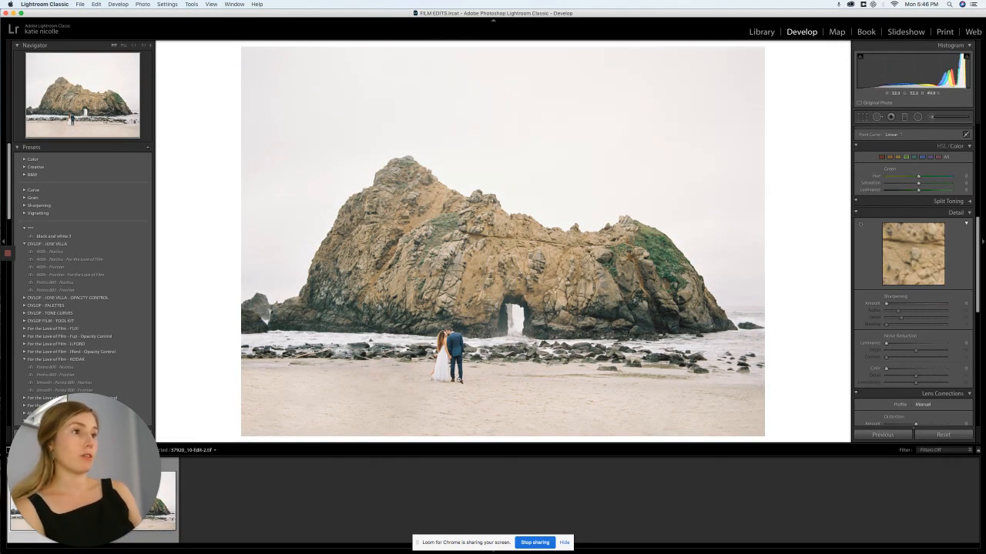
Step: Compare the retouched beach rock photo with the unretouched original, checking the removed people and the cleaned, brightened sand
{"action": "key", "text": "Left"}
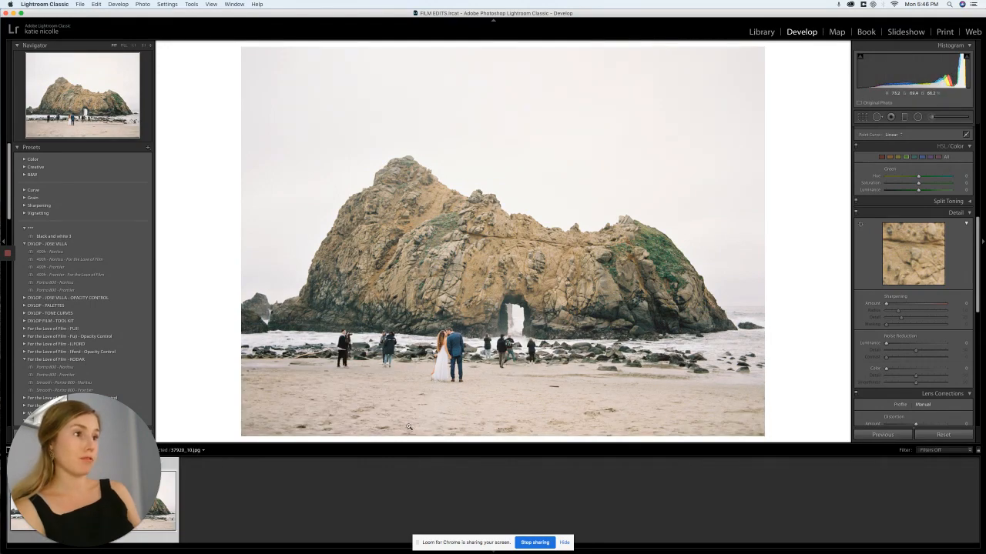
{"action": "key", "text": "Right"}
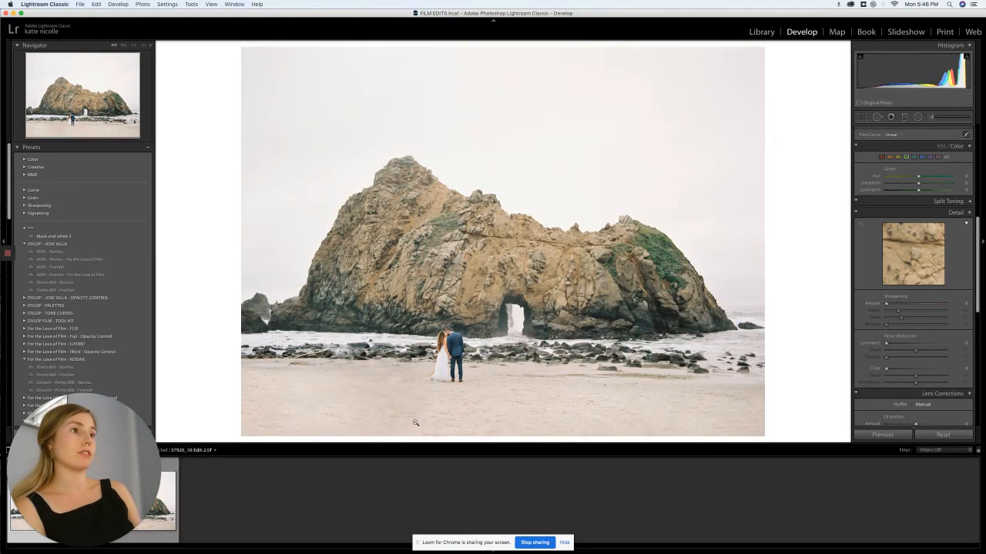
{"action": "key", "text": "Left"}
{"action": "key", "text": "Right"}
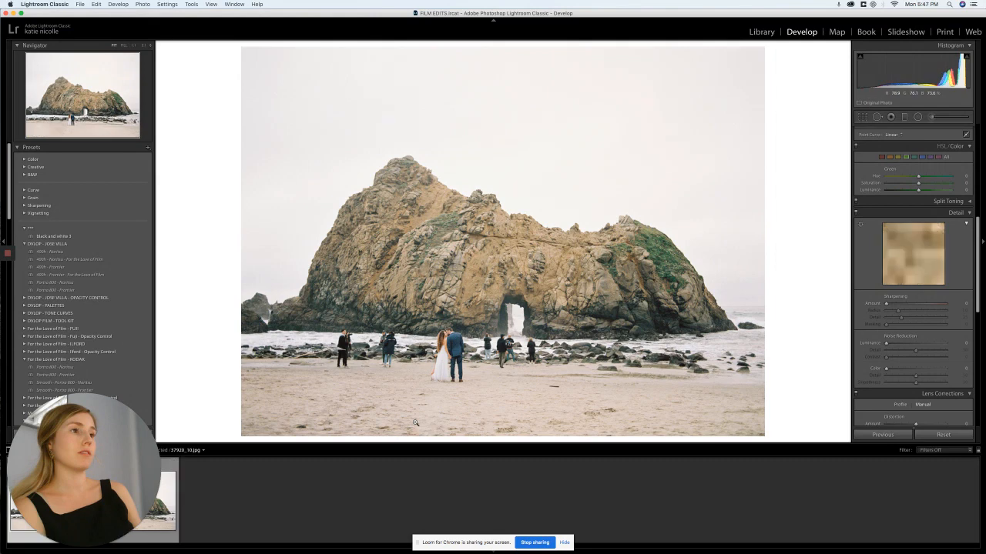
{"action": "key", "text": "Left"}
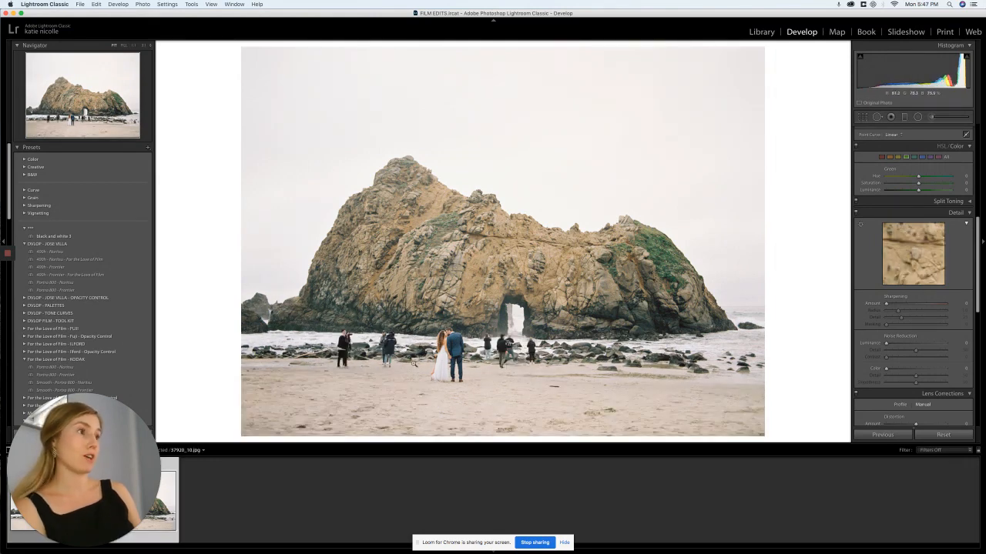
{"action": "key", "text": "Right"}
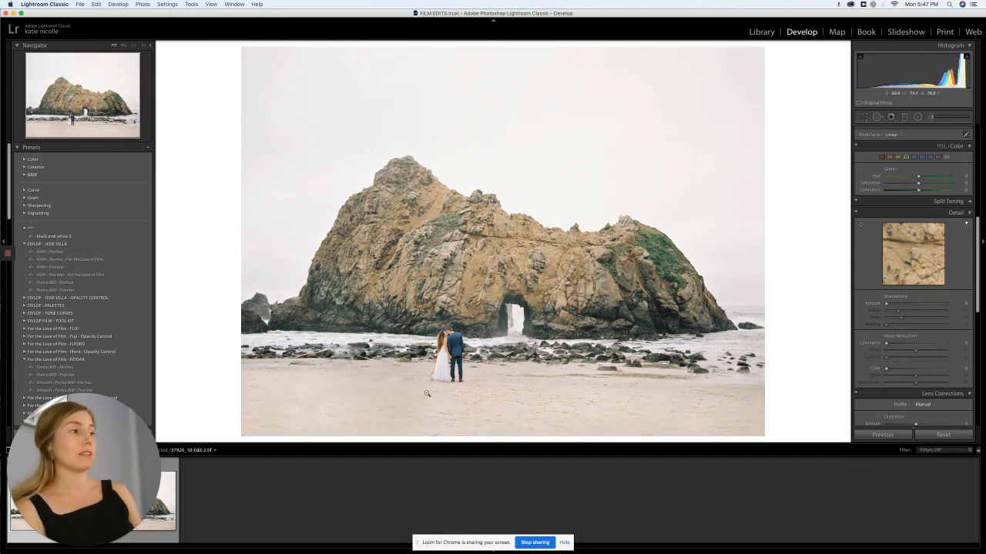
Step: Set the retouched photo's luminance noise reduction to 14 and sharpening amount to 64, and return to the Library grid
{"action": "left_click_drag", "start_coordinate": [884, 344], "coordinate": [898, 344]}
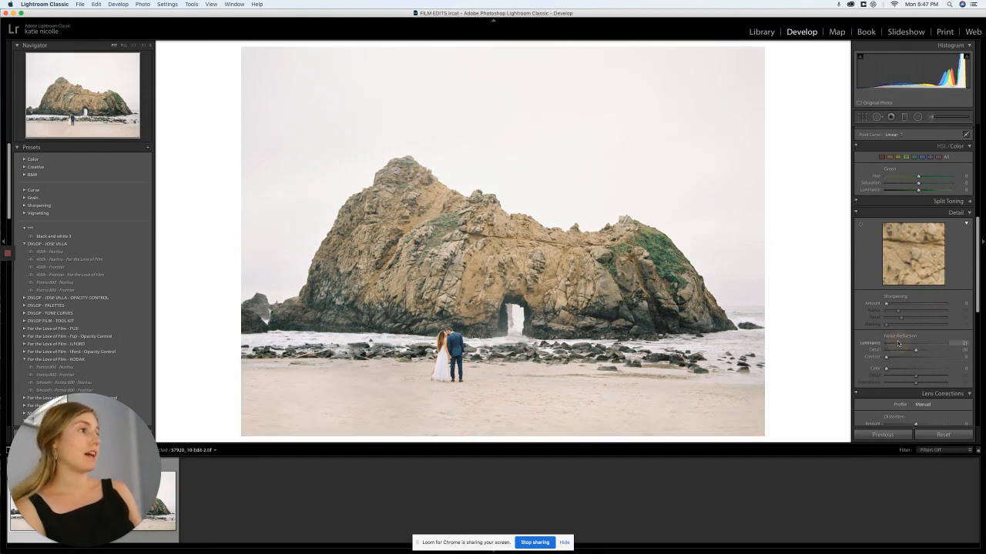
{"action": "left_click_drag", "start_coordinate": [885, 304], "coordinate": [907, 303]}
{"action": "left_click", "coordinate": [444, 364]}
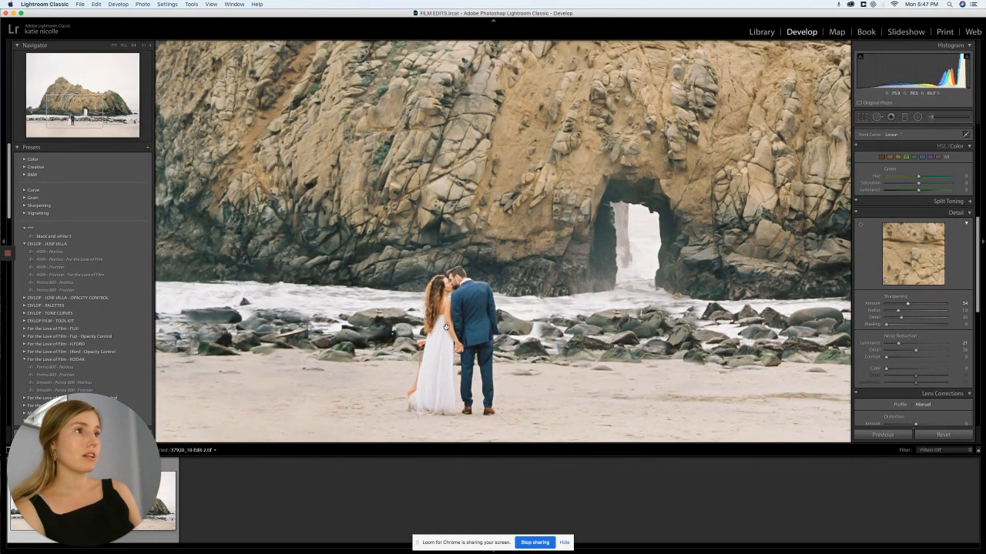
{"action": "left_click_drag", "start_coordinate": [898, 344], "coordinate": [895, 345]}
{"action": "left_click_drag", "start_coordinate": [908, 304], "coordinate": [911, 303]}
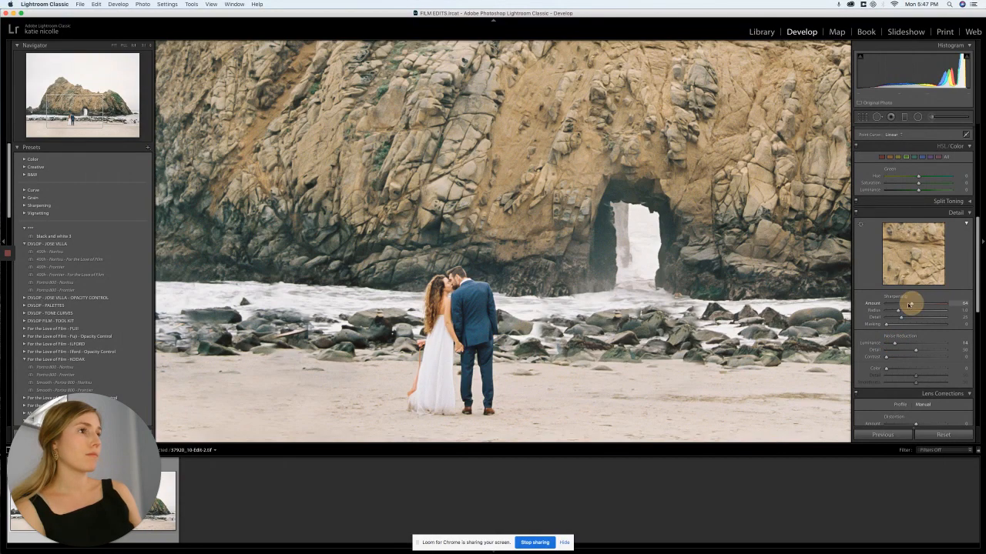
{"action": "left_click", "coordinate": [641, 271]}
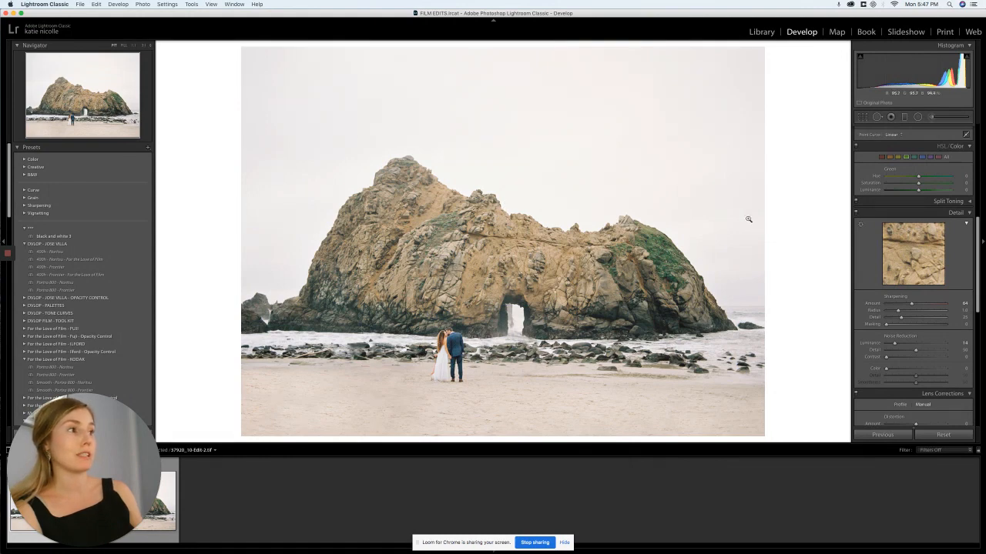
{"action": "key", "text": "g"}
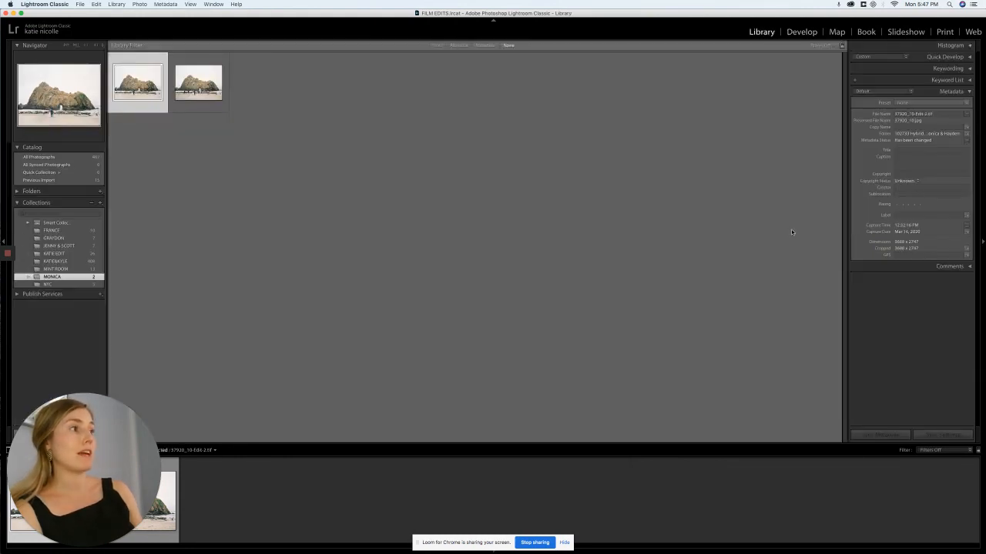